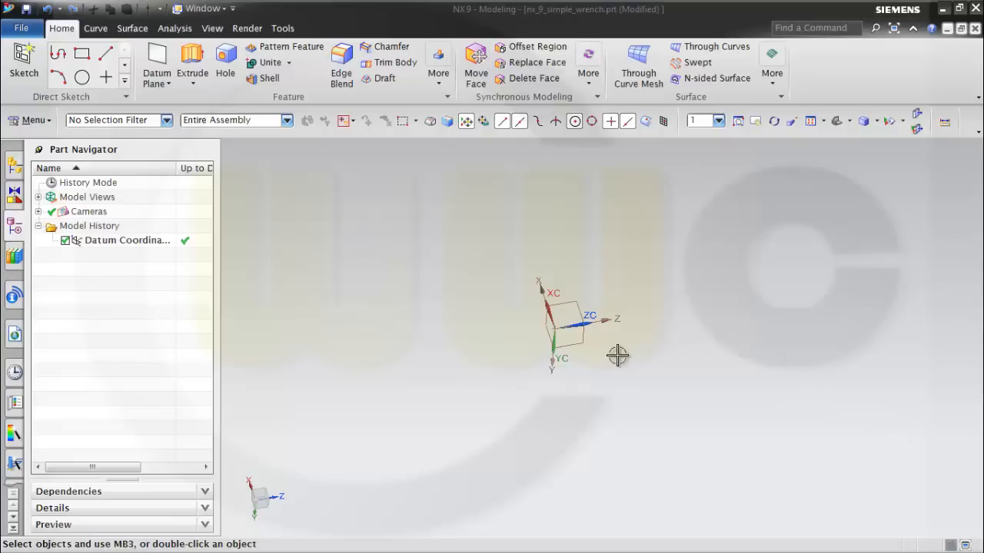
Create a sketch on the YZ plane of the datum coordinate system.
left_click(25, 55)
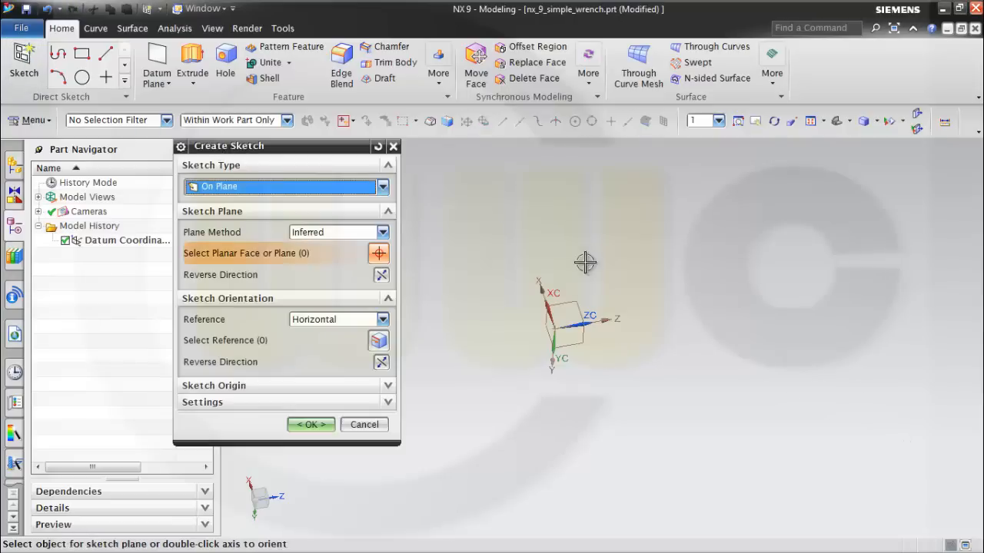
left_click(568, 341)
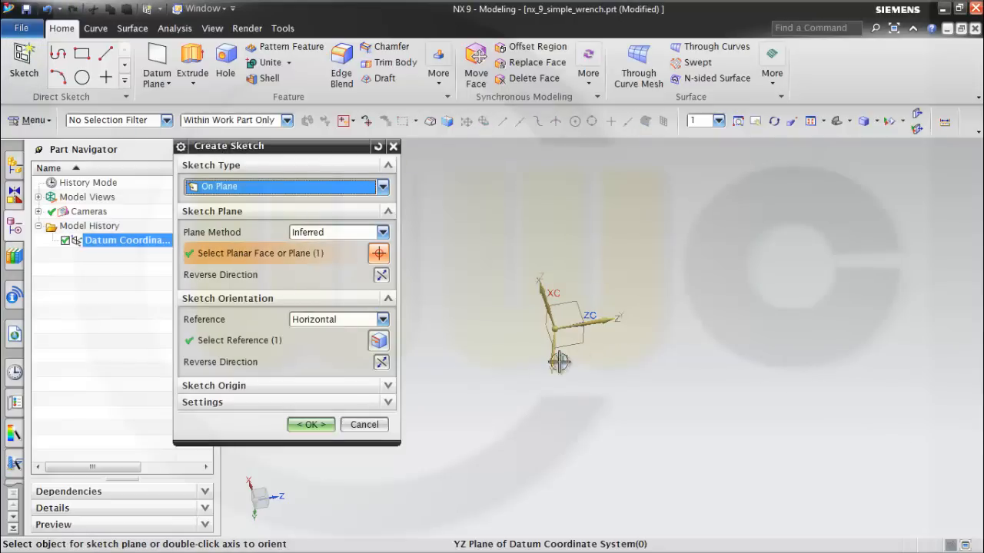
left_click(320, 430)
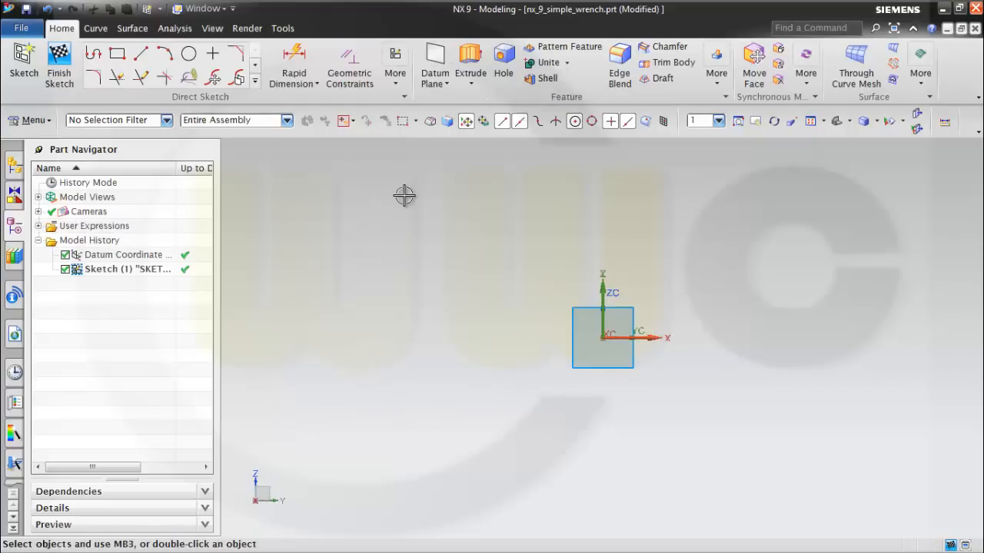
Sketch an arc centred on the origin with a 17.5 radius and a 180-degree sweep above the horizontal axis.
left_click(167, 58)
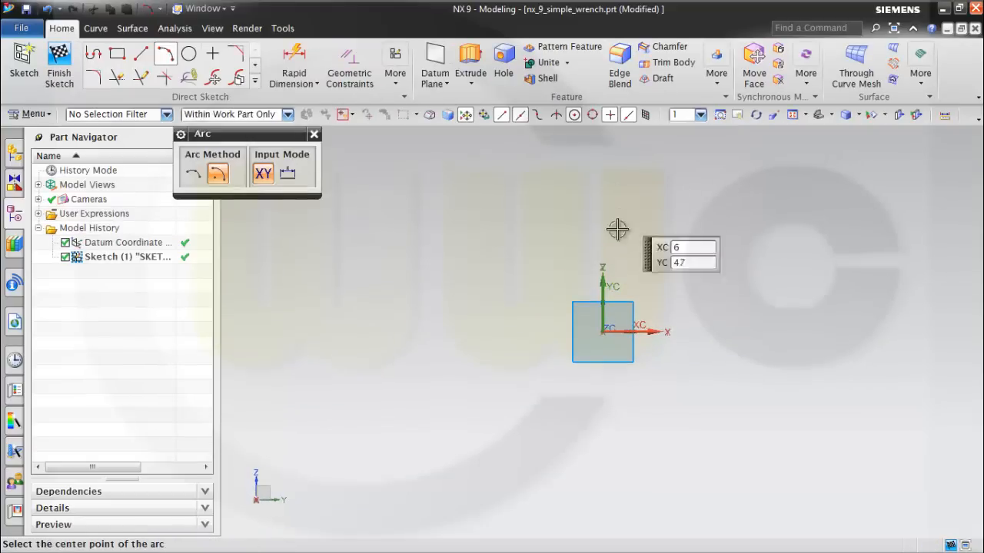
left_click(601, 332)
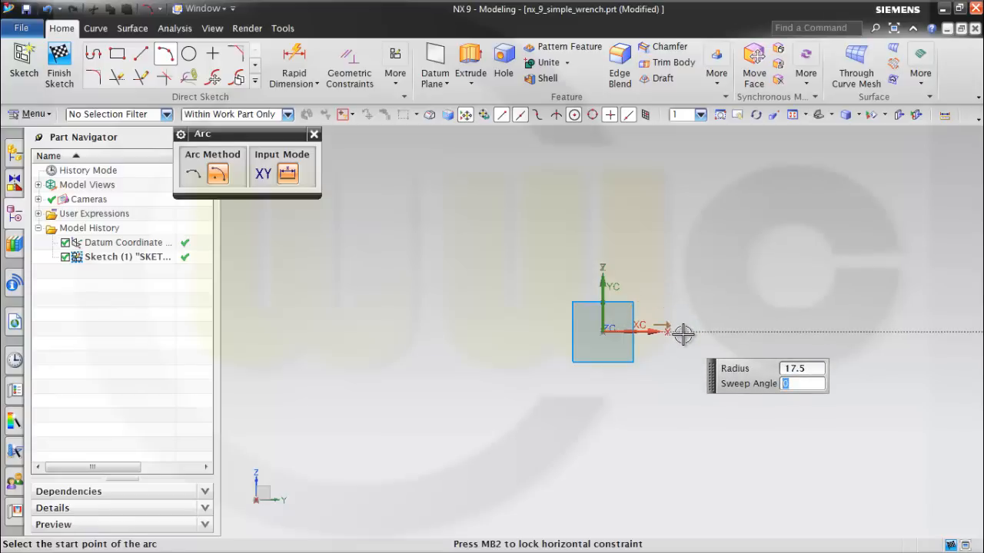
left_click(682, 334)
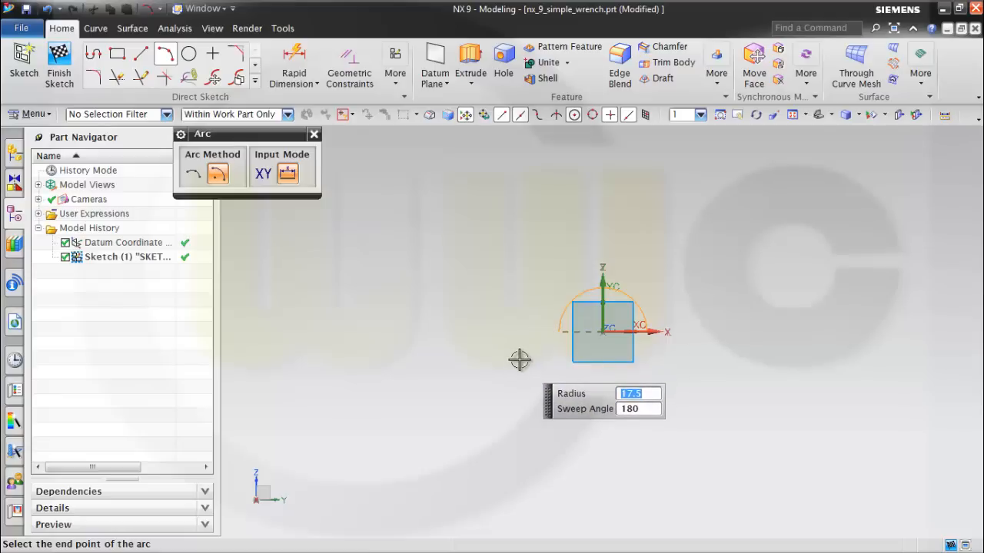
left_click(520, 360)
key("Escape")
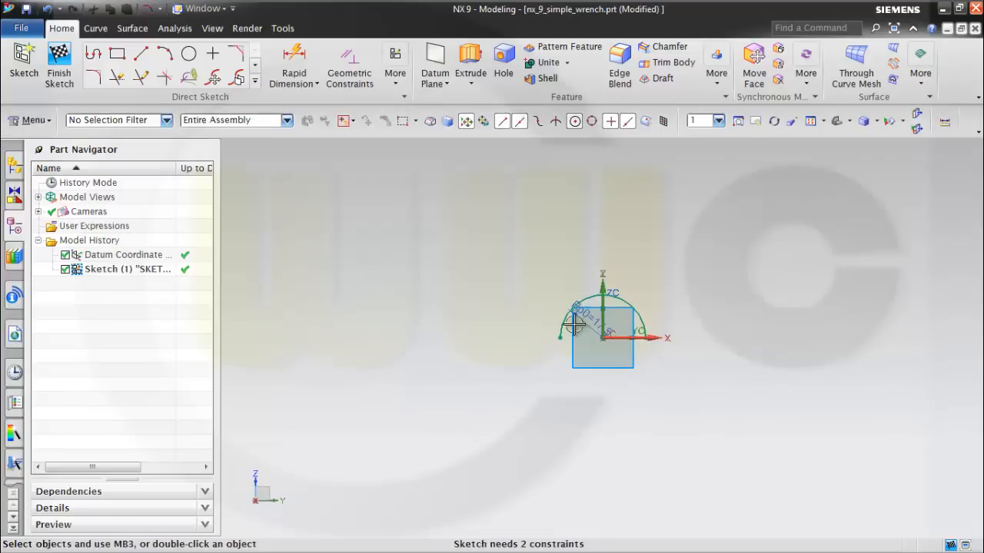
Move the arc's left endpoint below the horizontal axis and constrain it onto that axis.
left_click_drag(559, 338, 567, 362)
left_click(566, 362)
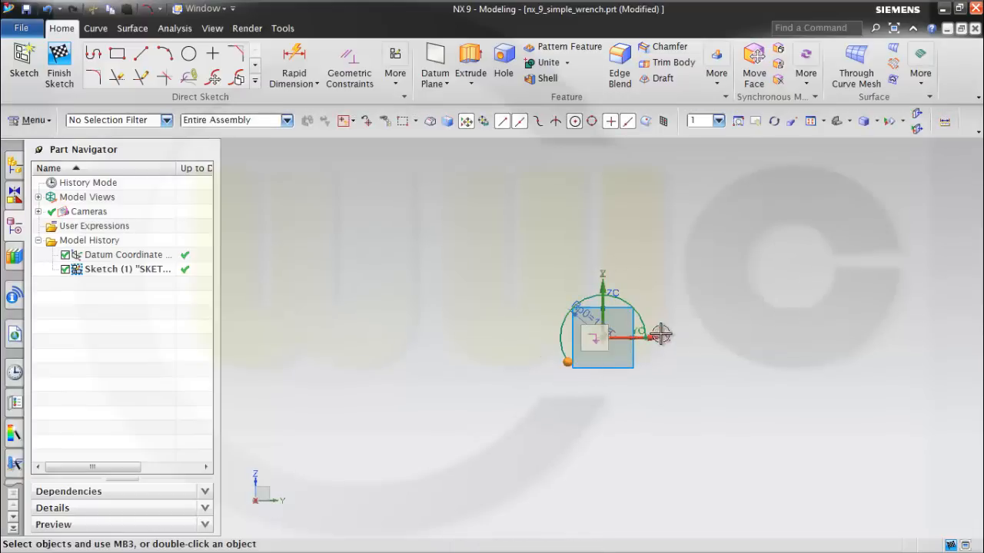
left_click(654, 336)
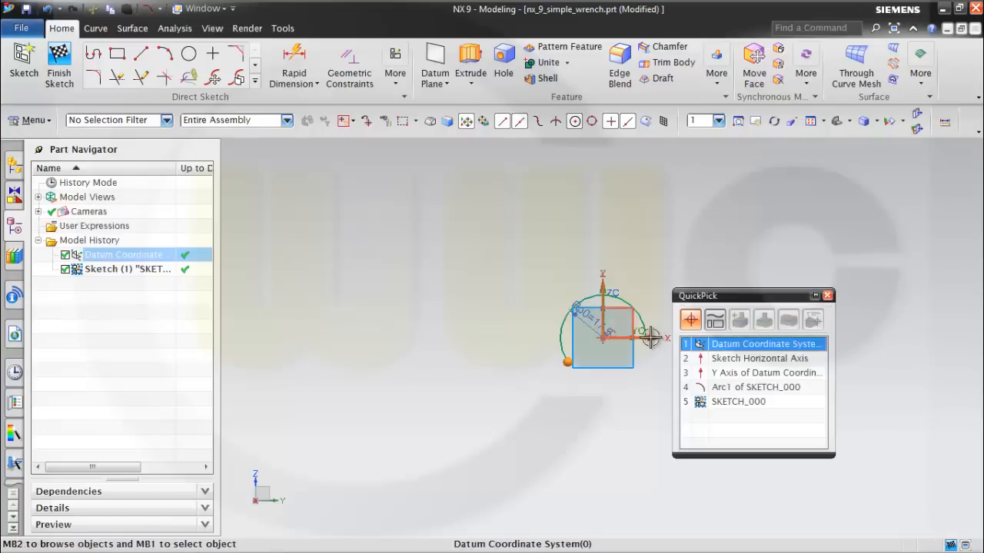
left_click(720, 358)
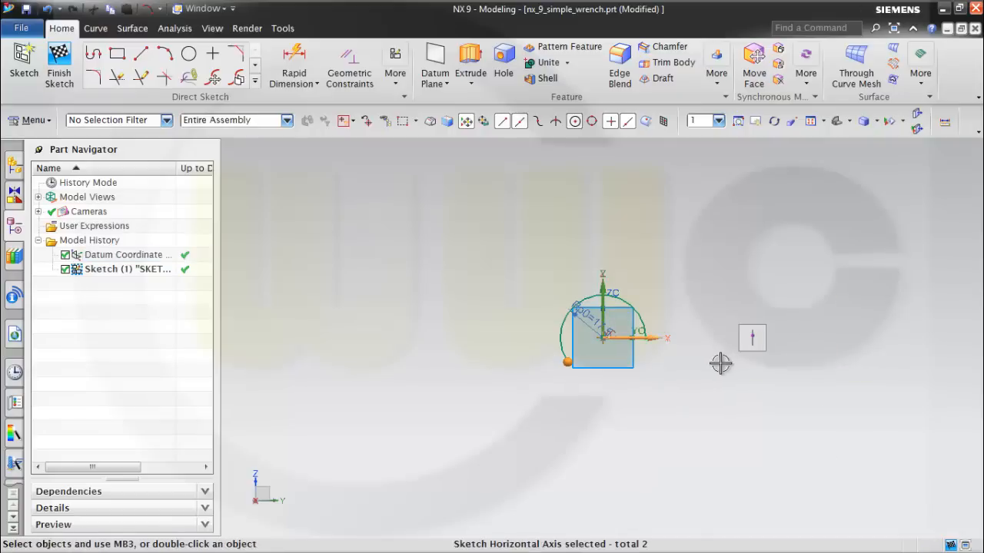
left_click(752, 338)
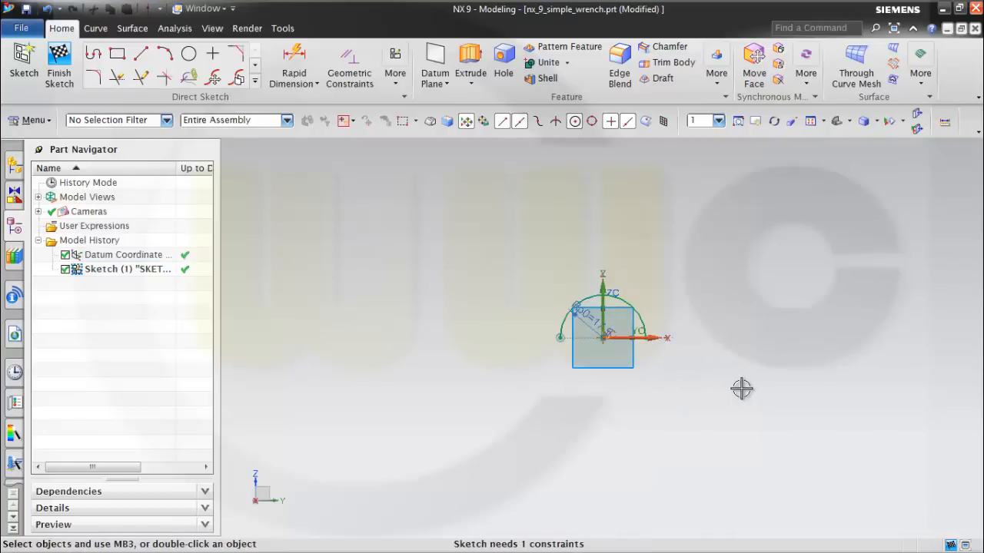
Constrain the arc's right endpoint onto the sketch's horizontal axis and finish the sketch.
left_click(658, 339)
left_click(723, 374)
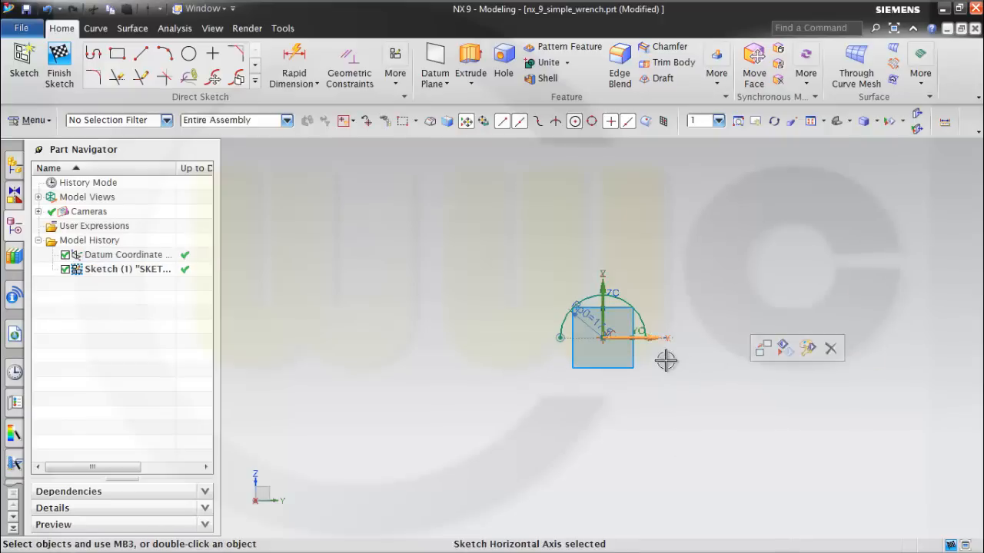
left_click(644, 336)
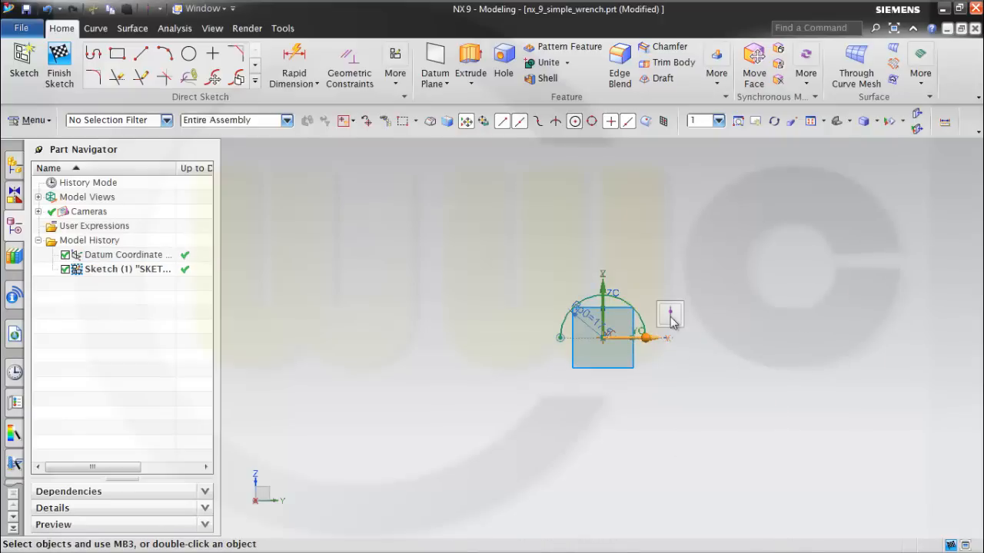
left_click(671, 316)
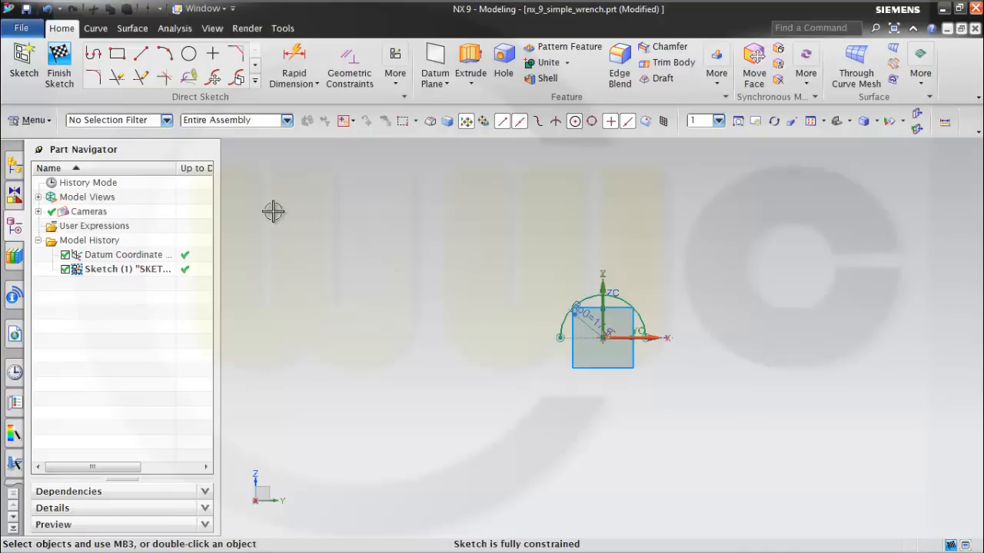
left_click(56, 56)
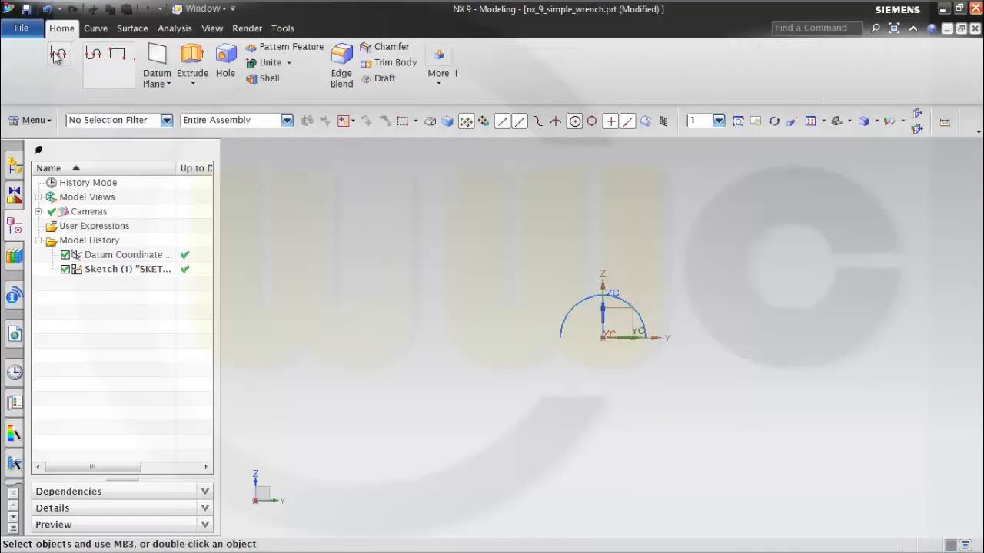
Create a second sketch on the XY plane of the datum coordinate system.
mouse_move(428, 261)
middle_mouse_down()
mouse_move(439, 273)
mouse_move(439, 252)
middle_mouse_up()
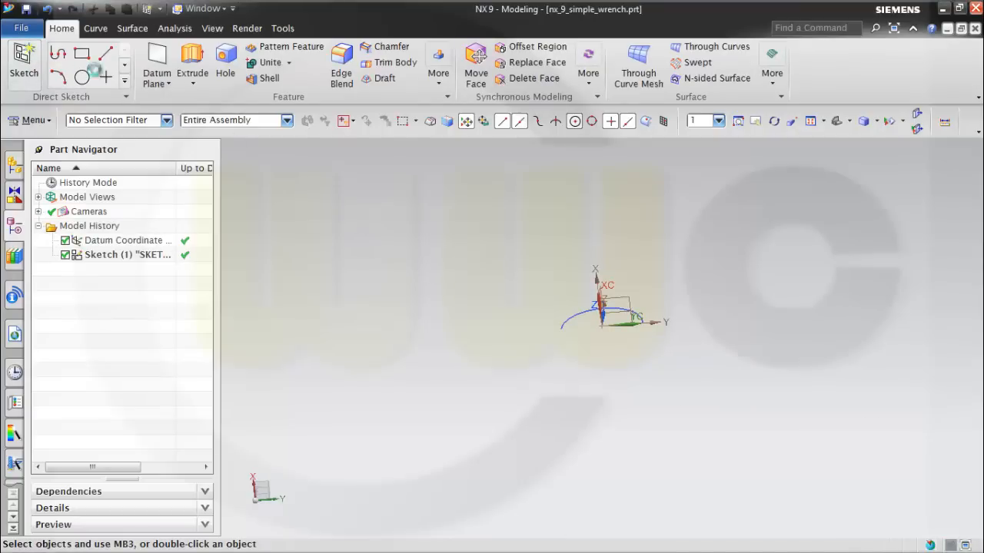
left_click(24, 66)
left_click(615, 311)
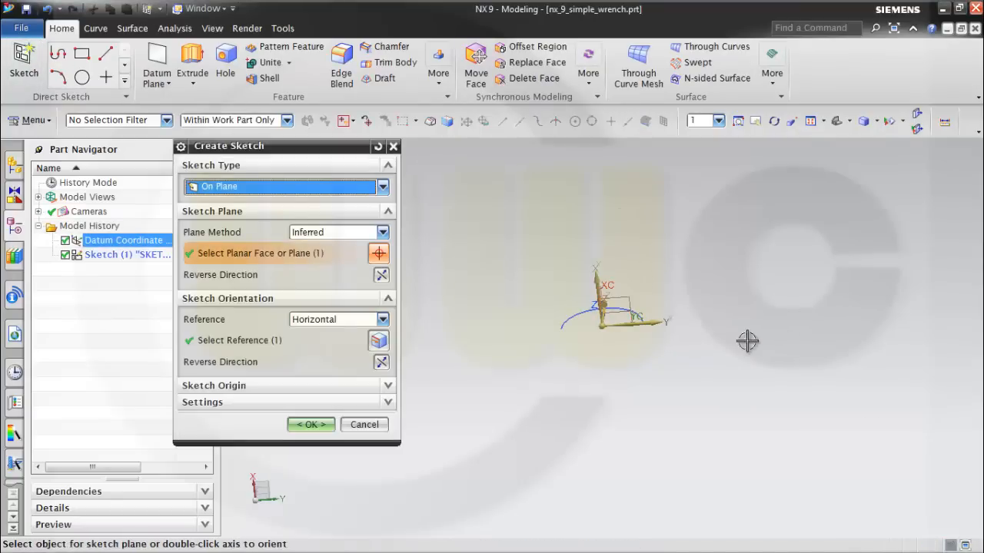
left_click(311, 427)
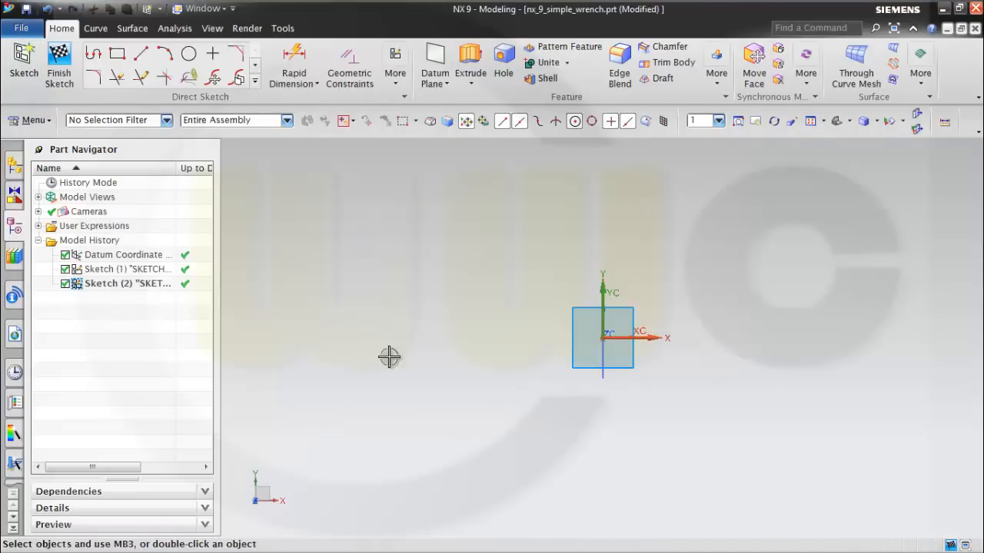
Sketch a line from the arc's start point, about 30 long at an angle of about 22 degrees.
left_click(142, 52)
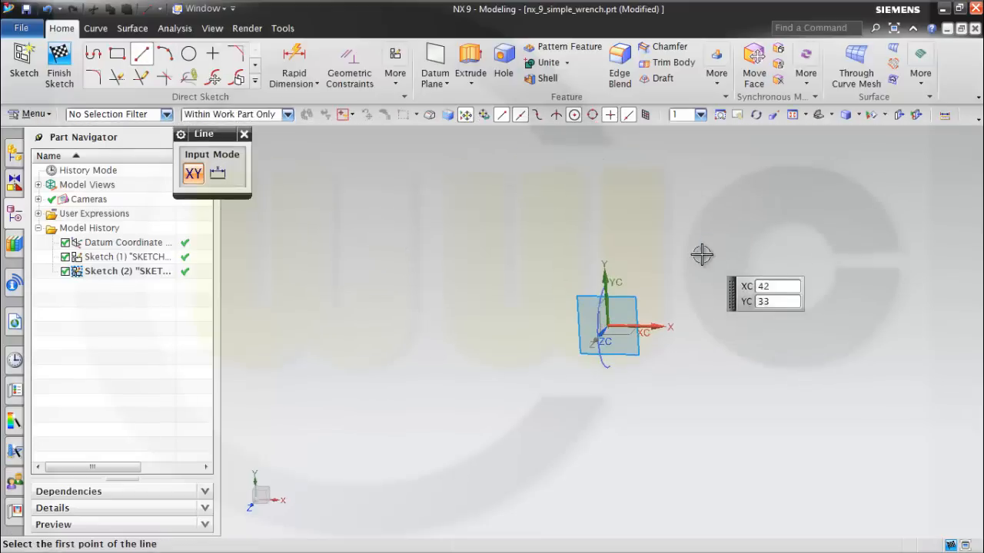
left_click(604, 286)
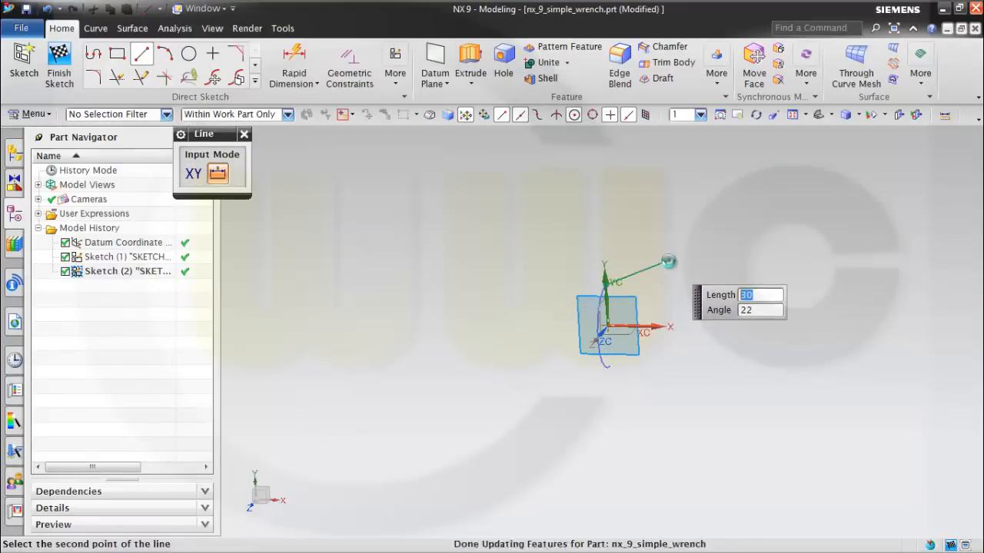
left_click(668, 262)
key("Escape")
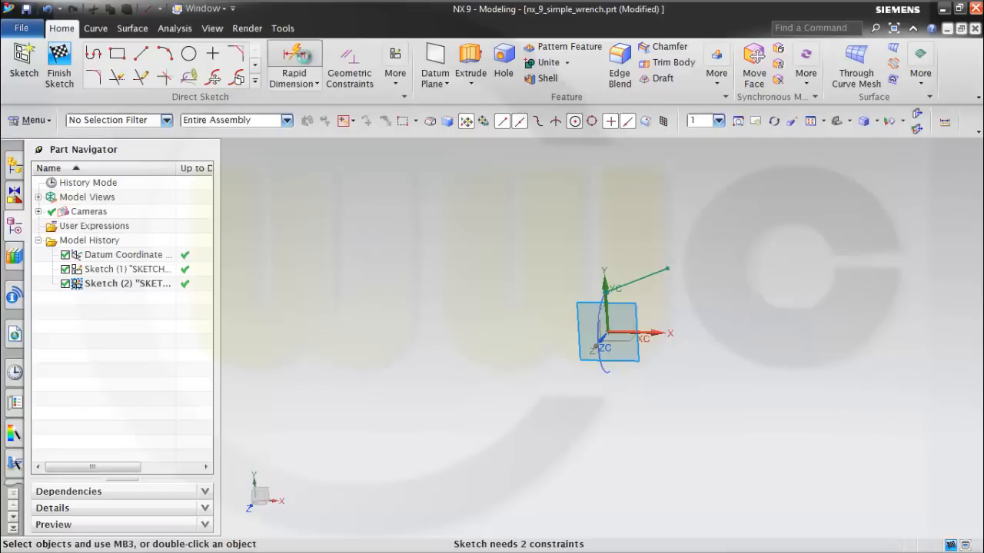
Dimension the sloped line's length and set it to 10.
left_click(294, 55)
left_click(638, 274)
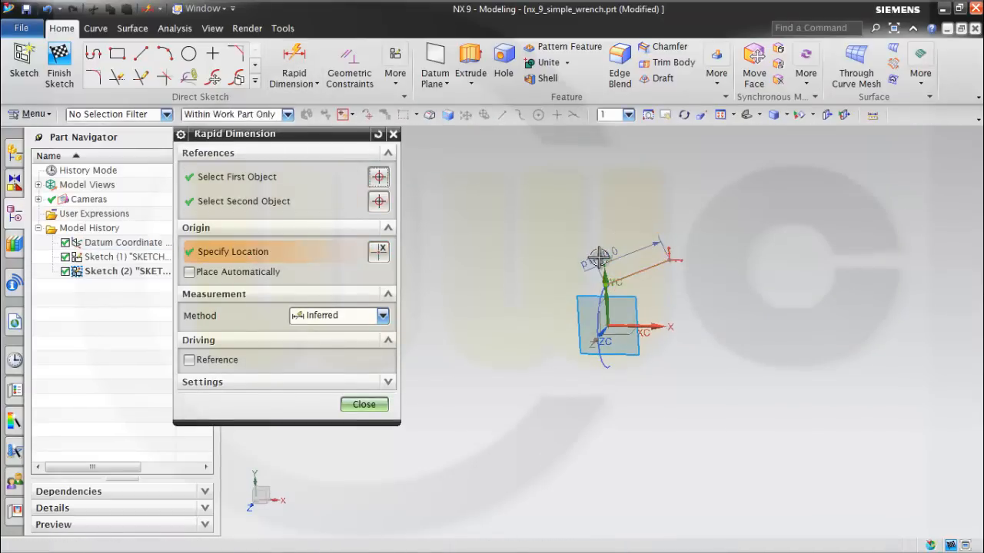
left_click(597, 259)
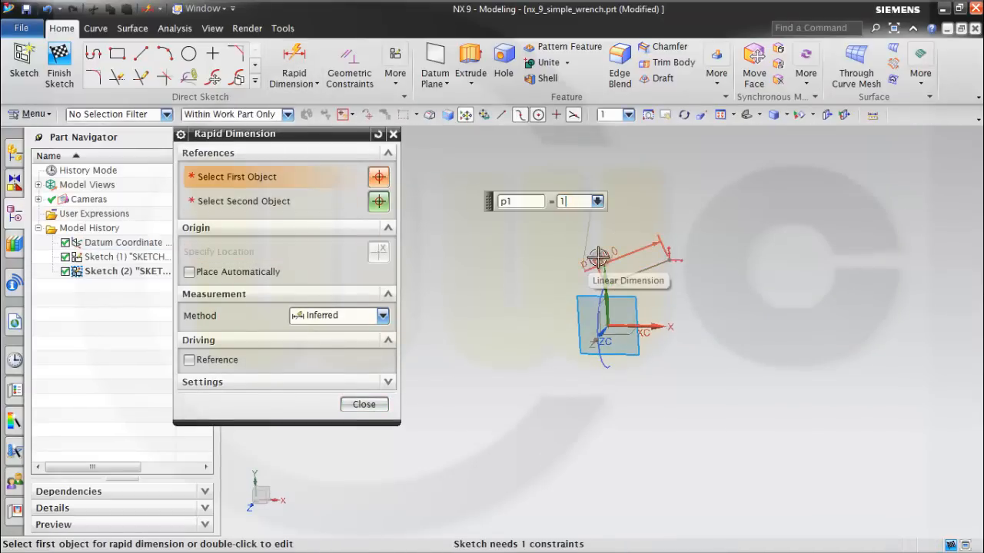
type("10")
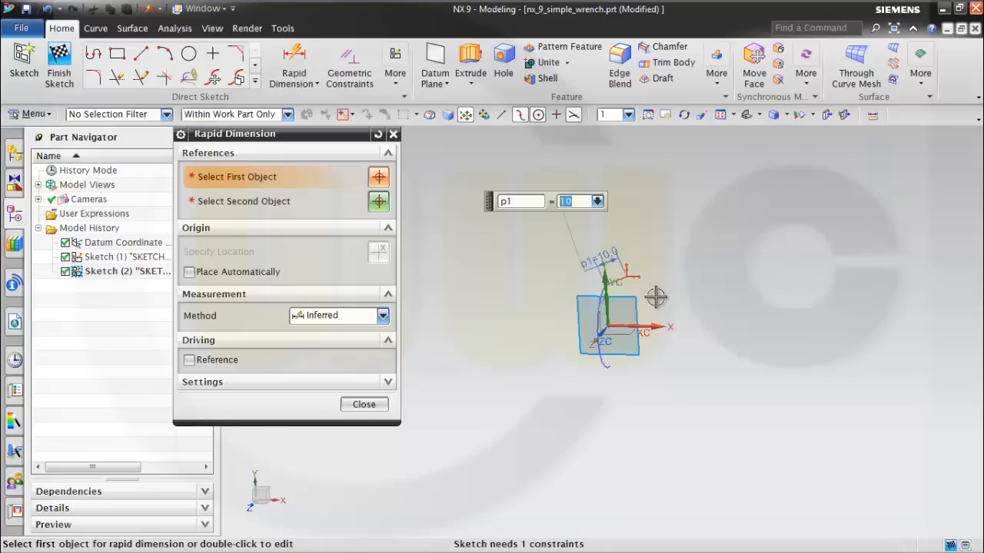
key("Return")
Dimension the angle between the sloped line and the Y axis and set it to 105 degrees.
scroll(649, 304, "up", 5)
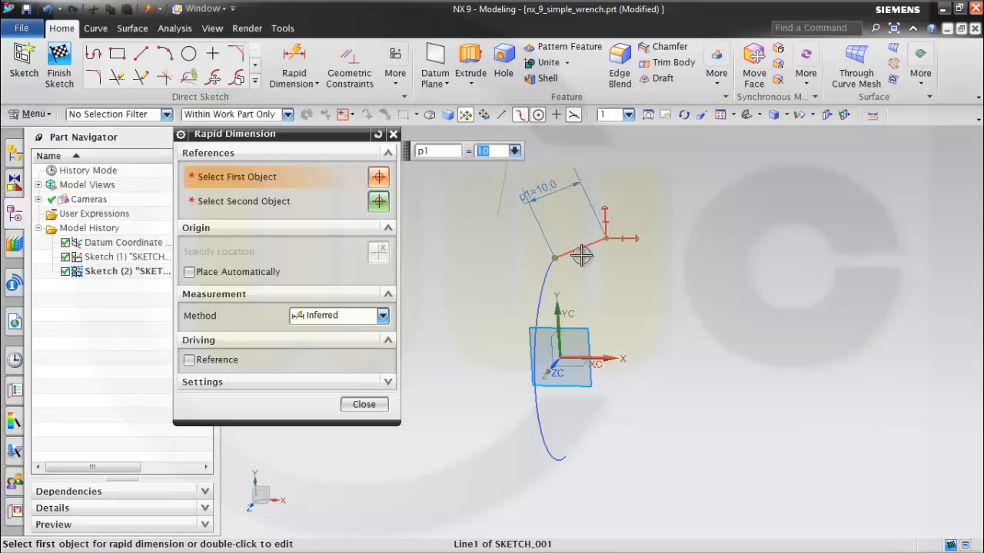
left_click(581, 248)
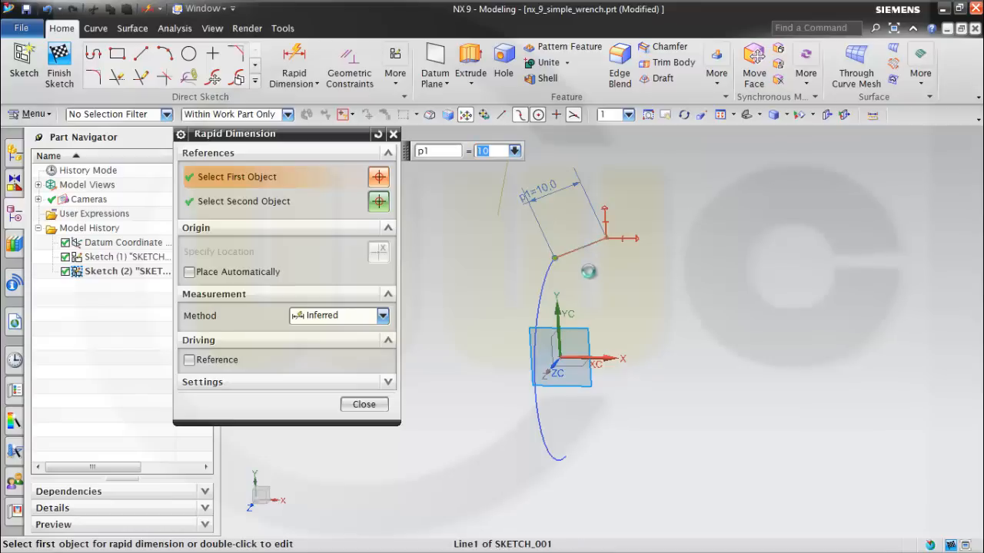
left_click(558, 311)
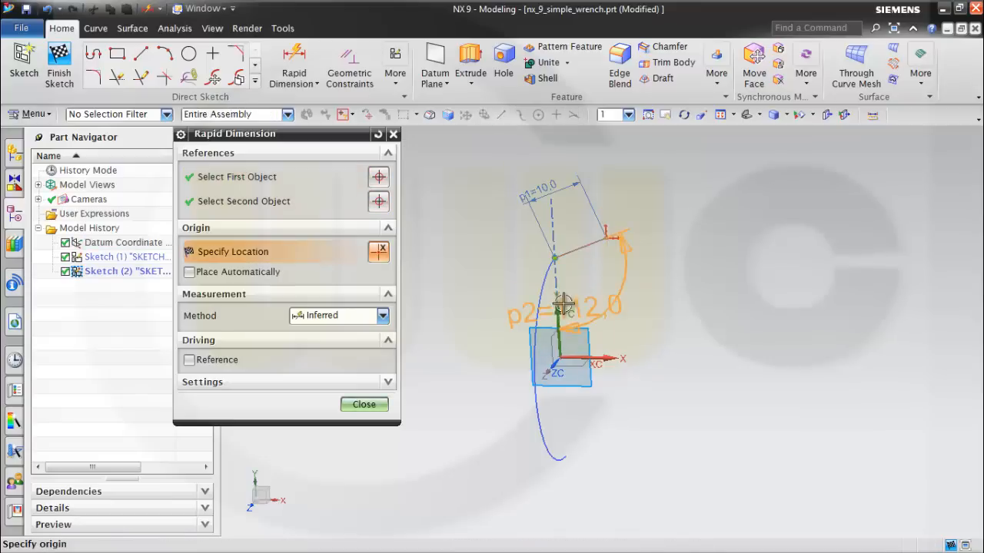
left_click(569, 286)
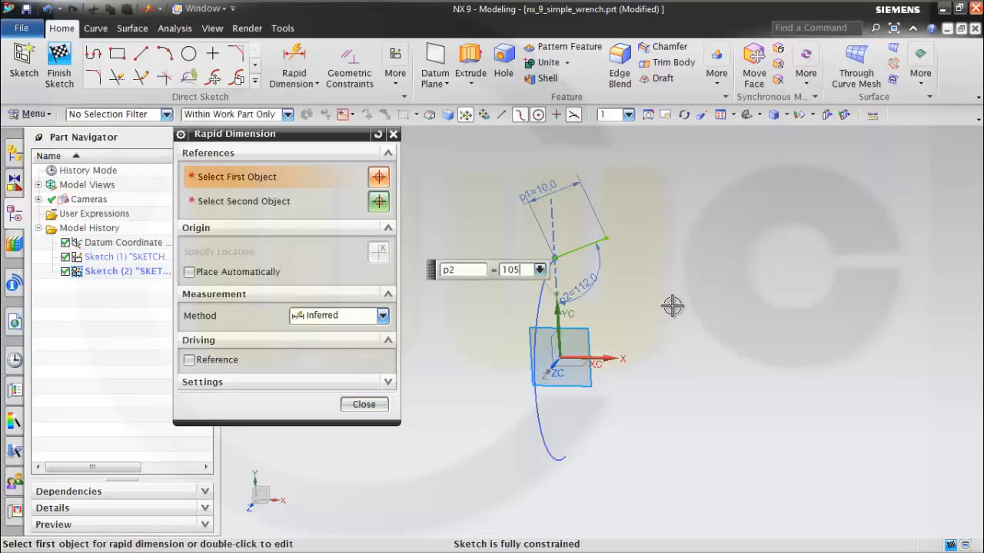
key("Return")
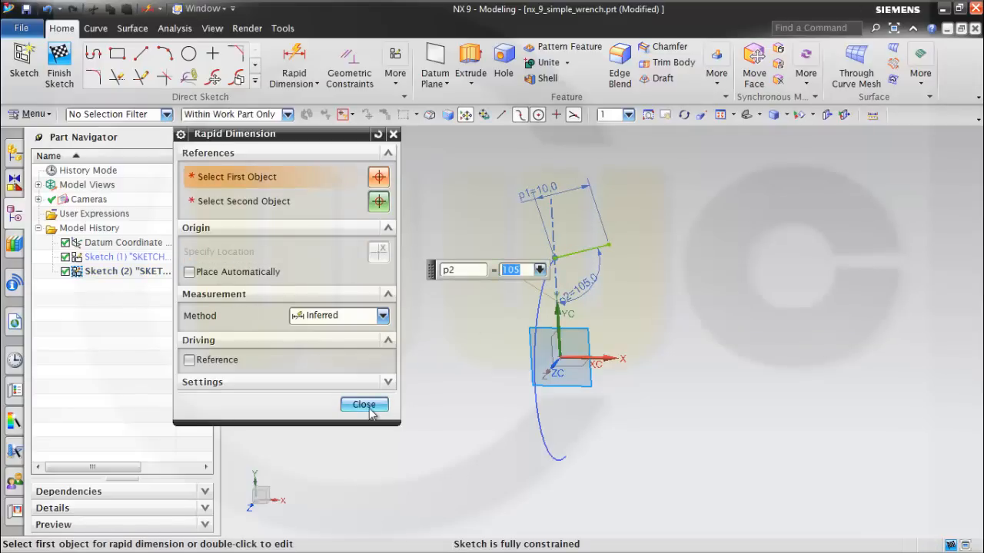
left_click(370, 413)
Finish the line sketch and save the part file.
scroll(755, 292, "up", 1)
middle_click_drag(755, 292, 723, 285)
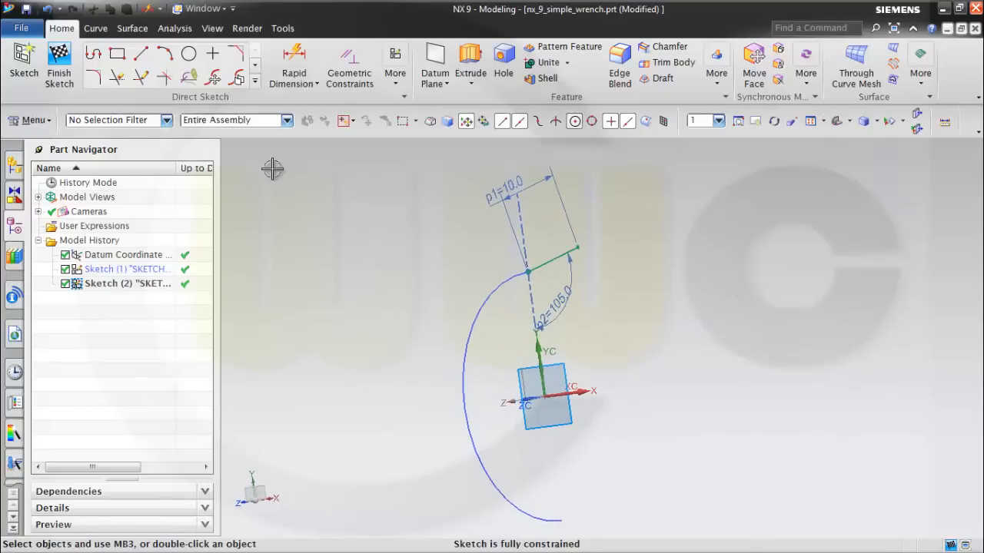
left_click(59, 61)
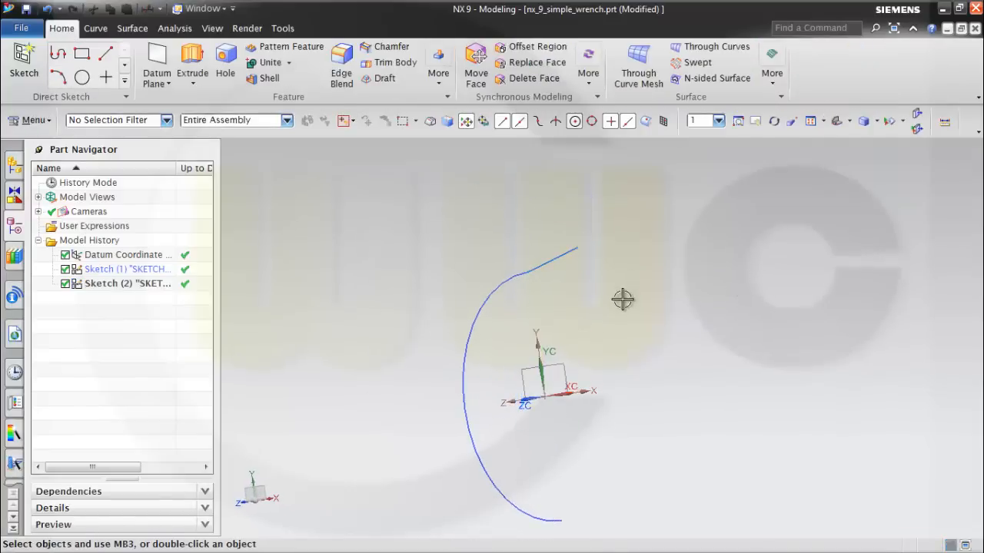
scroll(622, 304, "down", 1)
mouse_move(624, 310)
middle_mouse_down()
mouse_move(620, 343)
mouse_move(635, 281)
mouse_move(650, 318)
mouse_move(642, 313)
middle_mouse_up()
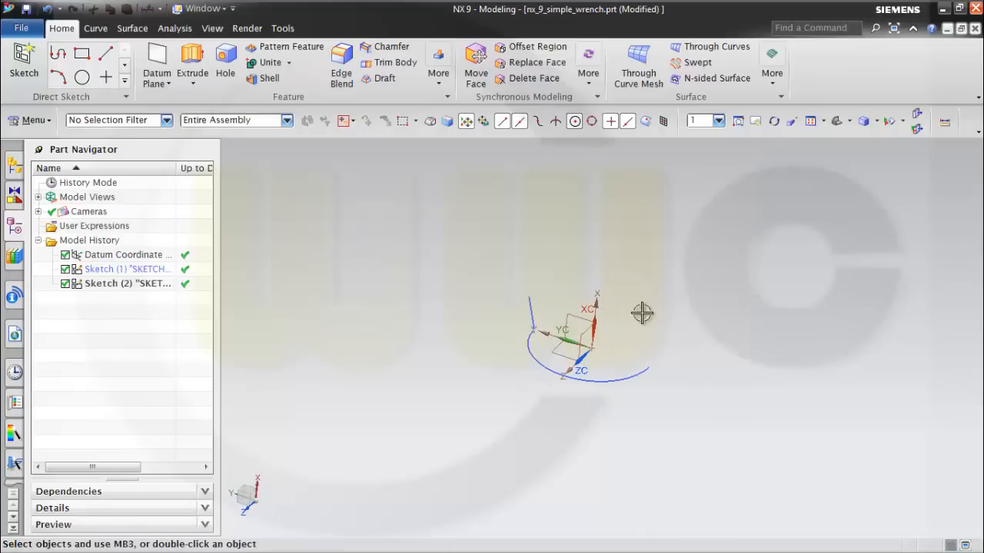
key("ctrl+s")
middle_click_drag(659, 413, 683, 398)
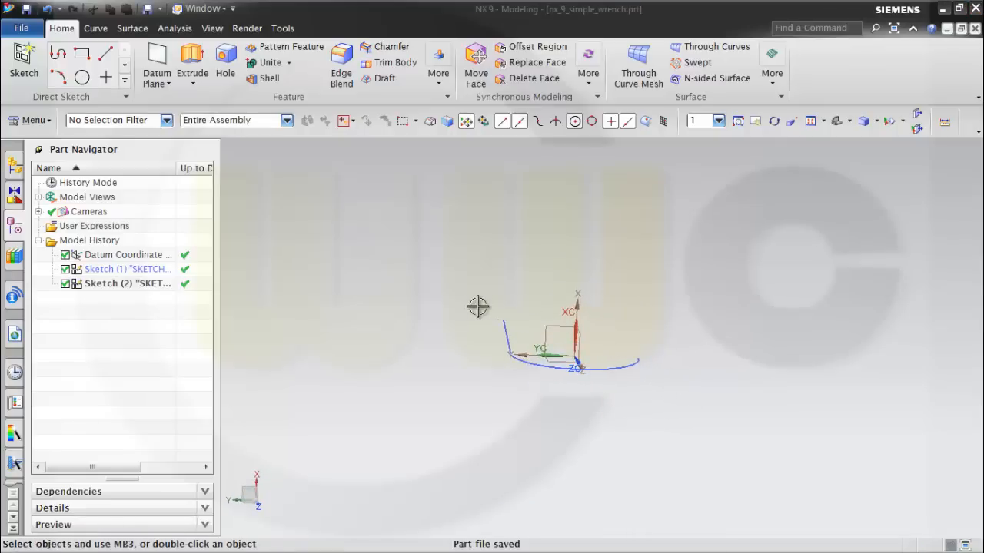
Start a Swept surface using the sloped line as the section and the arc as the guide.
left_click(137, 31)
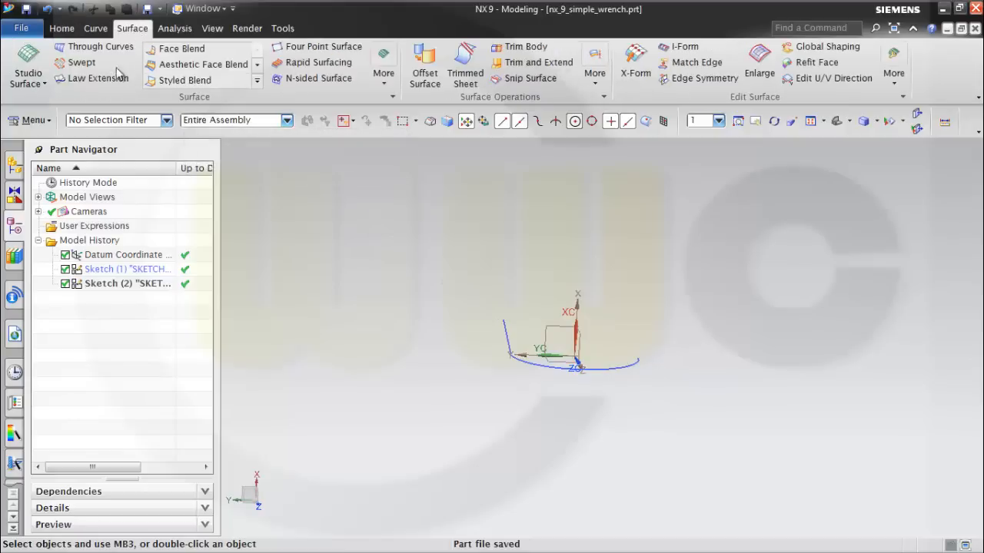
left_click(45, 83)
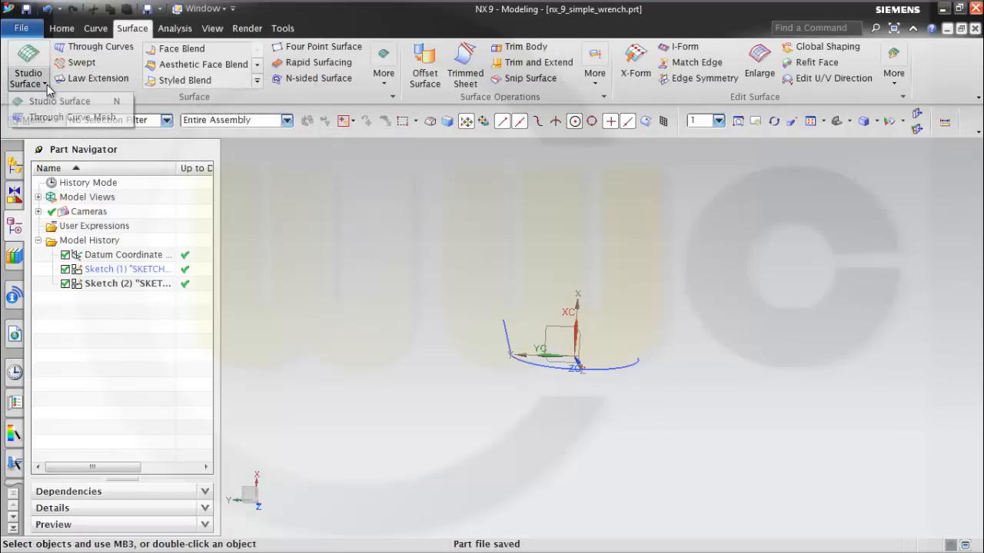
left_click(82, 62)
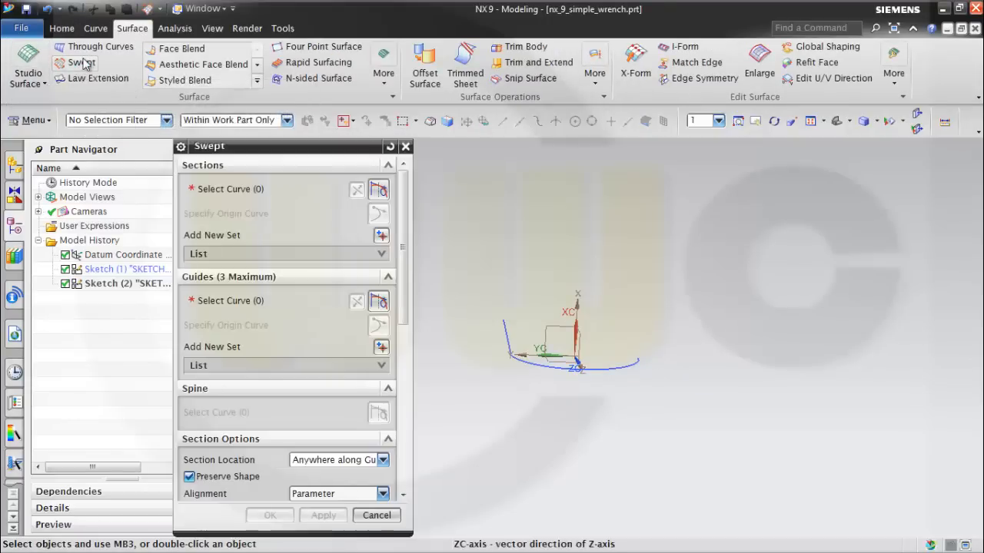
right_click(106, 64)
left_click(311, 151)
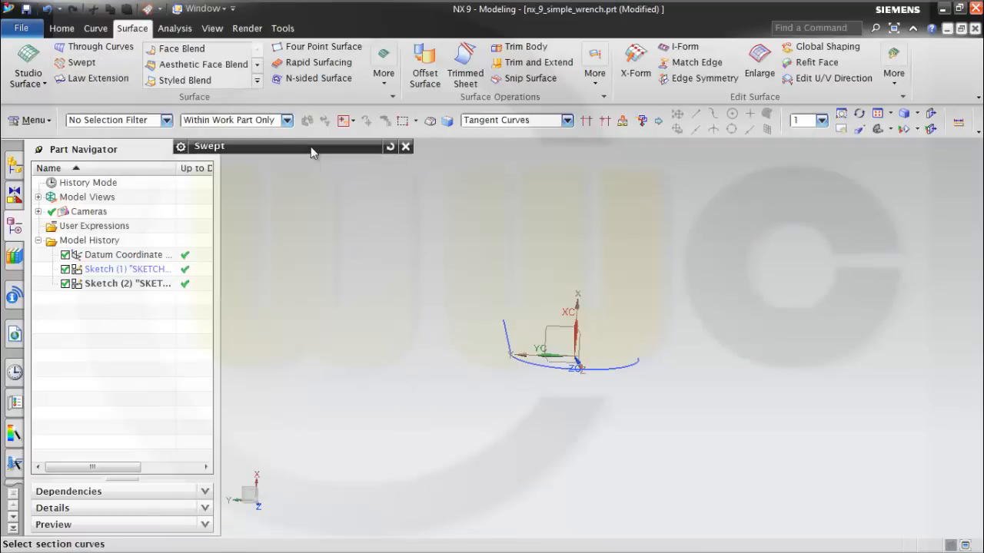
left_click(353, 148)
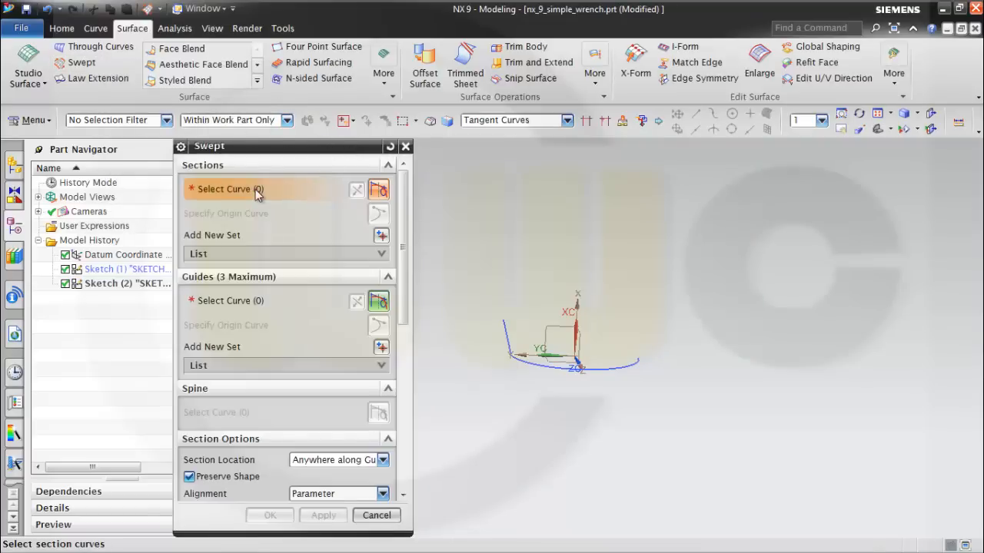
left_click(507, 330)
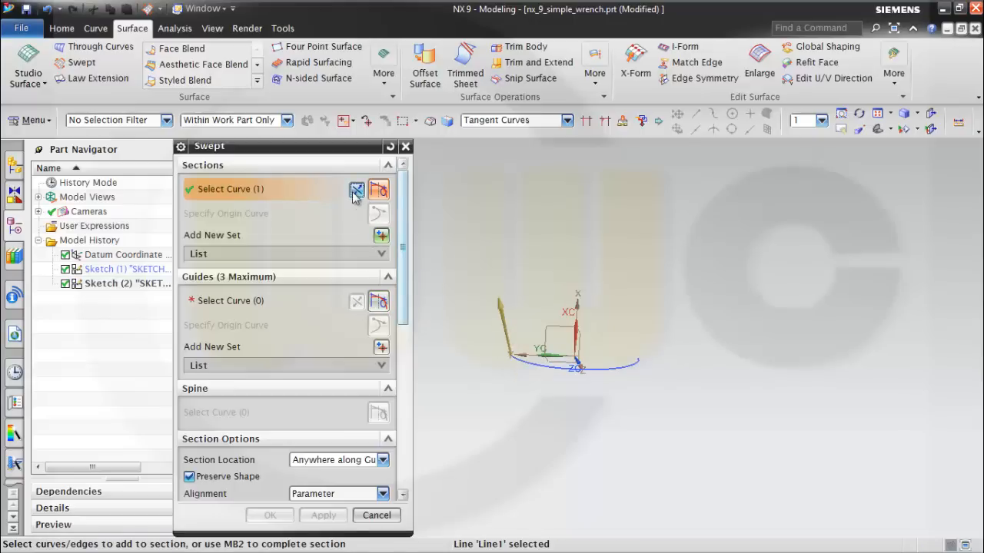
left_click(249, 300)
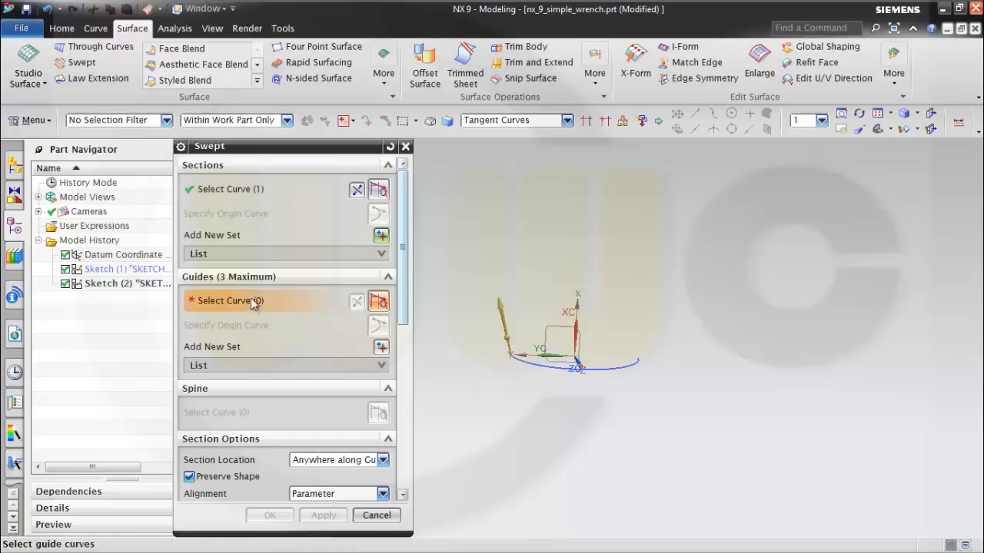
left_click(540, 372)
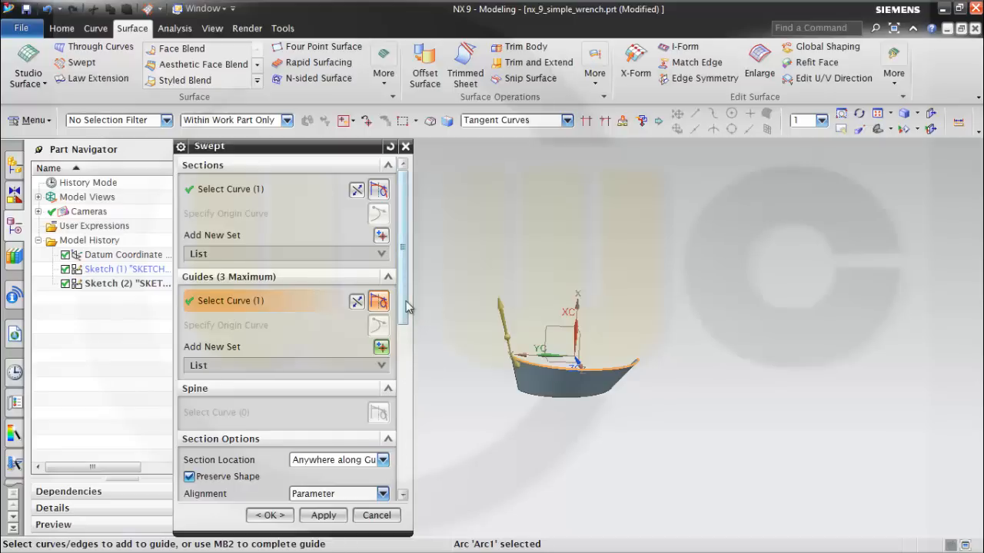
Set the sweep's body type to Sheet.
left_click_drag(406, 306, 394, 394)
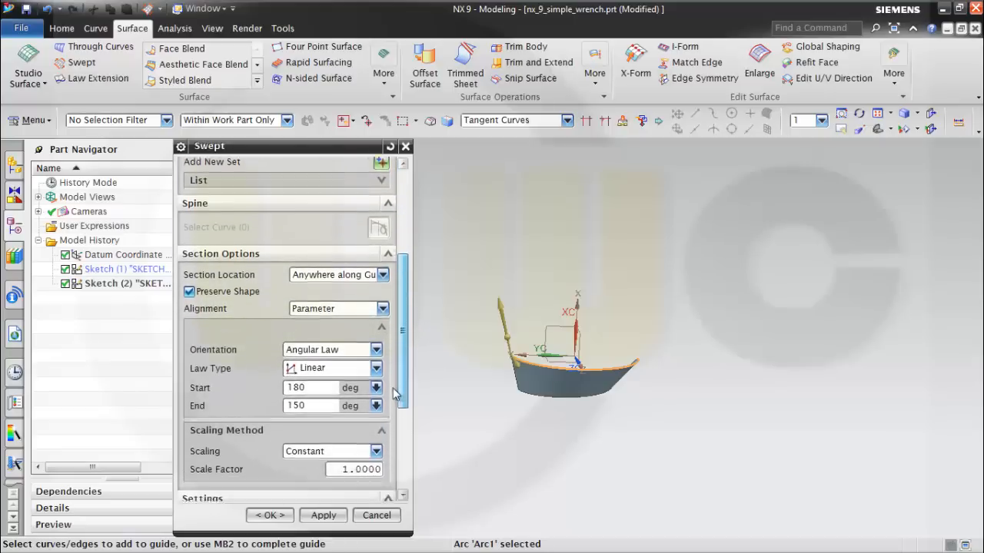
scroll(368, 375, "down", 5)
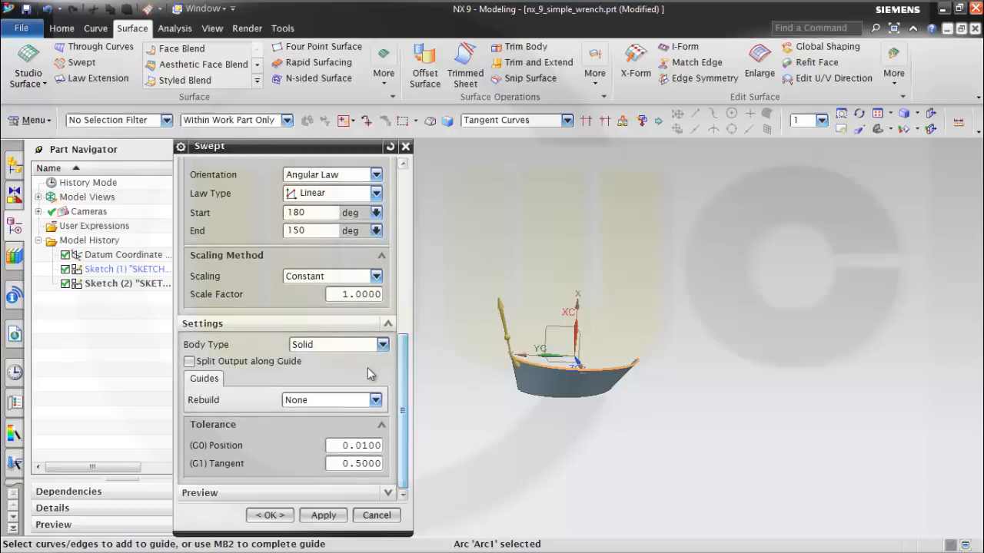
left_click(382, 344)
left_click(348, 371)
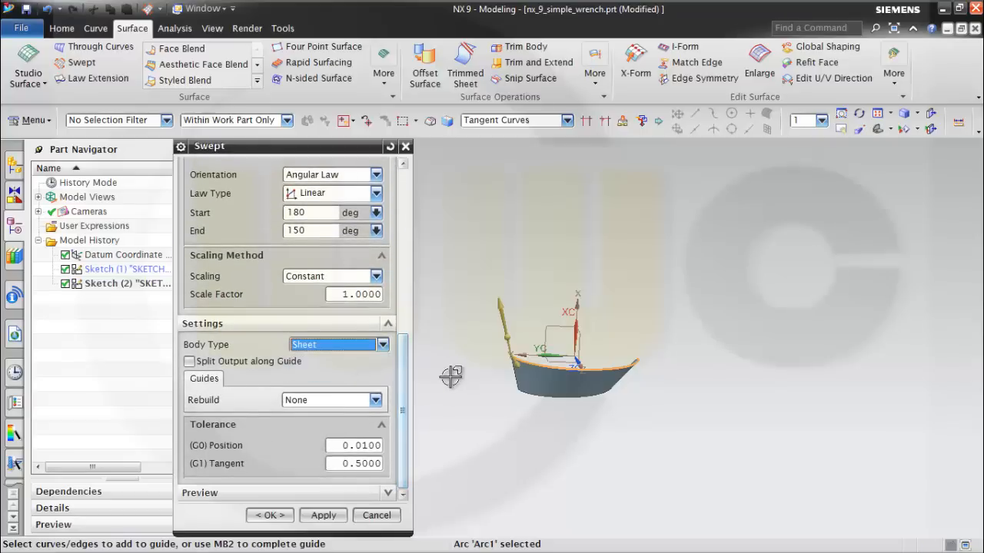
left_click_drag(398, 376, 388, 205)
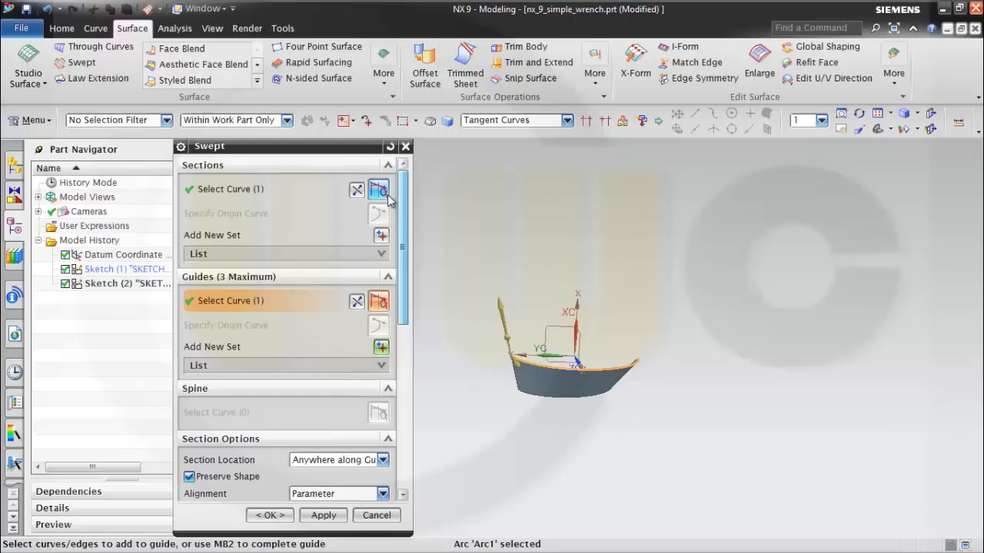
Try reversing the directions of the sweep's section line and guide arc.
left_click(357, 192)
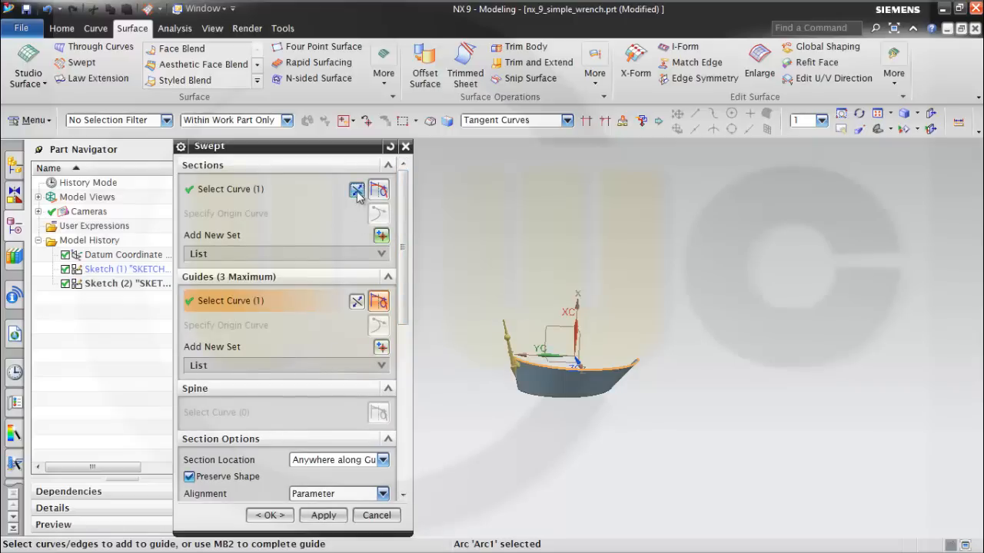
left_click(357, 301)
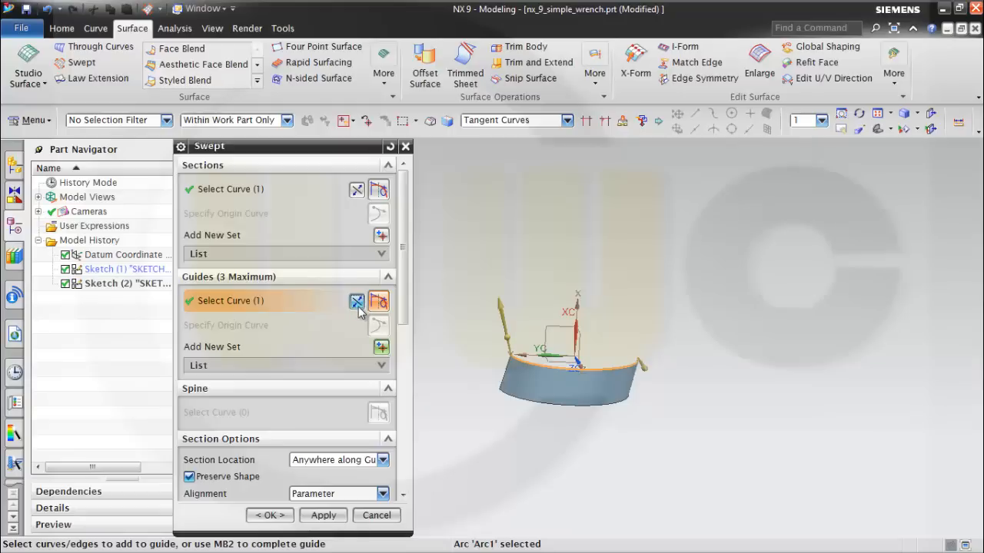
left_click(359, 306)
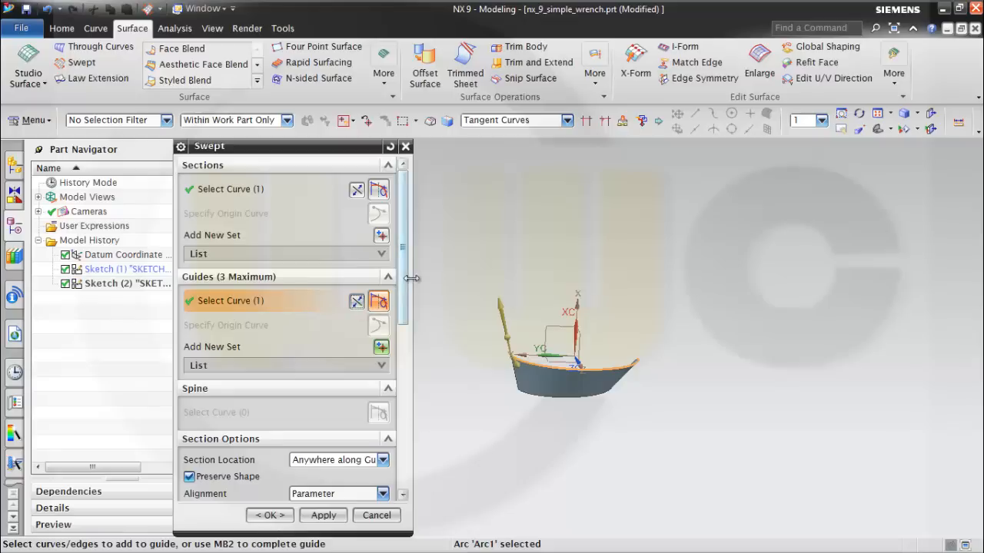
Set the sweep's linear angular law to start at 0 and end at 30 degrees.
left_click_drag(407, 286, 409, 432)
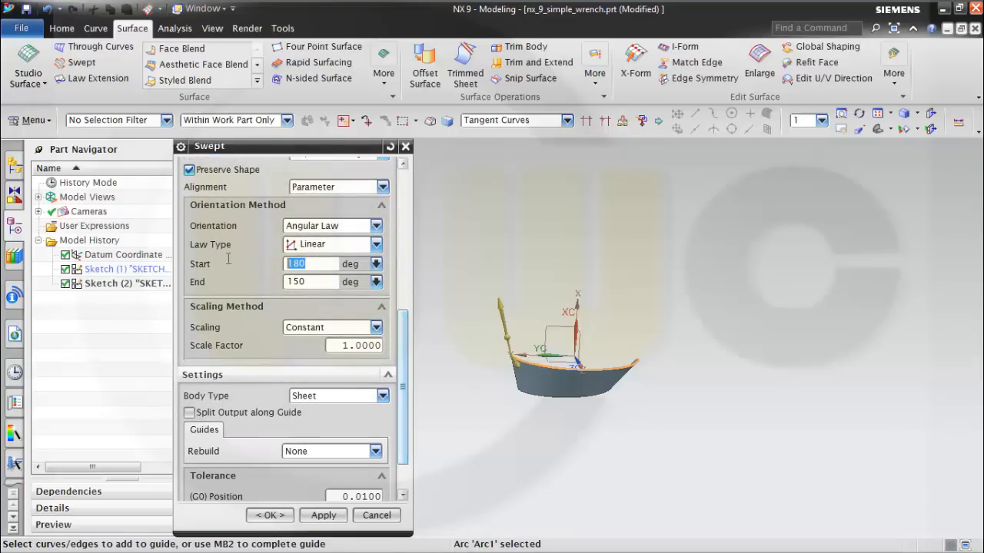
key("Tab")
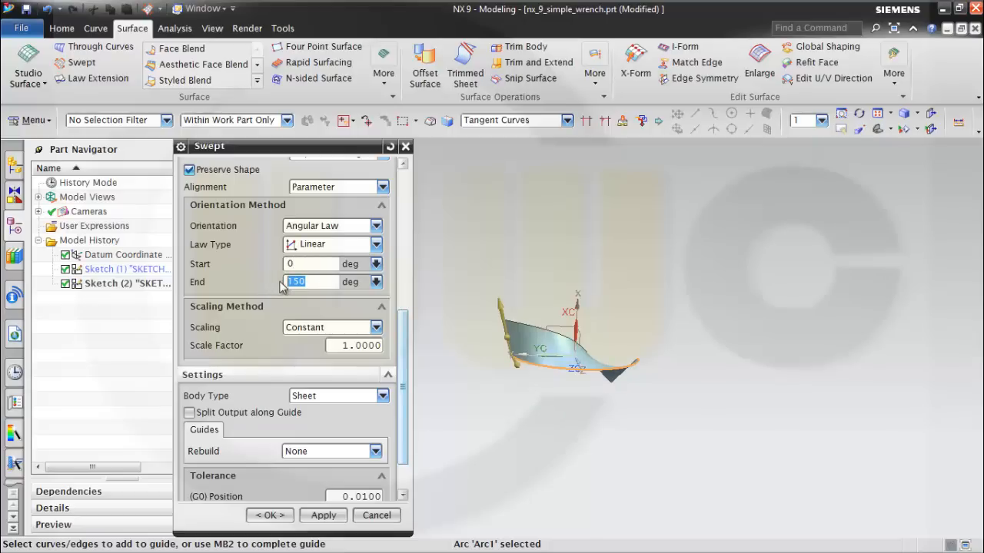
type("30")
key("Tab")
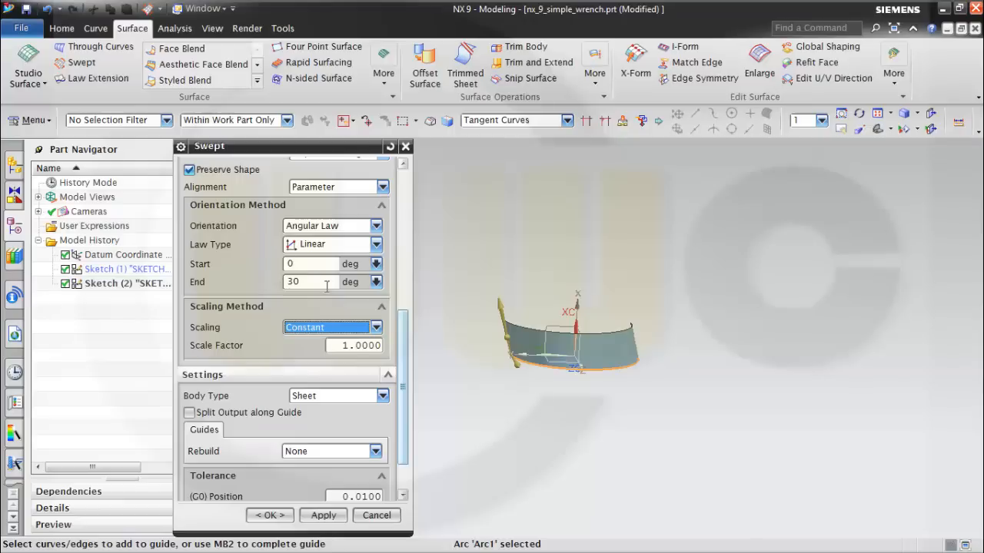
Create the swept sheet and save the part file.
middle_click_drag(548, 300, 515, 302)
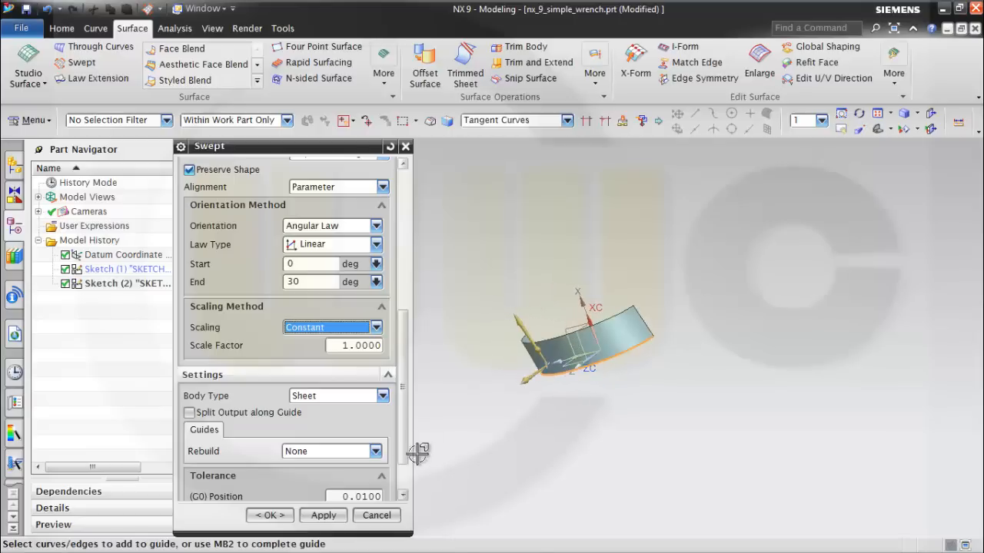
left_click(278, 519)
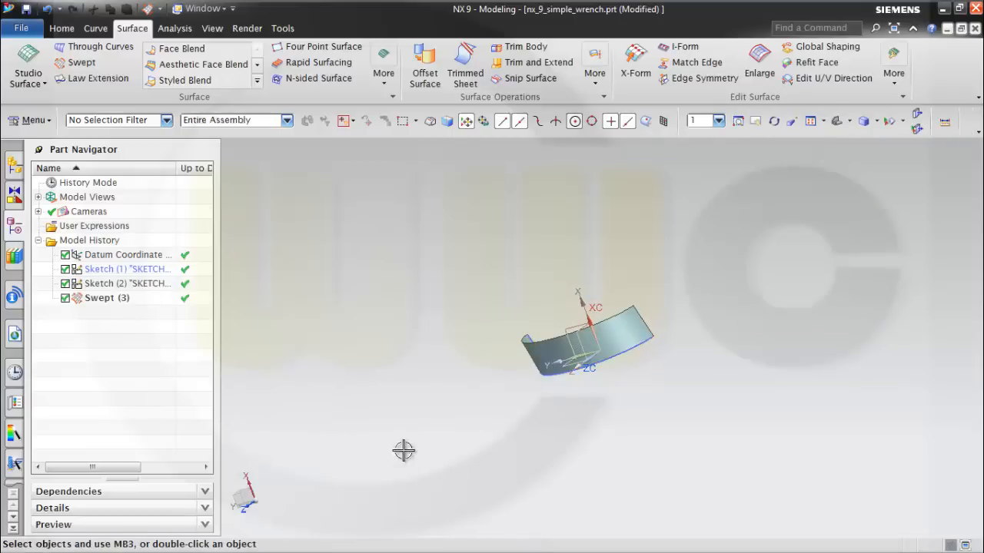
middle_click_drag(485, 356, 489, 319)
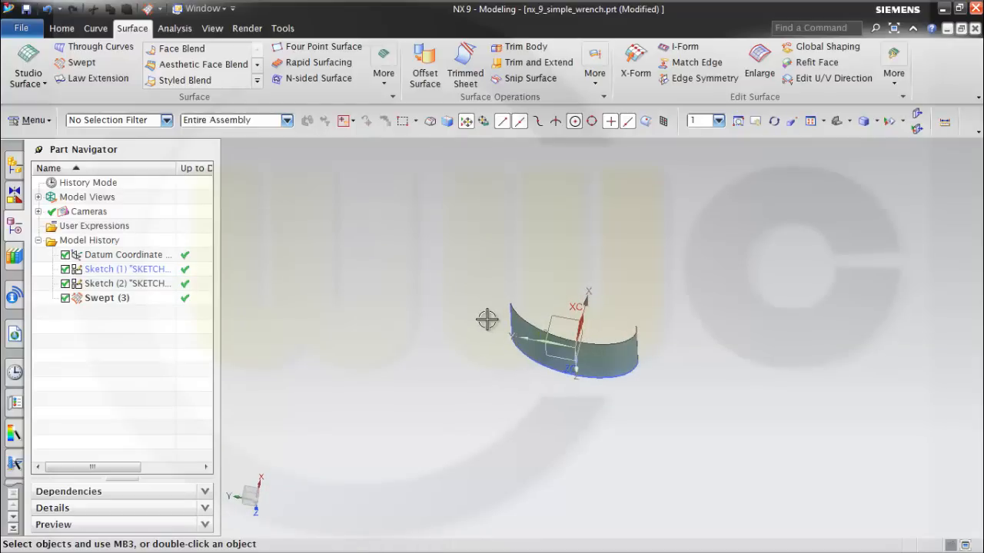
key("ctrl+s")
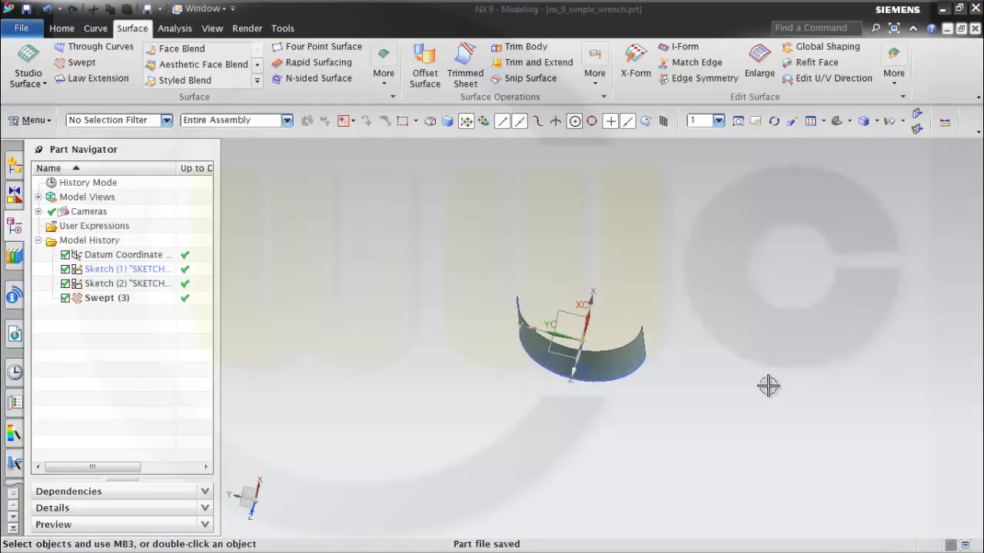
Start a second Swept surface with the same sloped line as section and the arc as guide.
middle_click_drag(707, 411, 740, 387)
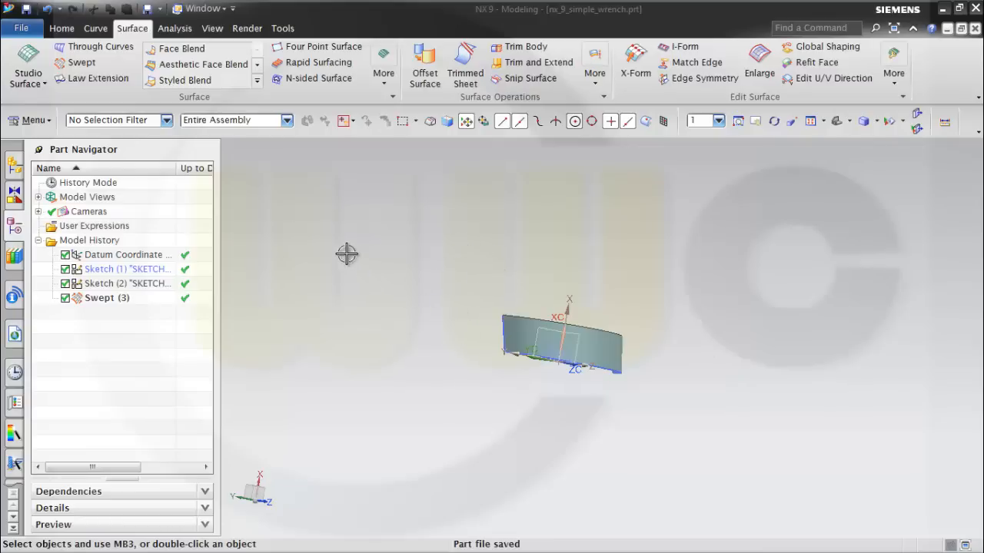
left_click(84, 63)
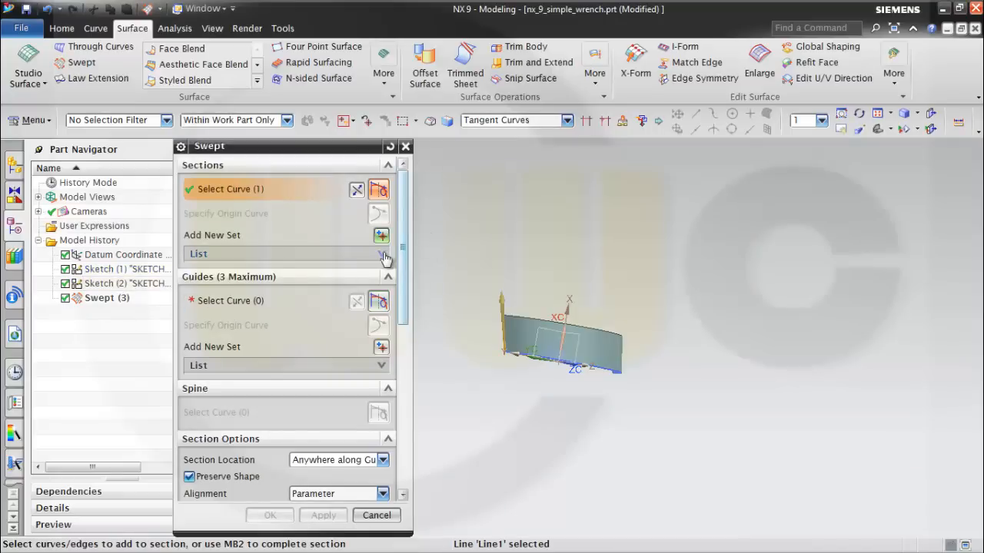
left_click(247, 301)
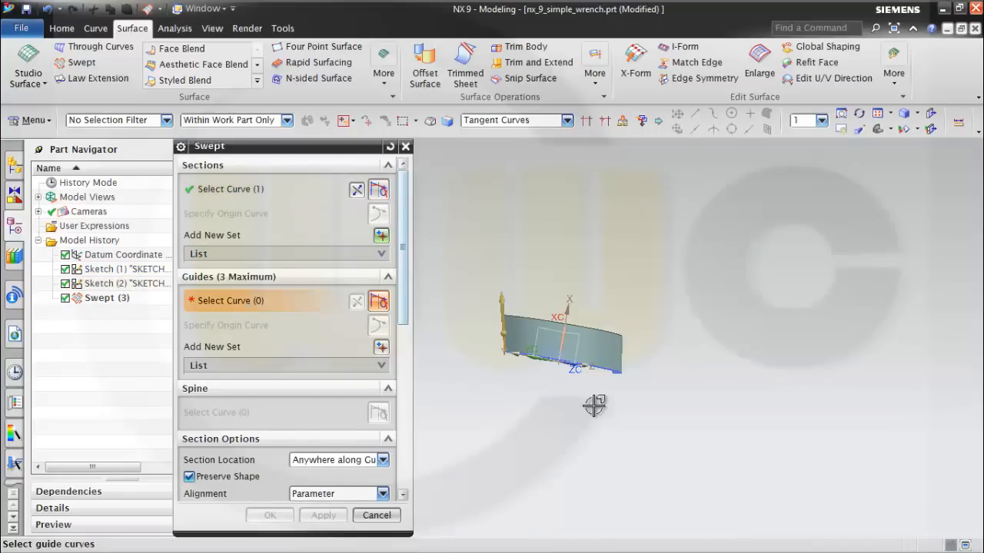
mouse_move(593, 407)
middle_mouse_down()
mouse_move(540, 408)
mouse_move(589, 413)
middle_mouse_up()
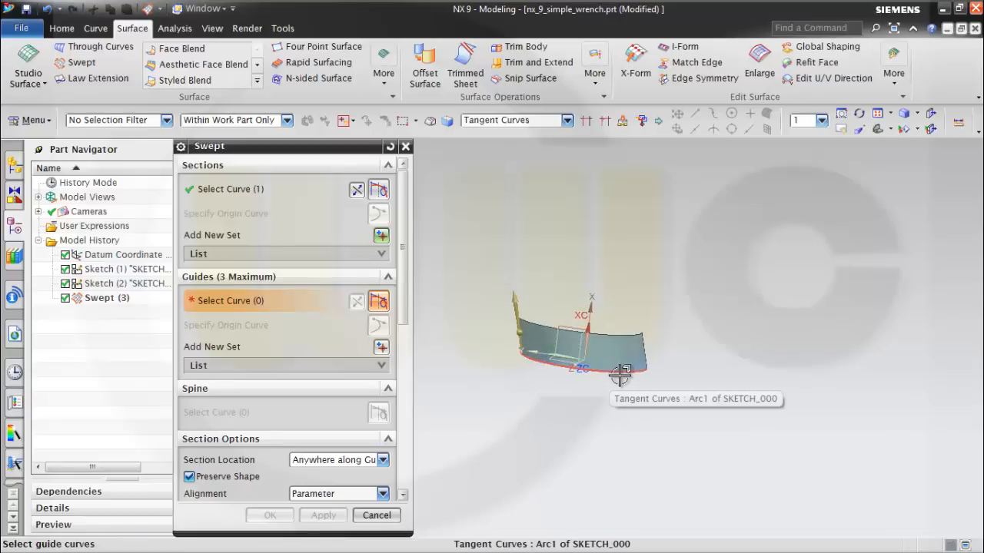
left_click(583, 370)
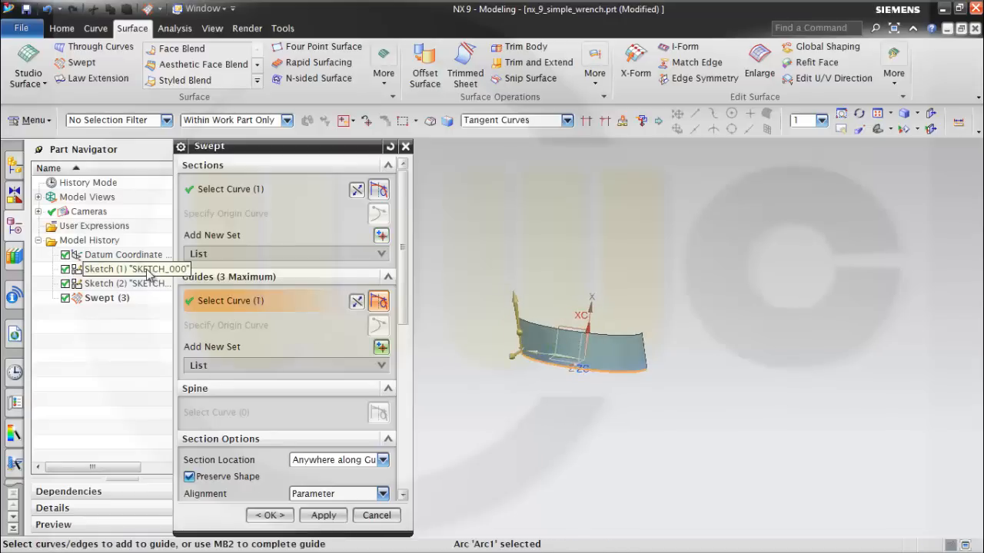
mouse_move(495, 391)
middle_mouse_down()
mouse_move(504, 406)
mouse_move(495, 390)
middle_mouse_up()
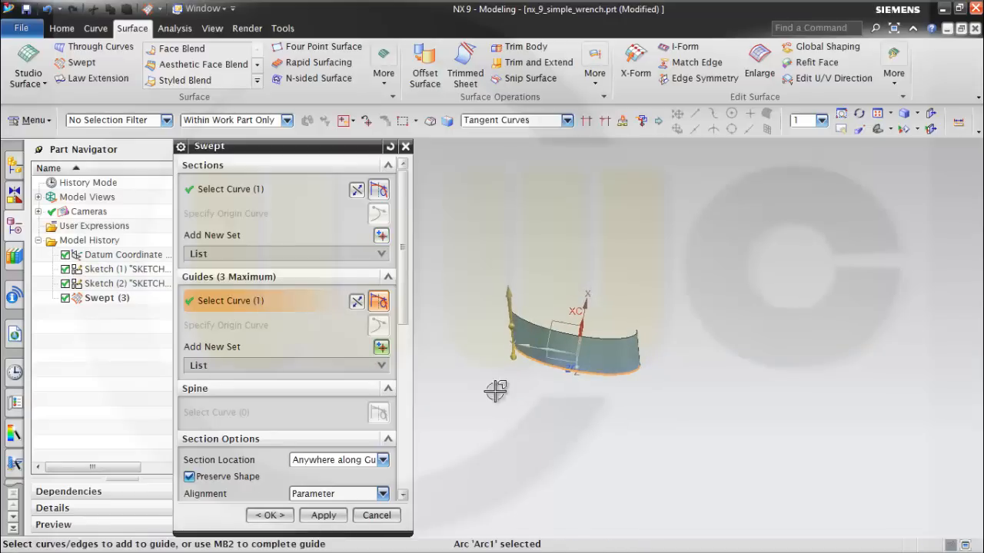
Change the second sweep's angular law type to Constant with a value of 165 degrees.
left_click_drag(399, 326, 419, 411)
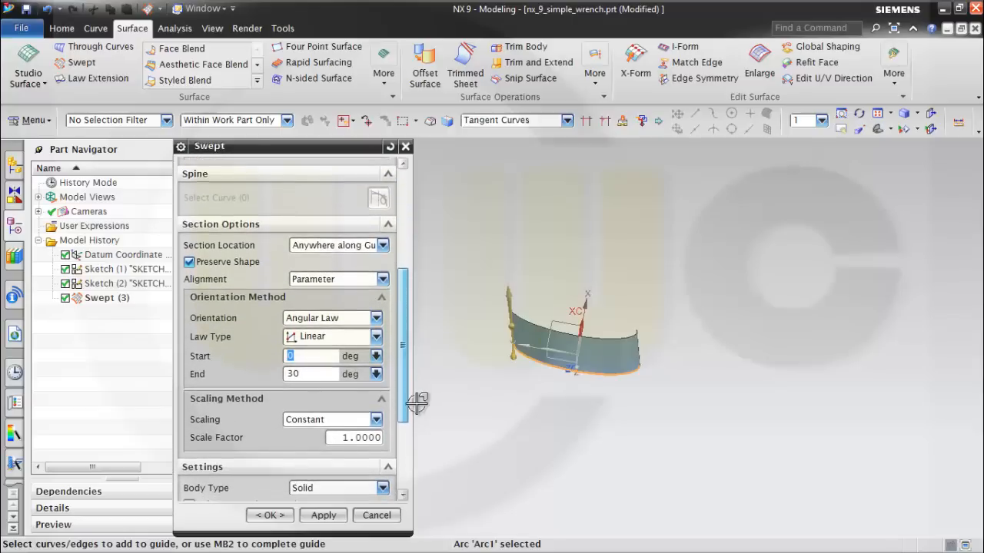
left_click(376, 318)
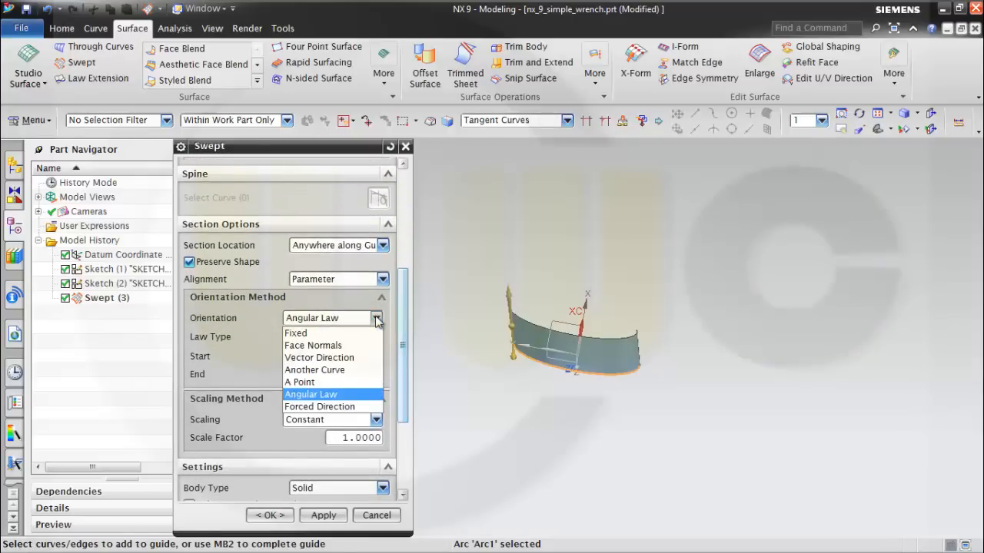
left_click(376, 320)
left_click(375, 338)
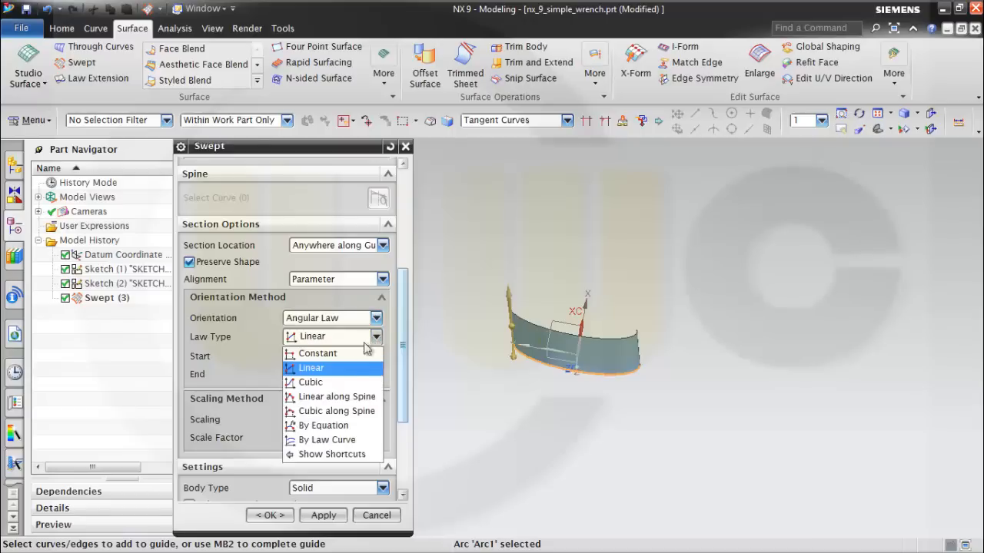
left_click(344, 350)
middle_click_drag(481, 397, 475, 373)
double_click(324, 356)
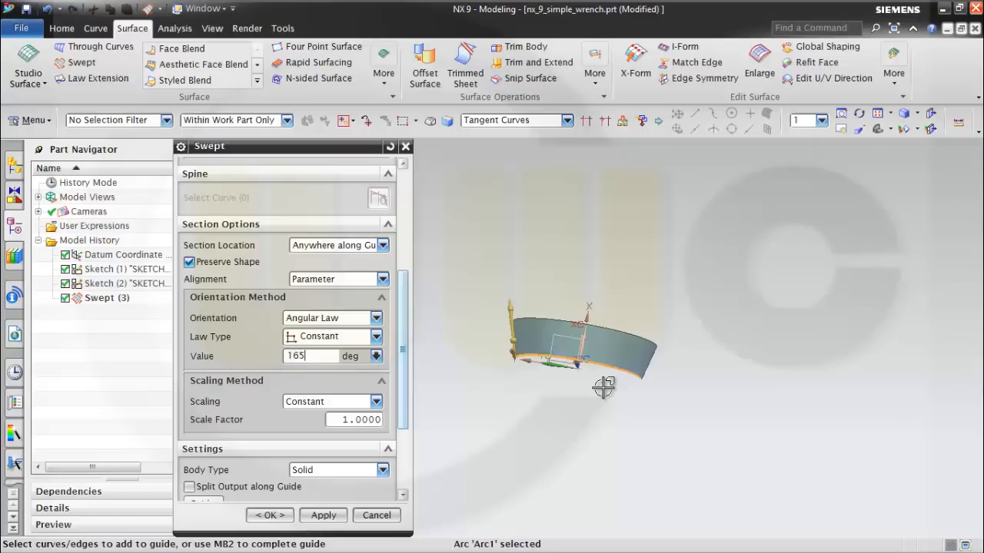
key("Tab")
Set the second sweep's body type to Sheet and create the surface.
middle_click_drag(551, 420, 572, 434)
left_click(382, 469)
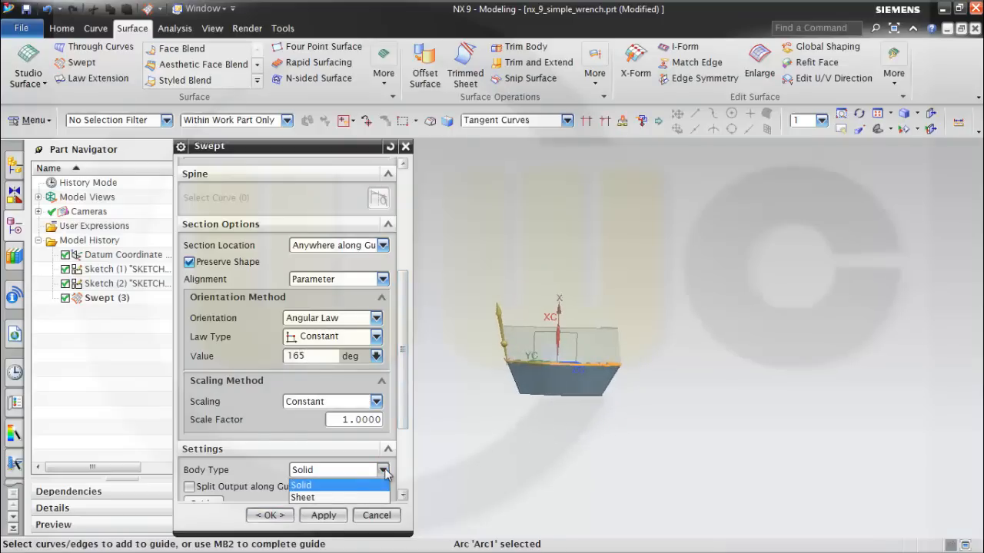
left_click(327, 498)
left_click(269, 515)
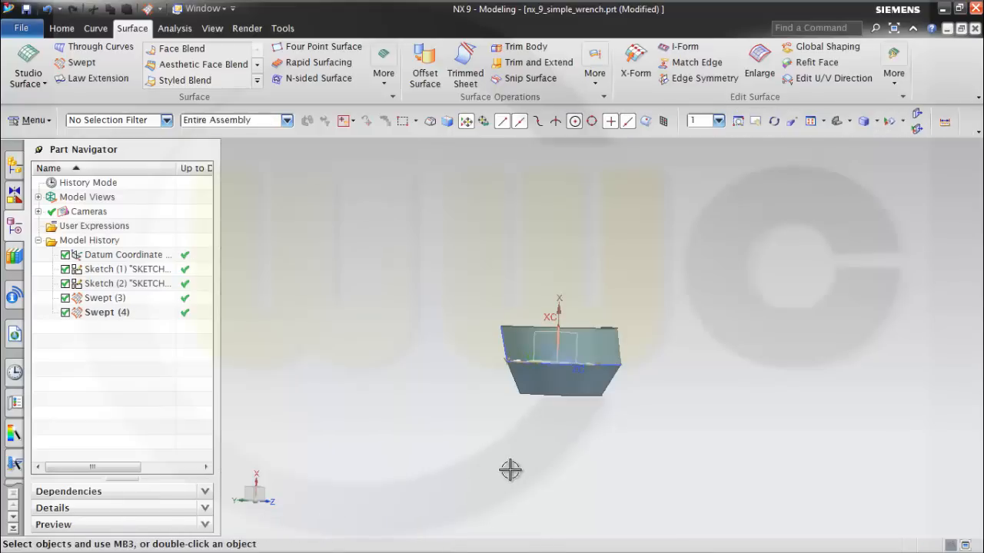
mouse_move(510, 468)
middle_mouse_down()
mouse_move(500, 448)
mouse_move(446, 453)
mouse_move(566, 457)
mouse_move(507, 454)
middle_mouse_up()
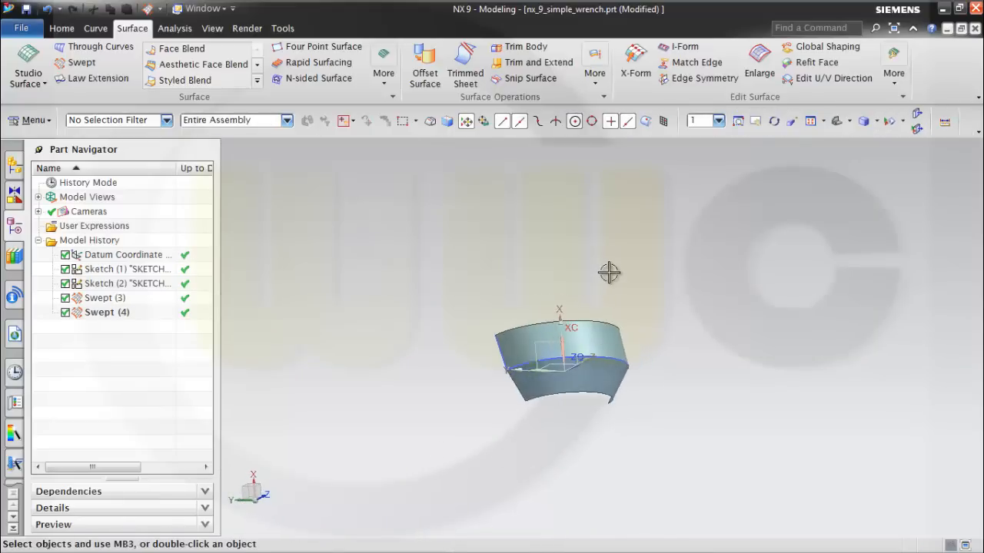
Save the part file and create a datum plane offset 7 mm from the YZ plane, toward the upper swept sheet.
key("ctrl+s")
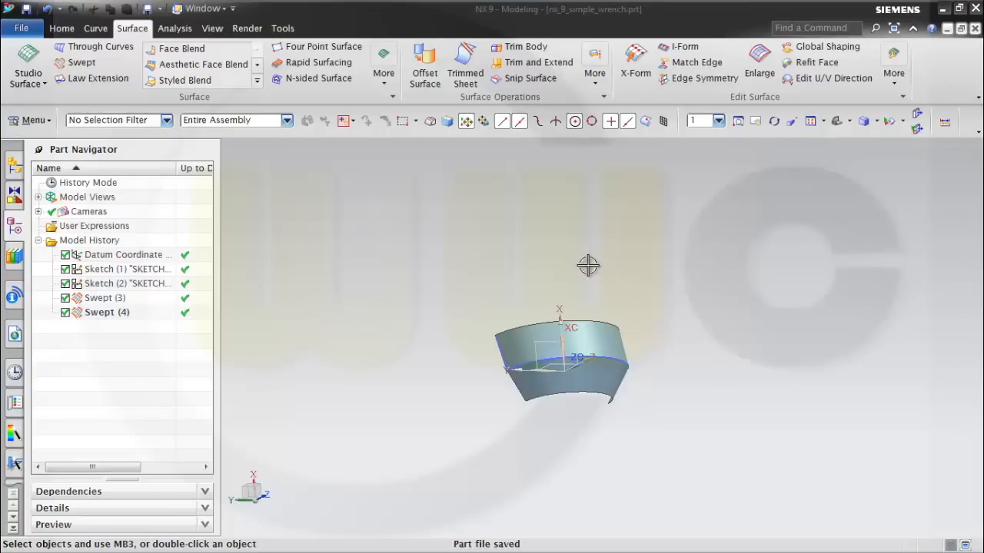
middle_click_drag(589, 266, 551, 266)
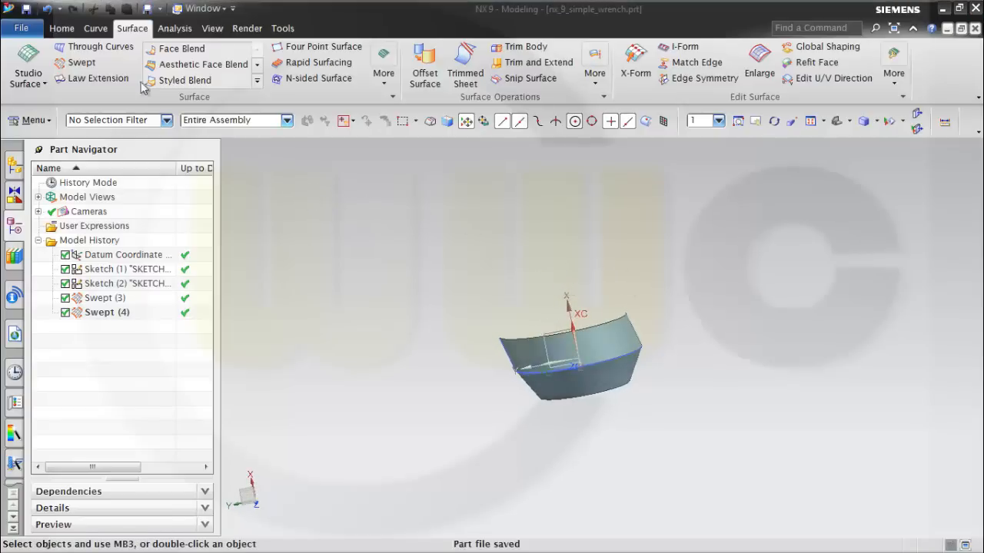
left_click(62, 30)
left_click(158, 65)
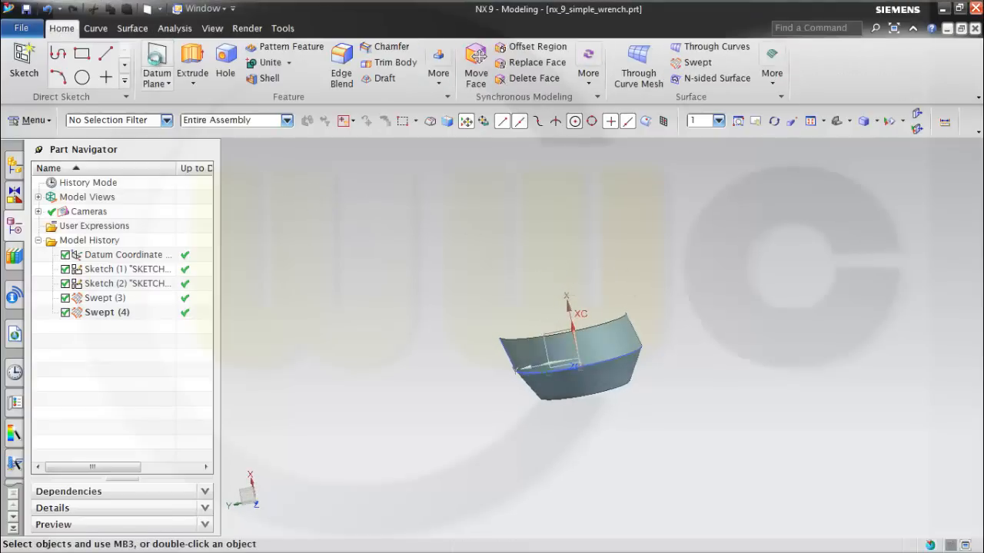
middle_click_drag(579, 264, 592, 291)
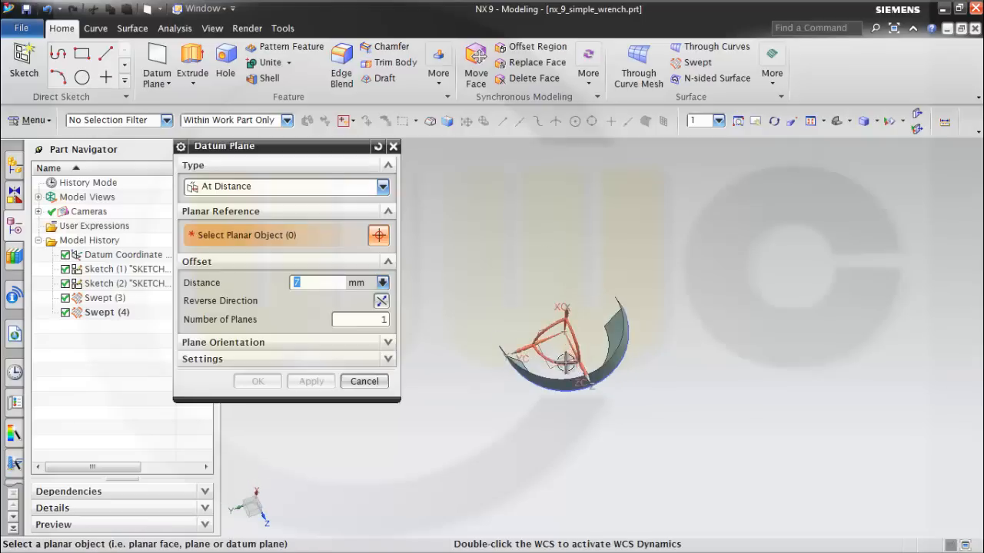
left_click(551, 367)
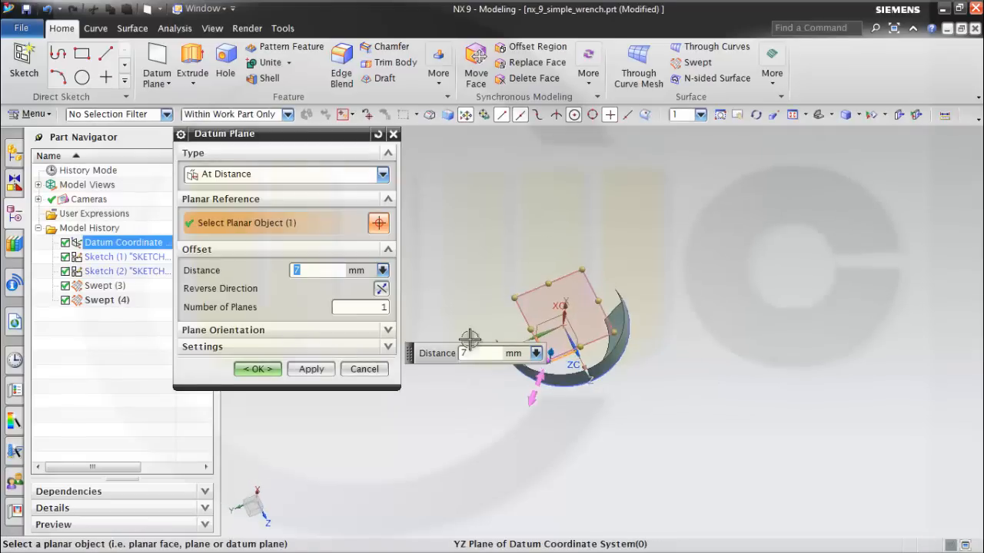
middle_click_drag(689, 432, 682, 371)
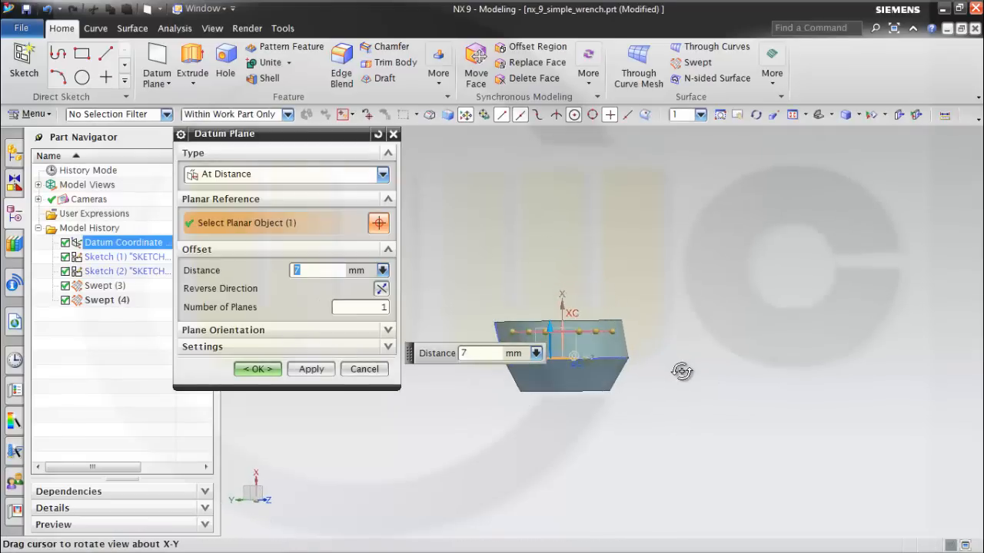
left_click(301, 369)
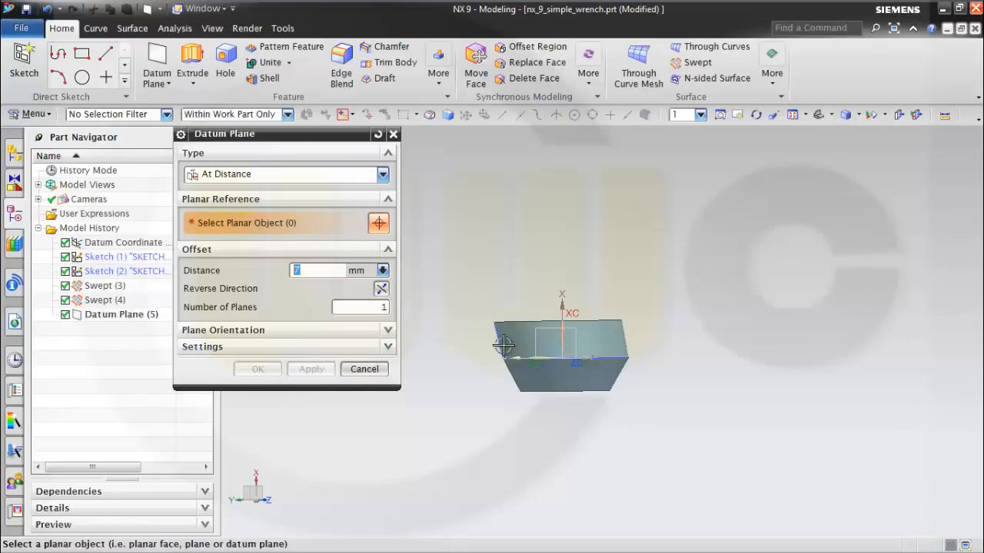
Create a second datum plane 7 mm from the YZ plane in the reversed direction, on the lower sheet's side.
middle_click_drag(503, 365, 505, 397)
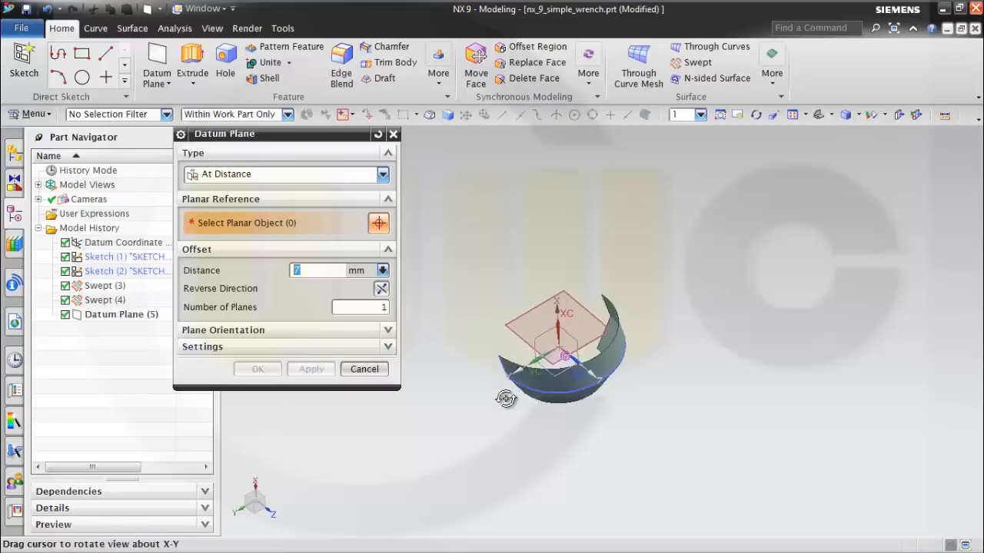
left_click(541, 372)
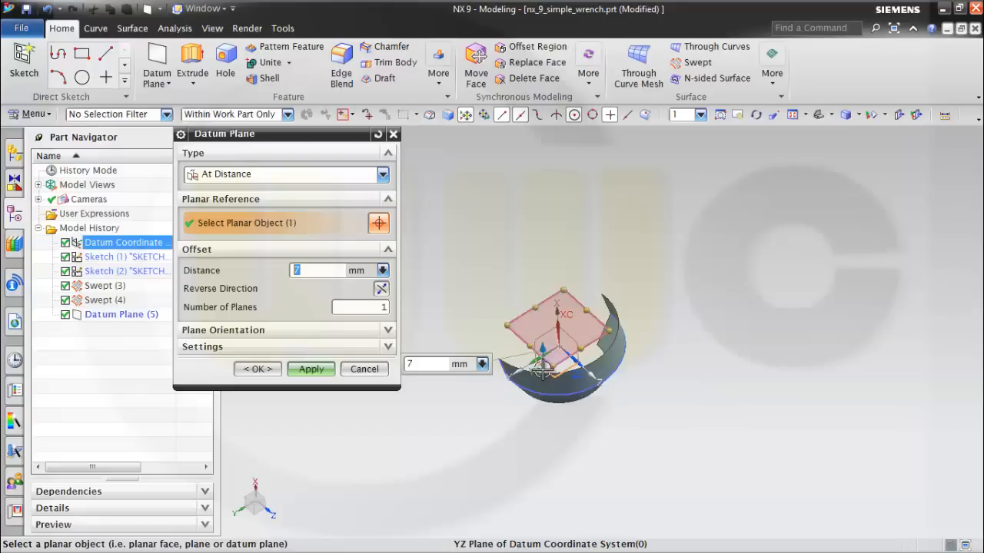
left_click(381, 290)
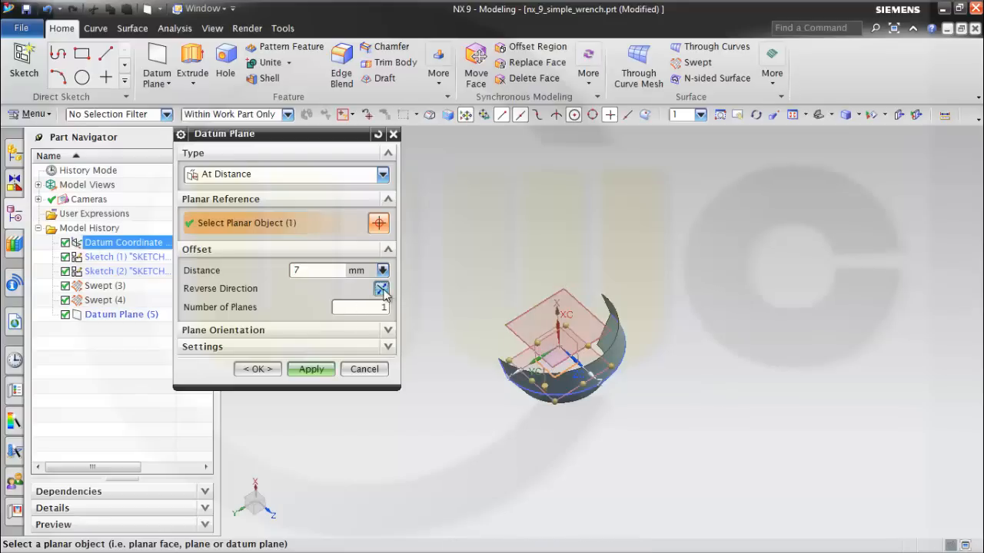
left_click(259, 369)
middle_click_drag(569, 369, 520, 346)
Try to sew the two swept sheets with the upper one as target, the lower one as tool and a 0.0100 tolerance.
left_click(137, 30)
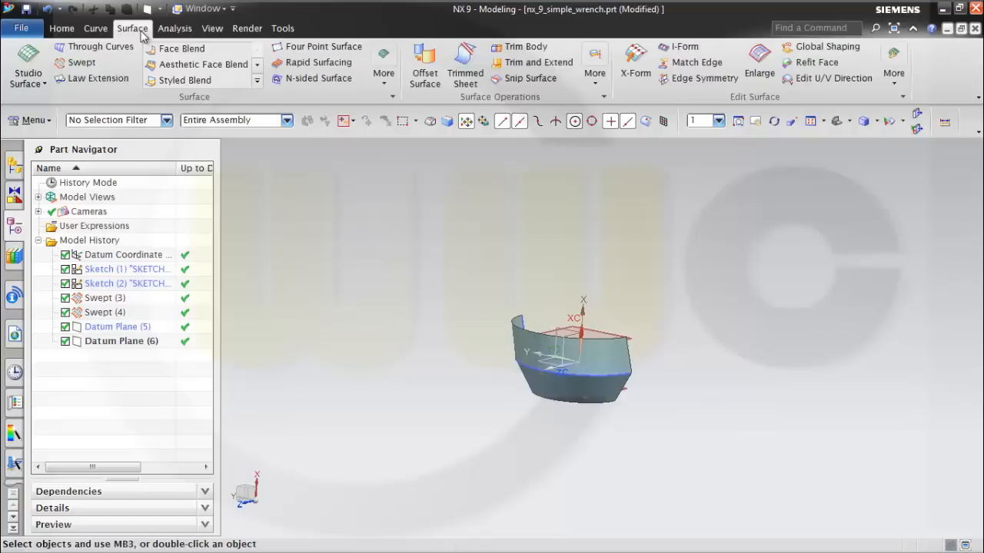
left_click(593, 83)
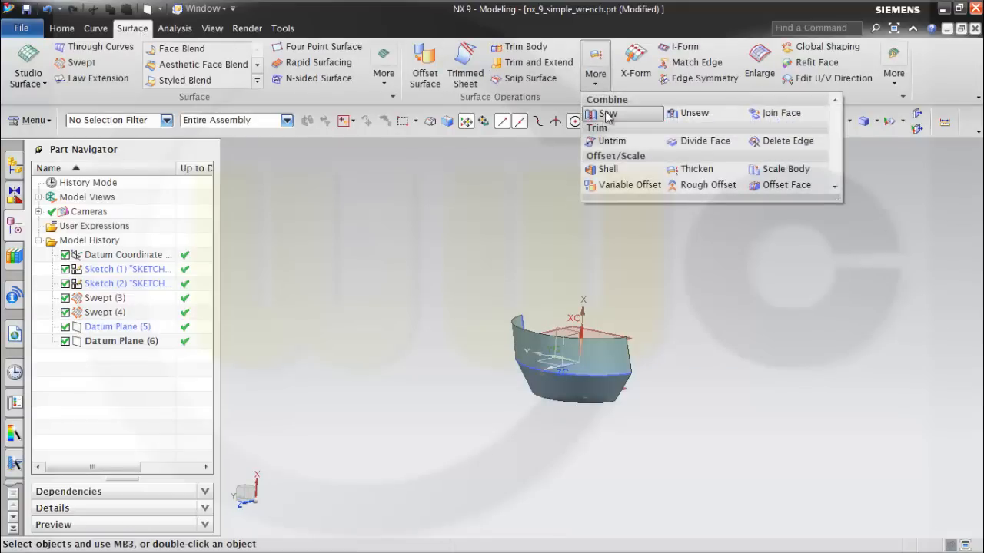
left_click(601, 113)
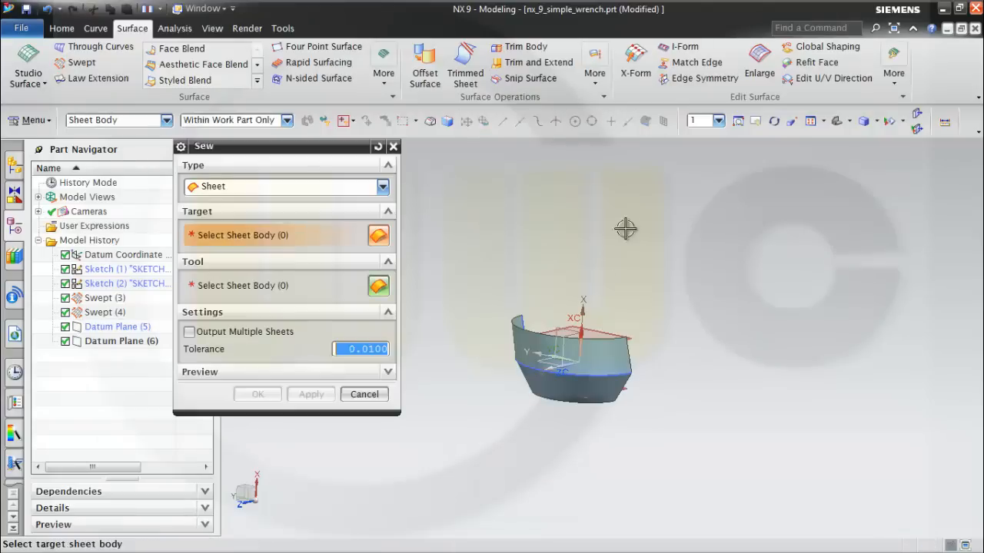
left_click(591, 370)
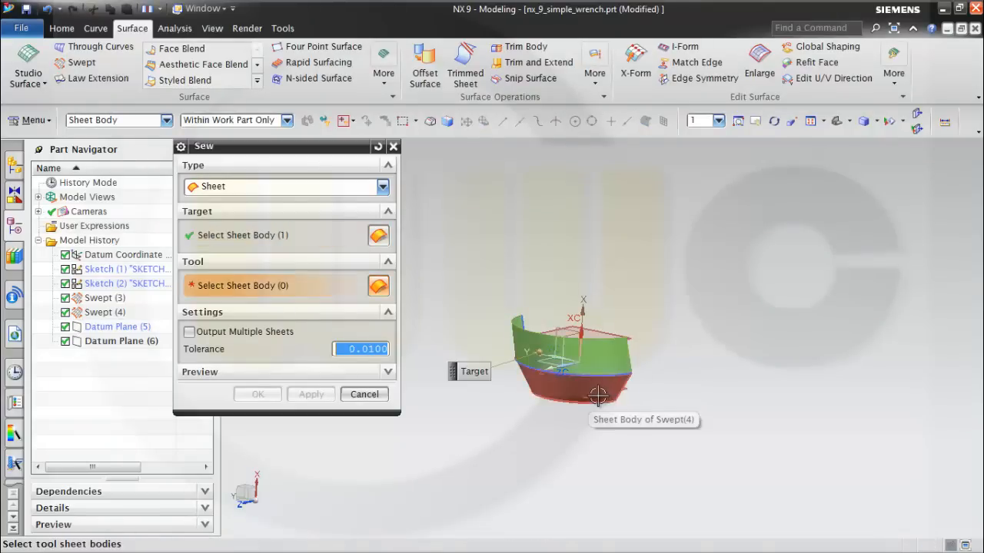
left_click(598, 395)
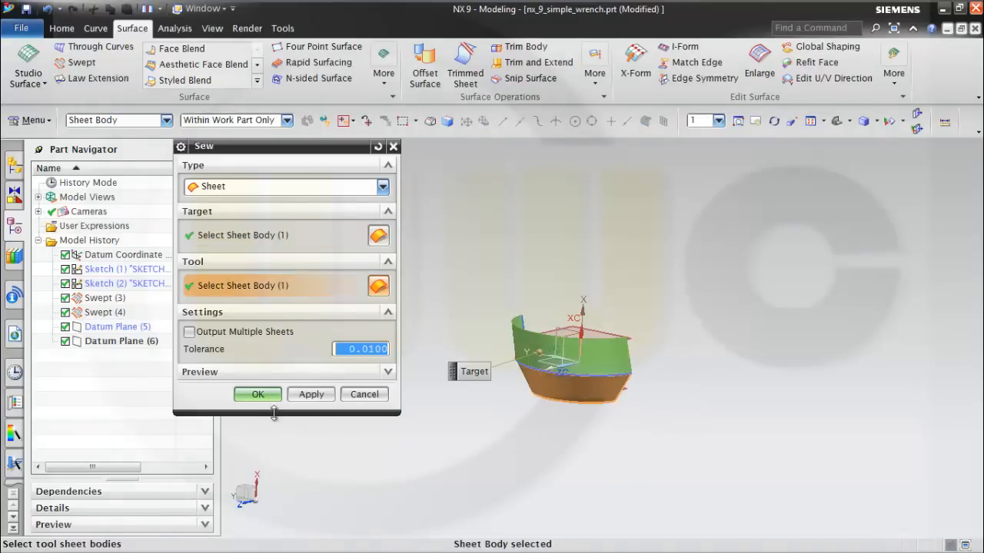
left_click(259, 394)
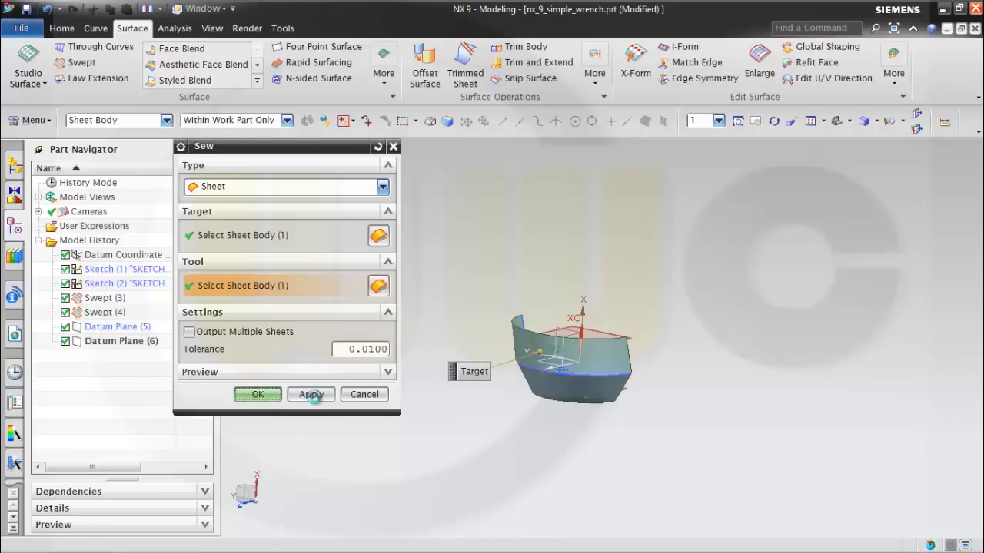
left_click(311, 394)
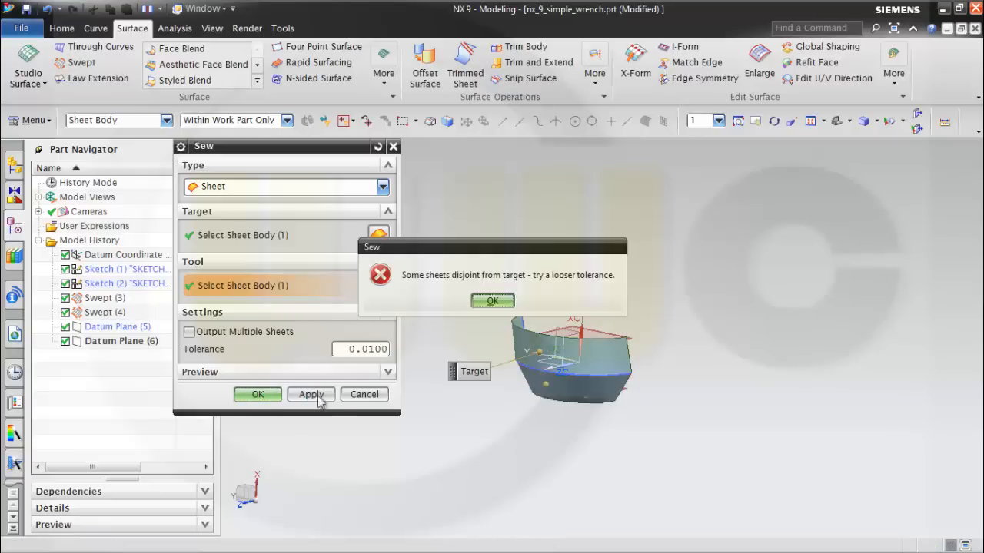
left_click(492, 301)
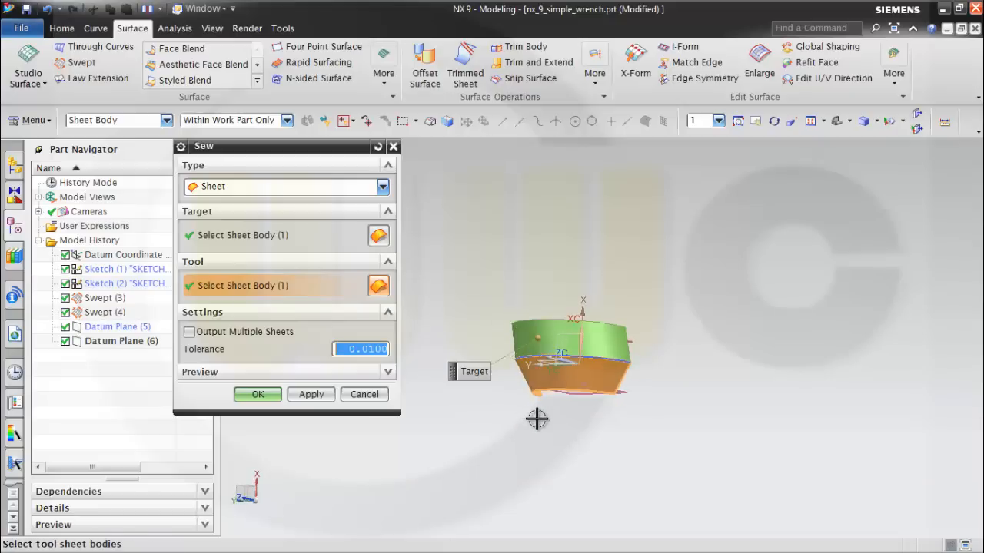
Set the Sew tolerance to 0.0500 and sew the two swept sheets together.
scroll(546, 407, "up", 3)
middle_click_drag(583, 401, 517, 401)
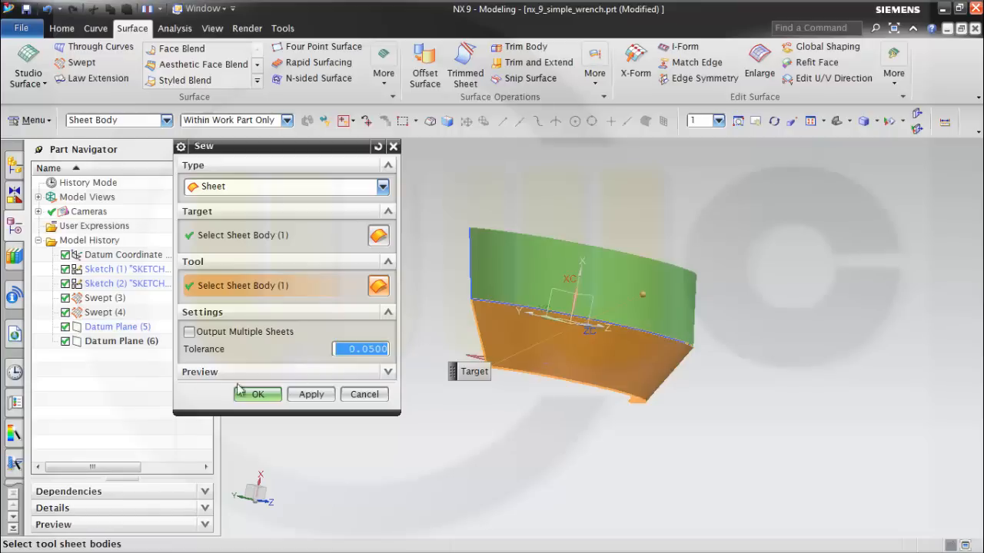
left_click(264, 400)
middle_click_drag(735, 237, 713, 223)
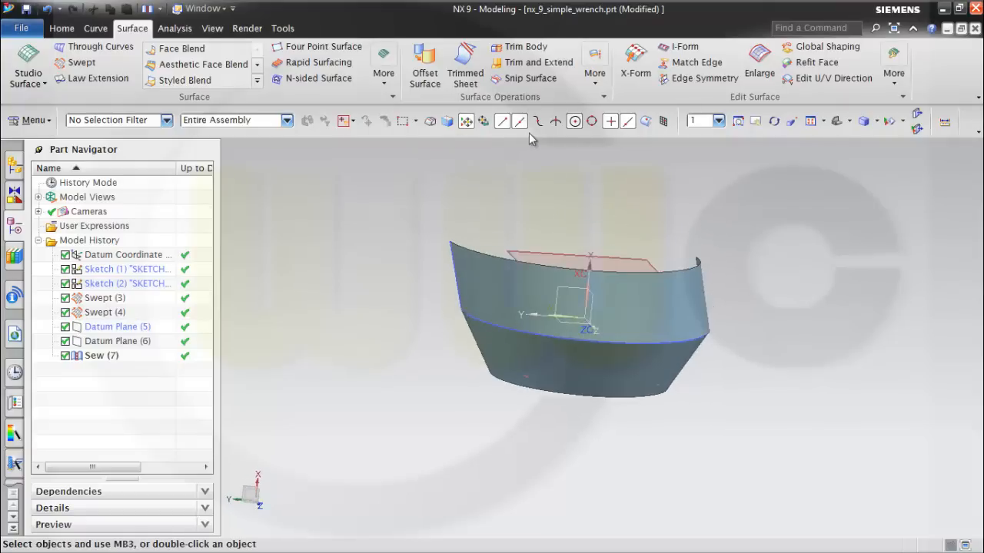
Trim the sewn sheet with the upper datum plane as boundary, keeping the region below it.
left_click(465, 77)
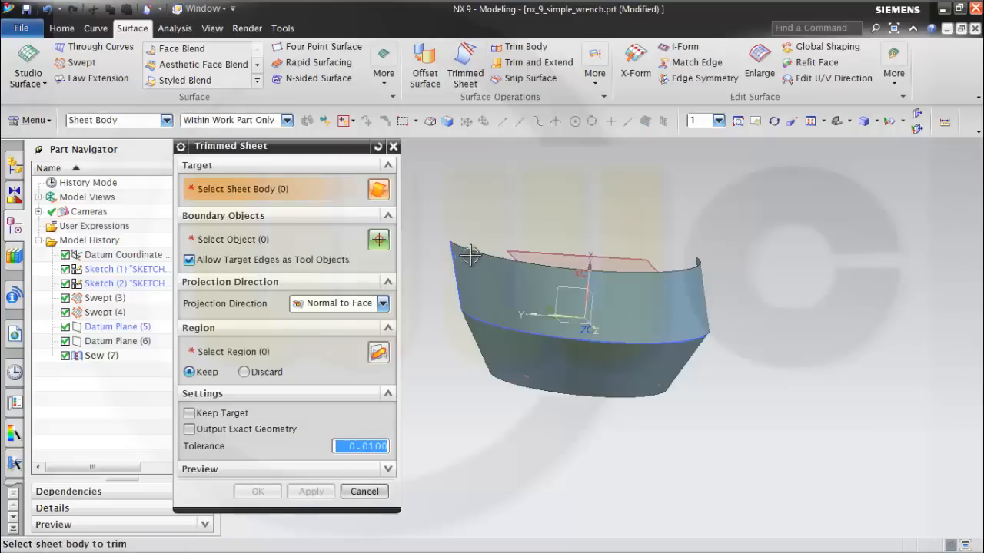
left_click(495, 278)
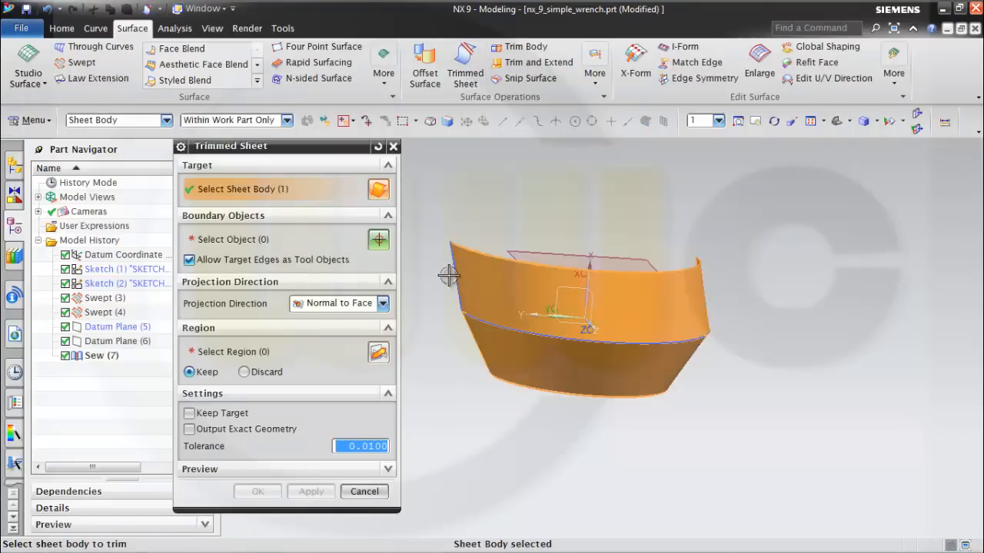
left_click(550, 251)
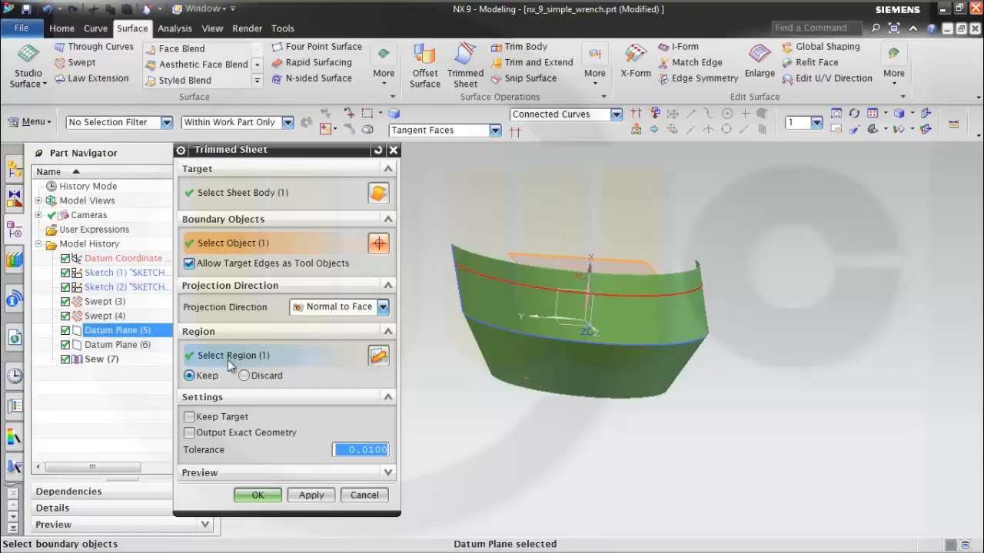
left_click(379, 358)
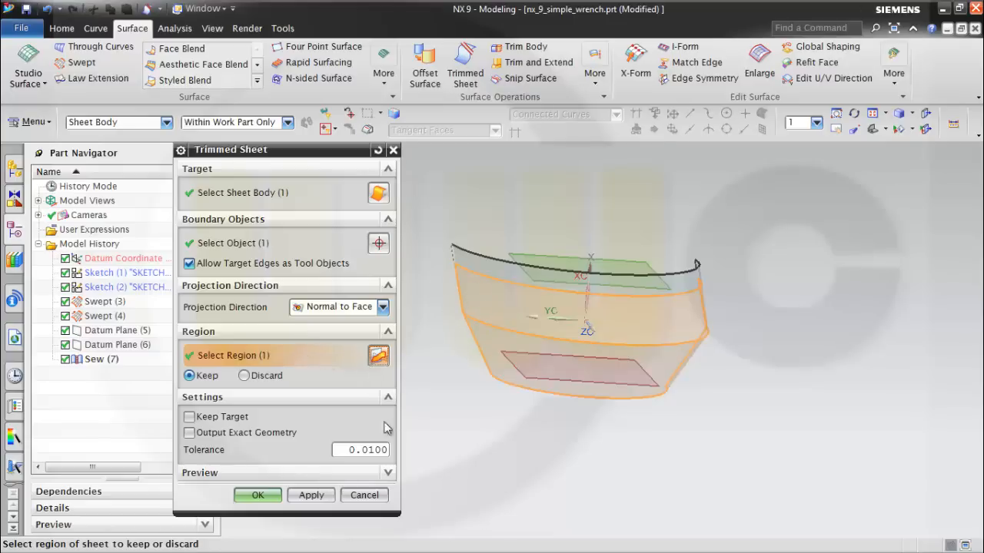
left_click(310, 495)
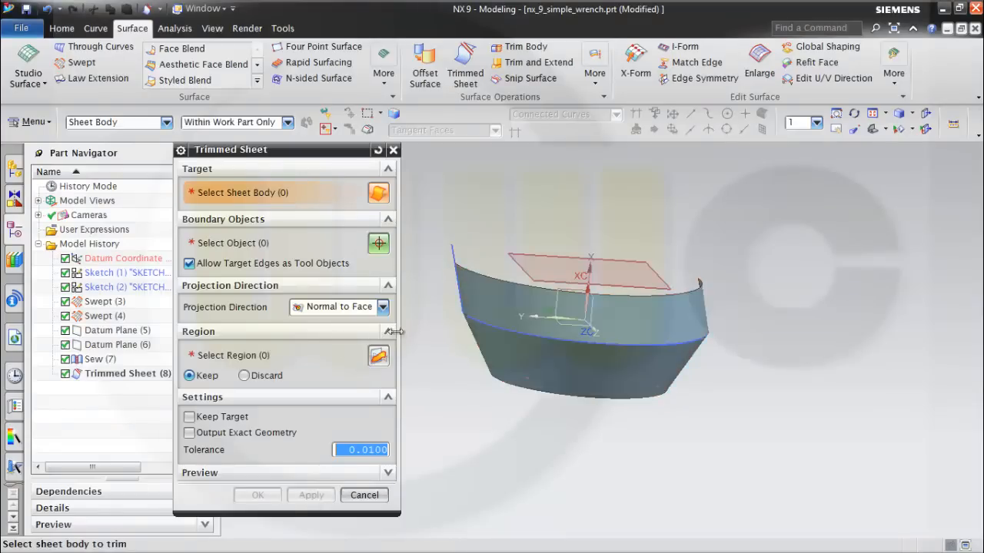
Trim the sheet with the lower datum plane as boundary, keeping the region above it.
left_click(130, 374)
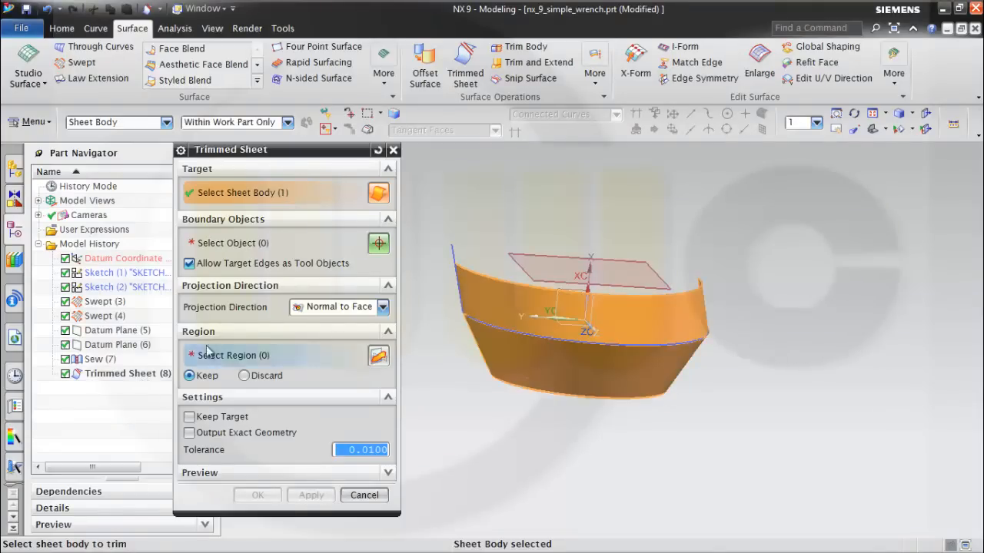
left_click(256, 246)
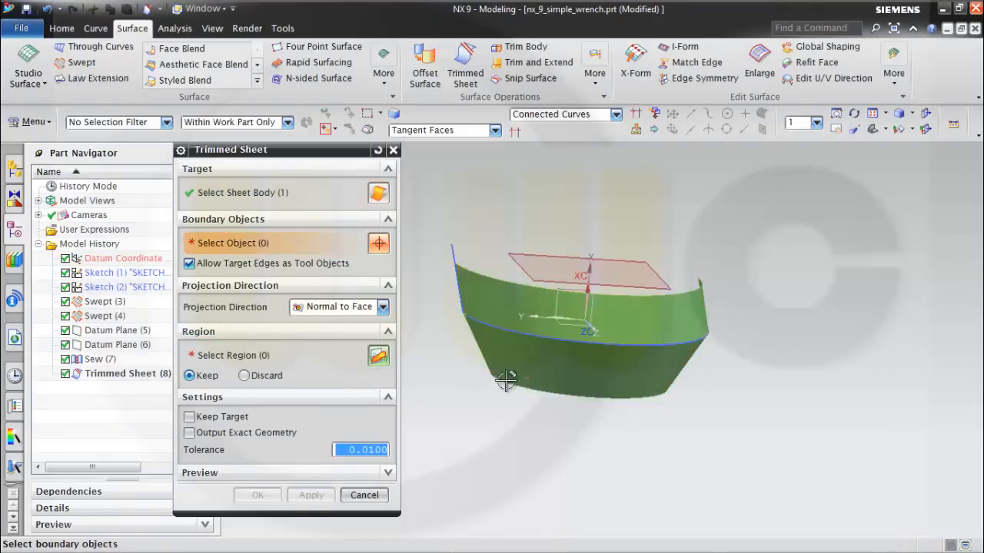
mouse_move(506, 380)
middle_mouse_down()
mouse_move(558, 433)
mouse_move(488, 373)
middle_mouse_up()
left_click(487, 314)
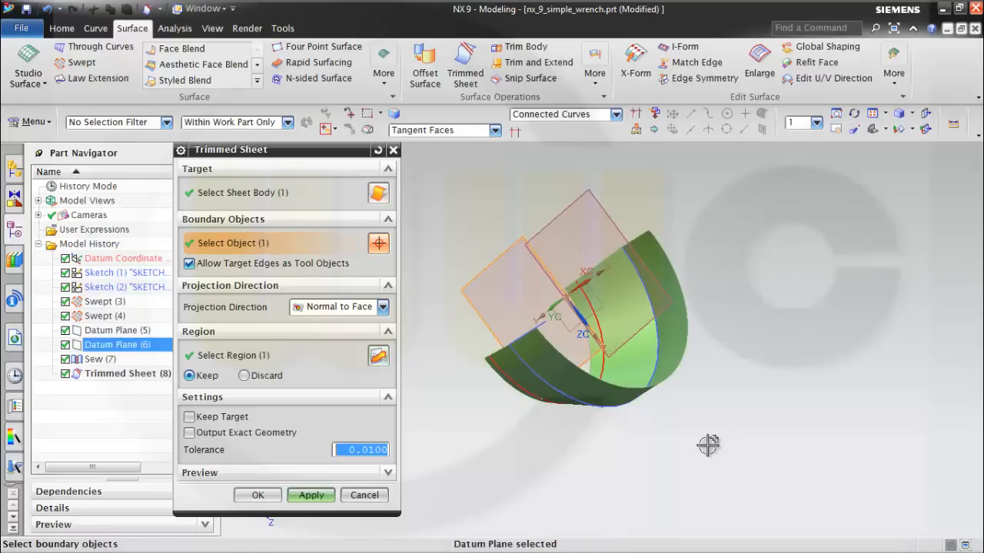
middle_click_drag(739, 431, 480, 382)
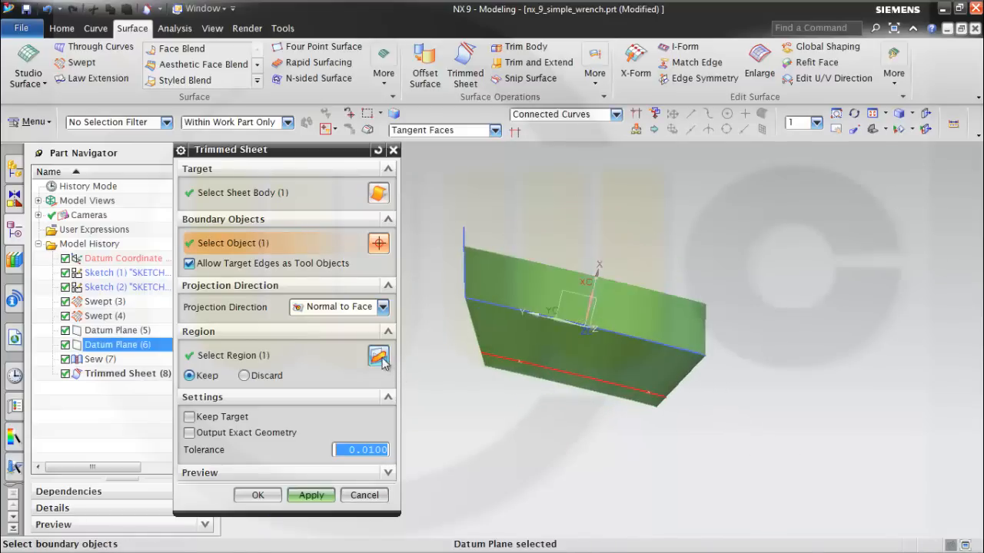
left_click(379, 356)
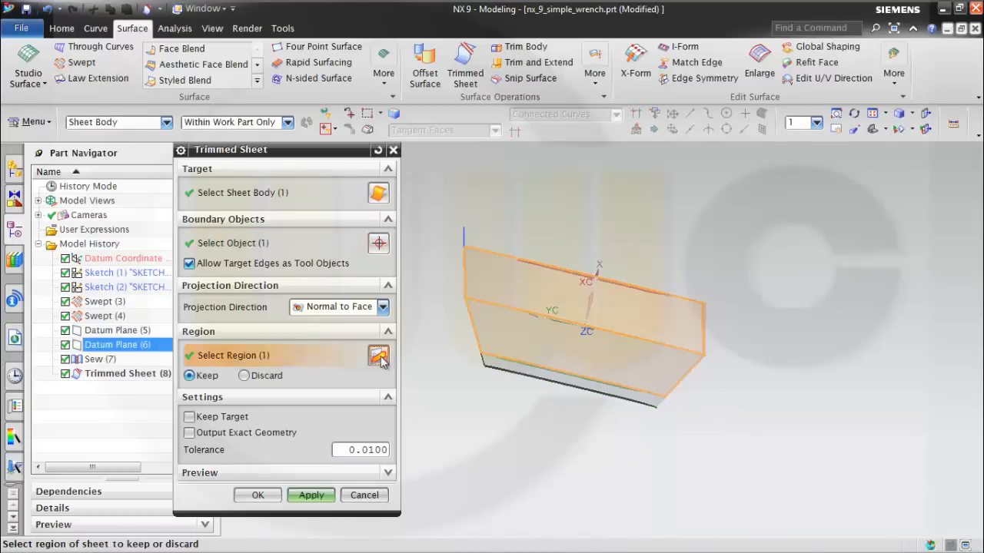
left_click(258, 496)
Hide the sloped line sketch and the arc sketch so only the trimmed sheet and datums show.
mouse_move(415, 445)
middle_mouse_down()
mouse_move(468, 424)
mouse_move(402, 459)
mouse_move(724, 278)
mouse_move(650, 330)
mouse_move(710, 296)
mouse_move(581, 264)
mouse_move(569, 245)
mouse_move(518, 250)
middle_mouse_up()
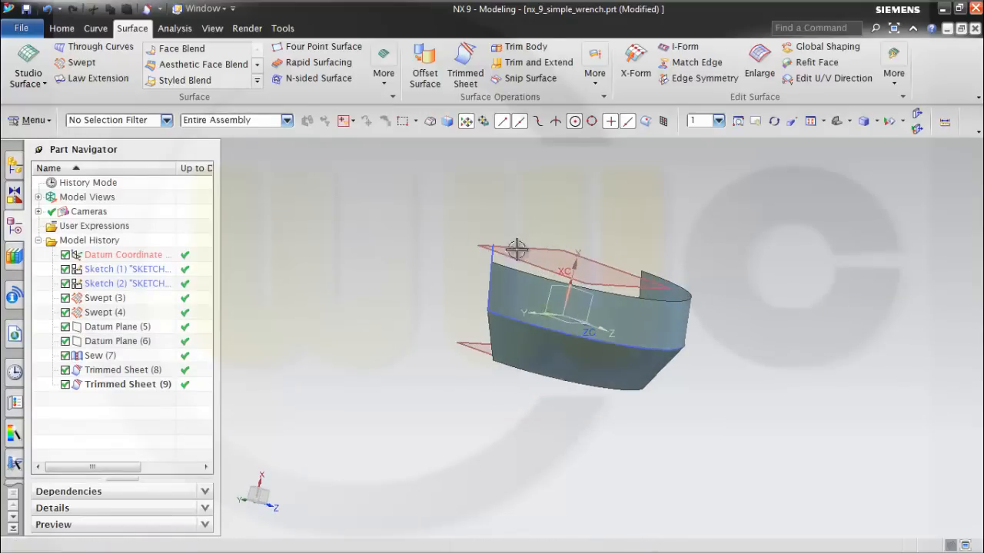
right_click(490, 254)
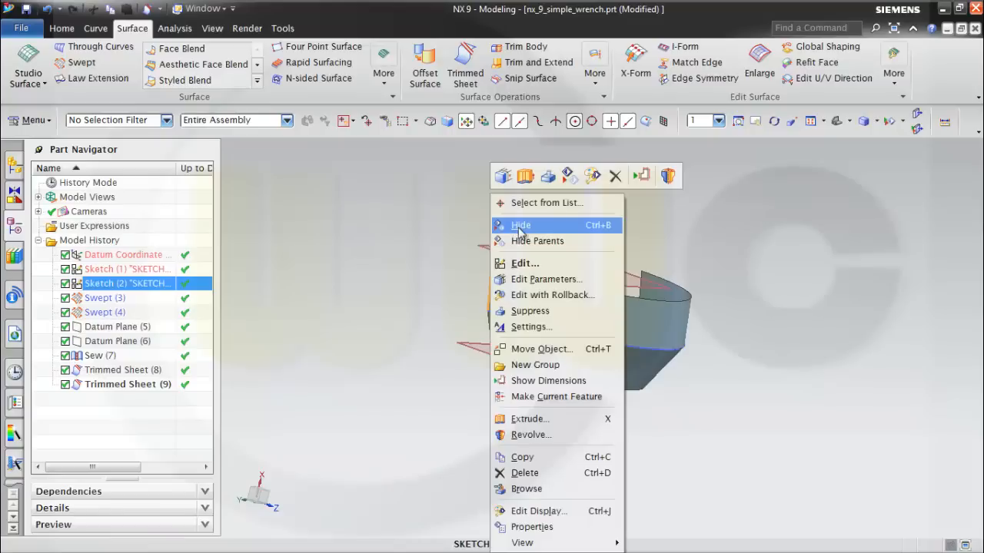
left_click(517, 224)
middle_click_drag(520, 226, 621, 281)
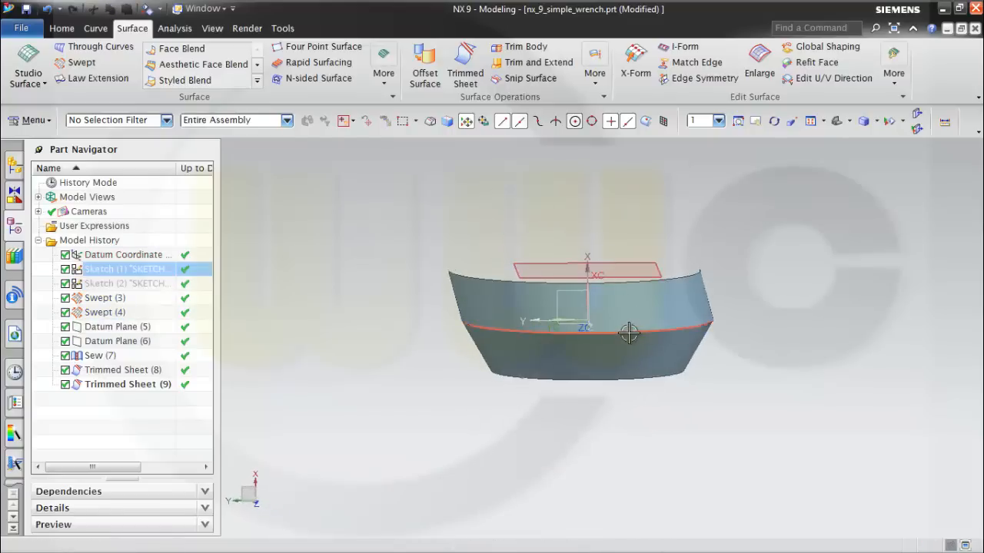
right_click(143, 273)
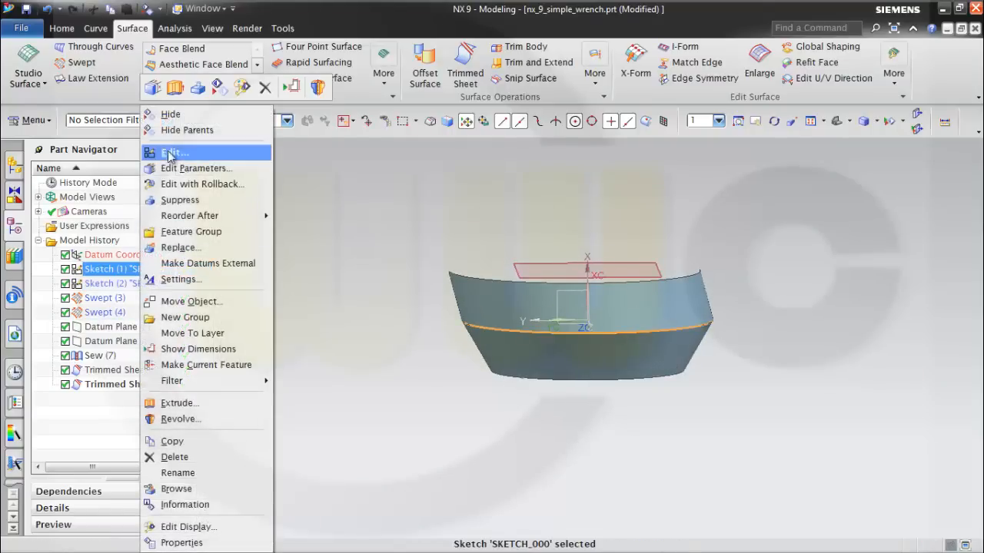
left_click(169, 115)
mouse_move(488, 225)
middle_mouse_down()
mouse_move(462, 238)
mouse_move(501, 228)
middle_mouse_up()
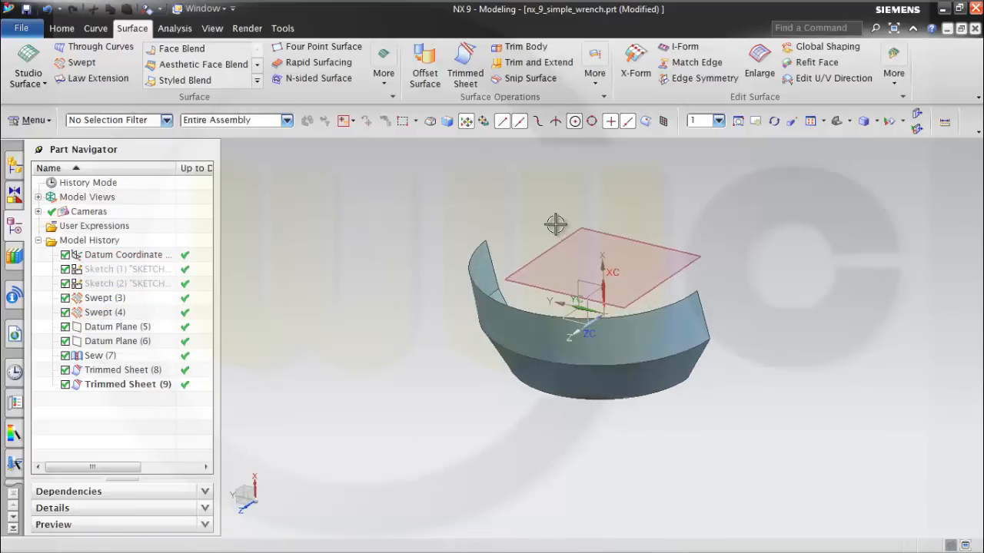
Save the part and start a sketch on the XY plane of the datum coordinate system.
key("ctrl+s")
middle_click_drag(825, 395, 791, 369)
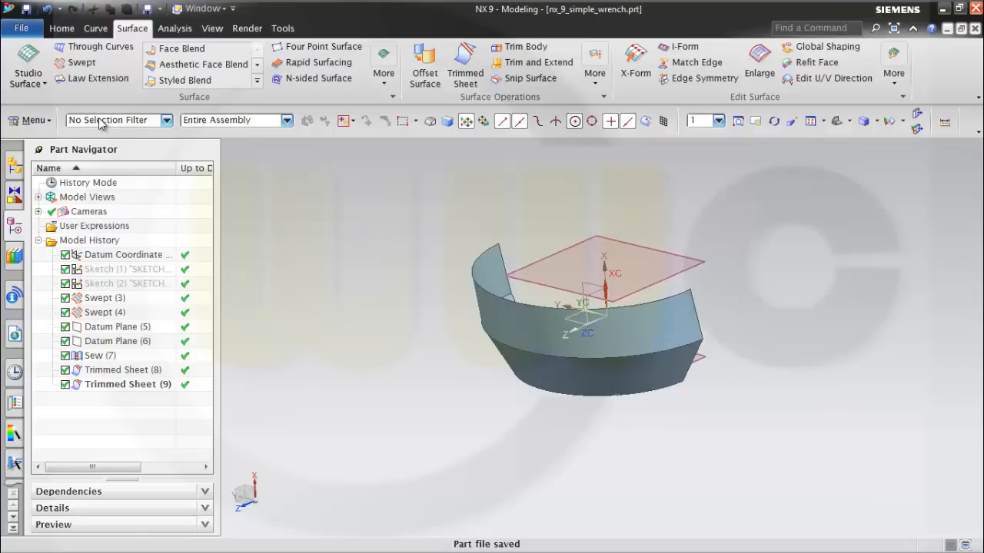
left_click(61, 29)
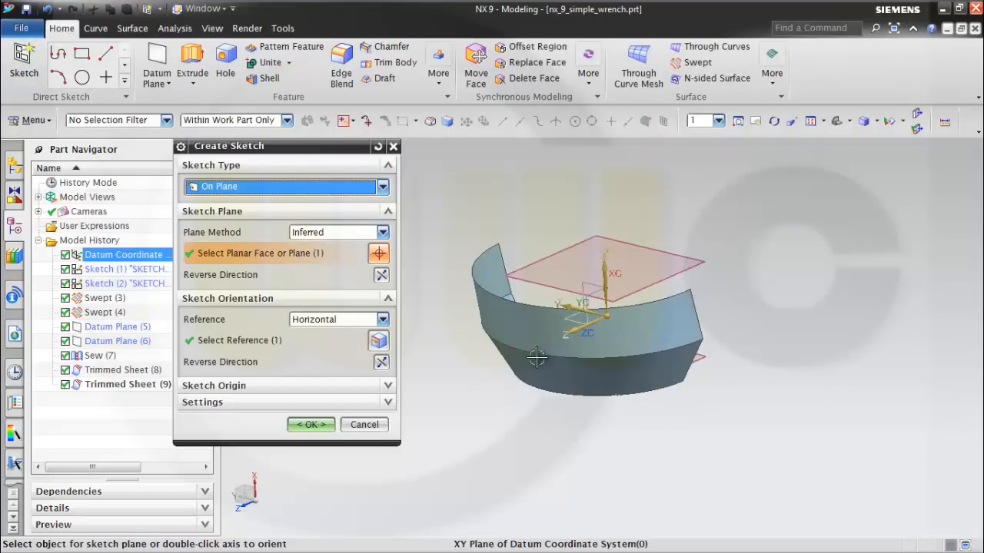
left_click(312, 424)
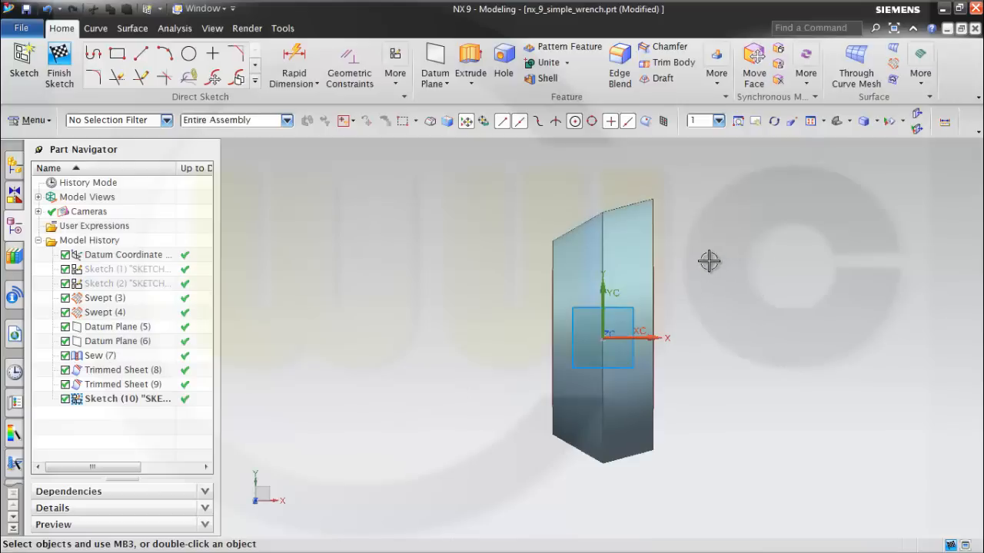
Start a line profile beside the trimmed sheet with a vertical line and a rising line about 22 mm long at 30°.
scroll(693, 269, "down", 1)
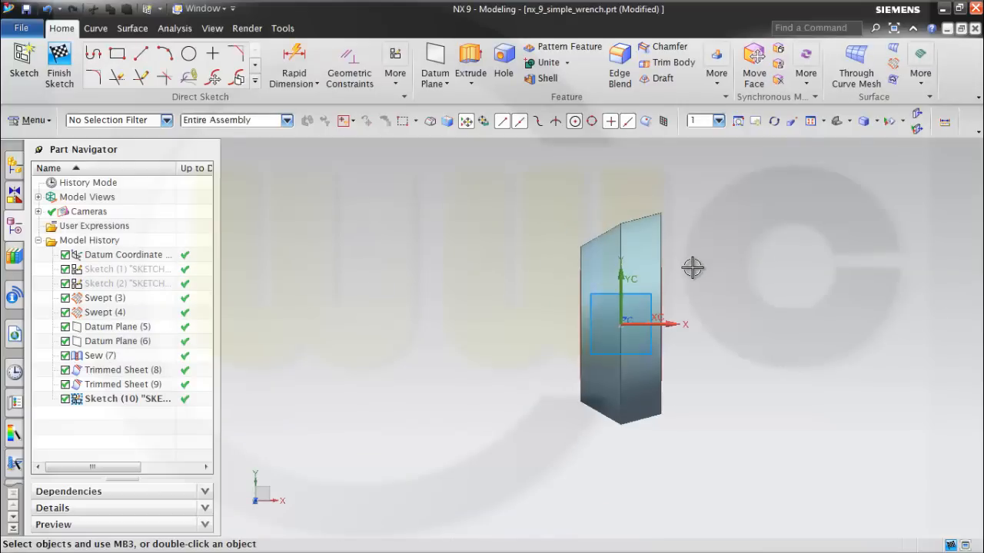
scroll(694, 269, "up", 1)
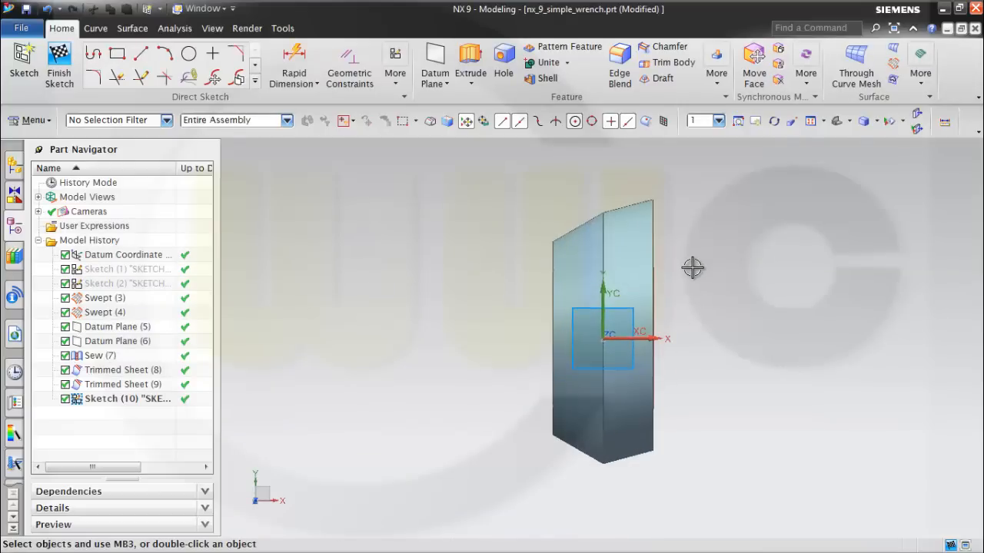
scroll(693, 267, "down", 2)
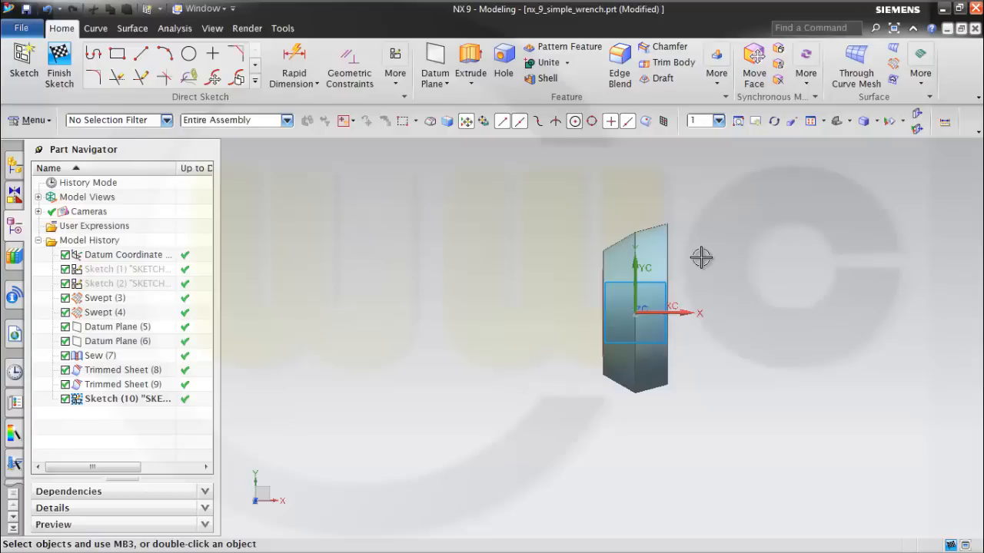
middle_click_drag(701, 257, 697, 340, "shift")
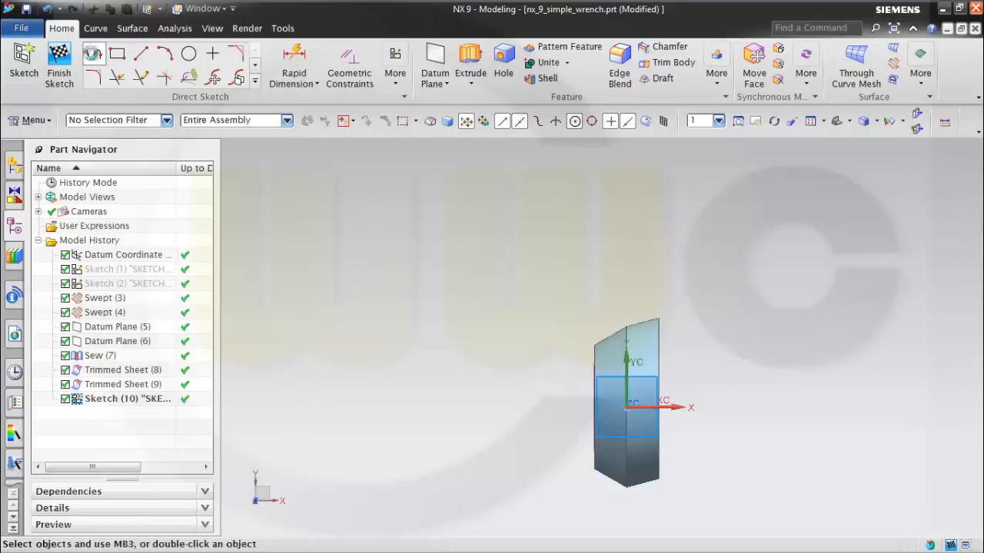
left_click(94, 54)
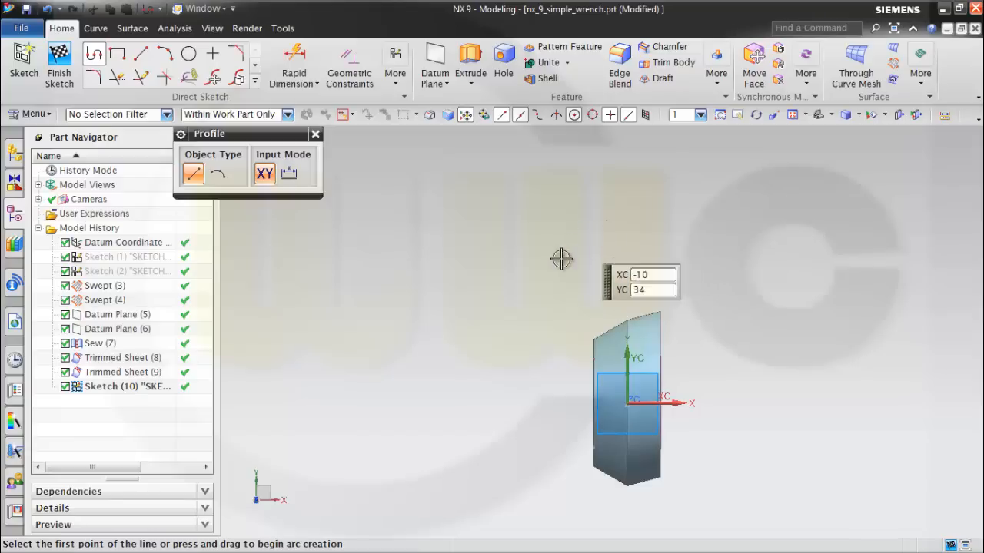
left_click(566, 409)
left_click(568, 312)
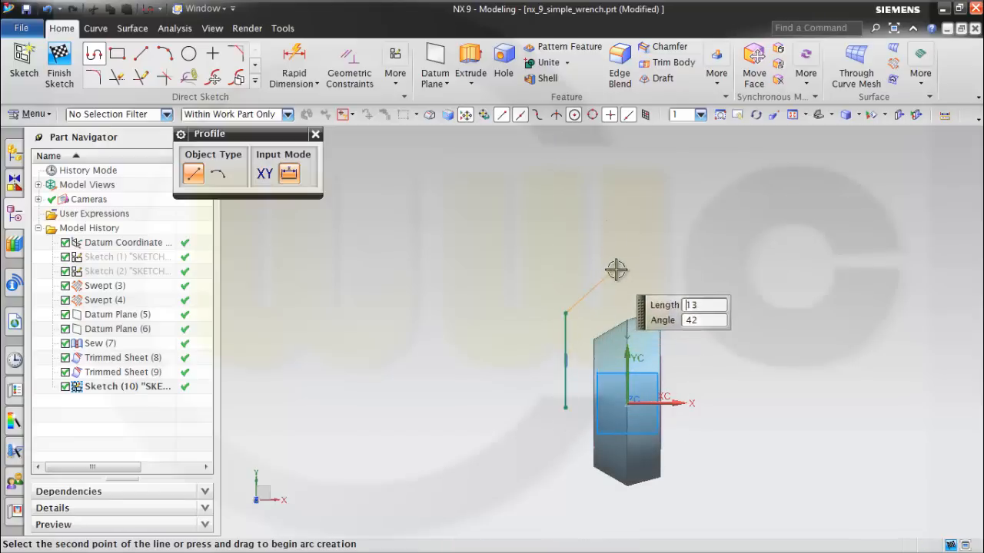
left_click(655, 262)
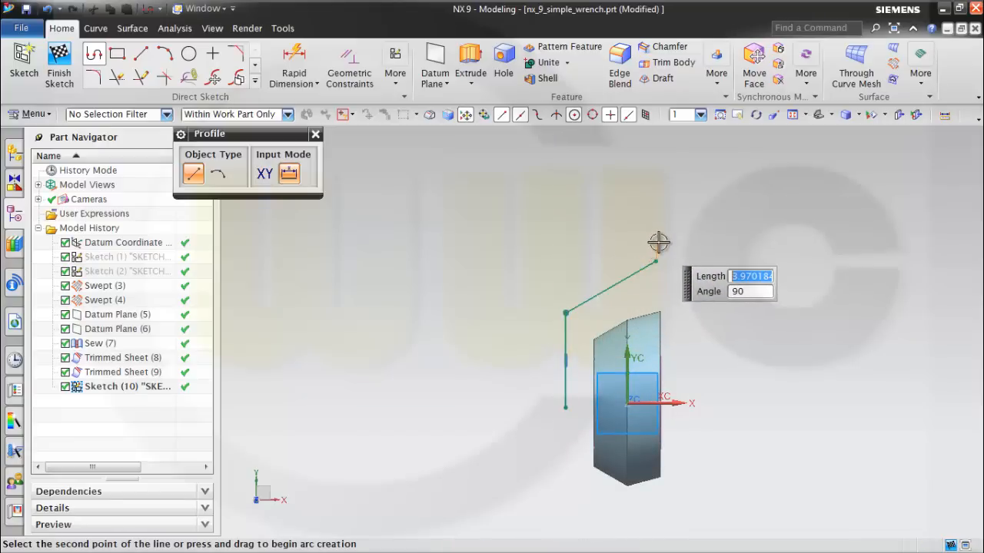
Continue the profile with a steep line about 30 mm long, a short rising line and a vertical line about 17 mm long, ending it there.
middle_click_drag(659, 244, 661, 386, "shift")
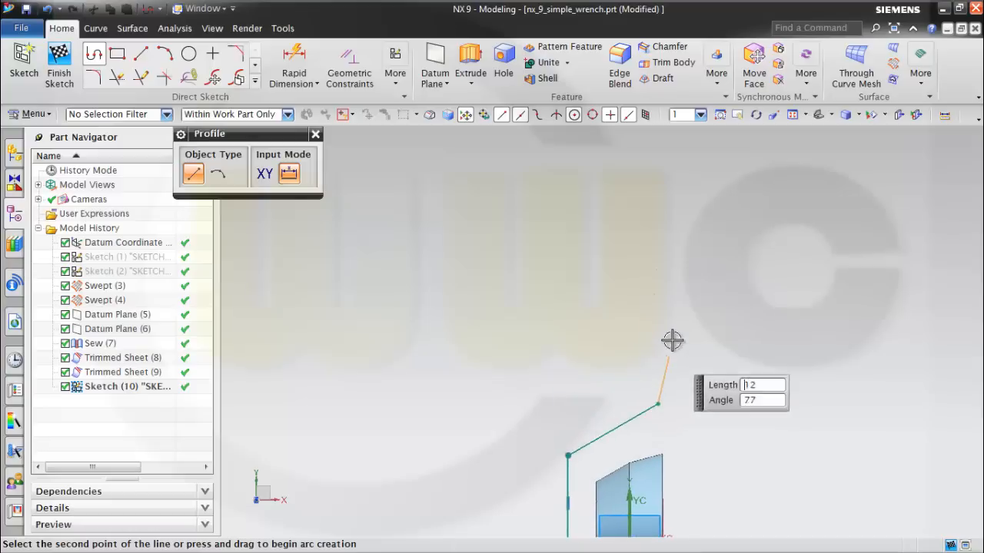
left_click(678, 258)
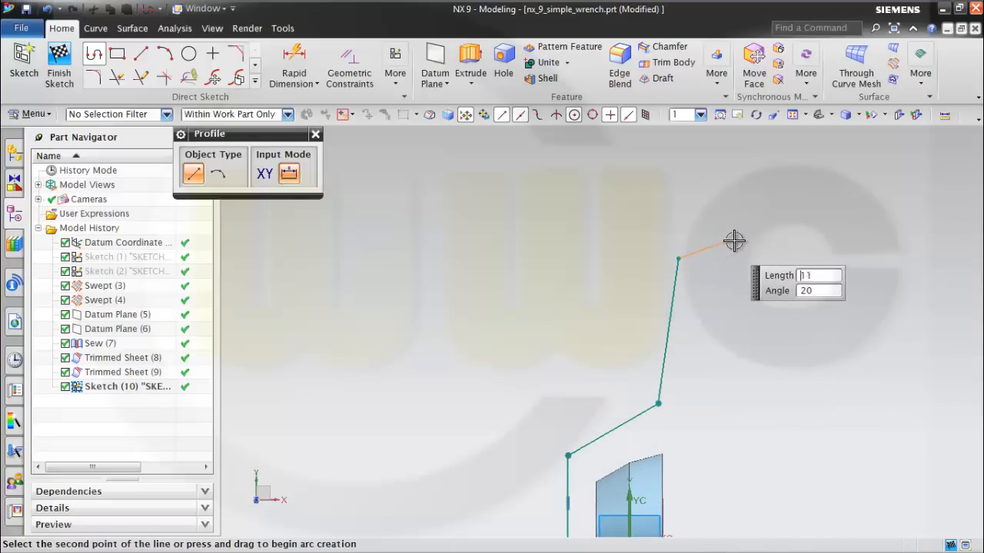
left_click(764, 231)
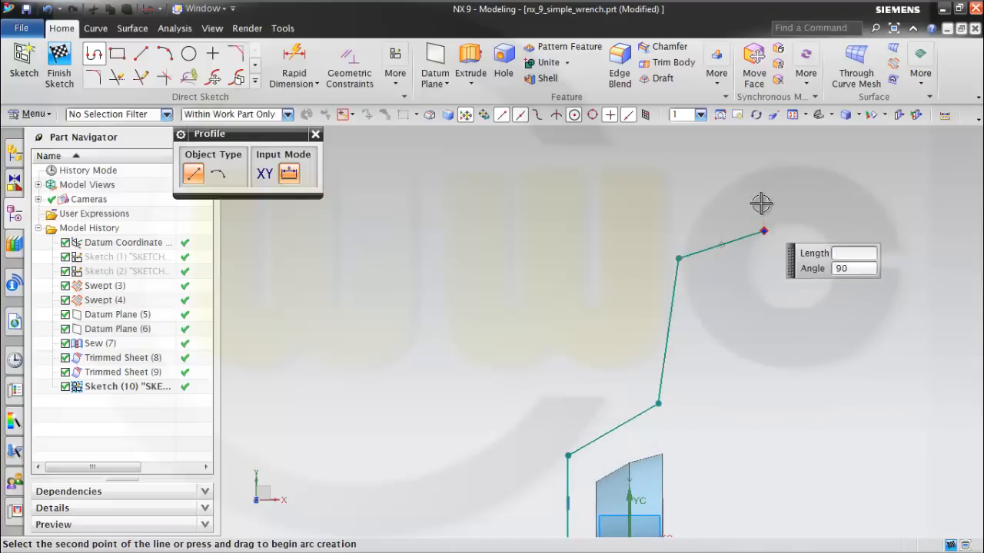
left_click(760, 151)
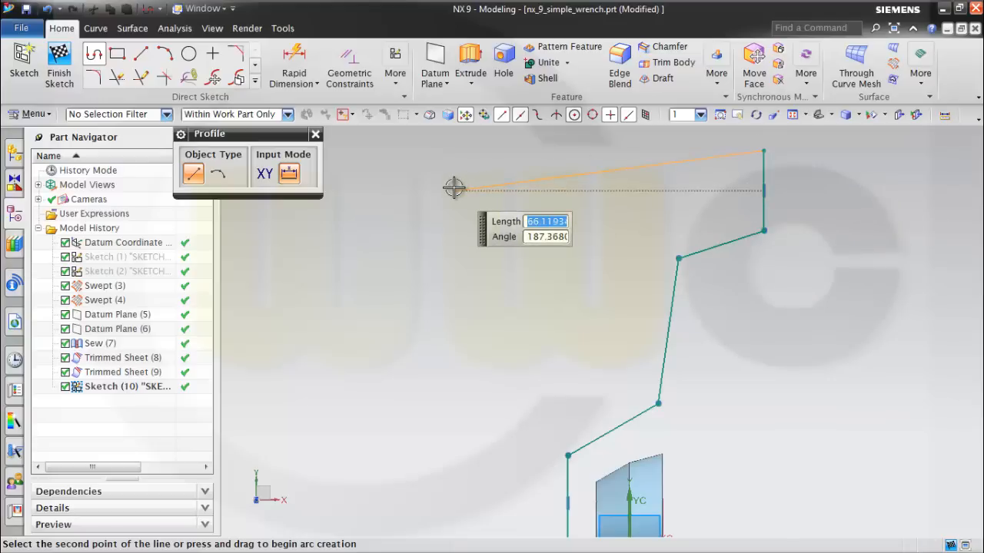
key("Escape")
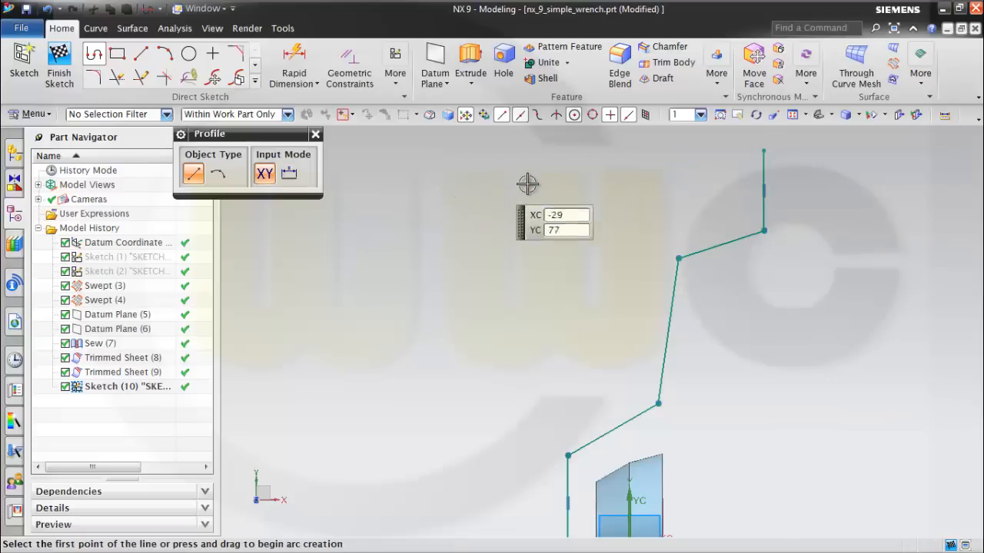
scroll(783, 328, "down", 2)
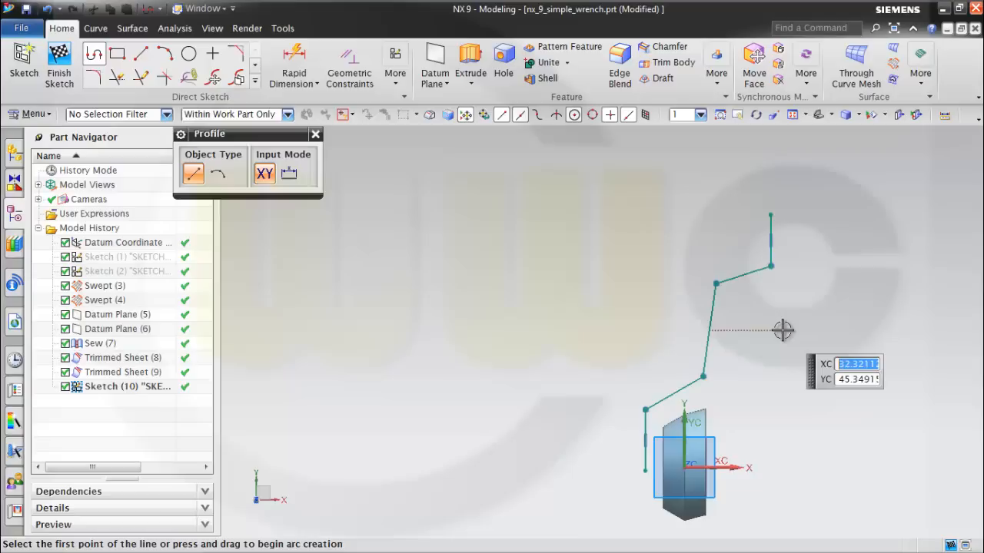
key("Escape")
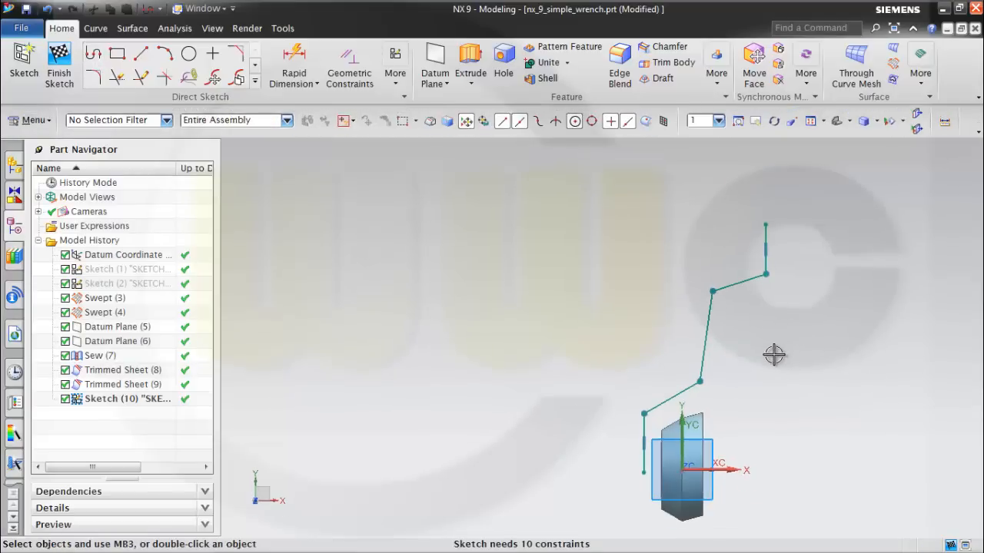
Examine the profile against the trimmed sheet in 3D and orient the view back to the sketch.
middle_click_drag(773, 354, 777, 380)
middle_click_drag(607, 326, 595, 310)
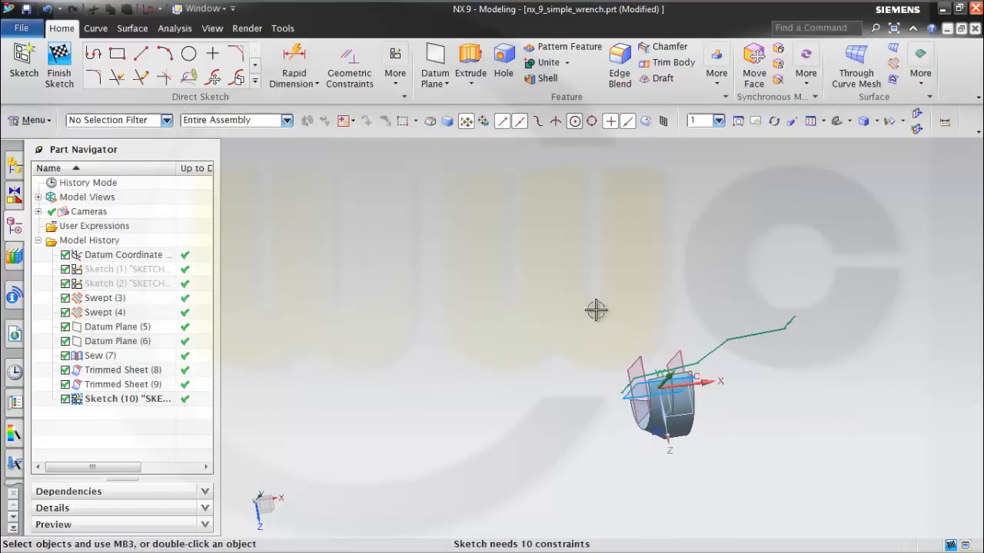
right_click(582, 259)
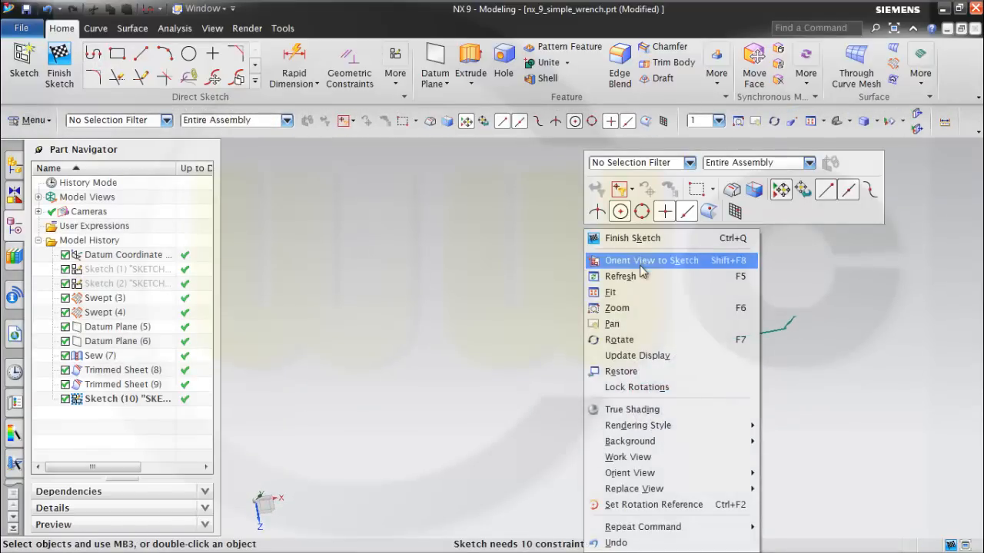
left_click(642, 261)
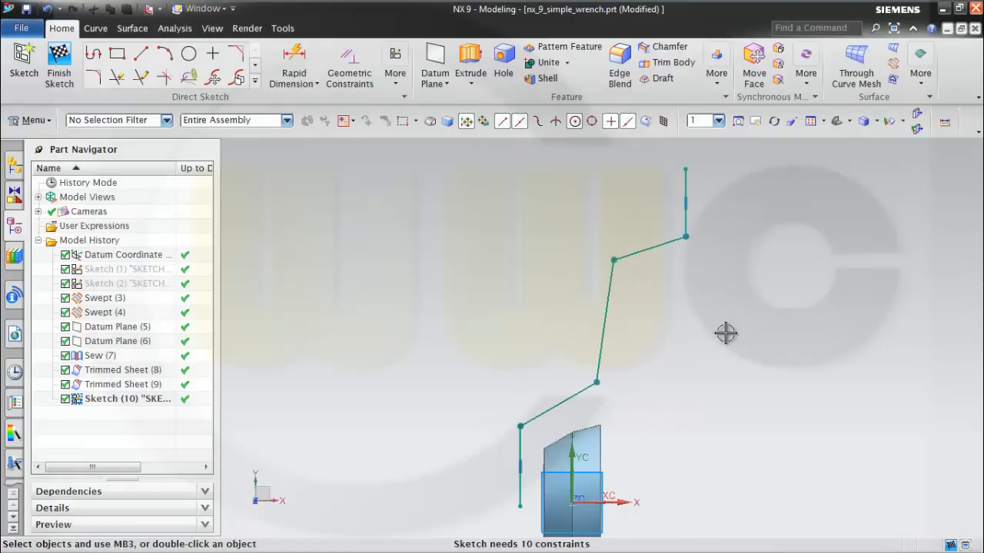
mouse_move(724, 328)
middle_mouse_down()
mouse_move(709, 321)
mouse_move(731, 325)
mouse_move(720, 335)
middle_mouse_up()
right_click(719, 335)
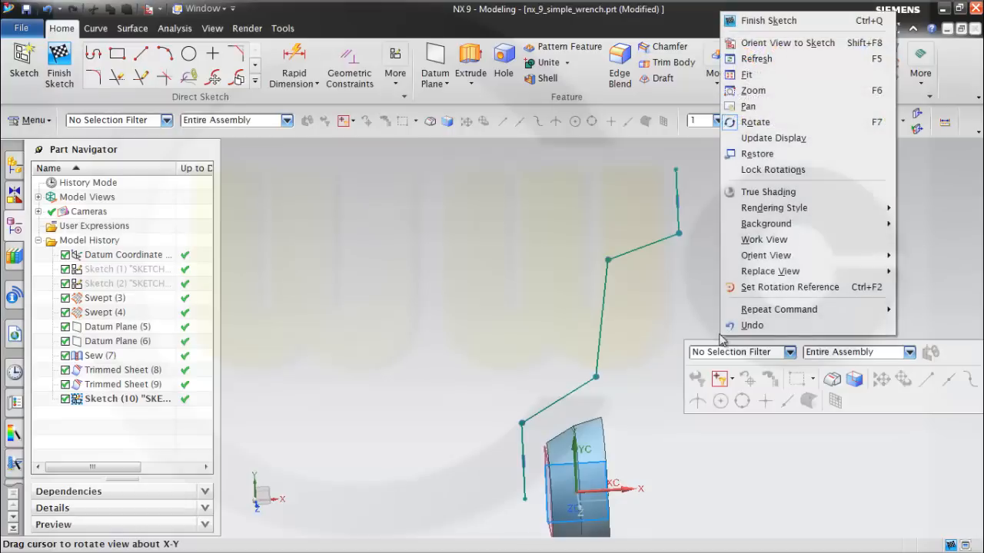
left_click(784, 44)
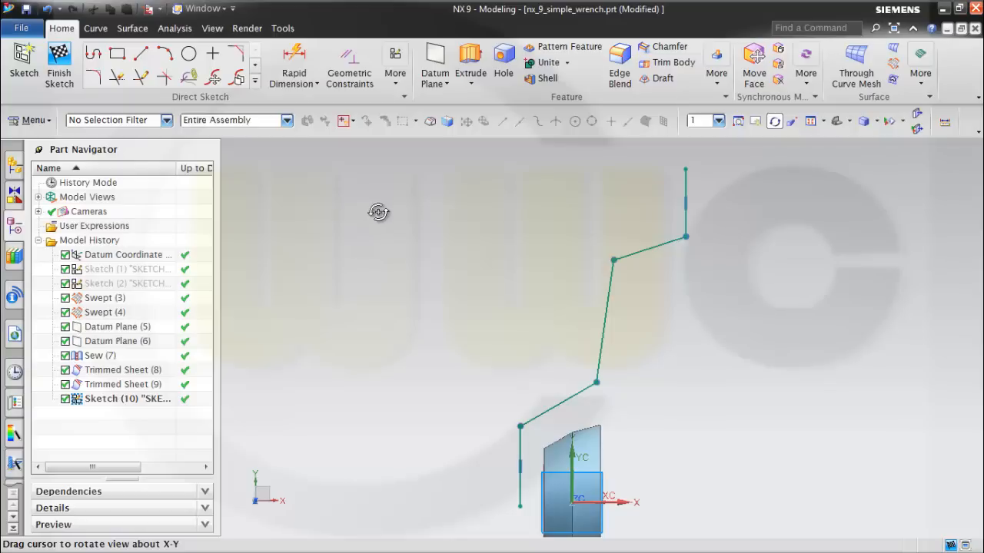
Add an angular dimension of 75° between the lower vertical line and the lower slanted line.
left_click(302, 61)
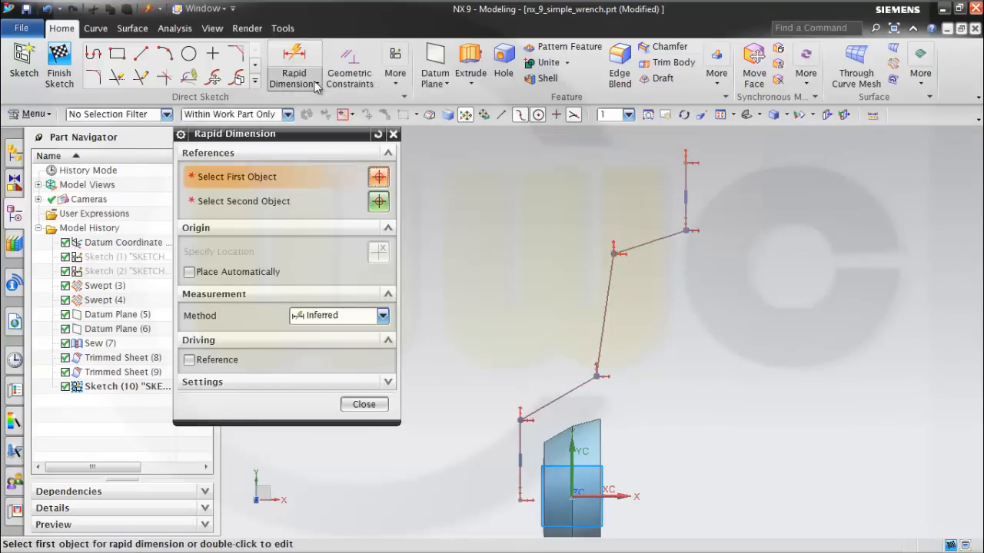
left_click(316, 84)
left_click(327, 148)
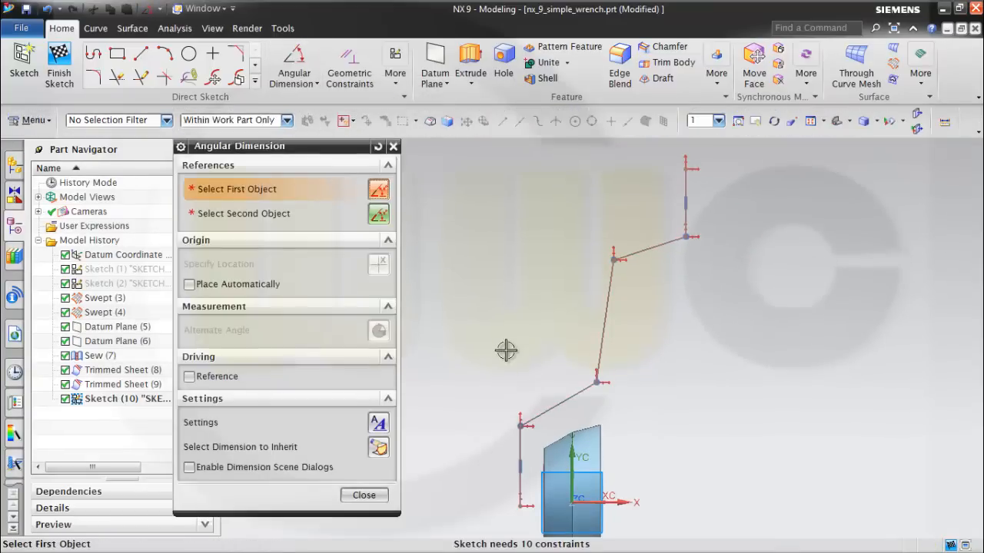
left_click(521, 457)
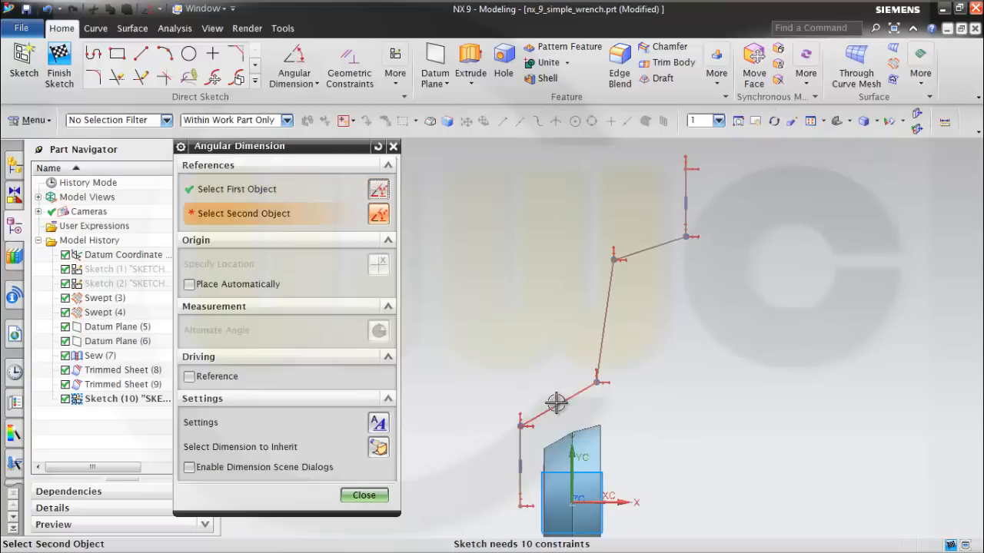
left_click(561, 399)
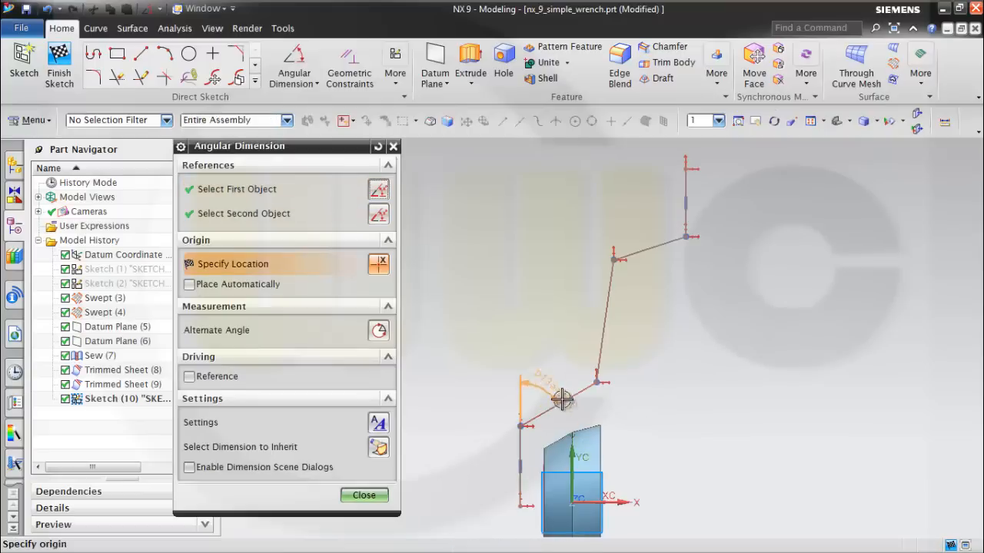
left_click(540, 356)
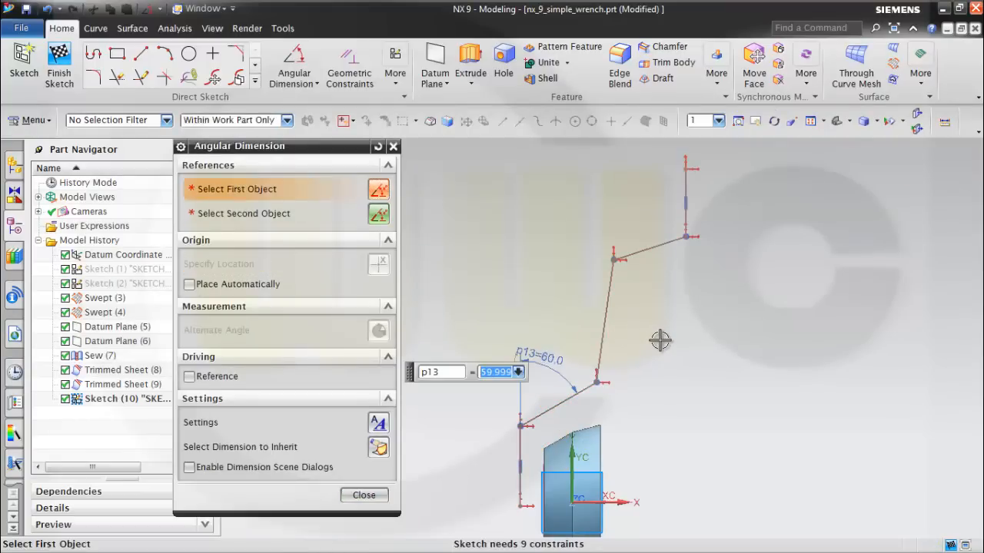
key("Return")
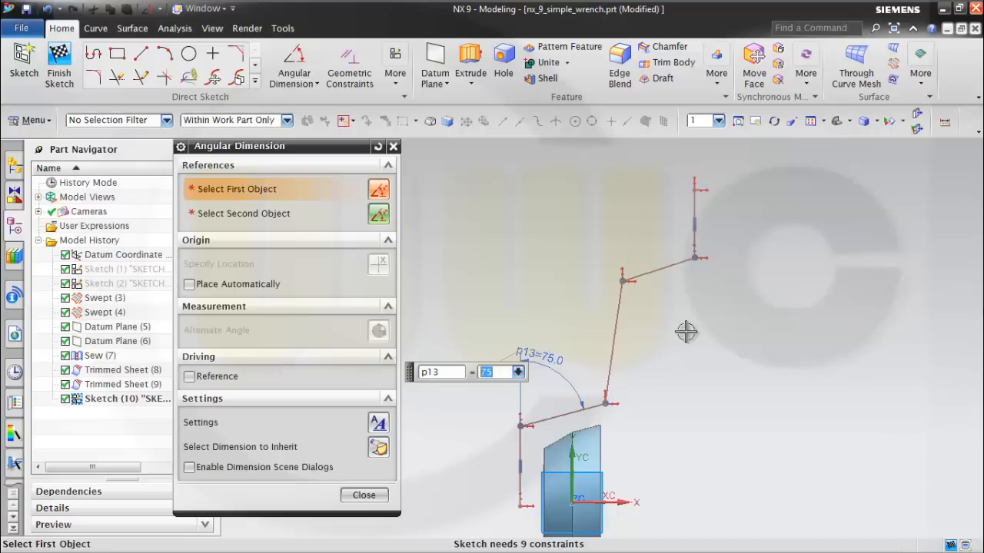
Add an angular dimension of 5° between the long steep line and the lower vertical line.
left_click(621, 336)
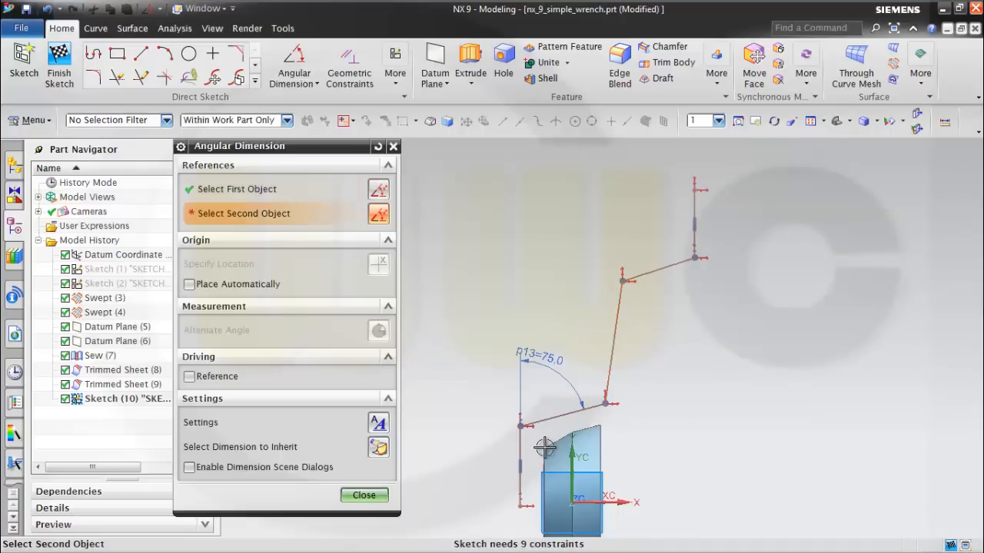
left_click(522, 450)
left_click(574, 279)
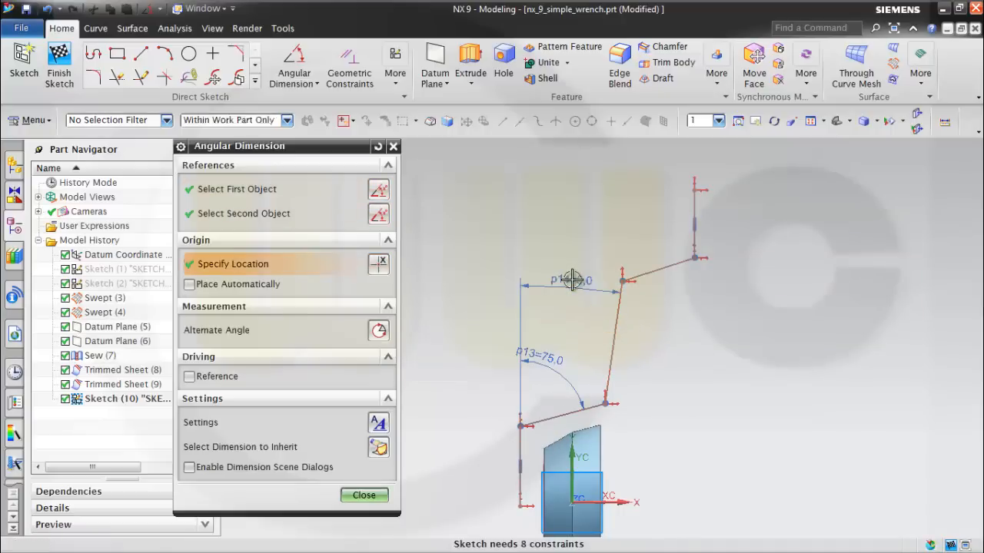
type("5")
key("Return")
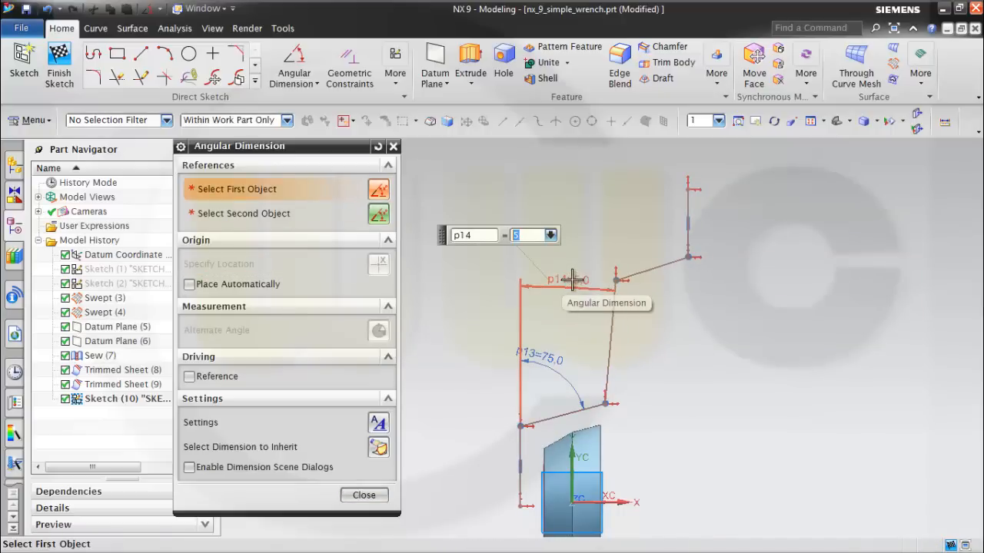
Add an angular dimension of 75° between the upper slanted line and the lower vertical line.
left_click(659, 262)
left_click(523, 450)
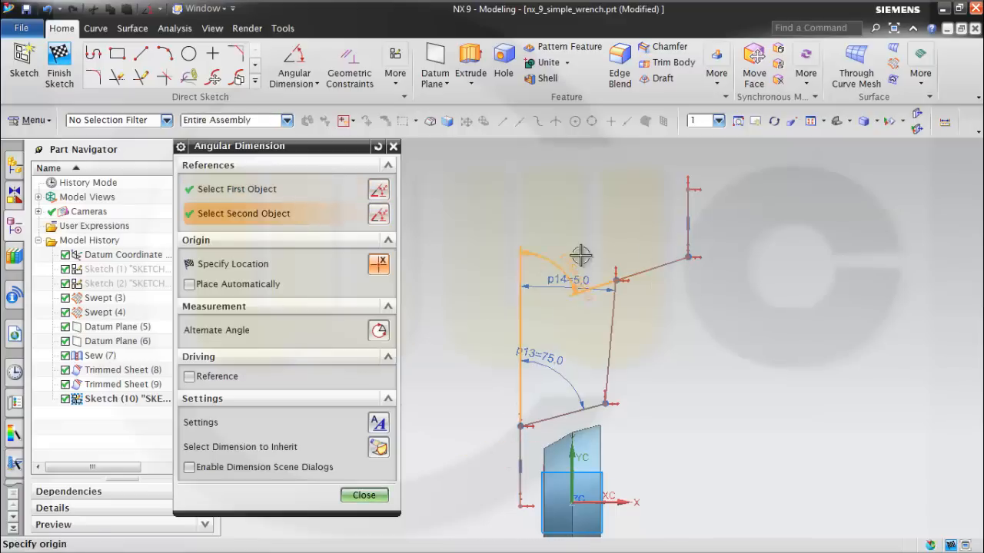
left_click(614, 199)
type("7")
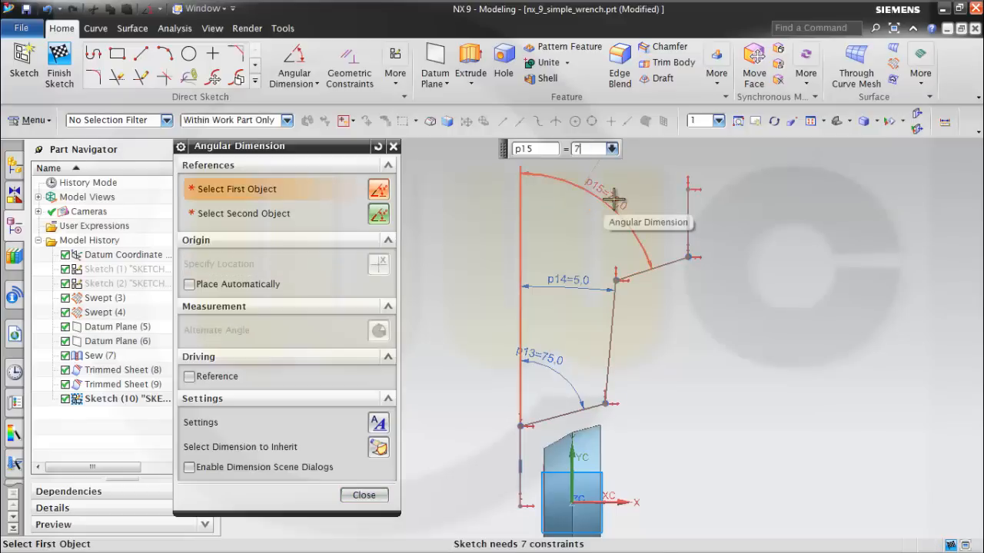
type("5")
key("Return")
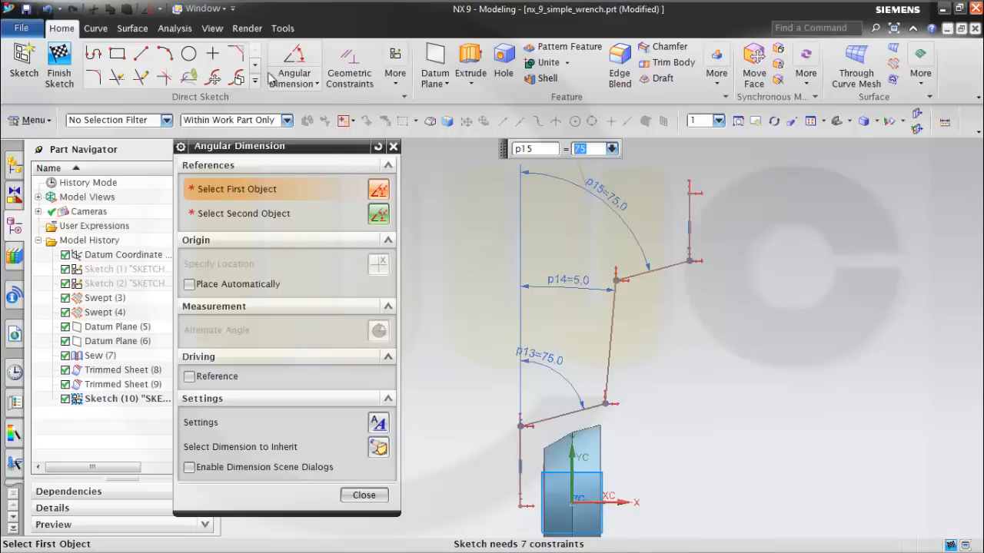
Add a linear dimension of 17.5 mm to the lower vertical line of the handle profile.
left_click(317, 84)
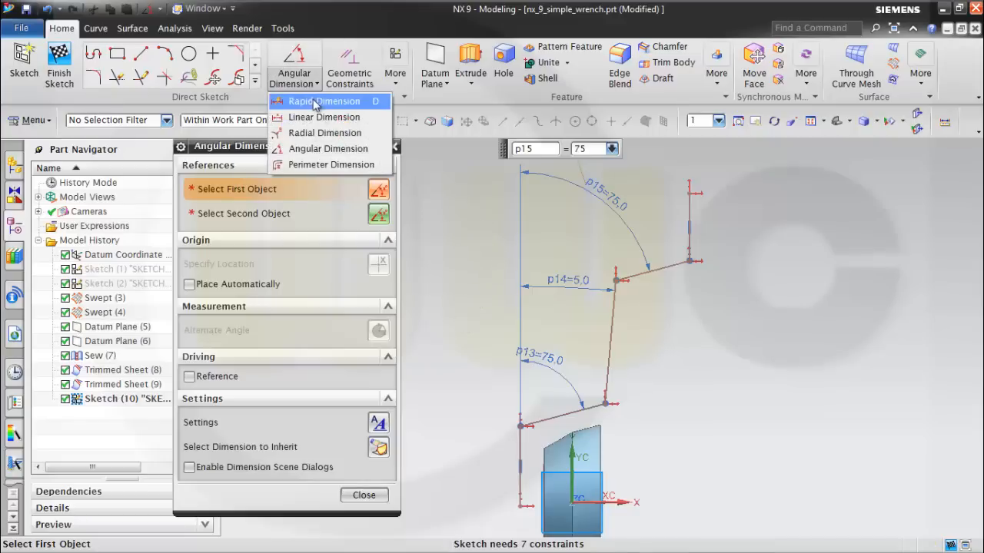
left_click(300, 117)
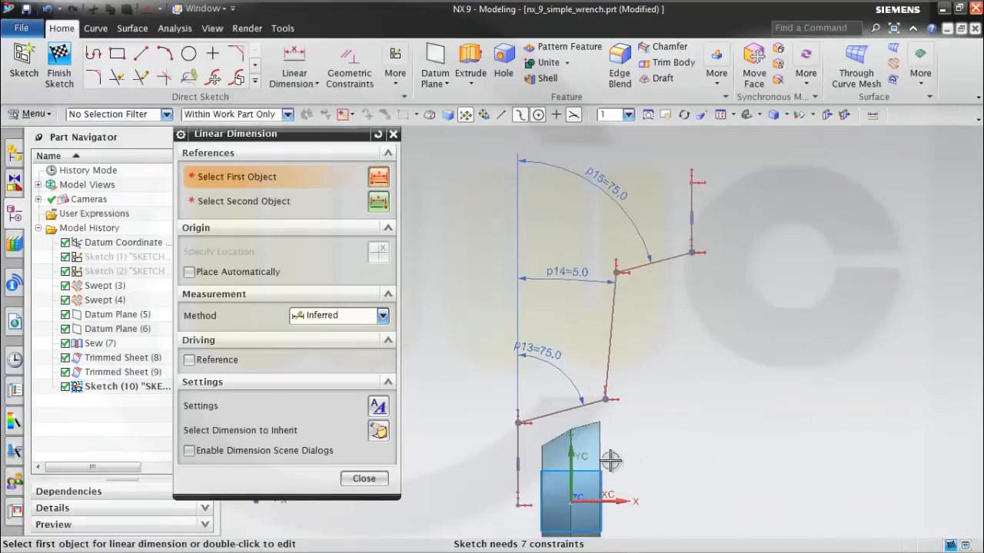
left_click(514, 435)
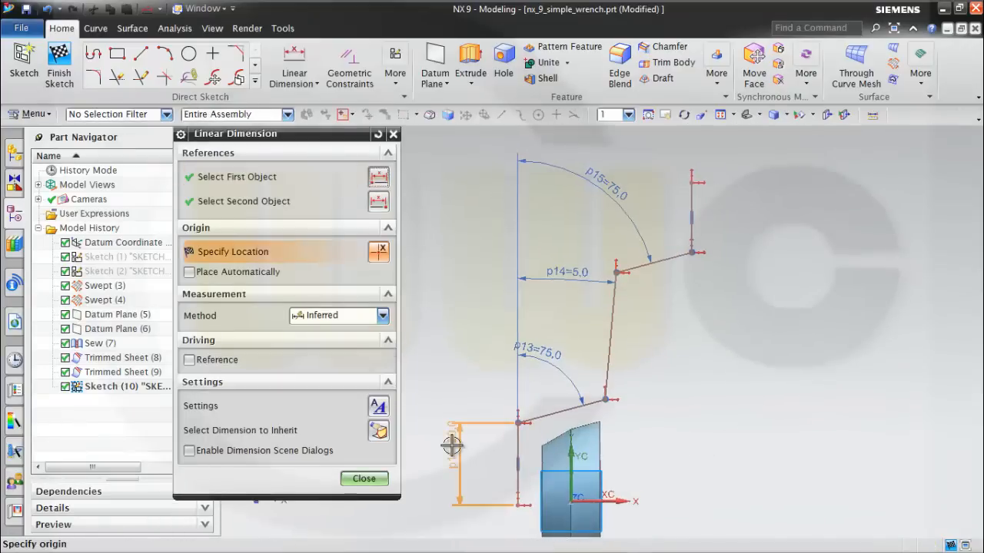
left_click(452, 446)
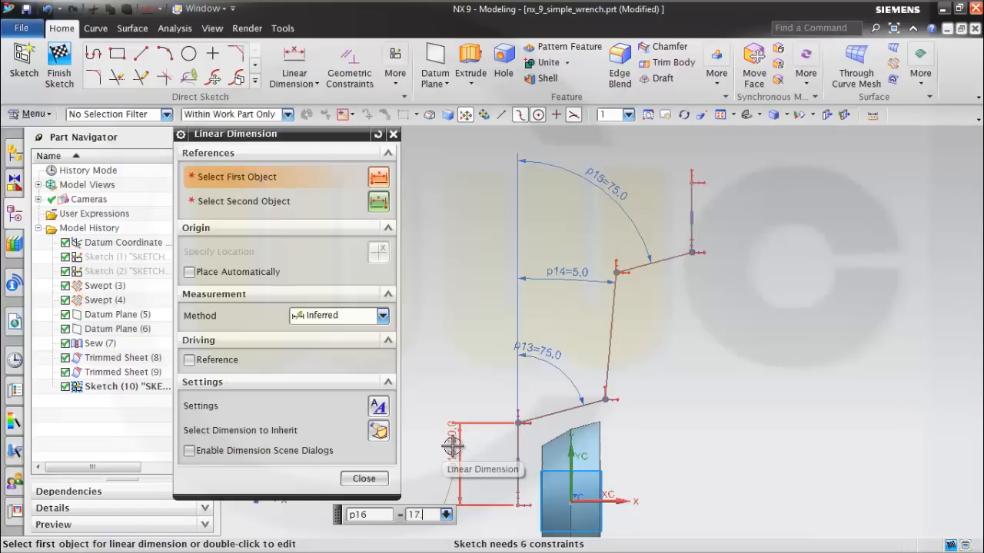
key("Return")
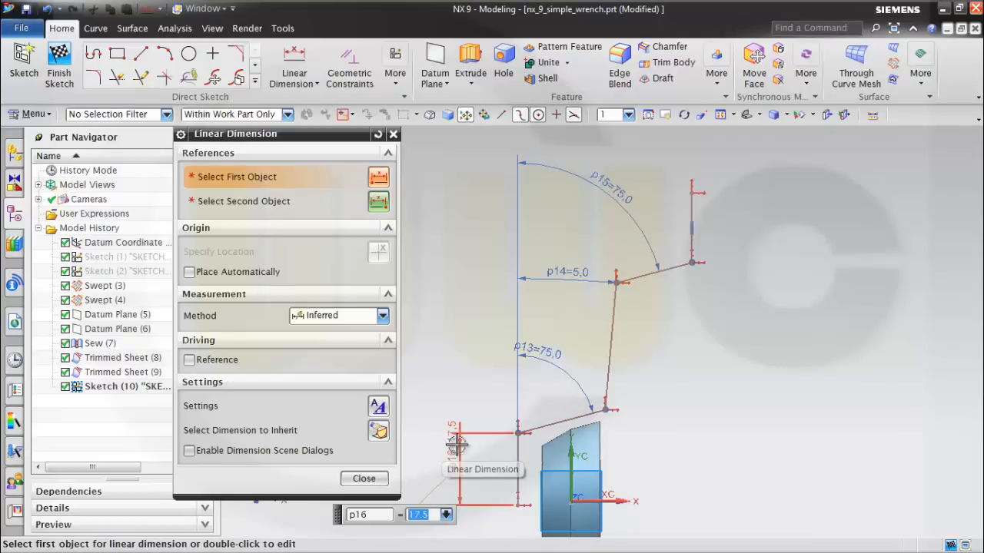
Add a linear dimension of 20 mm to the upper vertical line.
left_click(695, 213)
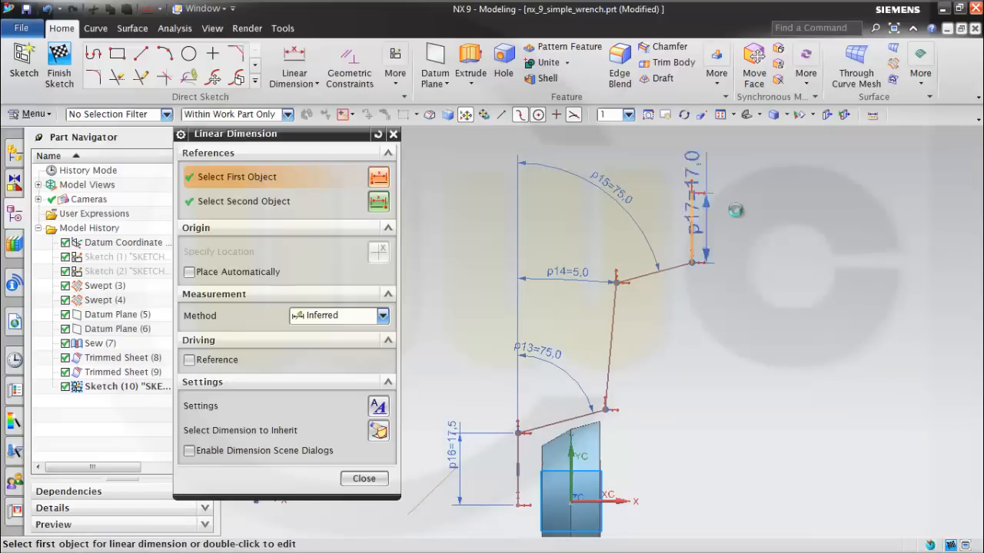
left_click(752, 213)
type("20")
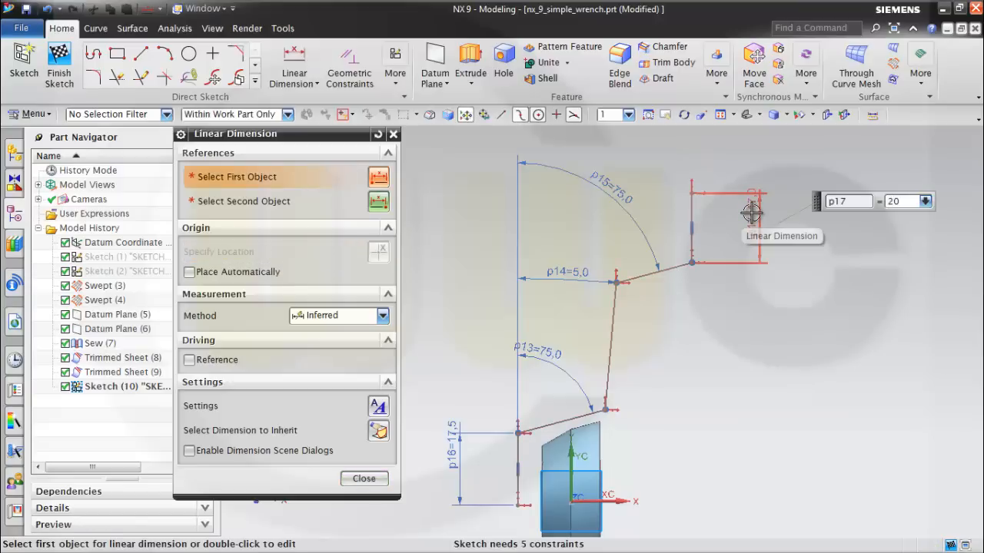
key("Return")
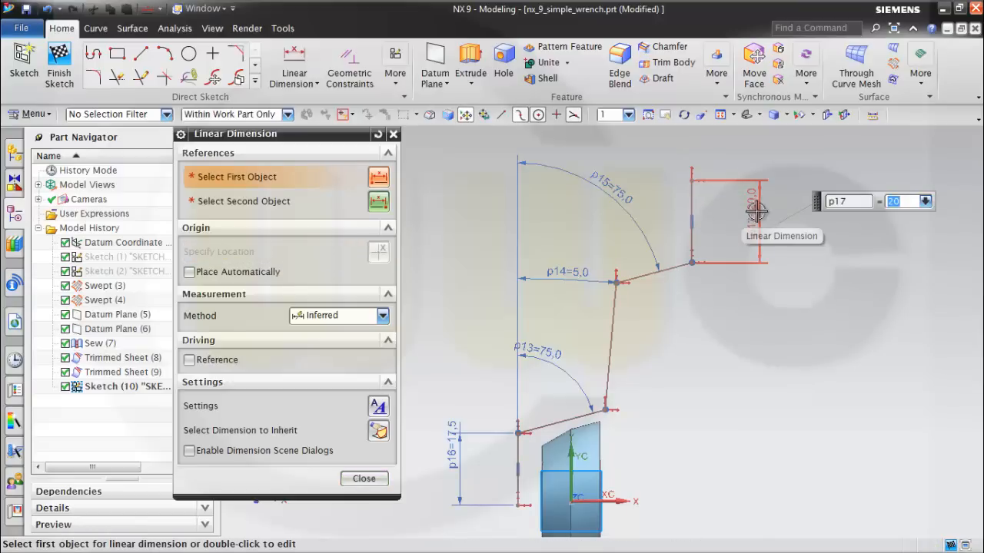
Add a horizontal dimension of 33.5 mm between the end points of the lower slanted line.
left_click(516, 433)
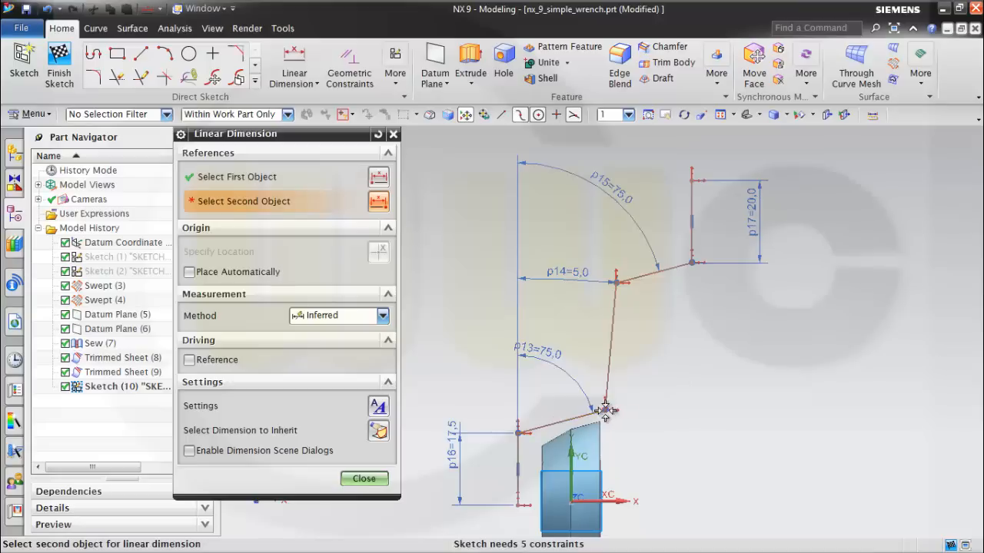
left_click(606, 410)
left_click(569, 316)
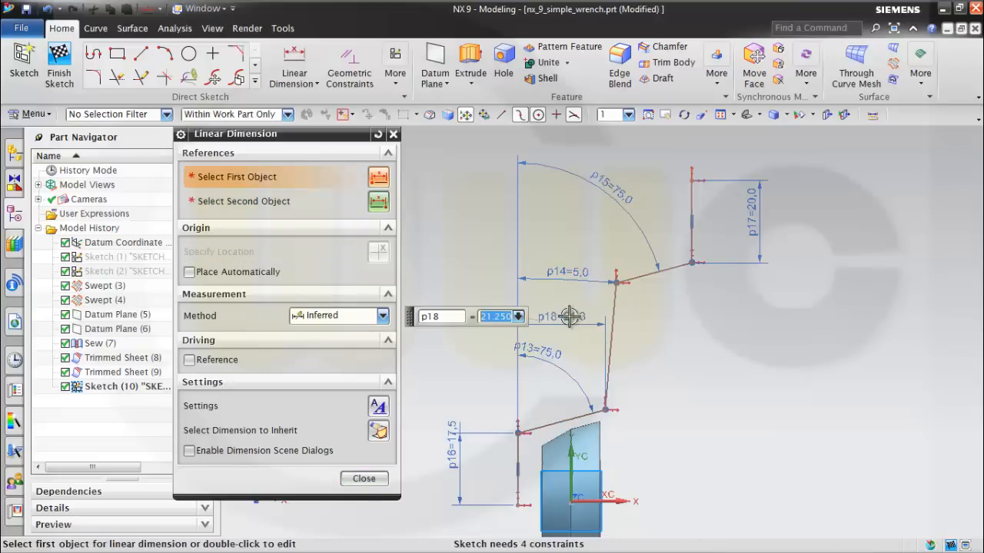
type("33.")
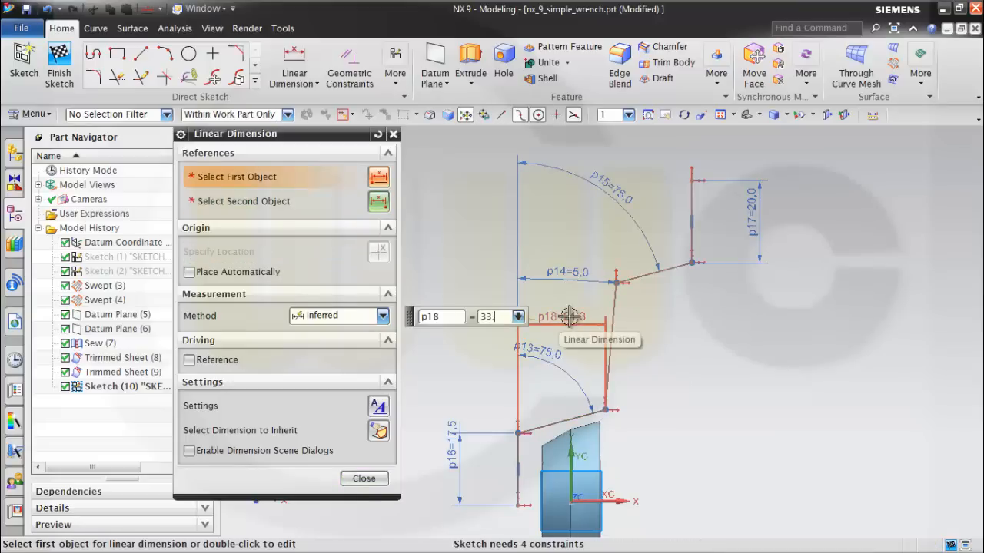
type("5")
key("Return")
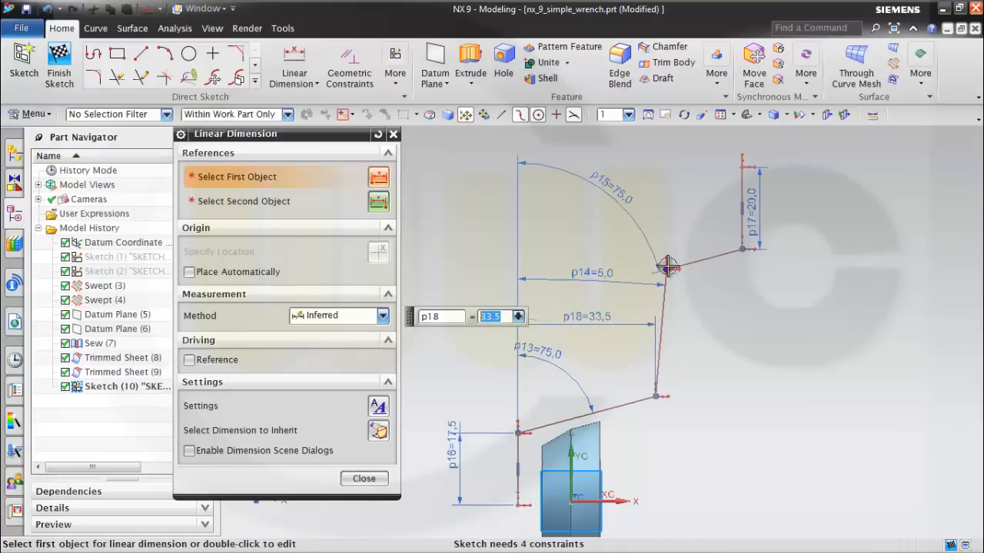
Add a horizontal dimension of 33.5 mm between the end points of the upper slanted line.
left_click(668, 266)
left_click(738, 183)
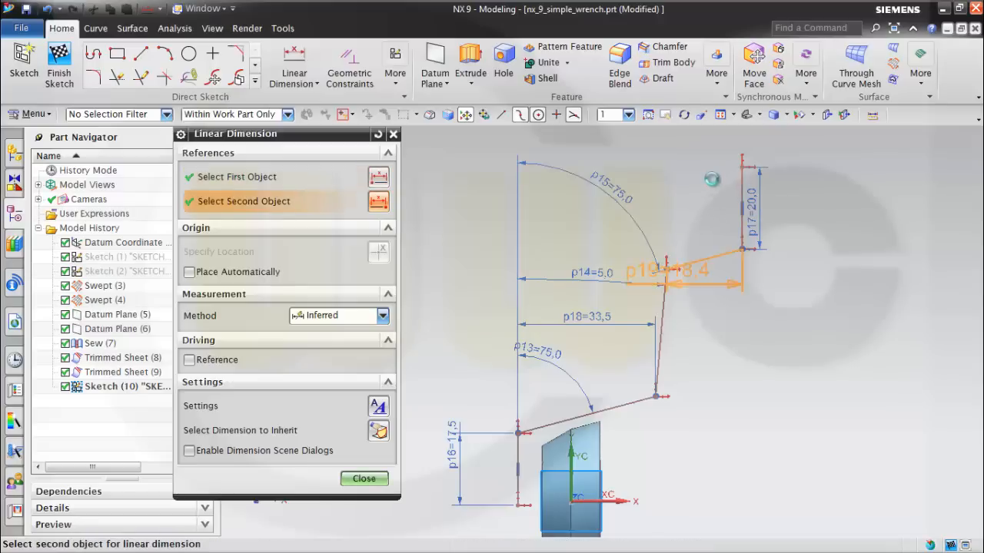
left_click(705, 176)
type("33.5")
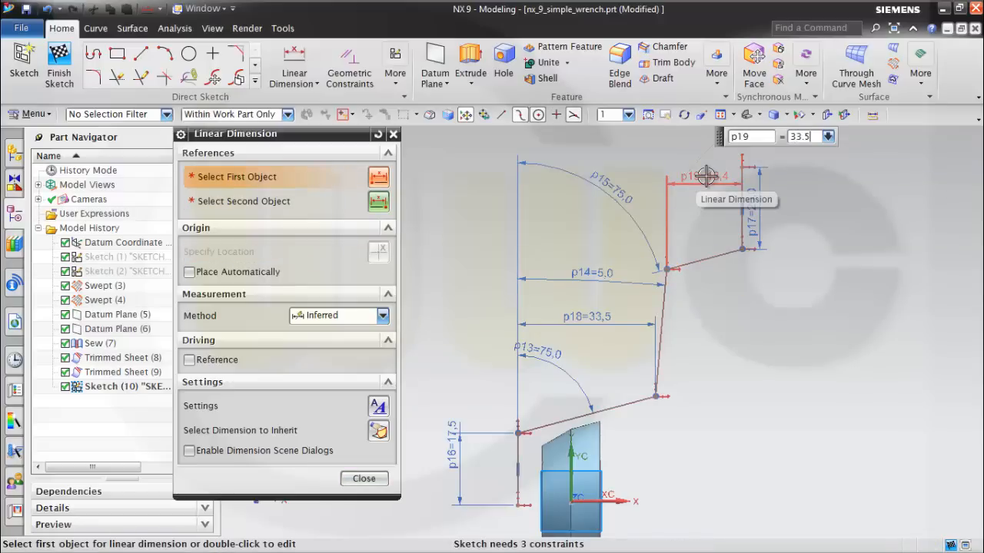
key("Return")
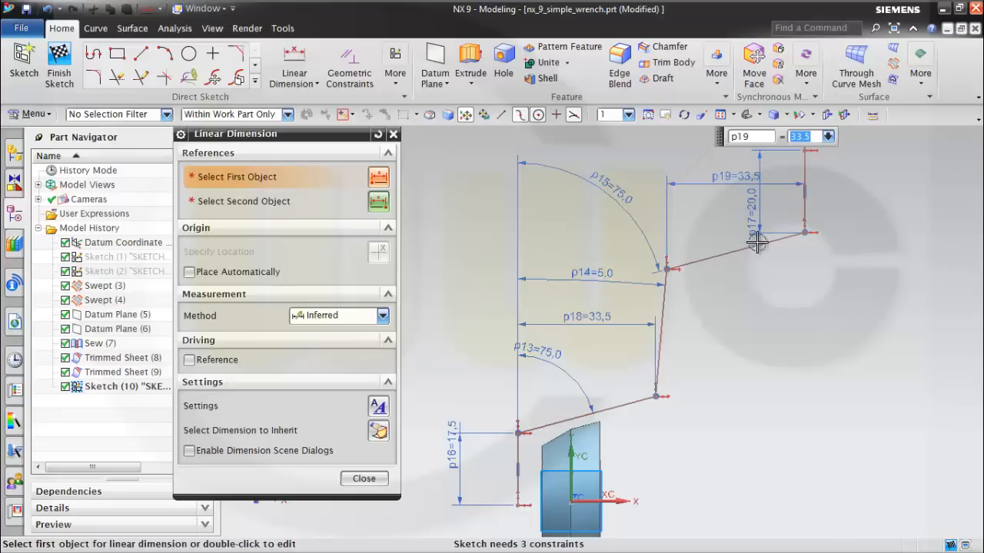
Dimension the overall vertical distance between the profile's lowest and highest end points as 325-20-17.5.
scroll(812, 279, "down", 1)
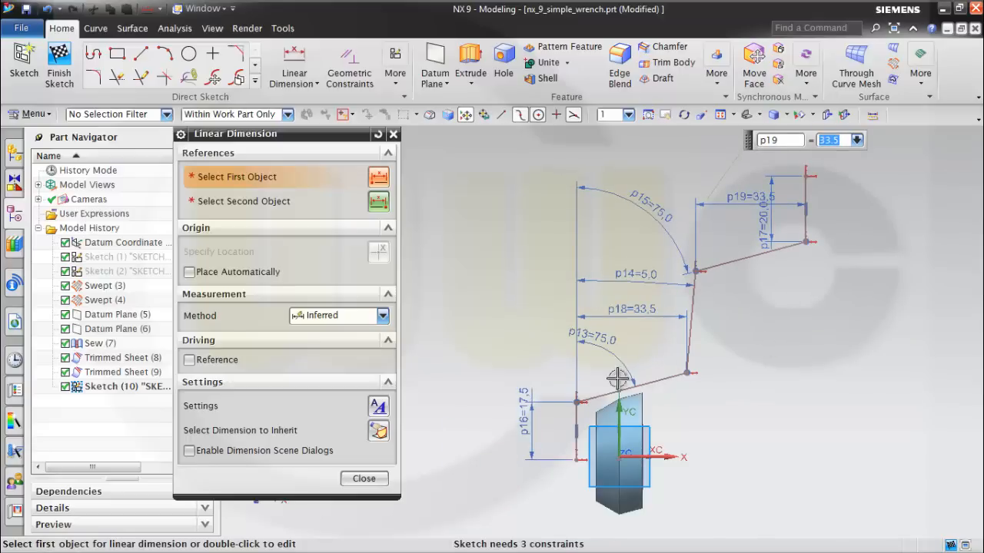
left_click(575, 461)
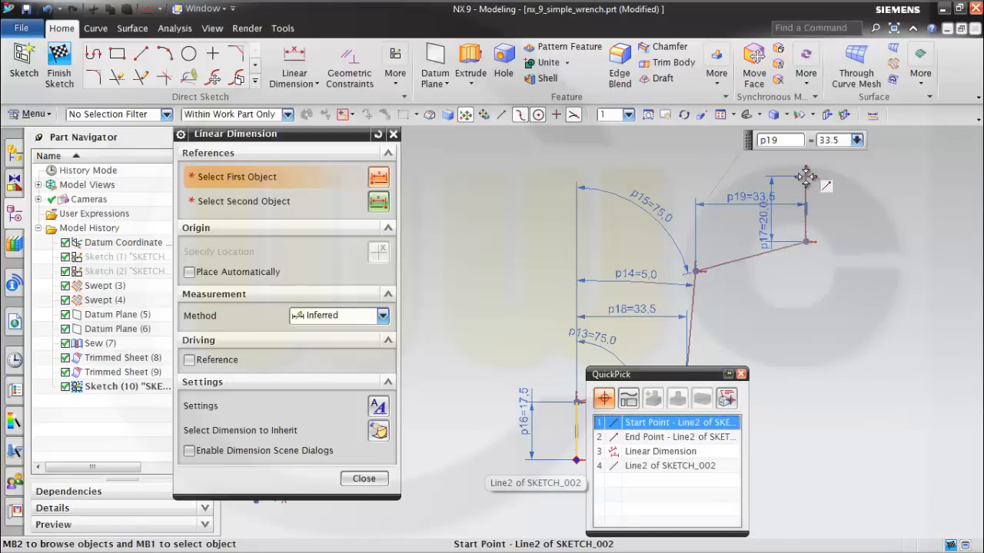
left_click(669, 422)
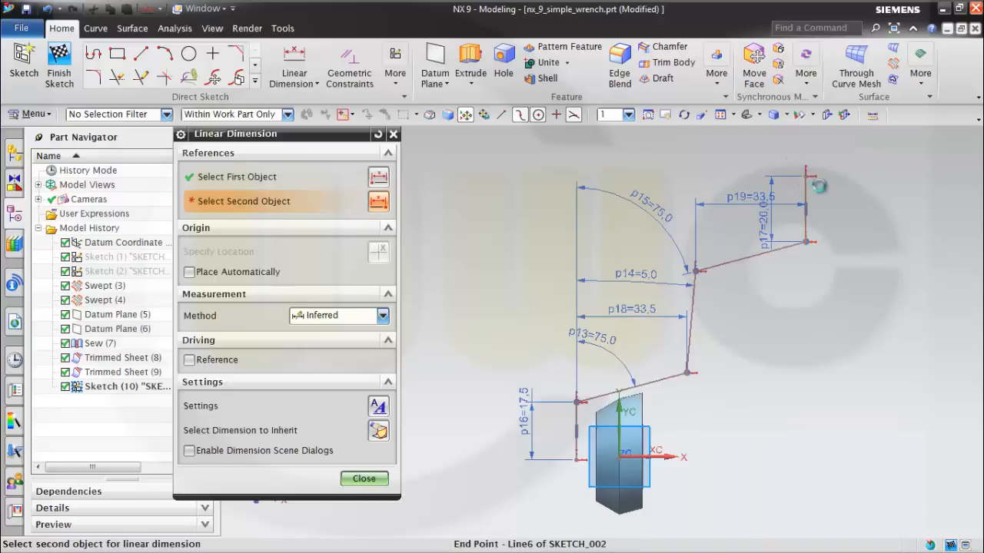
left_click(805, 176)
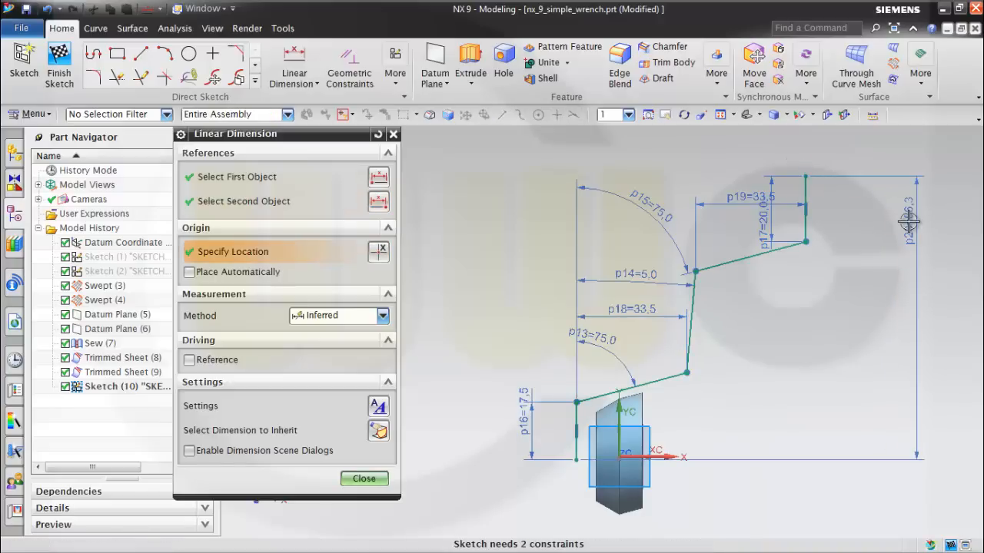
left_click(908, 222)
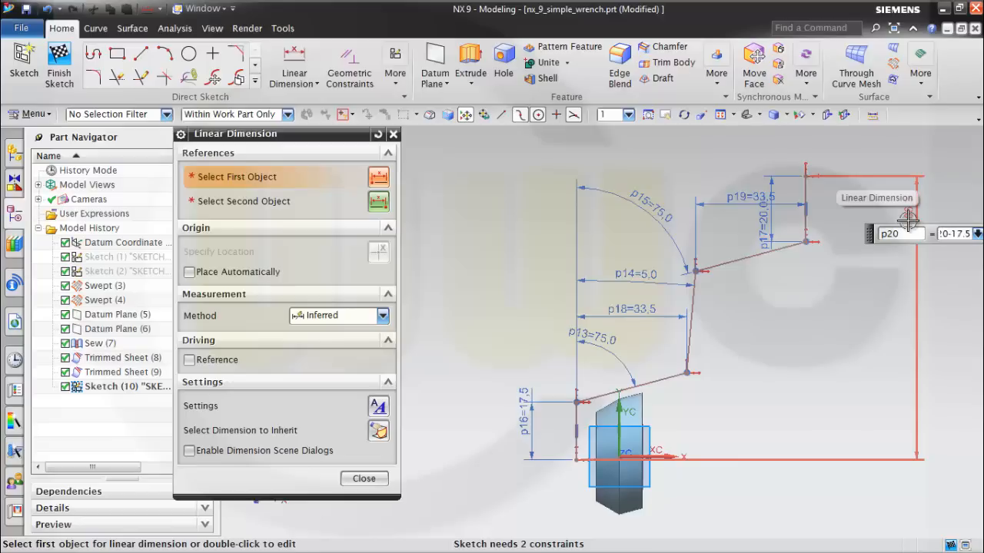
key("Return")
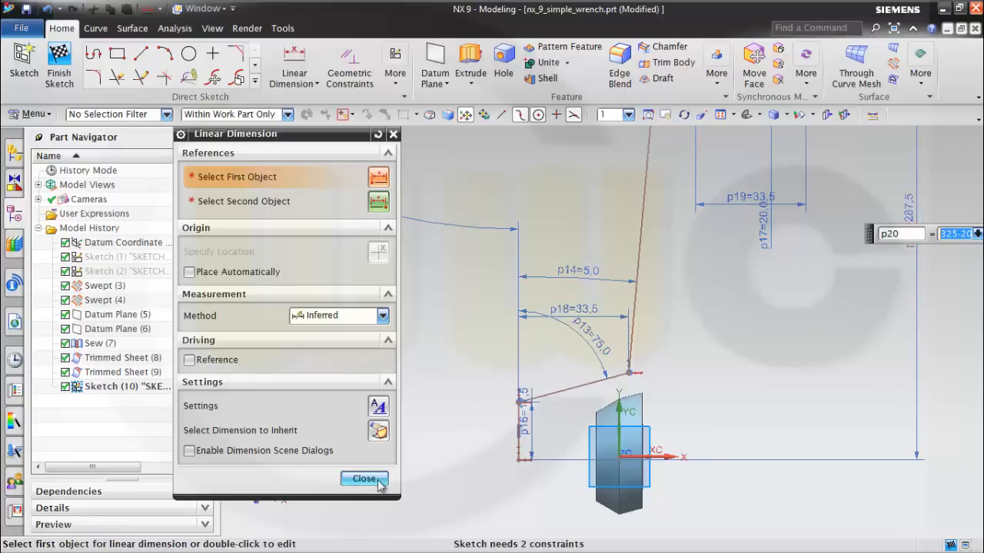
left_click(364, 478)
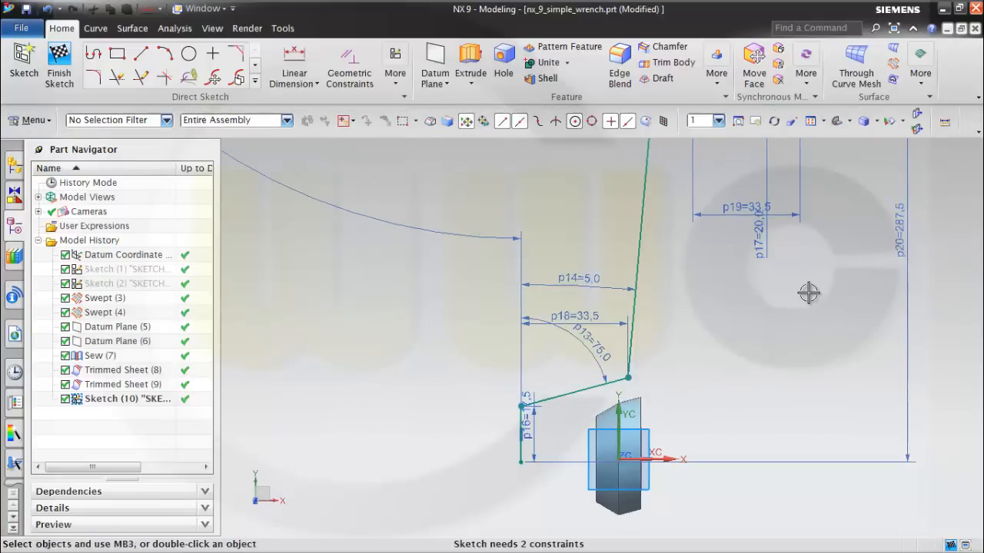
Try to make the profile's lowest end point coincident with the sketch origin, and undo it.
scroll(809, 292, "down", 5)
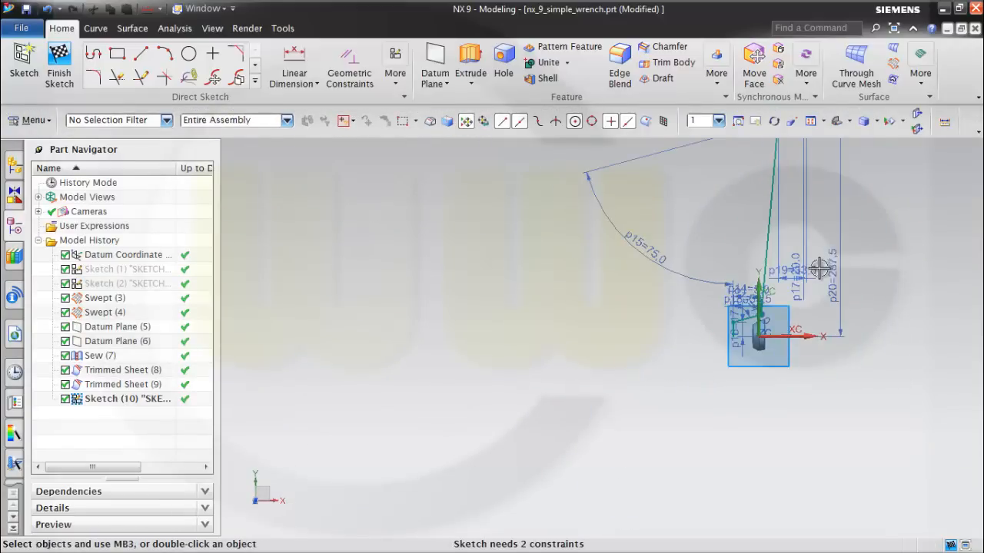
scroll(814, 269, "up", 4)
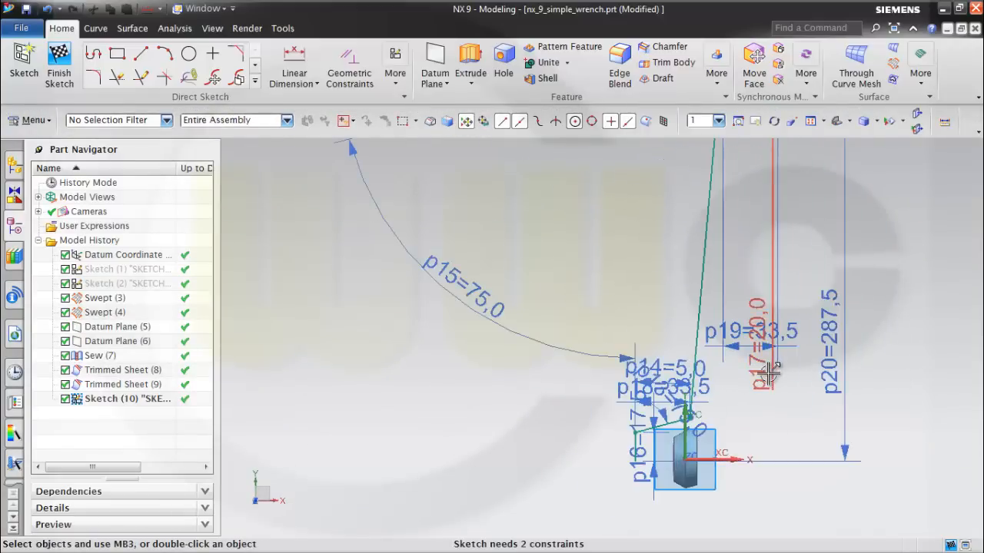
scroll(768, 375, "down", 3)
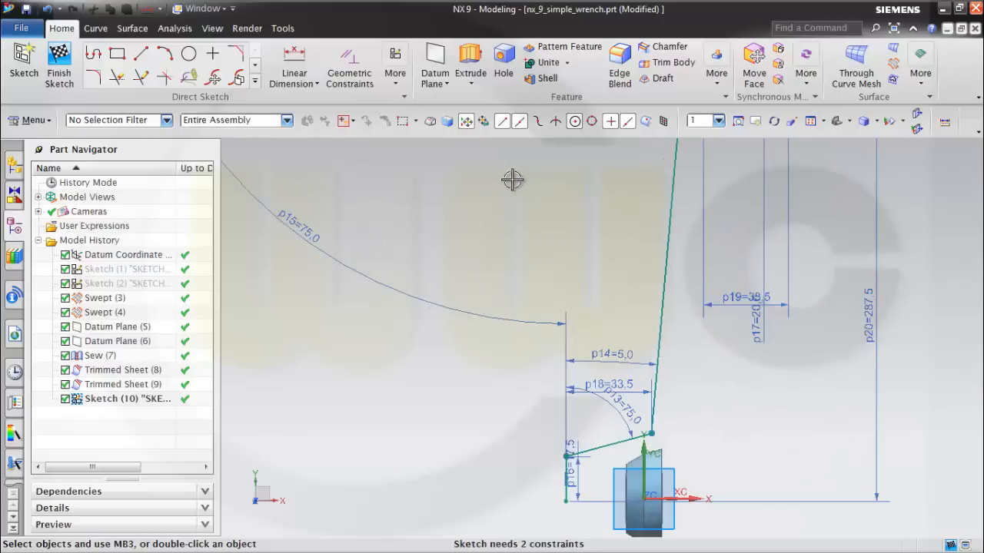
left_click(566, 502)
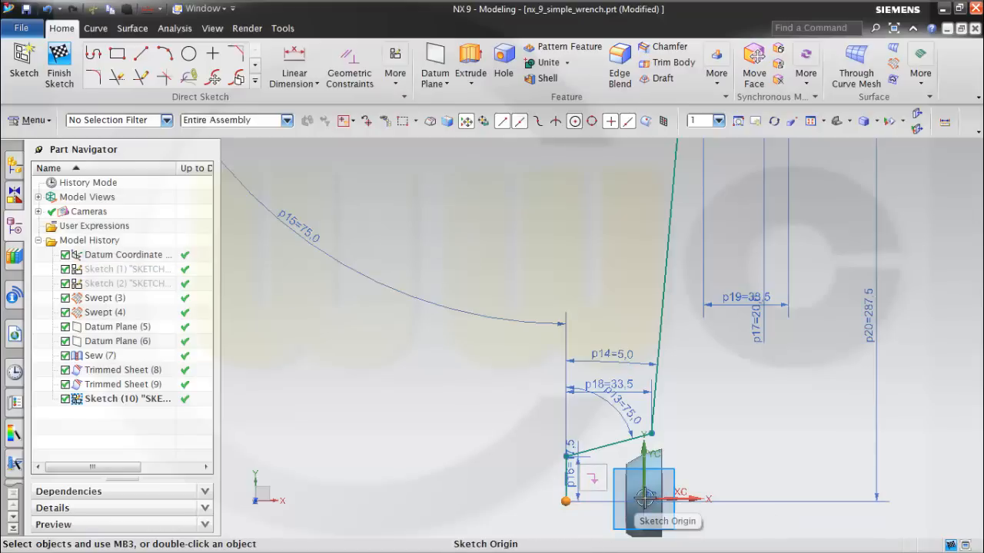
left_click(643, 499)
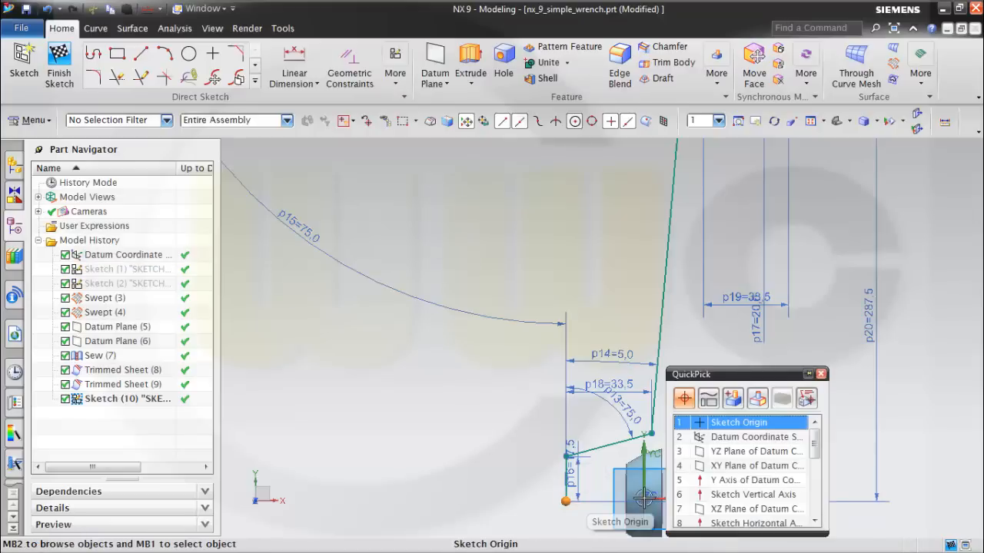
left_click(730, 421)
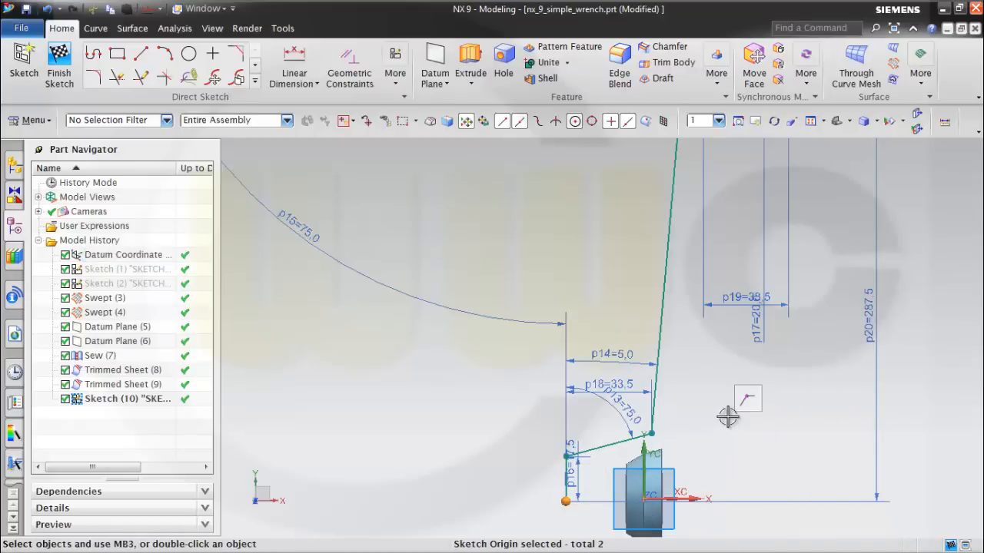
left_click(748, 400)
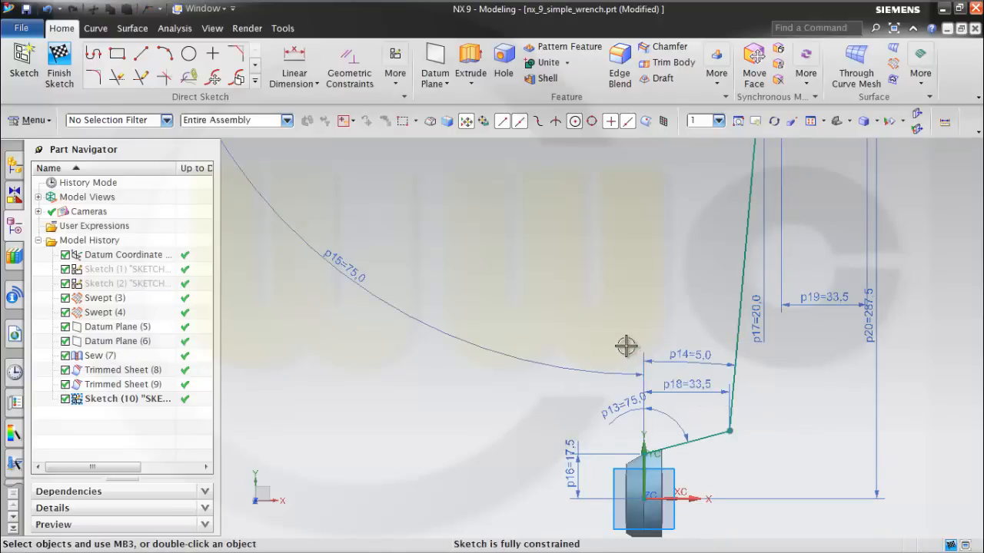
key("ctrl+z")
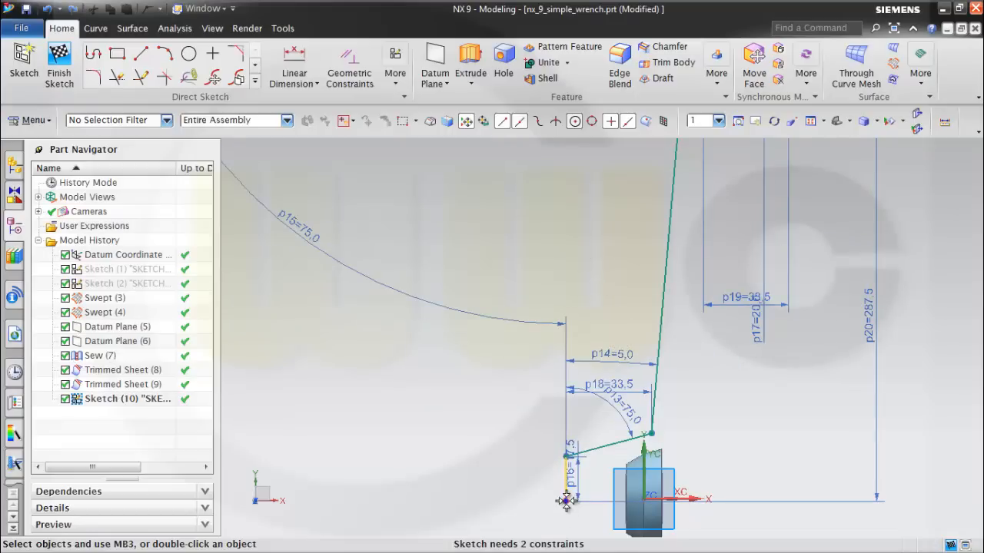
Constrain the profile's lowest end point to lie on the sketch's horizontal axis with a point-on-curve constraint.
left_click_drag(566, 502, 567, 509)
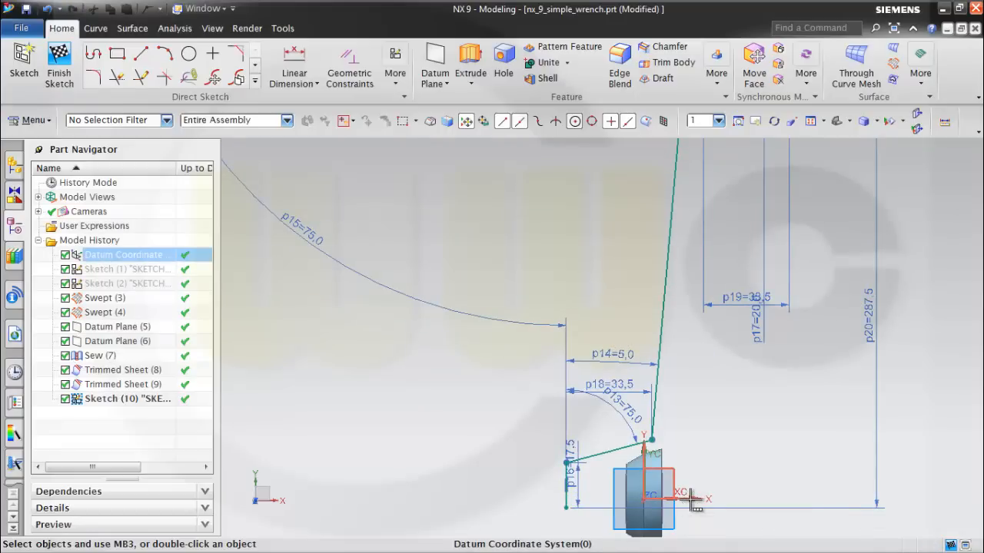
left_click(691, 499)
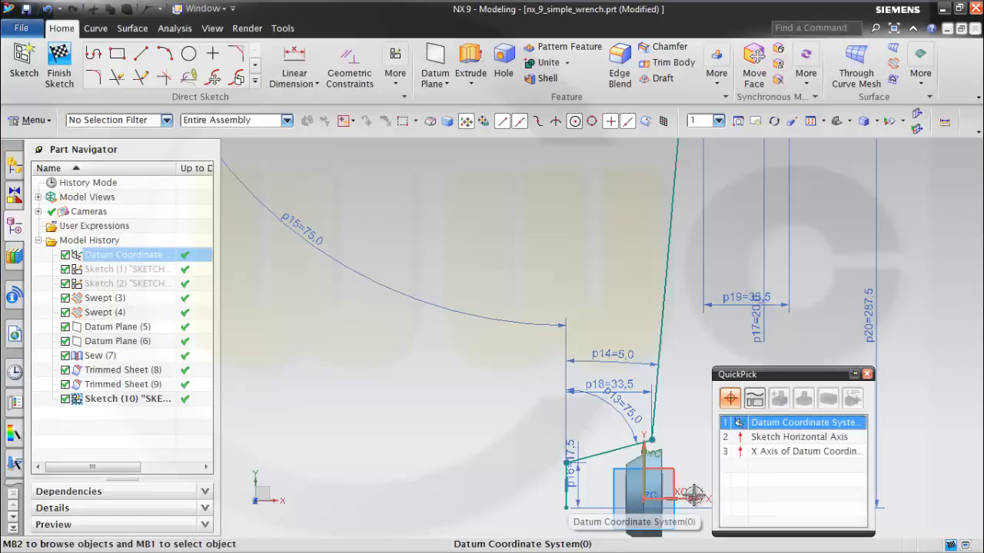
left_click(758, 439)
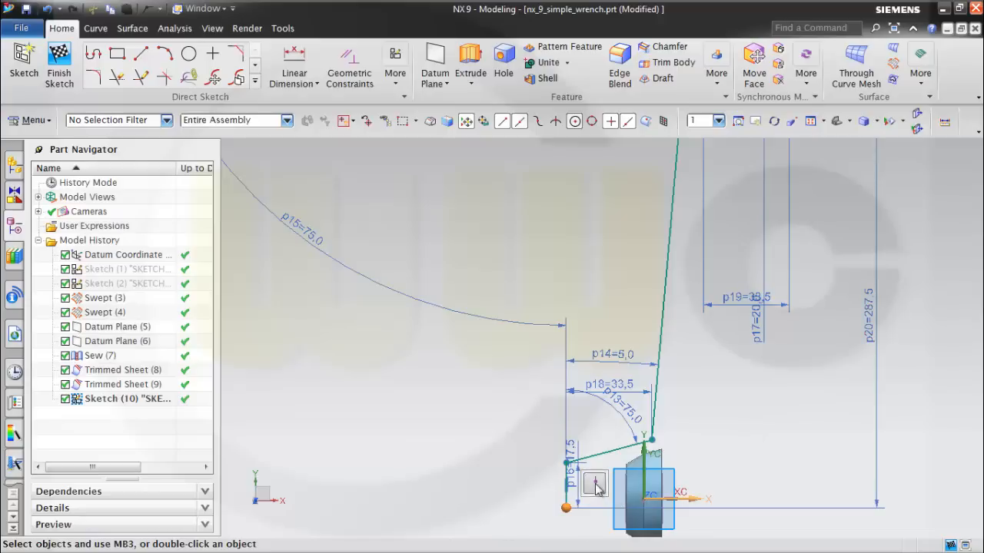
left_click(596, 486)
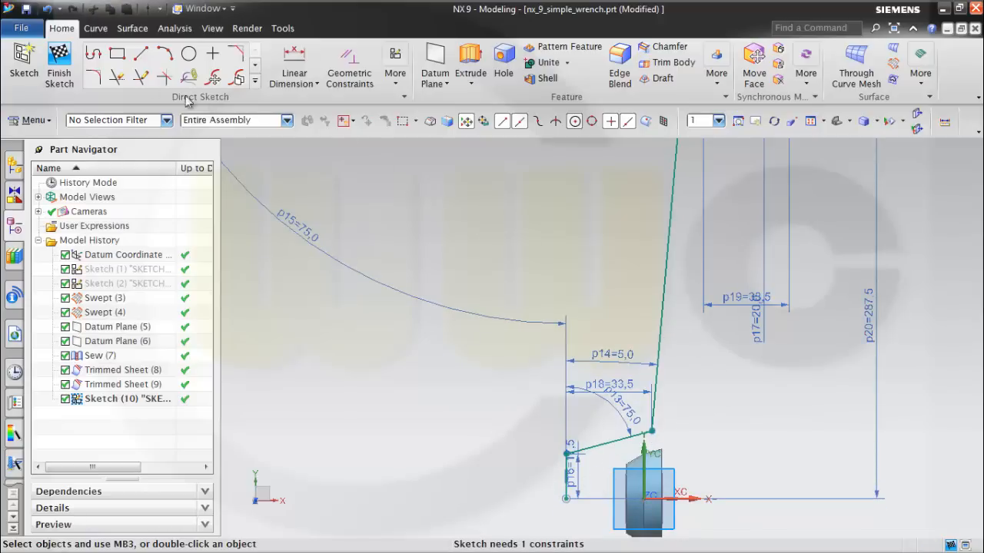
Place a sketch point on the lower slanted line, about 20.5 mm above the horizontal axis.
left_click(213, 56)
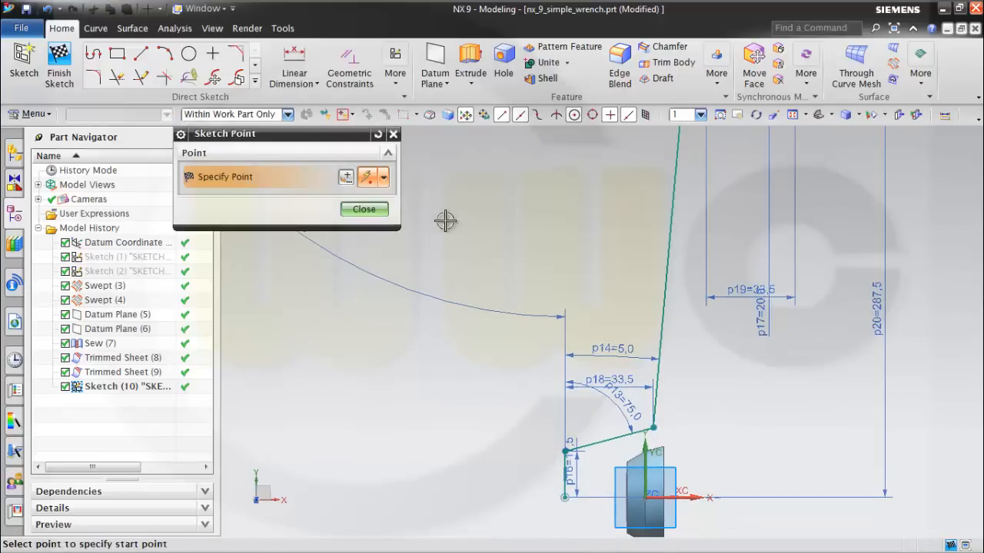
left_click(594, 443)
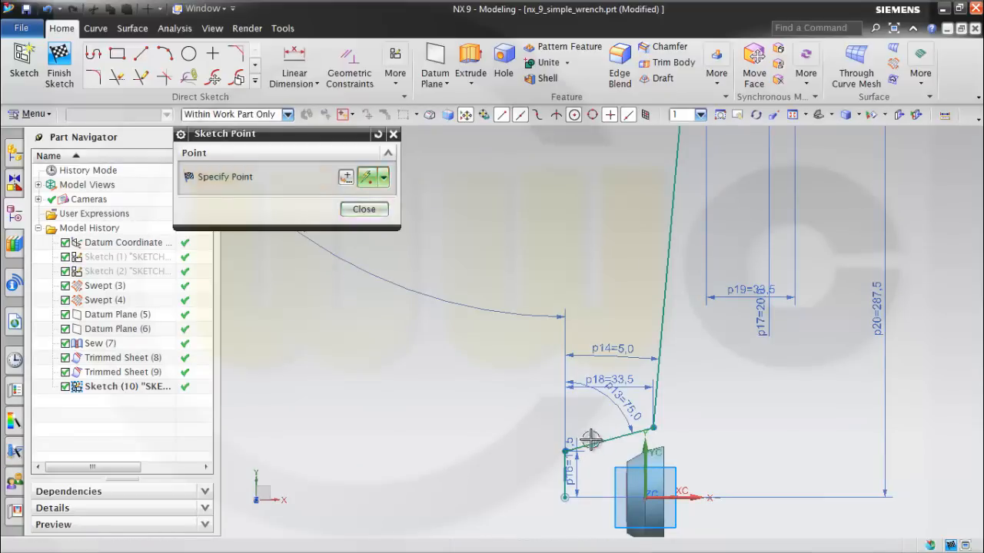
left_click(364, 210)
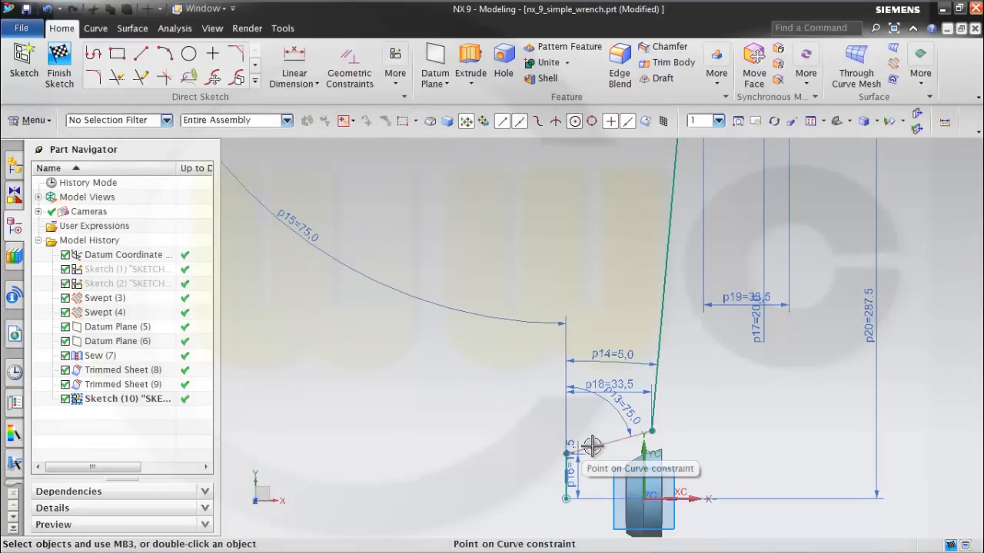
left_click(594, 446)
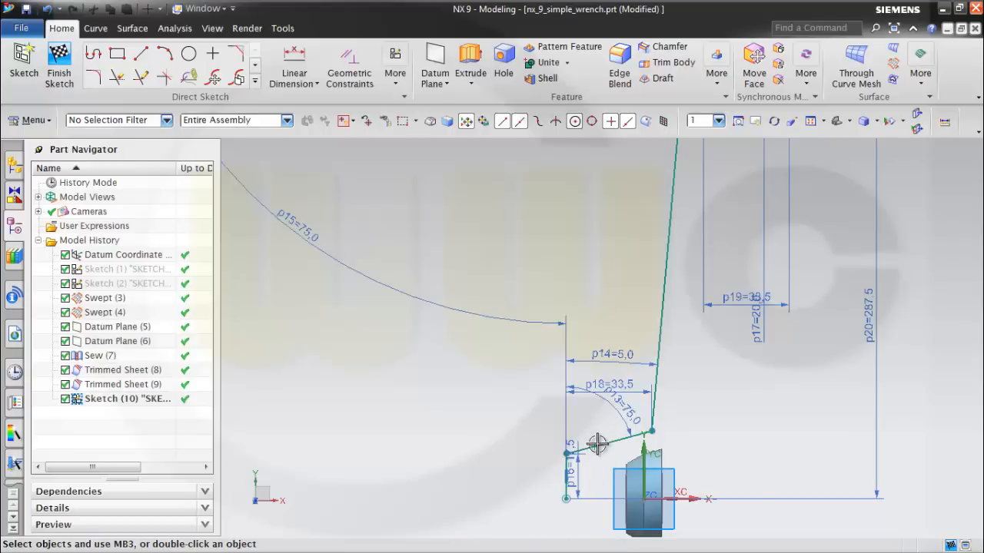
scroll(597, 456, "up", 2)
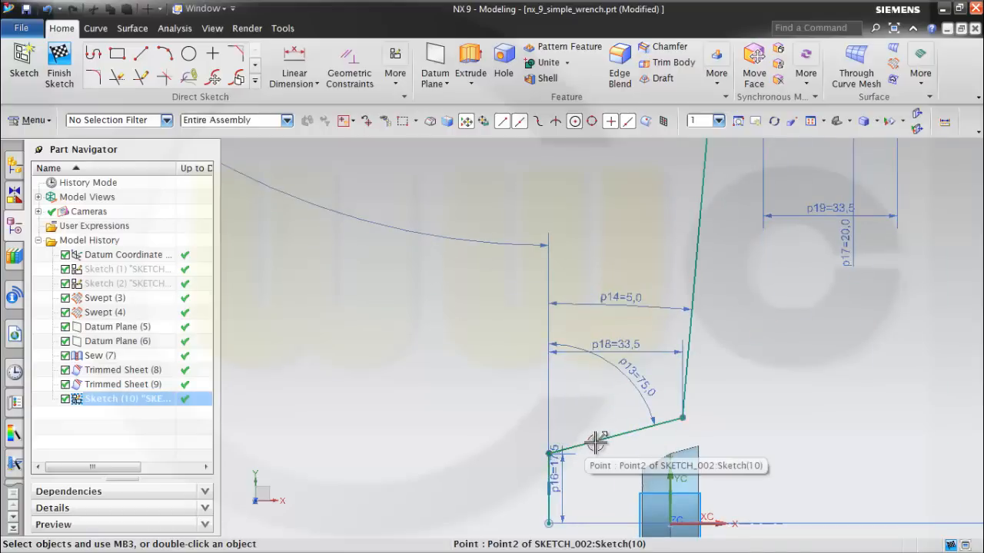
left_click(598, 442)
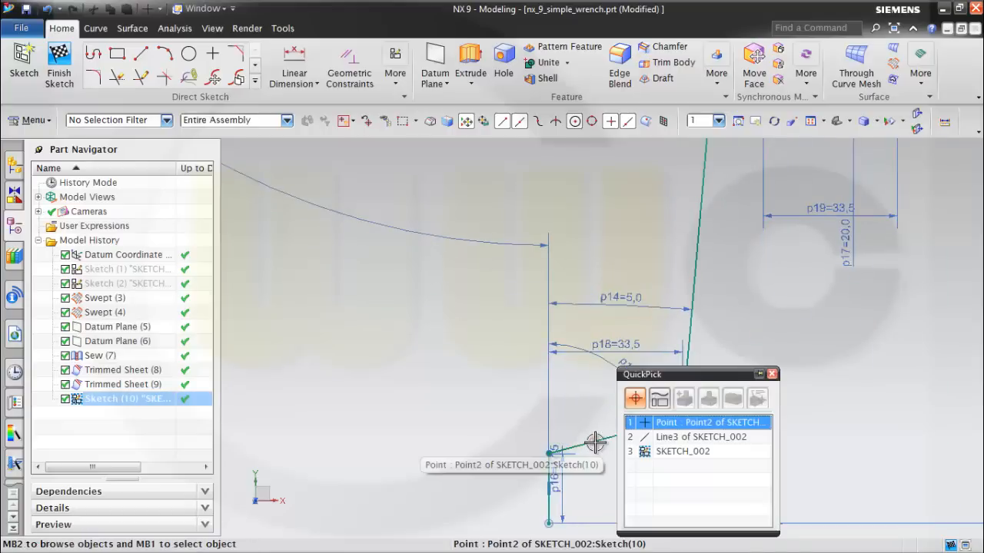
left_click(666, 425)
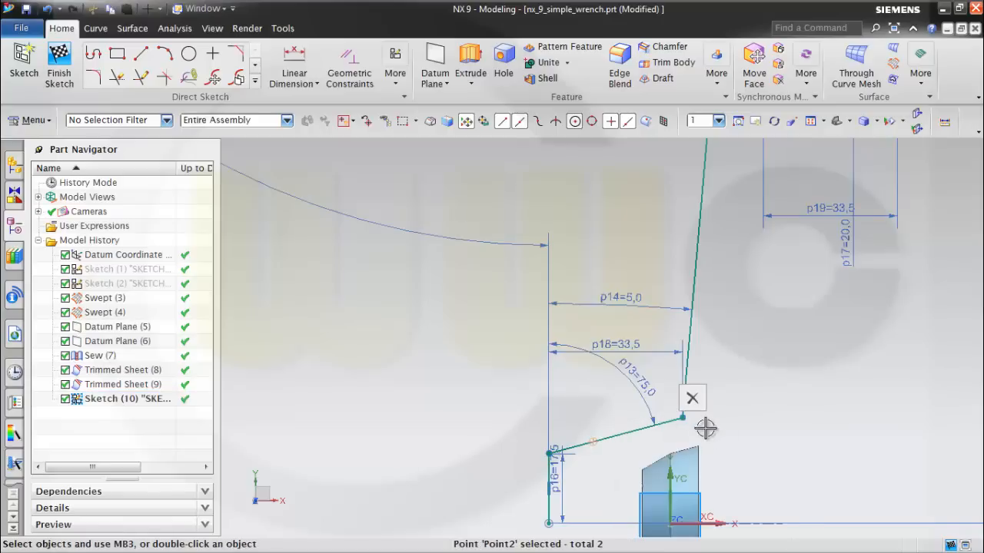
left_click(669, 472)
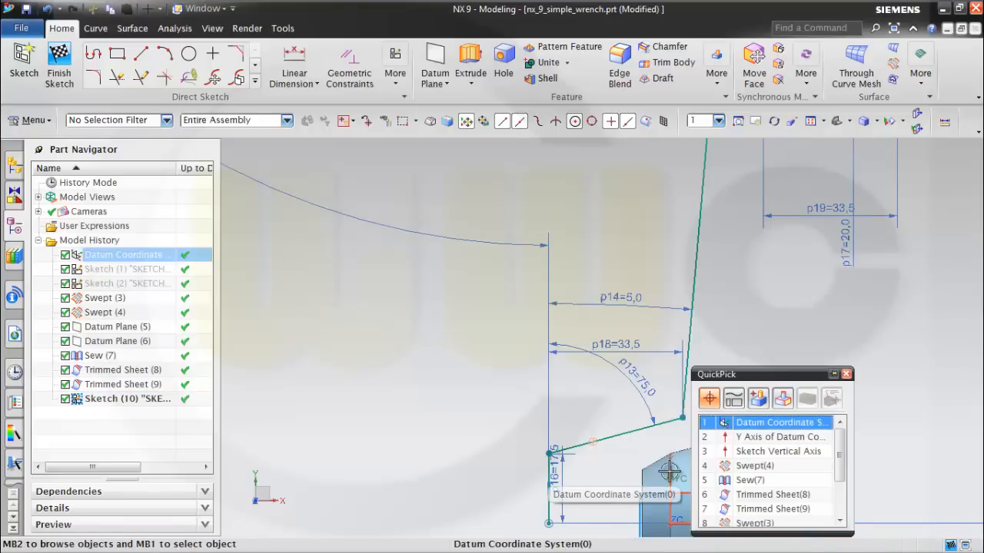
left_click(732, 449)
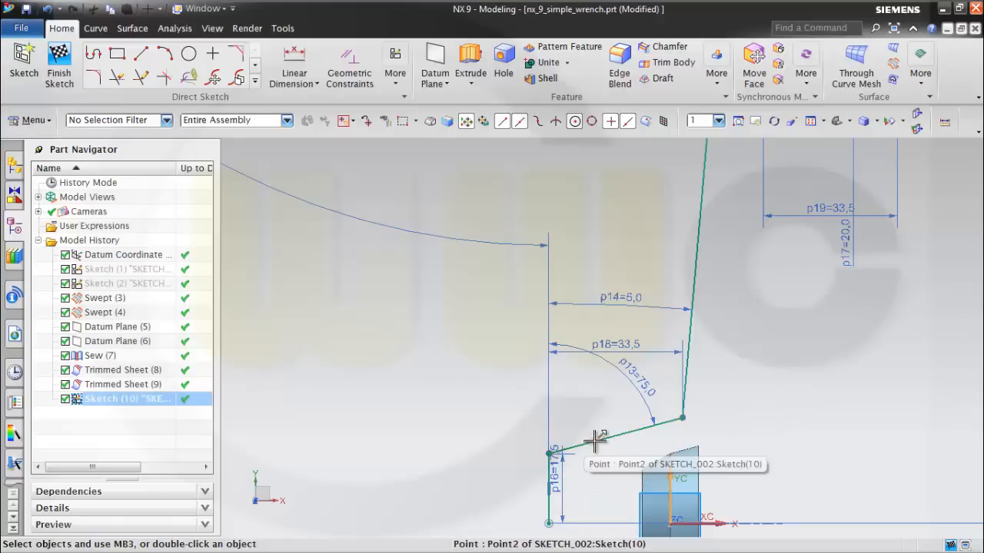
left_click(594, 441)
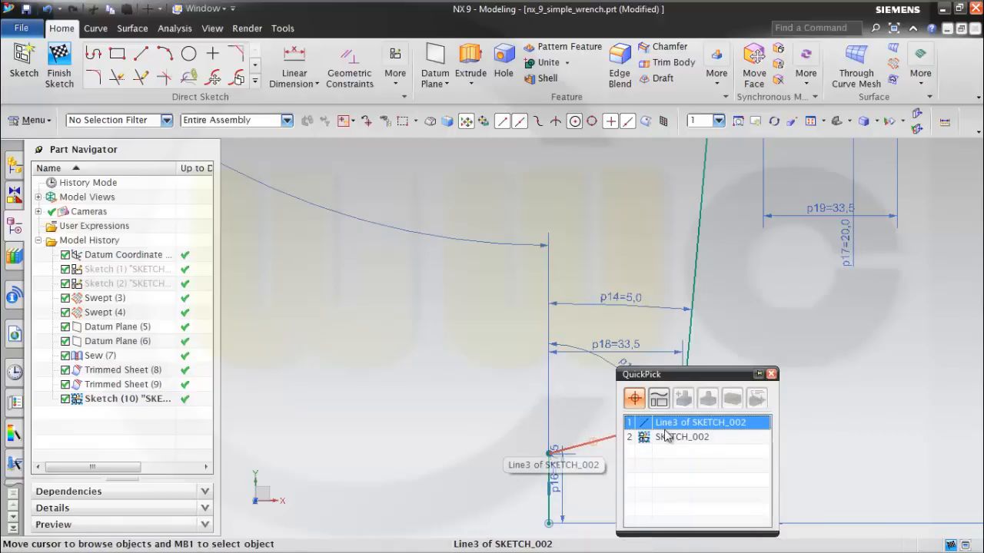
key("Escape")
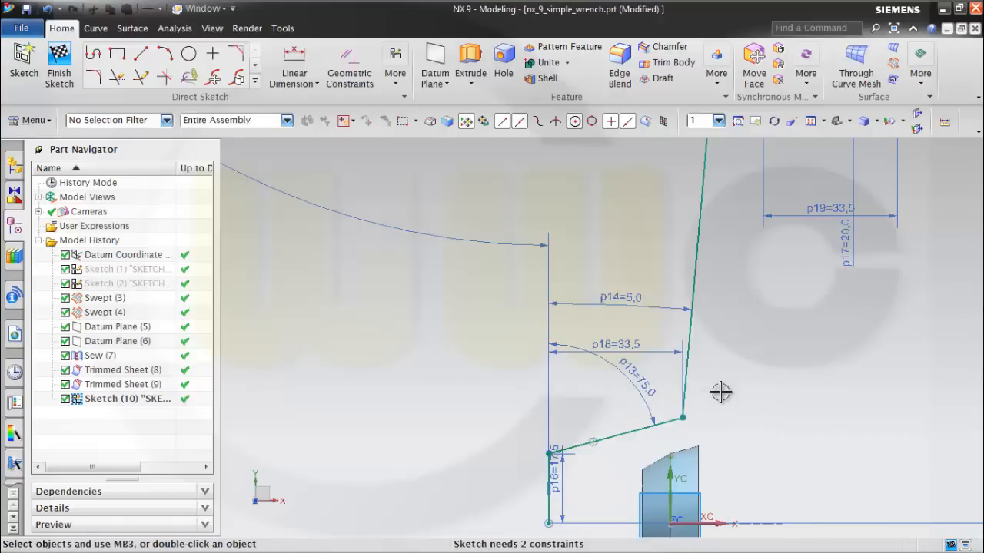
Add a vertical linear dimension from the sketch's horizontal axis to the point on the lower slanted line.
left_click(297, 60)
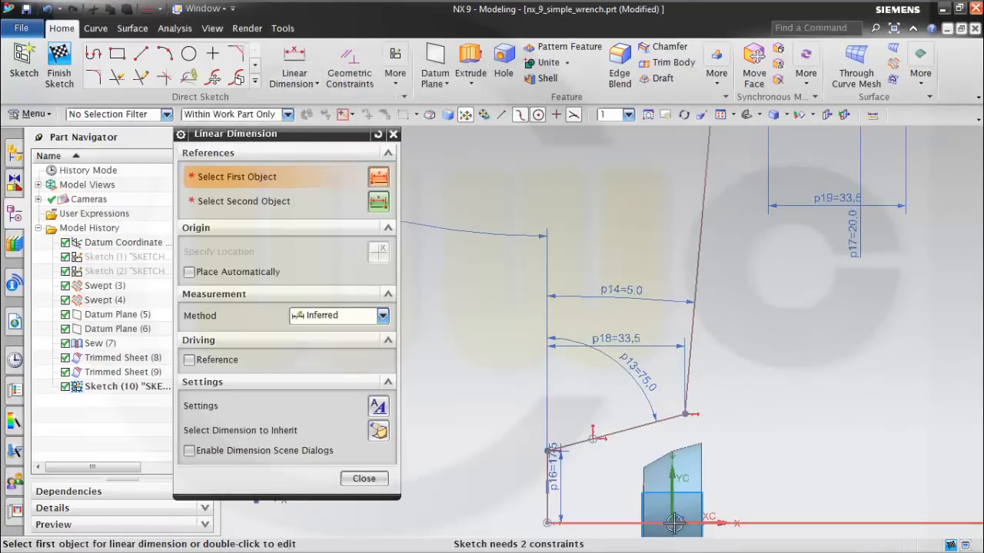
left_click(674, 523)
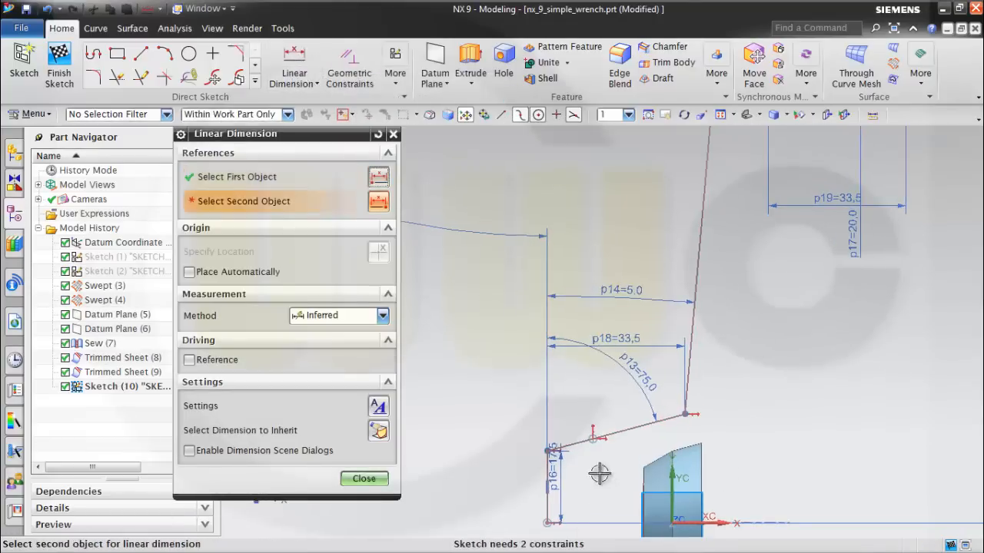
left_click(589, 436)
left_click(795, 444)
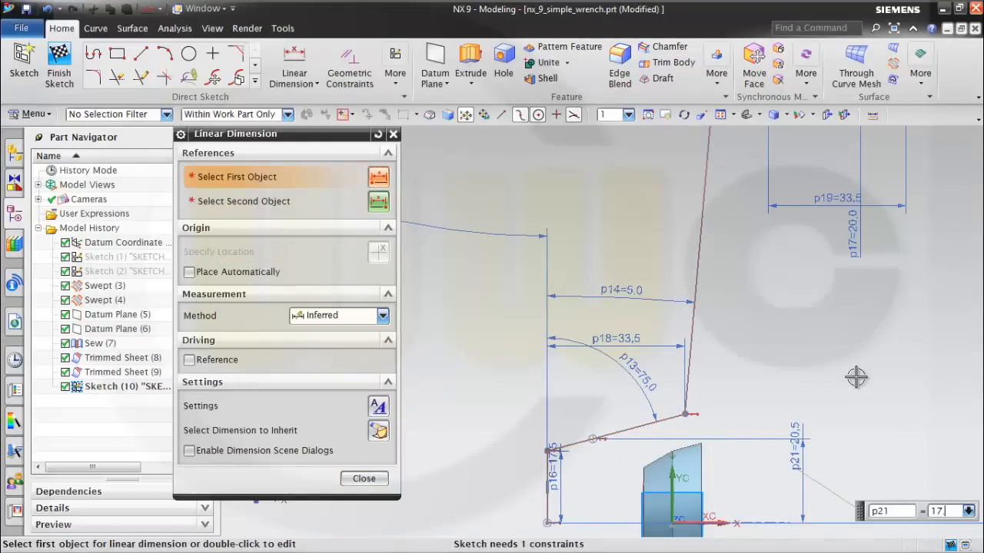
Try 17.5 and 14 mm for the point's vertical dimension, and undo both value changes.
key("Return")
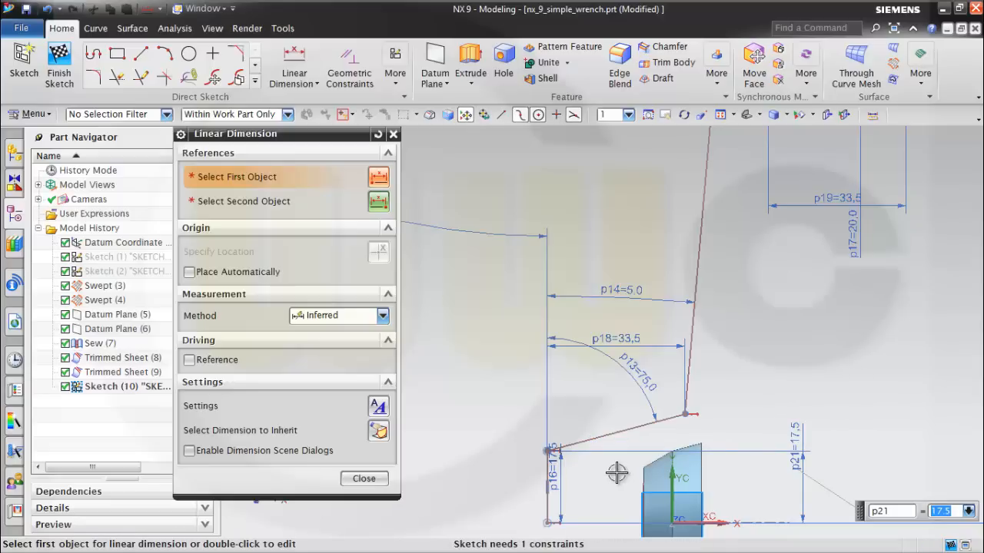
scroll(617, 471, "down", 4)
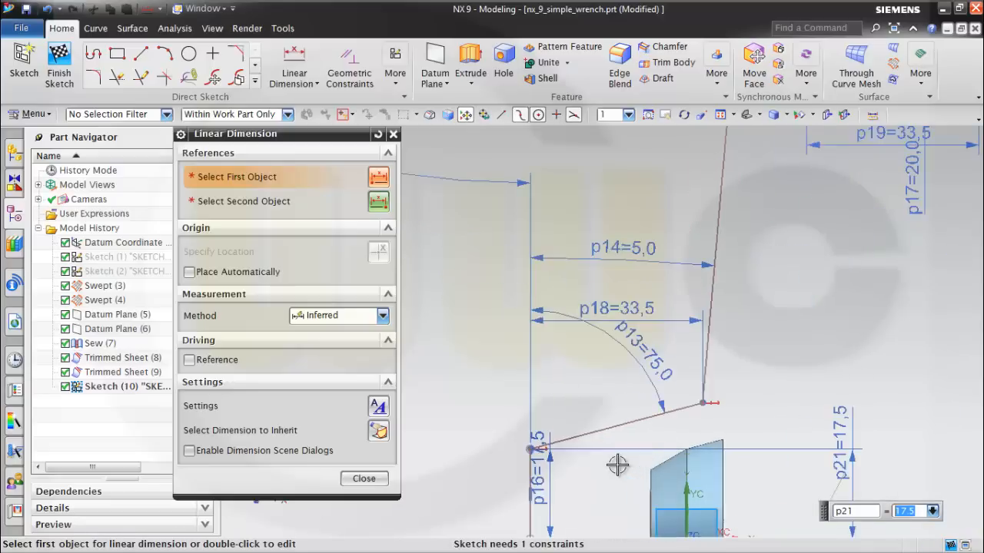
scroll(615, 462, "up", 2)
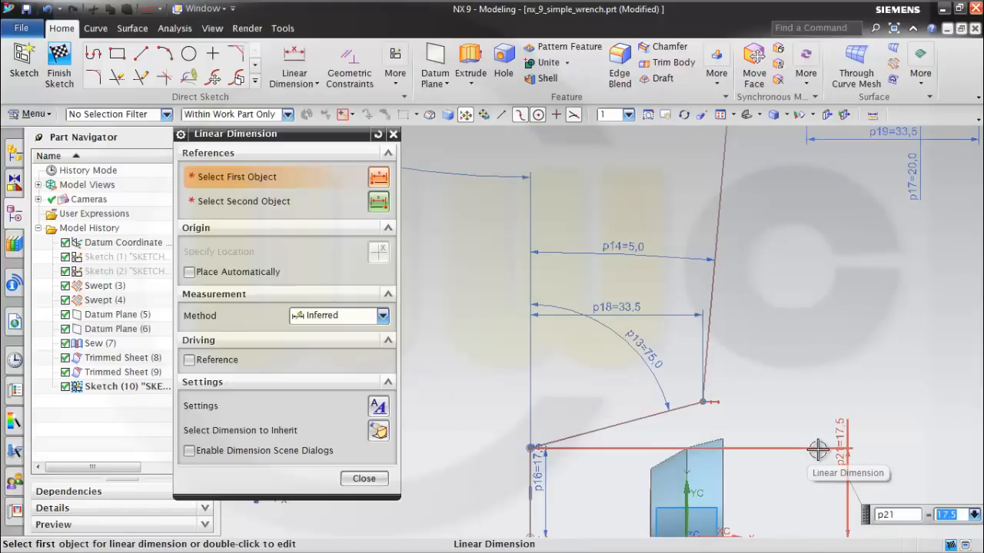
key("Return")
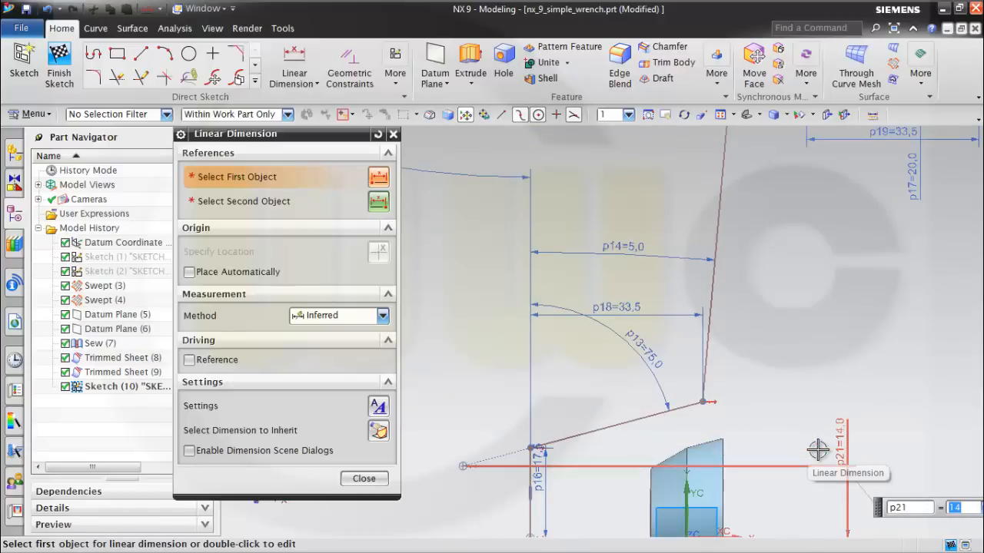
key("Escape")
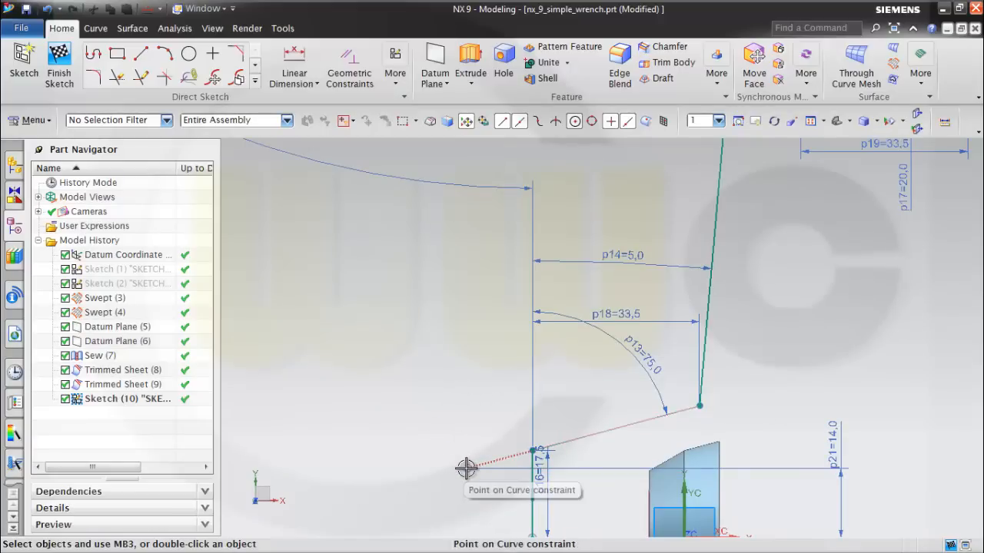
left_click_drag(442, 451, 634, 455)
left_click(481, 411)
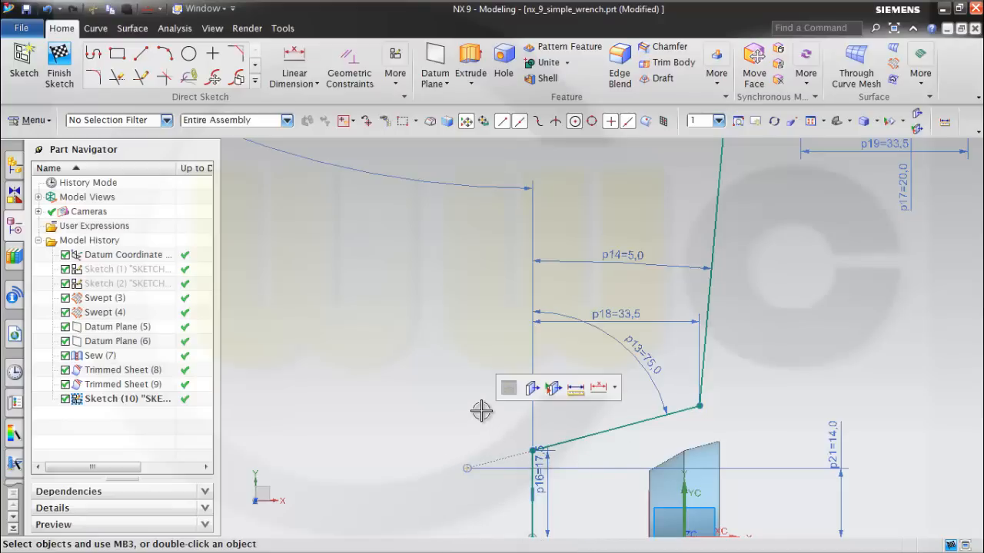
key("ctrl+z")
key("ctrl+z")
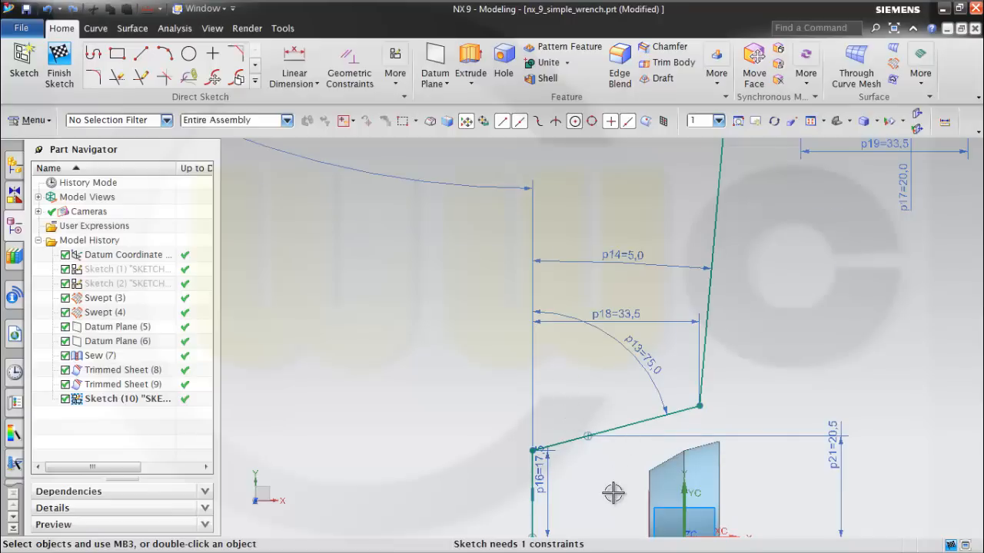
Constrain the point on the lower slanted line to the sketch's vertical axis with a point-on-curve constraint.
scroll(613, 492, "up", 2)
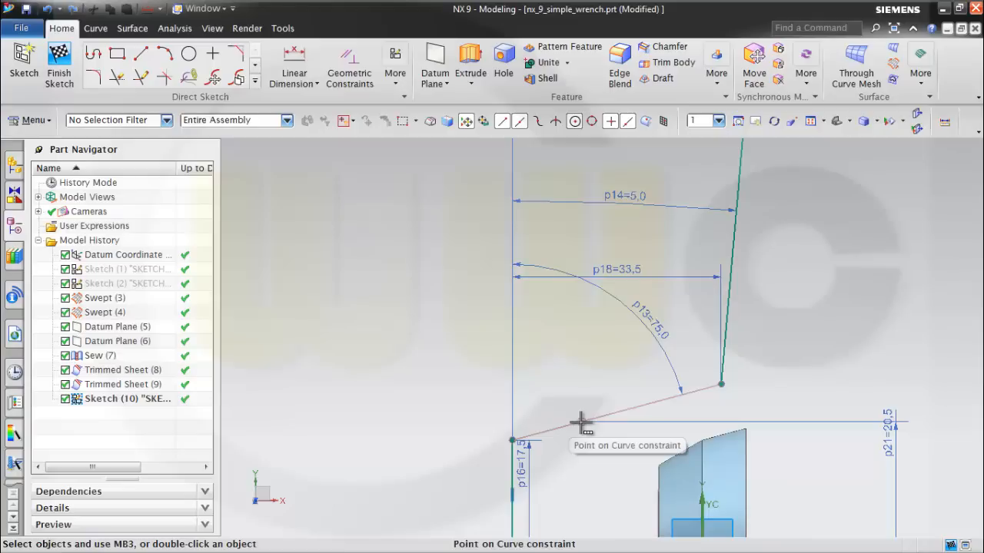
left_click(349, 59)
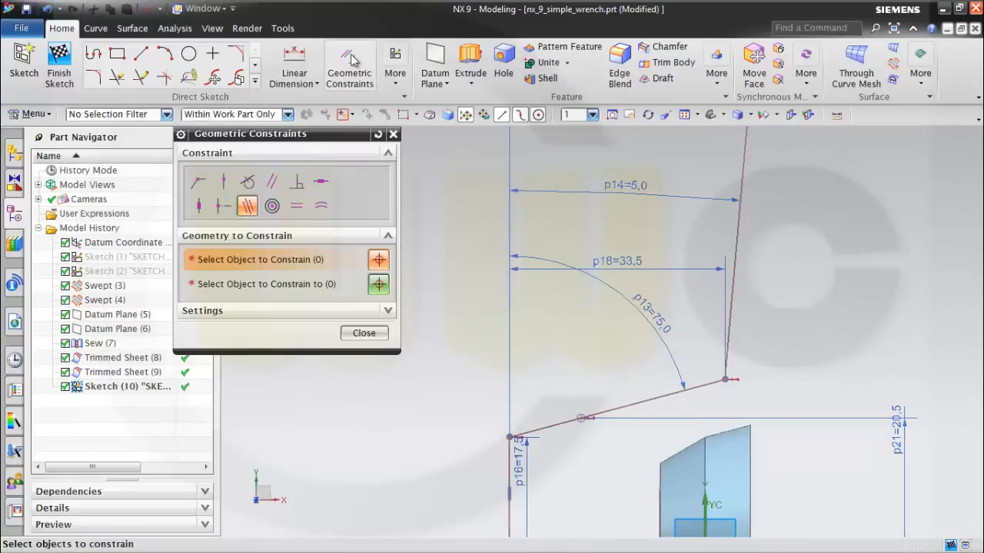
left_click(199, 183)
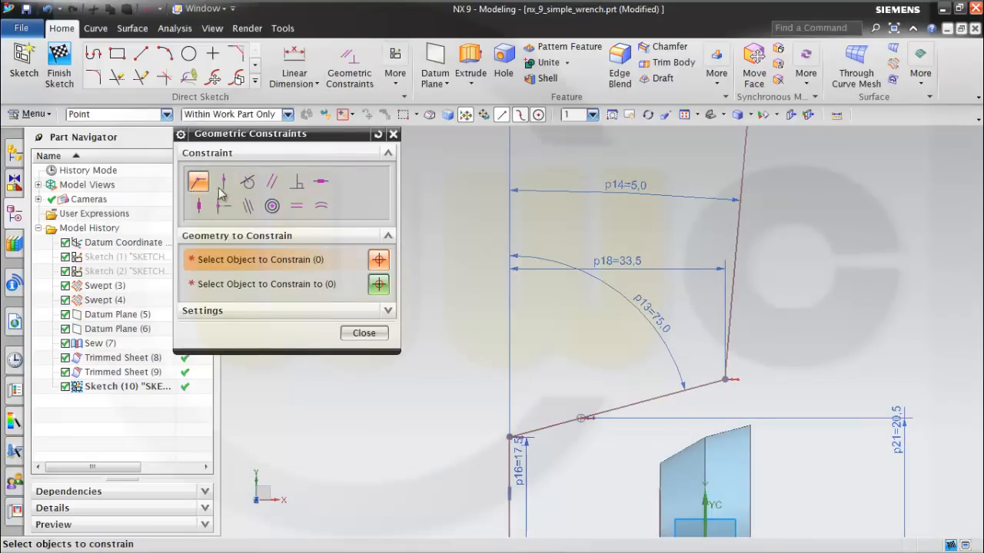
left_click(580, 420)
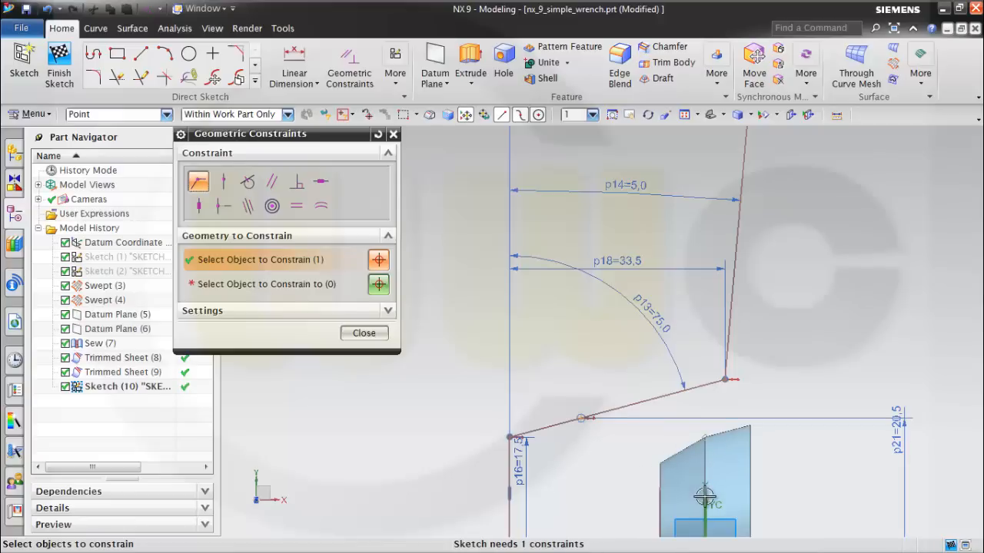
mouse_move(774, 461)
middle_mouse_down("shift")
mouse_move(707, 391)
mouse_move(729, 333)
middle_mouse_up("shift")
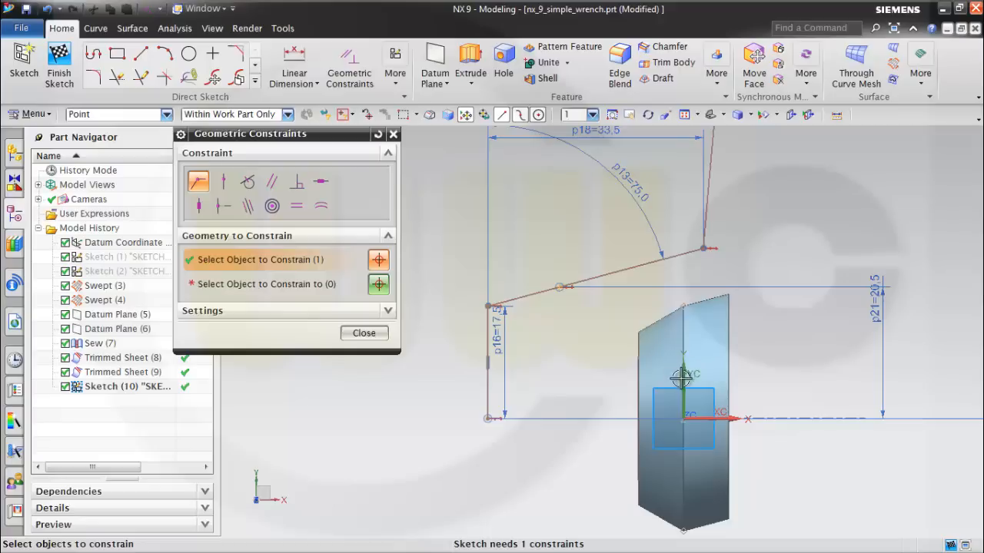
left_click(224, 185)
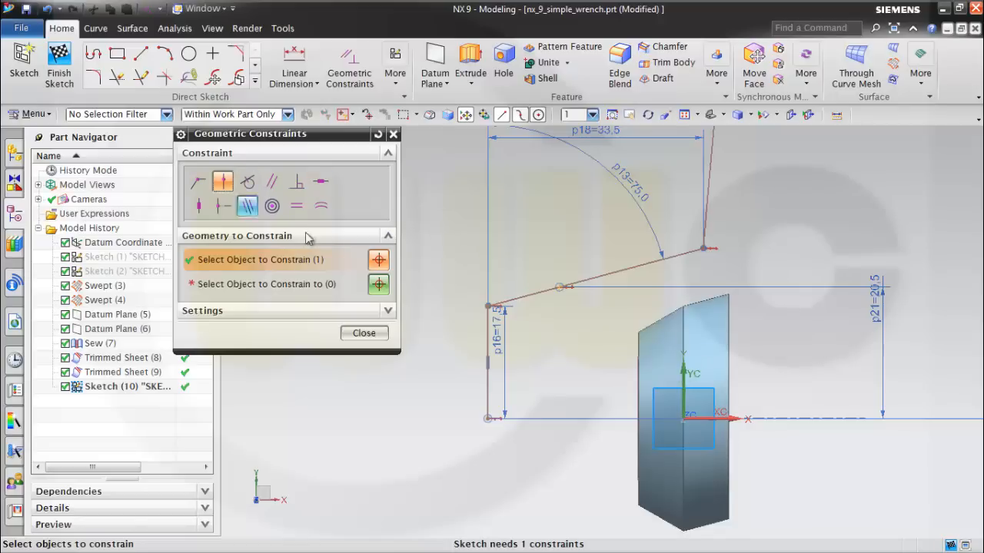
left_click(324, 284)
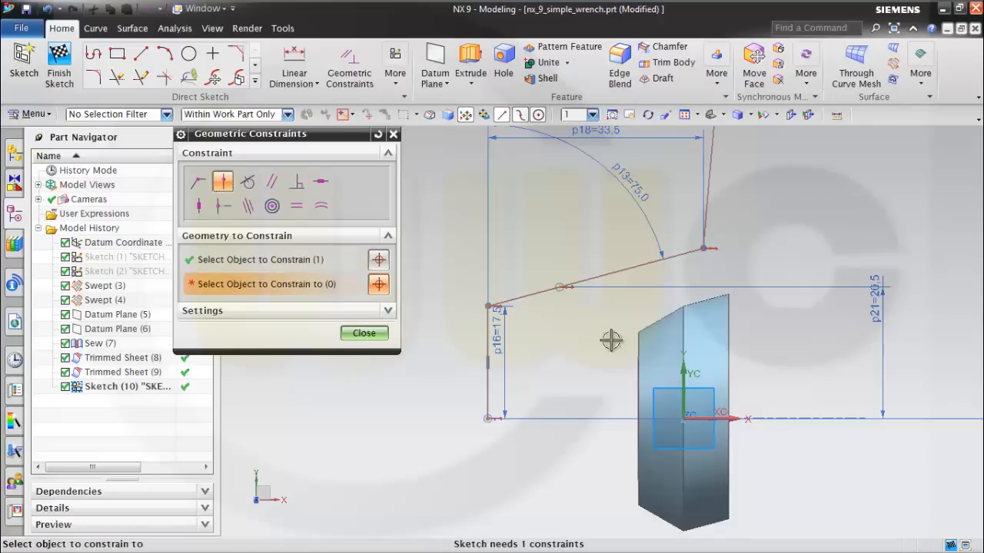
left_click(686, 367)
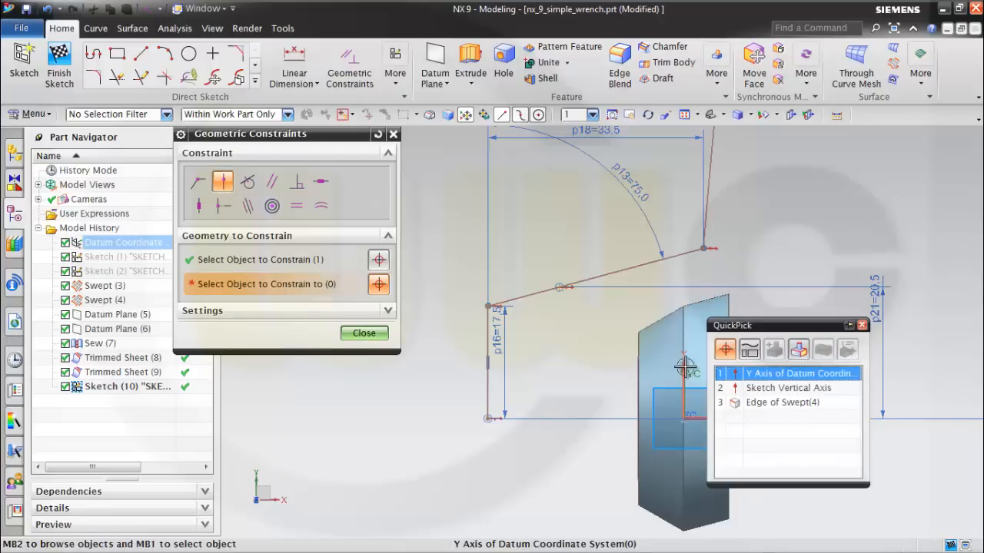
left_click(752, 391)
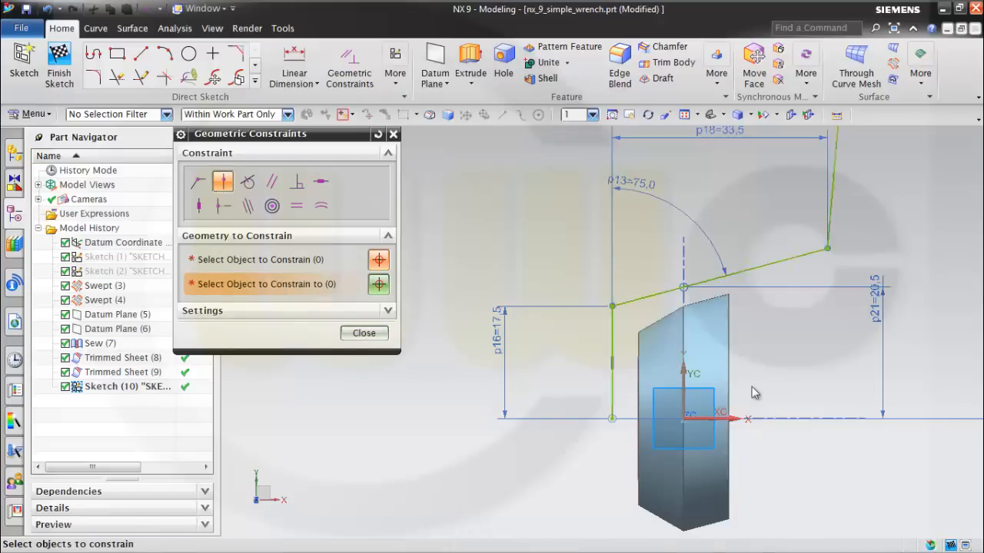
left_click(365, 335)
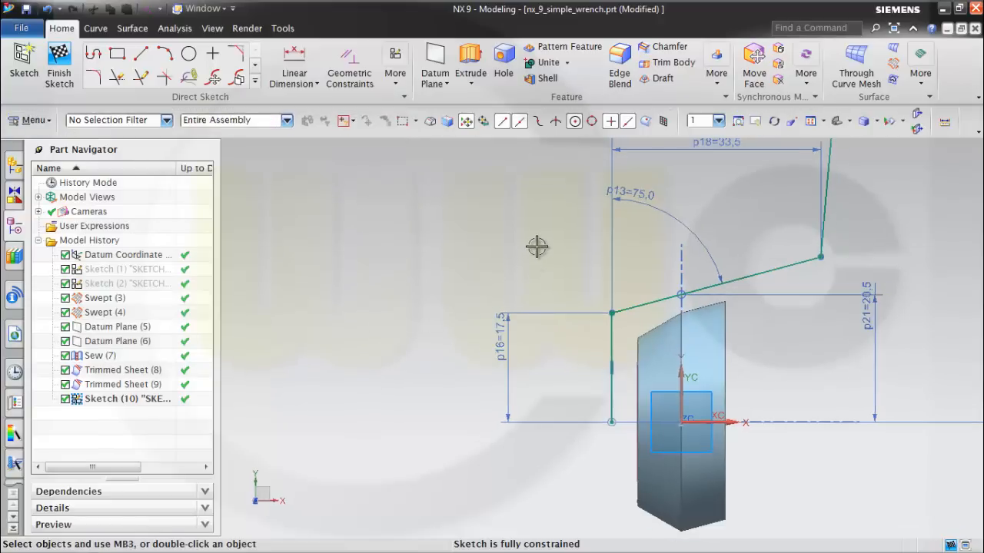
Fillet the lower slanted line's corners with radius 1 mm at the short vertical line and 12.5 mm at the long handle line.
left_click(95, 78)
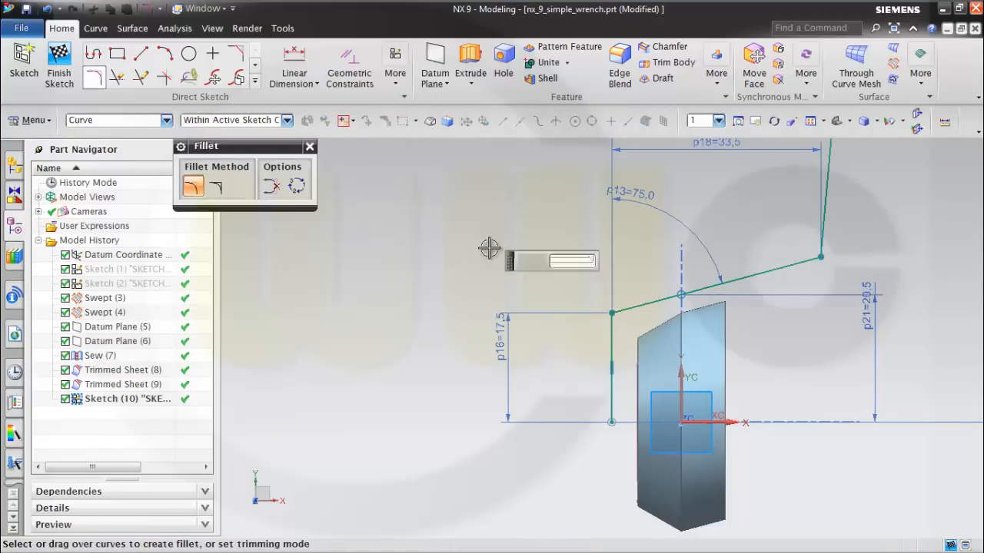
left_click(611, 335)
left_click(632, 310)
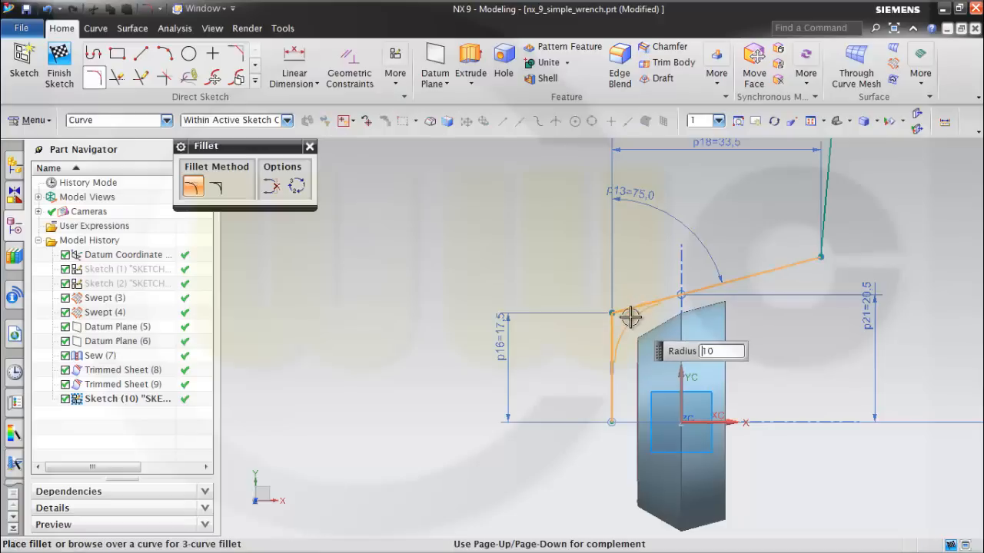
left_click(630, 317)
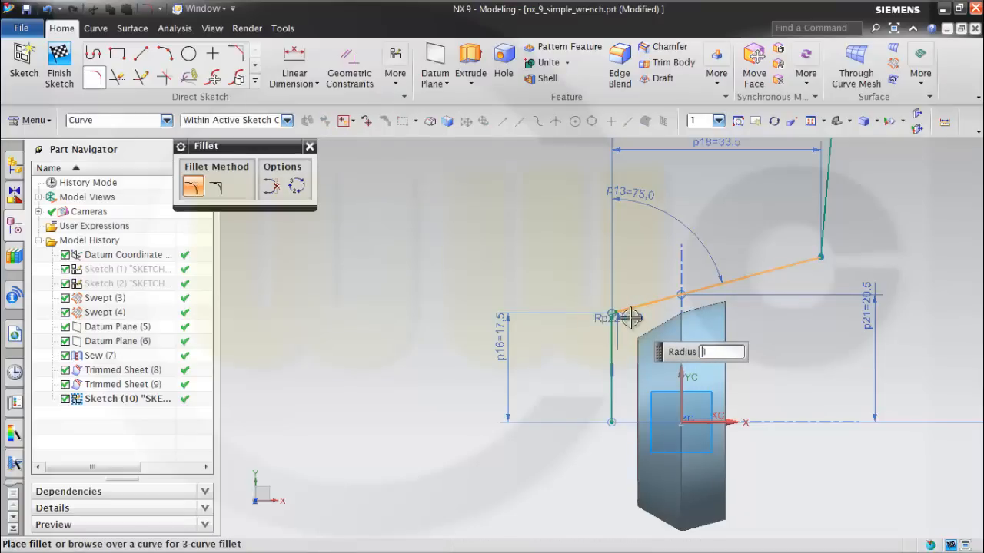
left_click(799, 264)
left_click(819, 238)
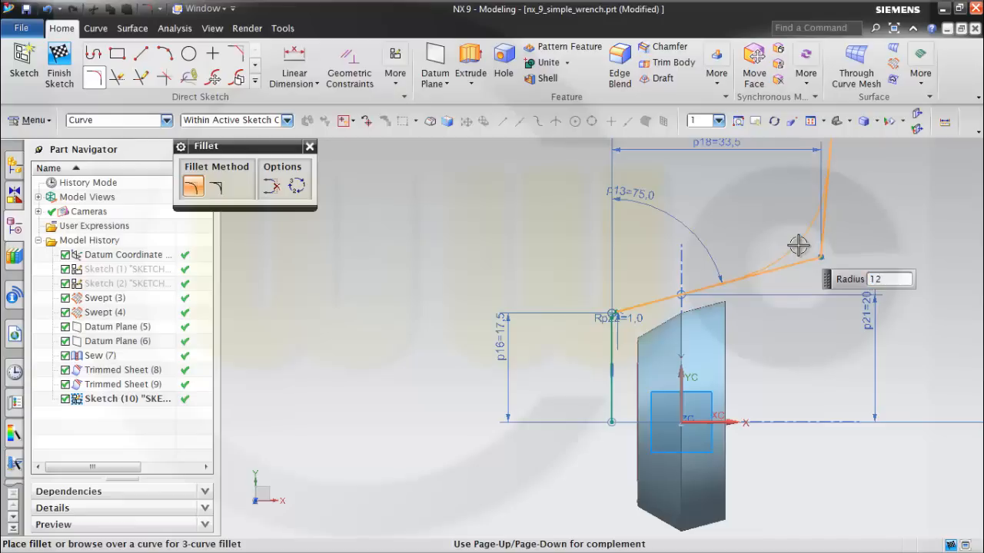
left_click(797, 245)
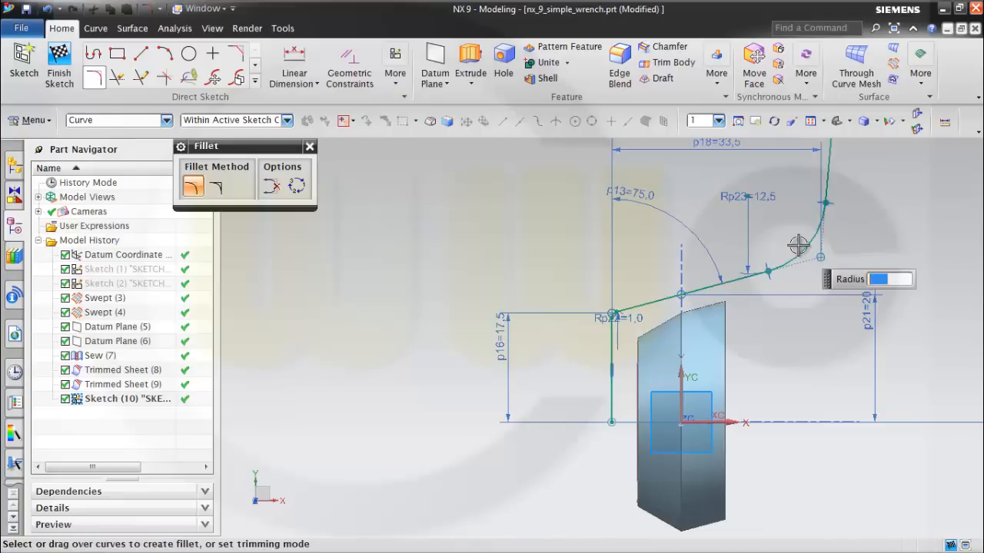
Fillet the corner between the long handle line and the upper slanted line with an 18 mm radius.
scroll(844, 223, "down", 4)
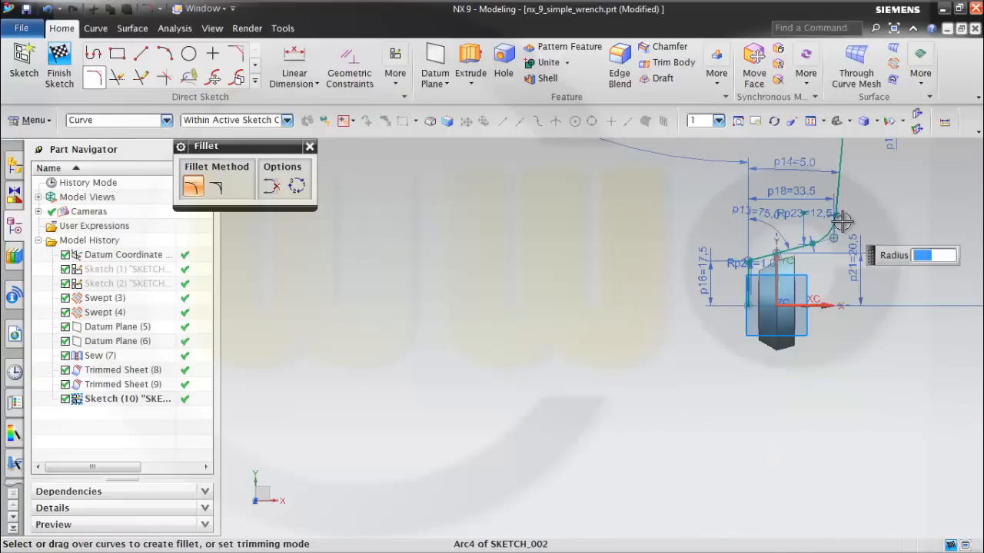
middle_click_drag(841, 223, 707, 516, "shift")
scroll(750, 360, "down", 2)
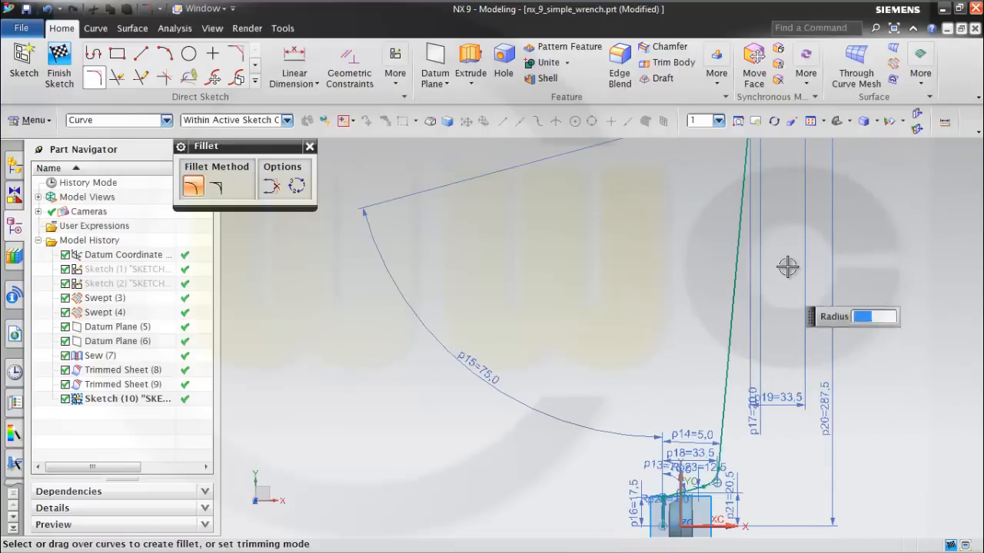
middle_click_drag(789, 268, 725, 485, "shift")
scroll(688, 339, "up", 1)
scroll(688, 339, "up", 6)
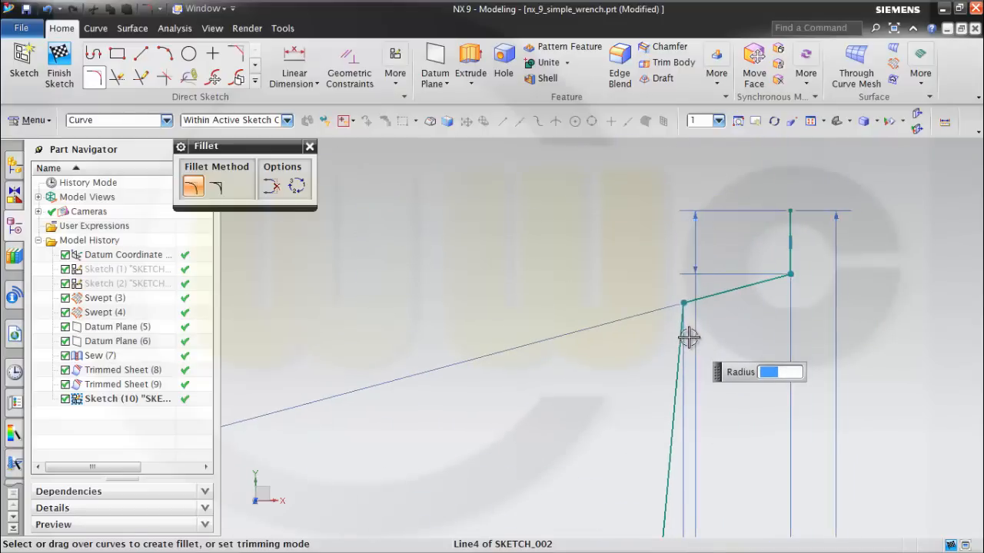
scroll(721, 302, "up", 1)
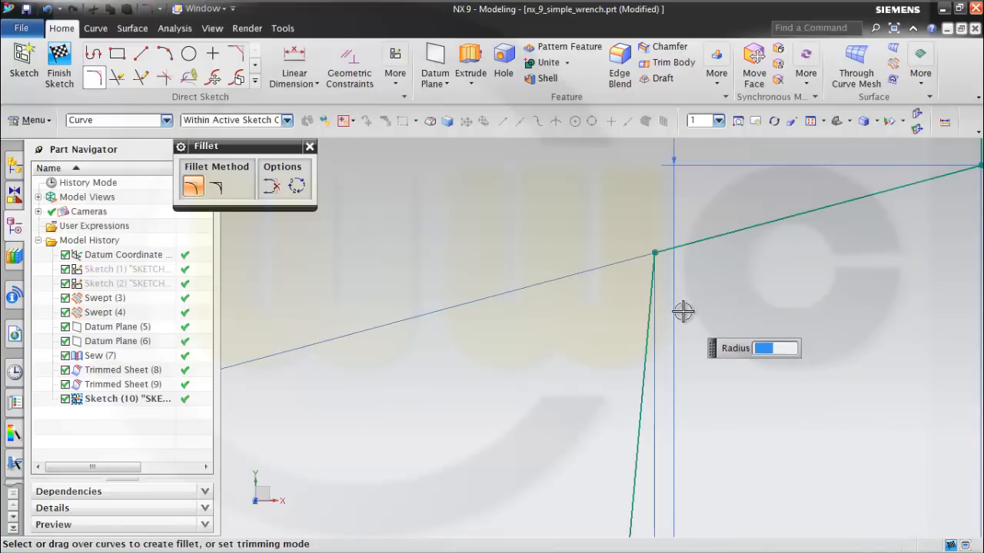
left_click(653, 287)
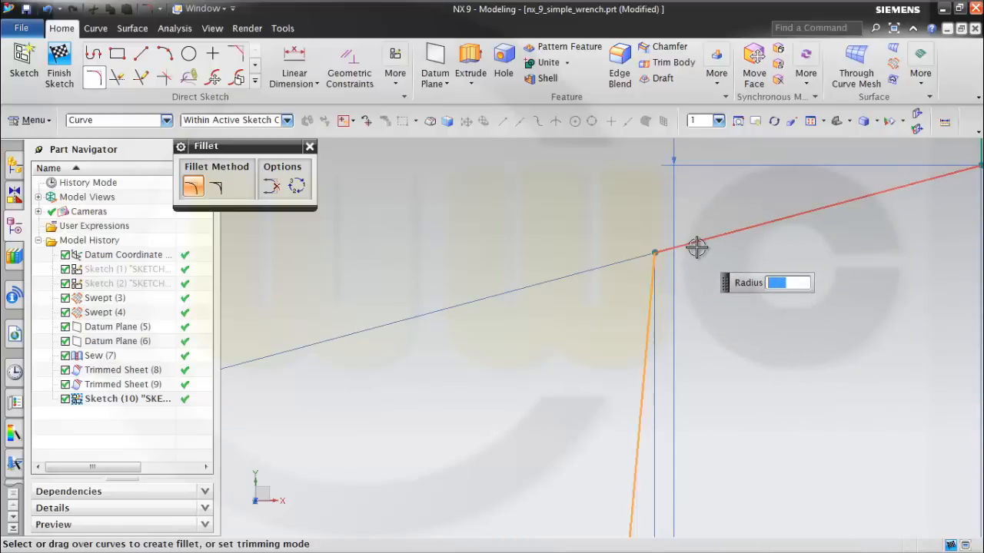
left_click(695, 245)
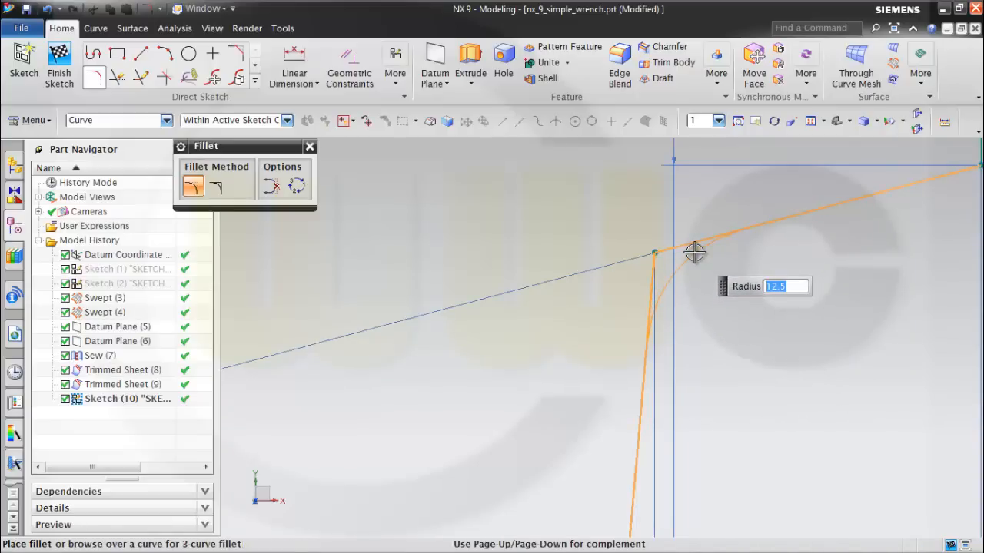
type("18")
key("Return")
Fillet the corner between the upper slanted line and the short vertical end line with a 5 mm radius.
scroll(837, 246, "down", 4)
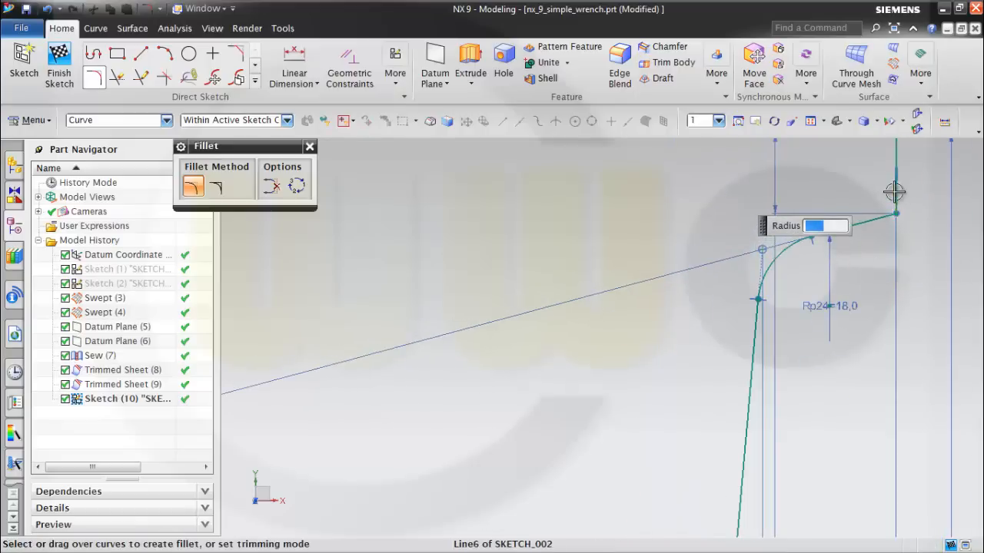
left_click(894, 192)
left_click(877, 217)
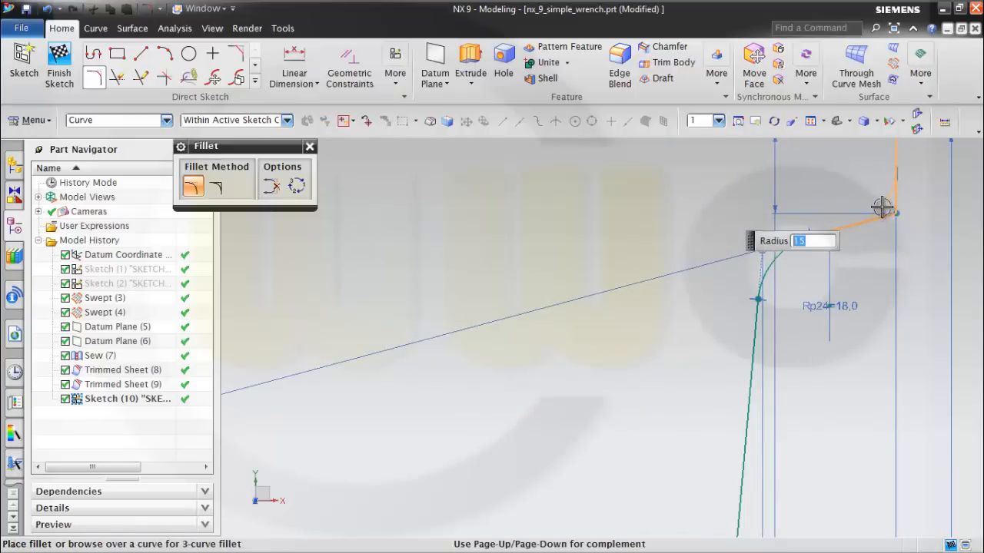
type("5")
key("Return")
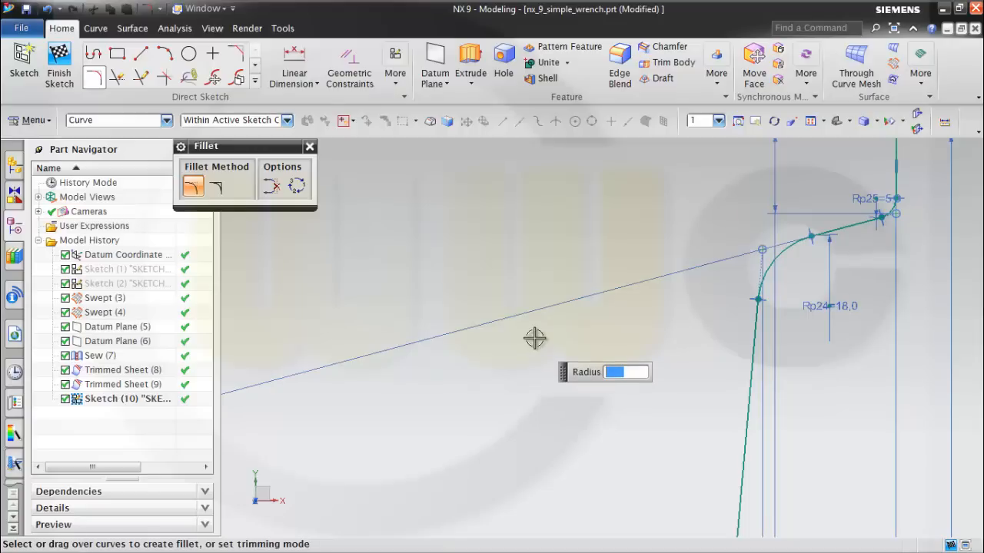
key("Escape")
Finish the handle profile sketch and save the part.
scroll(534, 342, "down", 5)
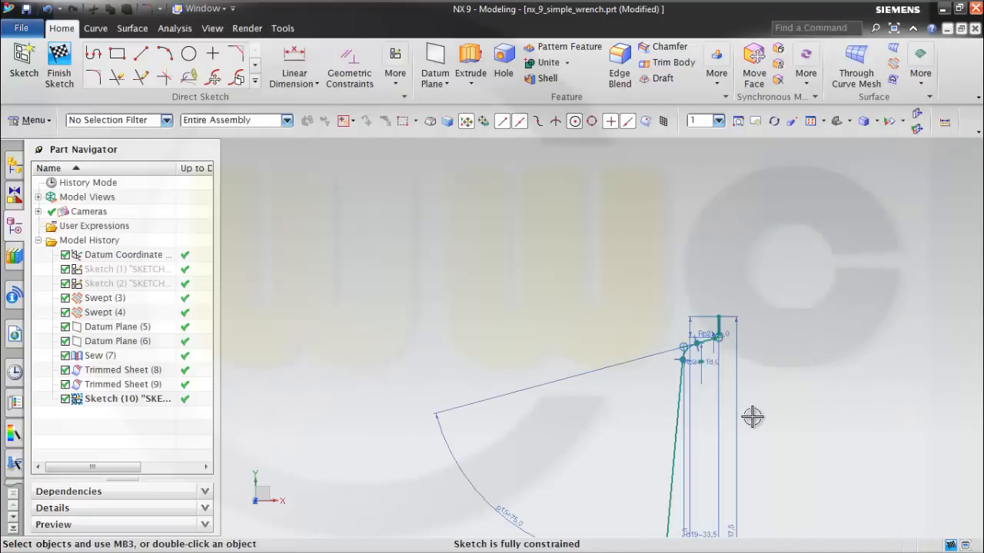
mouse_move(762, 429)
middle_mouse_down("shift")
mouse_move(761, 348)
mouse_move(741, 261)
middle_mouse_up("shift")
scroll(738, 297, "up", 1)
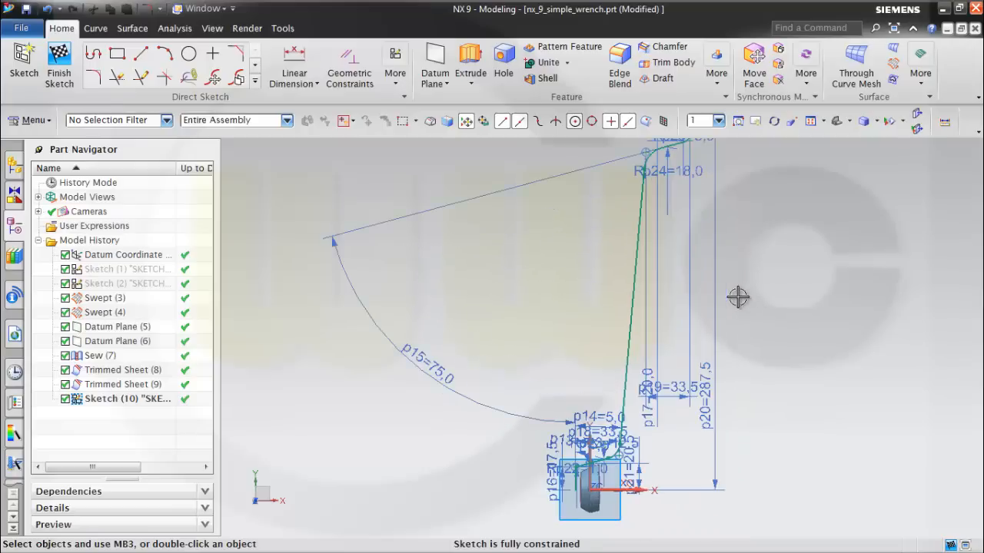
scroll(739, 300, "up", 1)
scroll(742, 304, "down", 1)
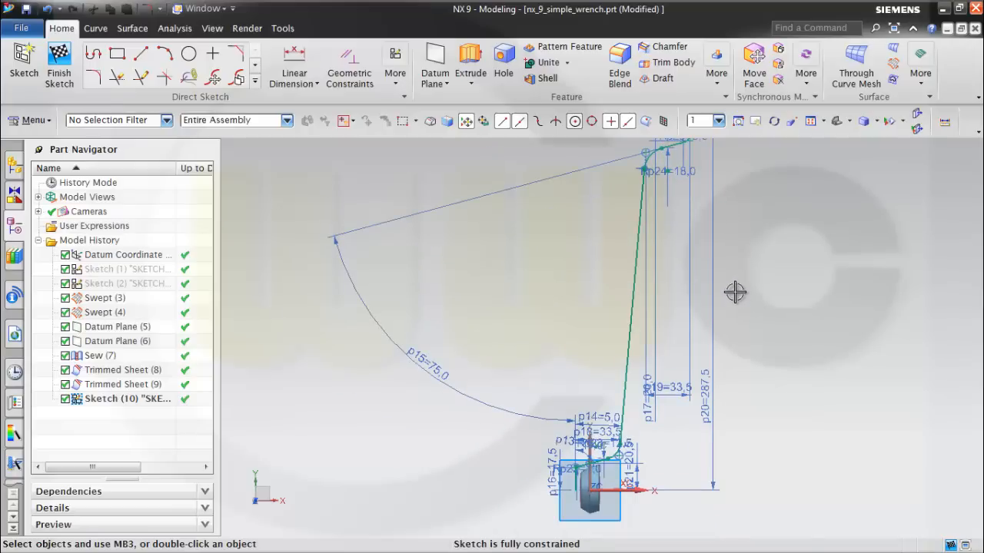
left_click(57, 65)
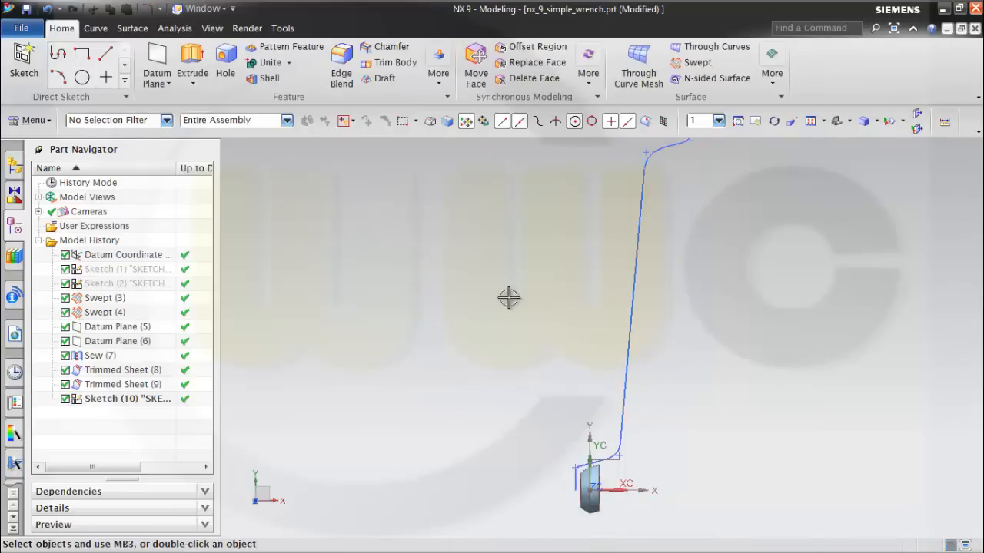
mouse_move(632, 314)
middle_mouse_down()
mouse_move(654, 424)
mouse_move(518, 325)
mouse_move(534, 349)
mouse_move(538, 394)
mouse_move(725, 336)
middle_mouse_up()
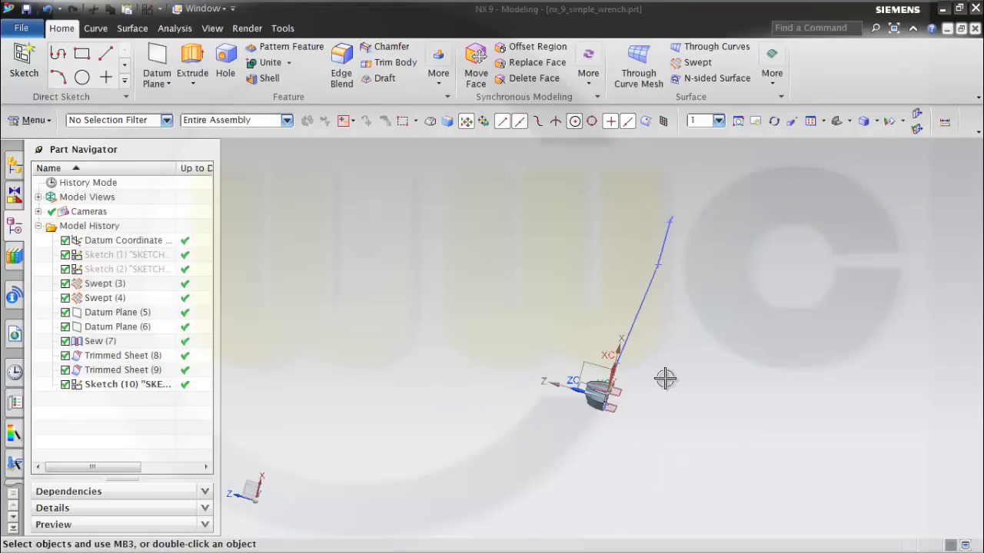
middle_click_drag(663, 377, 617, 367)
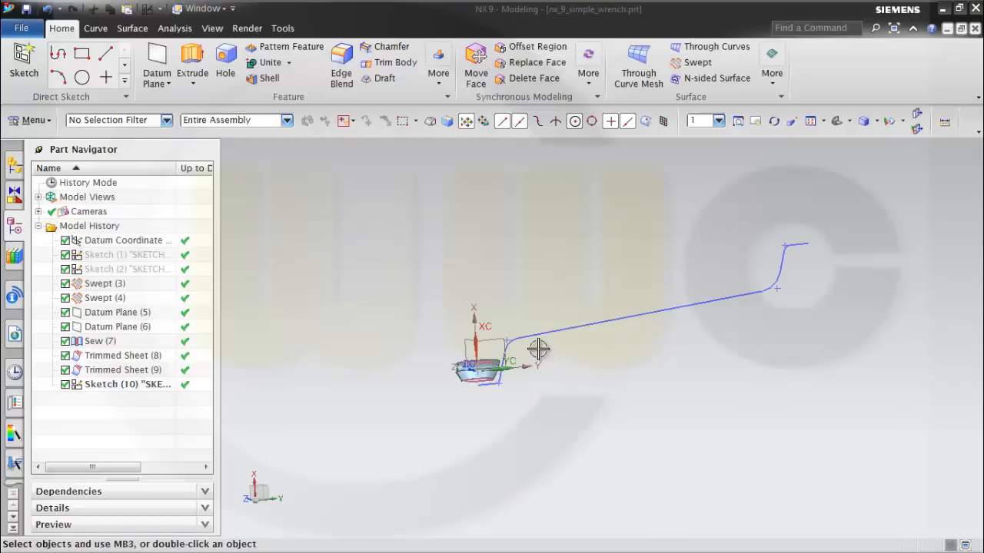
left_click(543, 387)
scroll(542, 385, "down", 2)
scroll(522, 373, "up", 7)
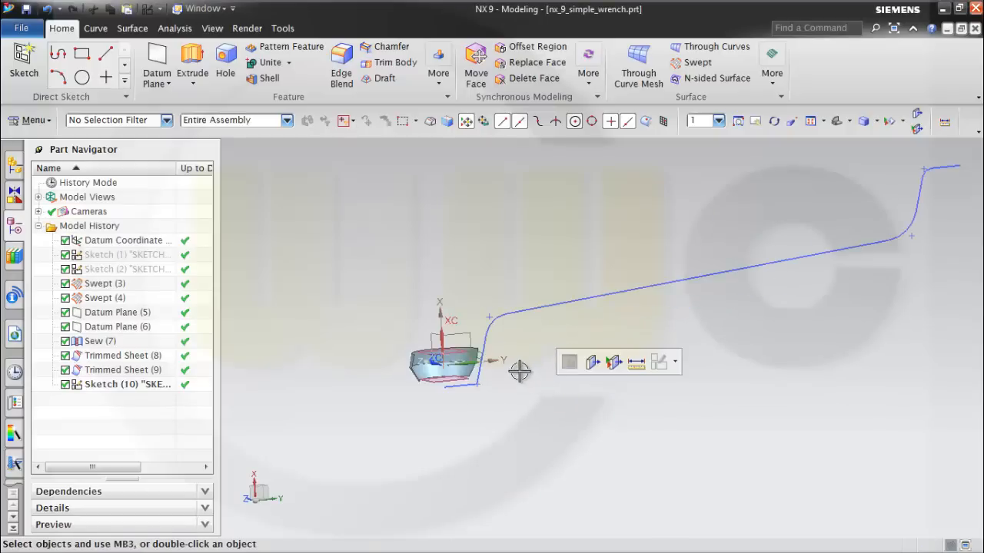
Reopen the handle profile sketch and delete the 17.5 mm vertical dimension on the short vertical line at the lower end.
double_click(119, 385)
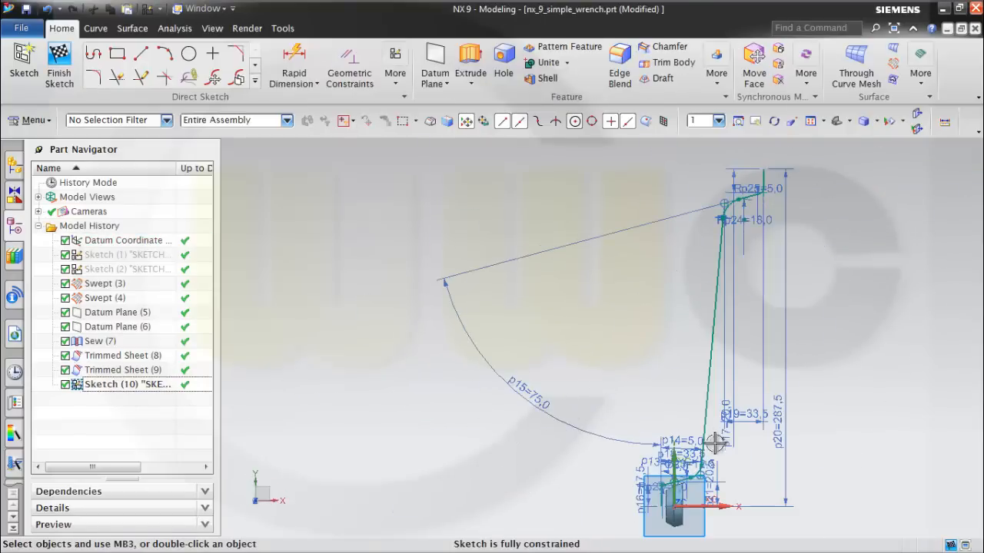
scroll(702, 488, "up", 10)
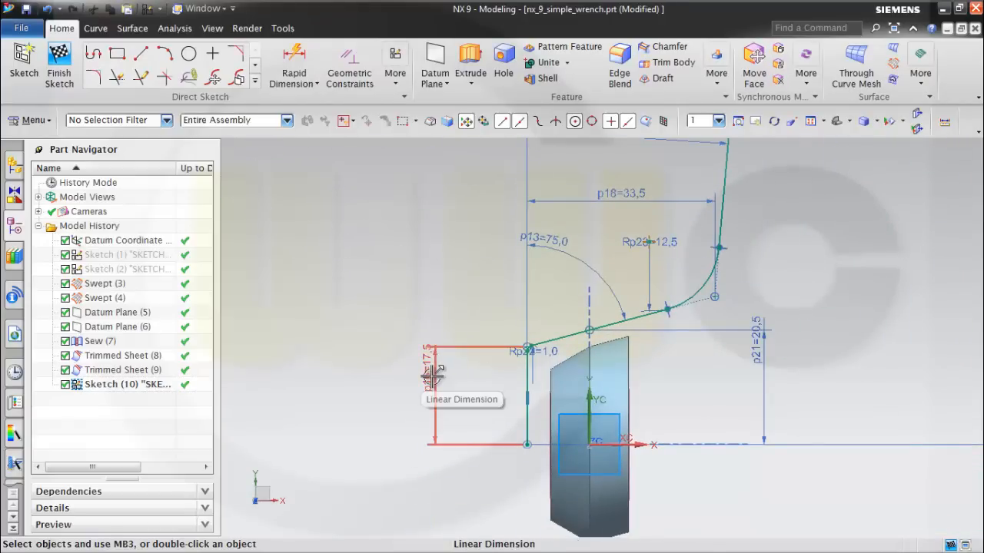
left_click(435, 376)
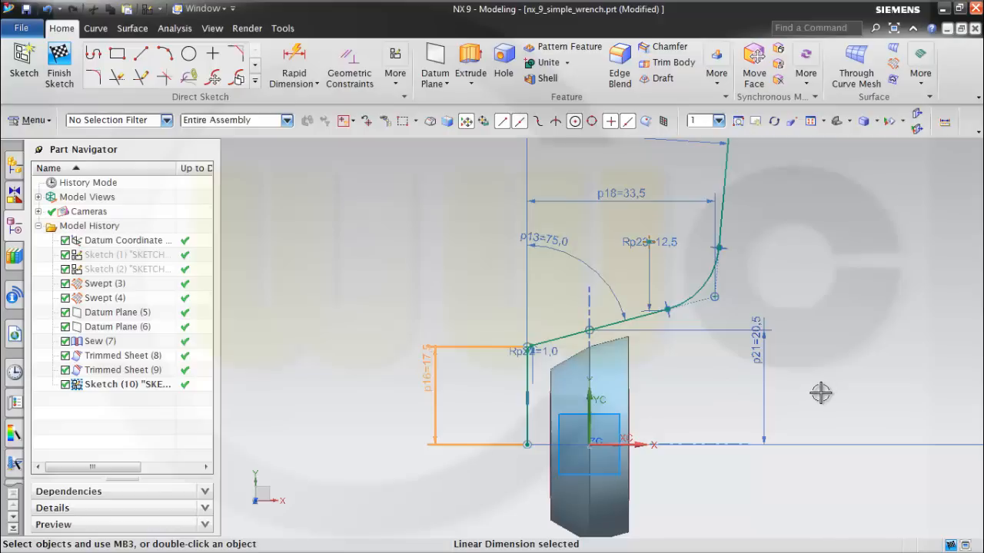
key("Escape")
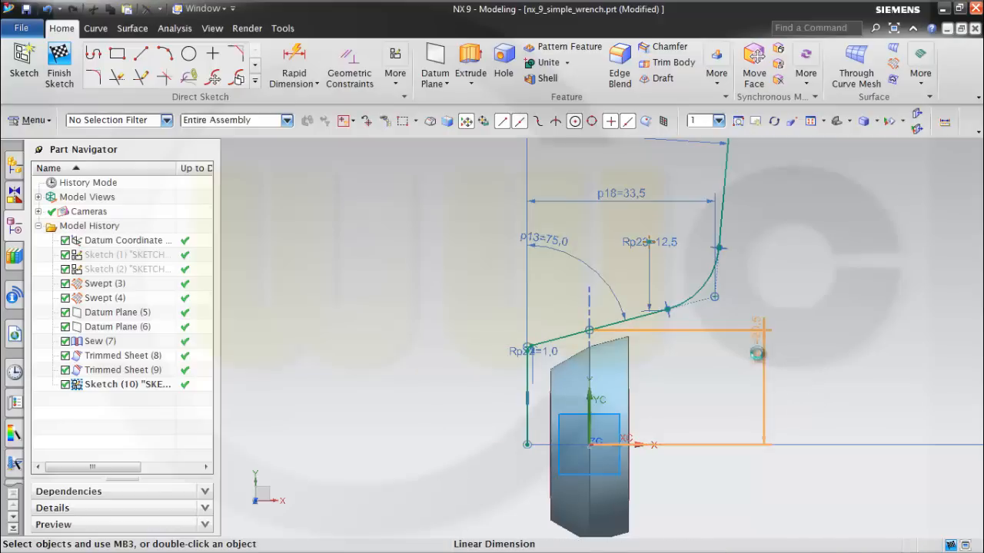
Set the vertical dimension of the point on the lower slanted line to 17.5 mm.
double_click(757, 353)
type("17.5")
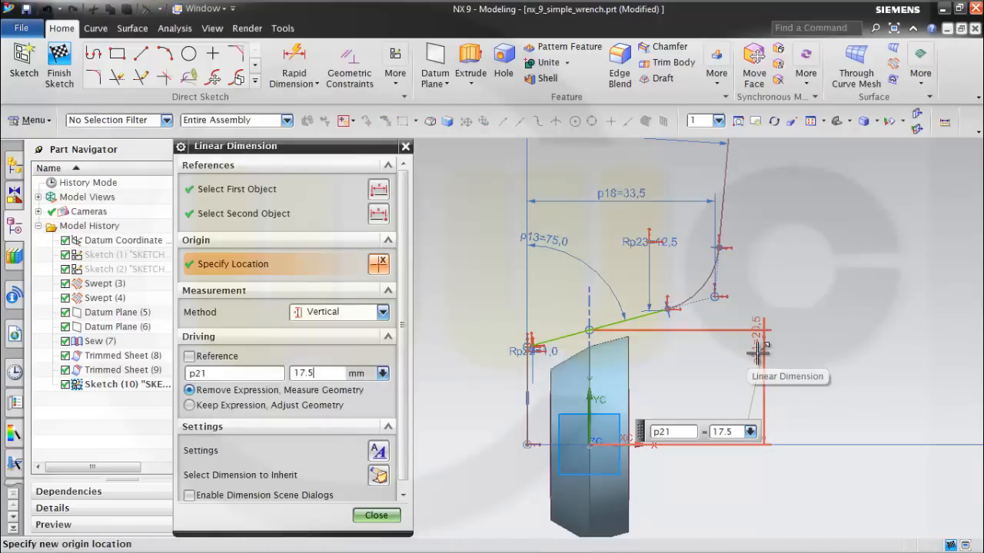
key("Return")
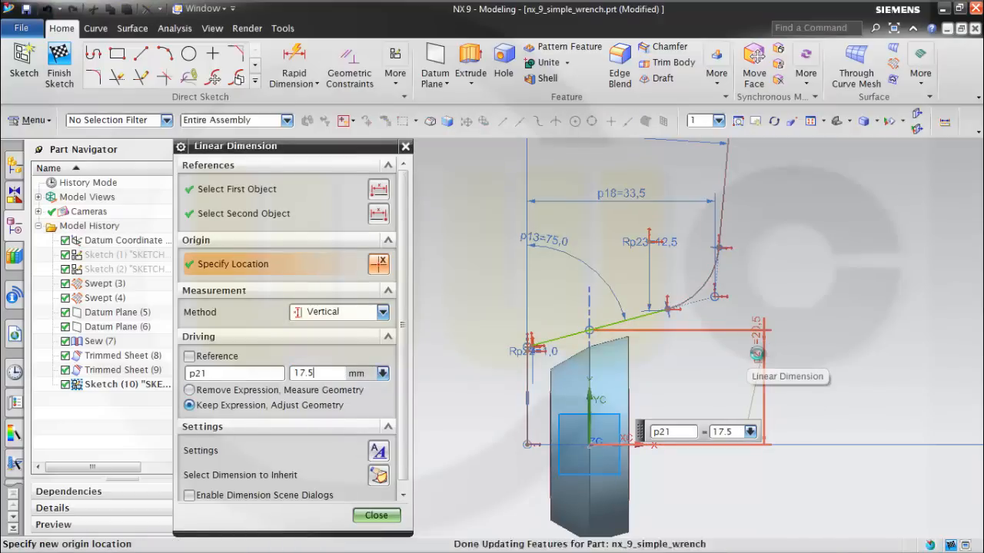
left_click(382, 518)
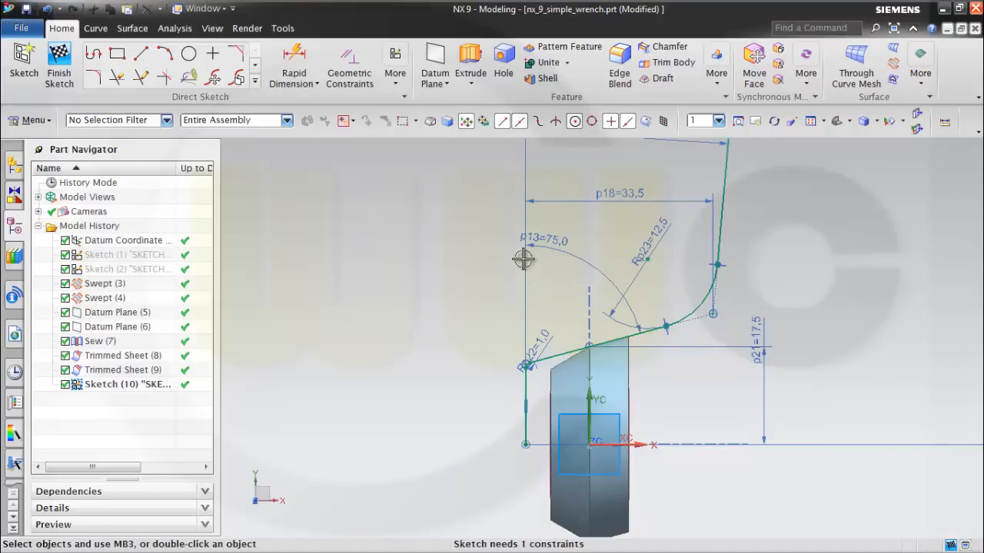
Add a 7 mm horizontal dimension between the short vertical line at the lower end and the sketch origin.
left_click(295, 60)
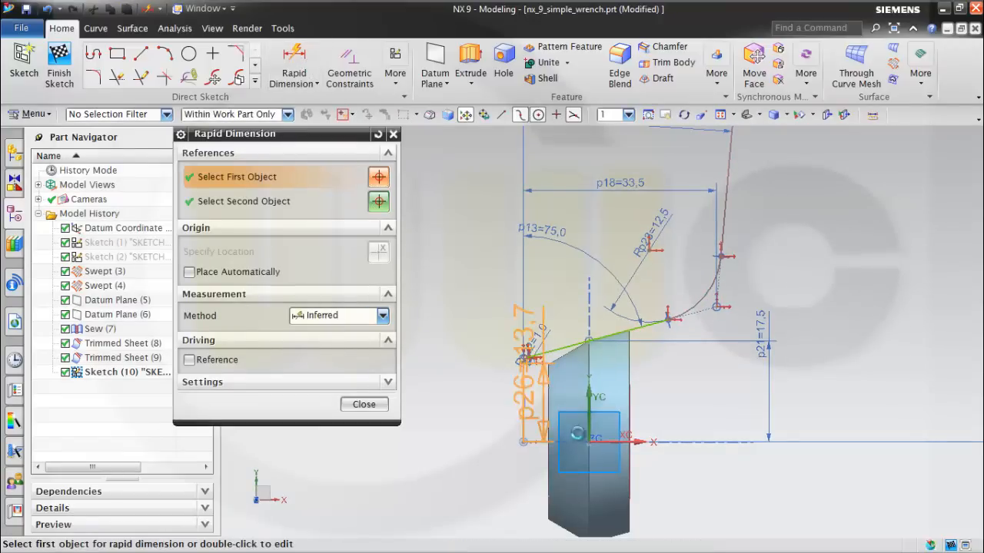
left_click(522, 378)
left_click(589, 441)
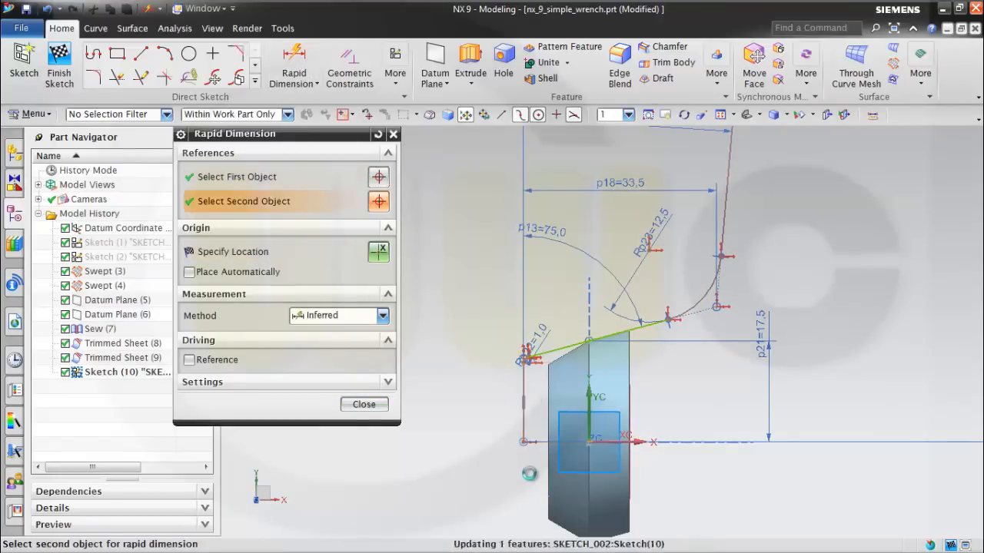
left_click(521, 497)
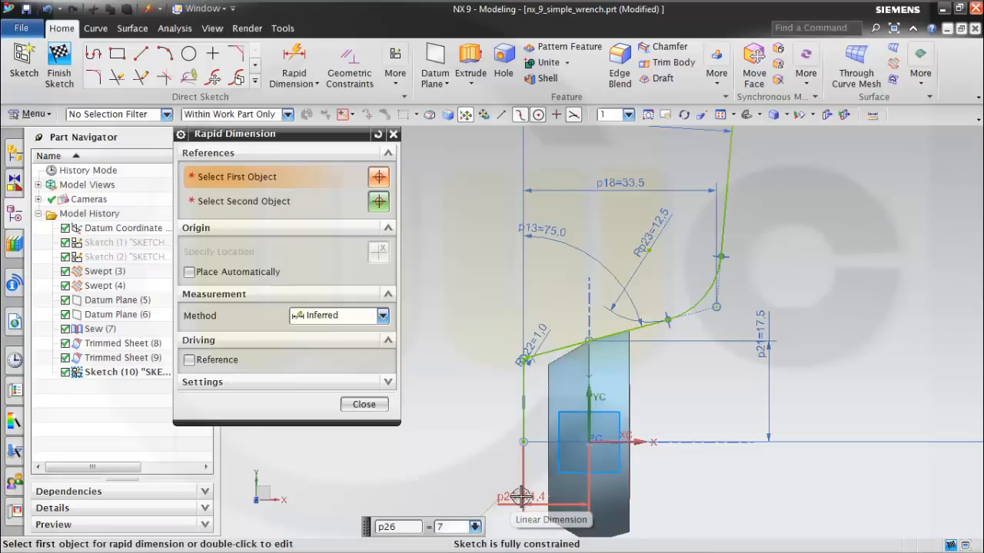
type("7")
key("Return")
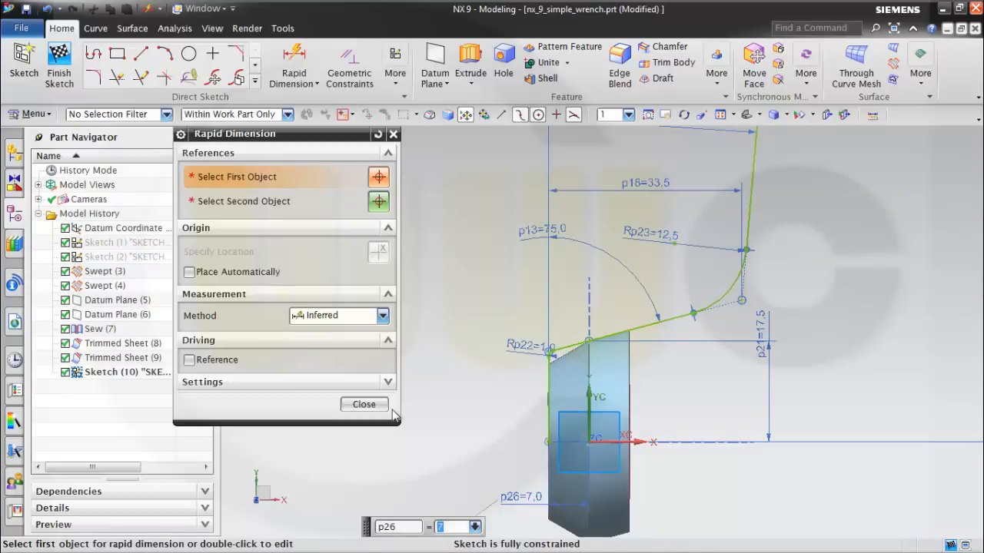
left_click(364, 405)
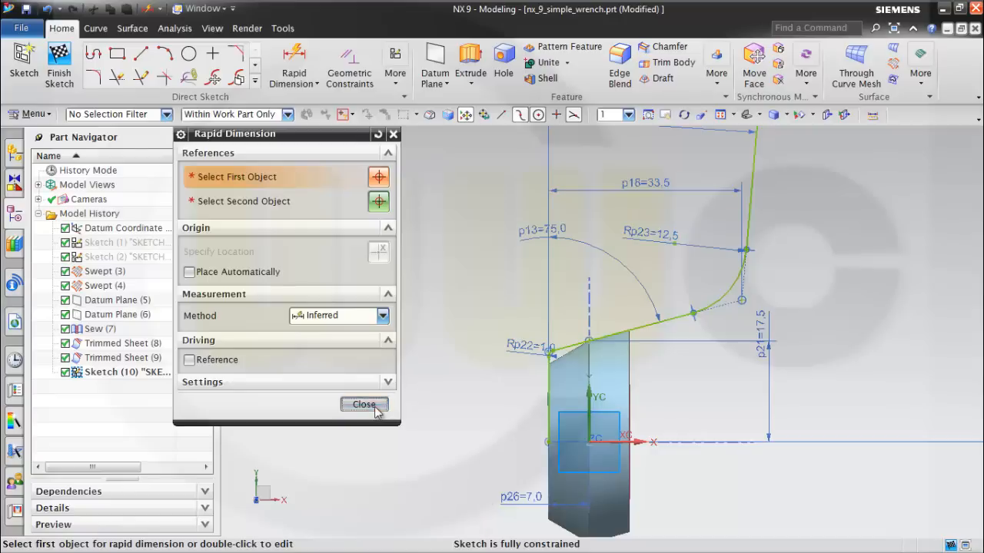
Finish editing the handle profile sketch and return to the model.
middle_click_drag(624, 429, 643, 432)
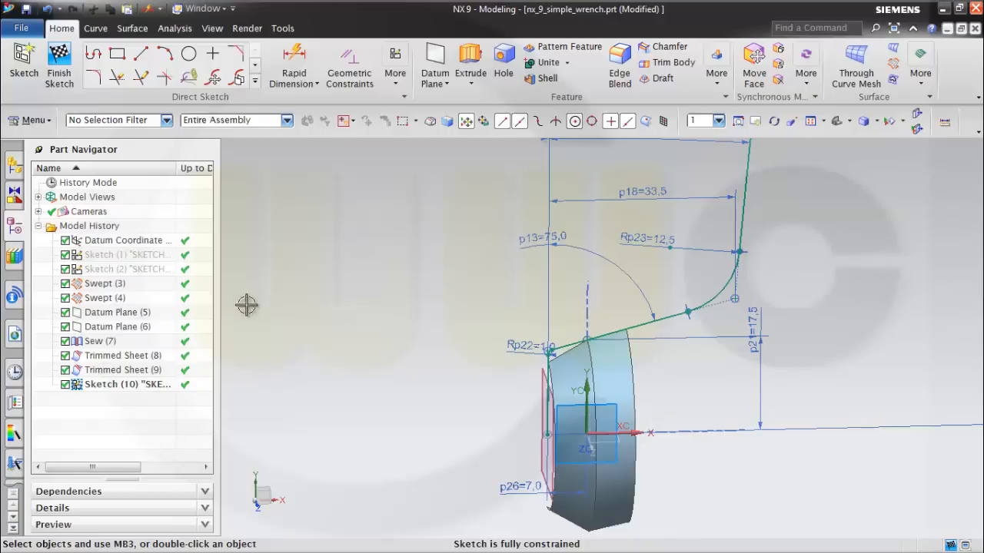
left_click(59, 62)
mouse_move(515, 282)
middle_mouse_down()
mouse_move(492, 276)
mouse_move(505, 285)
middle_mouse_up()
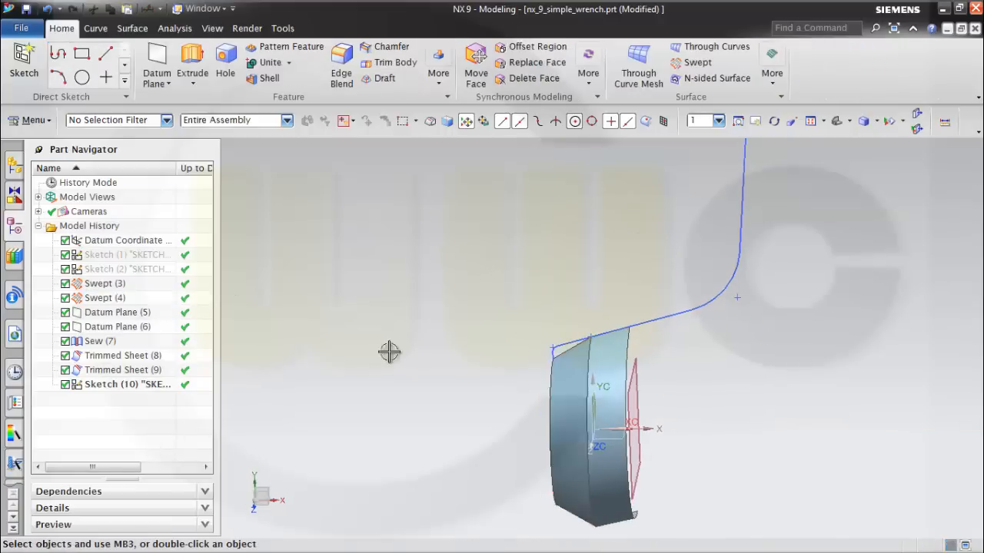
Open the Swept (3) feature for editing and bring up its section orientation angle.
double_click(102, 299)
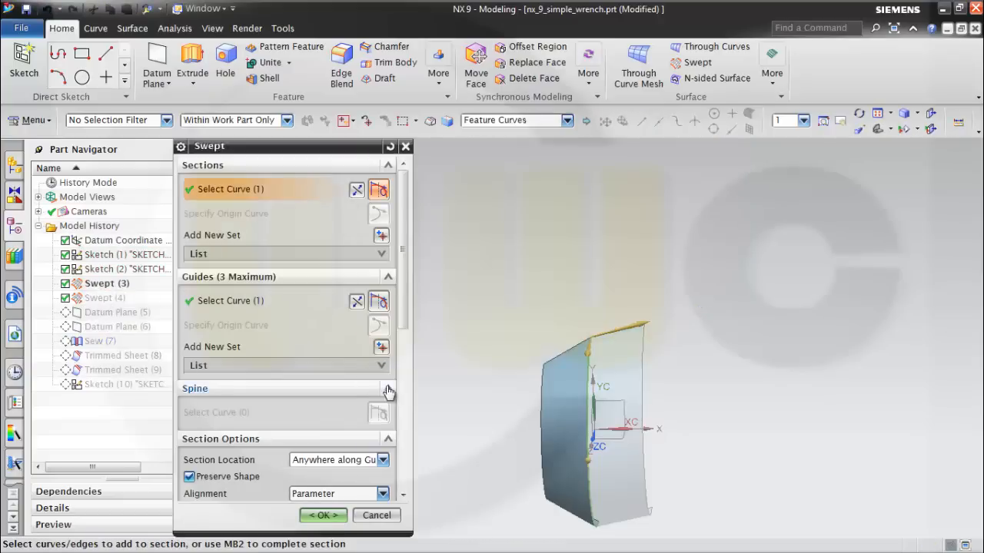
left_click_drag(403, 326, 415, 347)
scroll(419, 416, "down", 2)
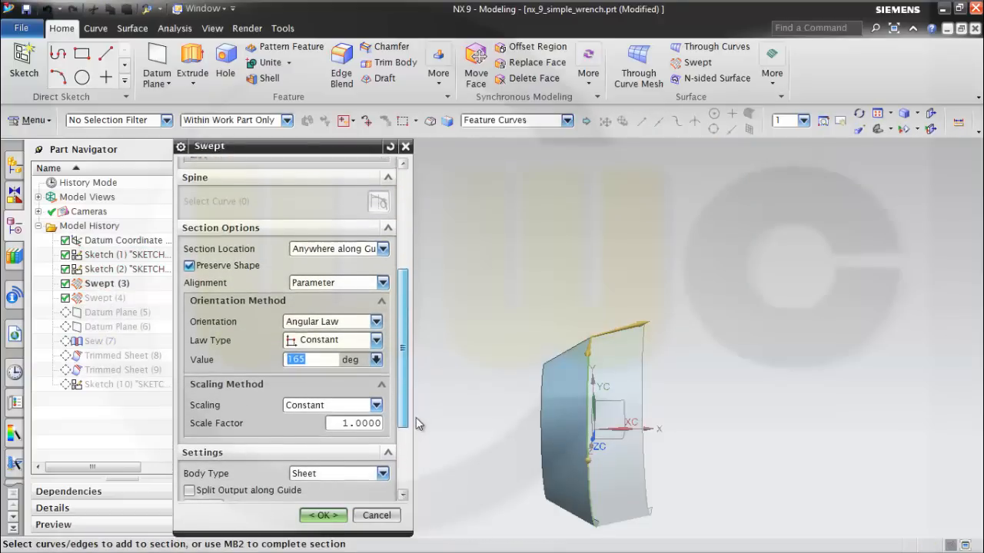
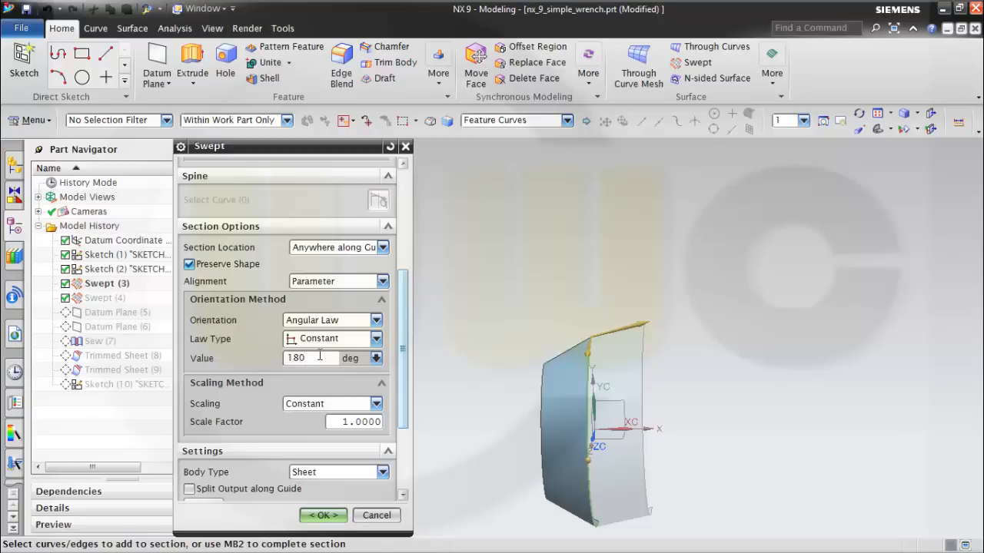
Apply a constant section orientation angle of 180 degrees to Swept (3) and accept the edit.
key("Tab")
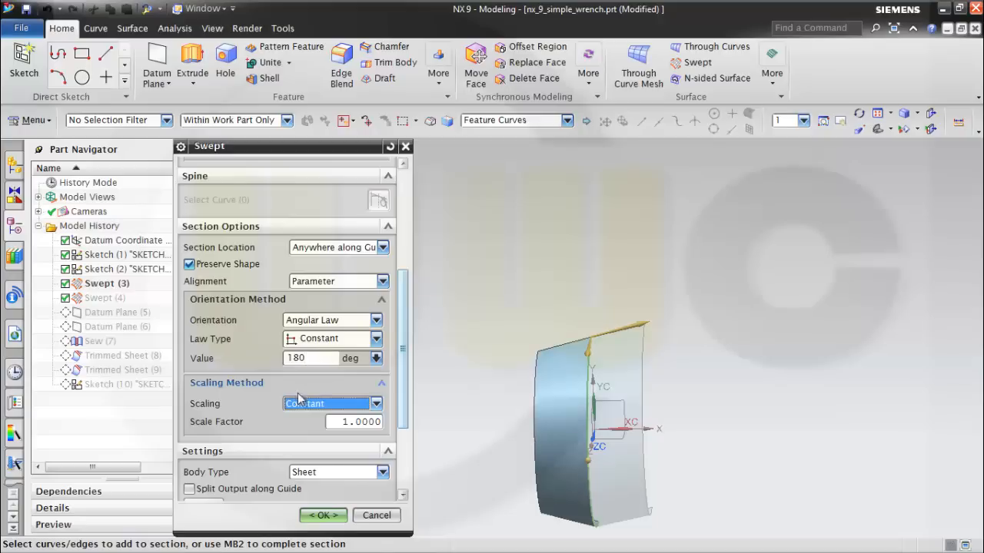
left_click(321, 516)
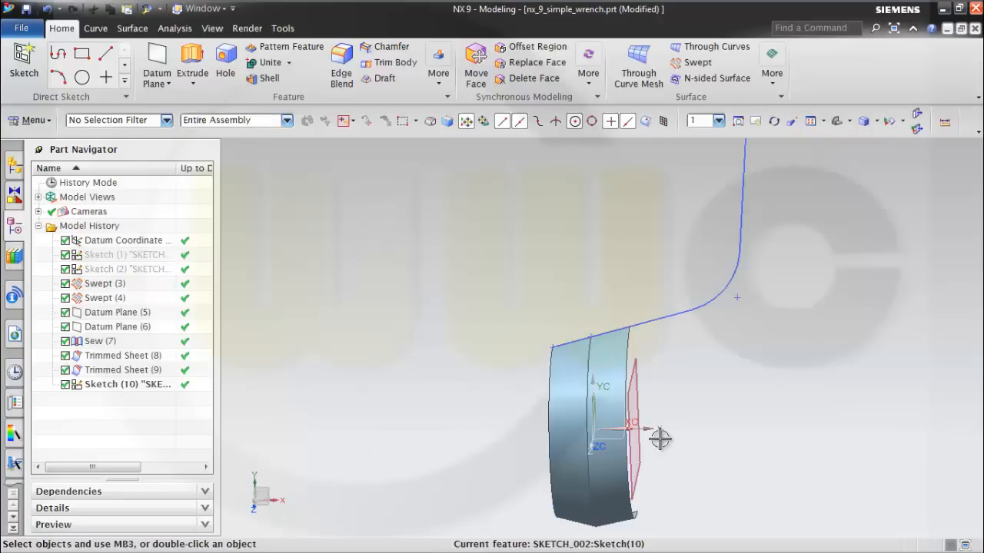
mouse_move(656, 438)
middle_mouse_down()
mouse_move(653, 417)
mouse_move(671, 457)
mouse_move(674, 448)
mouse_move(655, 444)
middle_mouse_up()
scroll(670, 457, "down", 3)
scroll(276, 398, "up", 1)
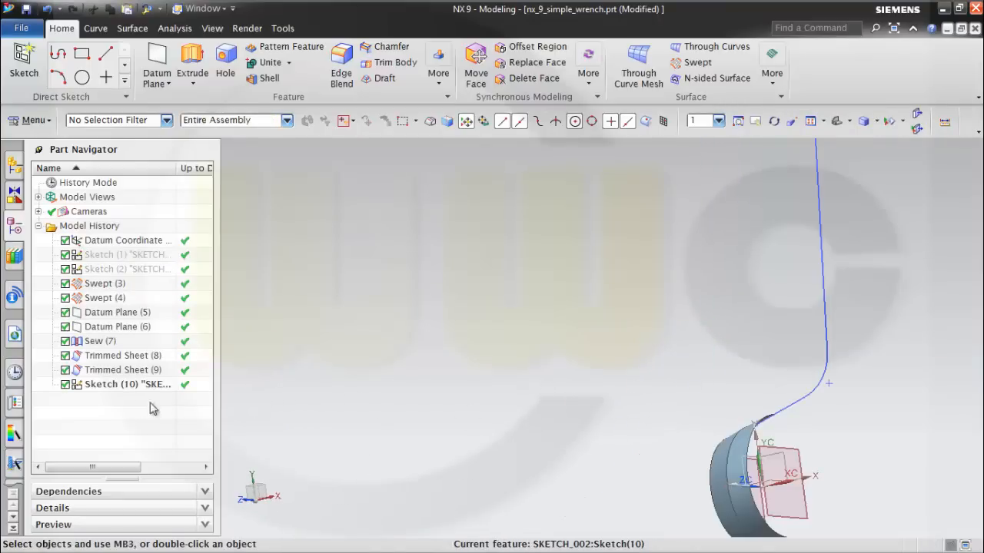
Copy Sketch (10) with the handle profile, paste it in the same place, and hide the original sketch.
right_click(109, 391)
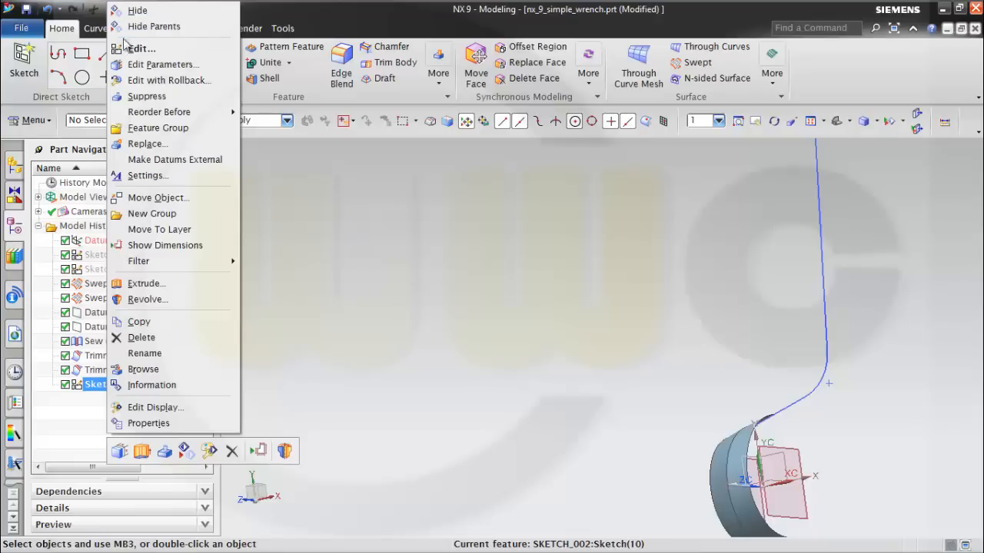
left_click(153, 327)
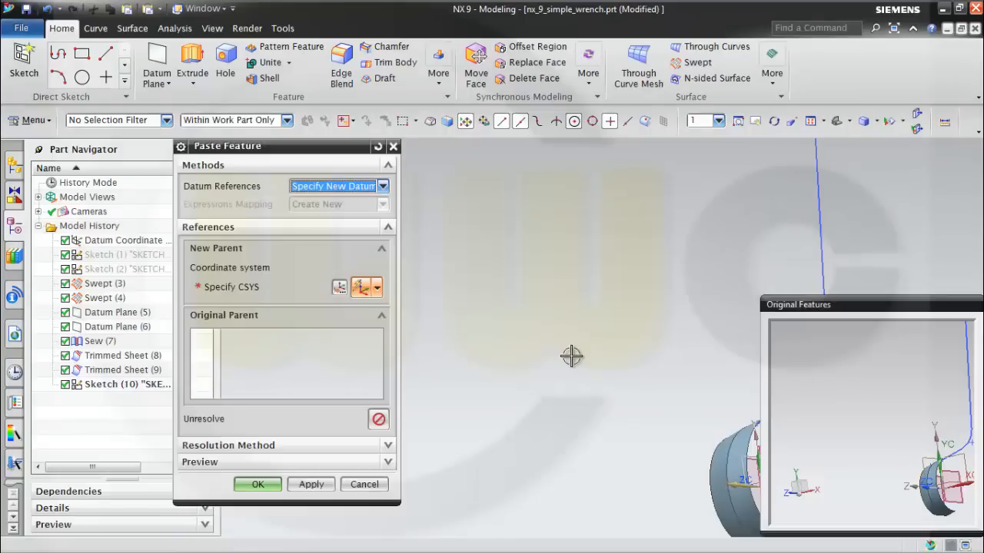
left_click(258, 484)
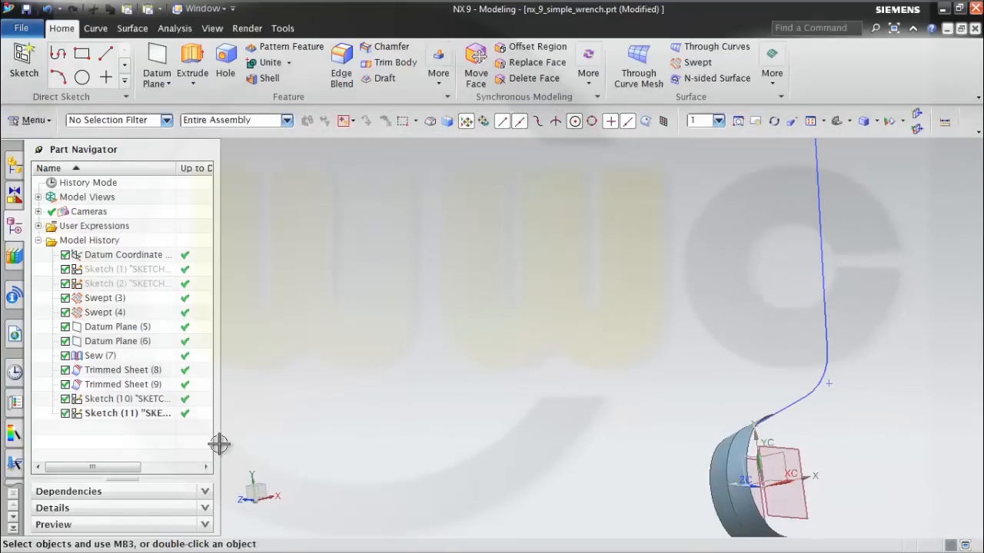
right_click(103, 401)
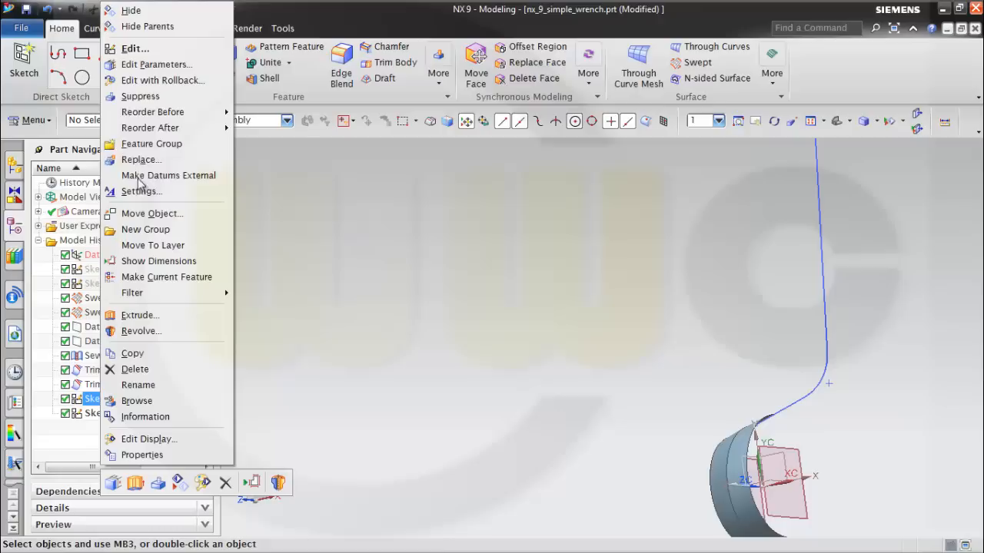
left_click(131, 24)
Open the copied handle sketch for editing and convert its short vertical line and slanted line at the upper end to reference.
middle_click_drag(611, 347, 576, 343)
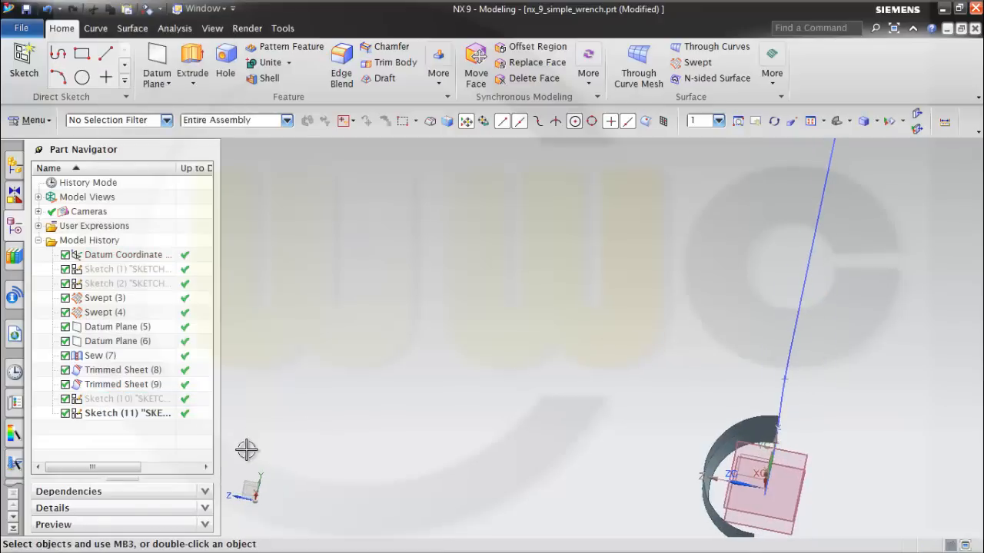
double_click(112, 414)
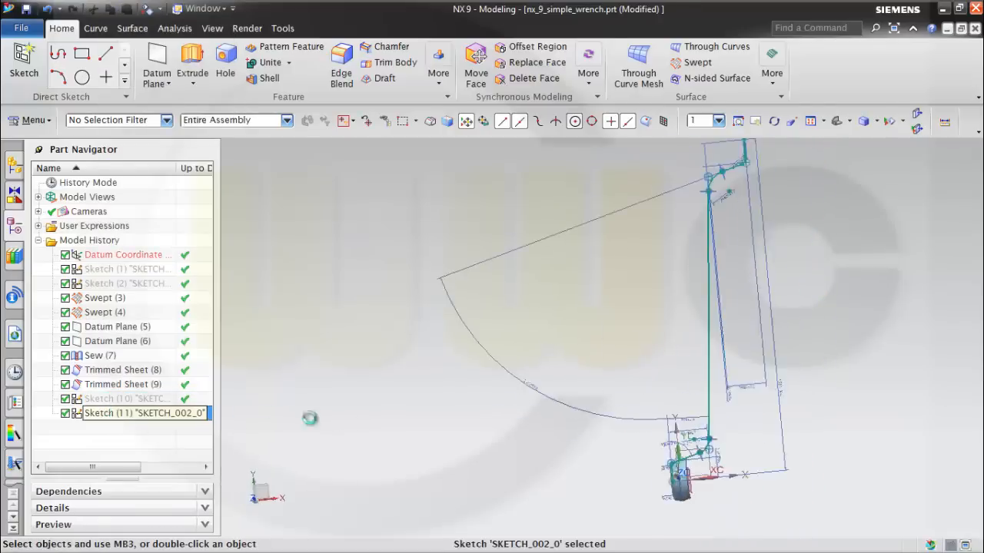
scroll(767, 211, "up", 4)
scroll(727, 186, "up", 2)
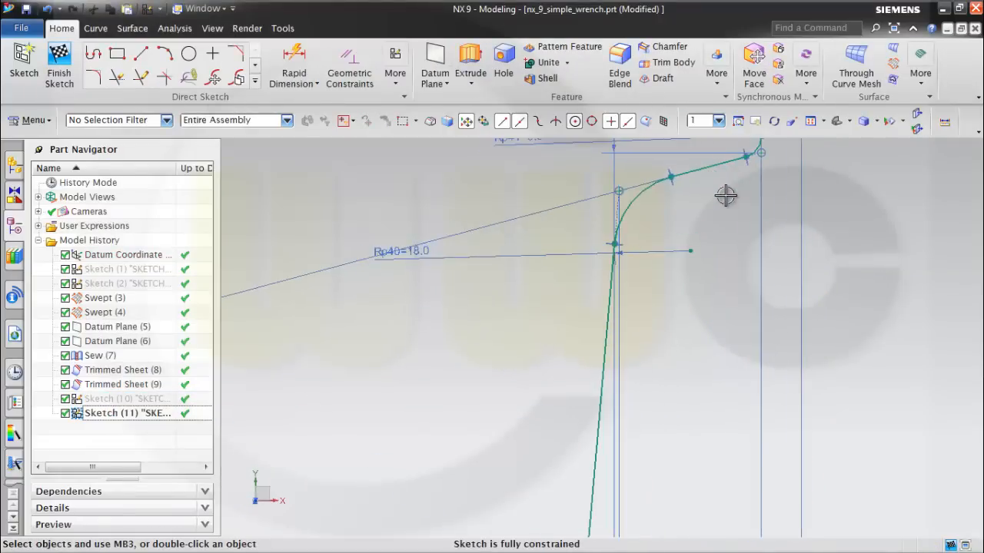
middle_click_drag(727, 224, 680, 378, "shift")
scroll(727, 292, "up", 1)
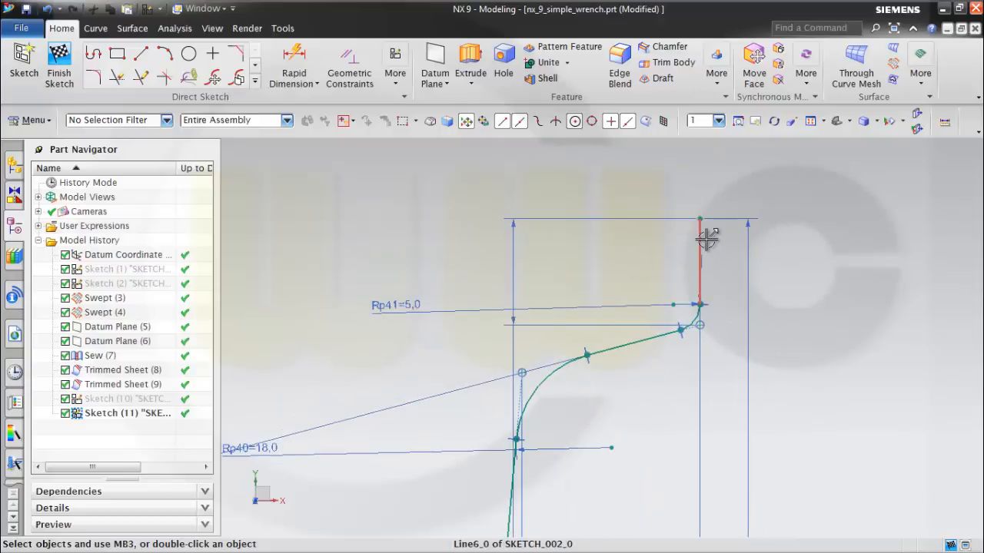
left_click(706, 239)
left_click(744, 198)
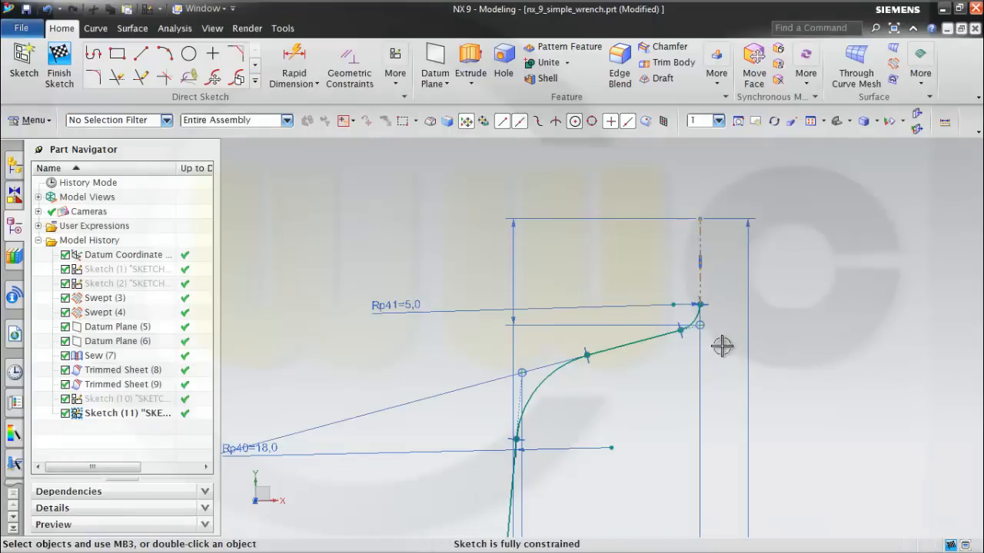
scroll(720, 345, "up", 1)
left_click(633, 338)
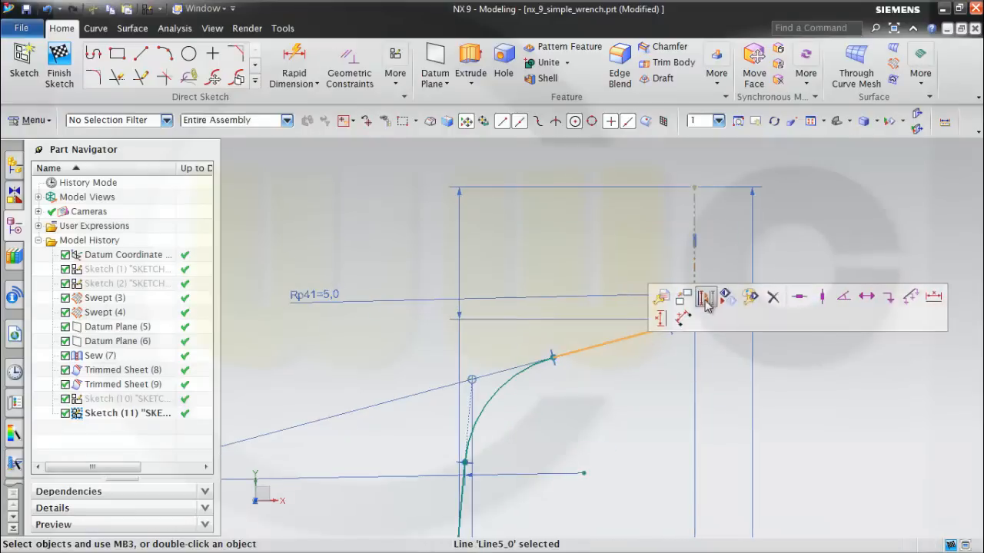
left_click(706, 299)
Convert the 5 mm and 18 mm fillet arcs at the upper end of the profile to reference.
scroll(710, 336, "up", 4)
scroll(697, 315, "up", 2)
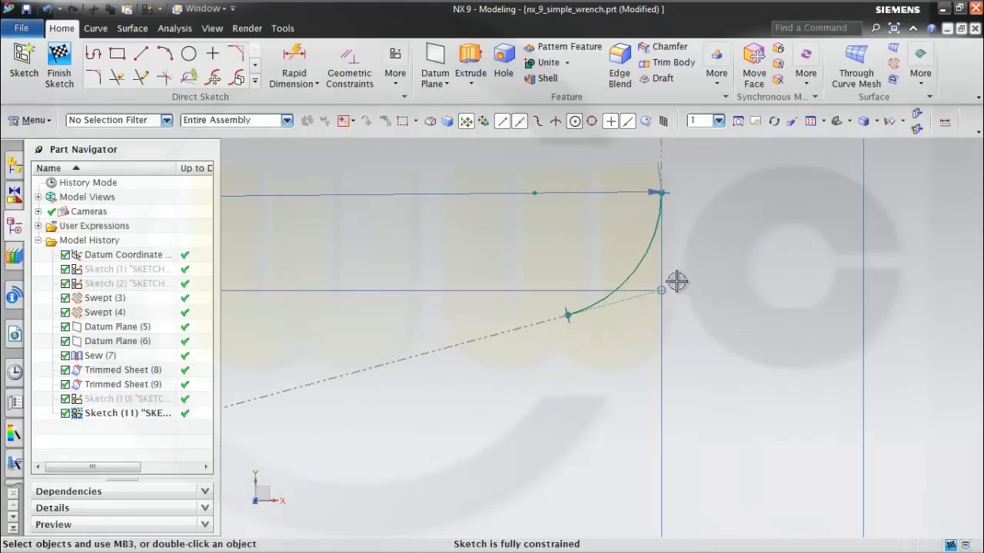
left_click(642, 261)
left_click(703, 281)
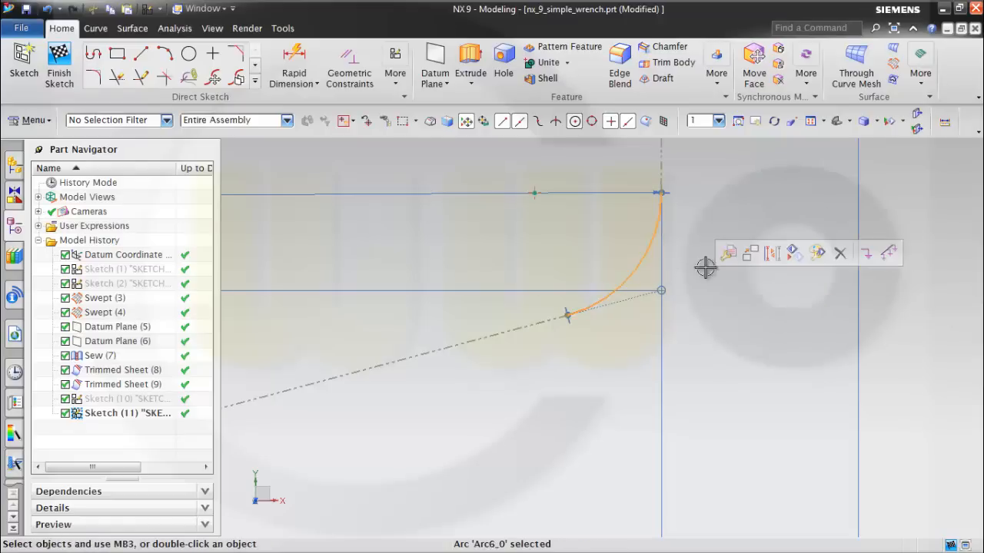
left_click(772, 253)
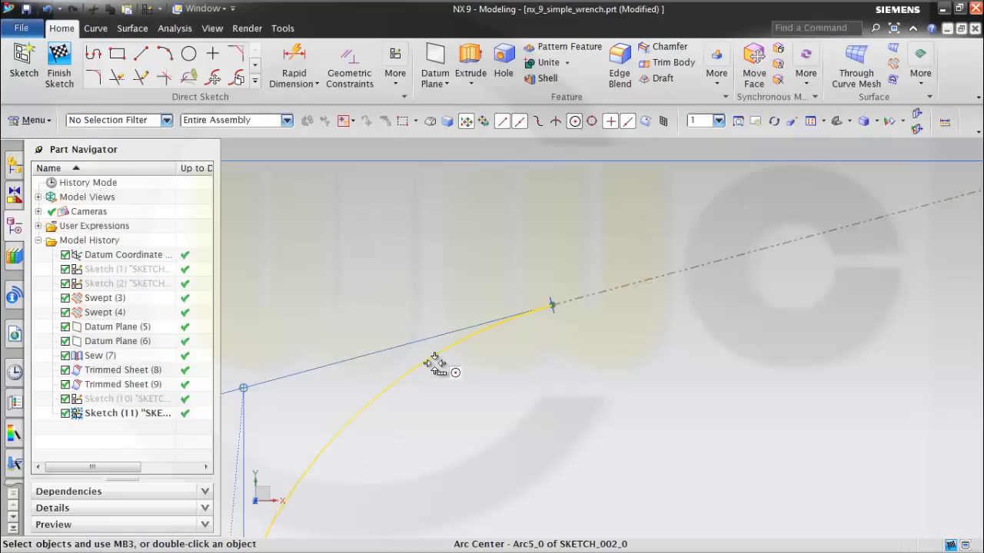
left_click(435, 363)
left_click(519, 388)
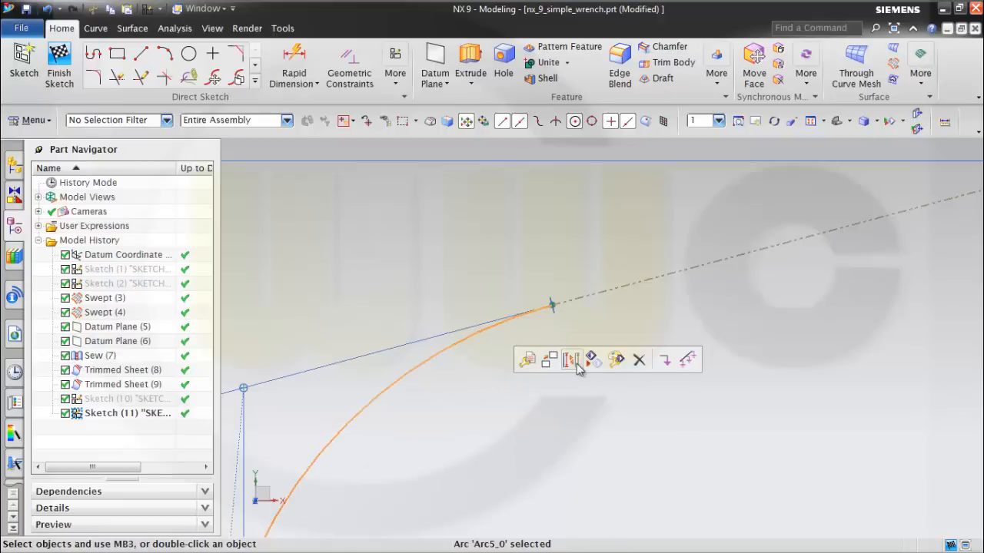
left_click(570, 360)
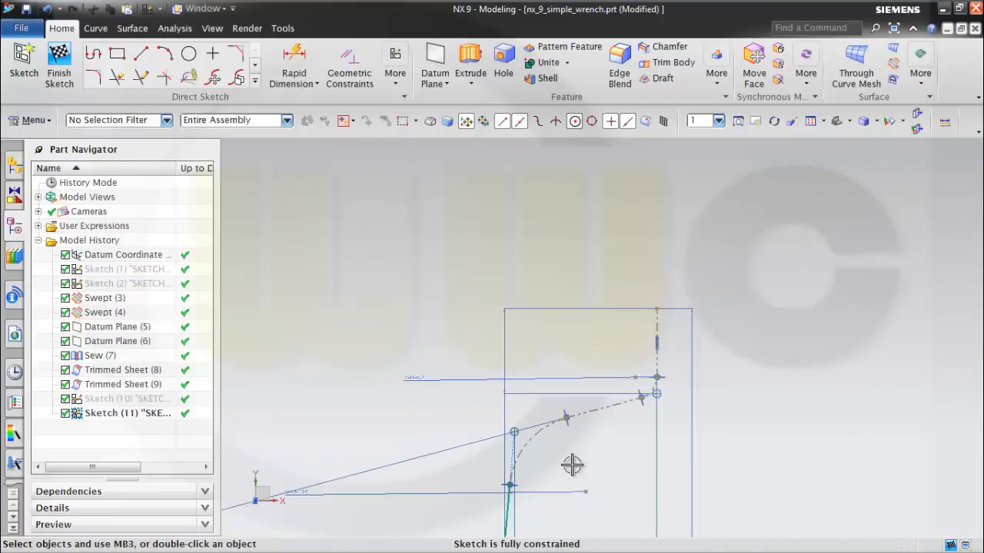
Convert the 12.5 mm fillet arc near the lower end of the profile to reference.
middle_click_drag(622, 318, 675, 183, "shift")
mouse_move(648, 463)
middle_mouse_down("shift")
mouse_move(658, 246)
mouse_move(695, 146)
middle_mouse_up("shift")
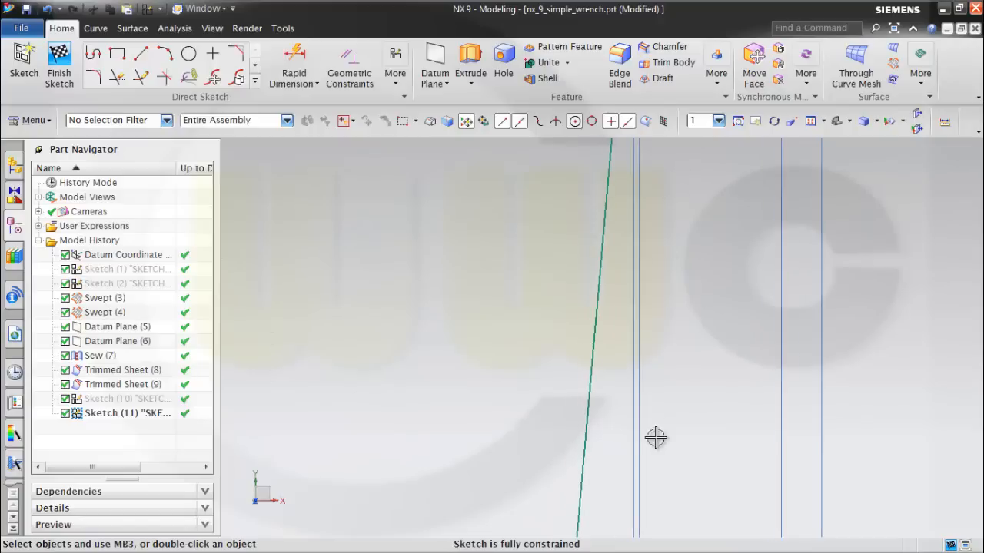
mouse_move(689, 494)
middle_mouse_down("shift")
mouse_move(745, 111)
mouse_move(740, 91)
middle_mouse_up("shift")
right_click(740, 91)
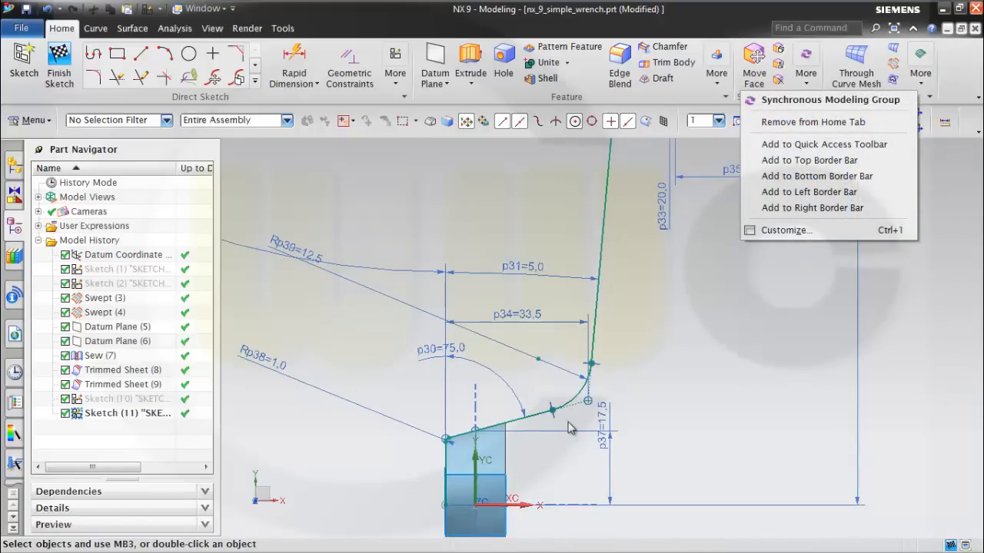
left_click(666, 388)
scroll(623, 395, "up", 5)
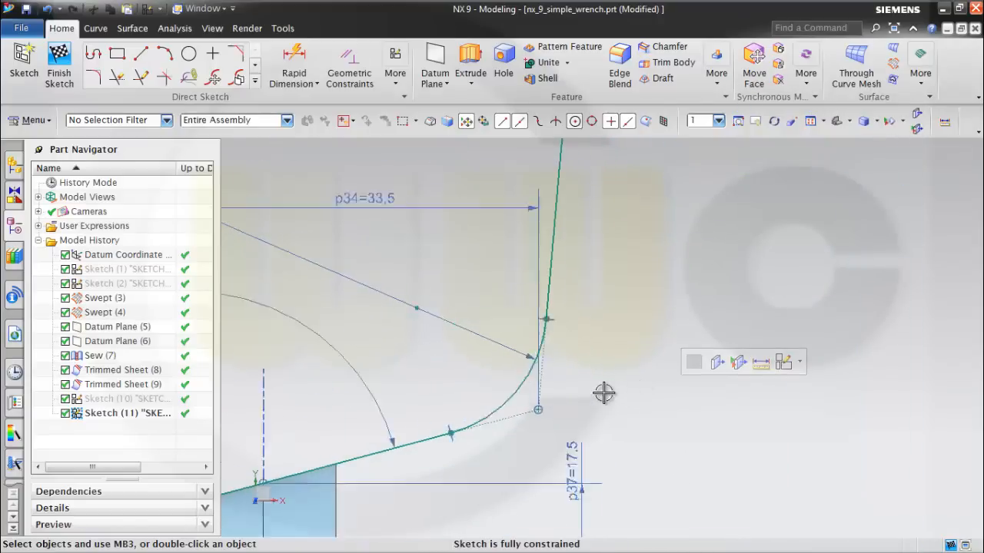
left_click(494, 394)
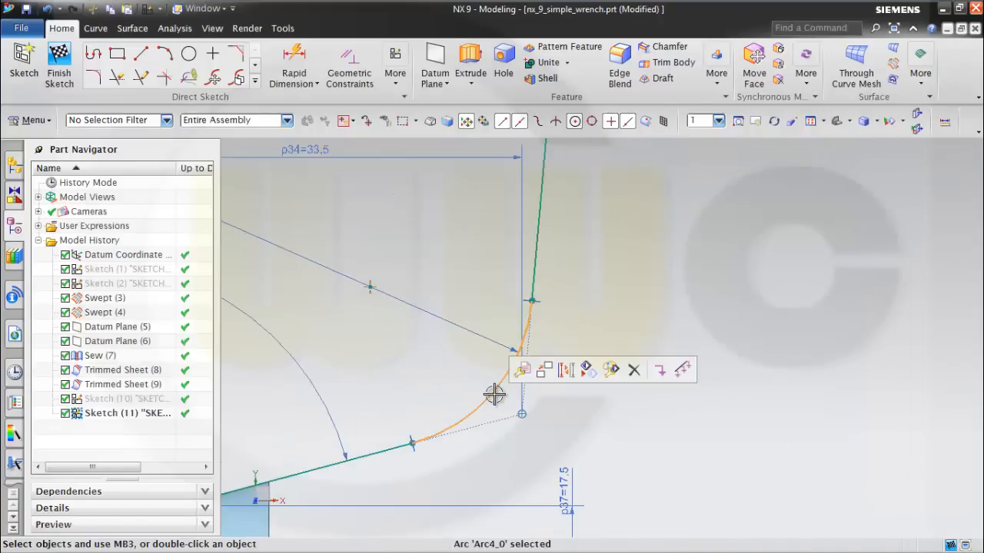
left_click(566, 369)
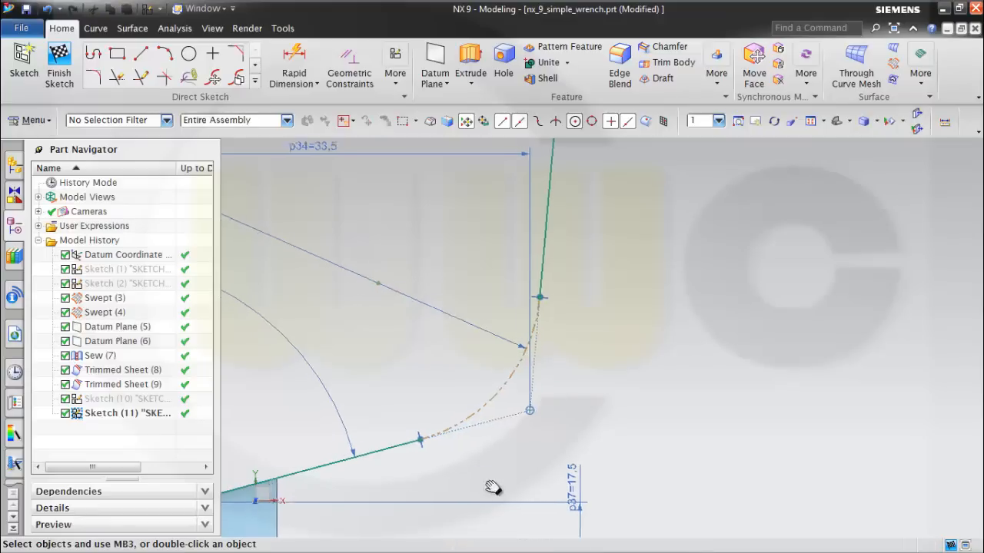
Convert the lower slanted line and the 1 mm fillet arc at its outer end to reference.
middle_click_drag(492, 488, 701, 300, "shift")
left_click(612, 268)
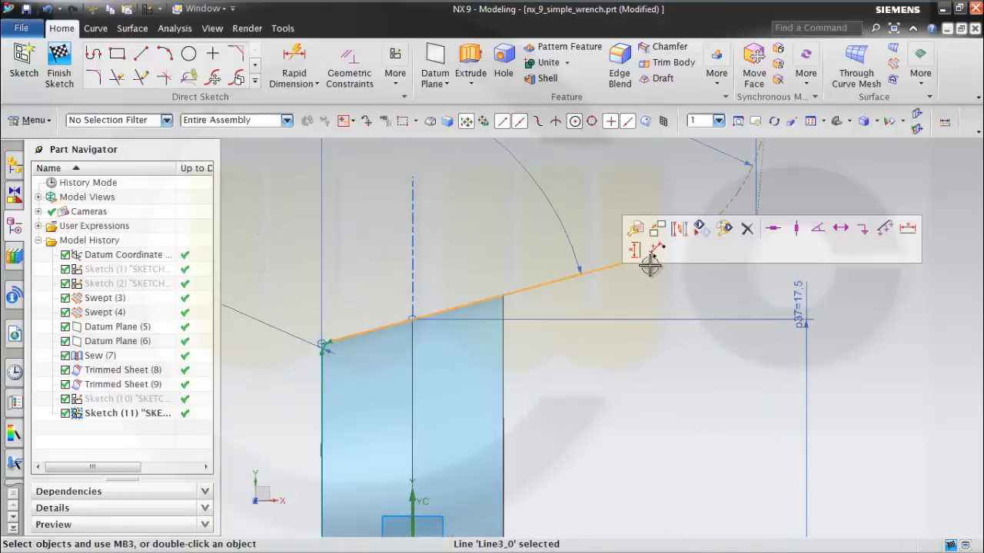
left_click(680, 237)
scroll(336, 404, "up", 4)
scroll(342, 320, "up", 1)
middle_click_drag(341, 320, 607, 378, "shift")
scroll(591, 327, "up", 2)
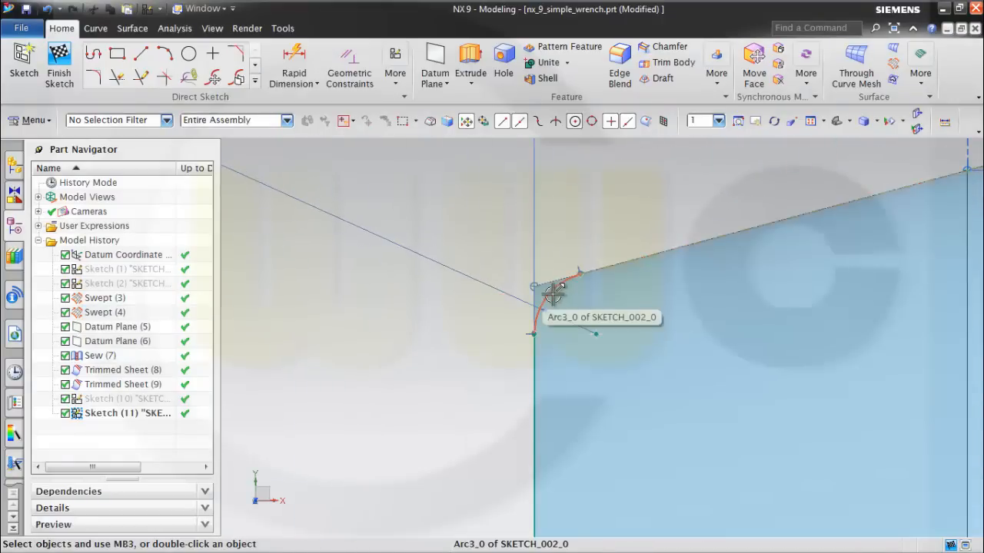
left_click(552, 294)
left_click(626, 269)
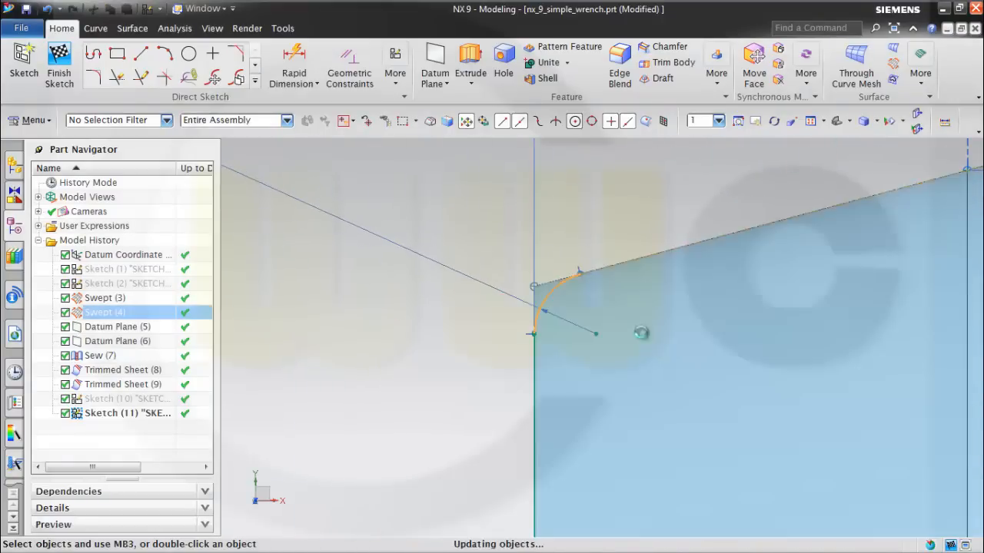
Convert the short vertical line at the lower end to reference and finish the sketch.
middle_click_drag(653, 367, 675, 227, "shift")
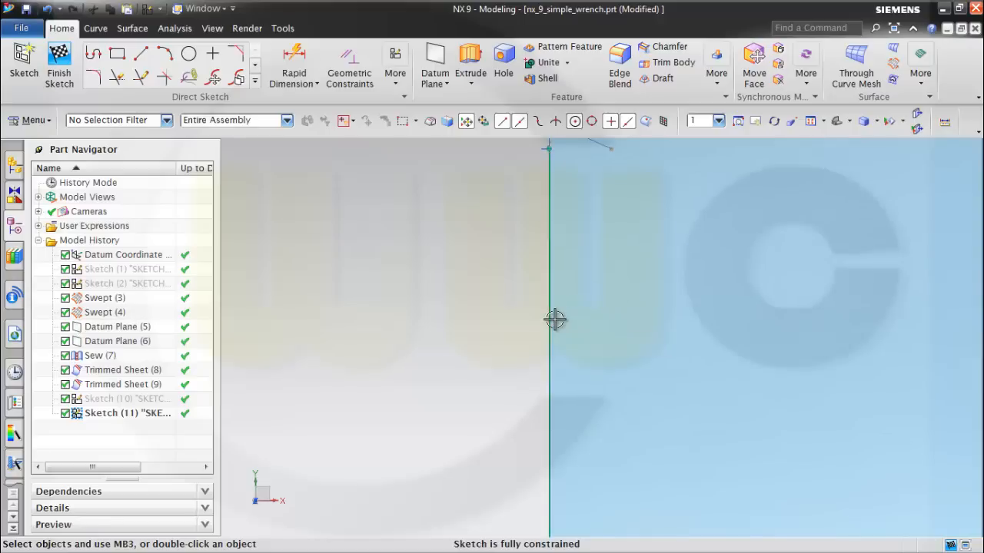
left_click(557, 316)
left_click(628, 278)
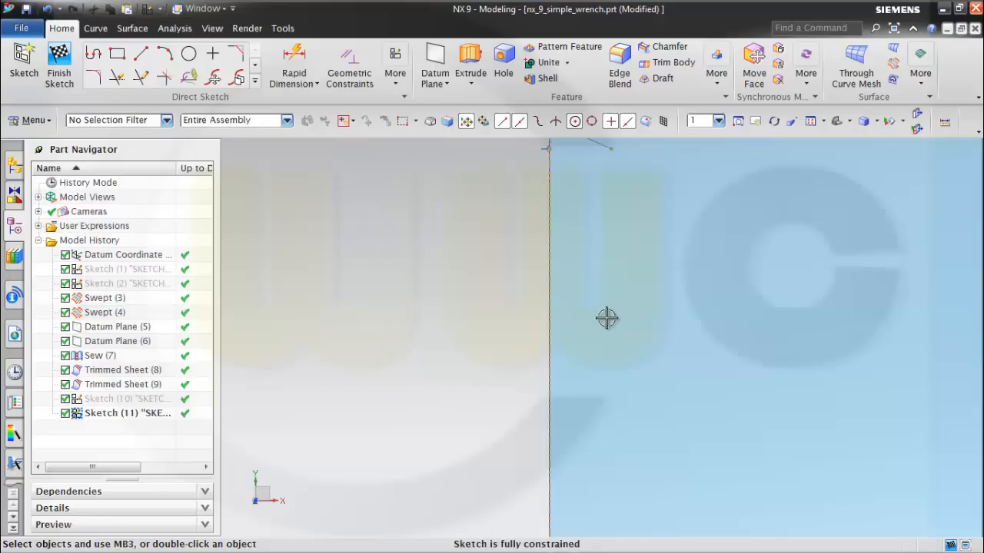
scroll(485, 325, "down", 3)
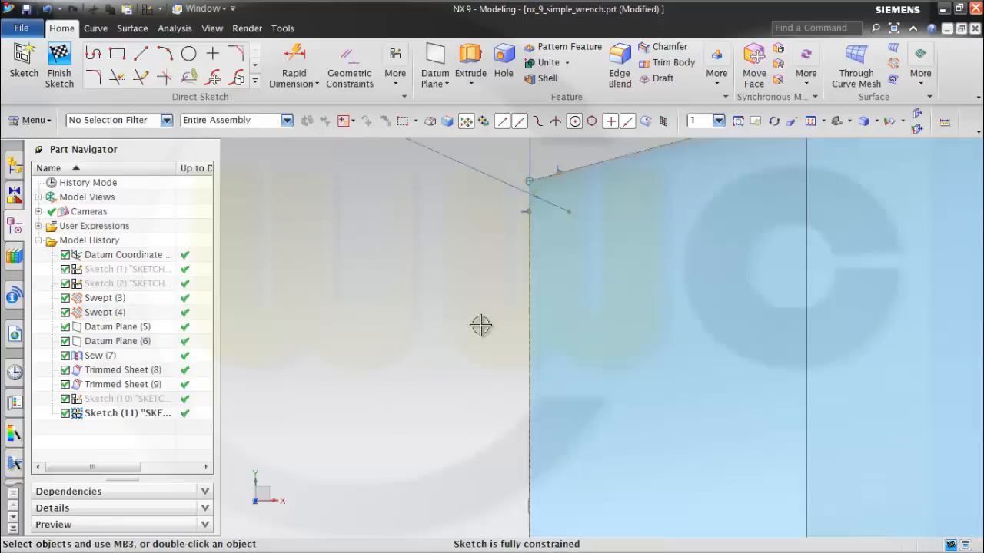
left_click(60, 68)
Extrude the remaining long handle line from 0 to 4 mm along ZC as a sheet body.
mouse_move(571, 290)
middle_mouse_down()
mouse_move(764, 356)
mouse_move(706, 351)
mouse_move(708, 338)
middle_mouse_up()
scroll(862, 275, "down", 3)
middle_click_drag(863, 274, 678, 494, "shift")
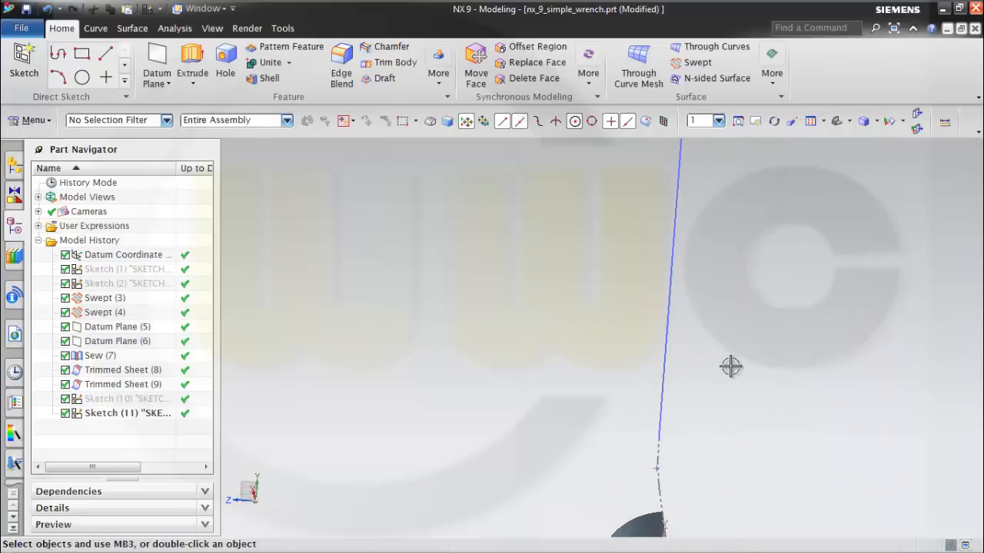
scroll(730, 365, "down", 2)
left_click(192, 60)
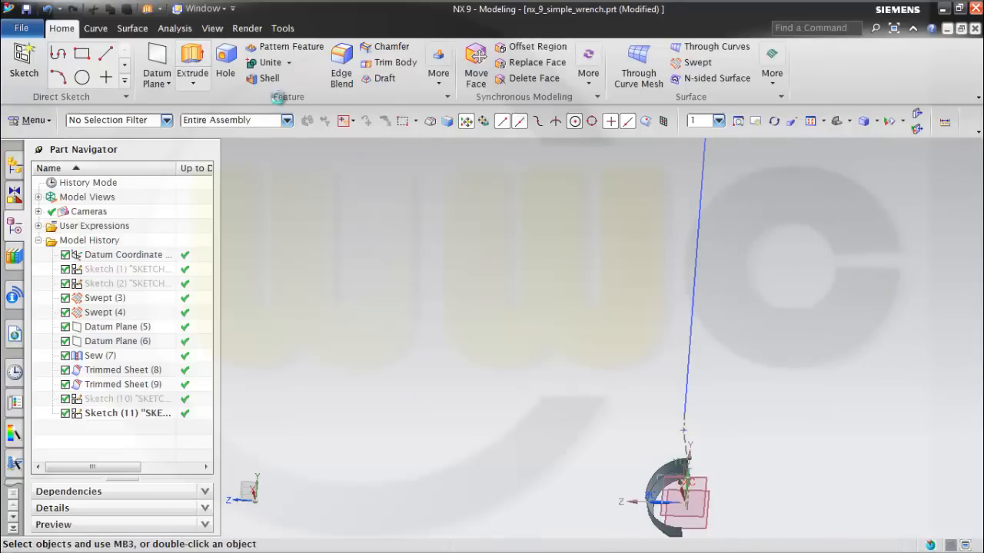
left_click(701, 291)
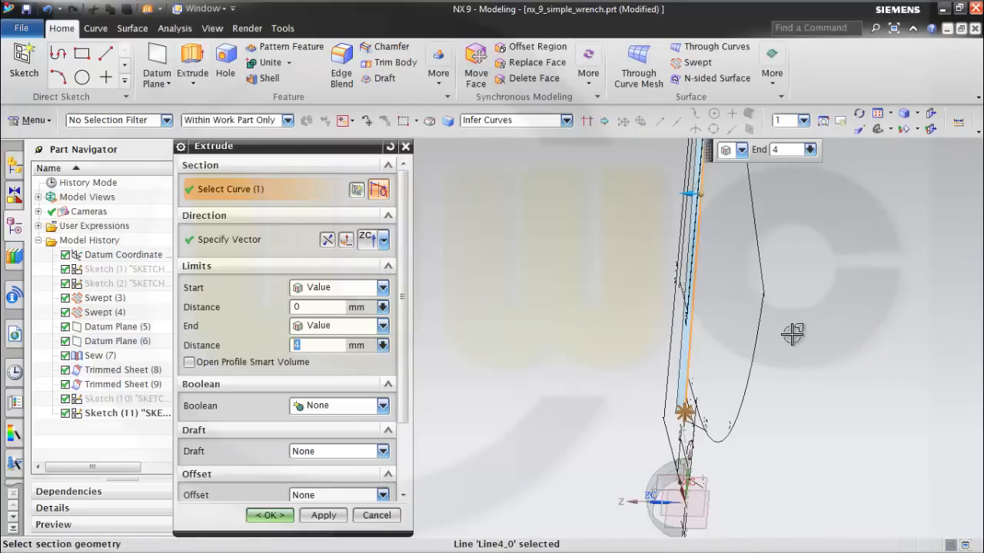
middle_click_drag(716, 365, 712, 340)
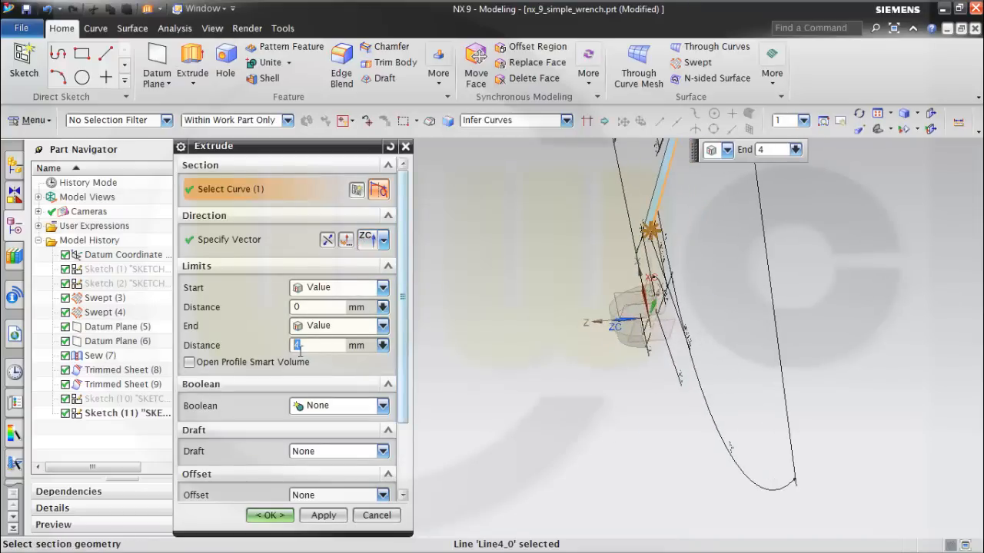
scroll(405, 427, "down", 3)
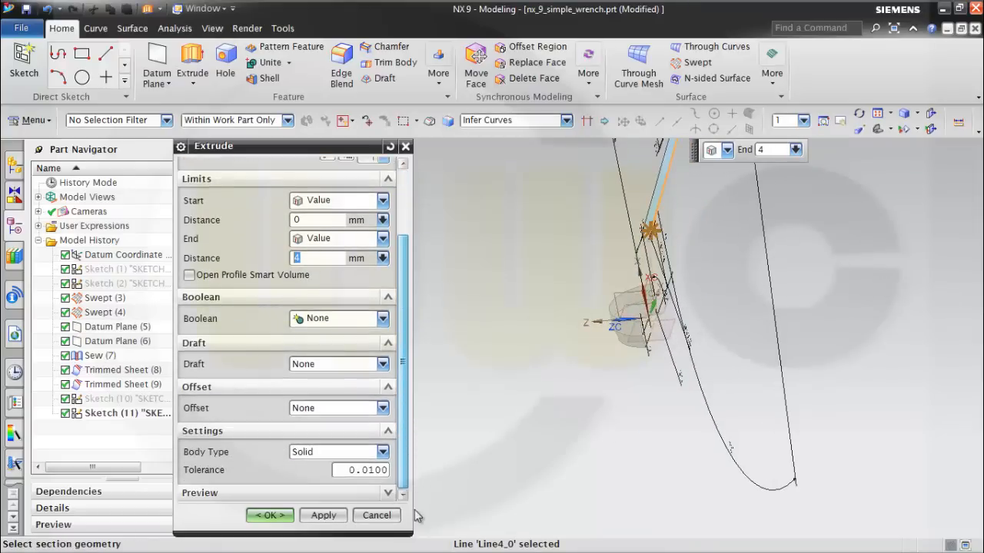
left_click(382, 453)
left_click(303, 478)
left_click(273, 516)
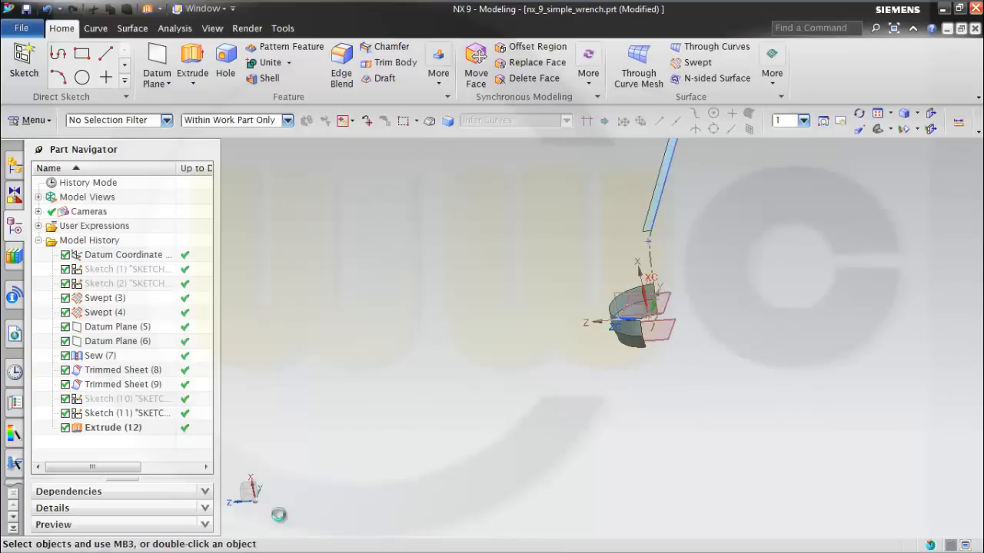
Start a circular Radius Angle Arc section surface with the extruded handle strip's free long edge as start guide and the strip as start face.
scroll(542, 382, "down", 3)
scroll(667, 199, "up", 2)
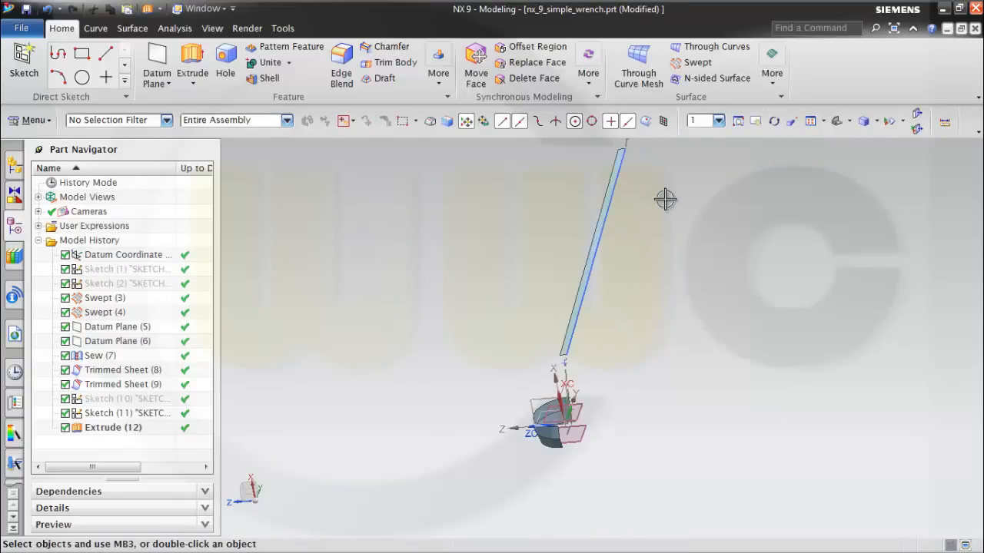
scroll(663, 234, "up", 2)
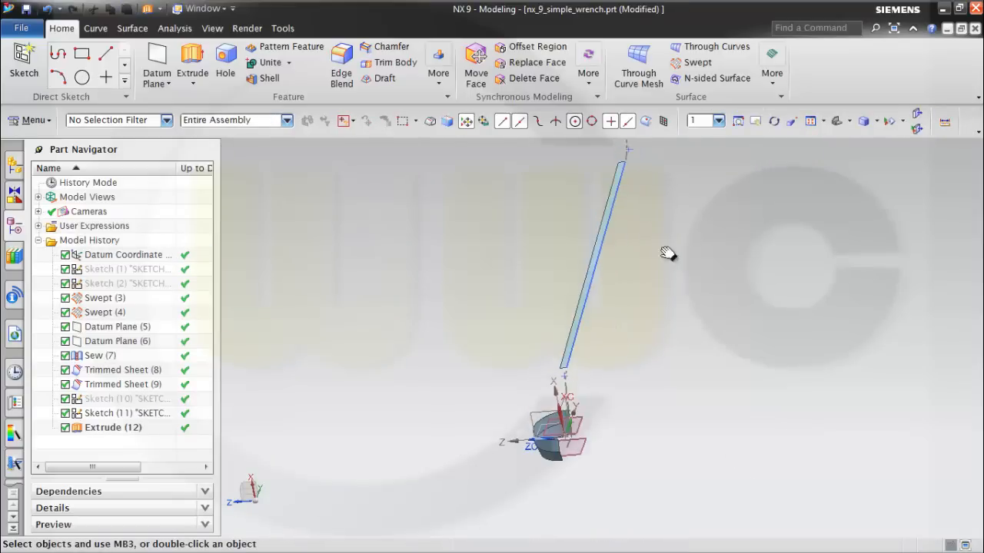
scroll(516, 280, "up", 1)
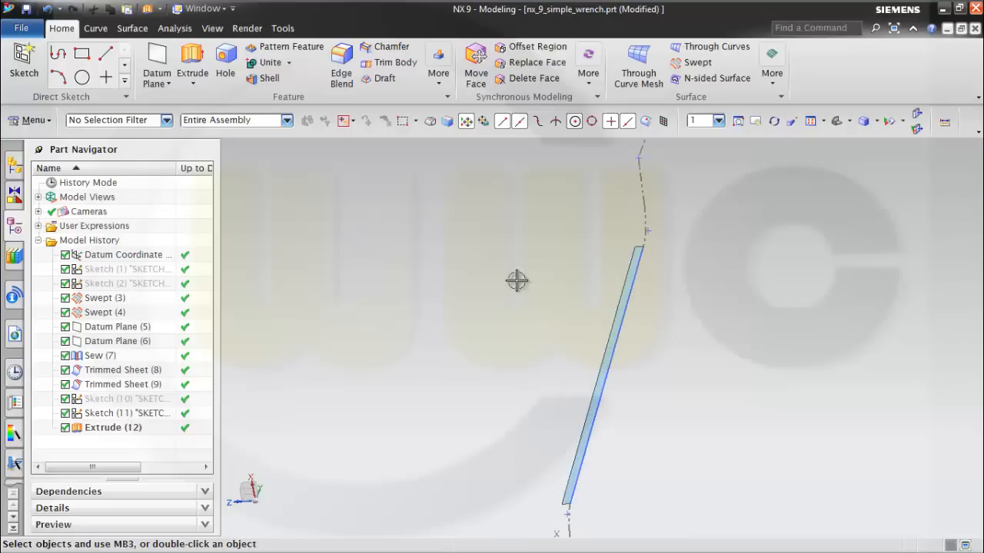
left_click(132, 28)
left_click(387, 84)
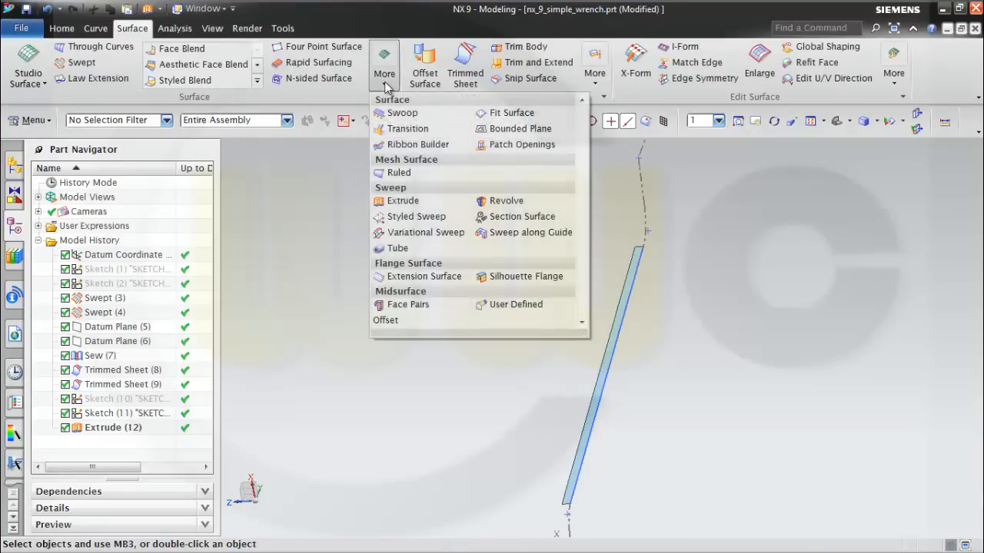
left_click(516, 216)
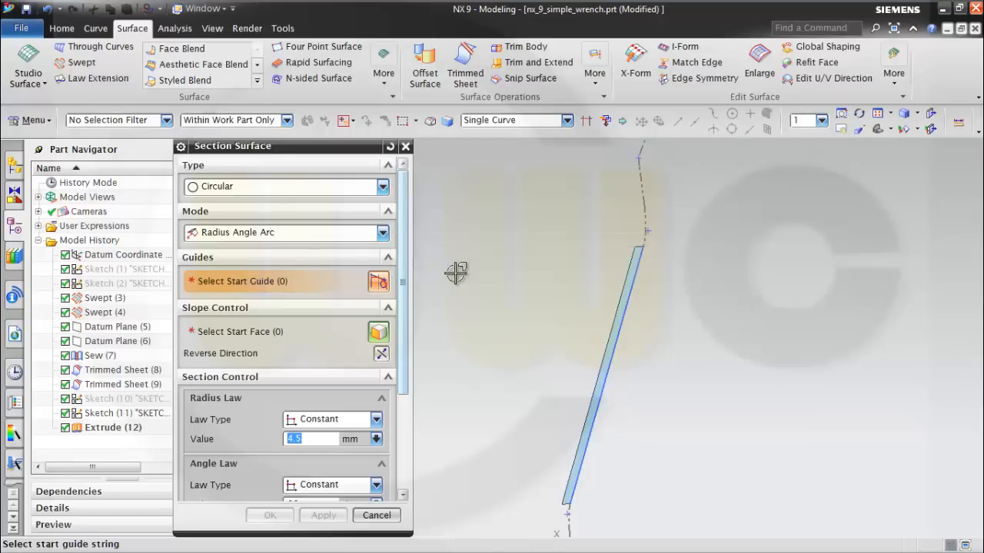
scroll(588, 354, "down", 1)
left_click(610, 361)
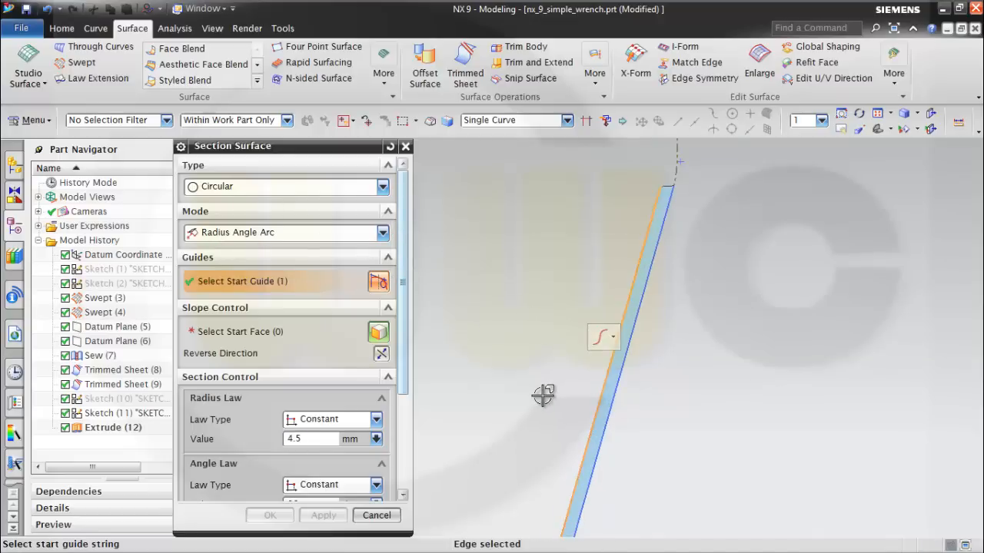
left_click(274, 331)
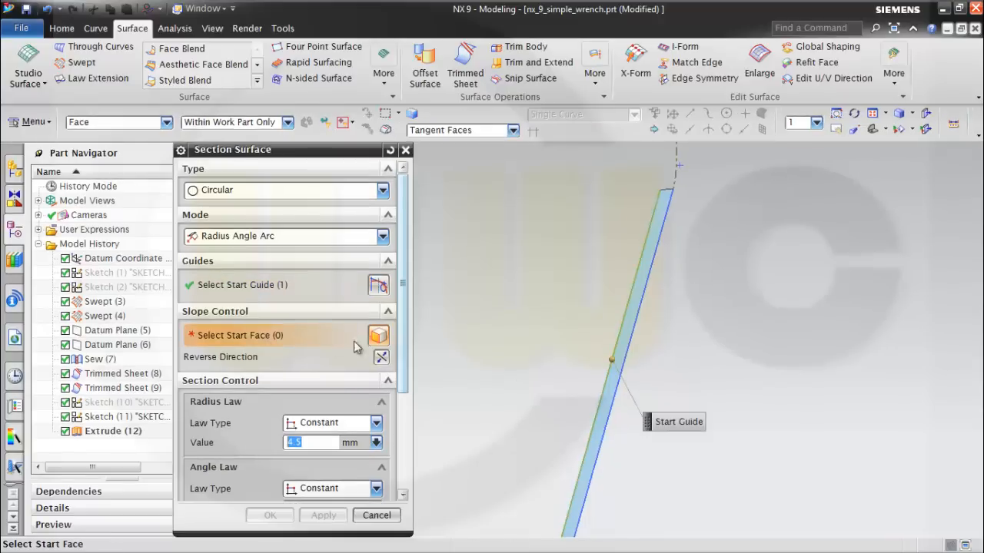
left_click(626, 329)
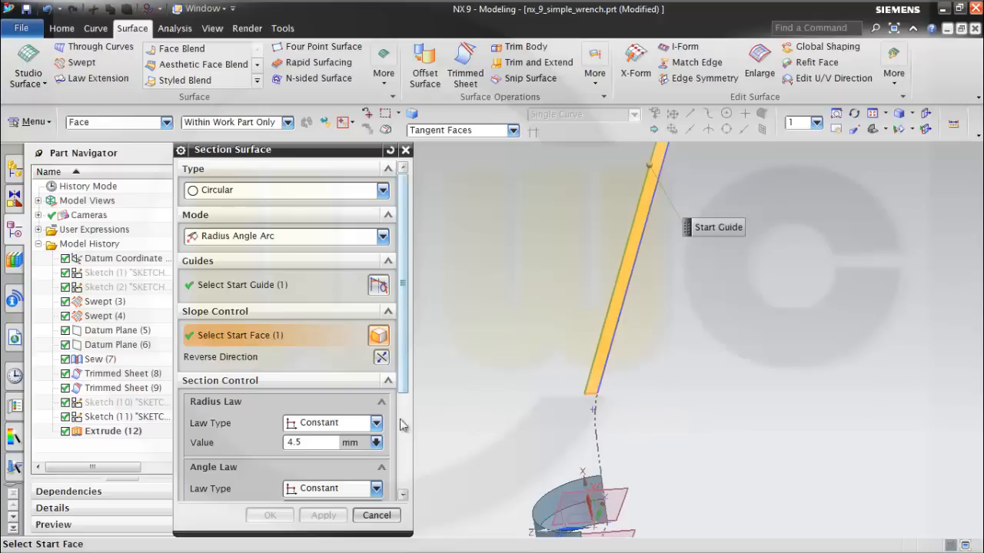
Use the strip's free long edge as spine, reverse its direction and create the section surface with 4.5 mm radius and 90° angle.
left_click_drag(405, 393, 406, 492)
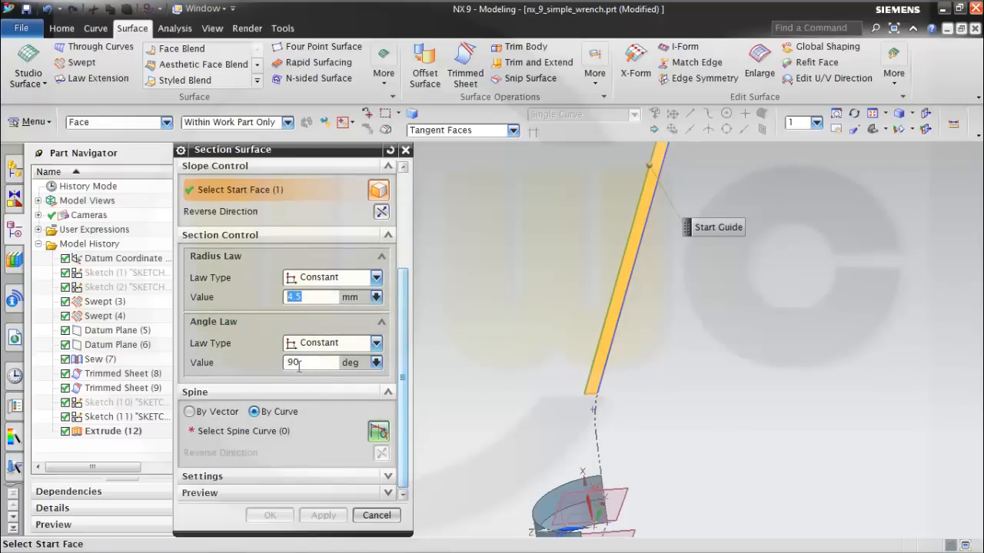
left_click(264, 431)
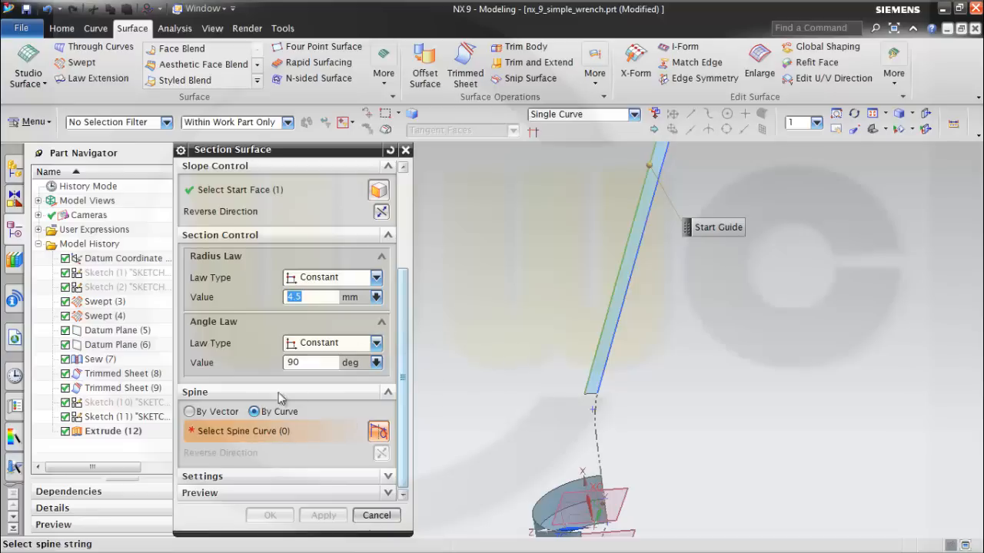
left_click(590, 347)
middle_click_drag(630, 397, 569, 388)
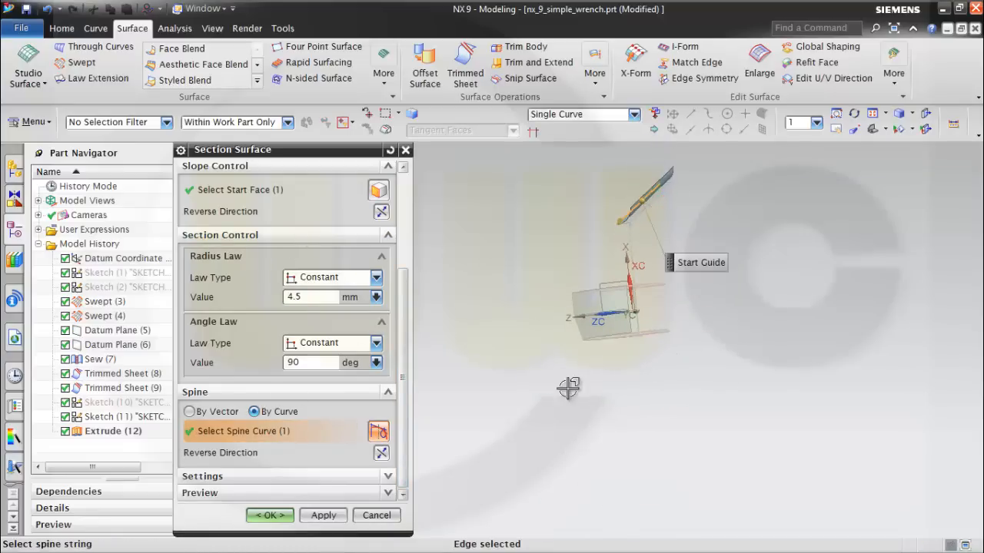
left_click(381, 454)
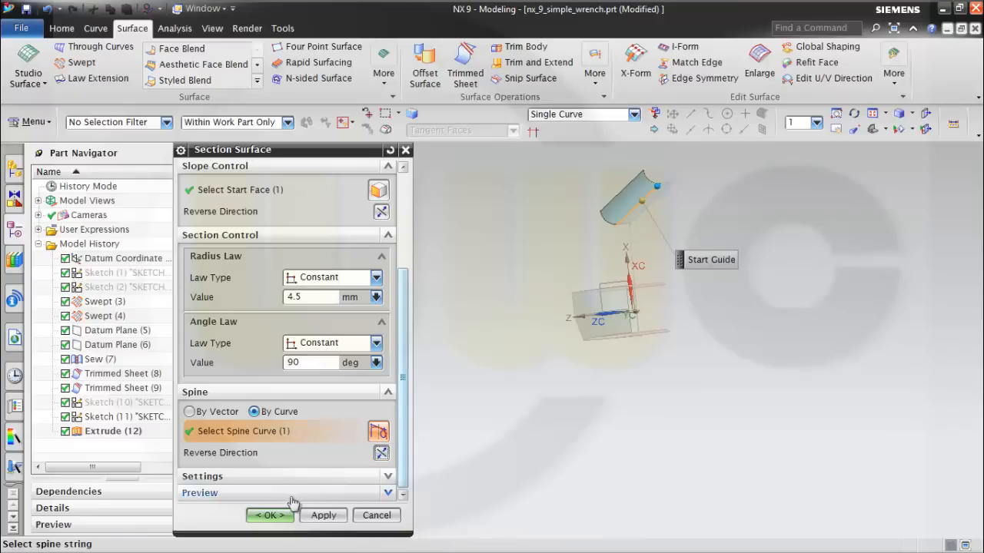
left_click(270, 516)
Start another circular section surface with the curved handle surface's free long edge as start guide and that curved surface as start face.
middle_click_drag(694, 251, 653, 317)
mouse_move(698, 275)
middle_mouse_down()
mouse_move(707, 287)
mouse_move(695, 279)
middle_mouse_up()
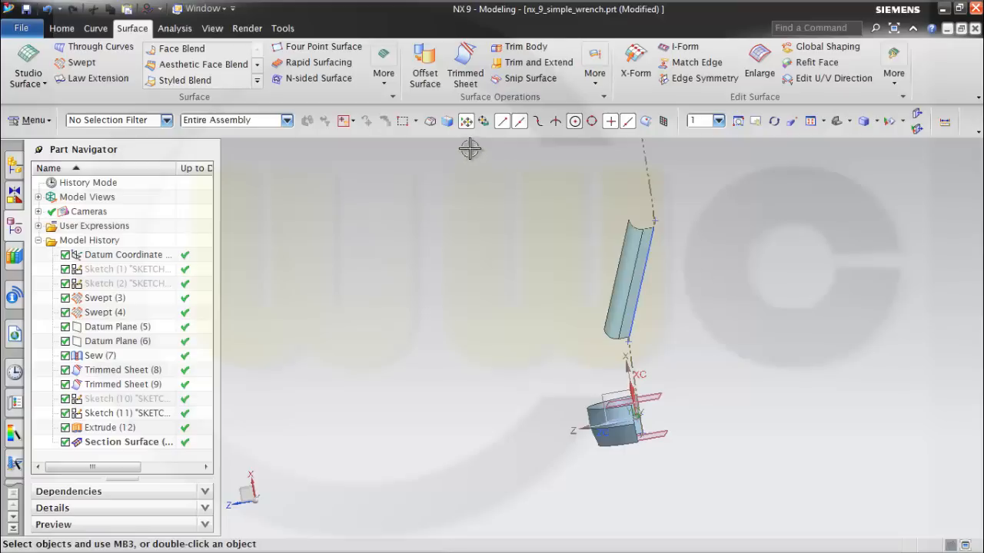
left_click(384, 77)
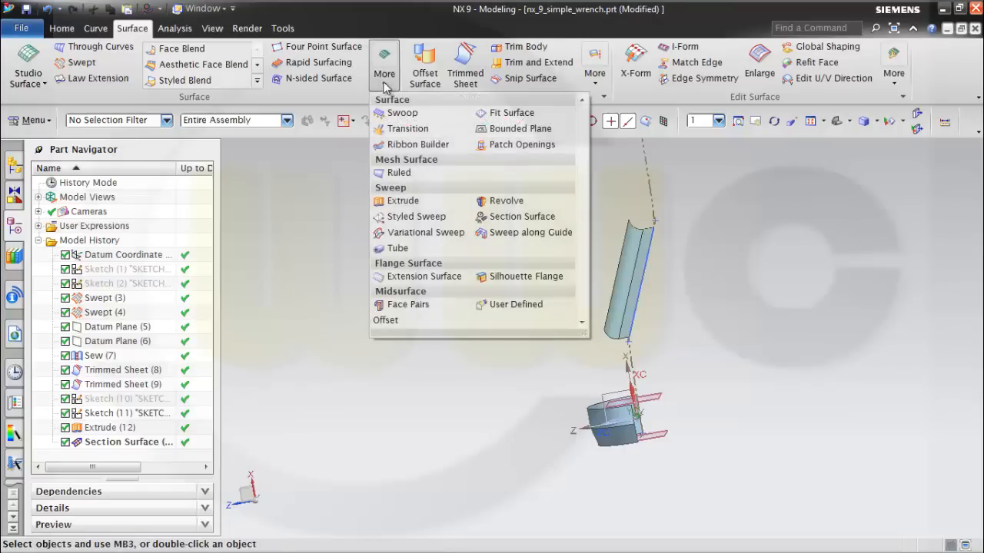
left_click(503, 216)
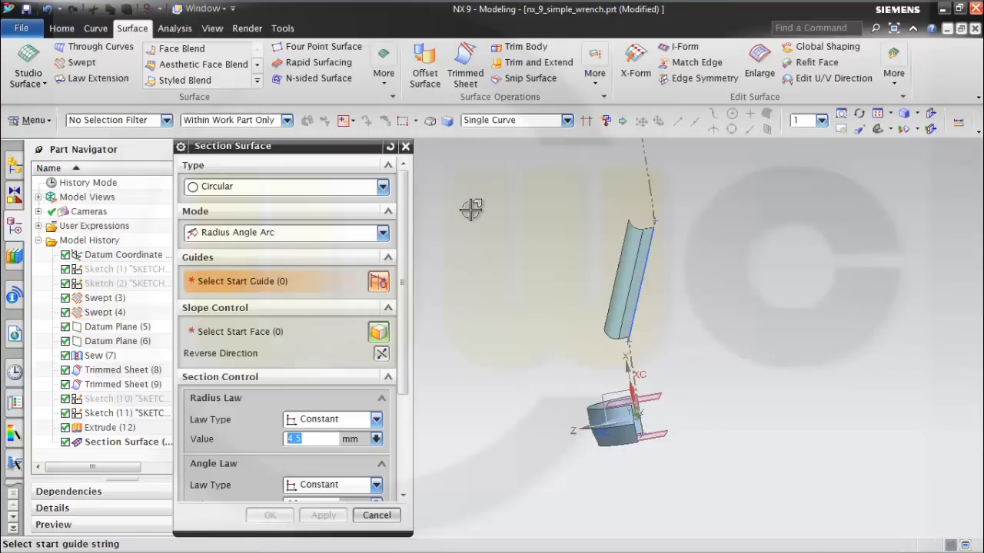
left_click(606, 293)
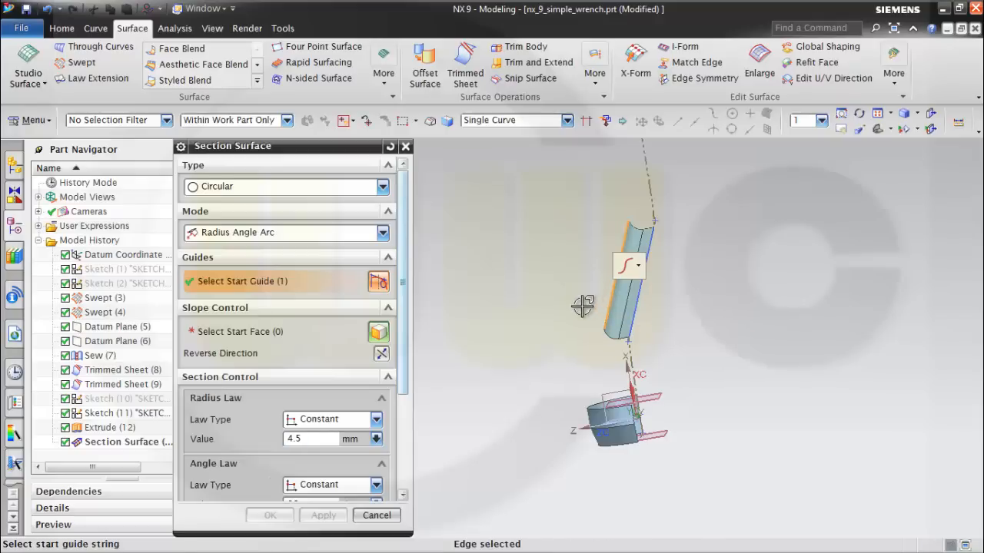
left_click(284, 338)
left_click(618, 312)
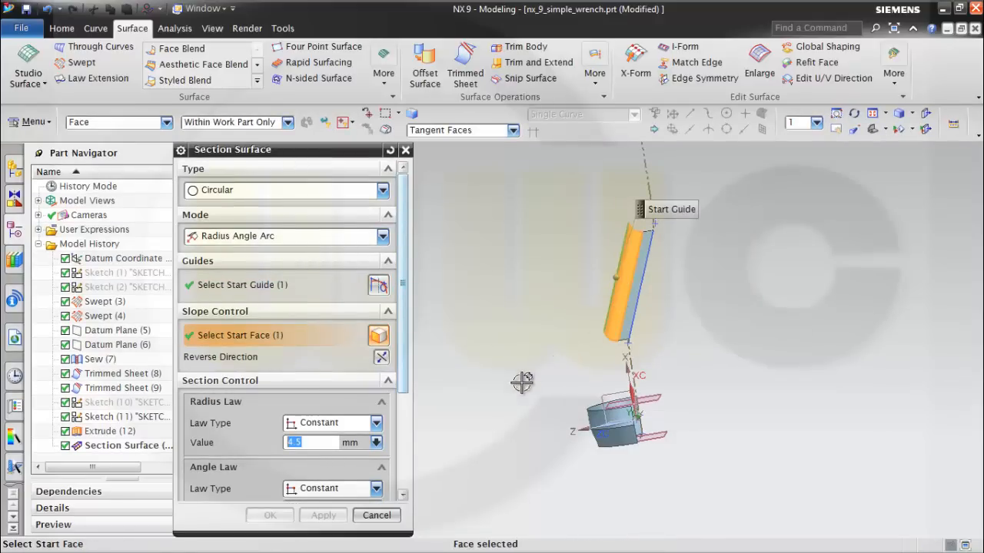
Use the same free long edge as spine, reverse its direction and create the second section surface at 4.5 mm radius and 90°.
scroll(407, 378, "down", 5)
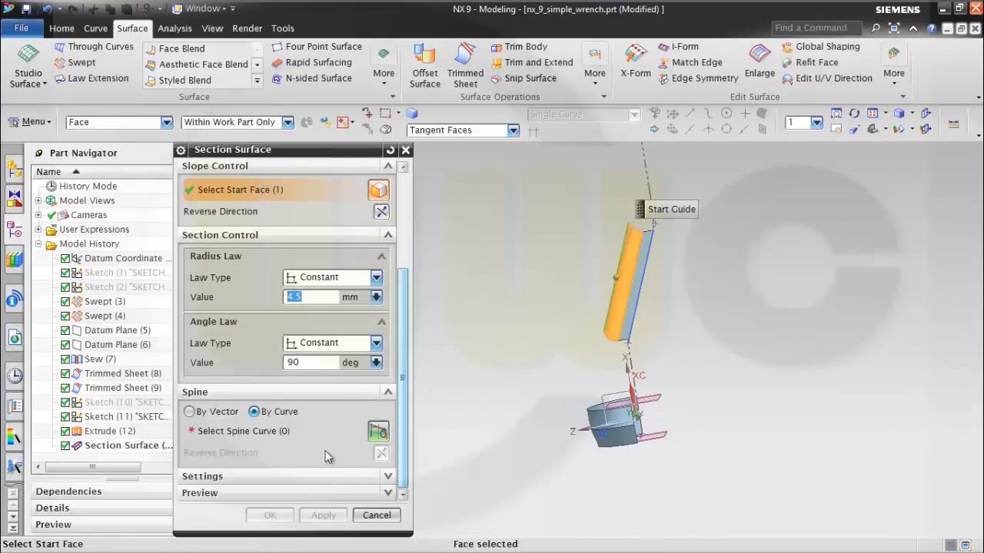
left_click(238, 431)
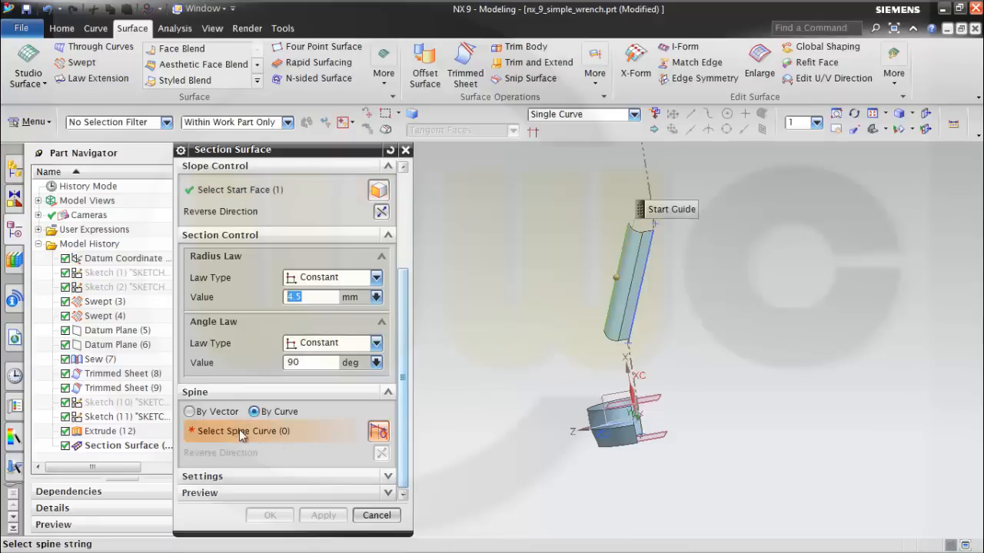
left_click(603, 305)
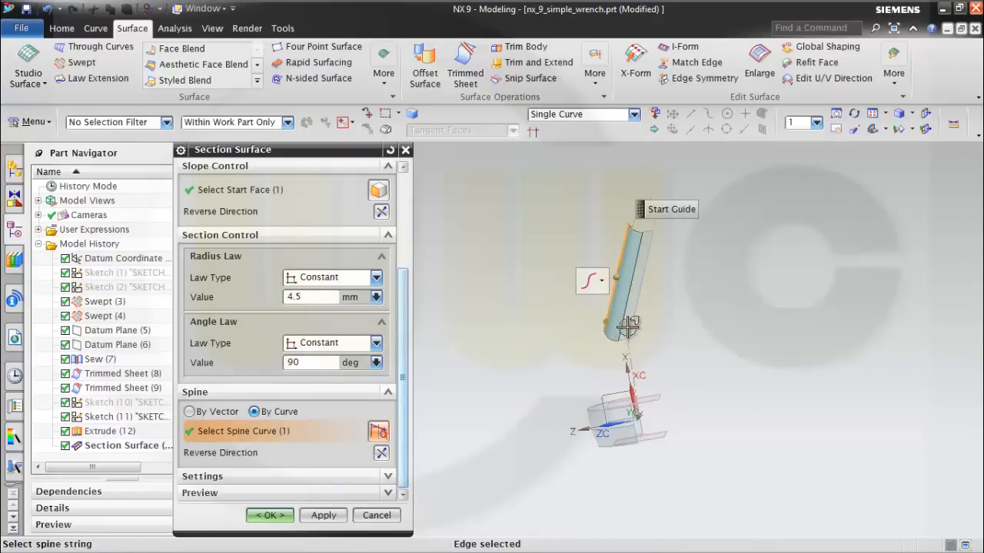
middle_click_drag(611, 331, 643, 307)
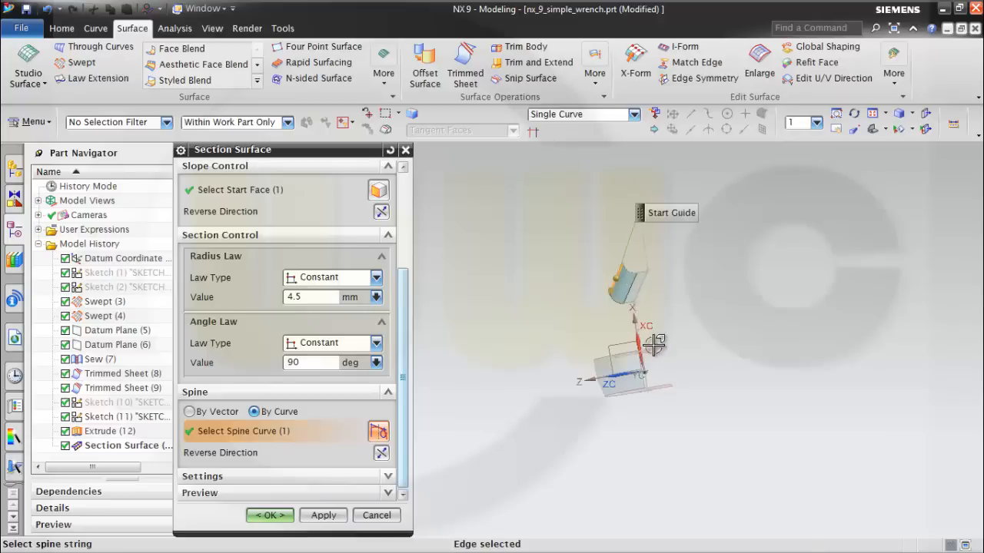
left_click(382, 454)
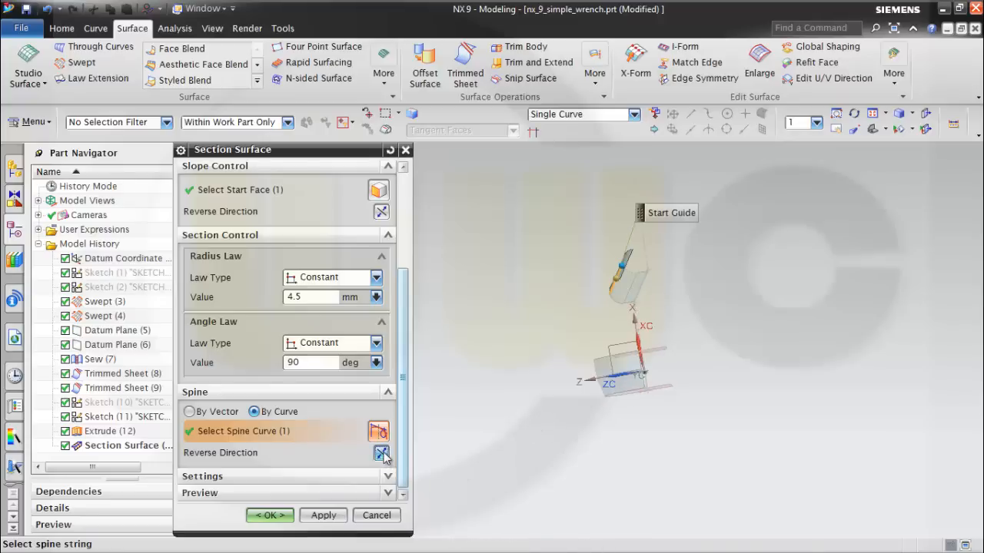
middle_click_drag(518, 390, 503, 395)
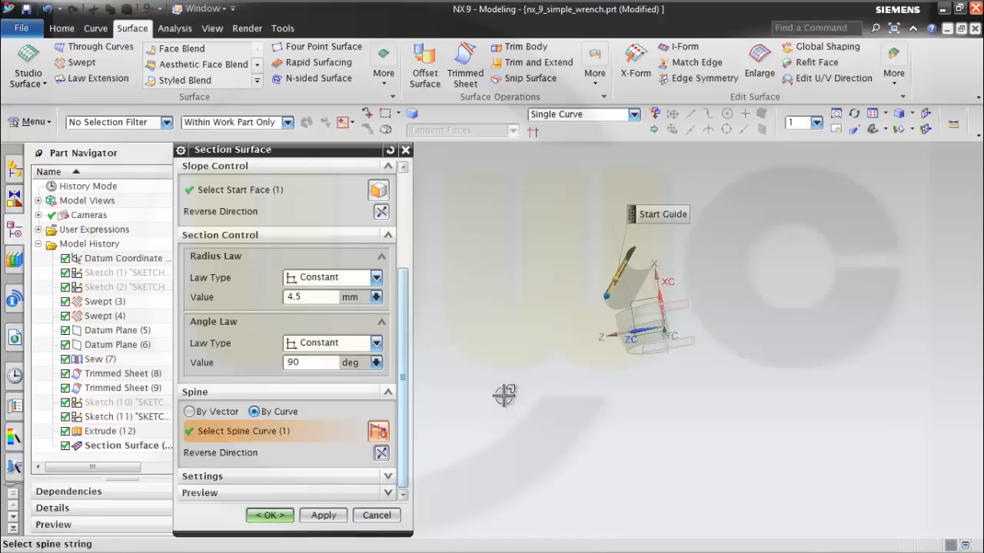
left_click(283, 519)
Extrude the second section surface's free long edge from 0 to 4 mm in the reversed ZC direction as a sheet body.
middle_click_drag(661, 315, 673, 243)
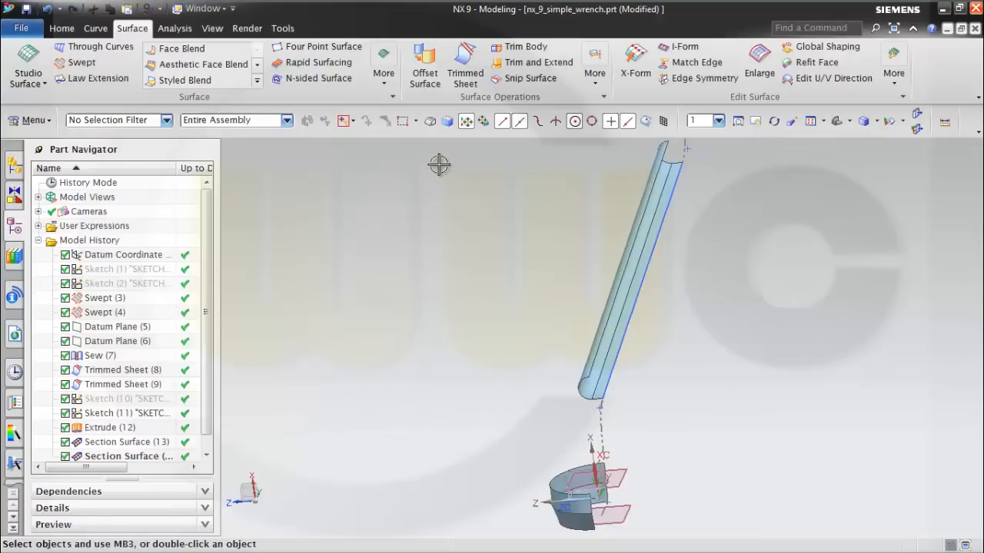
left_click(62, 28)
left_click(193, 62)
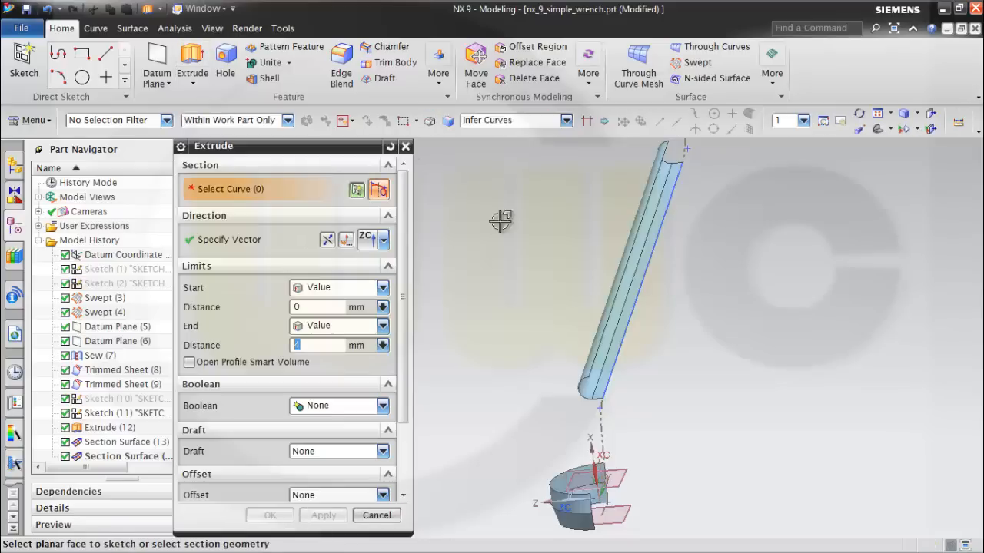
left_click(613, 303)
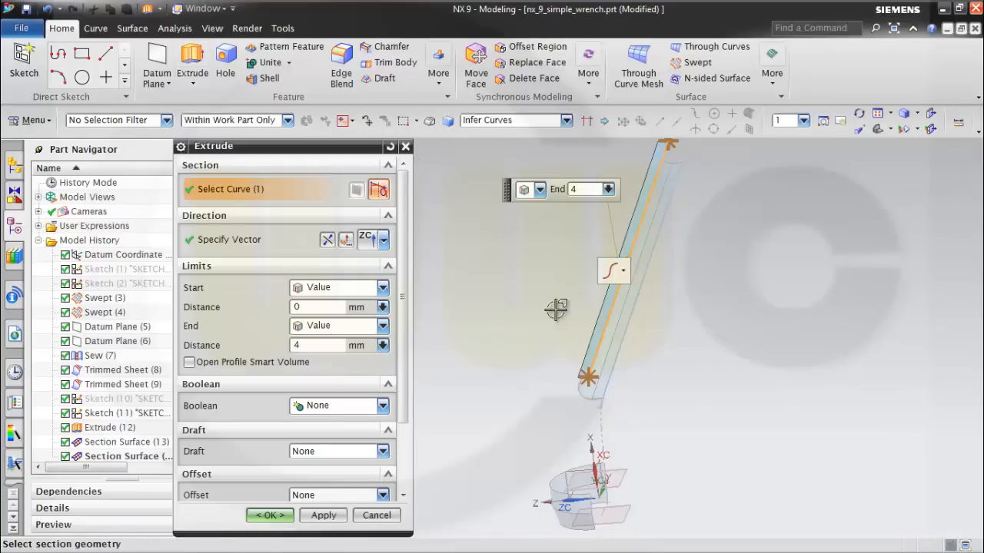
left_click(328, 240)
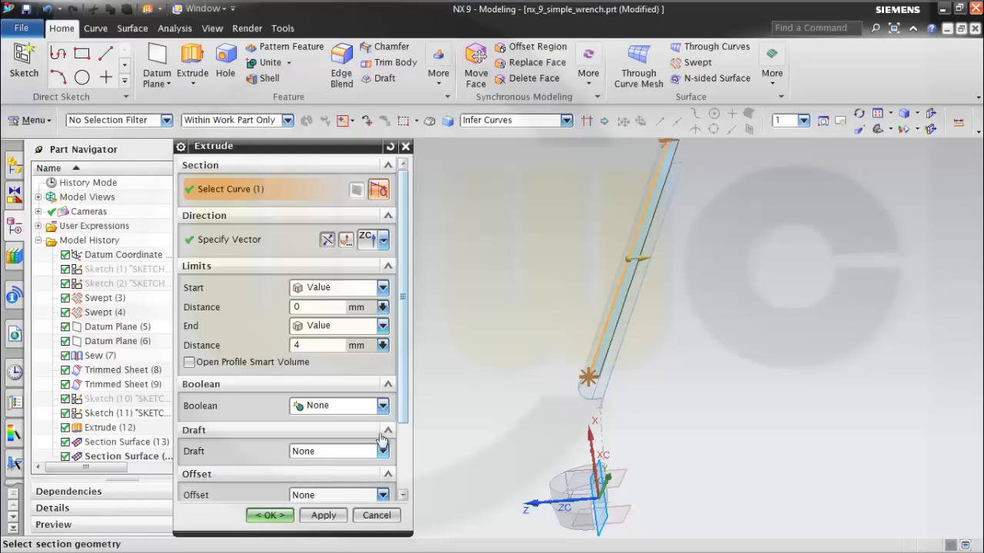
left_click_drag(407, 415, 382, 480)
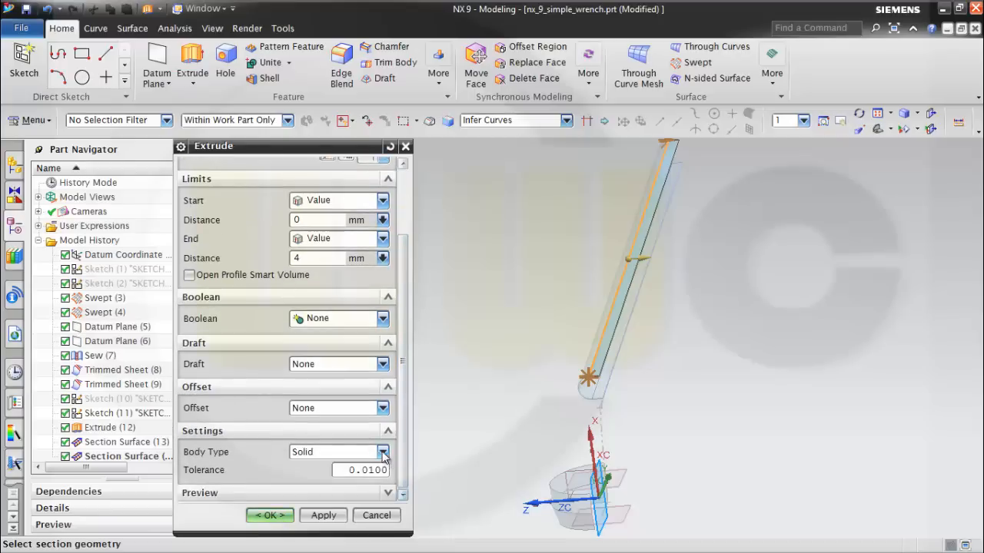
left_click(383, 453)
left_click(323, 481)
left_click(269, 515)
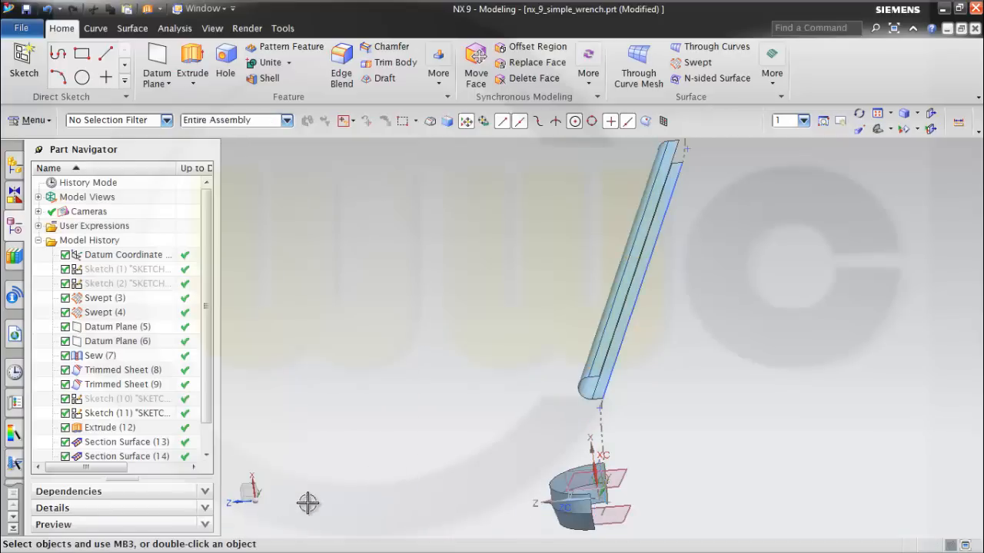
Save the part and hide the handle profile sketch.
mouse_move(470, 368)
middle_mouse_down()
mouse_move(483, 358)
mouse_move(441, 358)
mouse_move(475, 378)
mouse_move(454, 371)
middle_mouse_up()
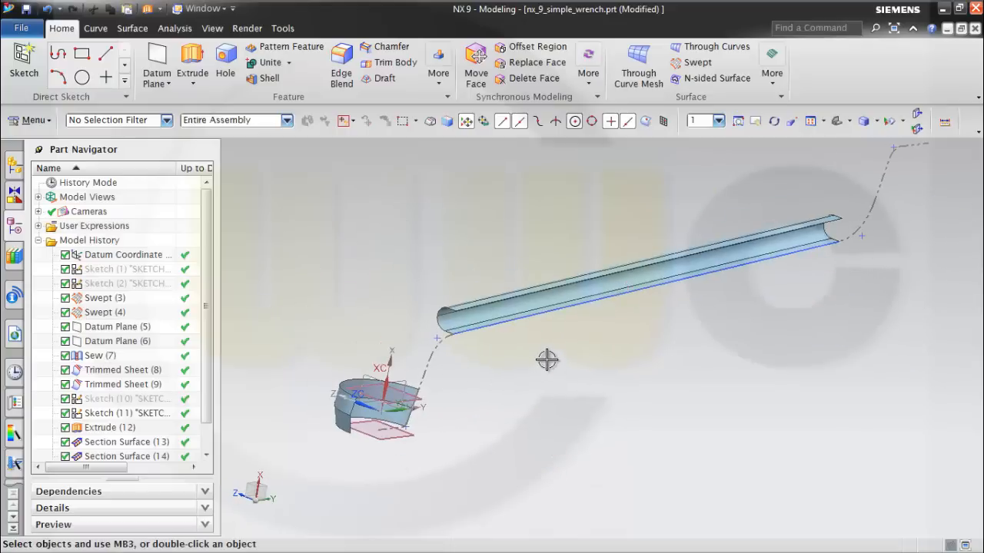
key("ctrl+s")
mouse_move(663, 377)
middle_mouse_down()
mouse_move(633, 378)
mouse_move(651, 378)
middle_mouse_up()
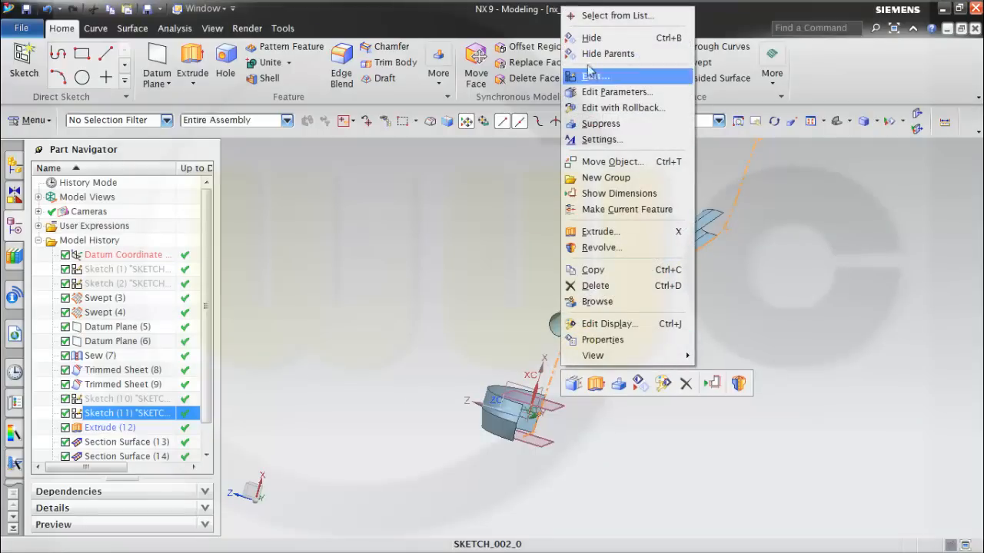
left_click(591, 38)
Create a new sketch on the XY plane of the datum coordinate system at the wrench head.
mouse_move(645, 341)
middle_mouse_down()
mouse_move(633, 355)
mouse_move(650, 380)
mouse_move(694, 376)
mouse_move(650, 410)
mouse_move(773, 437)
mouse_move(800, 453)
mouse_move(728, 318)
middle_mouse_up()
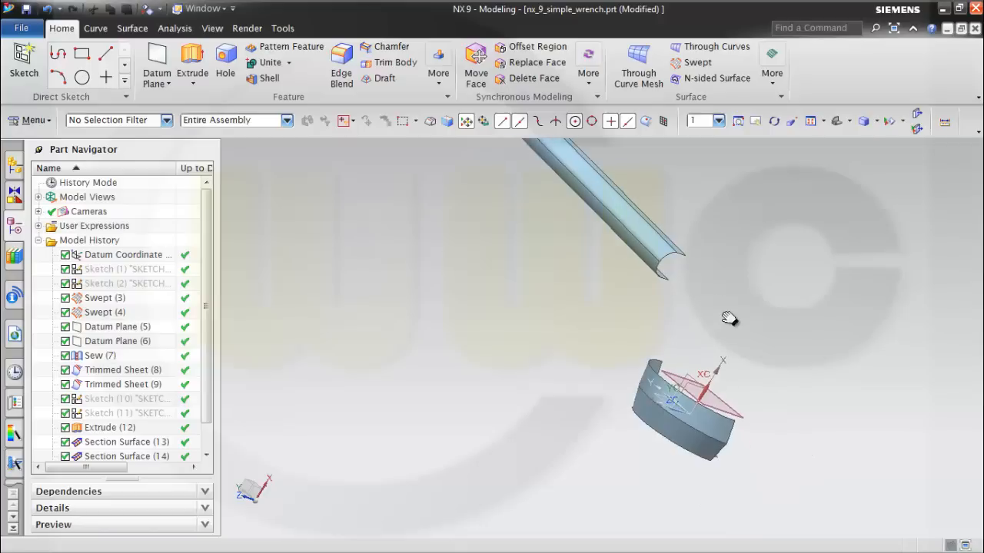
left_click(29, 58)
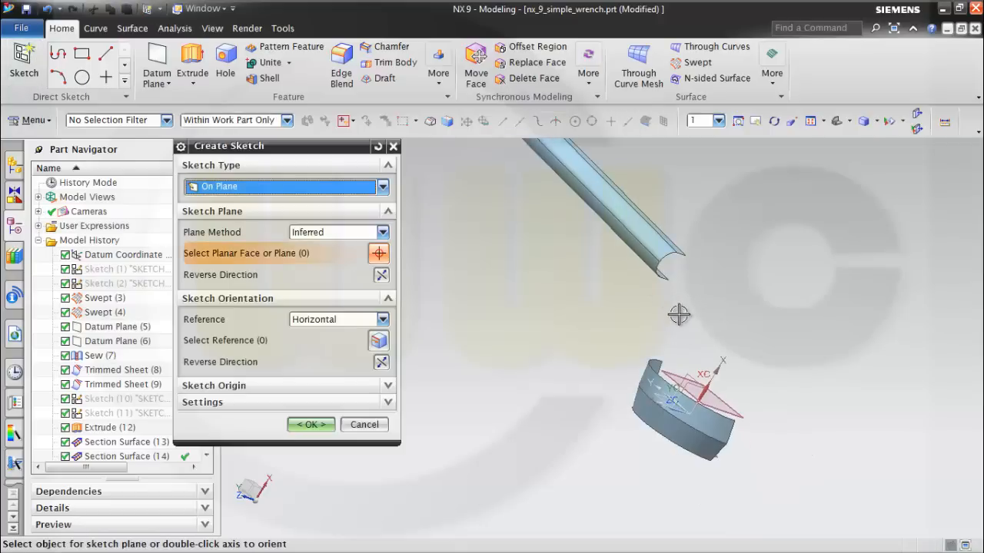
left_click(691, 372)
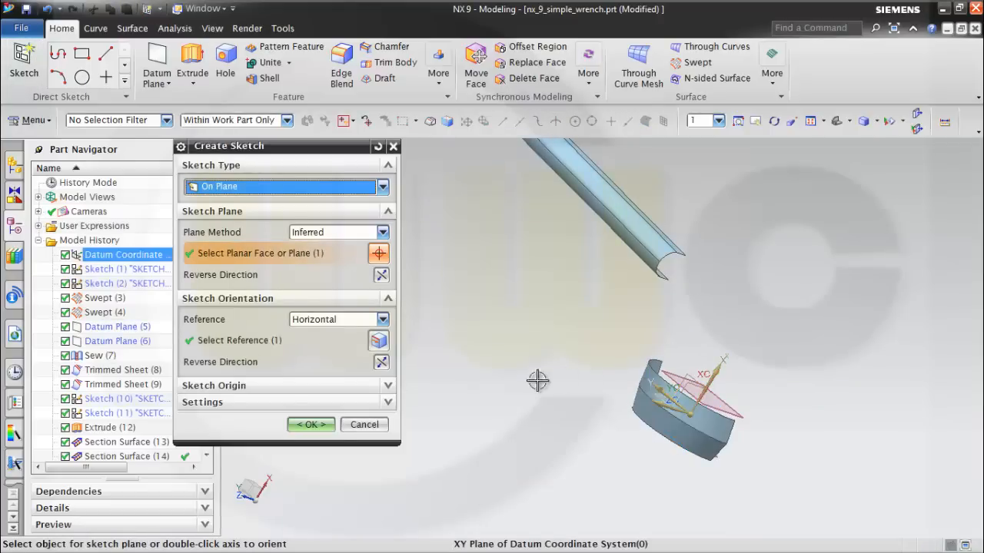
left_click(323, 424)
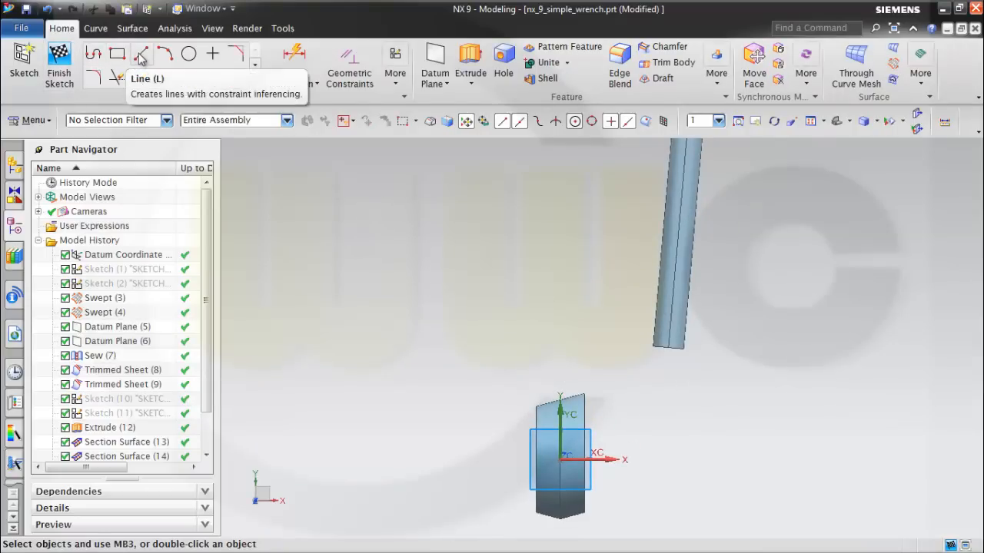
Sketch two connected lines beside the wrench head, one sloping outward from below the head and one rising steeply towards the handle's lower end.
left_click(93, 53)
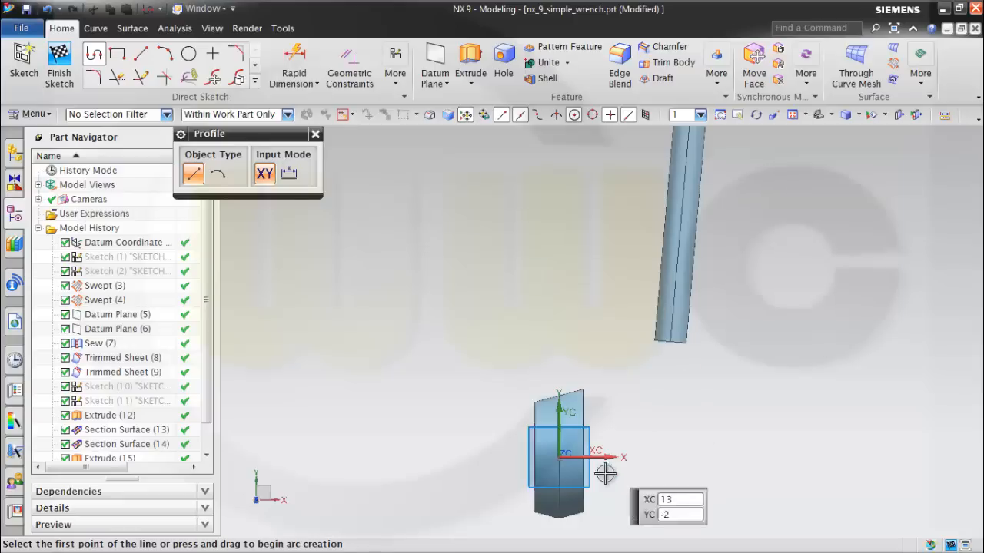
left_click(601, 530)
left_click(692, 484)
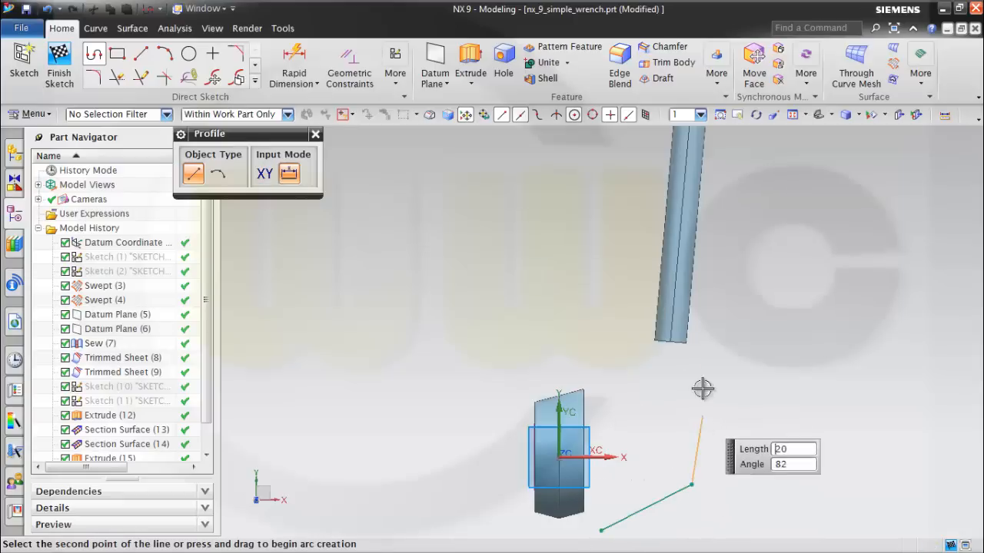
left_click(715, 341)
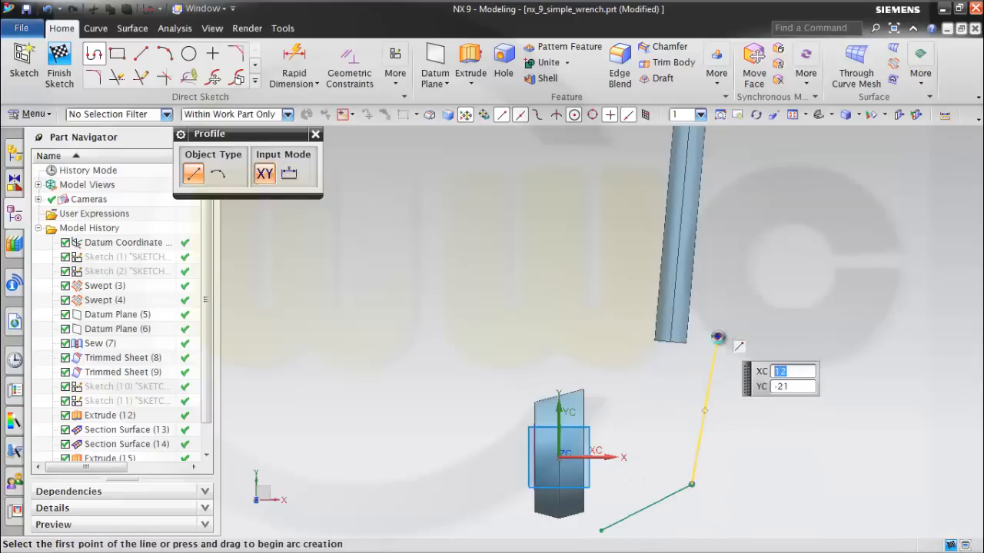
key("Escape")
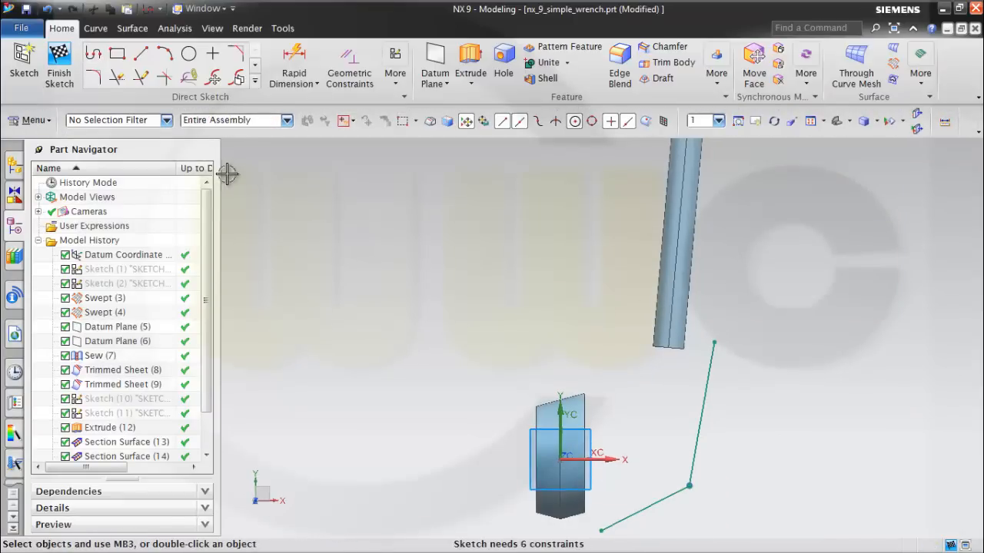
Fillet the corner between the two sketch lines with a radius of 18 mm.
left_click(96, 79)
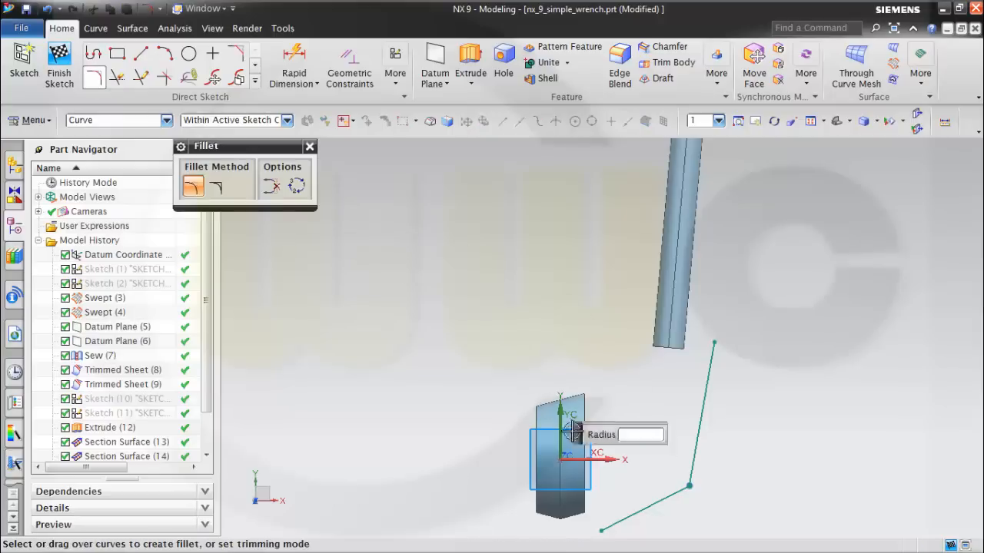
left_click(665, 492)
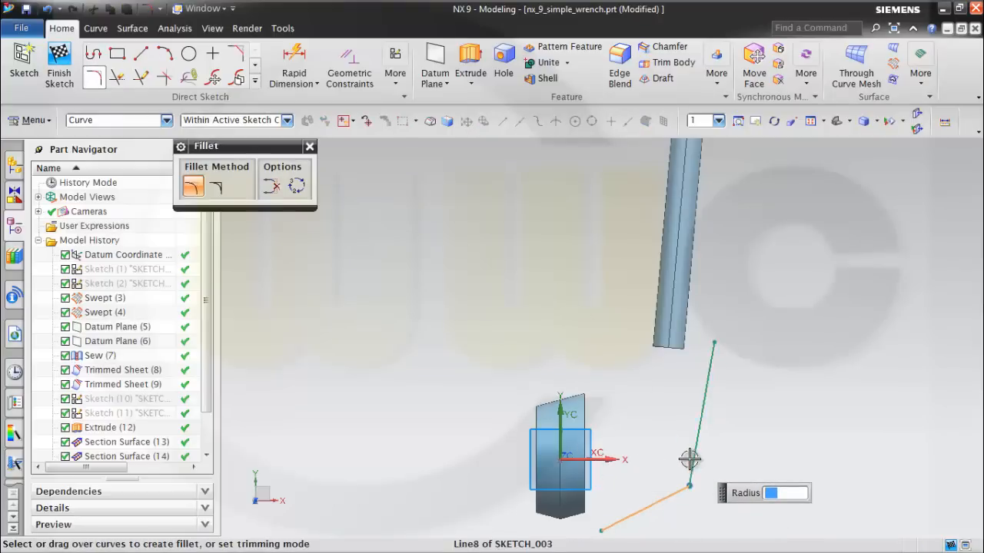
left_click(687, 460)
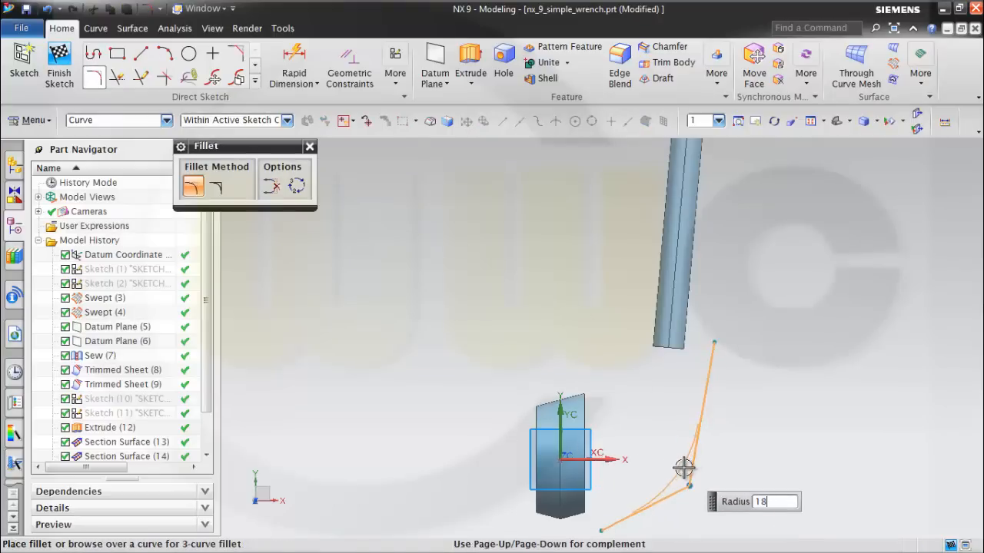
type("18")
left_click(684, 467)
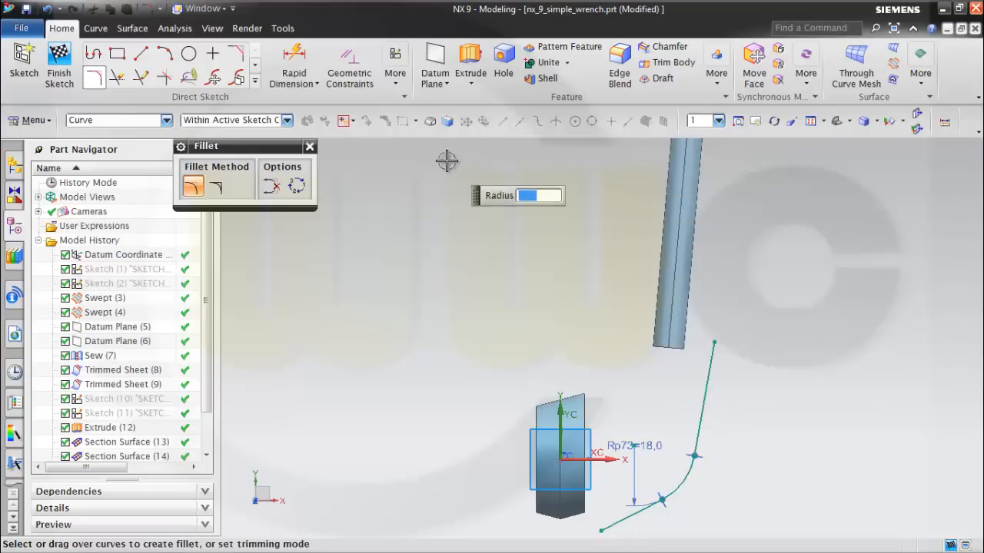
Add an angular dimension of 75° between the datum Y axis and the lower sketch line.
left_click(315, 84)
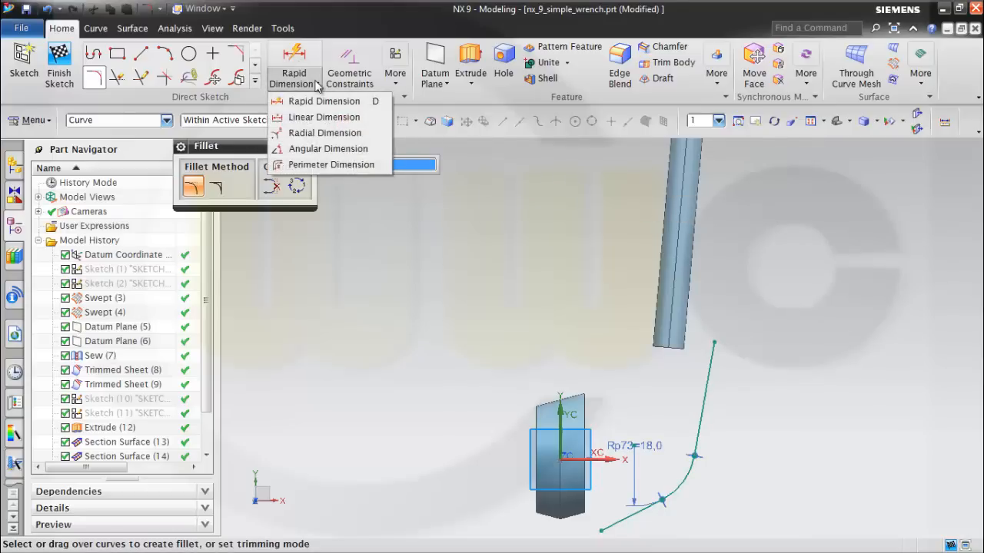
left_click(327, 149)
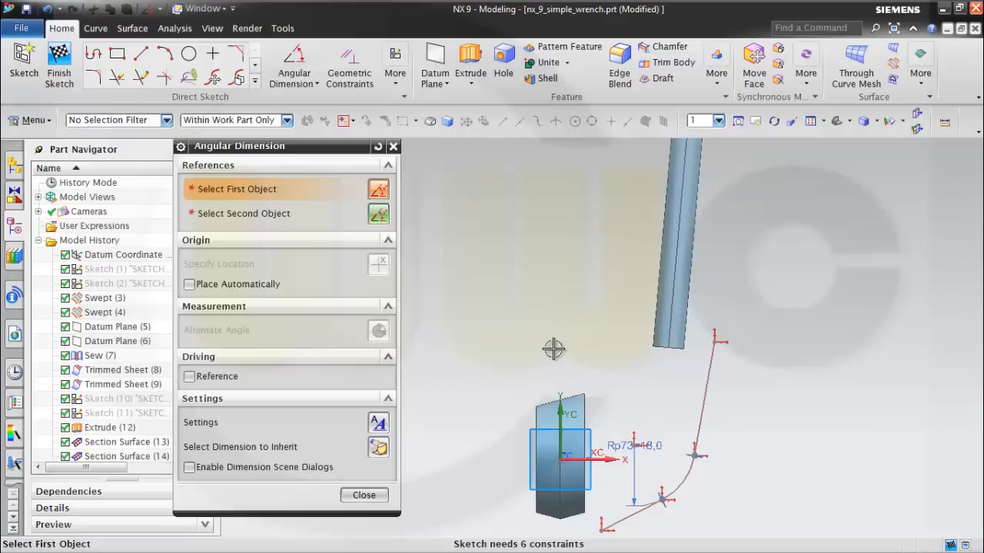
left_click(569, 403)
left_click(621, 515)
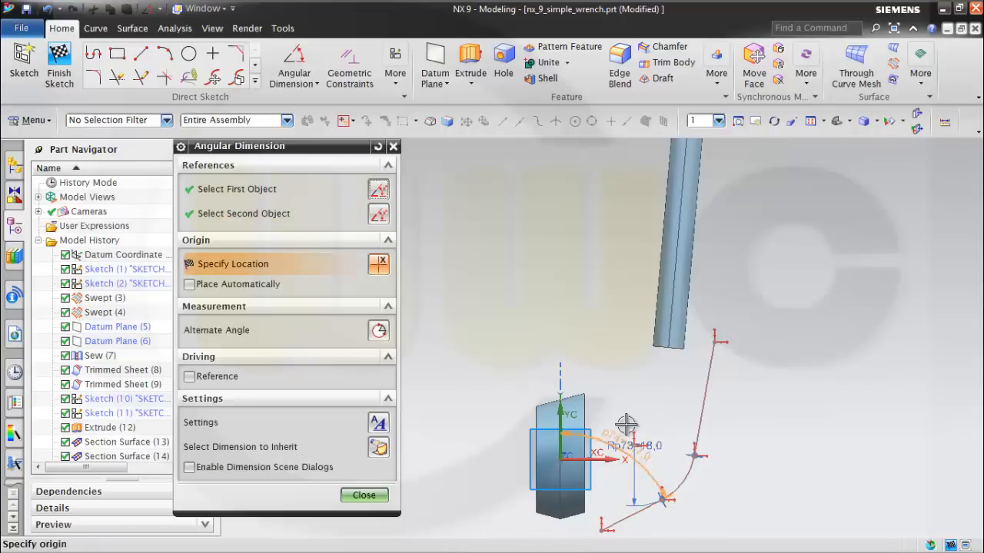
left_click(624, 401)
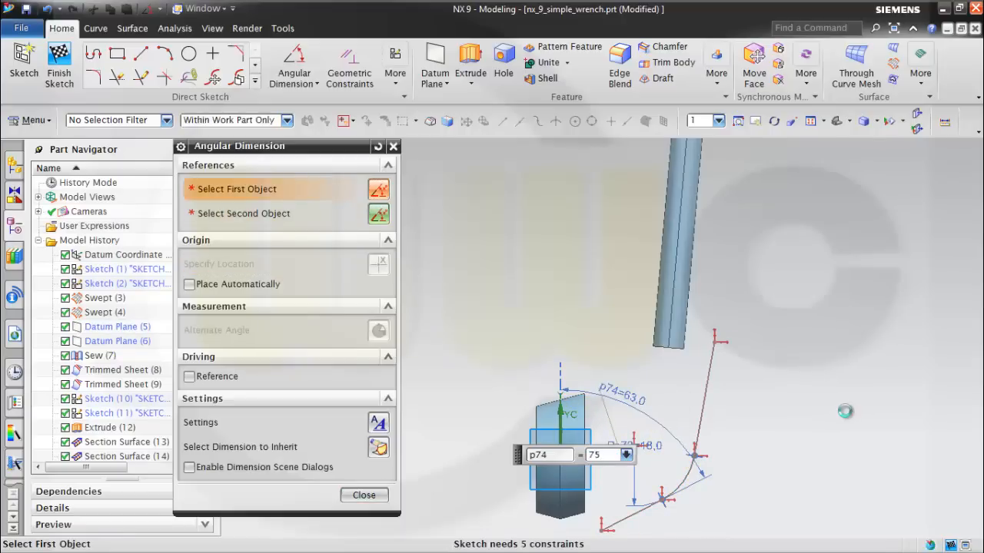
type("75")
key("Return")
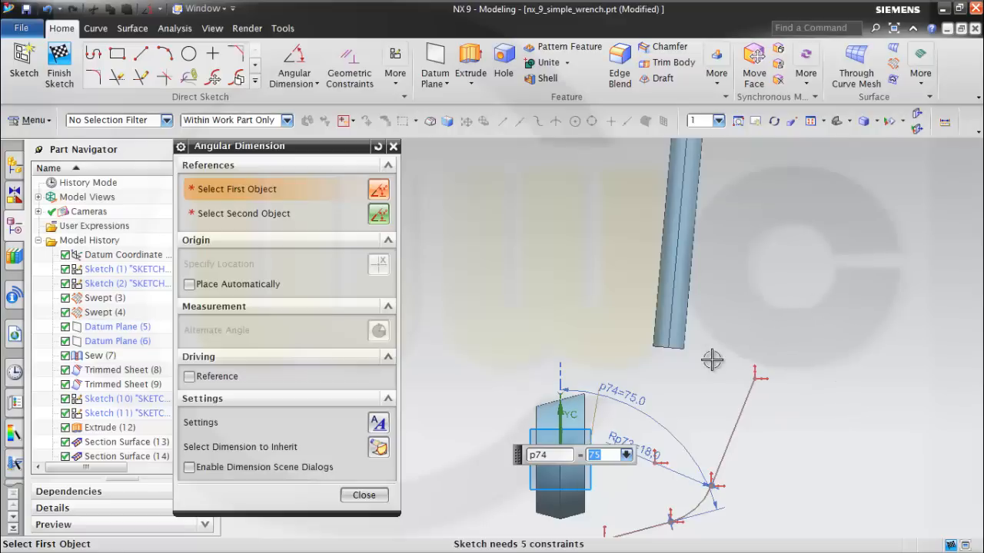
Add an angular dimension of 5° between the upper sketch line and the datum Y axis.
left_click(731, 418)
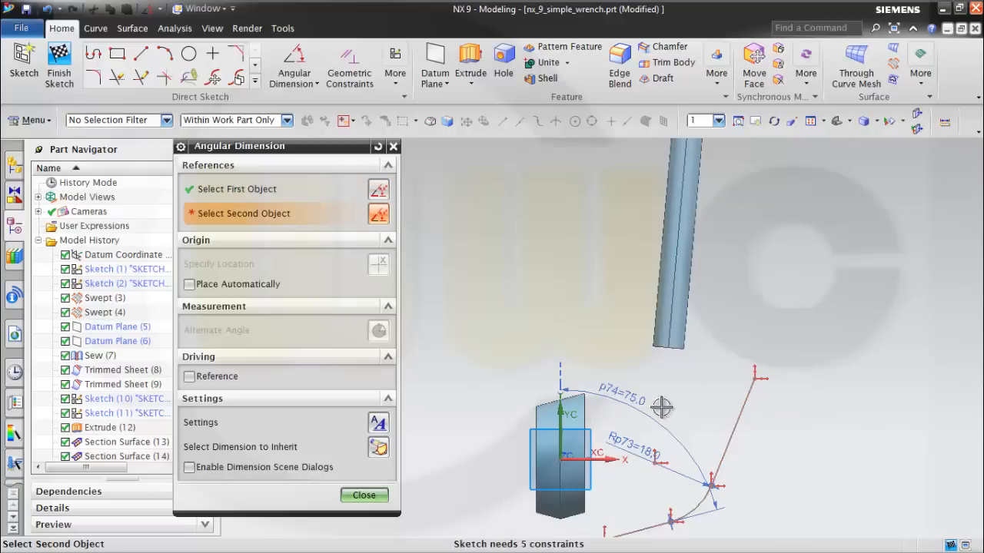
left_click(560, 391)
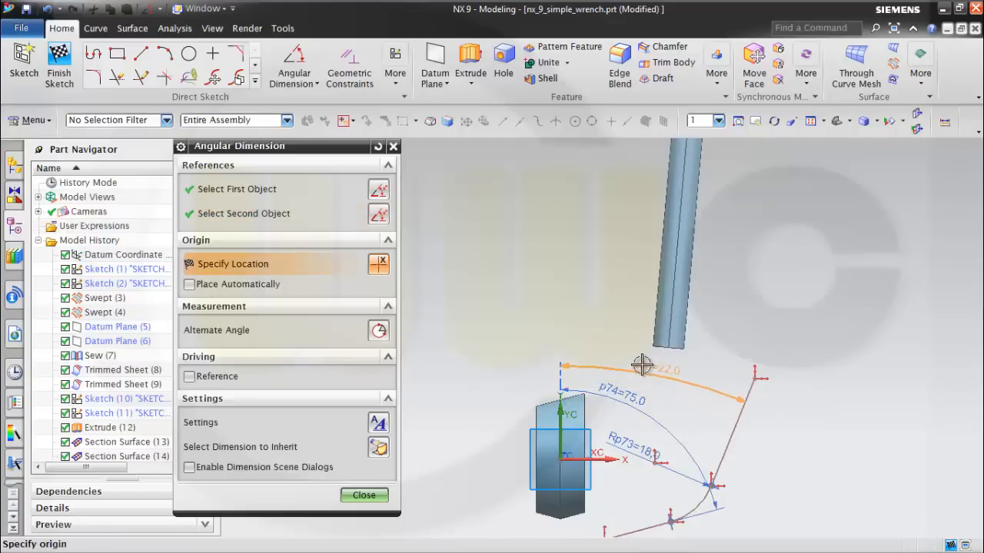
left_click(642, 366)
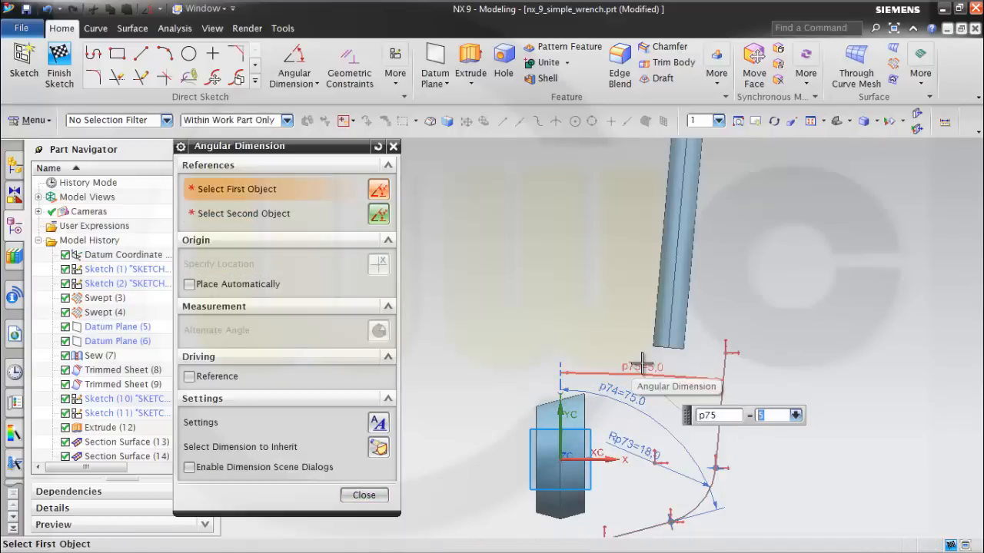
left_click(363, 495)
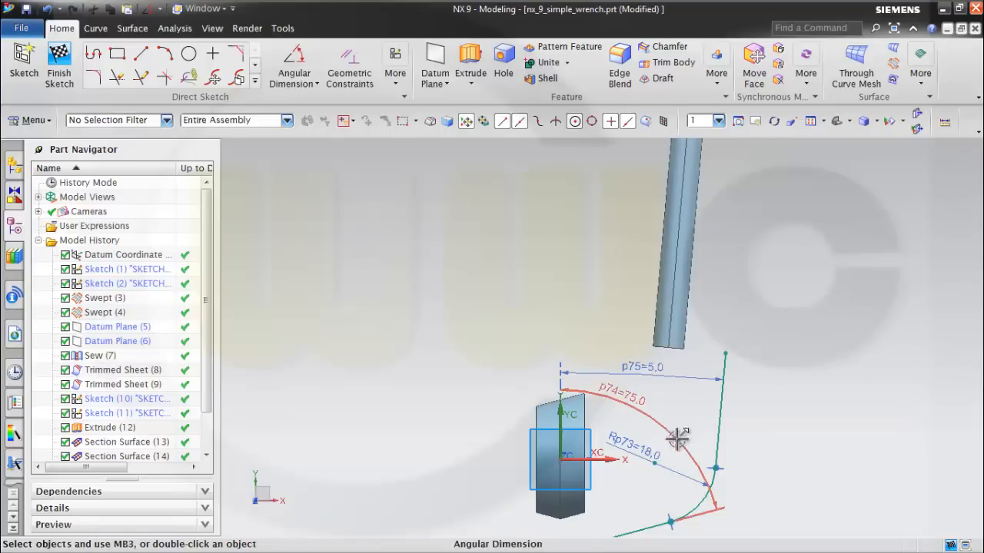
Make the lower line's free endpoint coincident with the lower corner point of the swept head's edge.
middle_click_drag(653, 489, 640, 448)
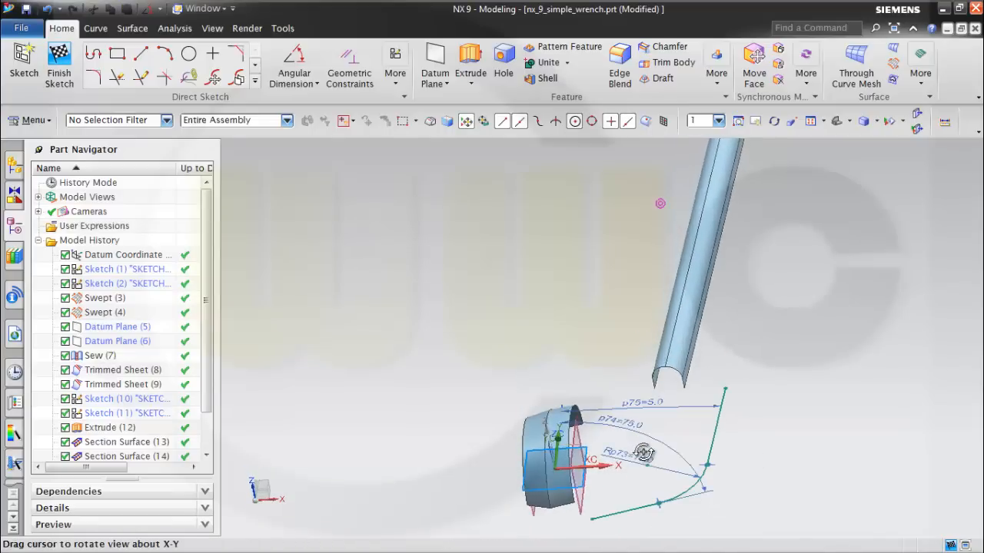
scroll(623, 473, "up", 2)
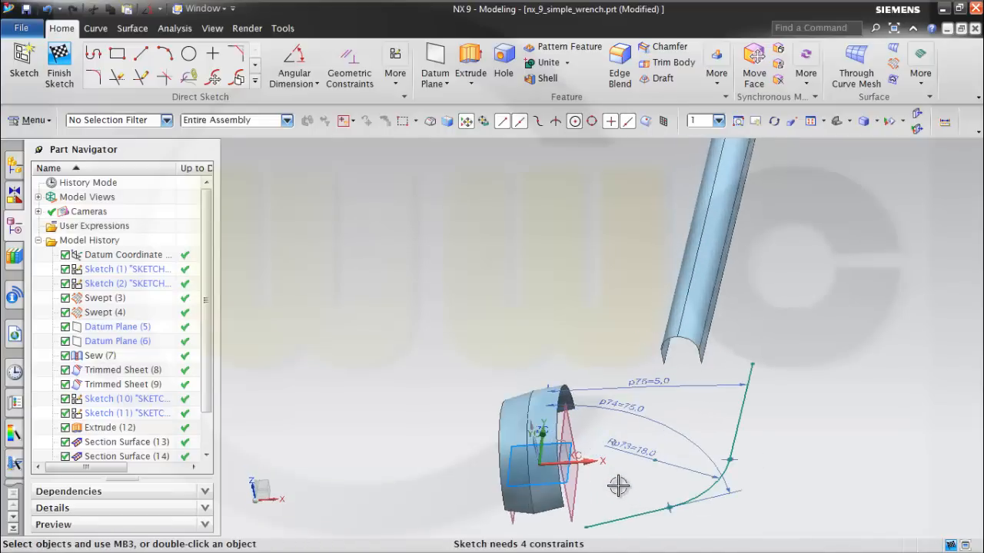
left_click(362, 92)
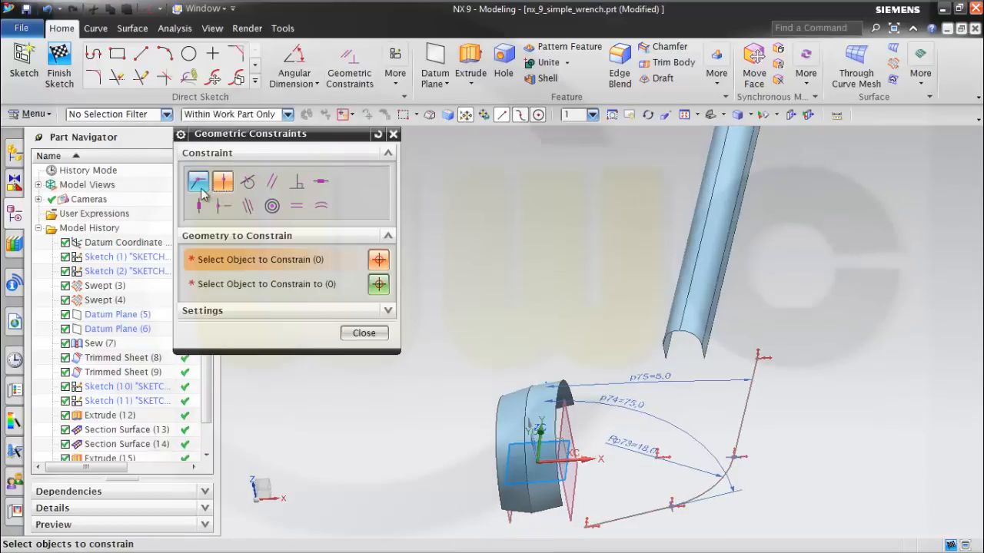
left_click(562, 506)
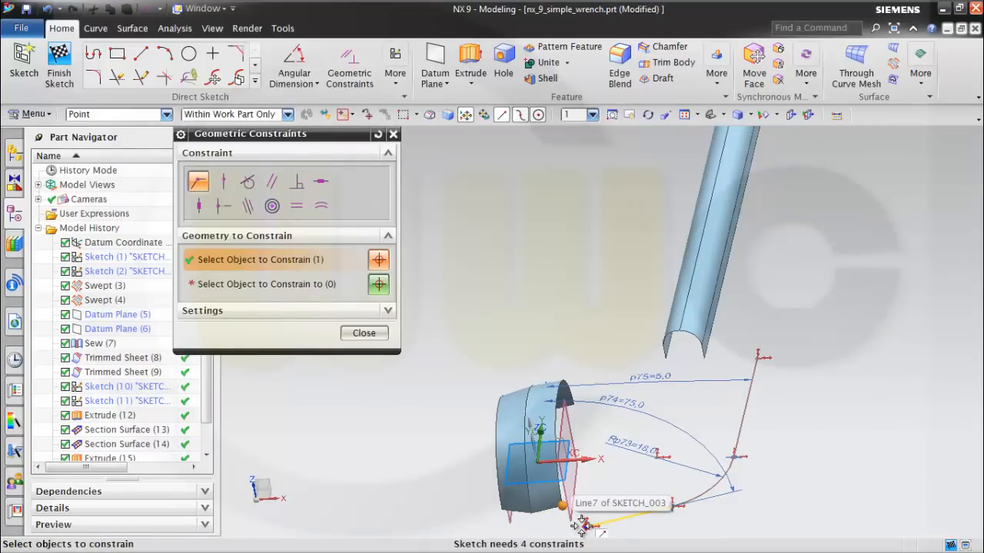
left_click(586, 526)
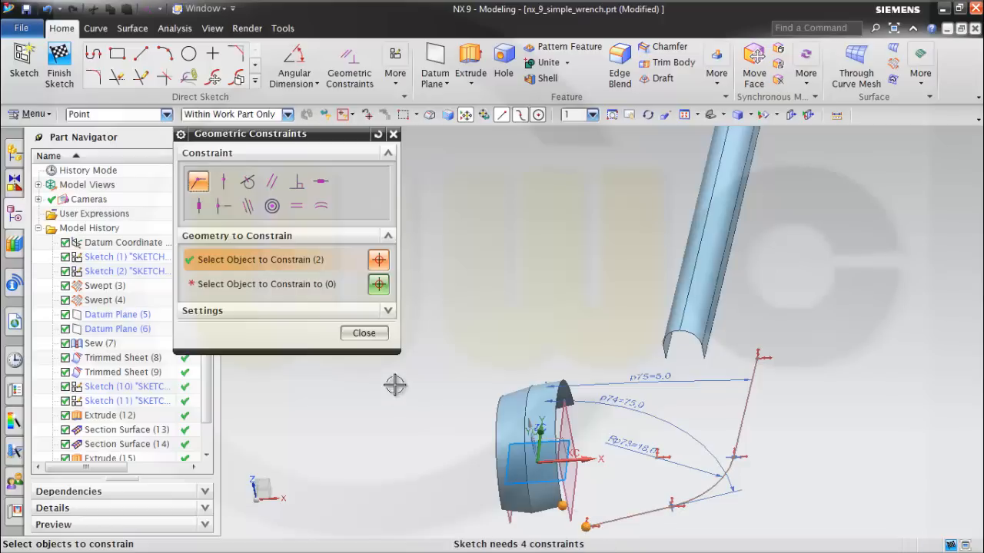
left_click(592, 525, "shift")
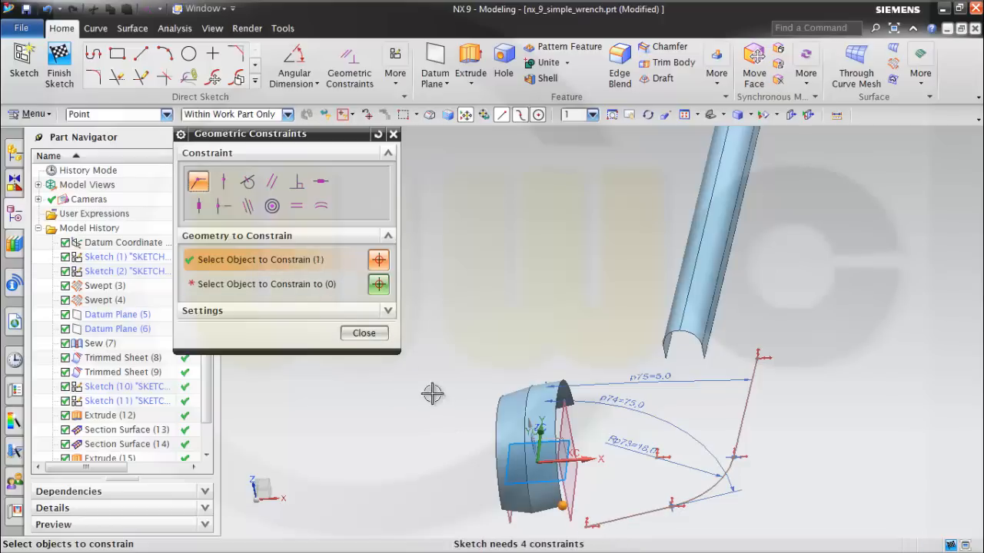
left_click(305, 285)
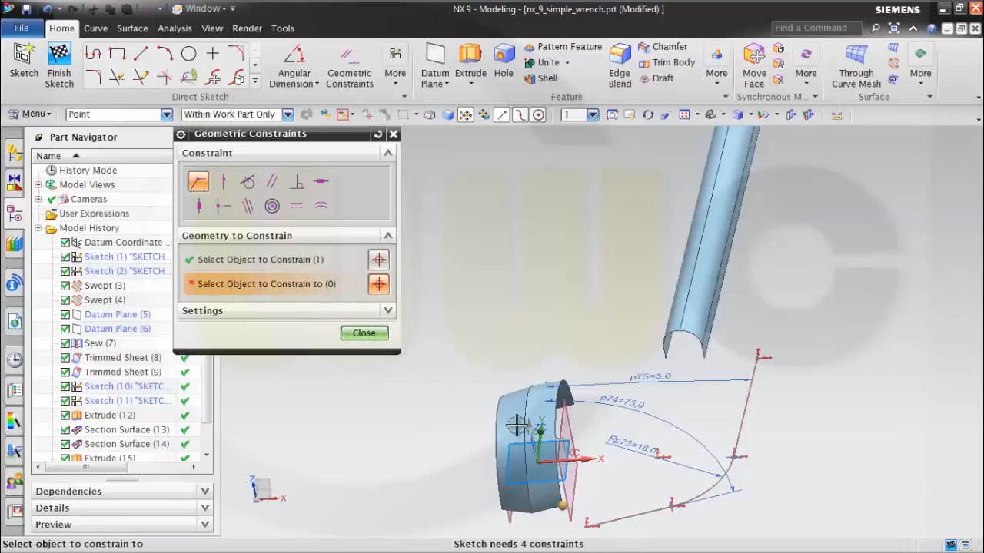
left_click(586, 526)
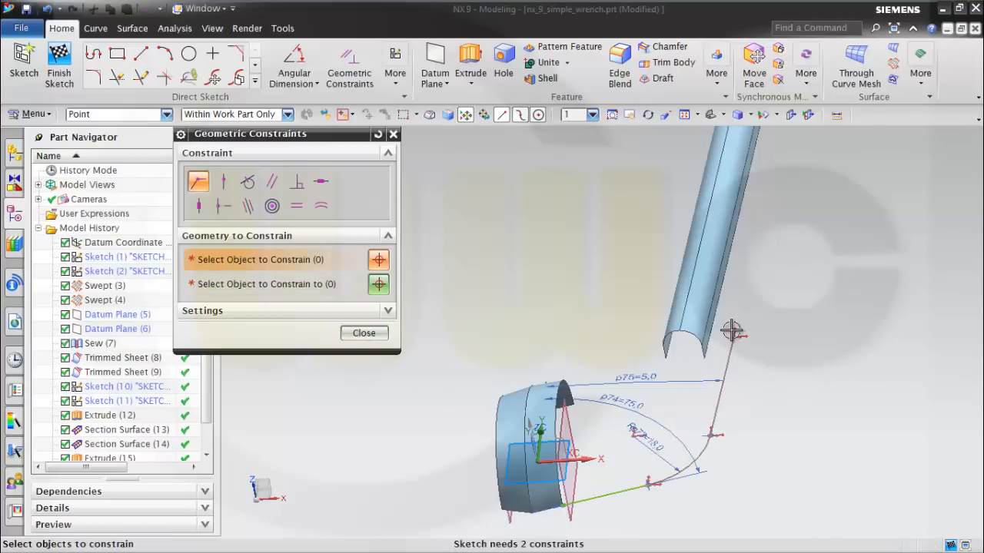
Make the upper line's free endpoint coincident with the end of the handle's extruded edge and finish the sketch.
left_click(703, 359)
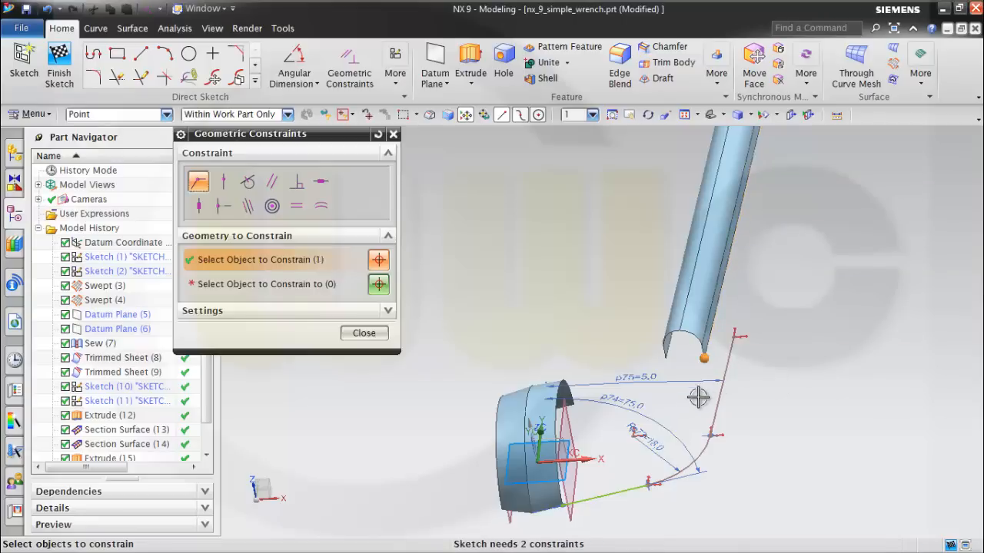
left_click(325, 285)
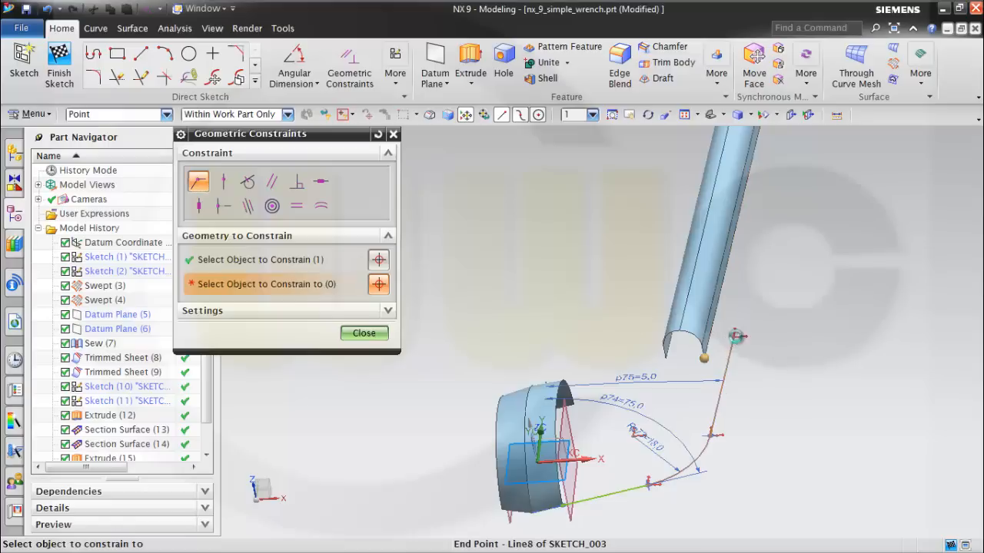
left_click(735, 335)
left_click(369, 332)
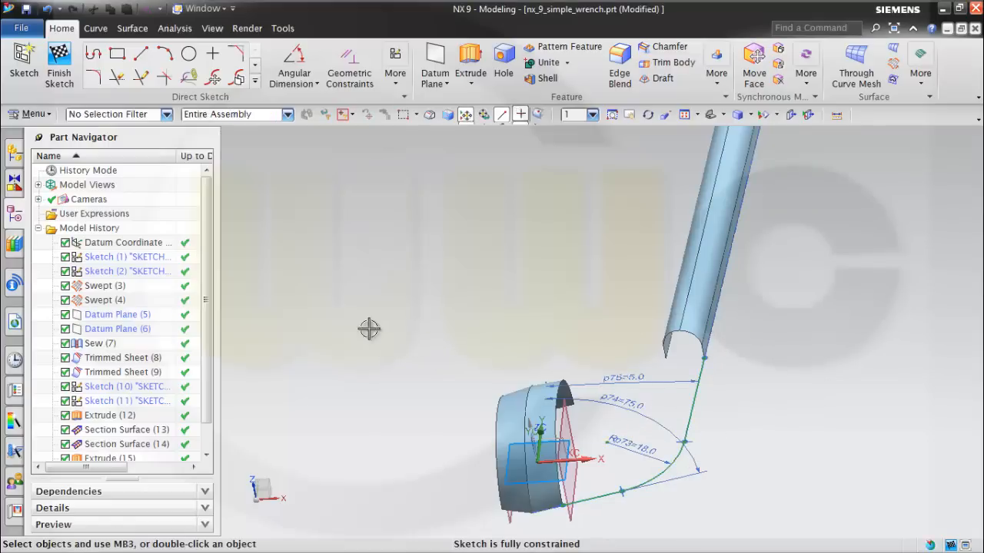
middle_click_drag(738, 417, 658, 313)
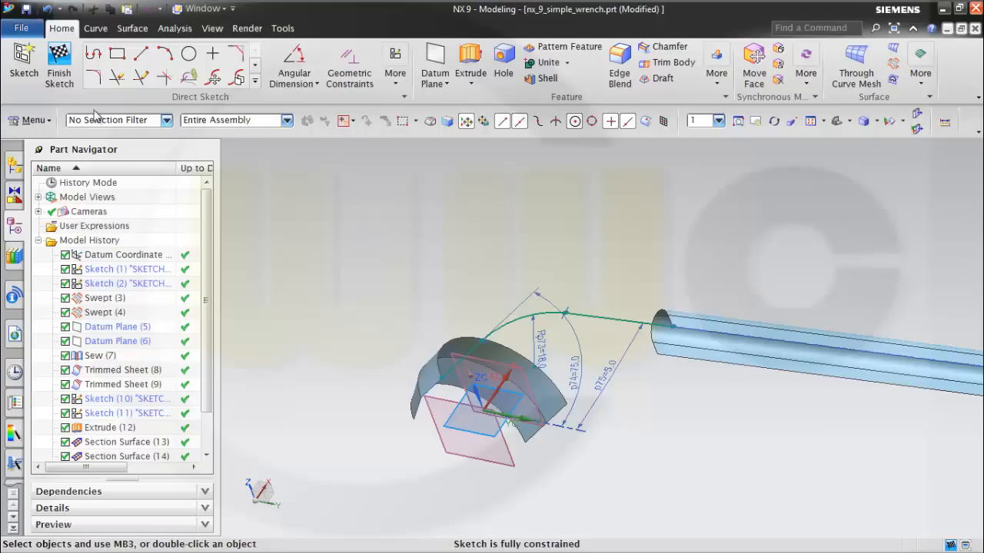
left_click(59, 59)
Create another sketch on the XY plane of the datum coordinate system at the wrench head.
mouse_move(450, 238)
middle_mouse_down()
mouse_move(487, 268)
mouse_move(629, 315)
mouse_move(637, 362)
mouse_move(648, 367)
mouse_move(809, 349)
middle_mouse_up()
scroll(921, 355, "up", 2)
middle_click_drag(800, 412, 857, 456)
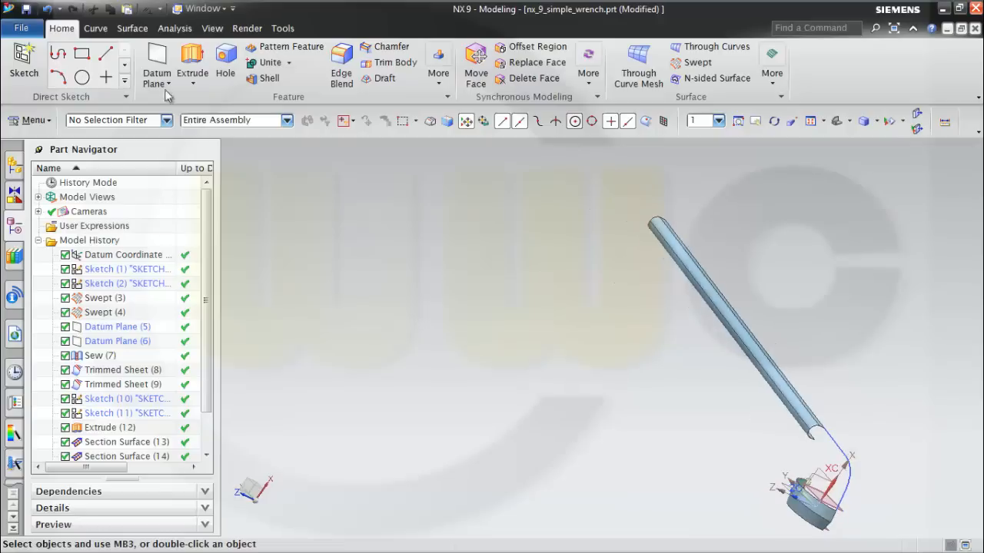
left_click(24, 61)
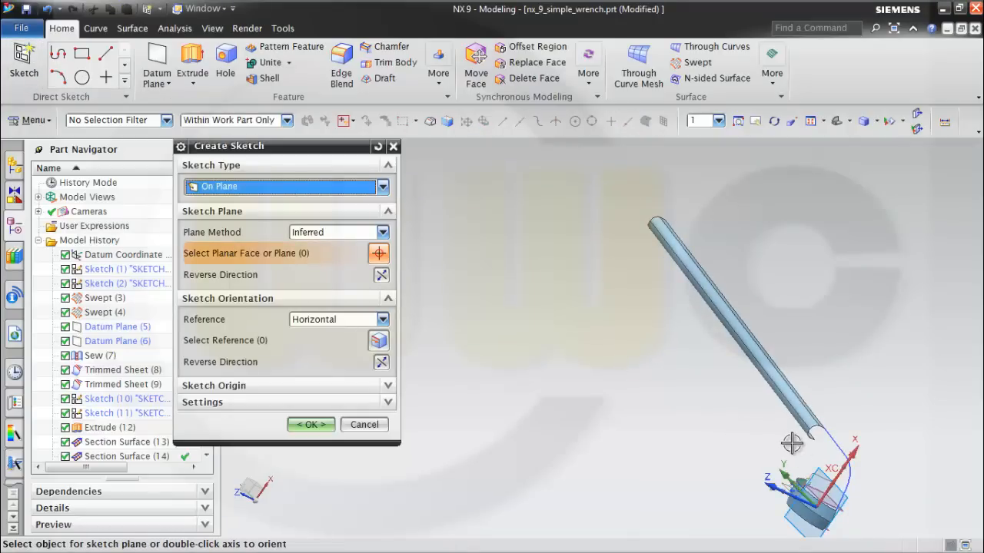
left_click(827, 467)
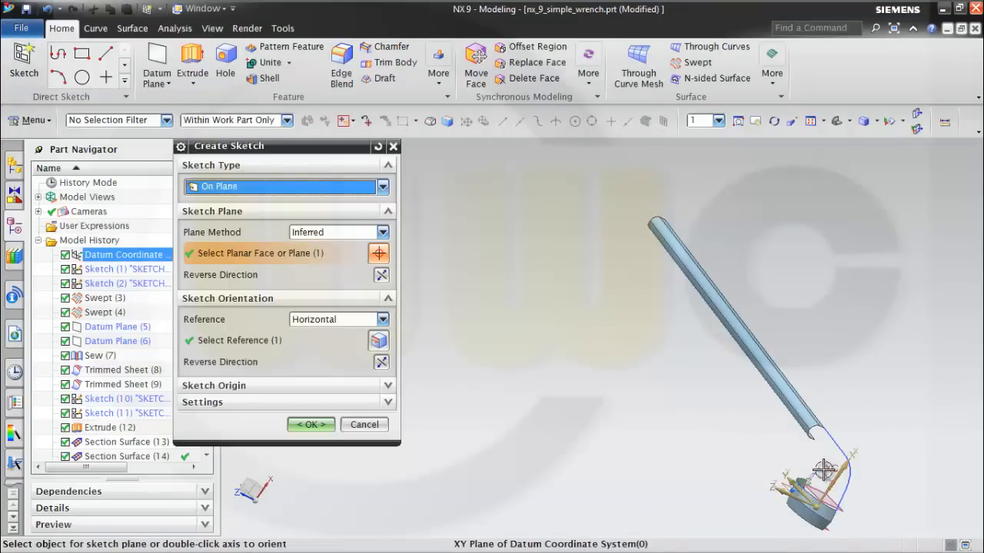
left_click(311, 425)
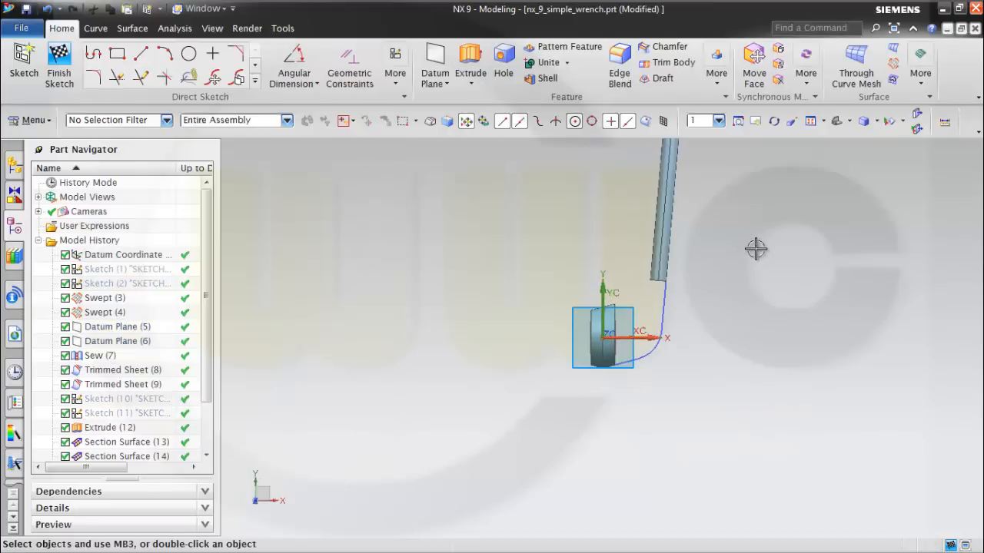
scroll(728, 247, "up", 5)
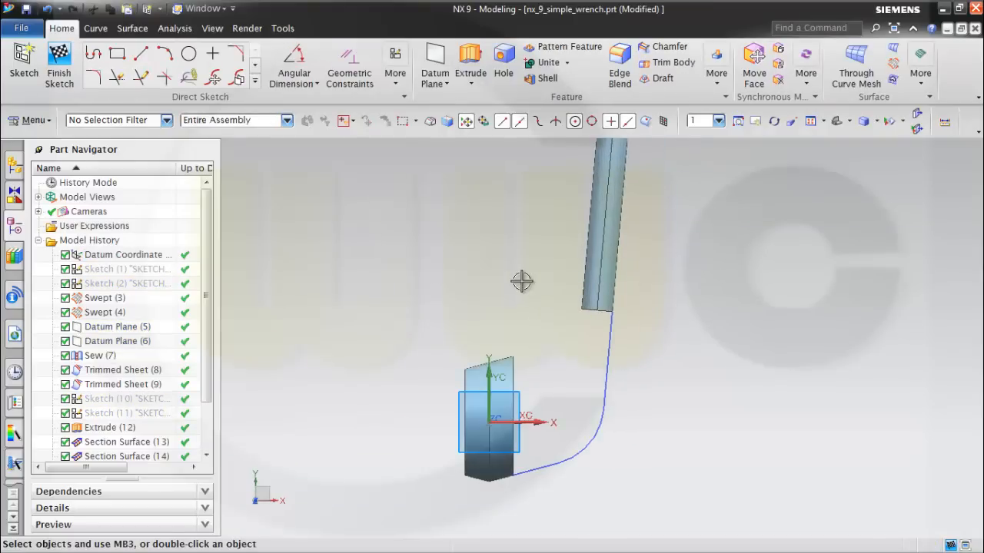
scroll(510, 280, "up", 1)
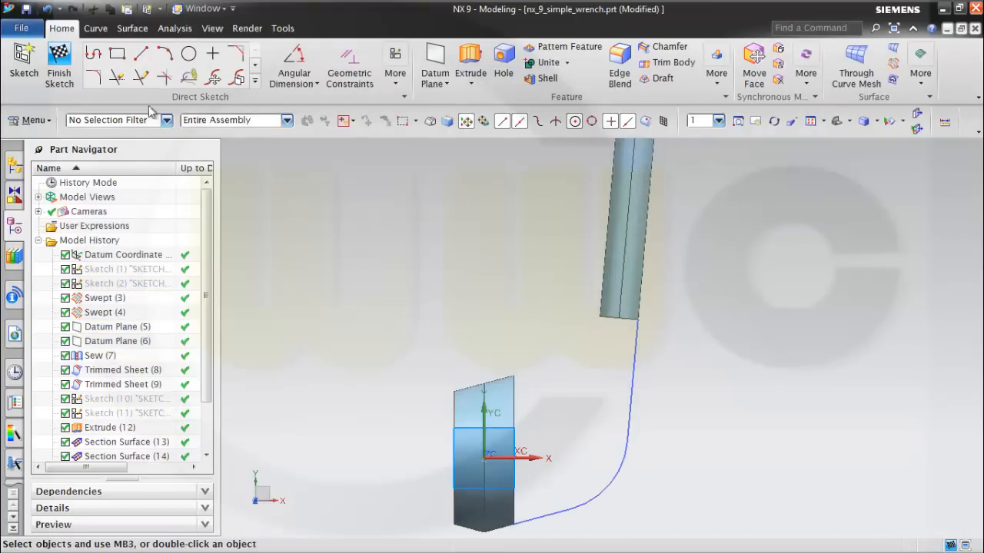
Sketch two connected lines with the Profile tool, running from near the head's upper corner towards the handle's lower end.
left_click(93, 55)
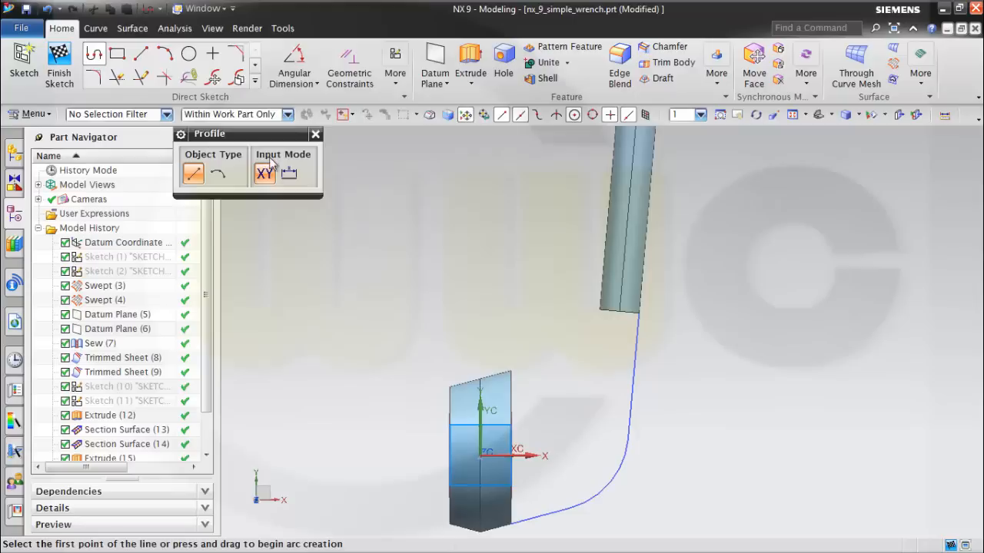
left_click(511, 359)
left_click(577, 338)
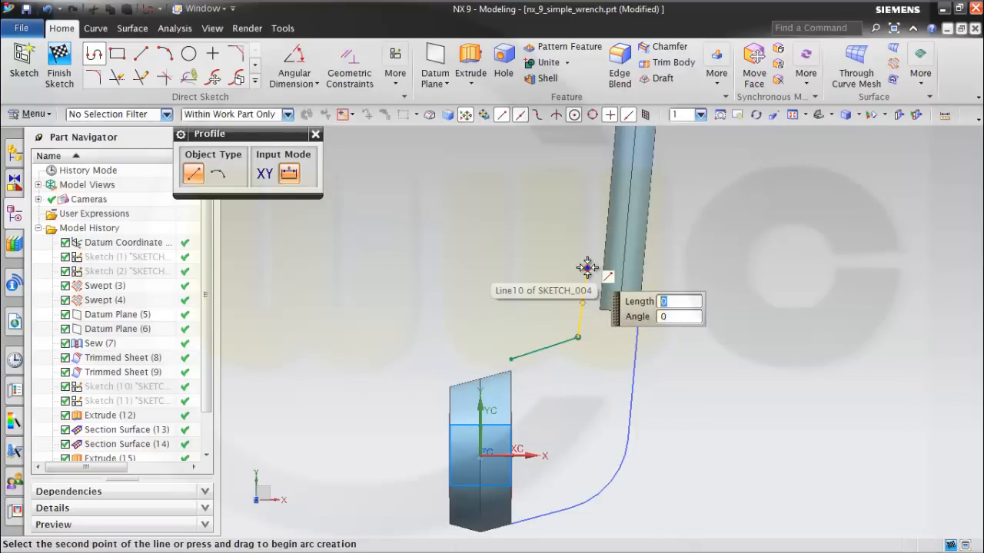
left_click(587, 268)
key("Escape")
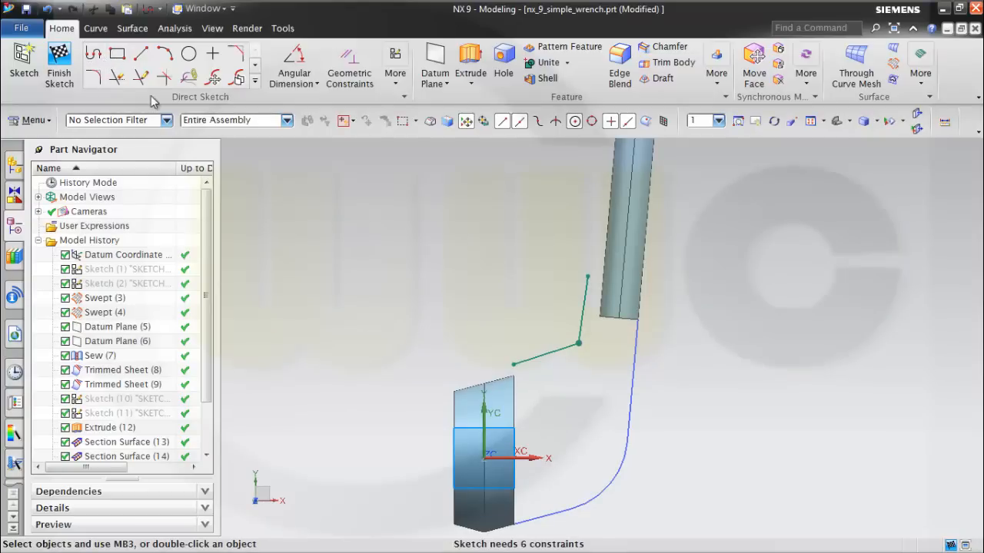
Fillet the corner between the two sketch lines with a radius of 12.5.
left_click(94, 77)
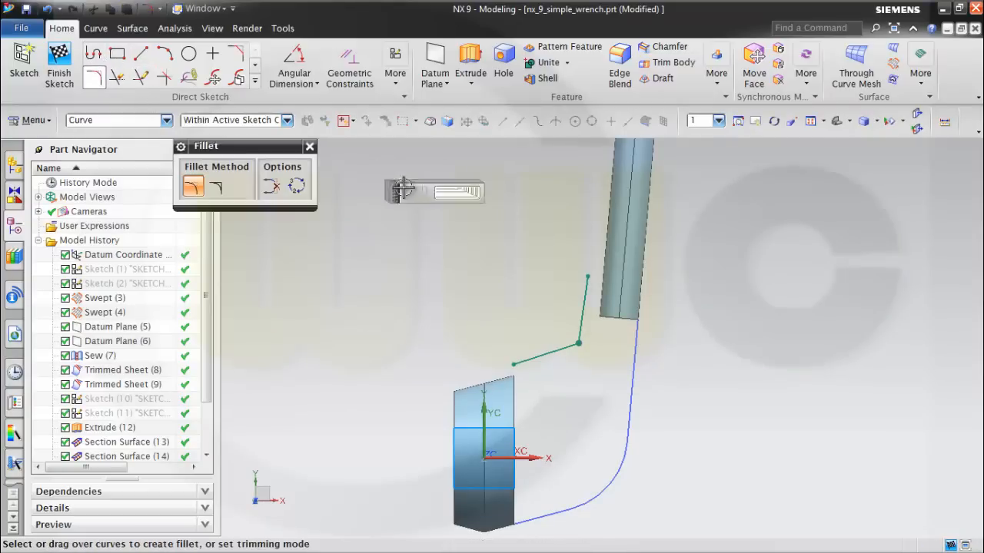
left_click(547, 347)
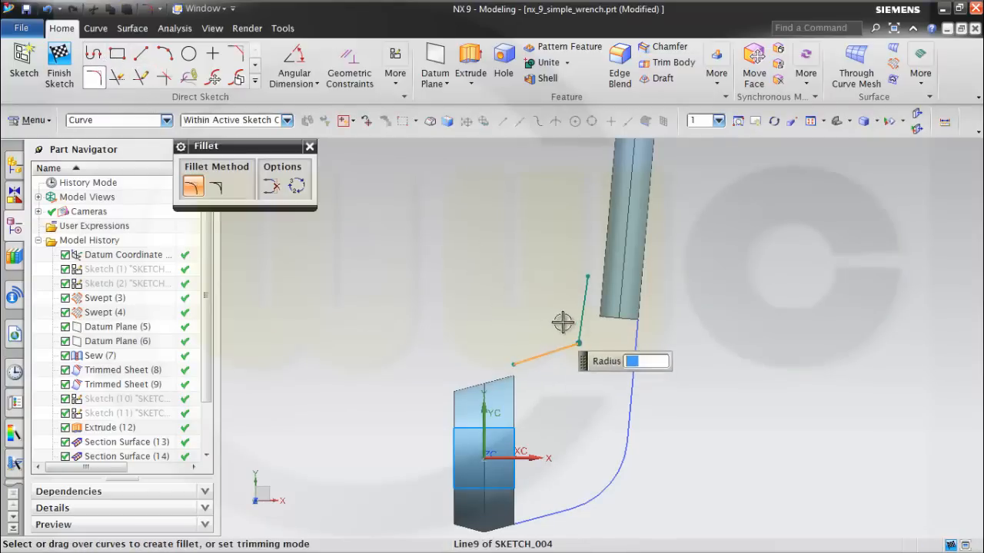
left_click(580, 316)
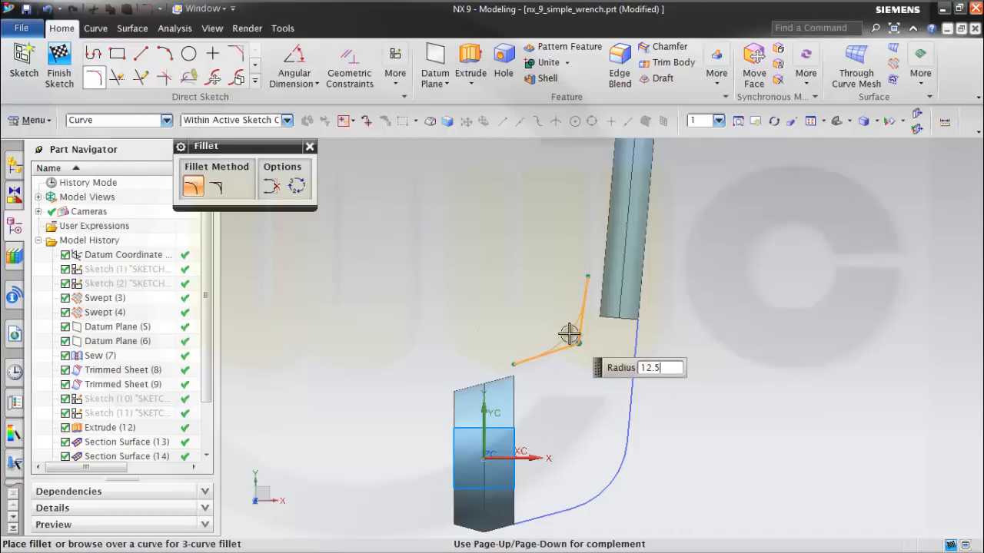
left_click(569, 333)
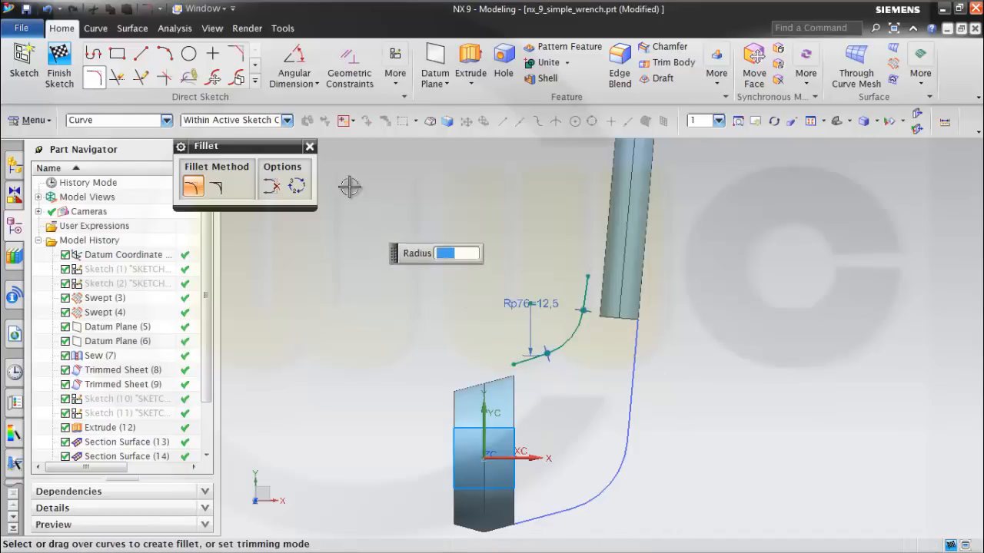
Add an angular dimension of 5° between the upper sketch line and the datum Y axis.
left_click(295, 63)
scroll(567, 415, "up", 1)
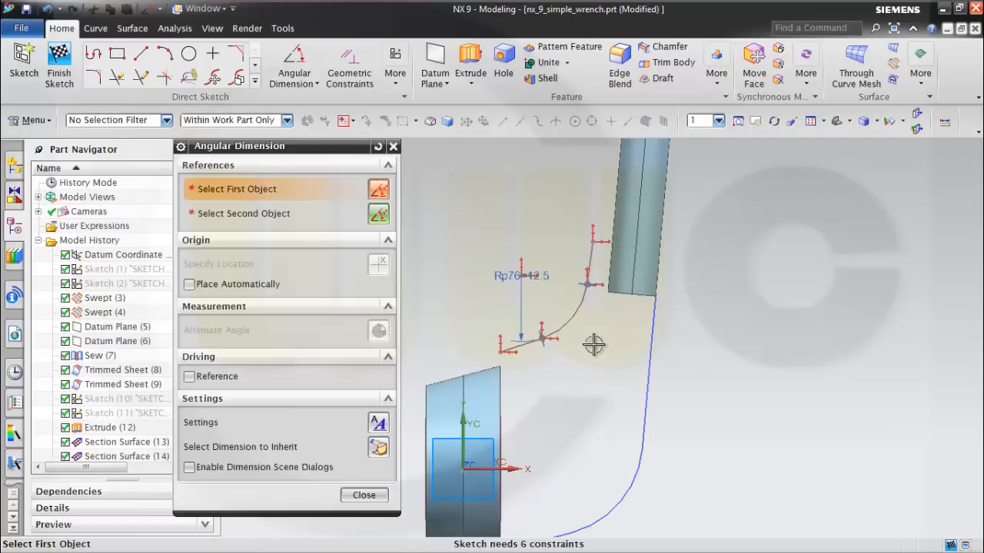
scroll(593, 345, "up", 1)
left_click(592, 231)
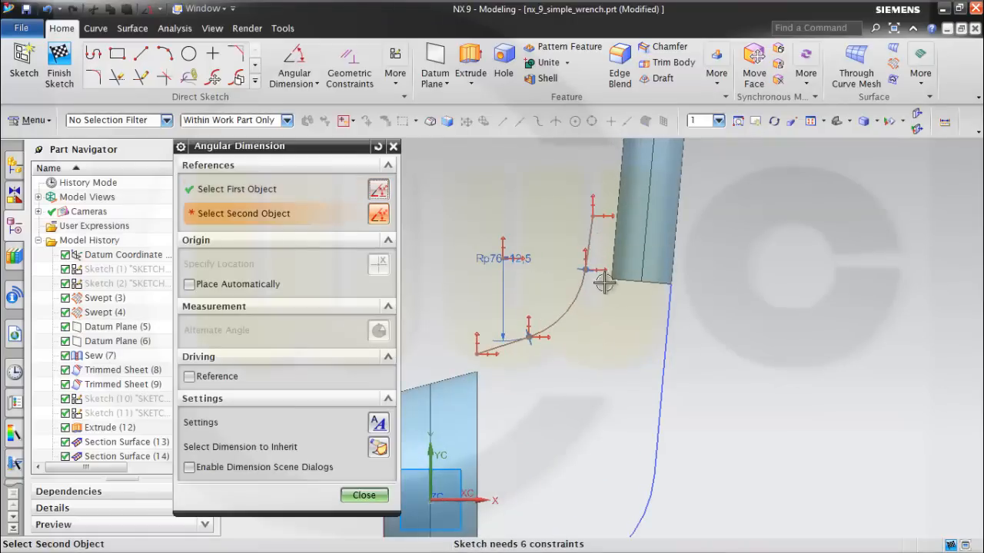
left_click(430, 450)
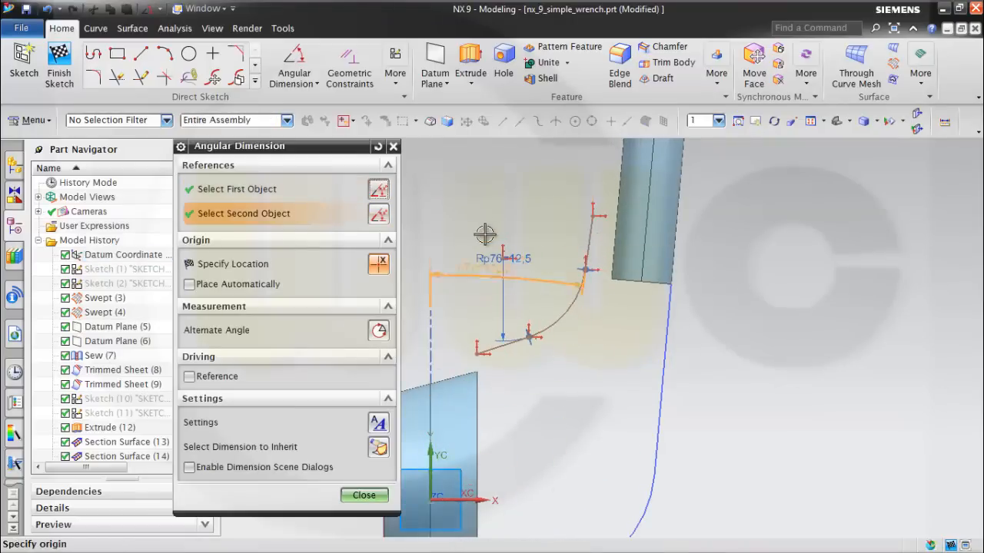
left_click(494, 187)
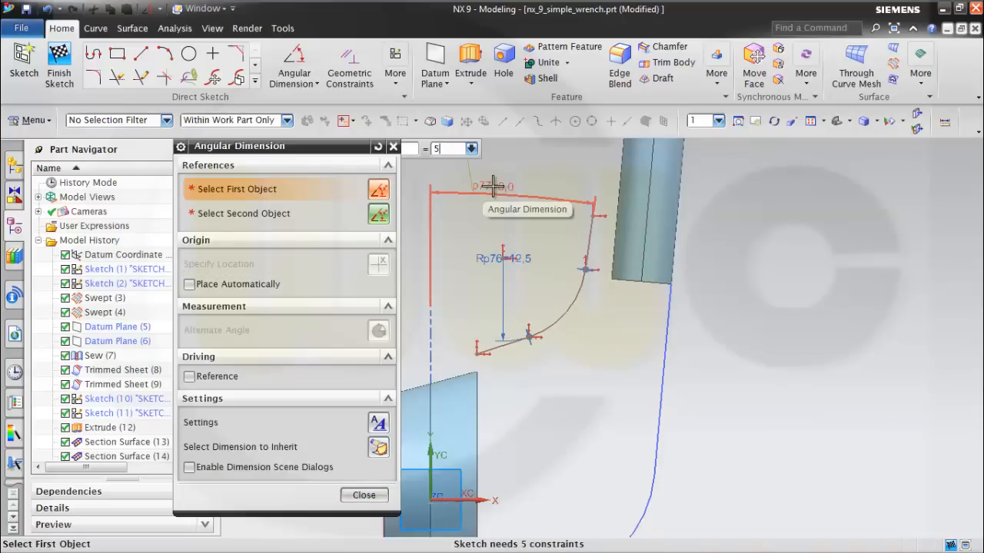
type("5")
key("Return")
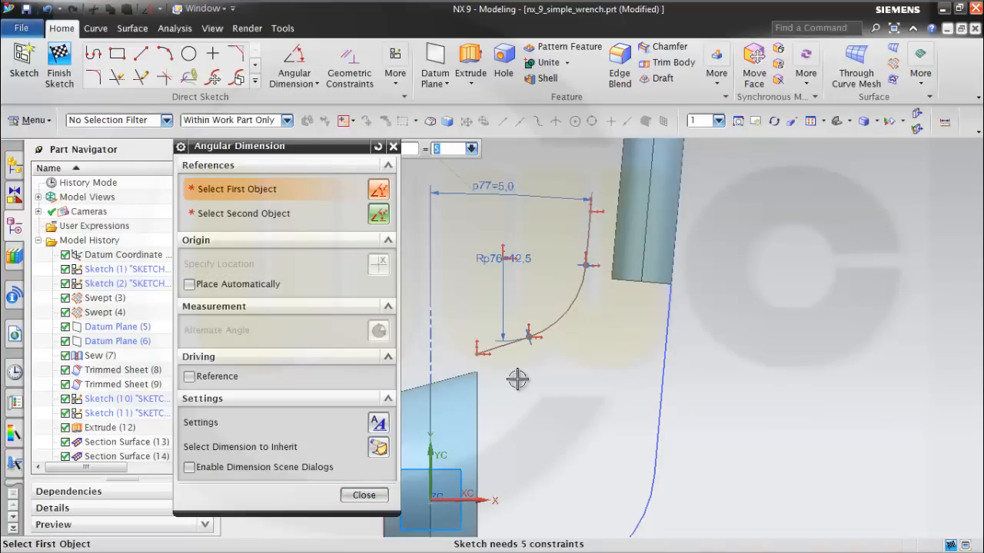
Add an angular dimension of 75° between the lower sketch line and the datum Y axis.
left_click(502, 345)
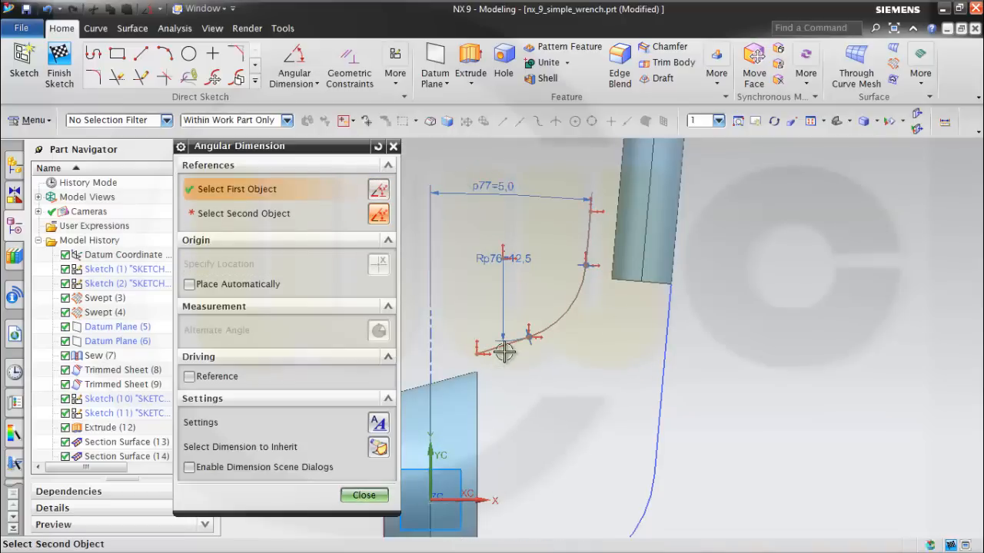
left_click(432, 452)
left_click(498, 266)
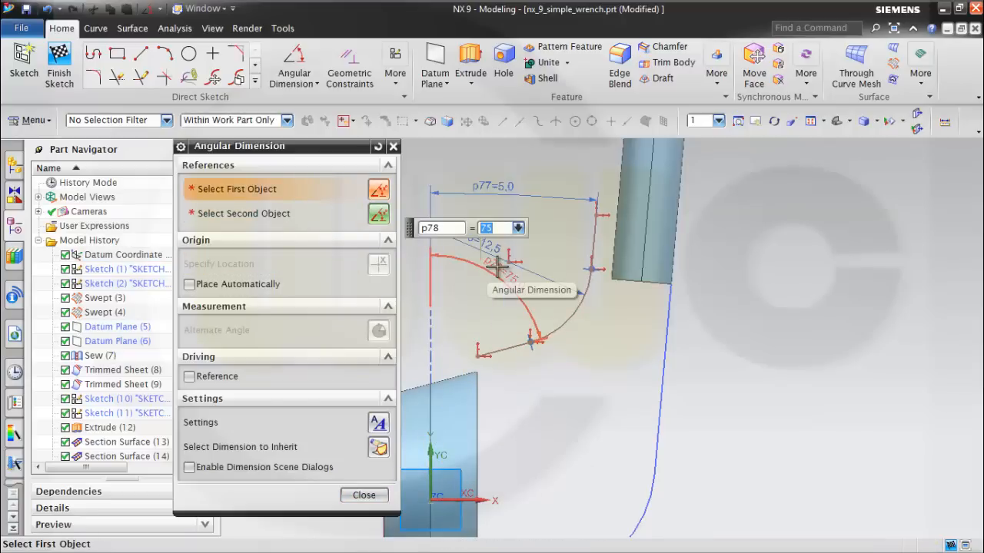
left_click(364, 495)
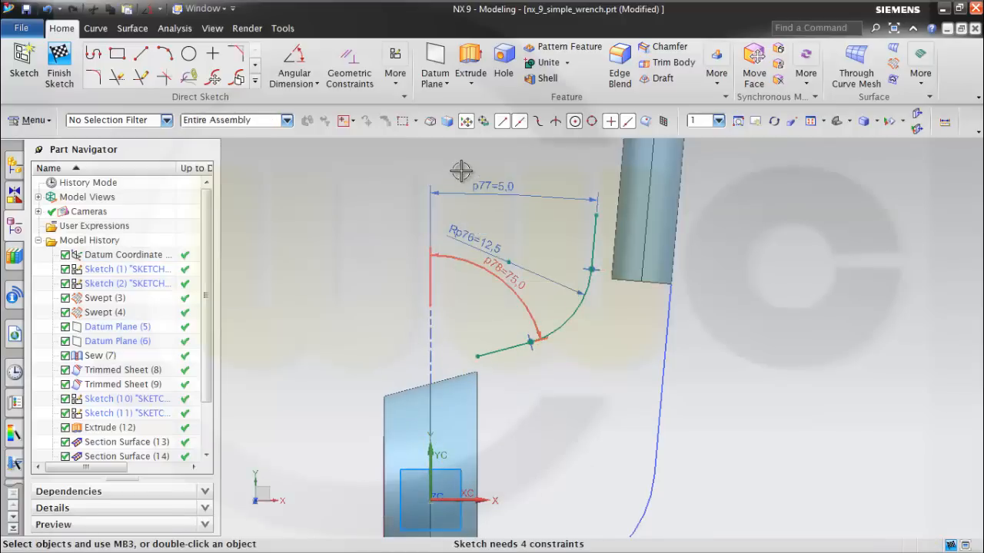
Make the lower line's free endpoint coincident with the upper corner point of the swept head's edge.
left_click(349, 66)
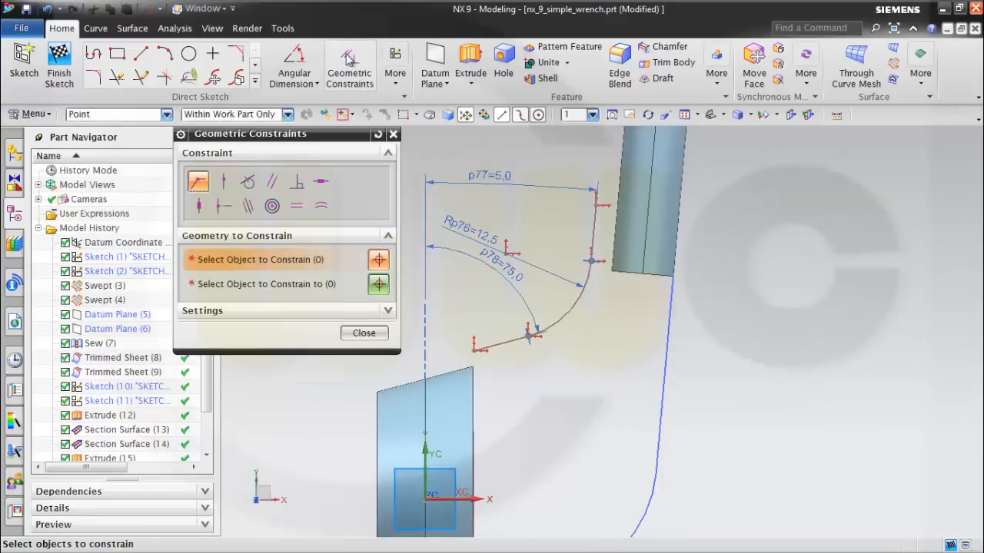
left_click(474, 369)
left_click(474, 351)
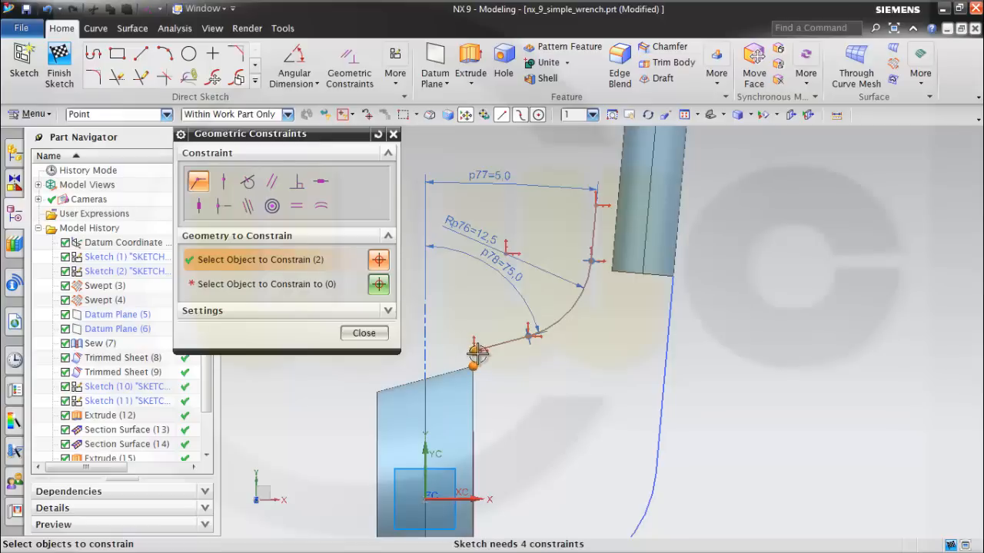
left_click(315, 284)
left_click(473, 350)
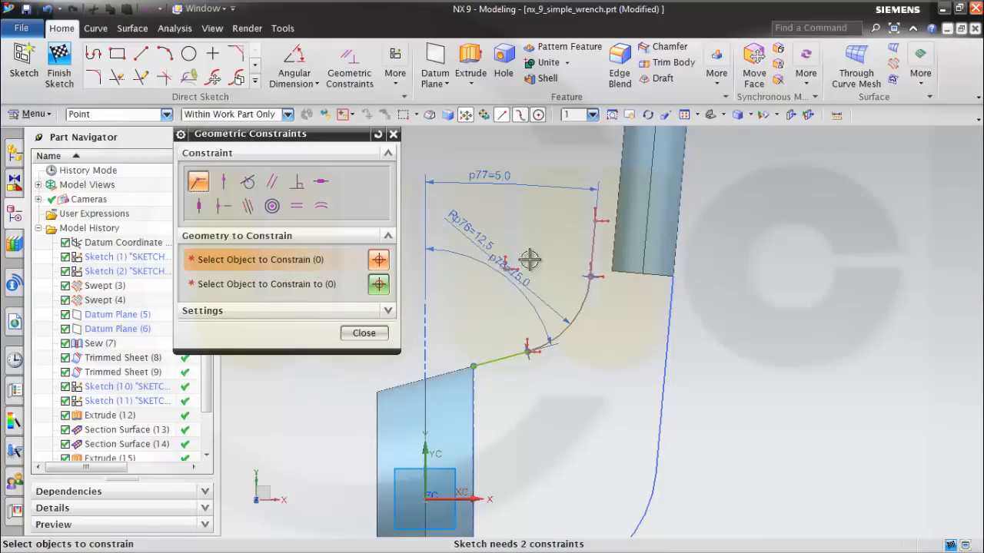
left_click(381, 334)
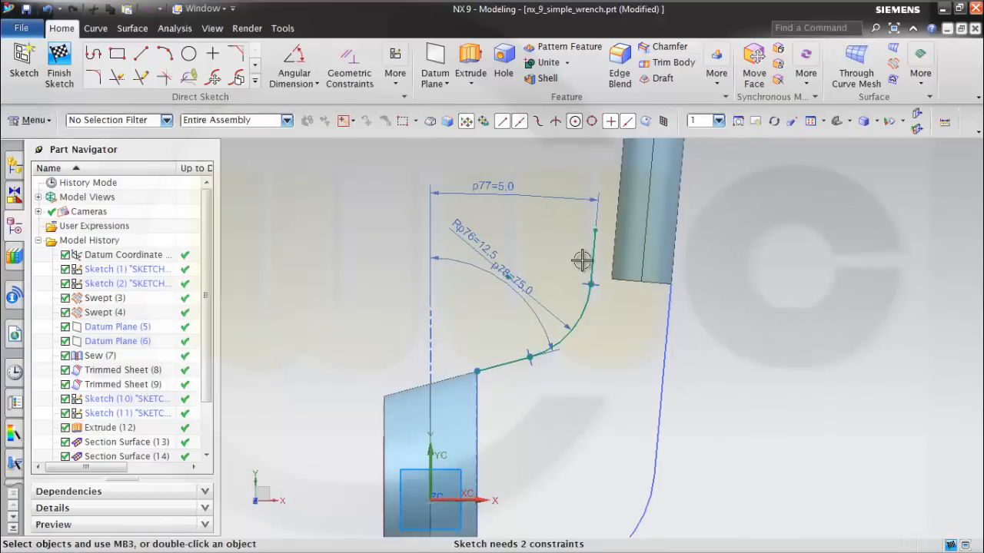
Convert the upper line to reference and make the arc's upper endpoint coincident with the endpoint of the handle's extruded edge.
left_click(590, 247)
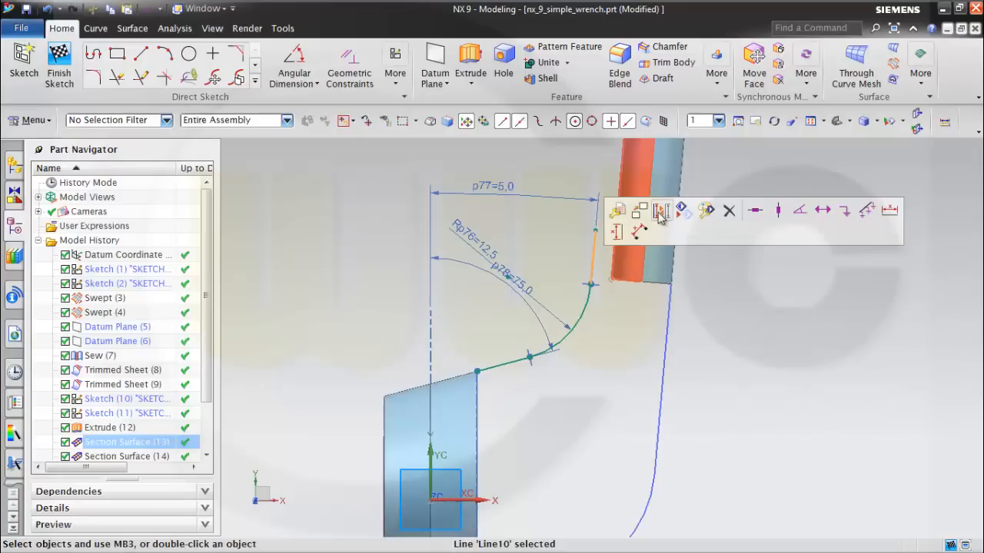
left_click(660, 212)
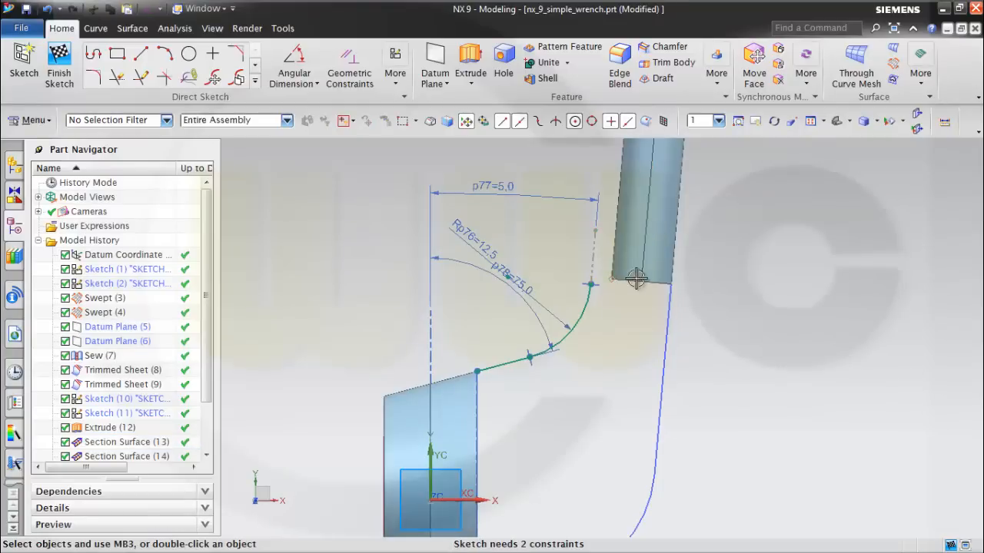
left_click(350, 77)
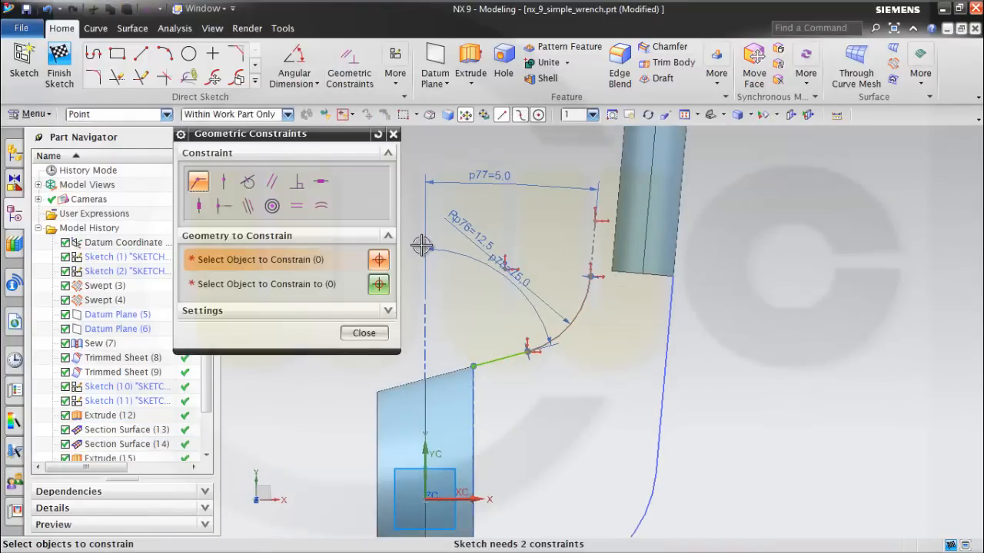
left_click(591, 278)
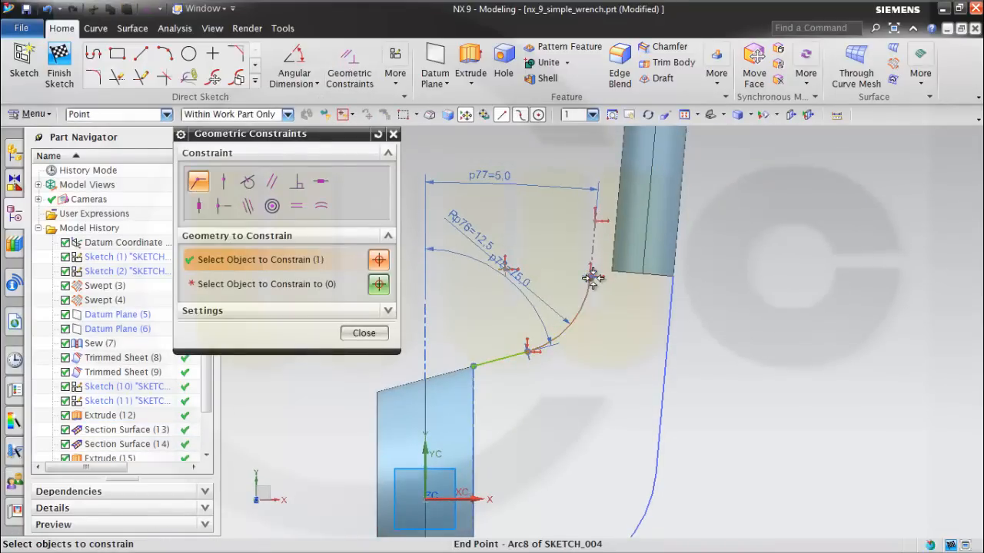
left_click(307, 287)
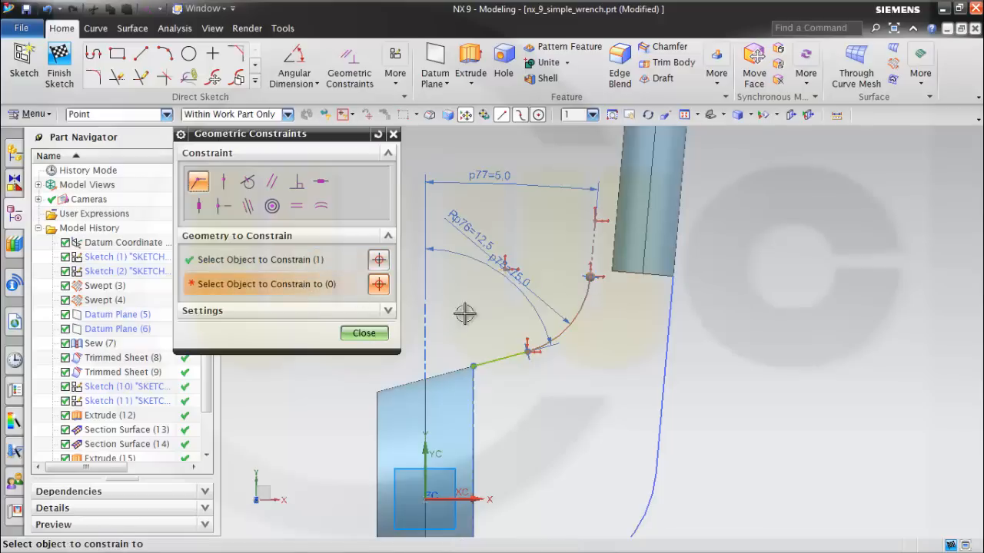
left_click(611, 272)
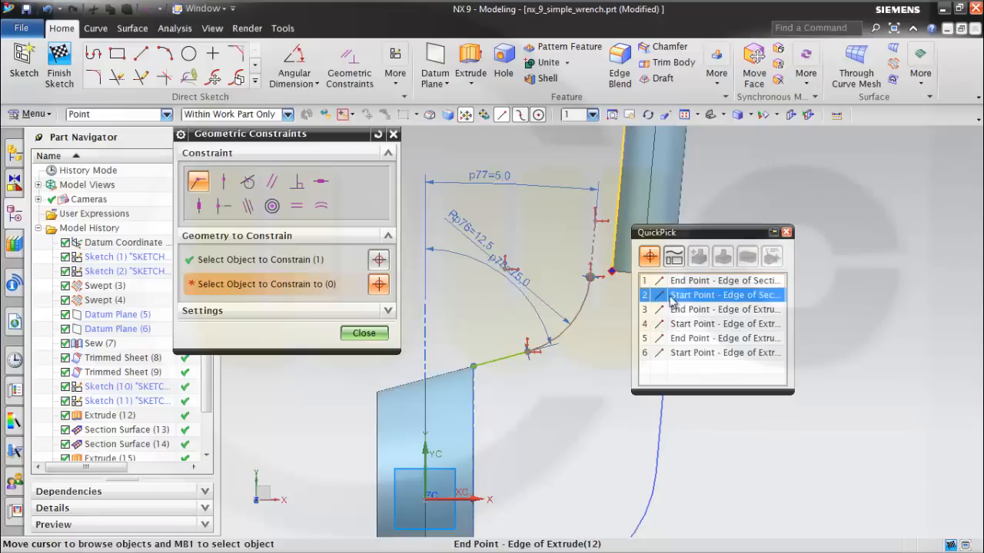
mouse_move(581, 364)
middle_mouse_down("shift")
mouse_move(584, 353)
mouse_move(528, 376)
middle_mouse_up("shift")
middle_click_drag(558, 331, 584, 337)
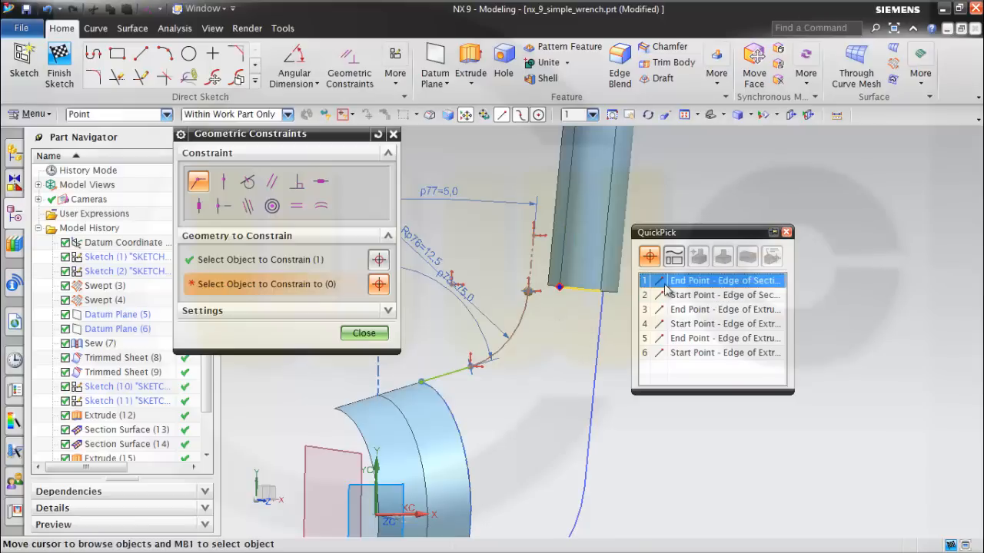
left_click(673, 338)
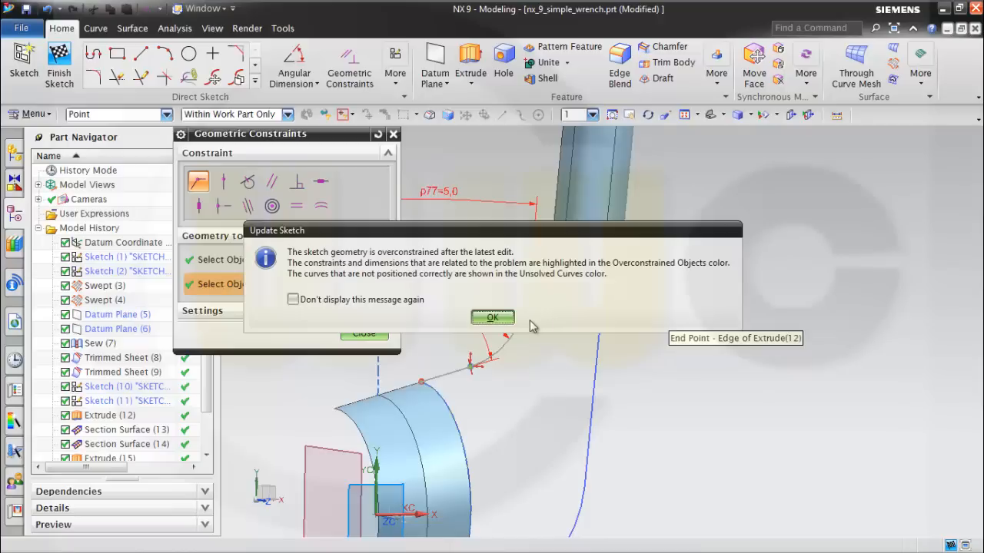
left_click(493, 317)
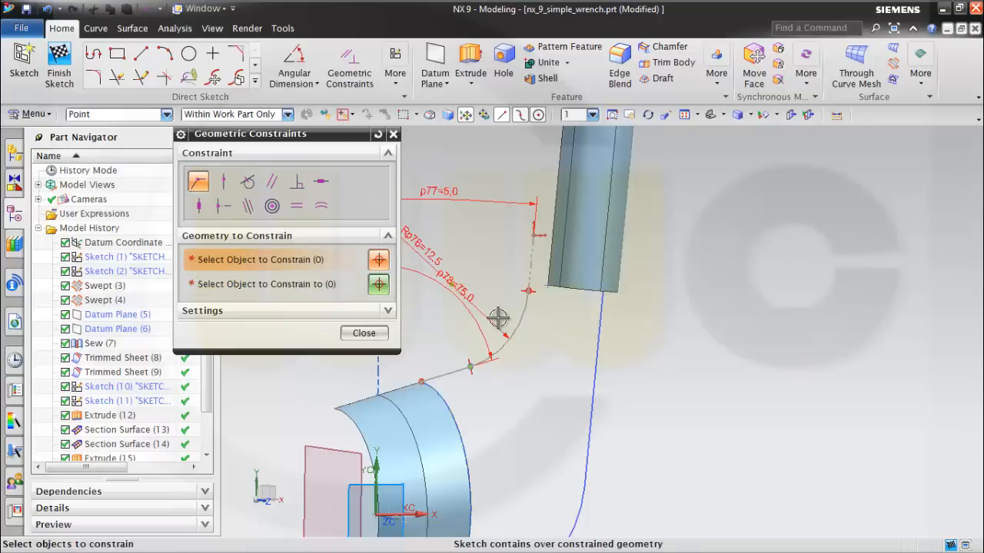
Delete the fillet arc's 12.5 radius dimension and finish the sketch.
middle_click_drag(628, 338, 468, 351)
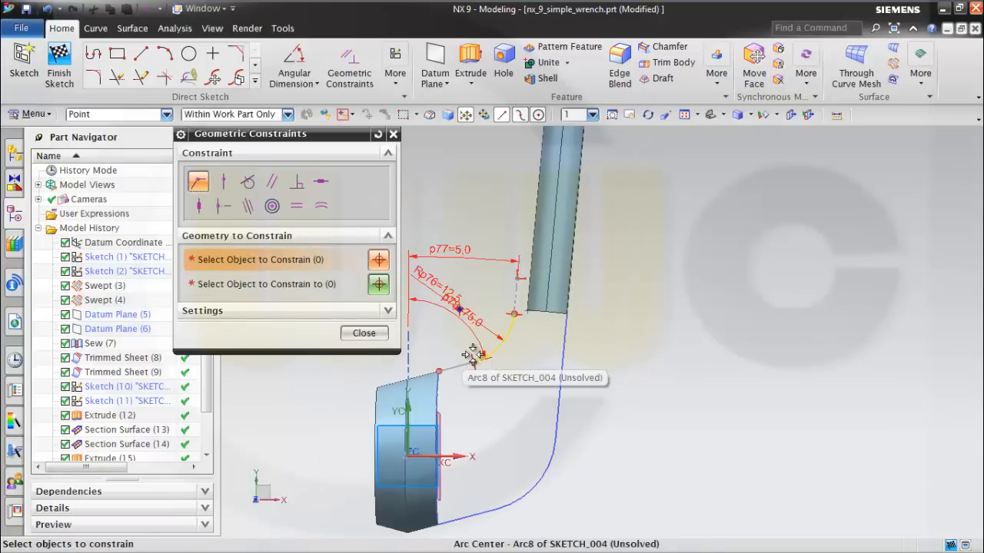
scroll(513, 378, "up", 1)
scroll(594, 402, "up", 1)
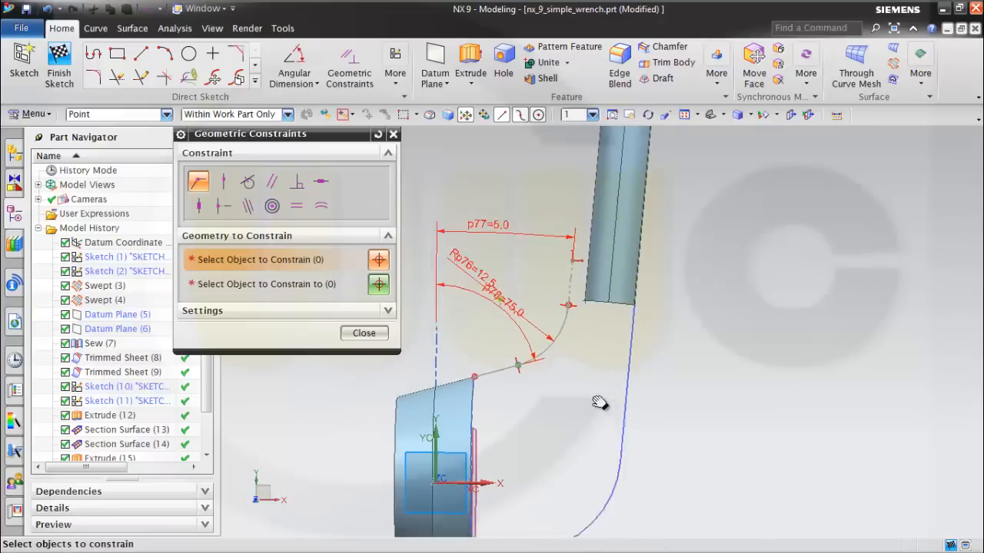
scroll(571, 367, "up", 1)
scroll(571, 367, "up", 1)
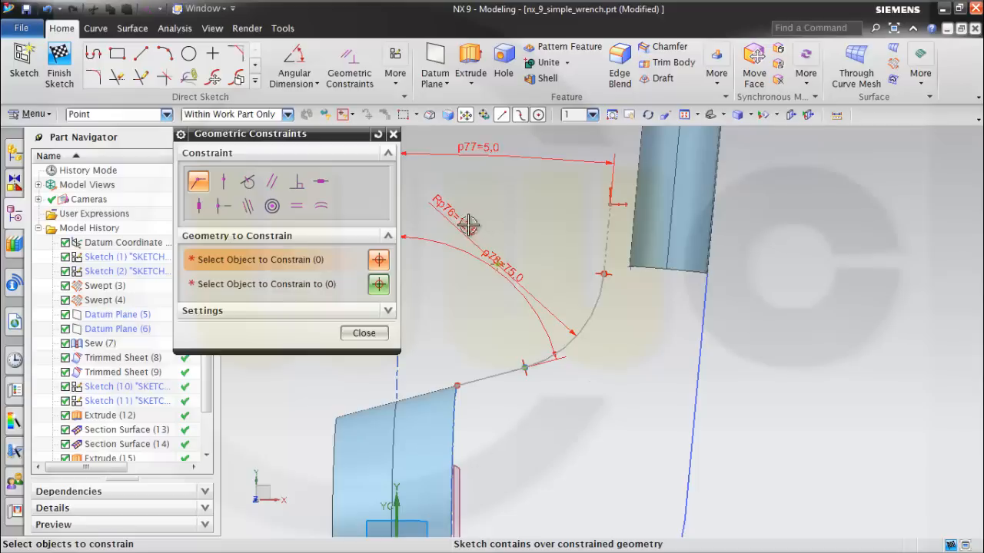
left_click(364, 335)
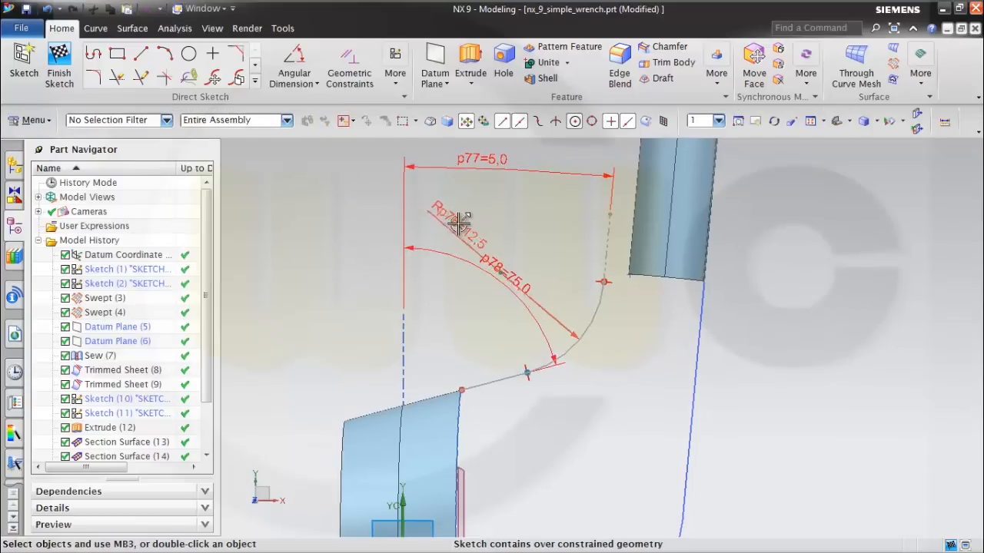
left_click(458, 223)
key("Delete")
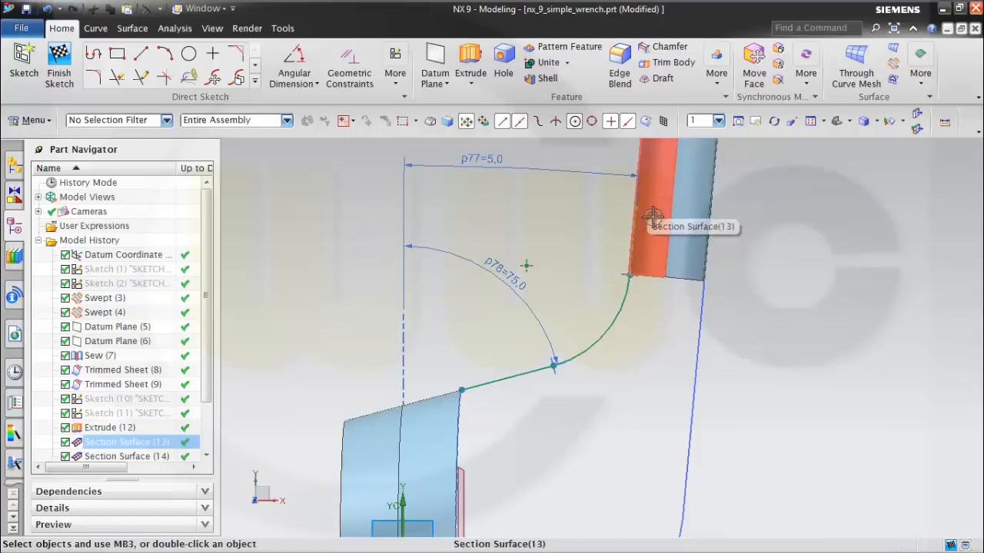
middle_click_drag(737, 308, 742, 318)
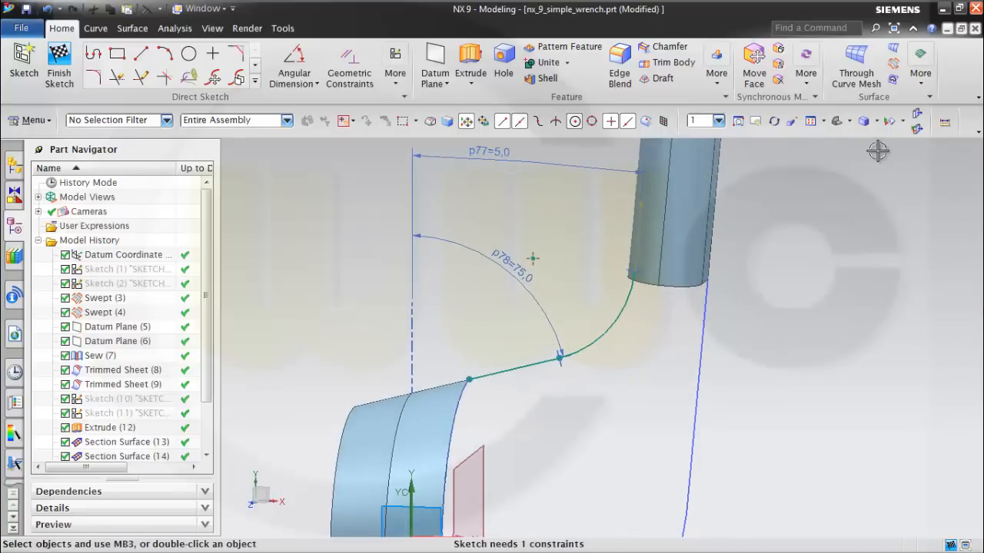
left_click(65, 67)
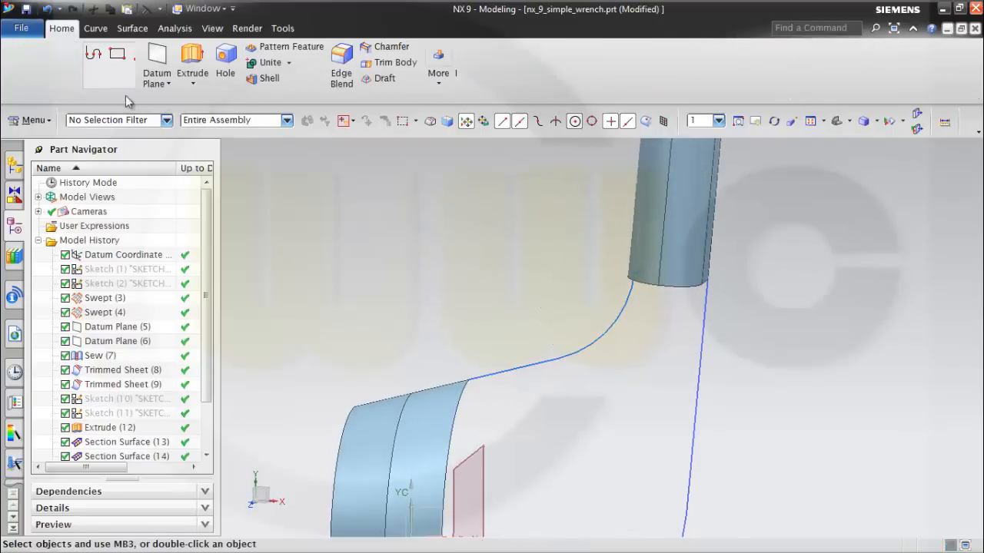
Save the part with the finished guide sketch.
mouse_move(710, 402)
middle_mouse_down()
mouse_move(630, 340)
mouse_move(528, 391)
mouse_move(625, 399)
mouse_move(546, 417)
mouse_move(559, 402)
mouse_move(552, 410)
middle_mouse_up()
scroll(577, 408, "down", 3)
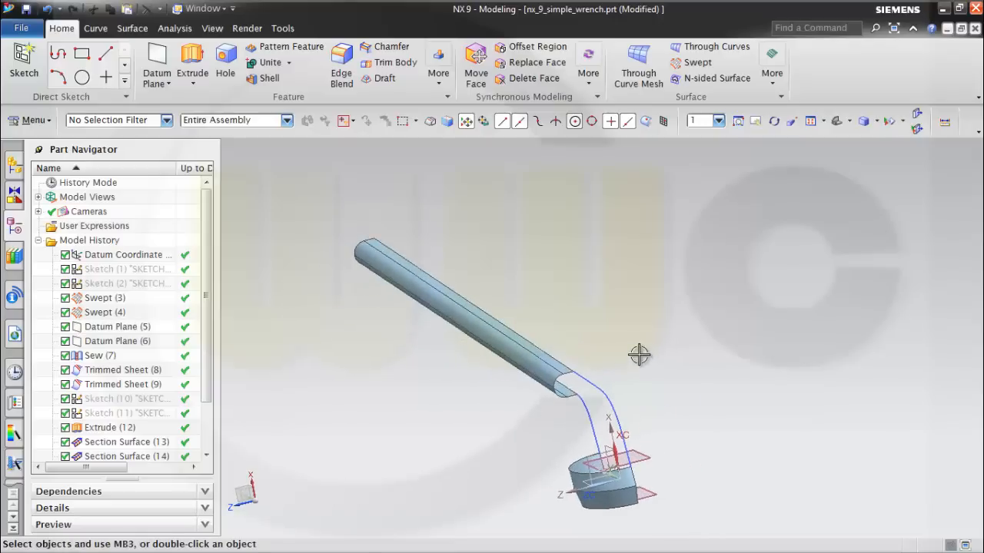
key("ctrl+s")
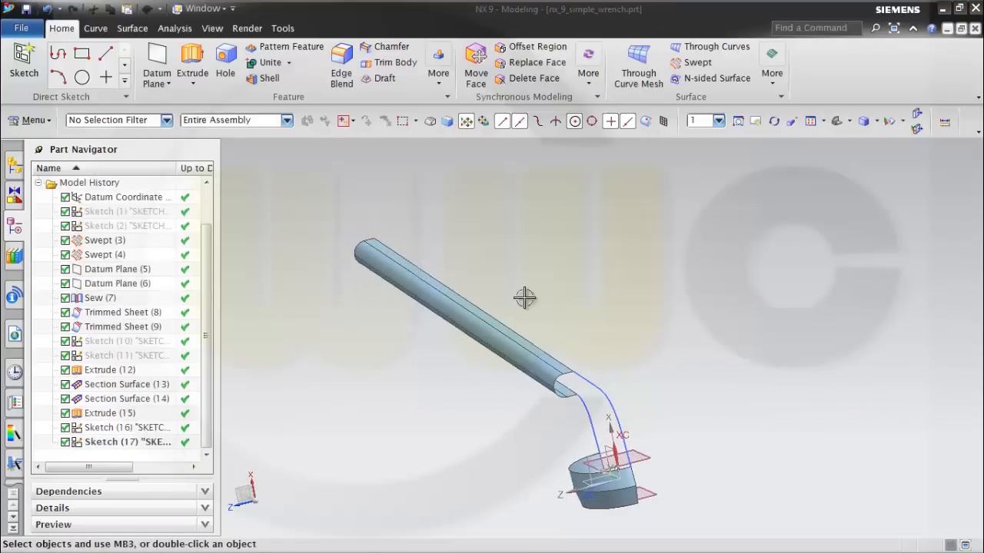
Start a Studio Surface with the handle's end edges and the head's upper edge as sections, reversing the second section's direction to match.
left_click(129, 28)
left_click(35, 70)
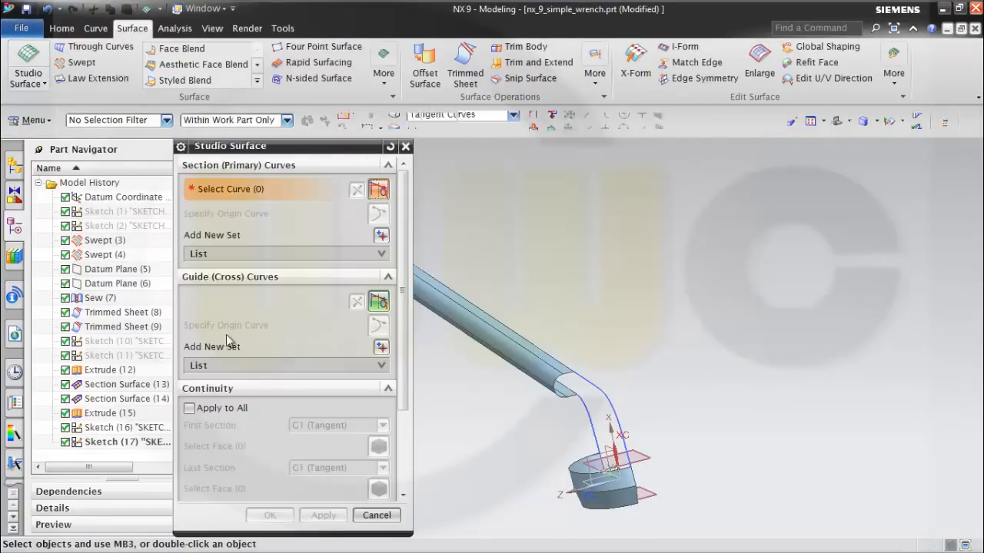
middle_click_drag(556, 273, 616, 348)
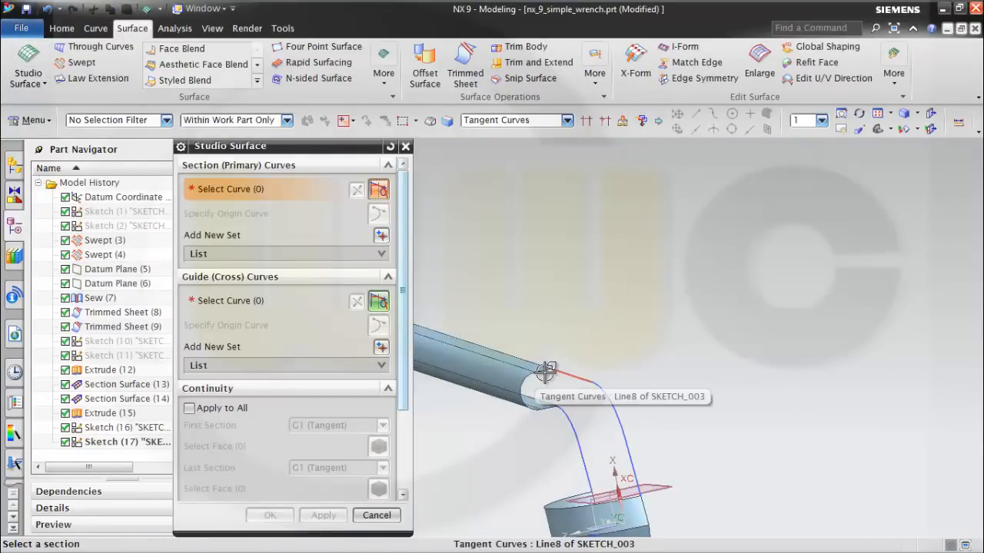
left_click(529, 385)
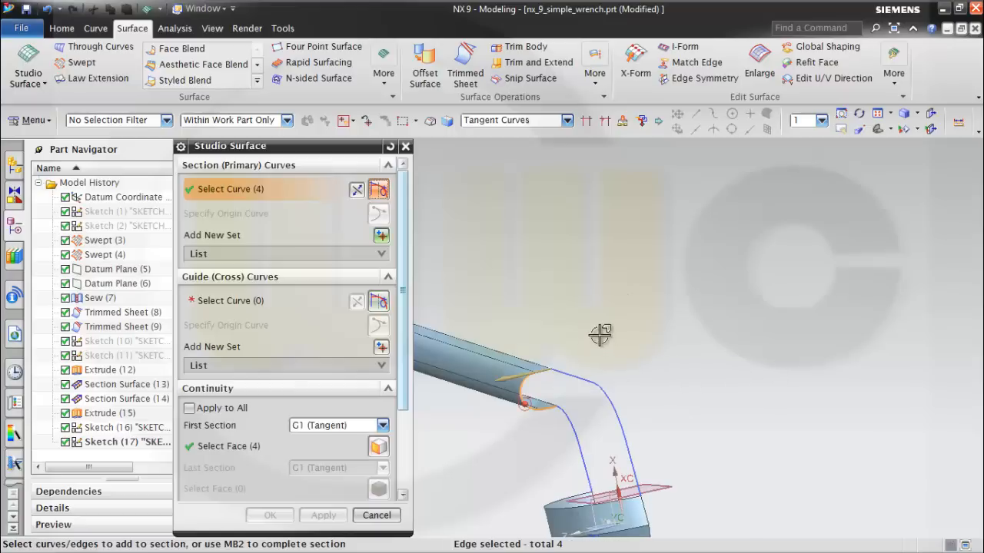
left_click(381, 236)
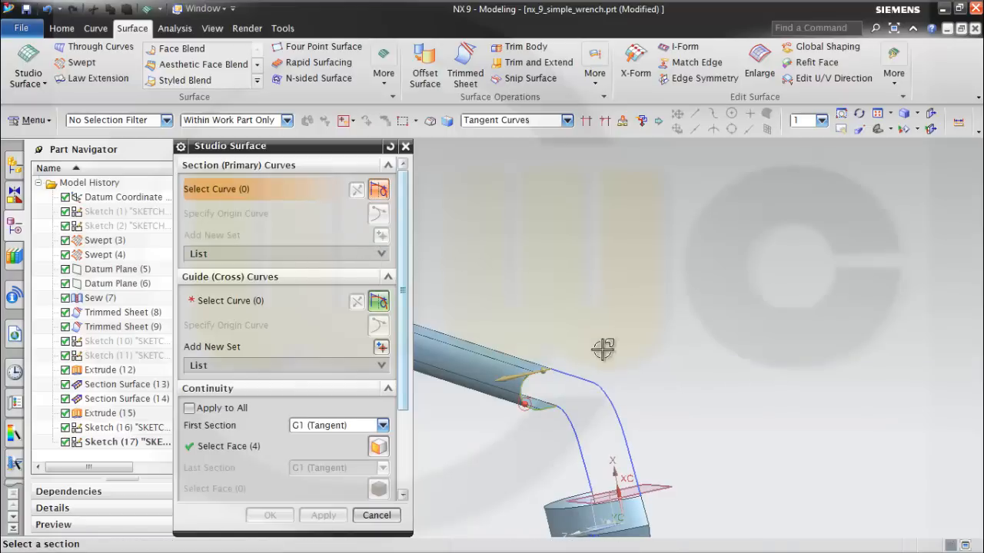
left_click(565, 495)
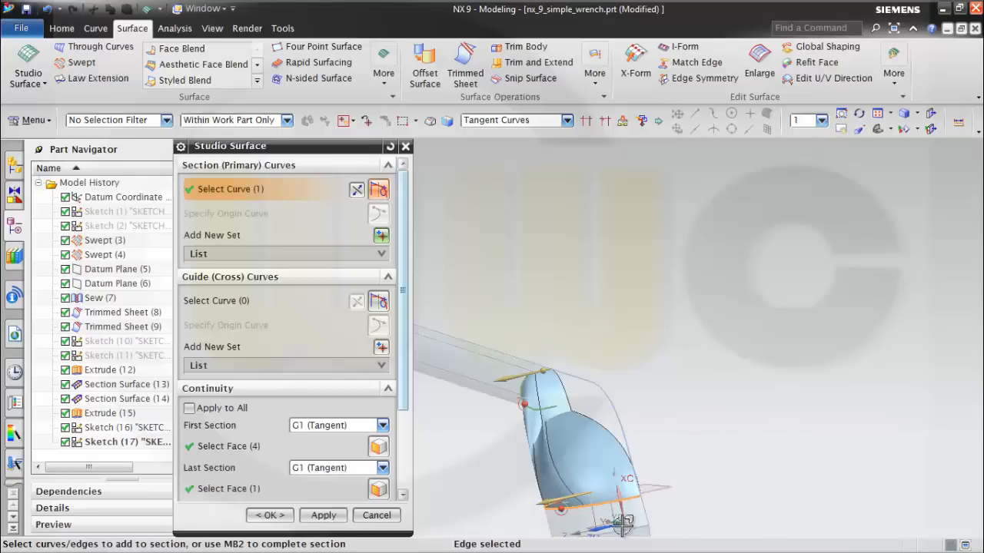
double_click(534, 507)
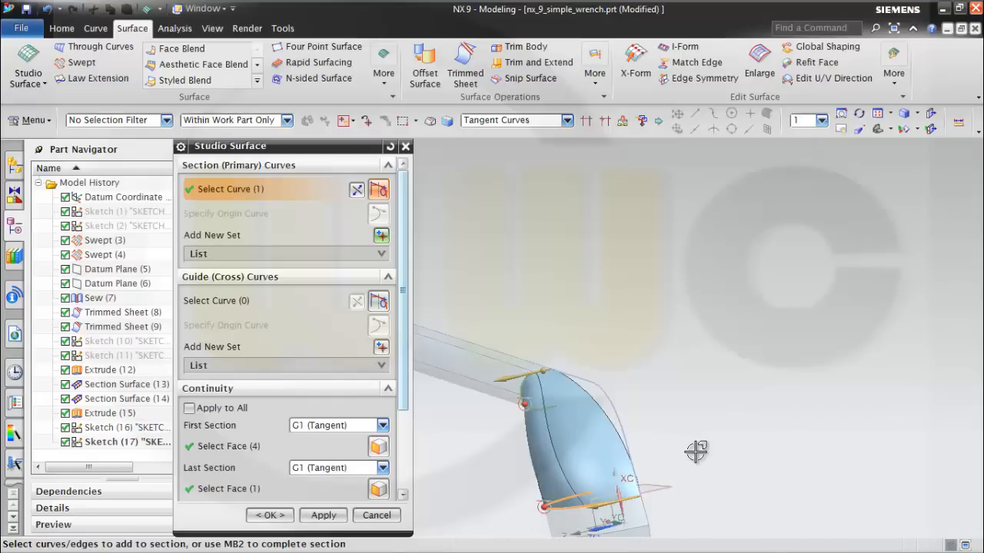
Add the outer and inner filleted curves as two guides and create the studio surface with G1 tangency at both sections.
left_click(243, 300)
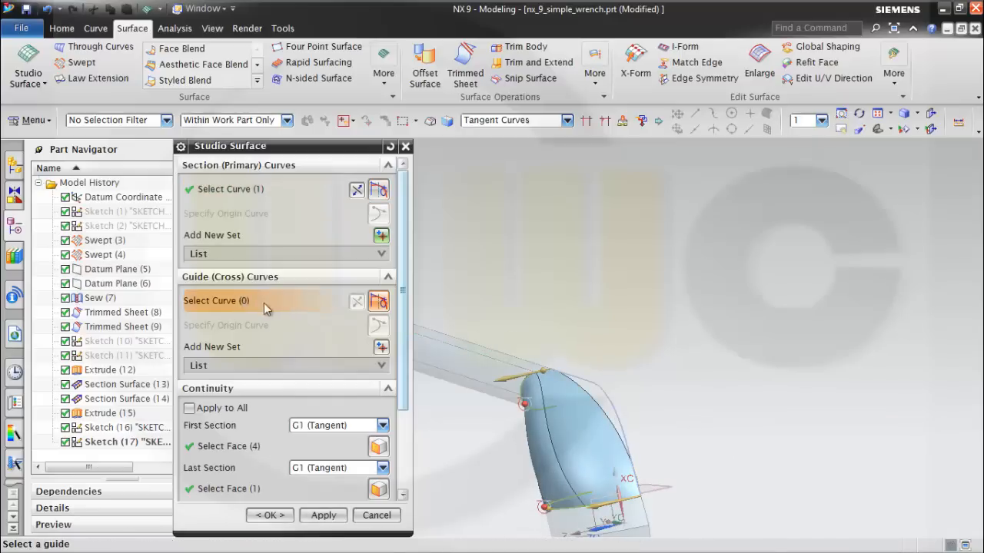
left_click(598, 388)
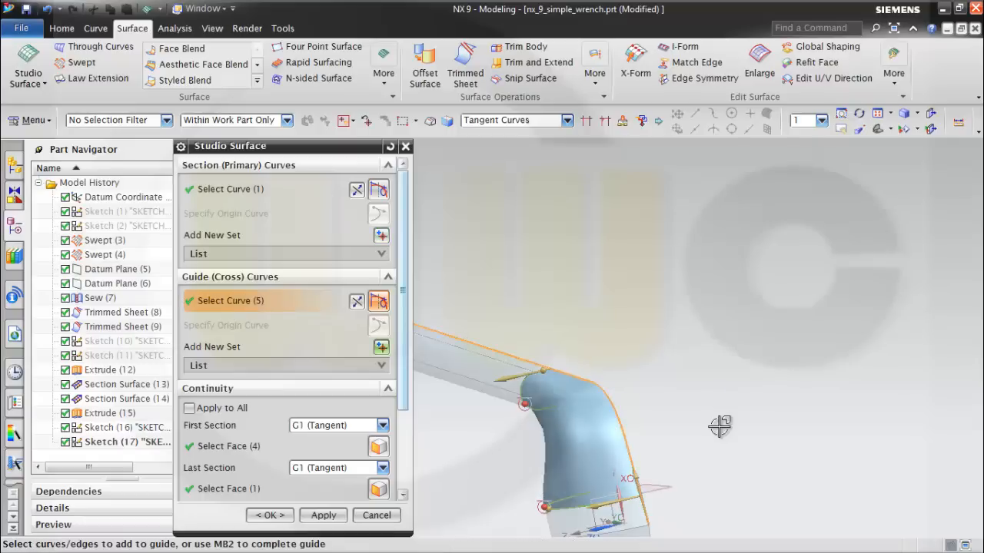
middle_click_drag(698, 434, 525, 400)
left_click(381, 347)
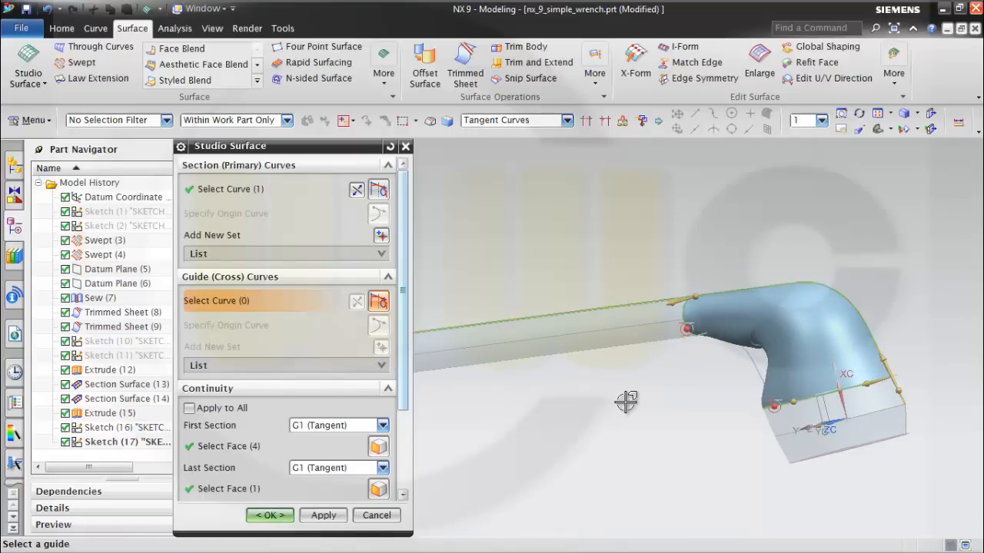
middle_click_drag(624, 398, 646, 393)
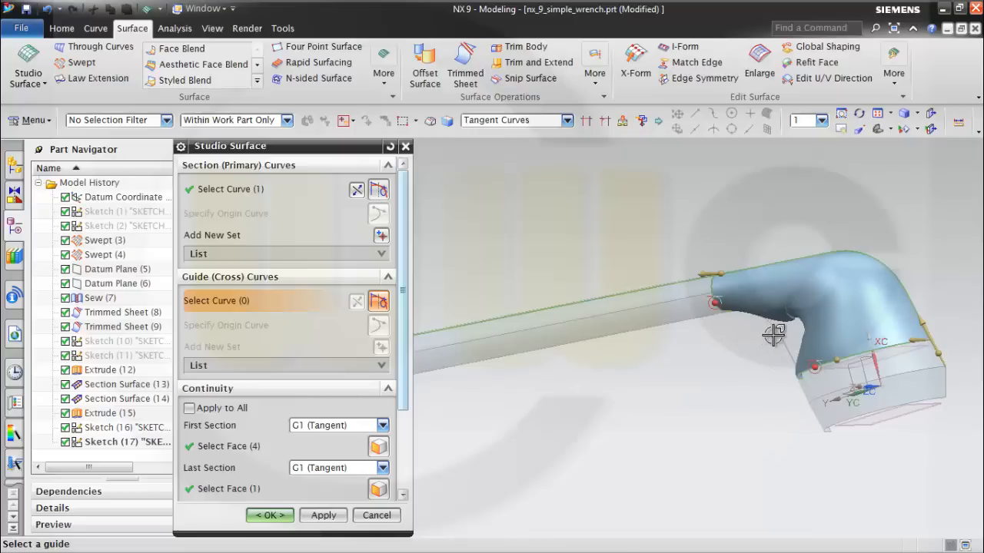
left_click(807, 391)
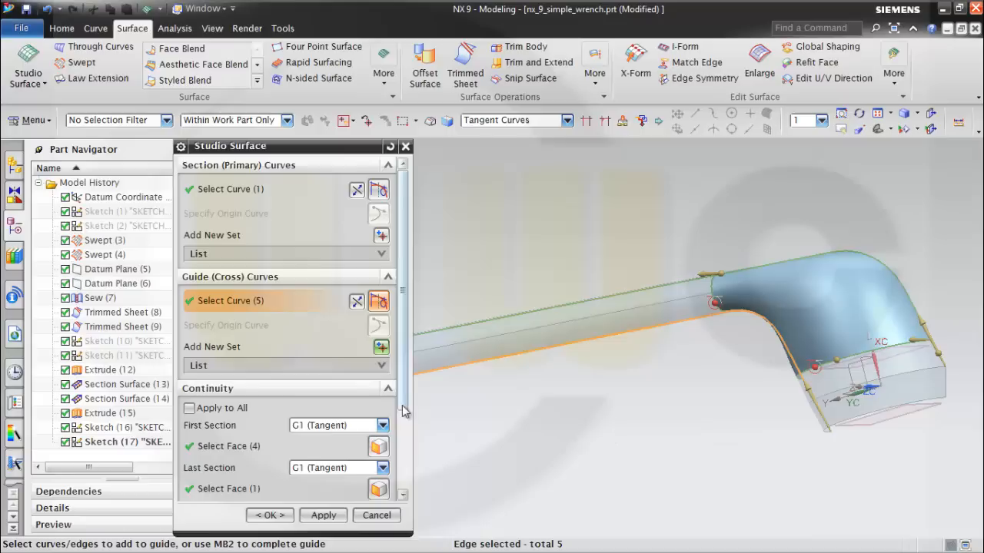
left_click_drag(404, 412, 420, 499)
middle_click_drag(582, 454, 538, 452)
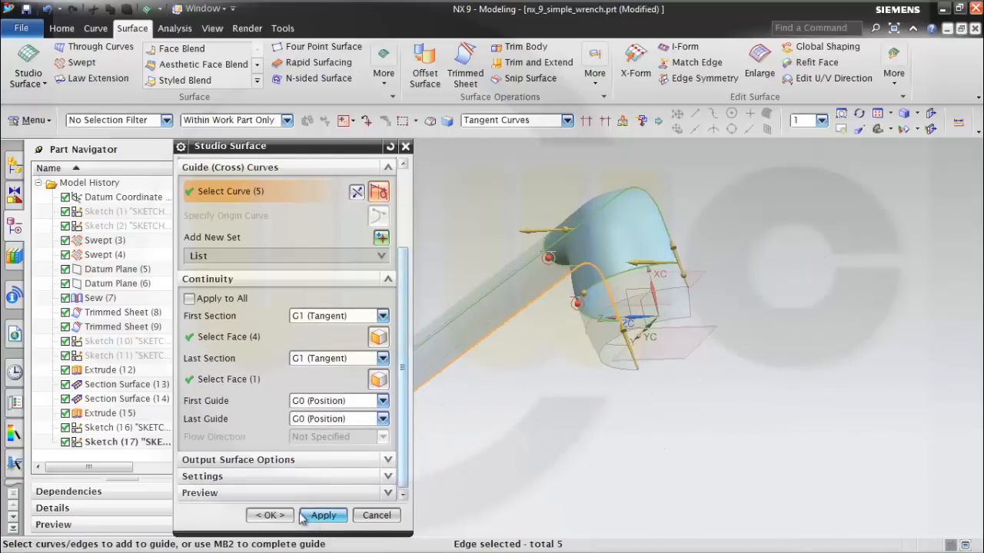
left_click(269, 516)
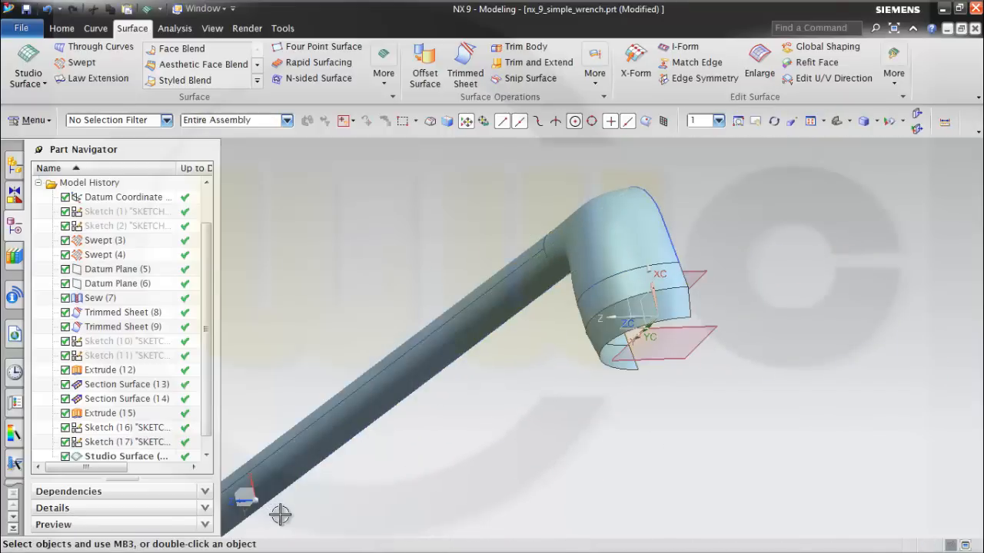
Start a sheet Sew with the handle's extruded strip as target and the adjacent handle surface as first tool body.
middle_click_drag(574, 384, 577, 407)
scroll(589, 414, "down", 5)
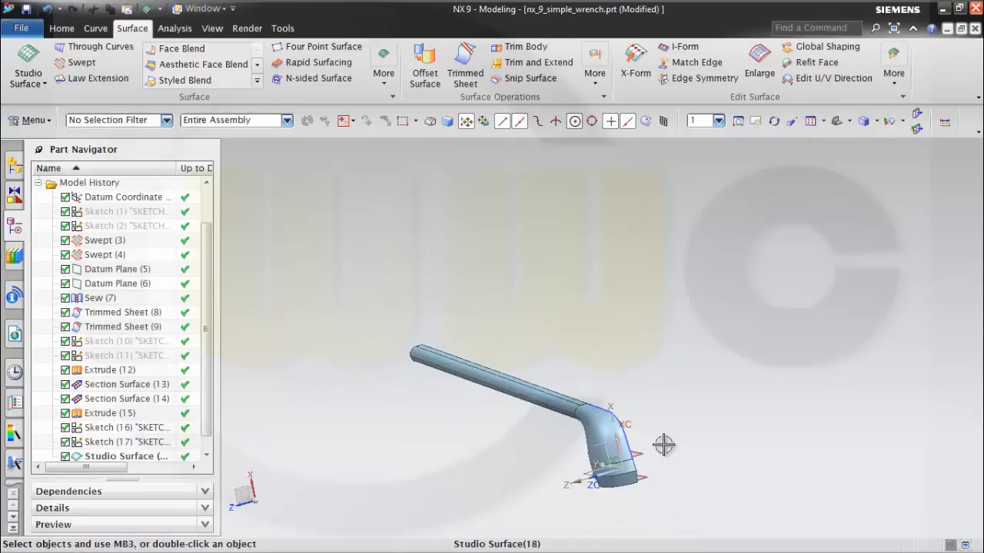
middle_click_drag(664, 445, 564, 428)
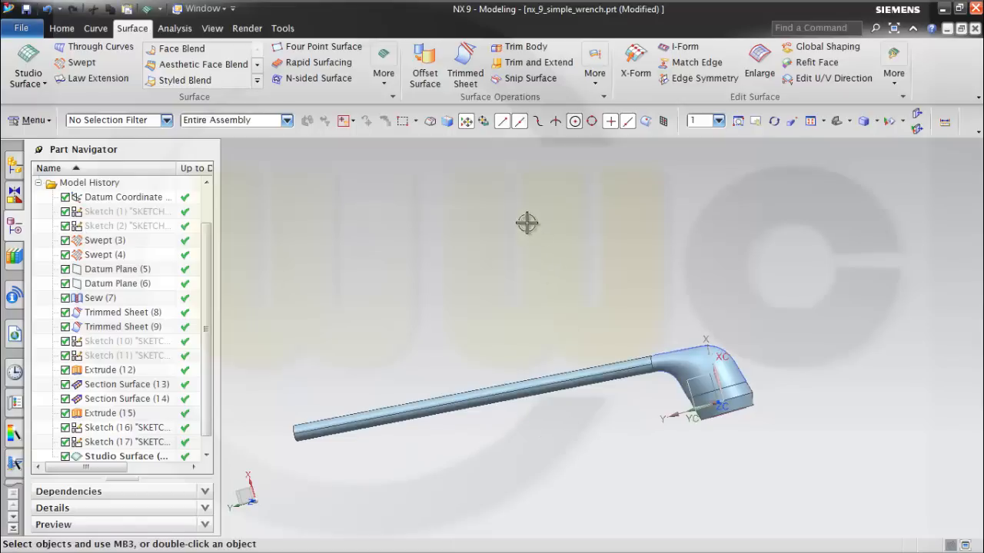
left_click(594, 84)
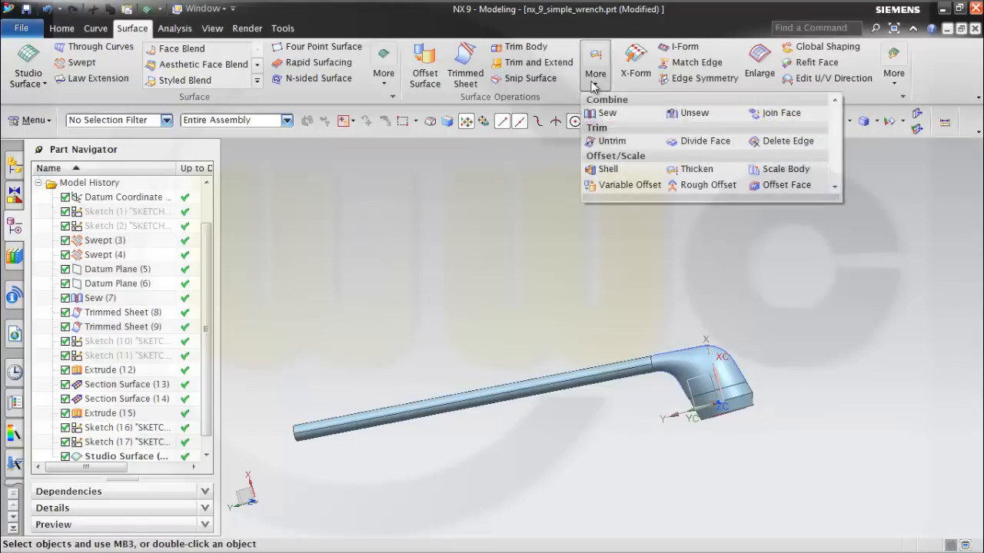
left_click(609, 115)
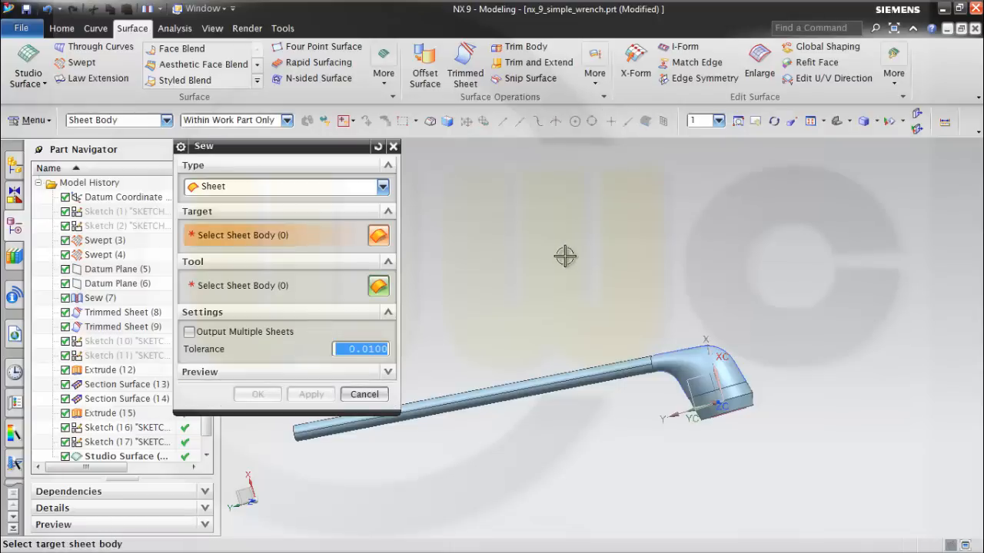
middle_click_drag(551, 284, 564, 312)
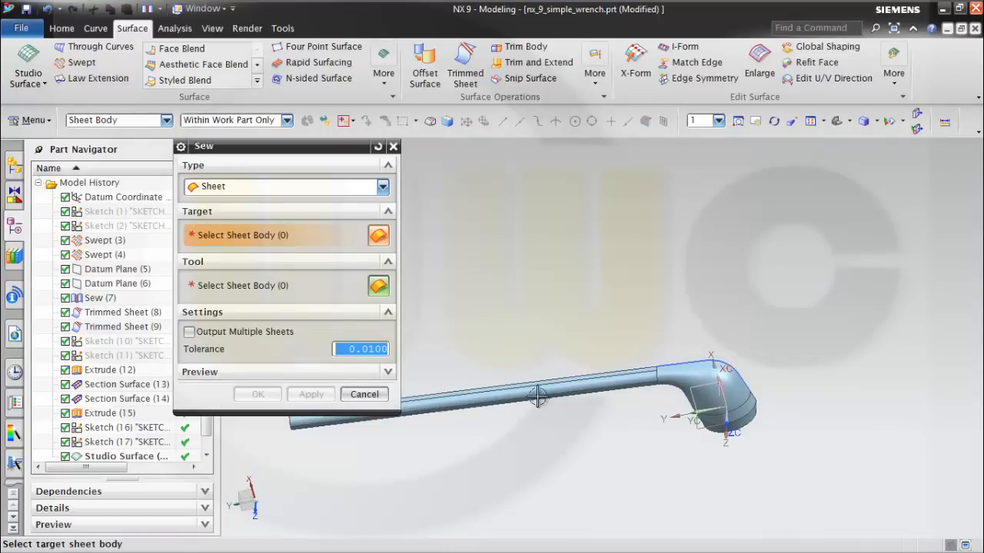
scroll(531, 434, "down", 3)
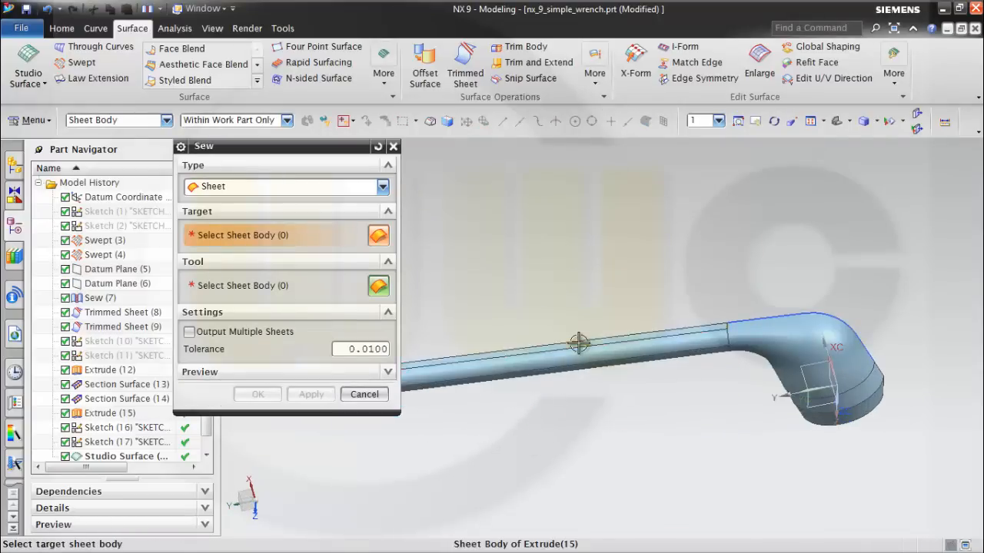
left_click(579, 344)
left_click(588, 348)
Add the remaining handle surfaces, the studio surface and the swept head as tool bodies and complete the sew with 0.0100 tolerance.
middle_click_drag(597, 398, 606, 366)
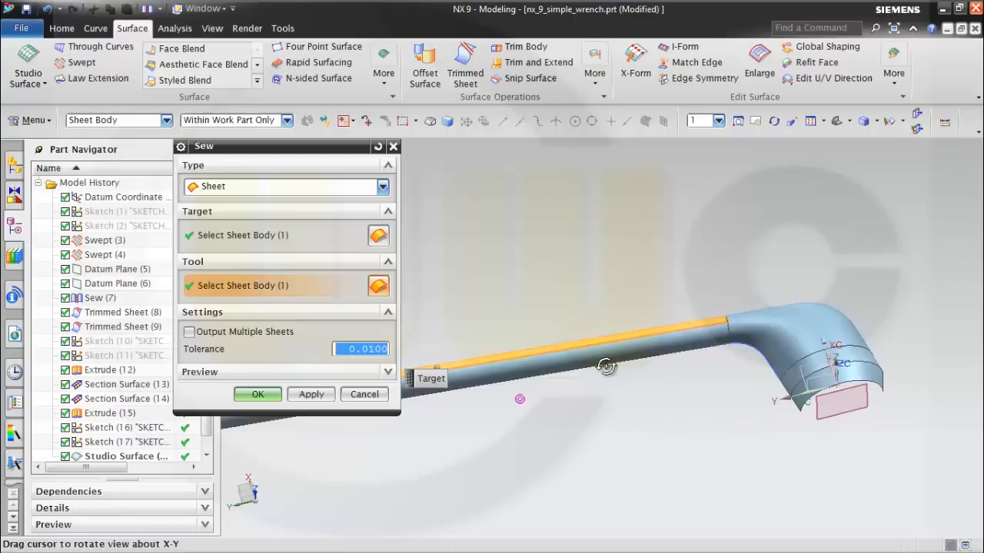
middle_click_drag(633, 397, 638, 390)
left_click(639, 390)
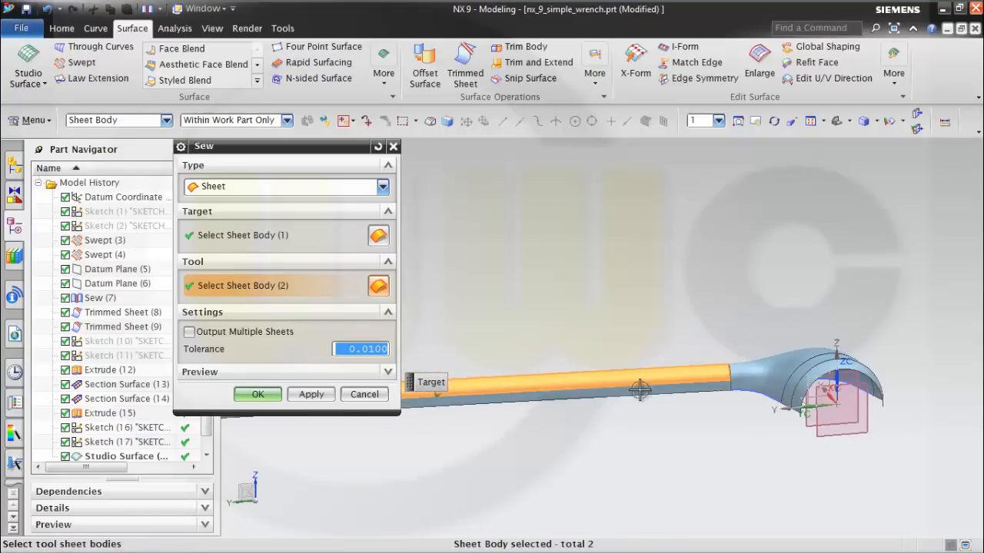
left_click(641, 392)
middle_click_drag(714, 450, 751, 363)
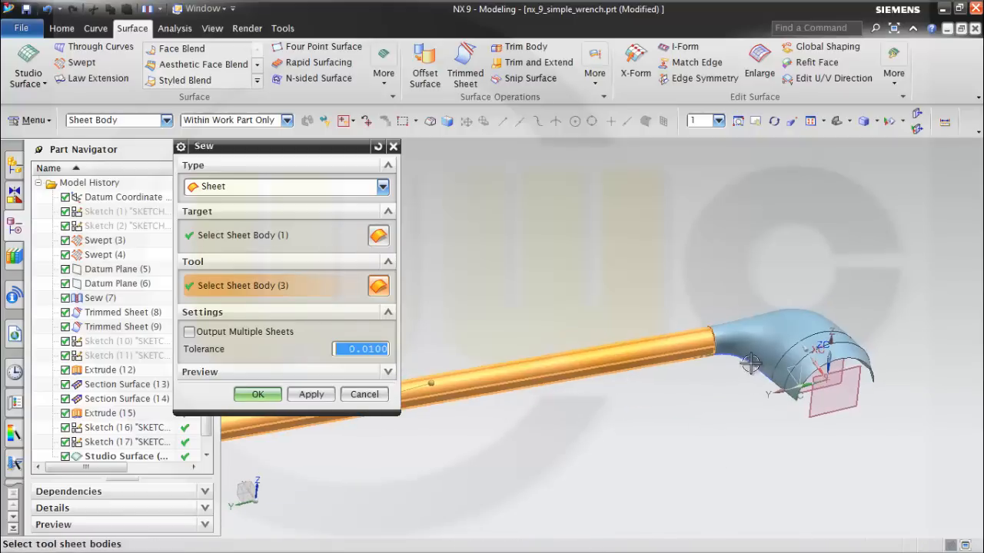
left_click(752, 362)
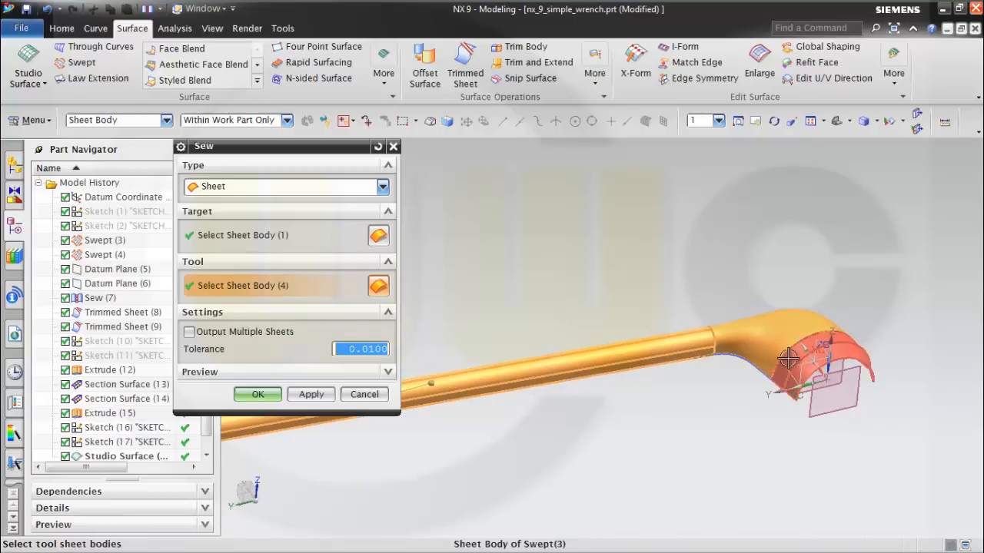
left_click(790, 389)
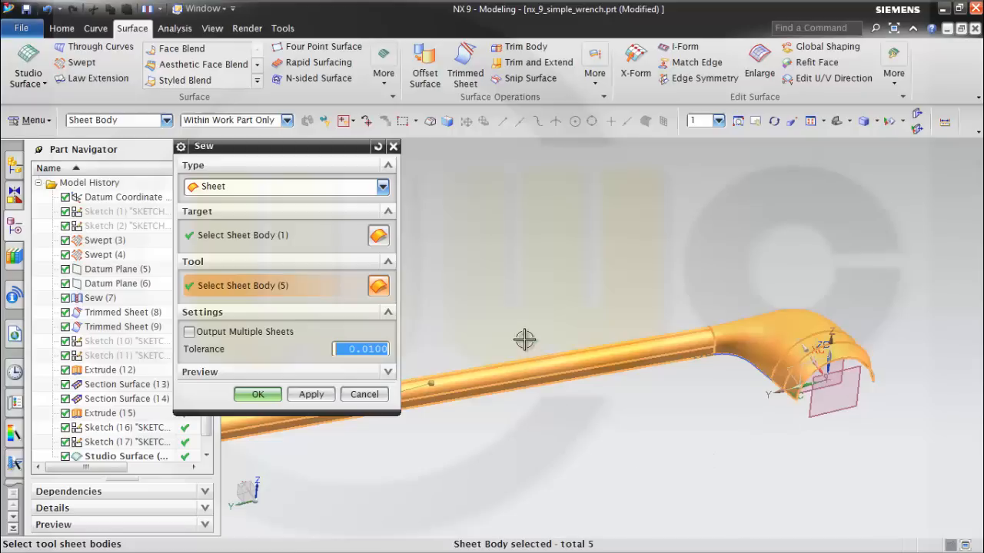
middle_click_drag(524, 339, 508, 425)
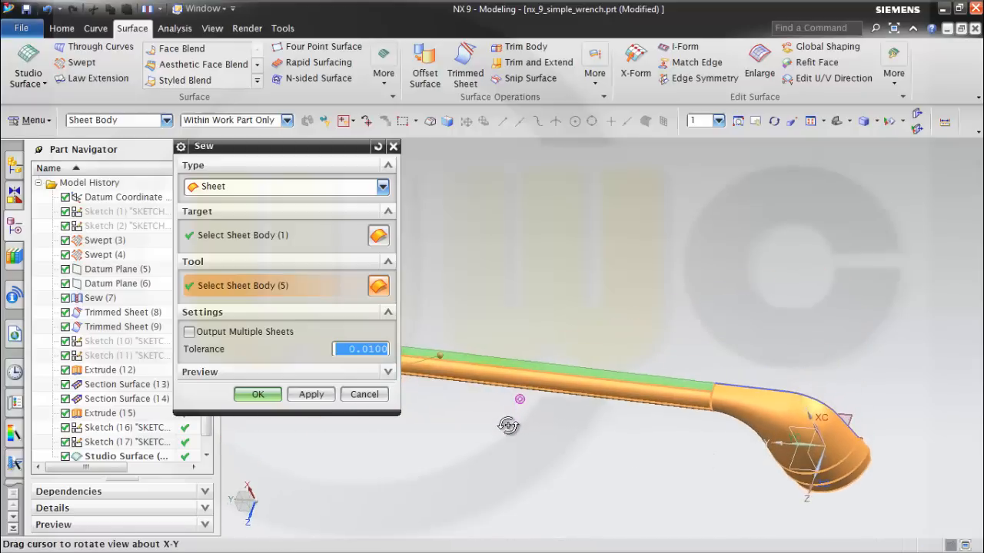
left_click(269, 398)
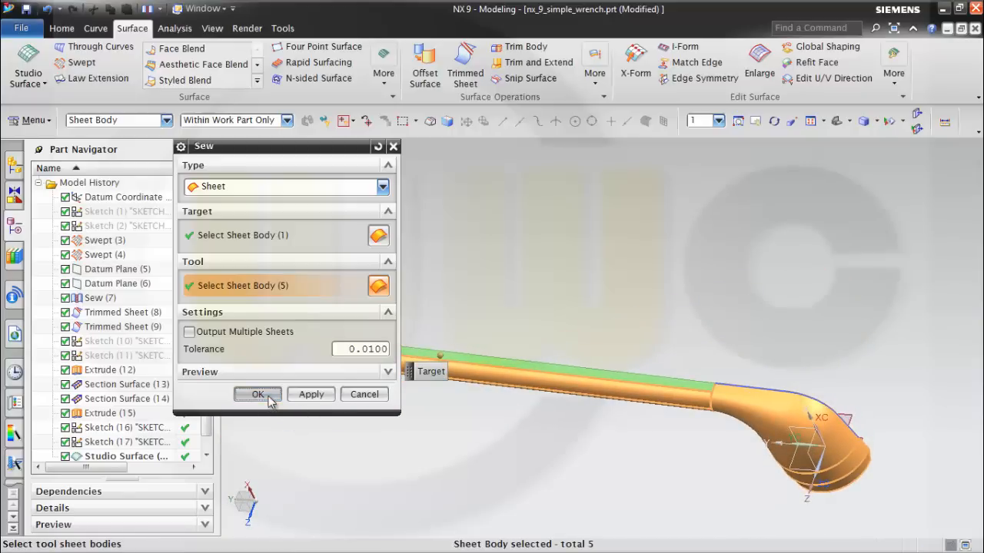
Mirror the sewn wrench half's seven faces across the datum coordinate system's XY plane with Mirror Geometry.
middle_click_drag(555, 437, 483, 408)
middle_click_drag(459, 346, 473, 434)
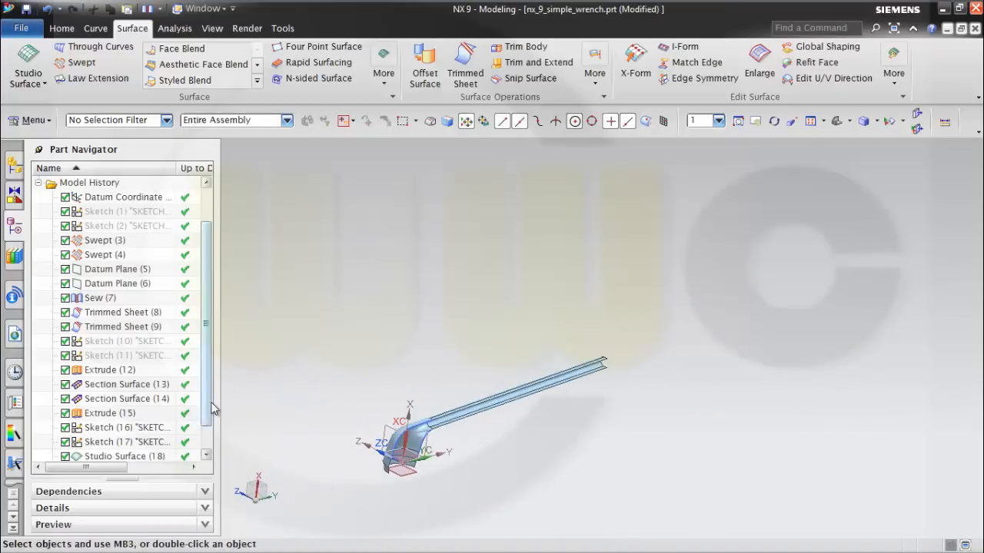
scroll(209, 407, "down", 1)
left_click(62, 29)
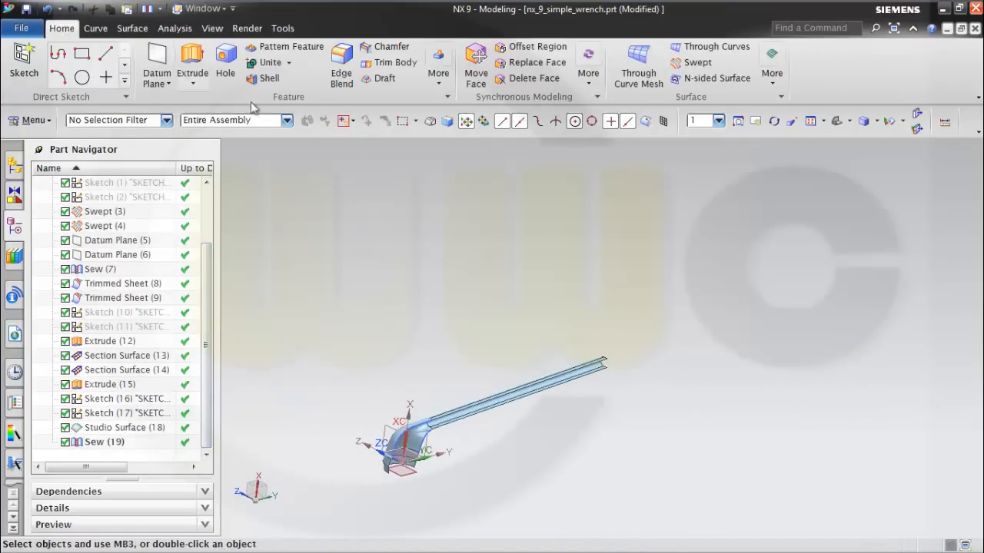
left_click(439, 81)
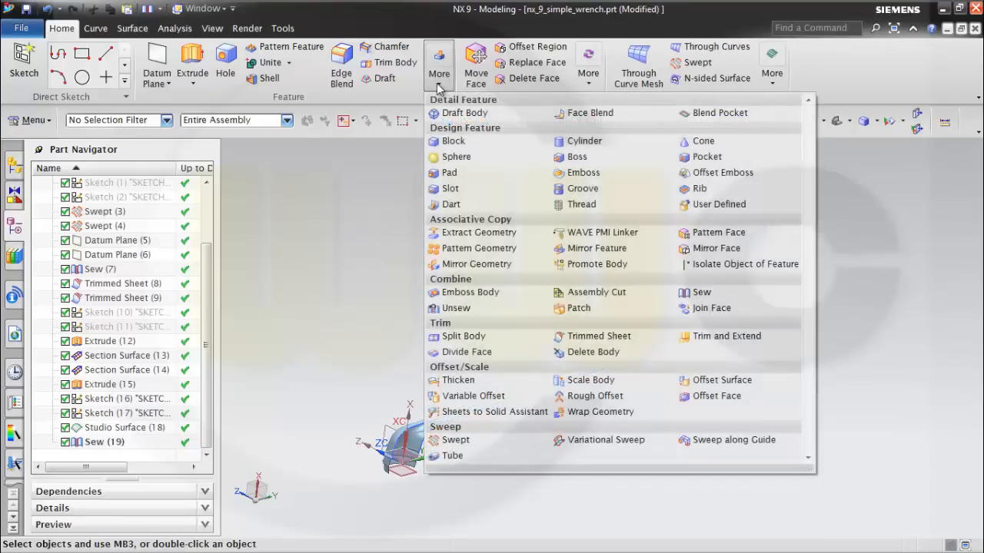
left_click(477, 265)
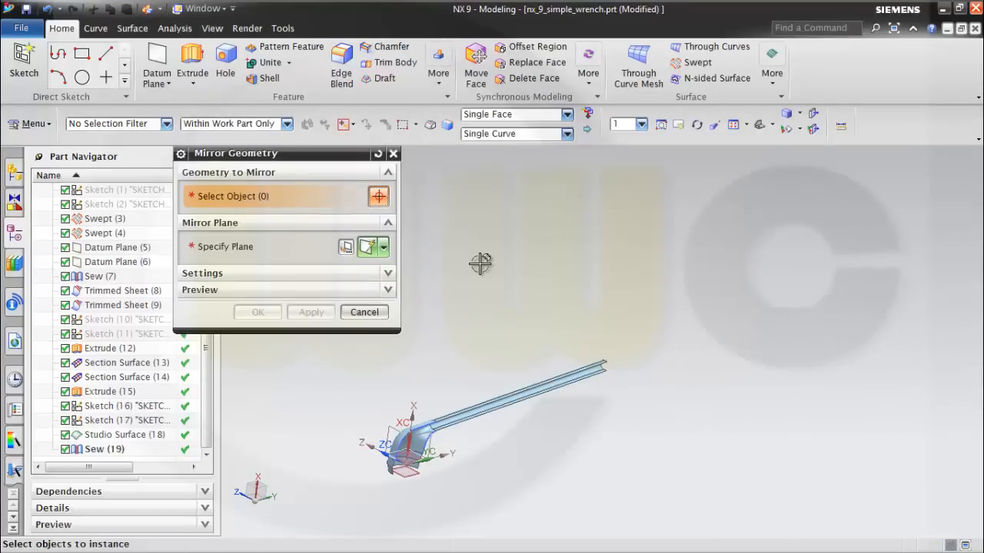
scroll(438, 361, "up", 3)
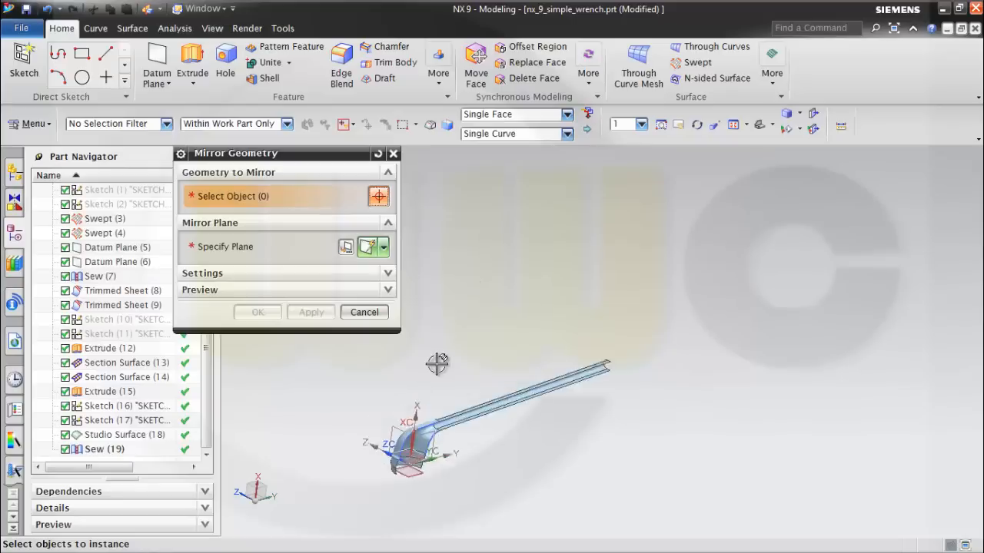
left_click(95, 451)
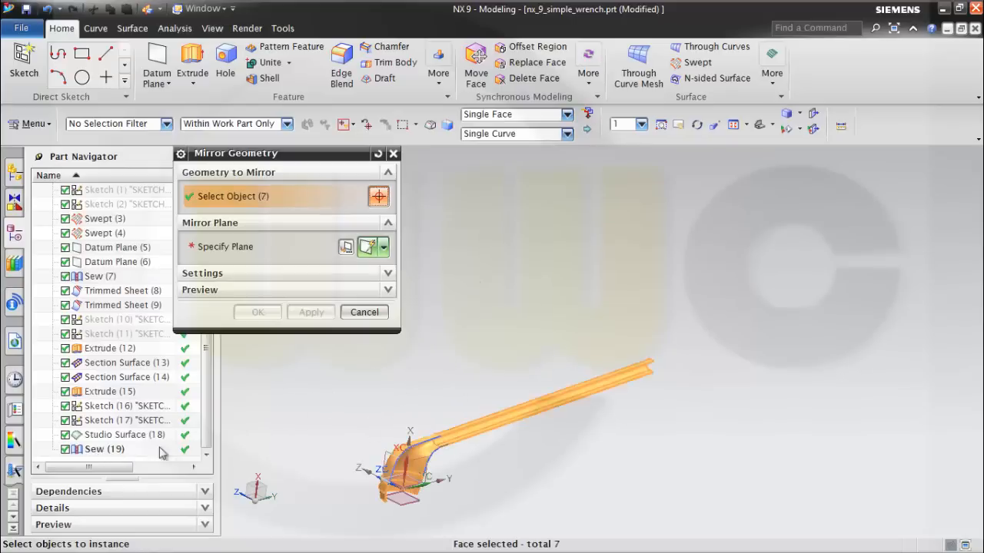
left_click(232, 247)
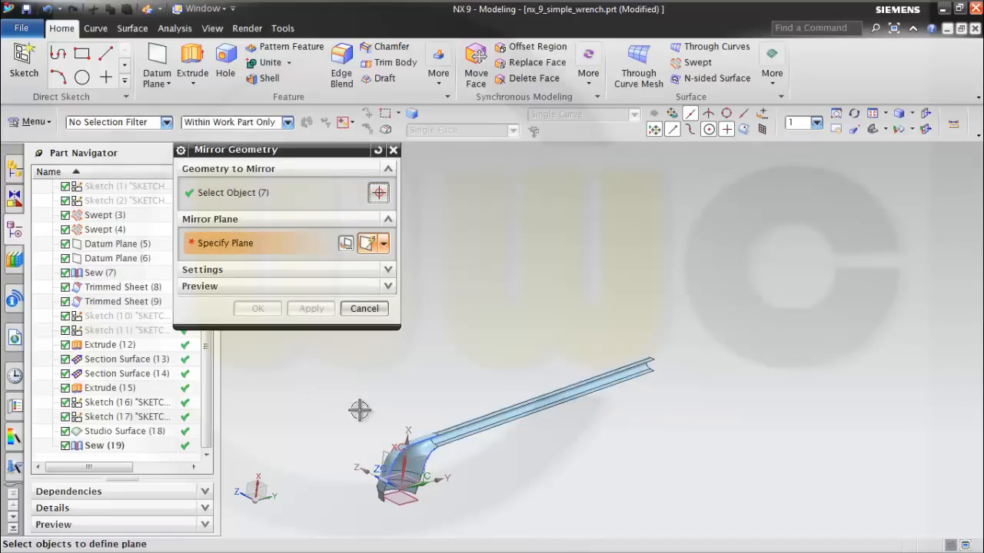
scroll(461, 491, "up", 4)
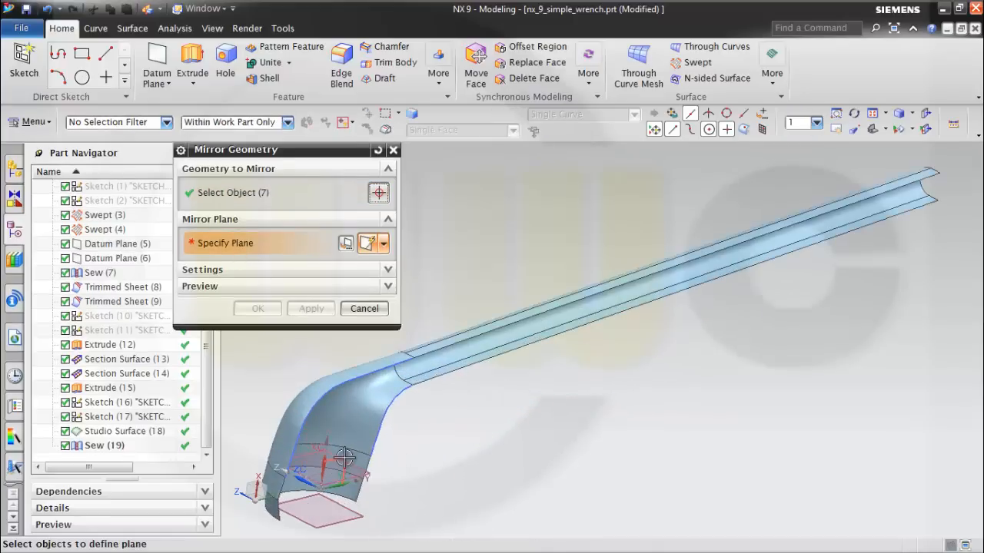
left_click(331, 498)
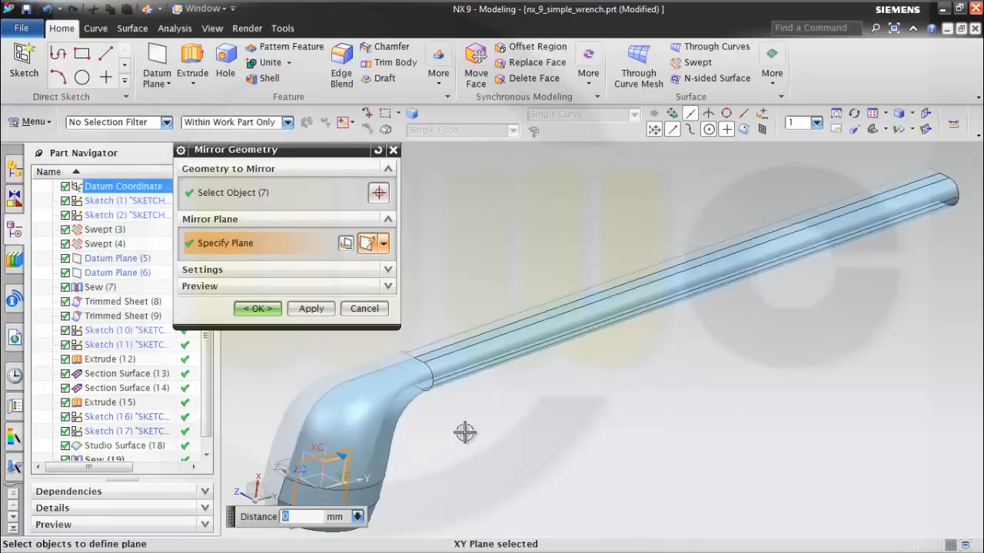
left_click(258, 308)
Examine the mirrored wrench around the head, its seam and the transition into the handle.
mouse_move(516, 406)
middle_mouse_down()
mouse_move(541, 402)
mouse_move(508, 399)
middle_mouse_up()
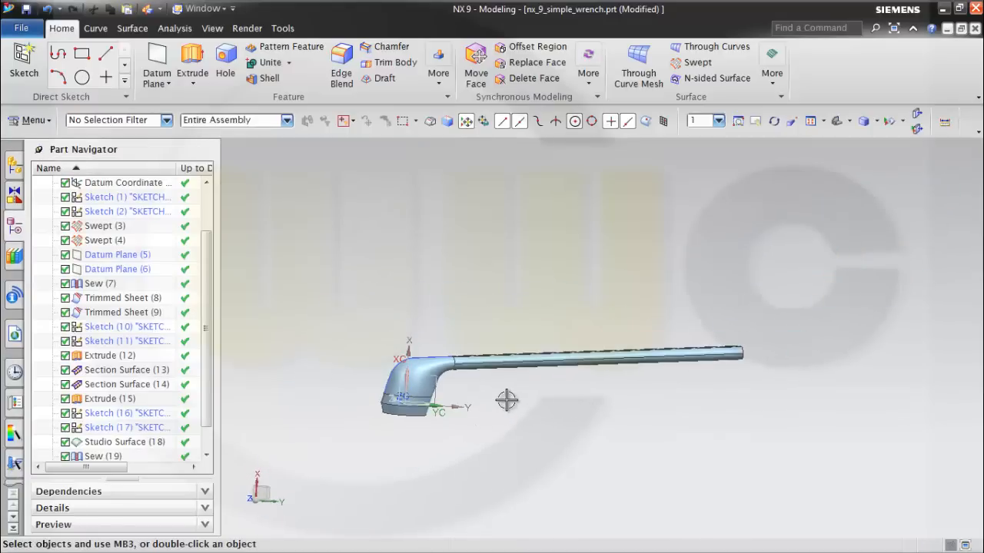
scroll(419, 404, "up", 5)
middle_click_drag(429, 406, 628, 406)
scroll(556, 404, "up", 4)
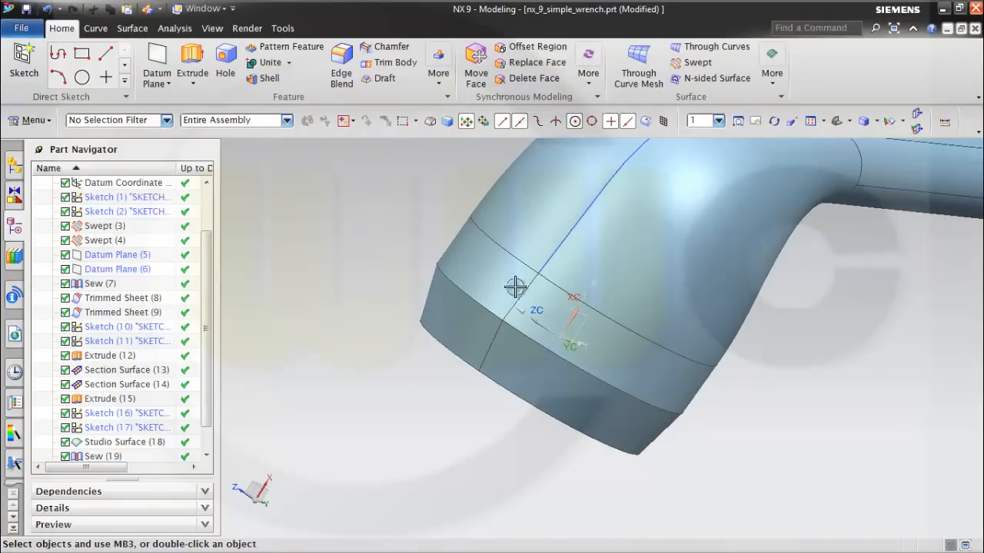
middle_click_drag(848, 391, 658, 409)
scroll(779, 353, "down", 3)
scroll(769, 372, "up", 1)
scroll(769, 372, "down", 1)
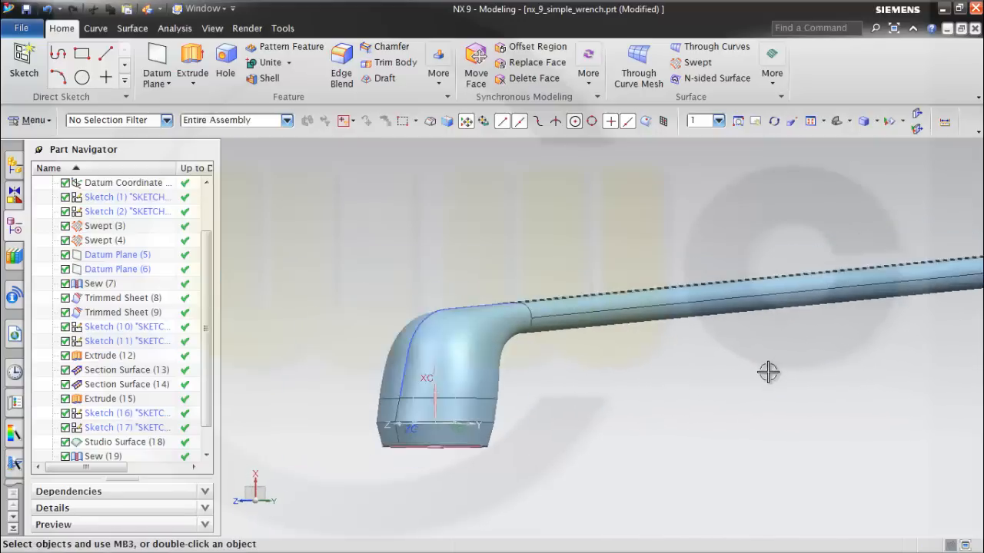
mouse_move(777, 369)
middle_mouse_down()
mouse_move(654, 410)
mouse_move(588, 400)
middle_mouse_up()
scroll(745, 387, "down", 1)
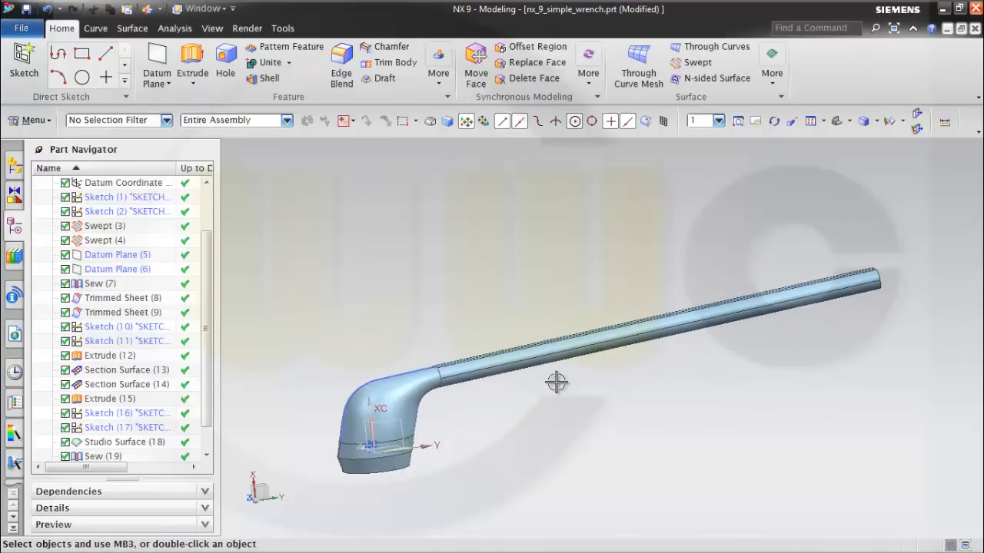
Save the wrench part file.
key("ctrl+s")
middle_click_drag(622, 274, 625, 277)
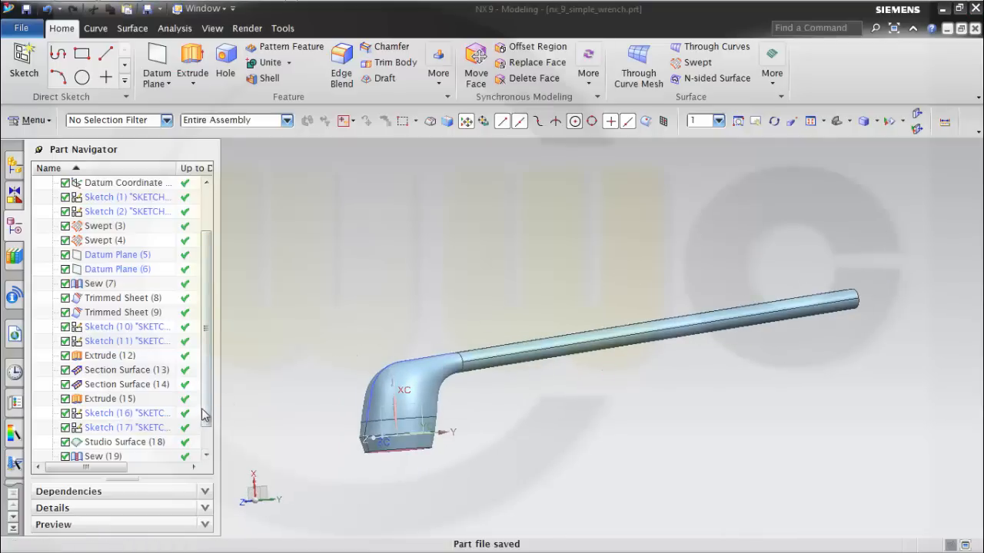
scroll(204, 415, "down", 1)
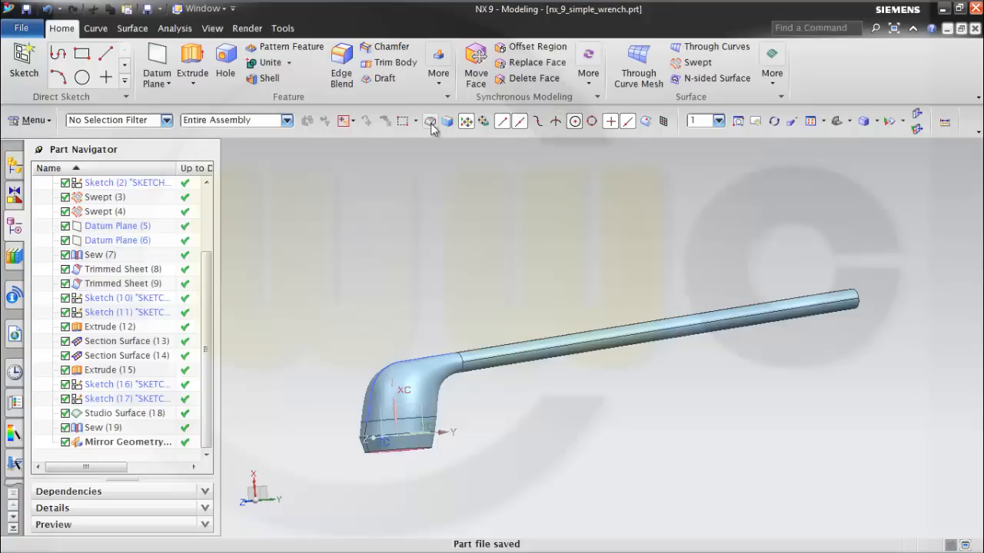
Sew the original and mirrored wrench halves into one sheet body with 0.0100 tolerance.
left_click(143, 30)
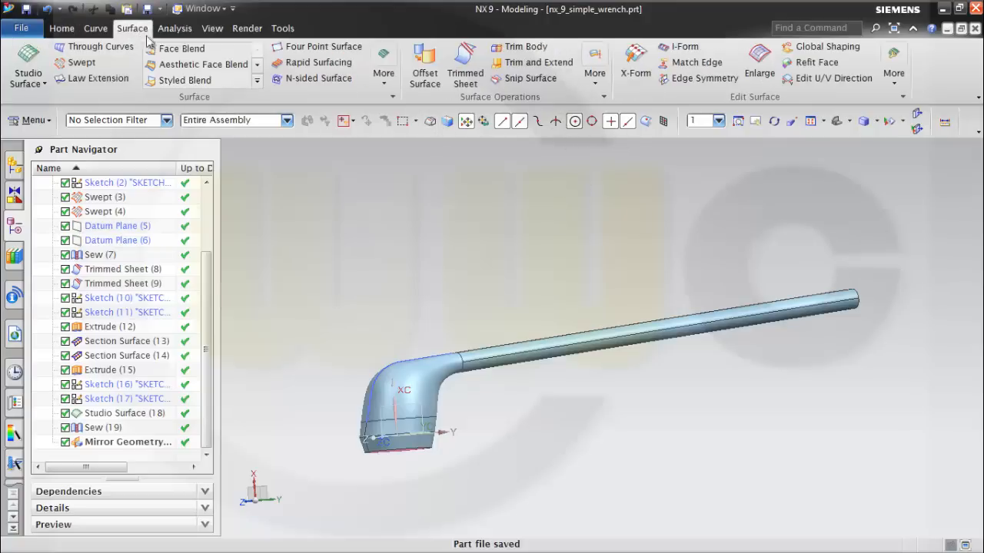
left_click(597, 77)
left_click(611, 233)
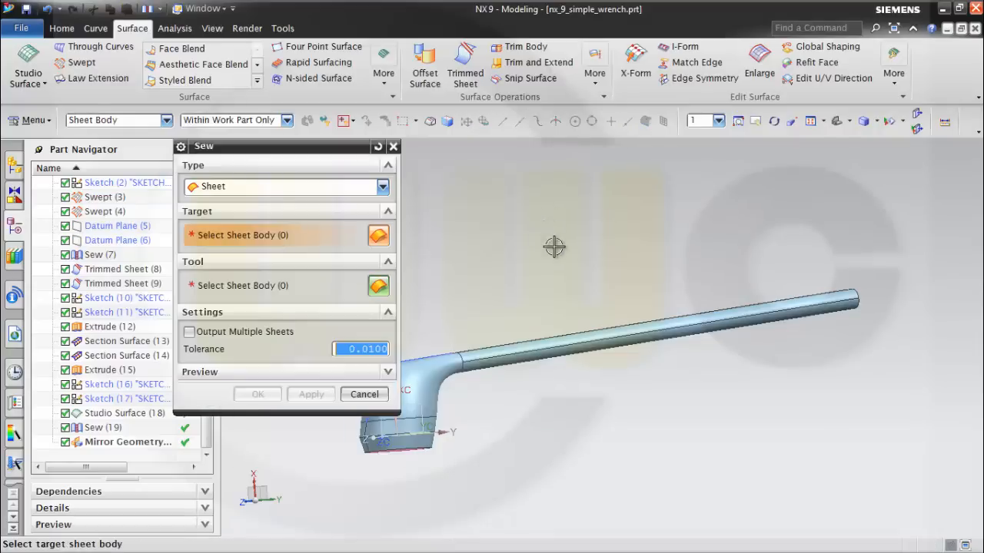
middle_click_drag(554, 246, 578, 272)
left_click(520, 469)
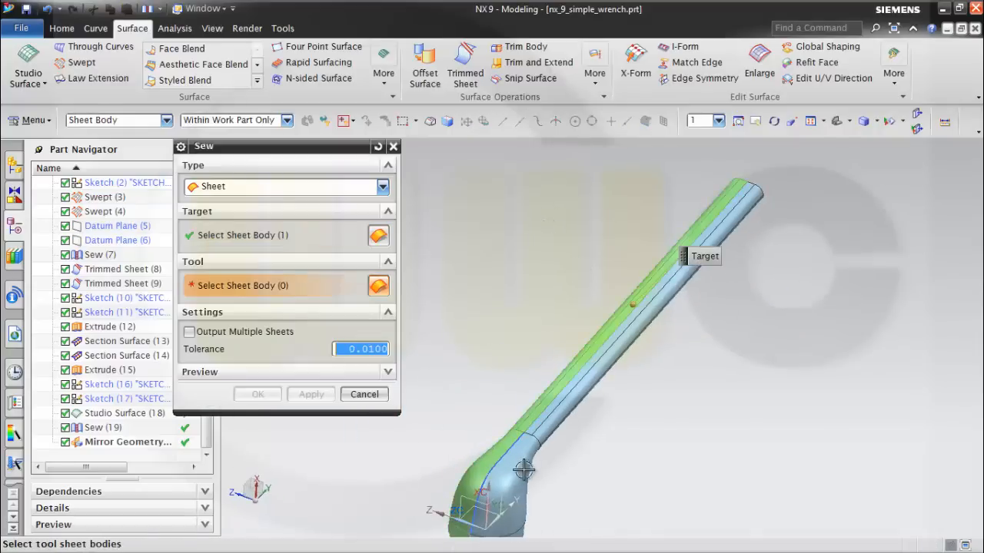
left_click(520, 469)
left_click(258, 395)
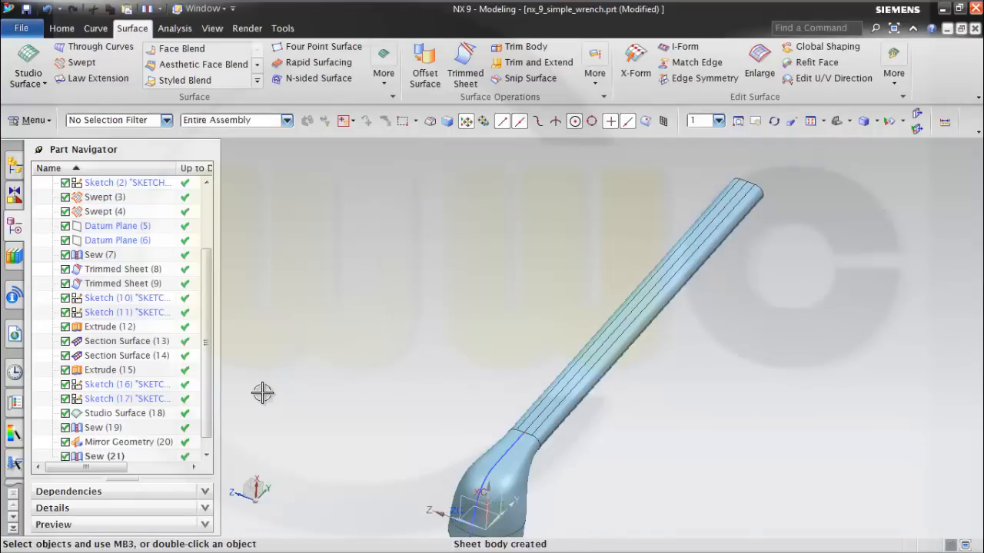
Hide the outer and inner guide sketches along the head-to-handle transition.
mouse_move(624, 433)
middle_mouse_down()
mouse_move(597, 408)
mouse_move(538, 415)
middle_mouse_up()
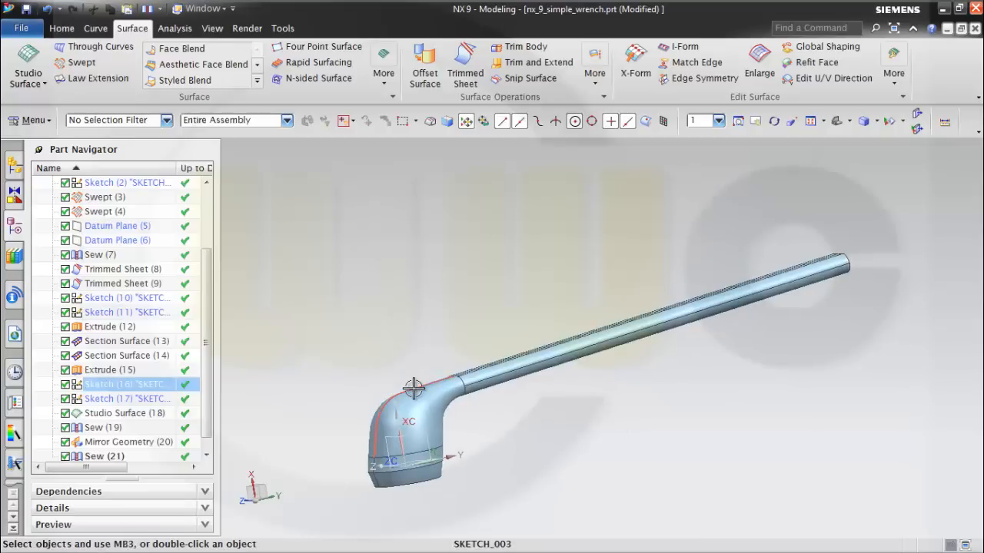
right_click(414, 389)
left_click(450, 60)
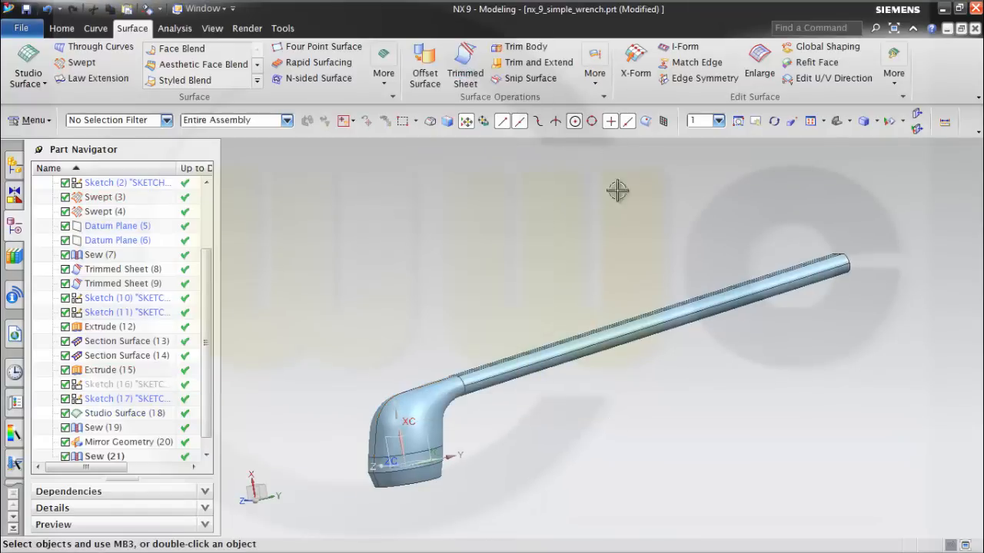
mouse_move(520, 417)
middle_mouse_down()
mouse_move(497, 452)
mouse_move(672, 411)
mouse_move(619, 365)
mouse_move(490, 412)
middle_mouse_up()
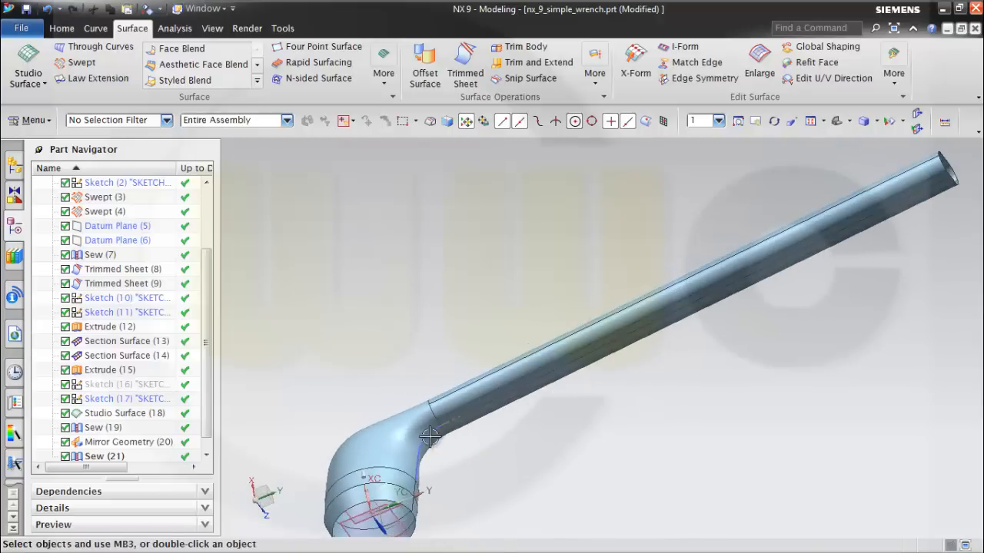
right_click(427, 438)
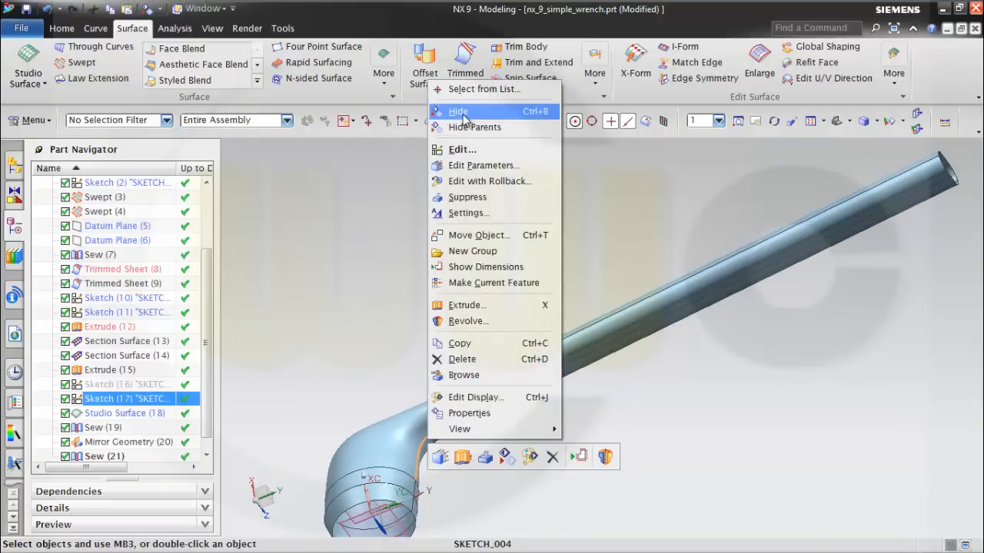
left_click(465, 108)
Create a new sketch on the datum coordinate system's XY plane through the middle of the wrench.
middle_click_drag(670, 290, 641, 369)
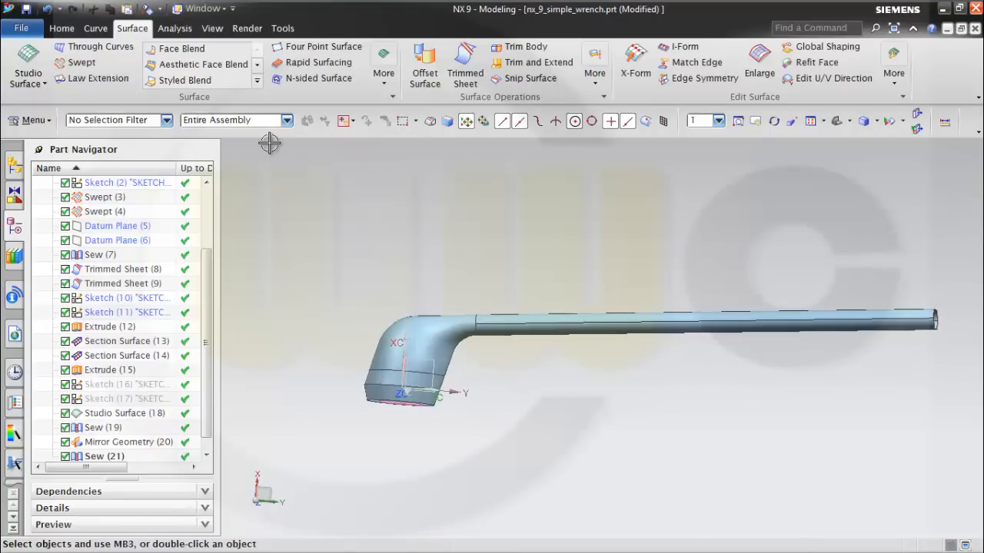
left_click(61, 28)
left_click(25, 60)
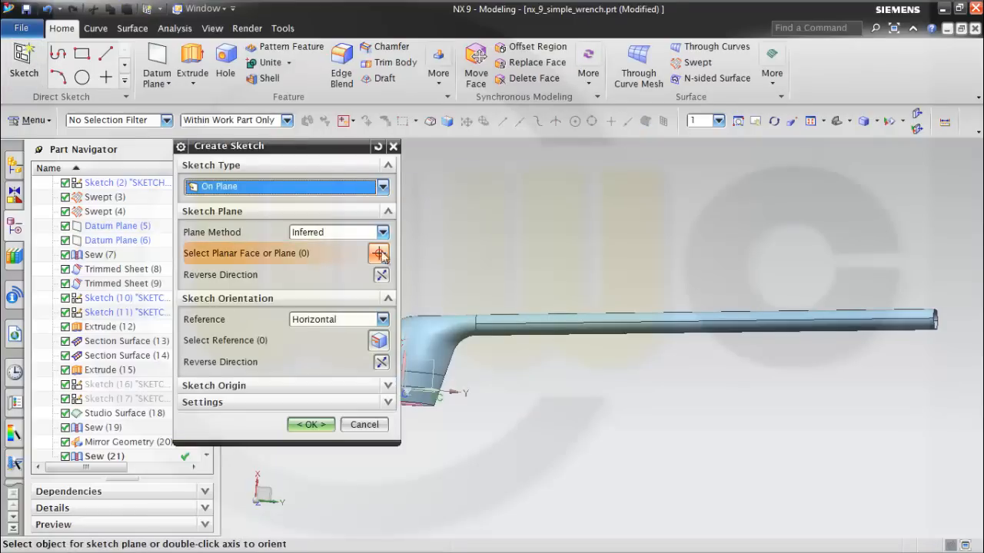
left_click(429, 366)
left_click(312, 425)
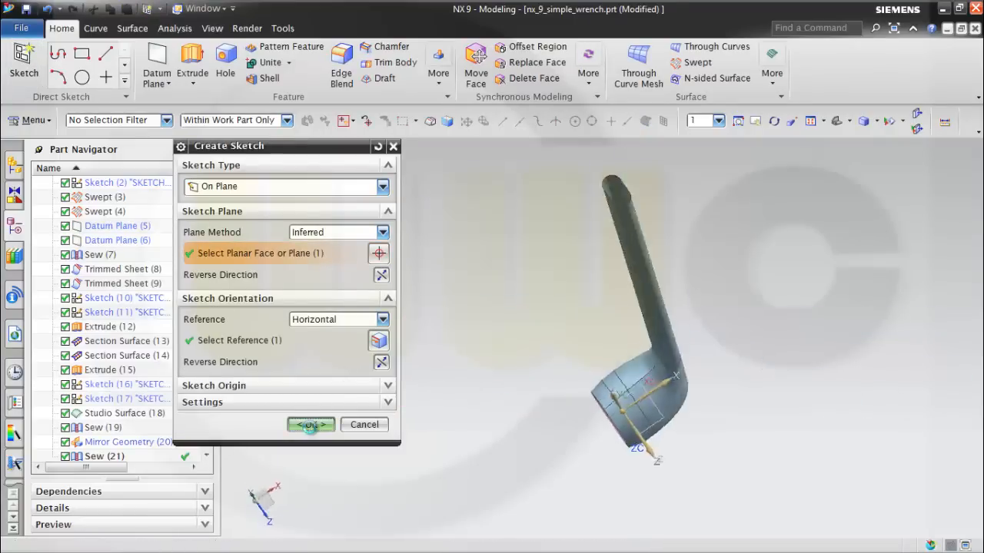
middle_click_drag(795, 289, 733, 407, "shift")
left_click_drag(208, 414, 206, 445)
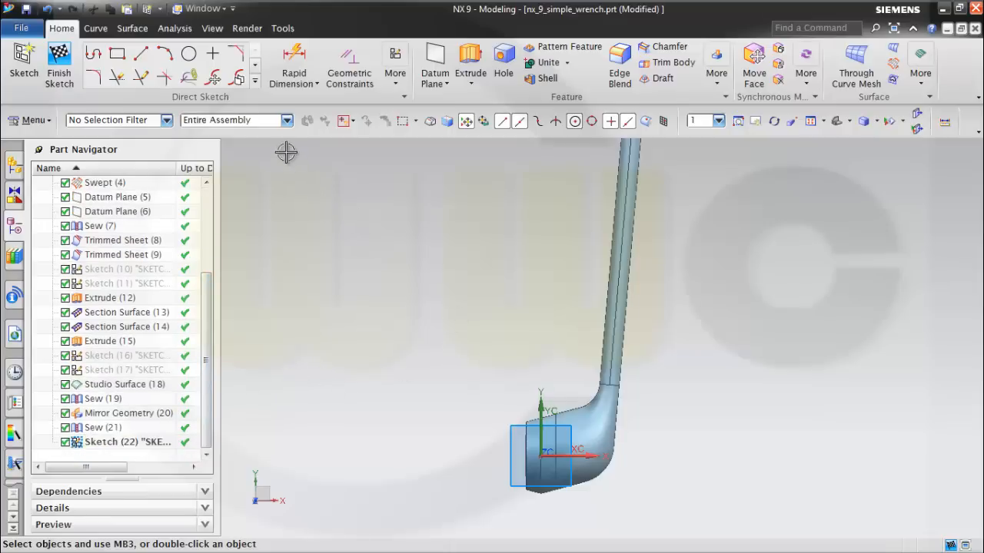
Sketch a closed seven-line profile through the head, with an about 12 mm vertical start, an about 15.5 mm horizontal step and a long sloped upper line.
left_click(93, 56)
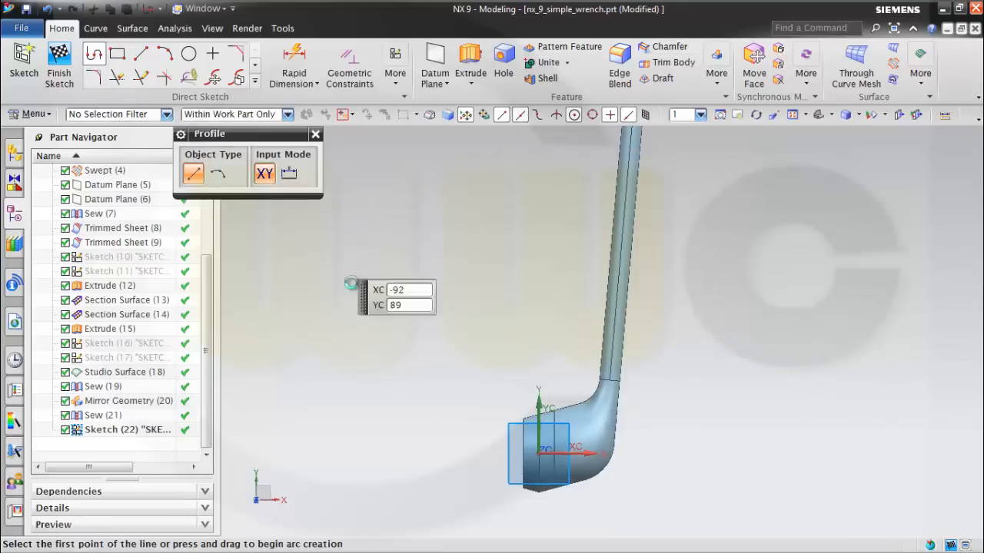
scroll(500, 447, "up", 5)
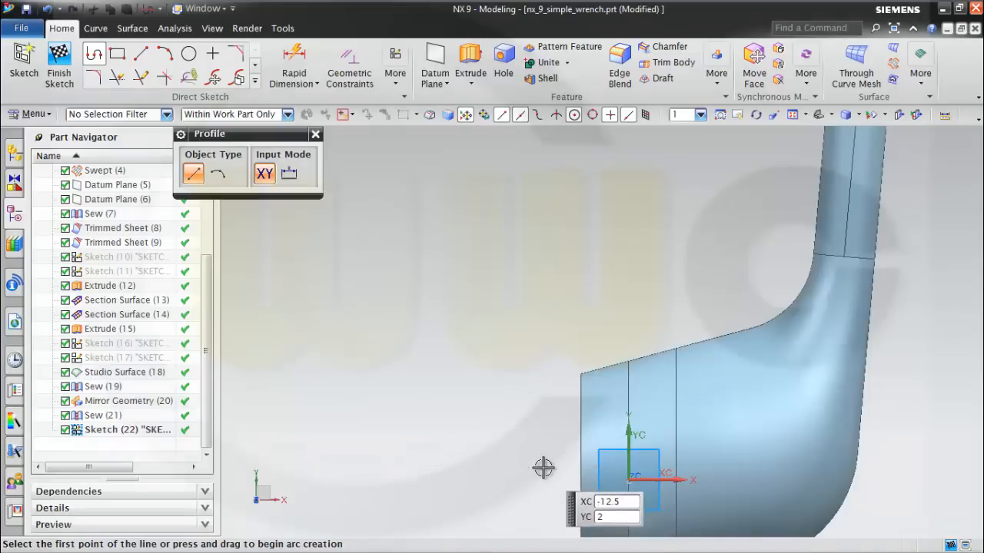
left_click(539, 475)
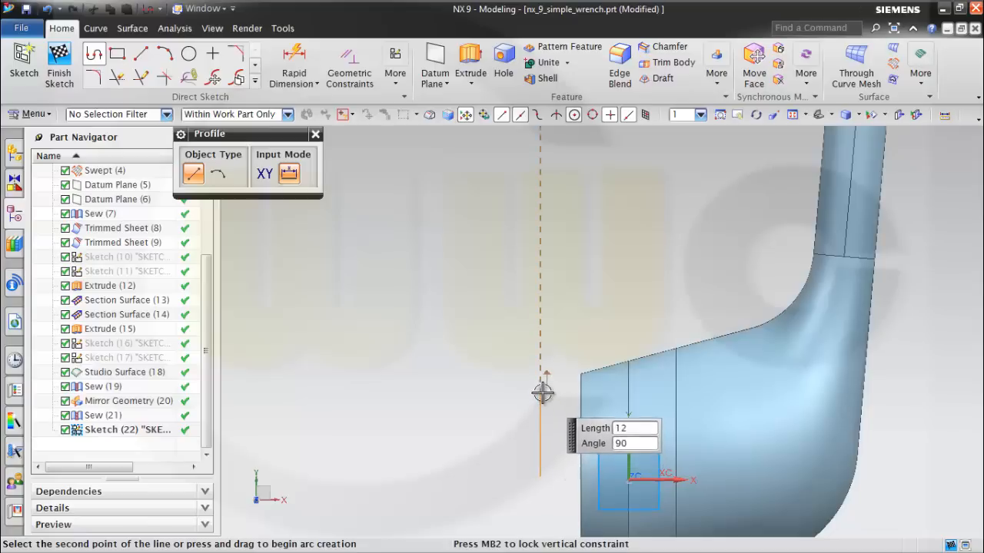
left_click(541, 394)
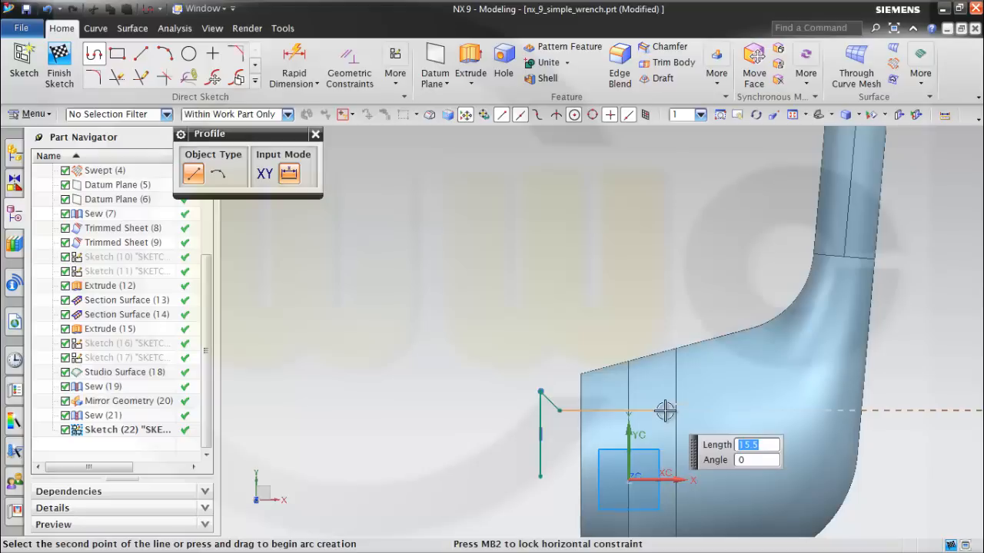
left_click(665, 411)
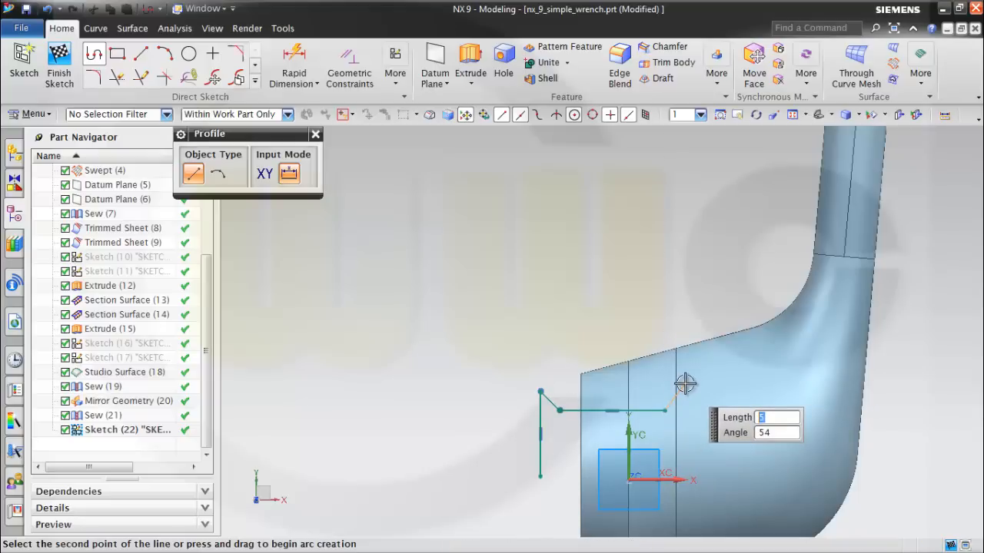
left_click(684, 383)
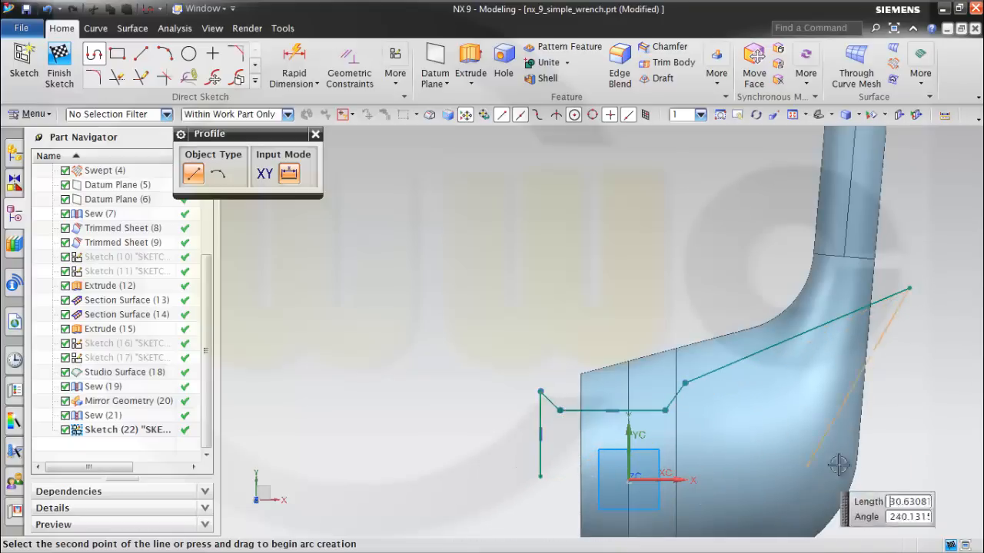
left_click(907, 477)
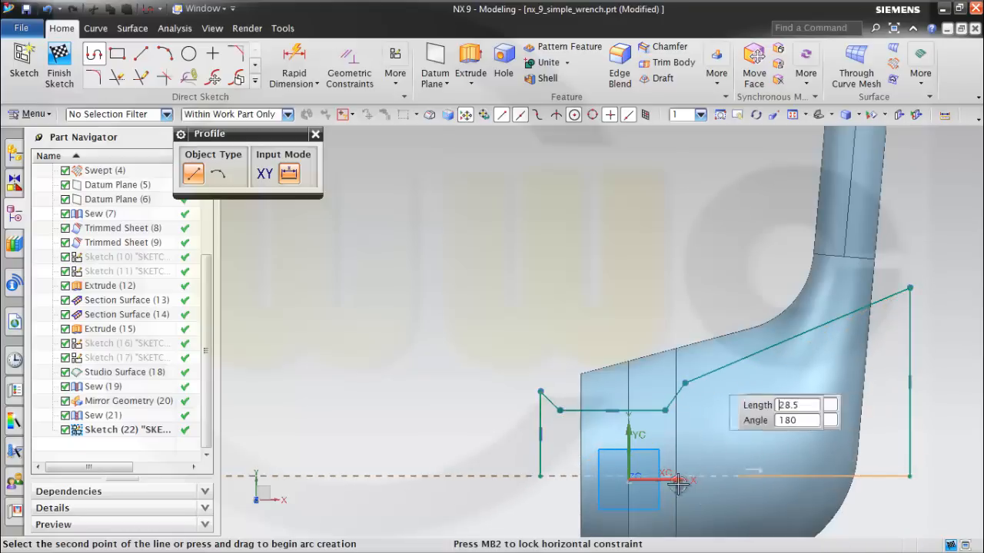
left_click(540, 477)
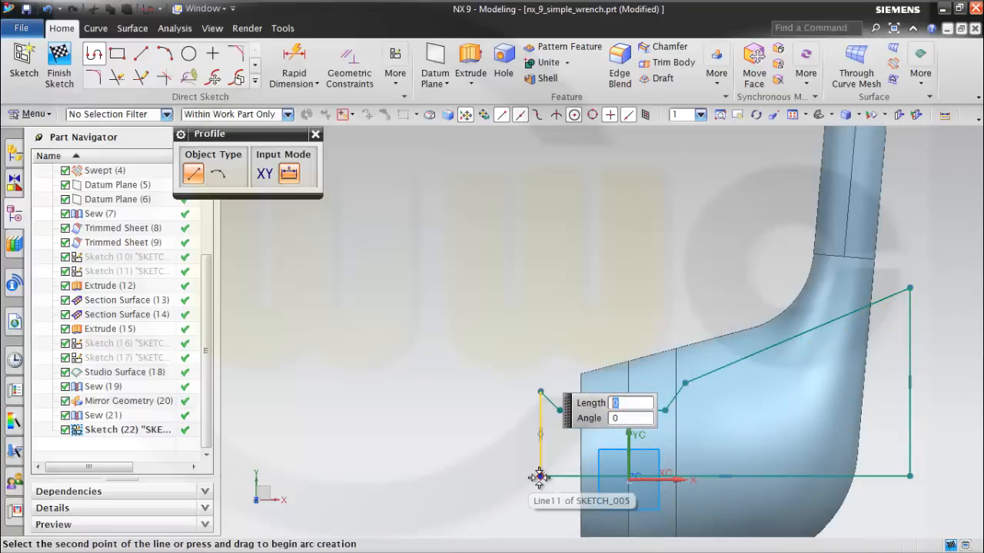
Convert the profile's two outer vertical lines and its long lower horizontal line to reference lines.
key("Escape")
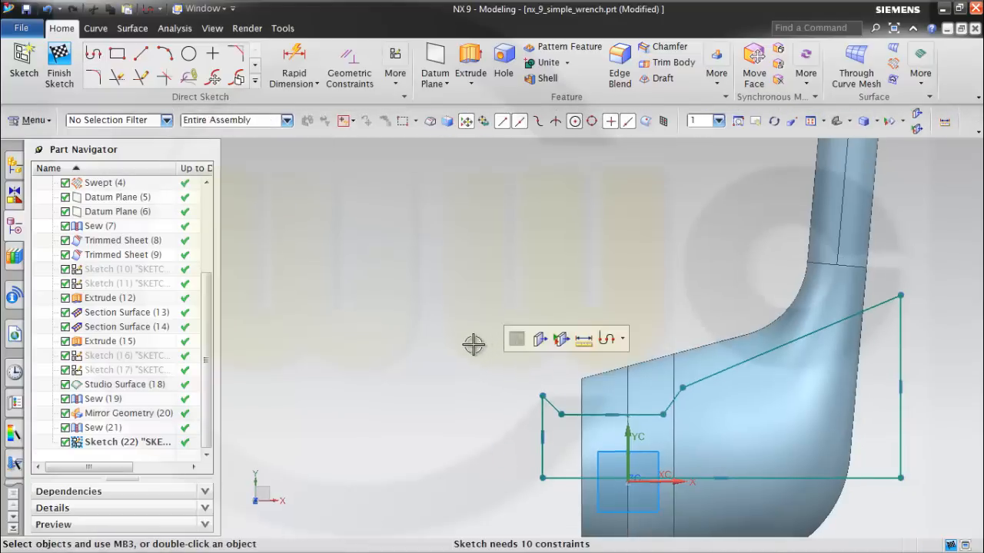
left_click(541, 455)
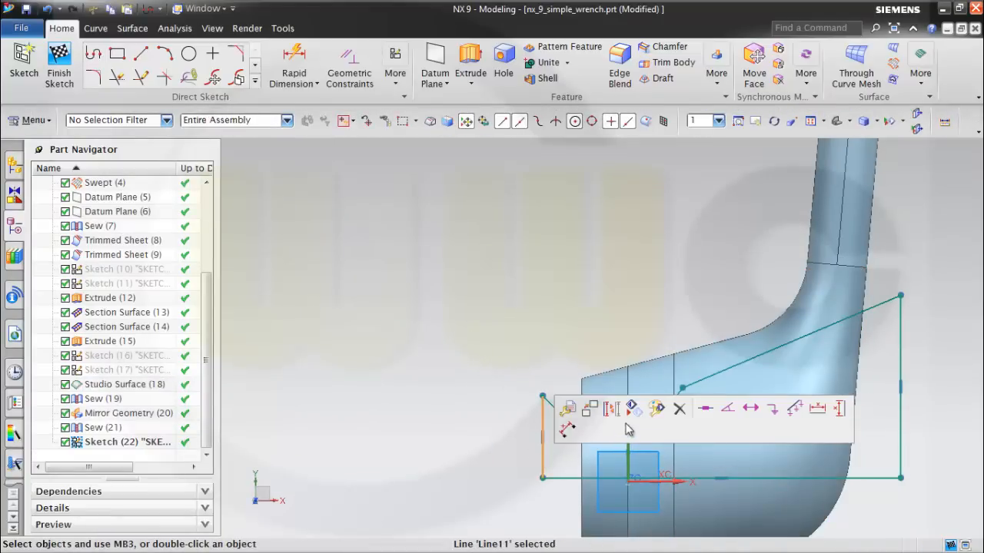
left_click(611, 411)
left_click(675, 479)
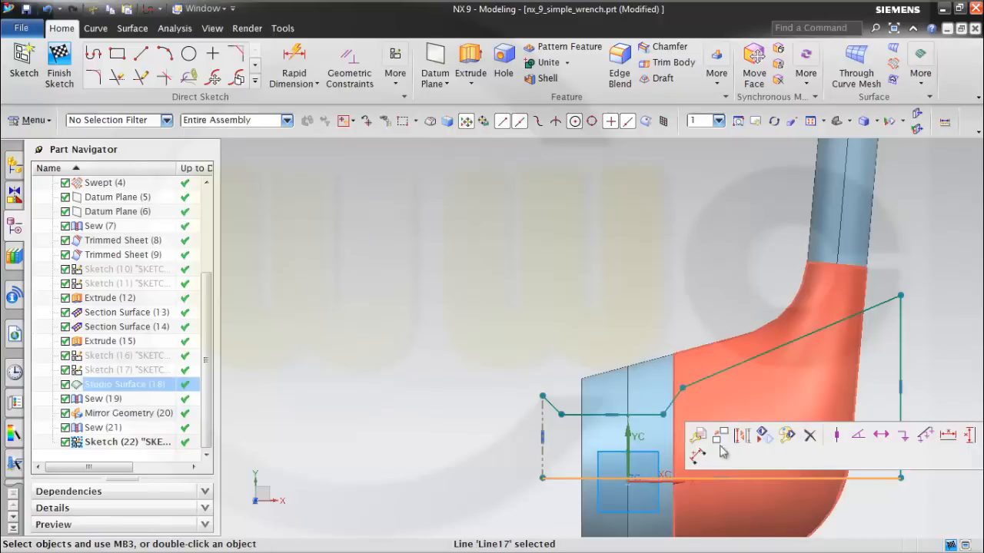
left_click(742, 442)
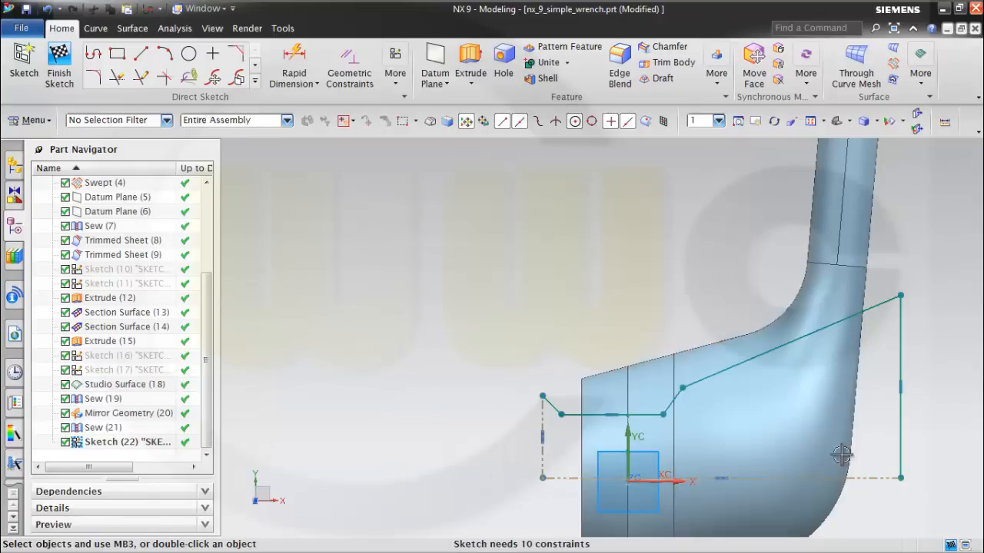
left_click(904, 434)
left_click(741, 393)
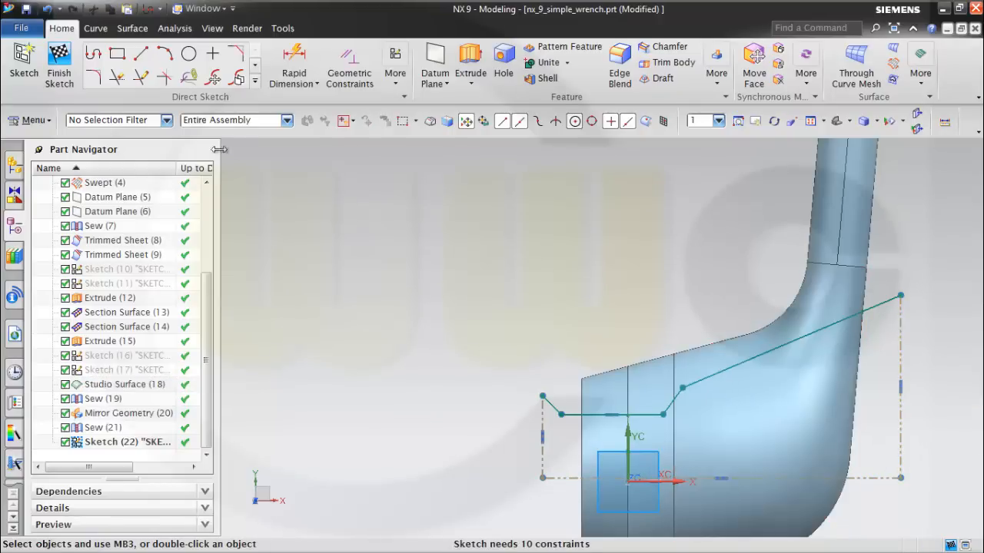
Add angular dimensions setting both short sloped lines beside the horizontal step to 30° from the left vertical reference line.
left_click(315, 85)
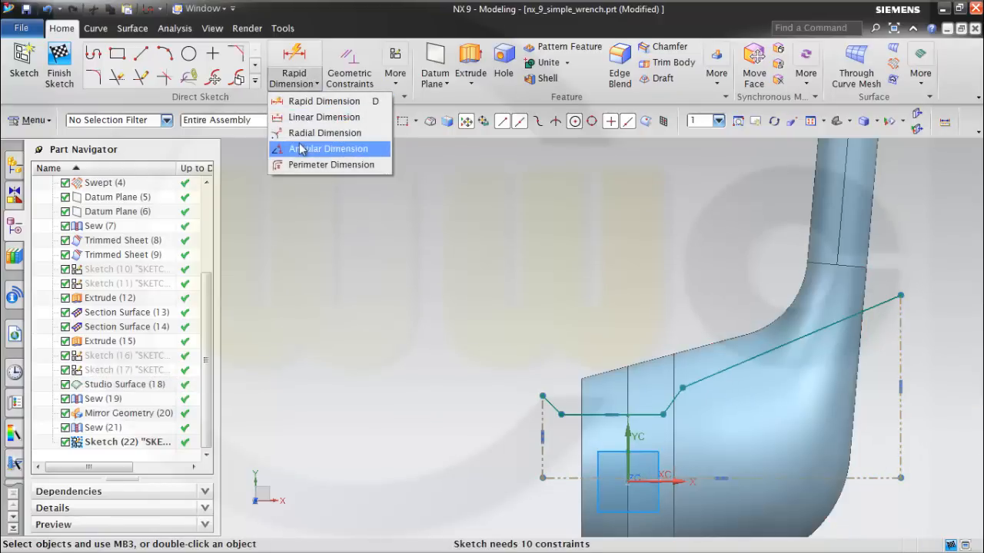
left_click(322, 147)
left_click(543, 411)
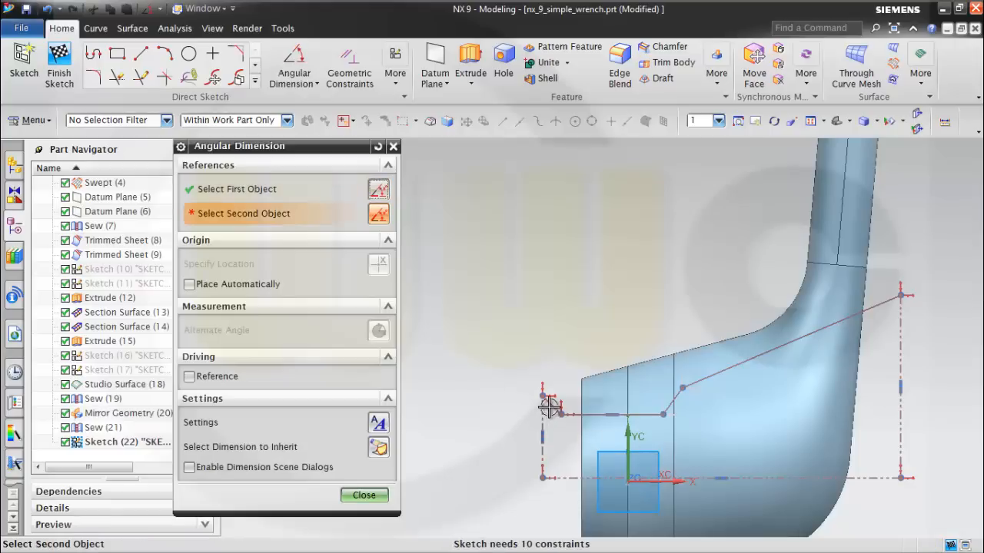
left_click(554, 416)
left_click(556, 428)
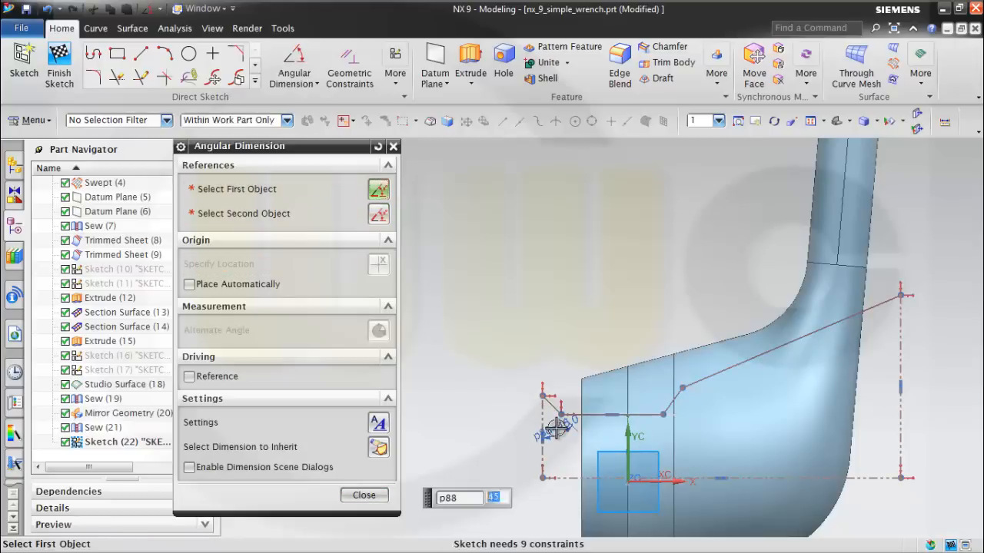
type("30")
key("Return")
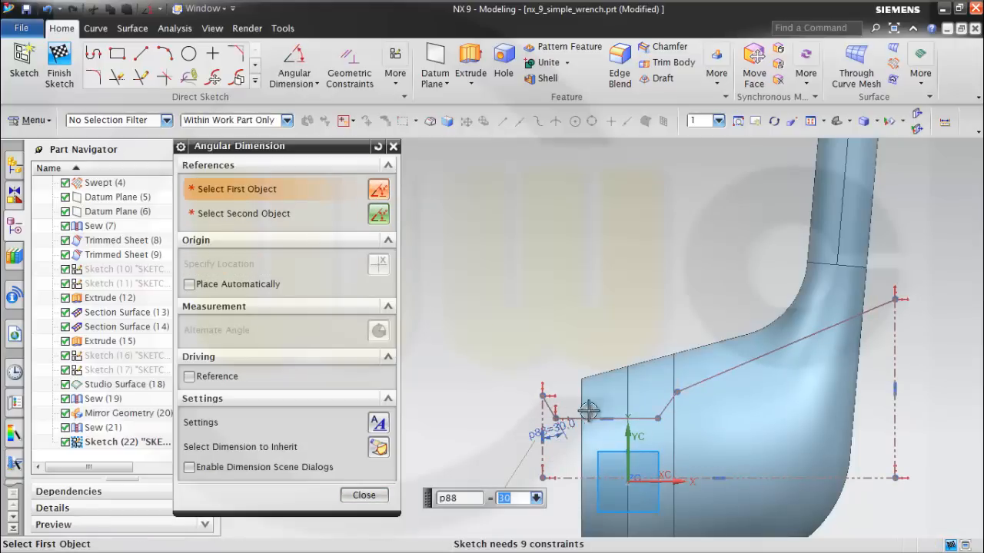
left_click(662, 405)
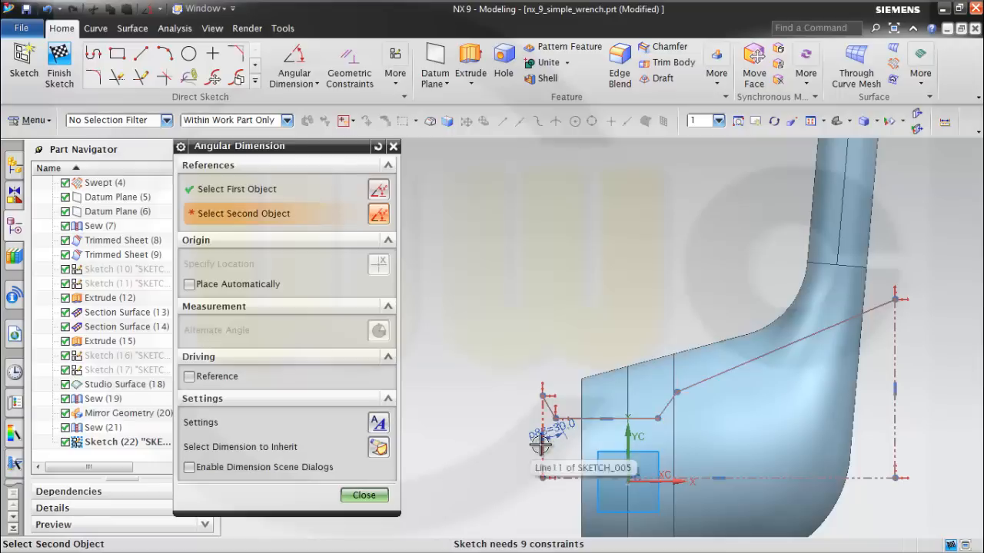
left_click(542, 441)
left_click(623, 316)
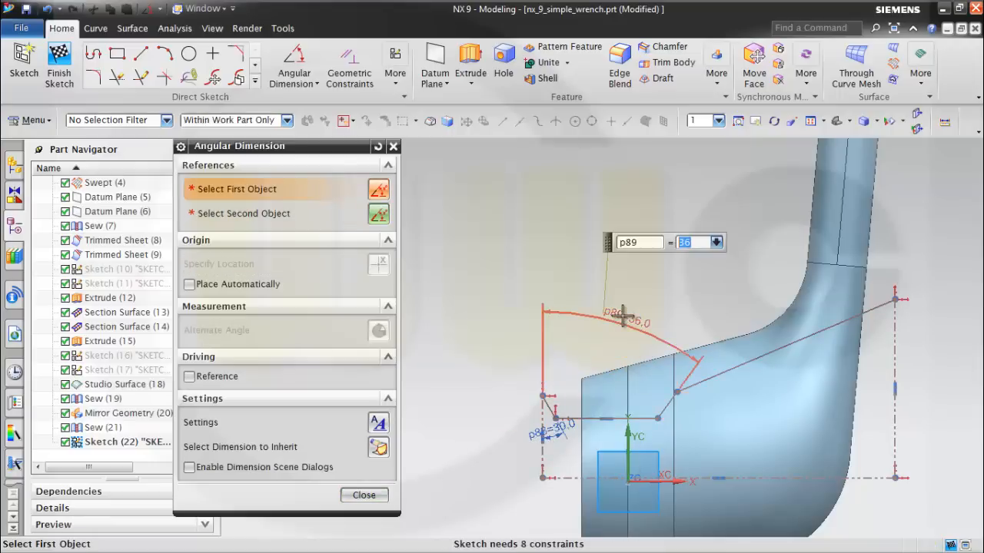
Dimension the angle between the long sloped upper line and the horizontal reference line as 10°.
left_click(787, 341)
left_click(894, 401)
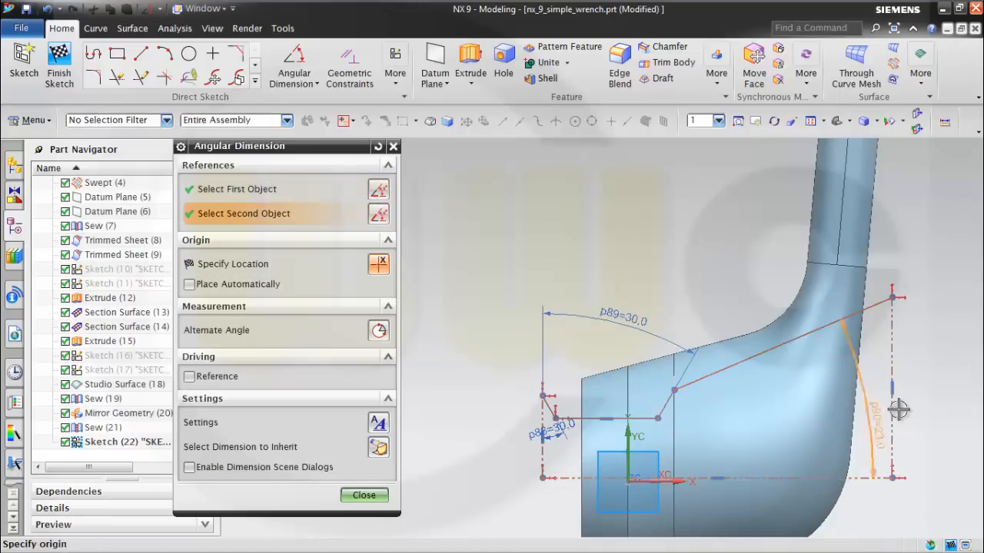
left_click(936, 383)
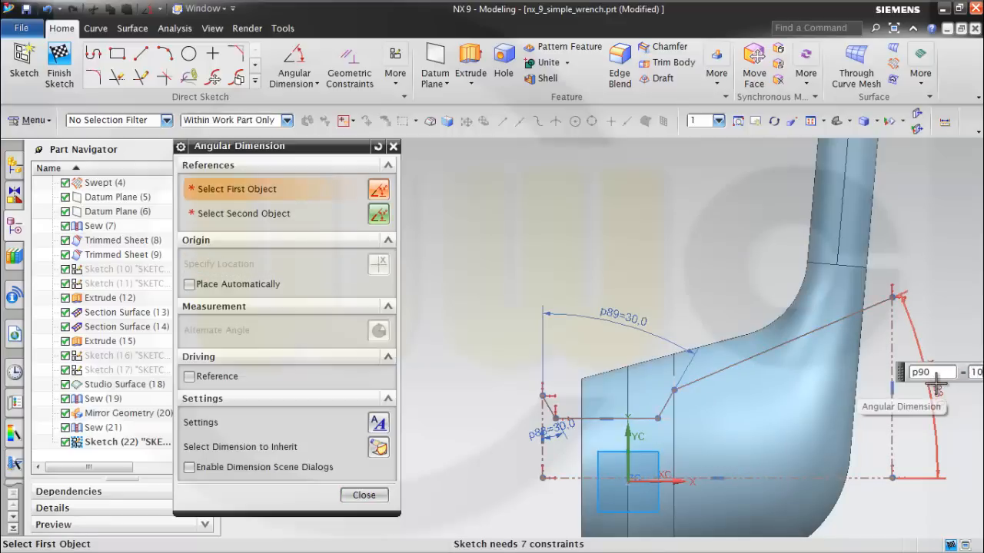
type("10")
key("Return")
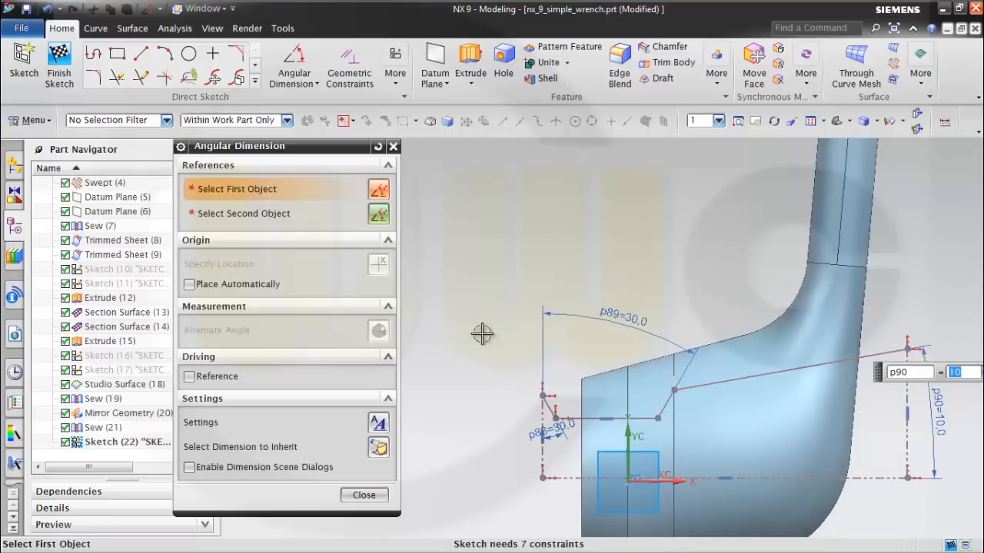
left_click(581, 477)
left_click(542, 395)
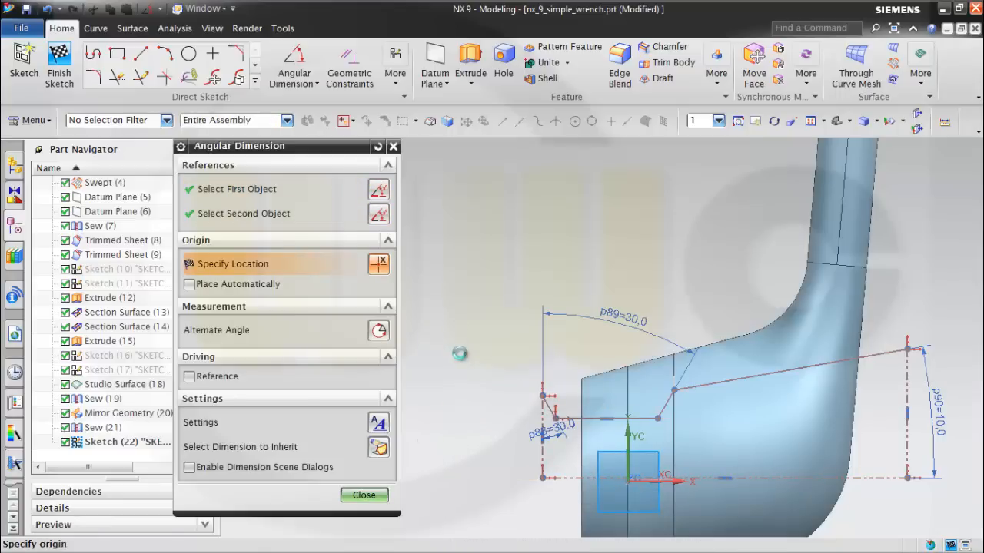
key("Escape")
Add a linear dimension of 25.3/2 from the horizontal reference line up to the profile's upper-left endpoint.
left_click(317, 83)
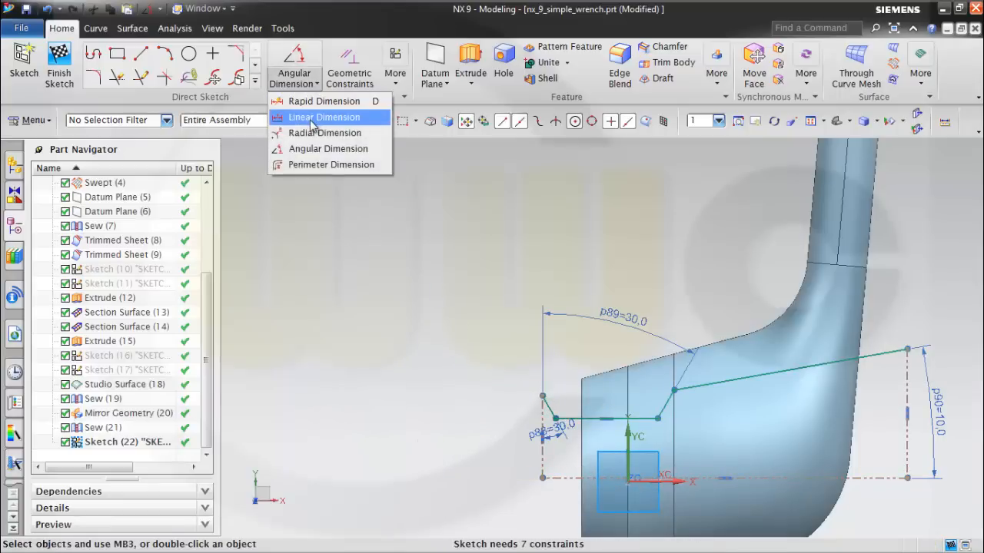
left_click(316, 118)
left_click(576, 476)
left_click(541, 392)
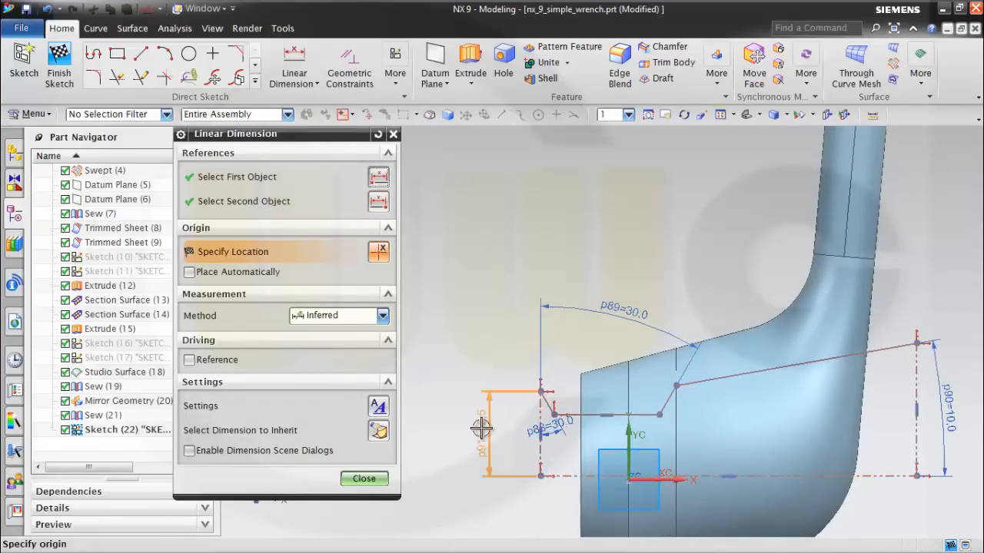
left_click(481, 430)
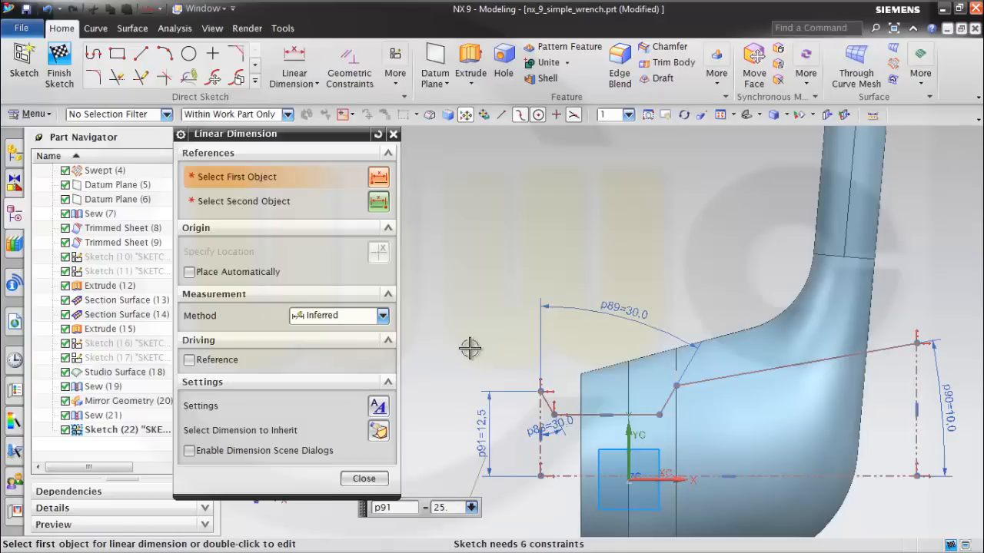
key("Return")
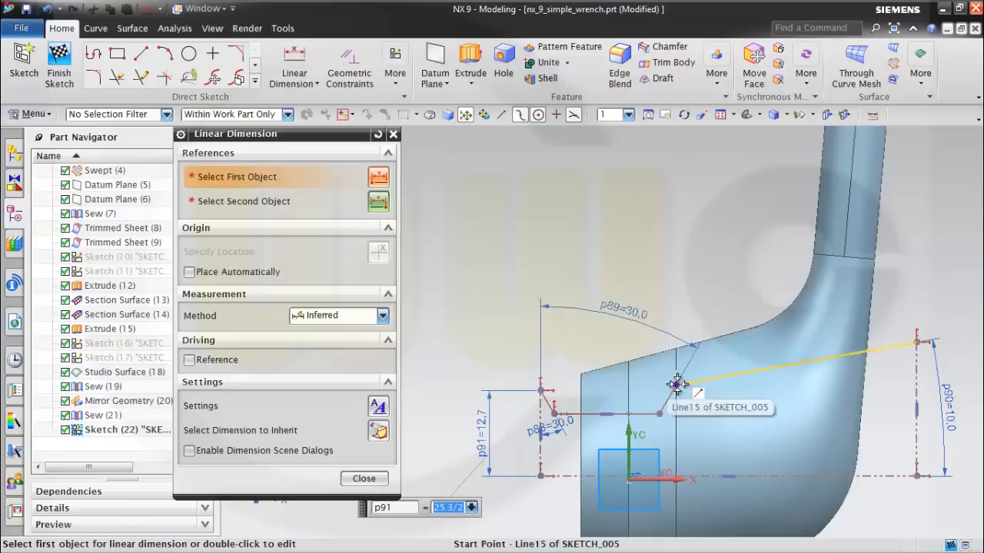
Dimension the height of the long sloped line's lower endpoint above the horizontal reference line as 25.3/2.
left_click(677, 384)
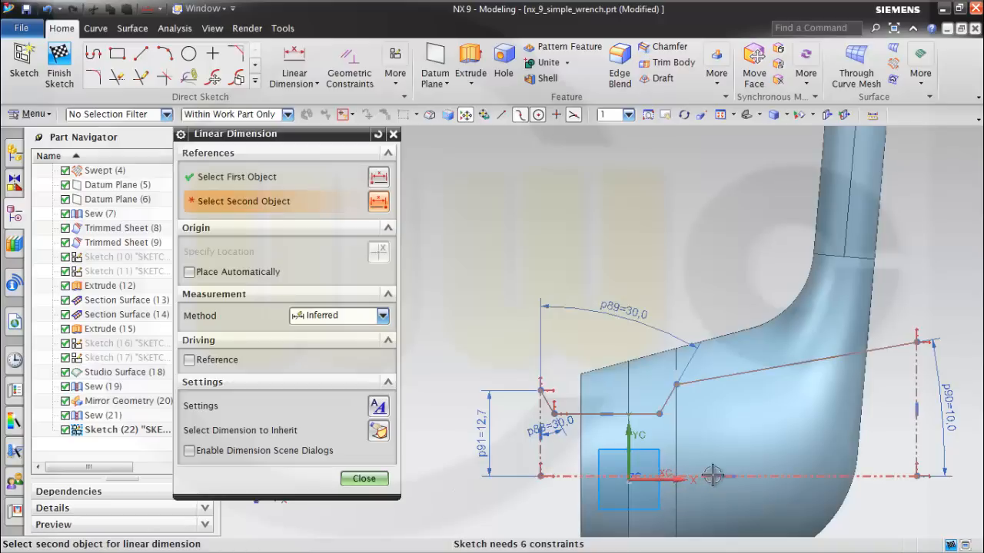
left_click(761, 475)
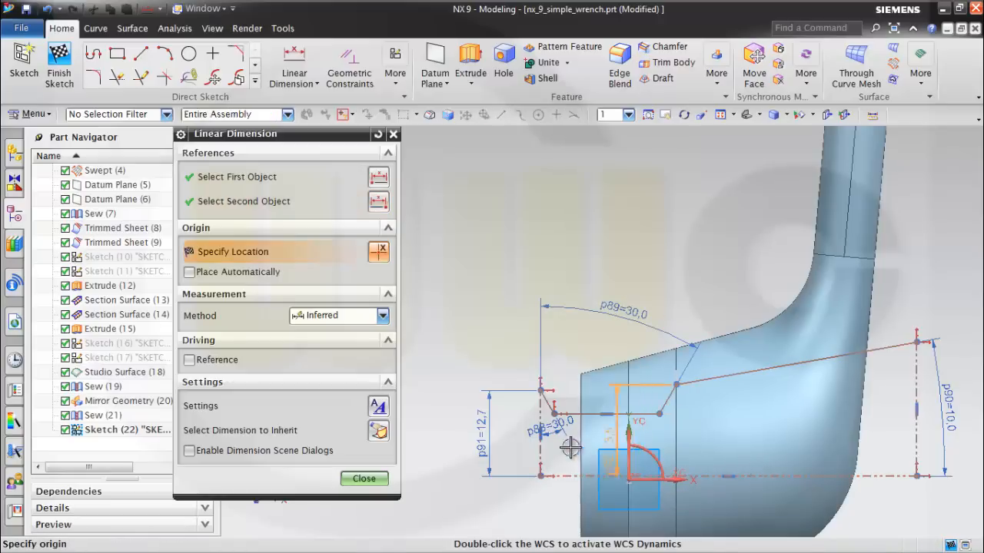
left_click(735, 445)
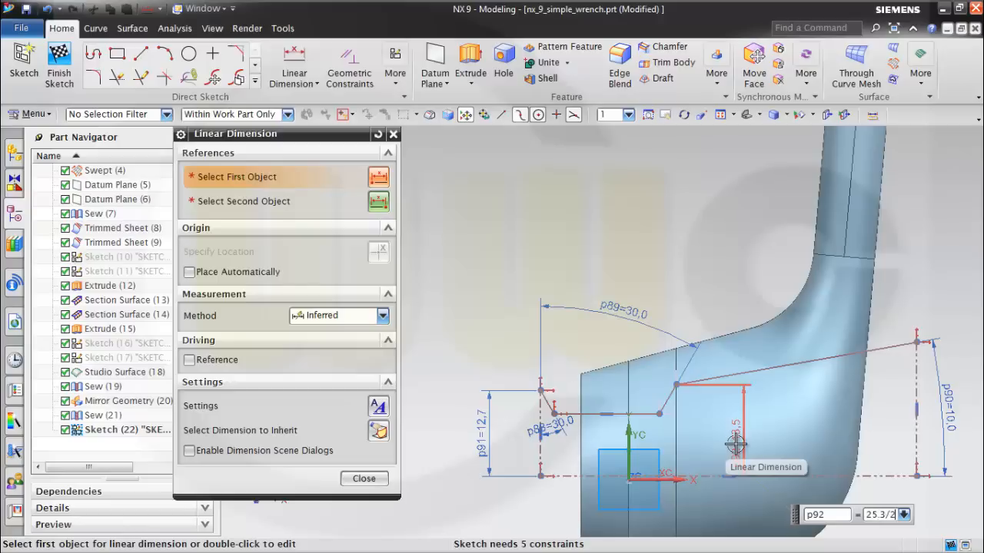
right_click(735, 445)
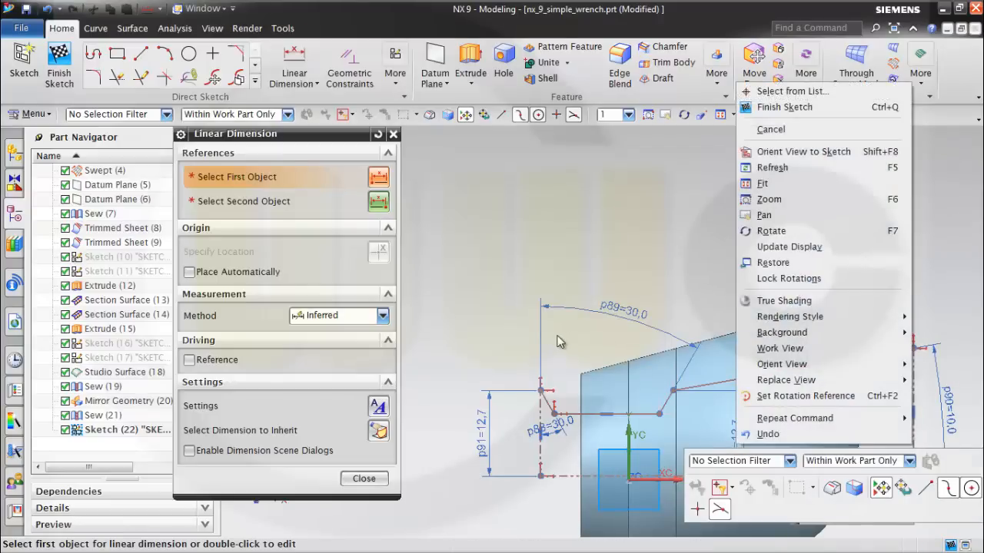
left_click(592, 384)
Dimension the short horizontal step's height above the horizontal reference line as 18.75/2.
left_click(595, 414)
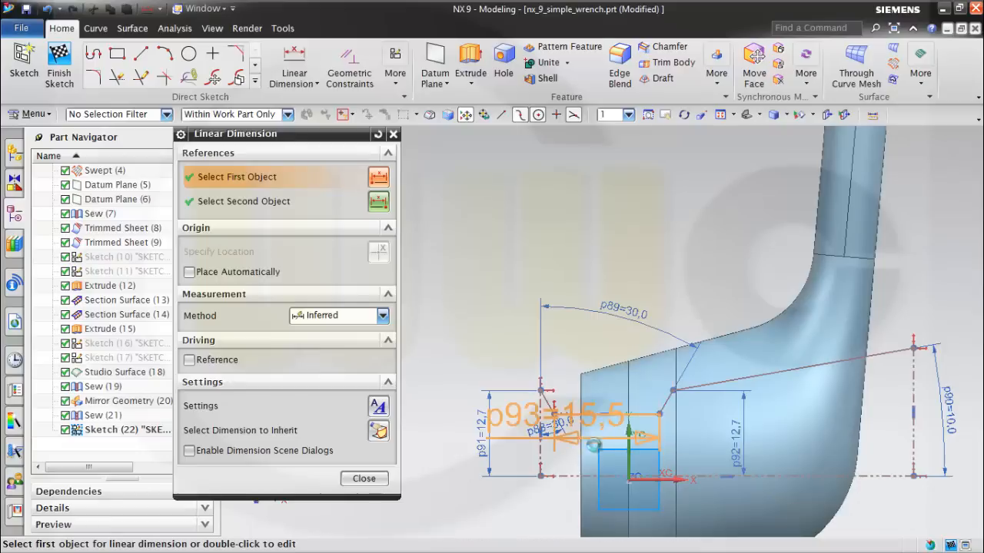
left_click(594, 475)
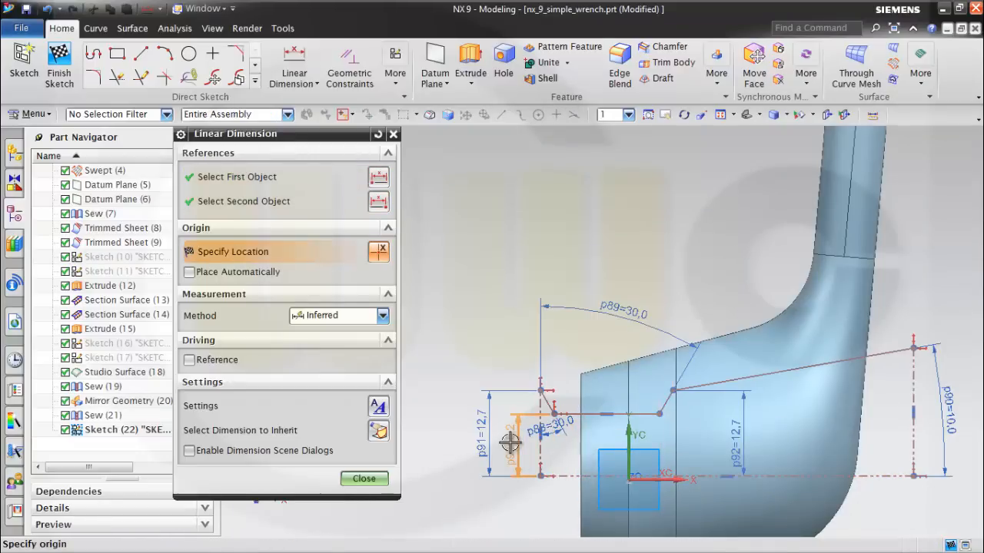
left_click(510, 442)
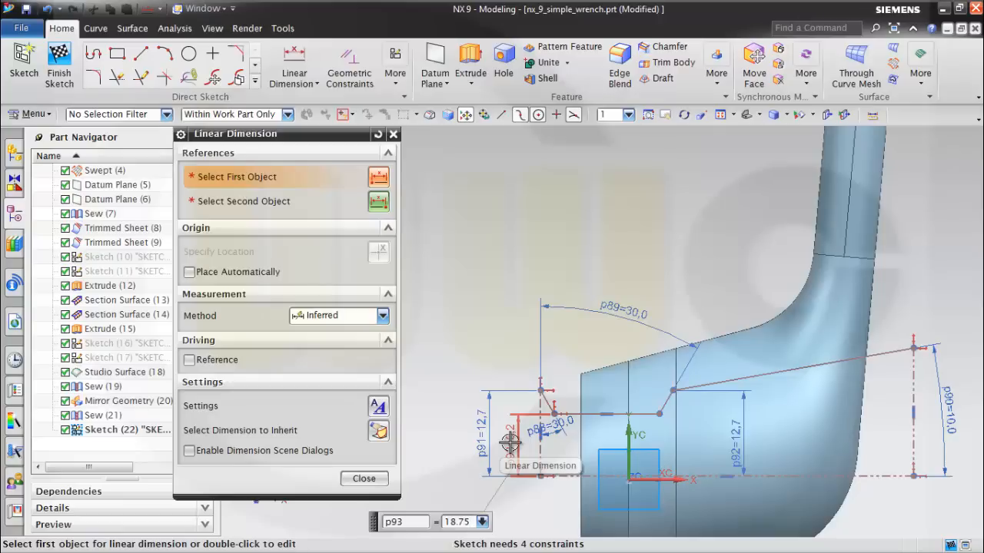
type("18.75/2")
key("Return")
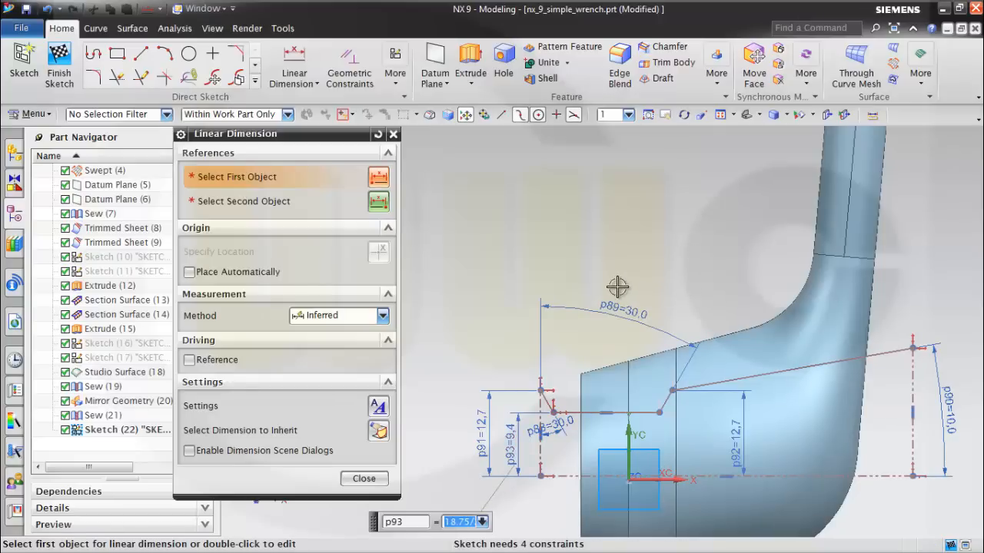
Set the horizontal distance between the outer ends of the two short sloped lines to 14 mm.
left_click(547, 393)
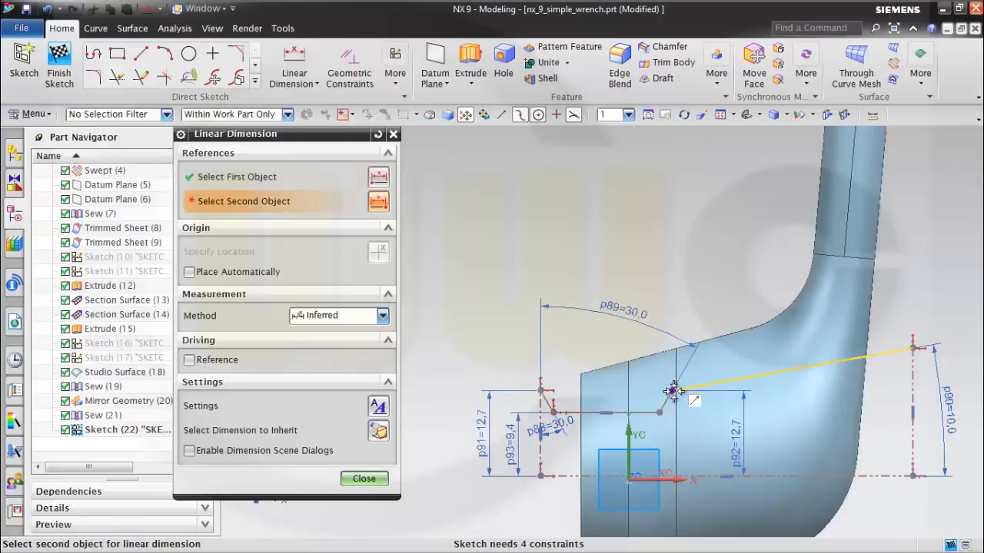
left_click(668, 391)
left_click(620, 247)
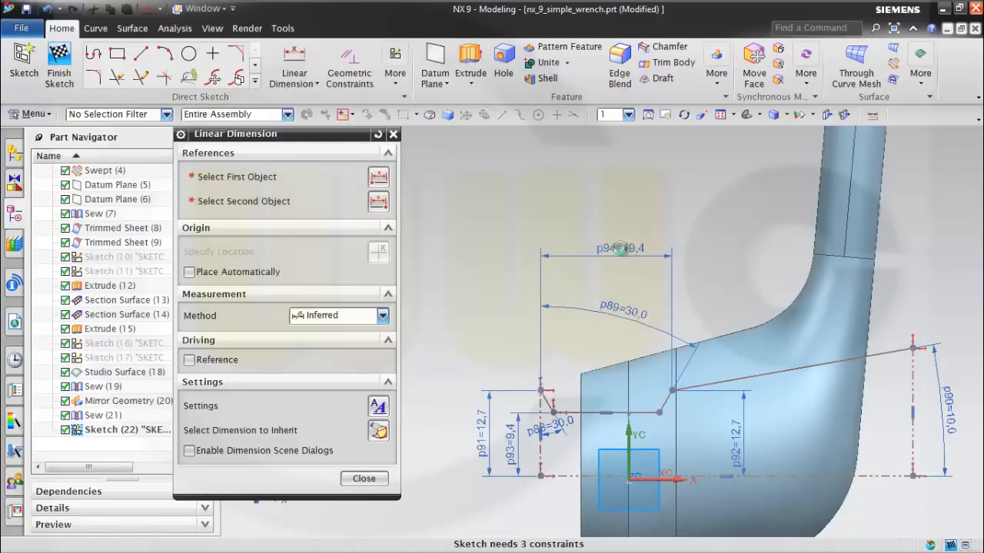
key("Return")
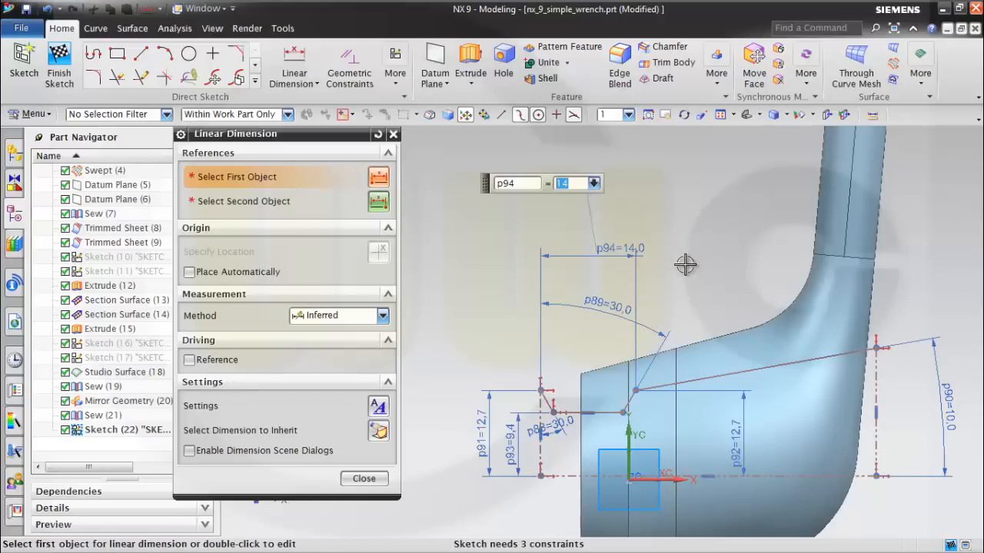
Dimension the left vertical reference line at 7 mm from the sketch origin and finish dimensioning.
left_click(546, 450)
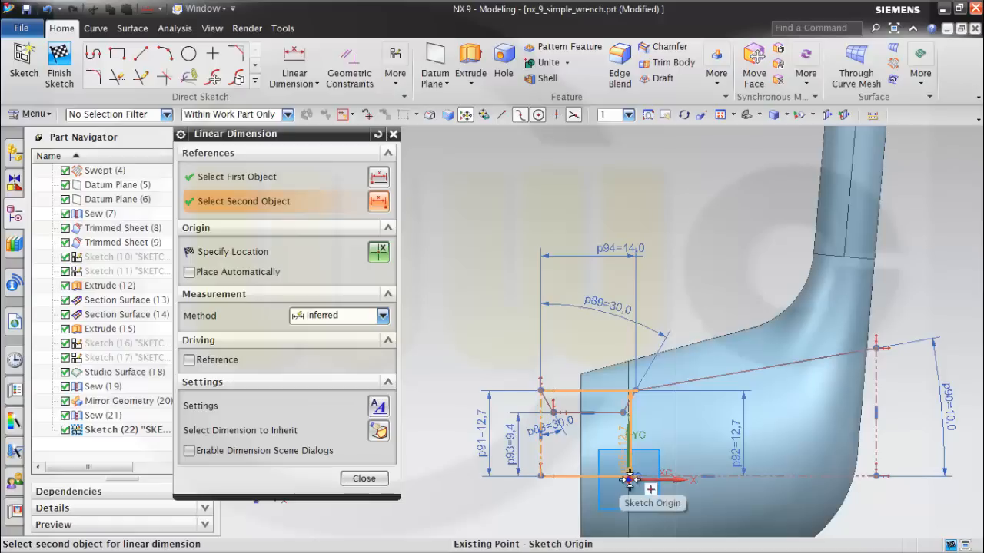
left_click(630, 478)
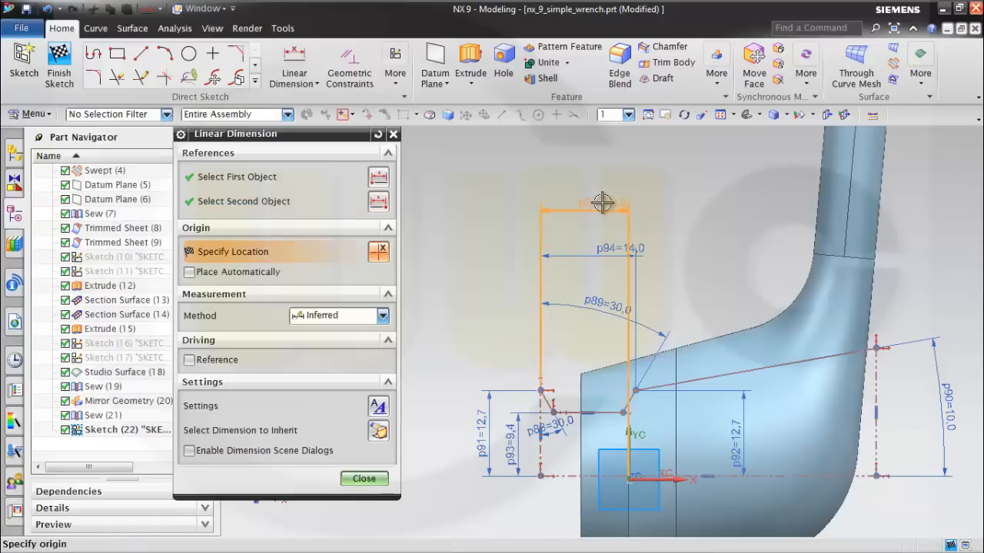
left_click(603, 202)
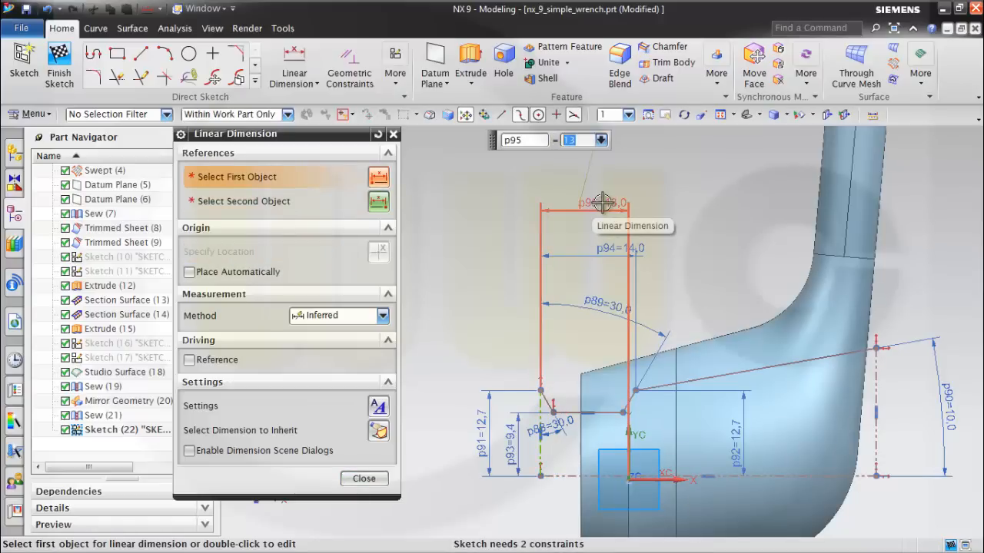
key("Return")
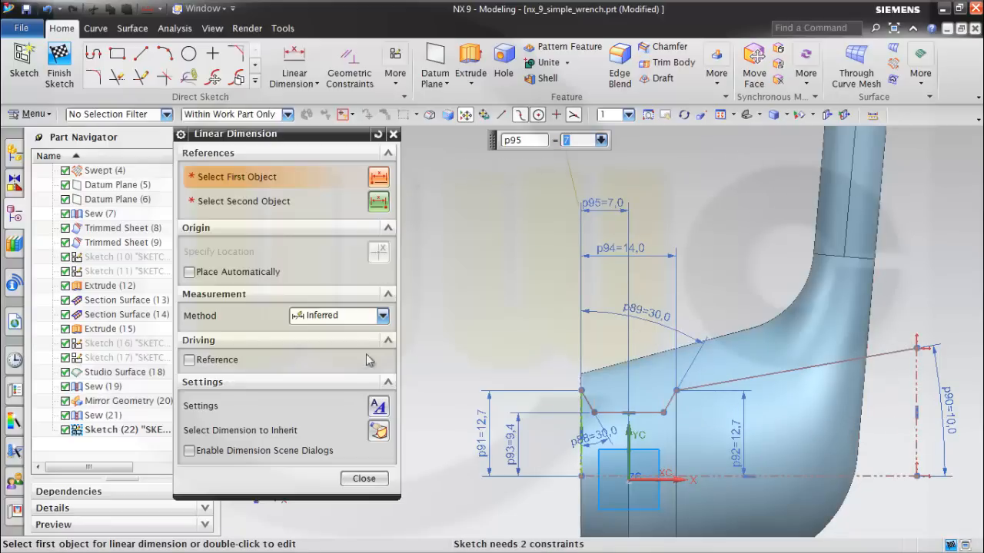
left_click(364, 478)
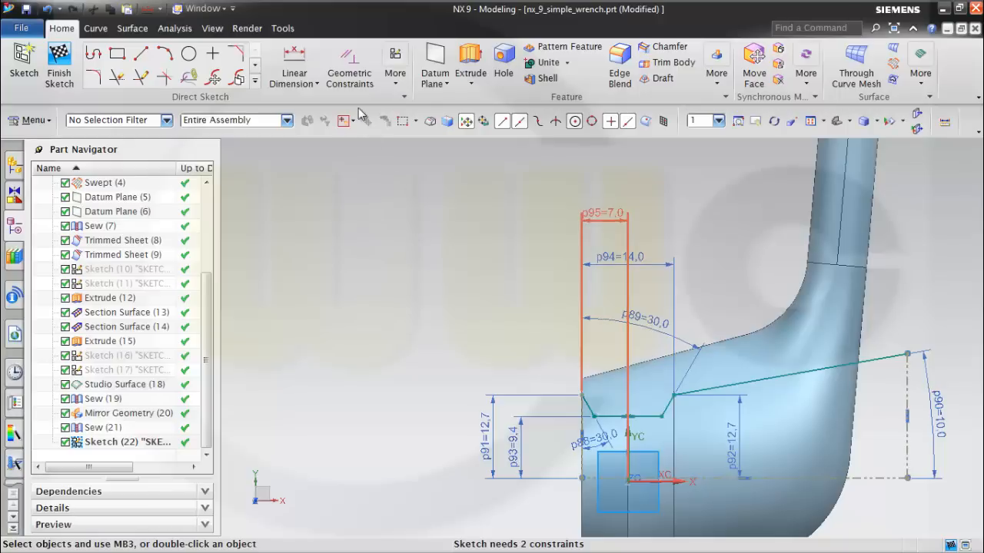
Apply a collinear constraint between the profile's horizontal reference line and the sketch's horizontal axis.
left_click(351, 76)
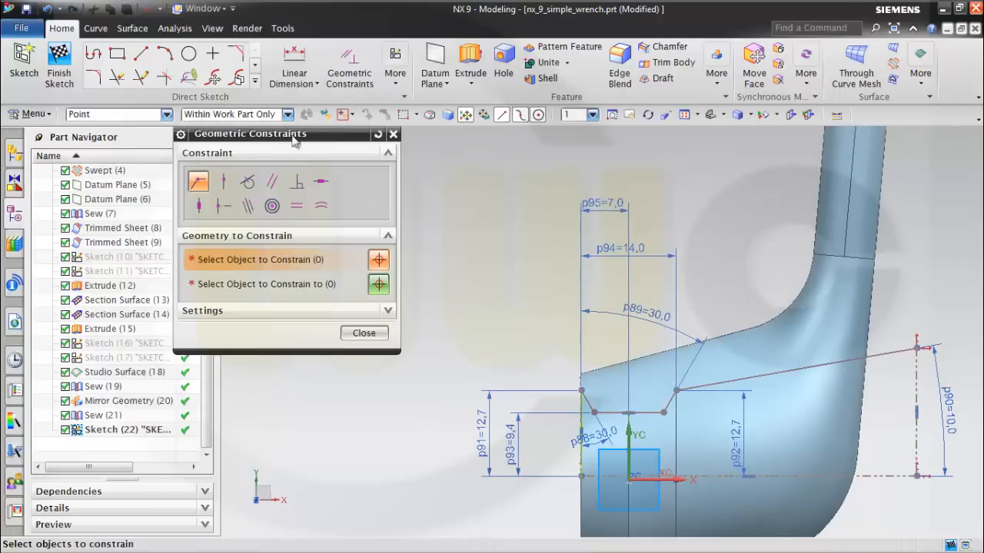
left_click(246, 207)
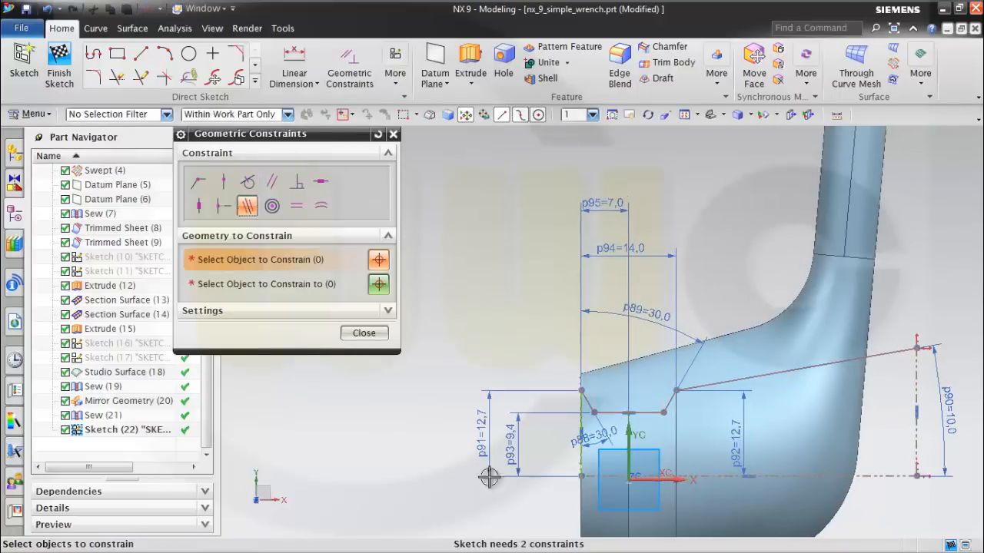
left_click(601, 478)
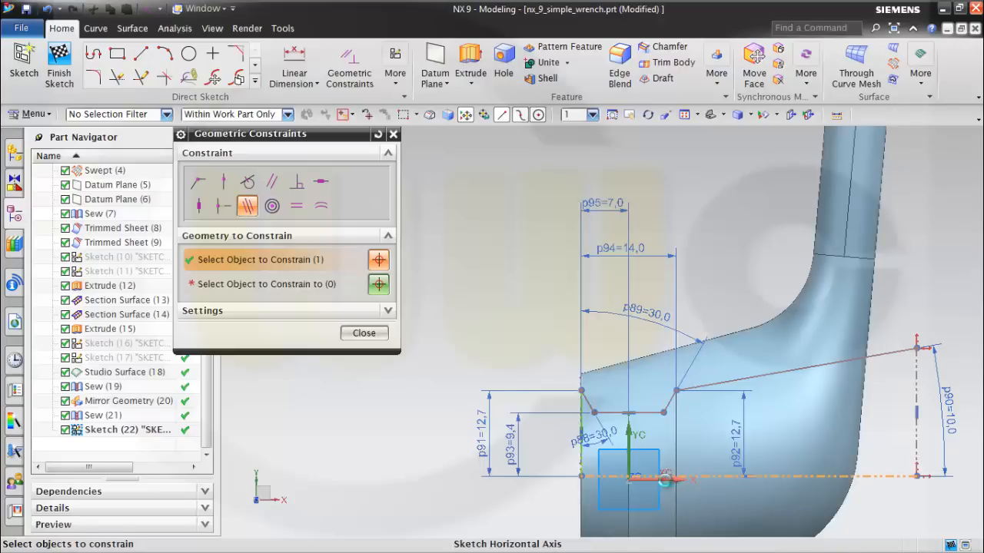
mouse_move(667, 478)
left_click(736, 420)
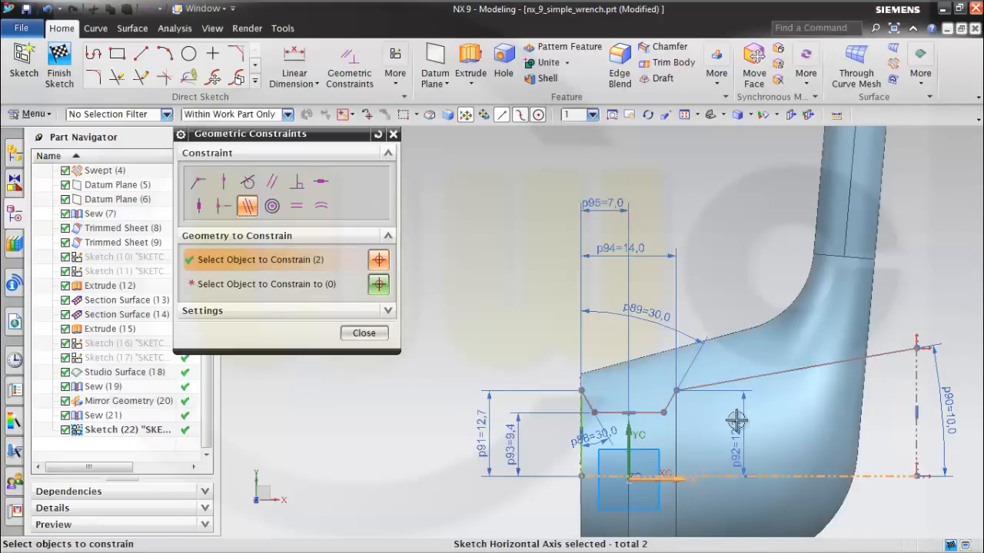
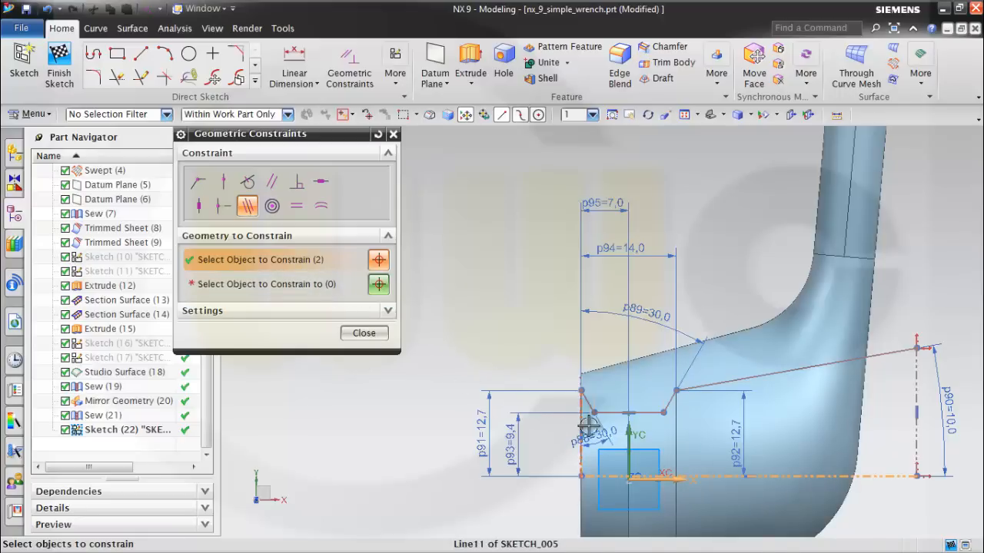
left_click(364, 333)
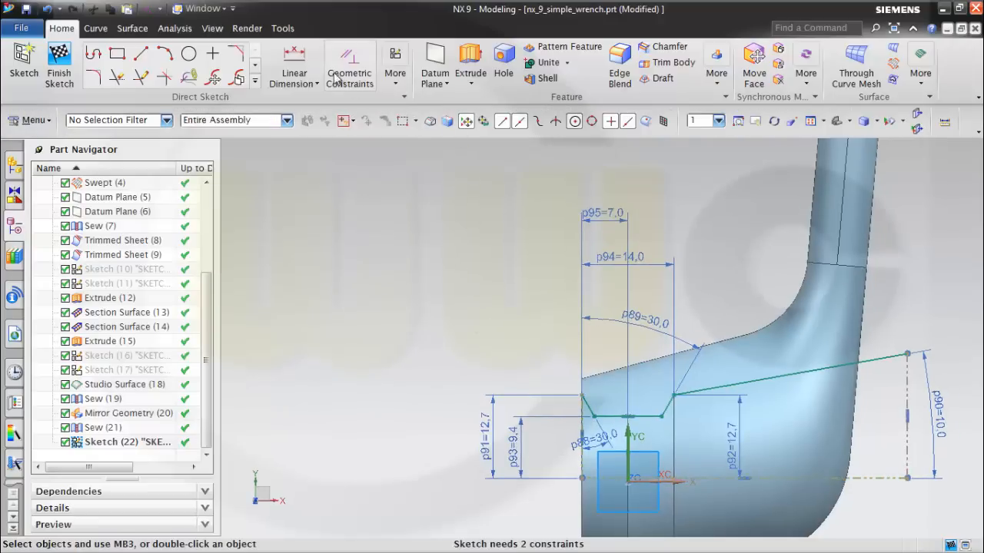
left_click(347, 63)
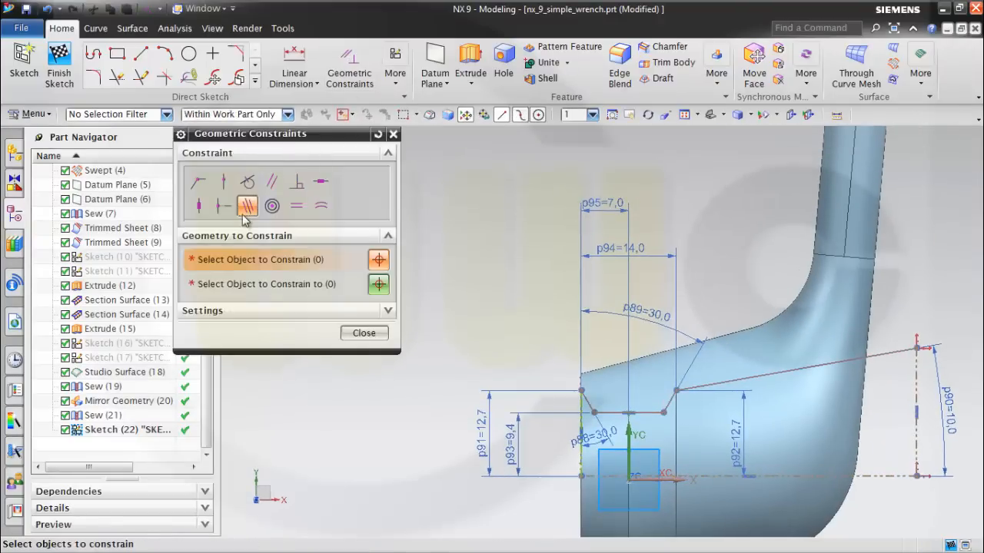
left_click(578, 424)
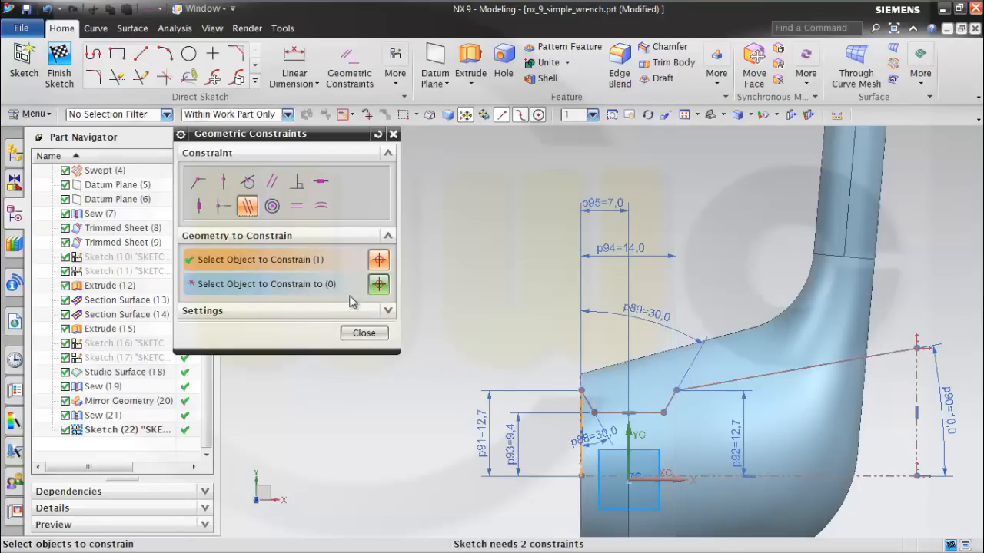
left_click(392, 133)
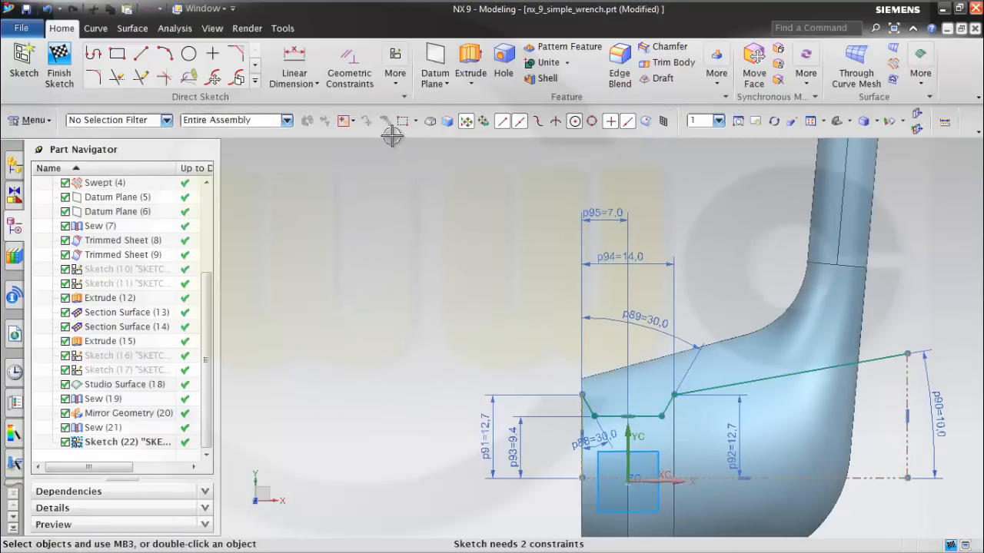
Make the profile's horizontal reference line collinear with the X axis of the datum coordinate system, and finish the sketch.
left_click(348, 59)
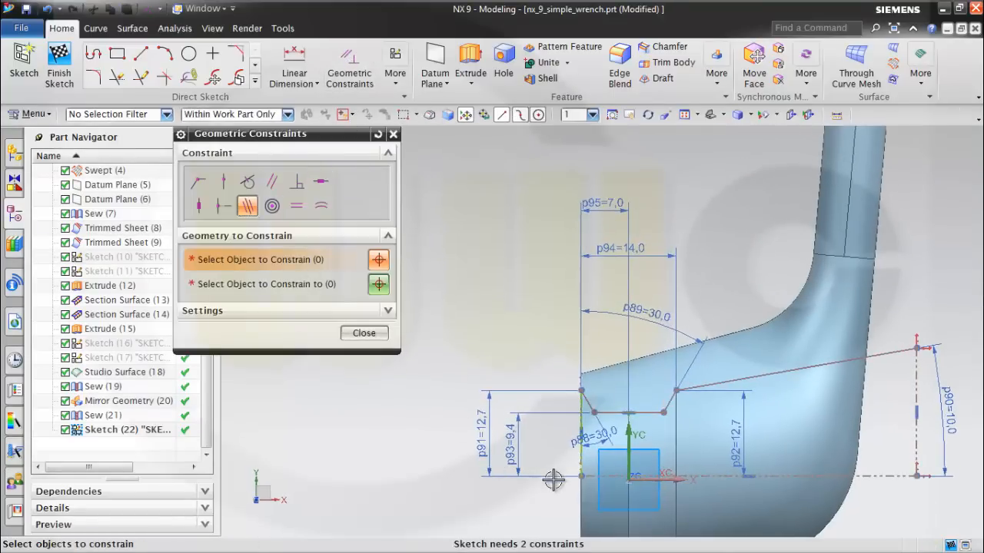
left_click(652, 478)
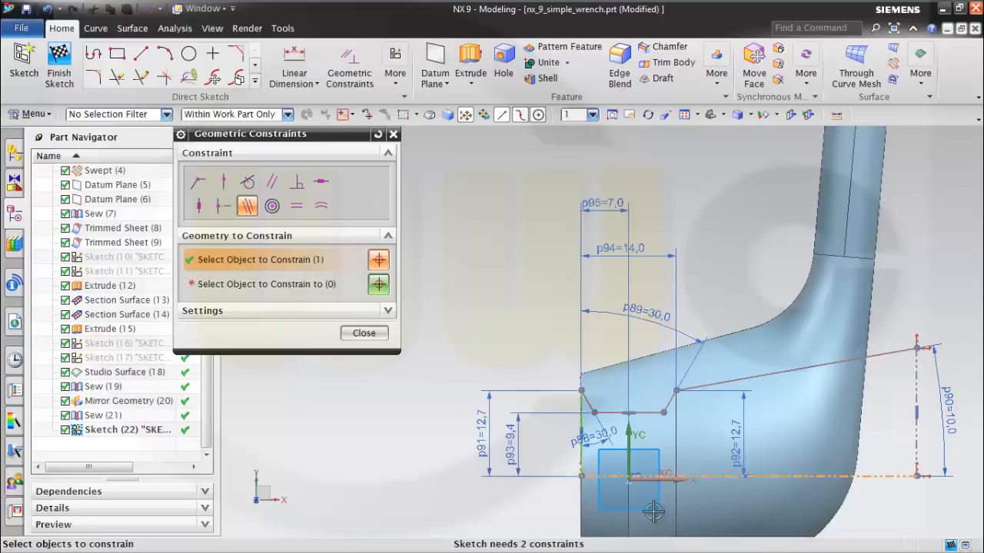
left_click(292, 284)
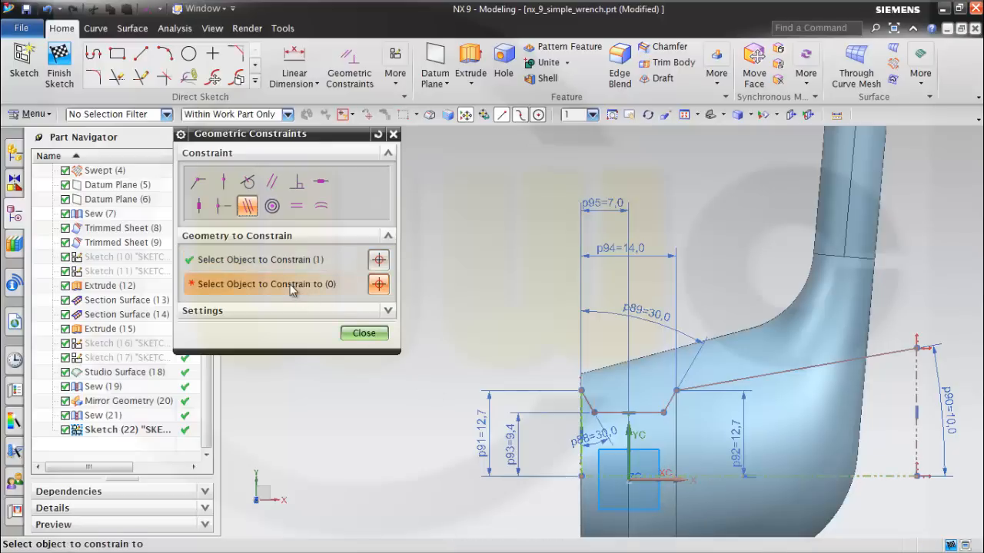
left_click(680, 480)
left_click(742, 446)
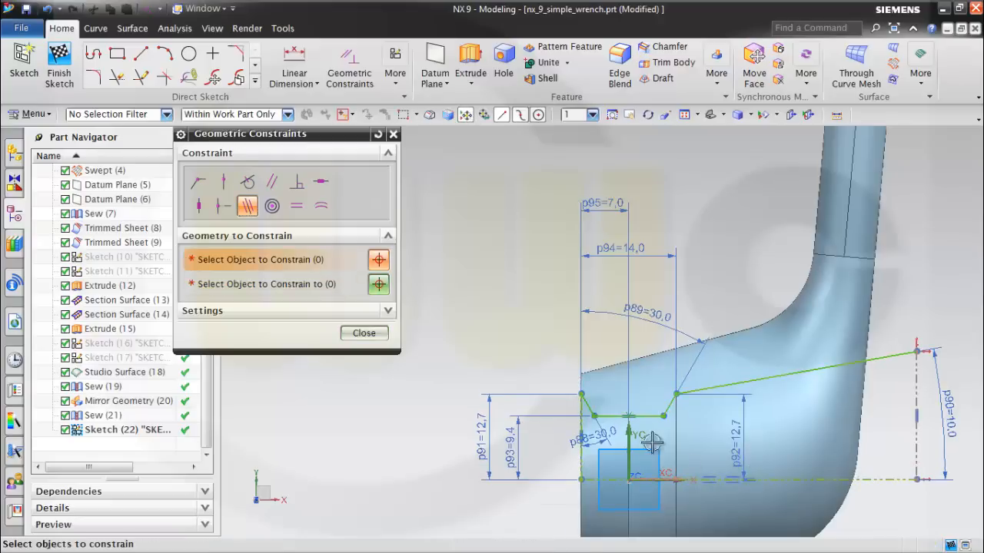
left_click(365, 333)
middle_click_drag(808, 418, 661, 300)
left_click(59, 65)
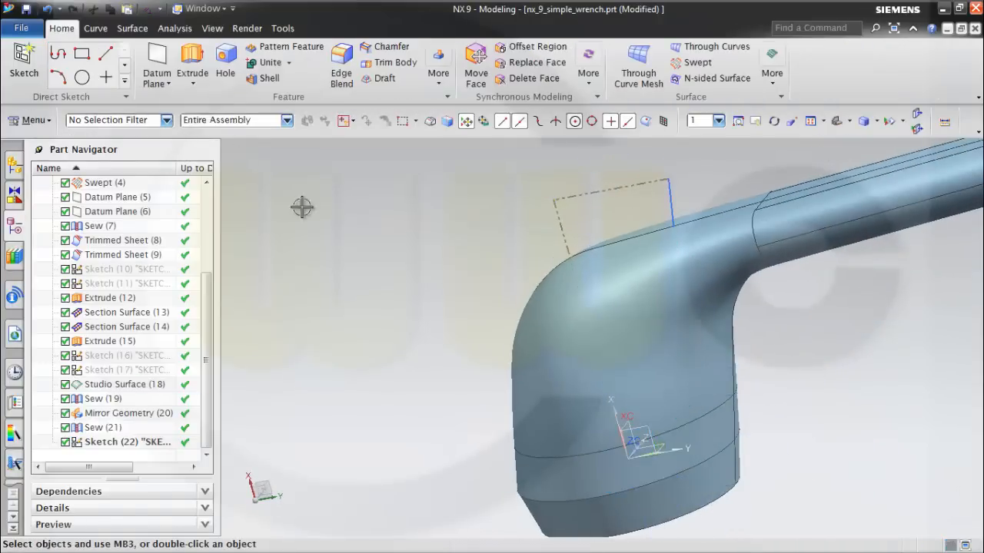
Revolve the four-curve head profile from 0 to 360 degrees about its horizontal reference line as a sheet body.
middle_click_drag(725, 406, 727, 369)
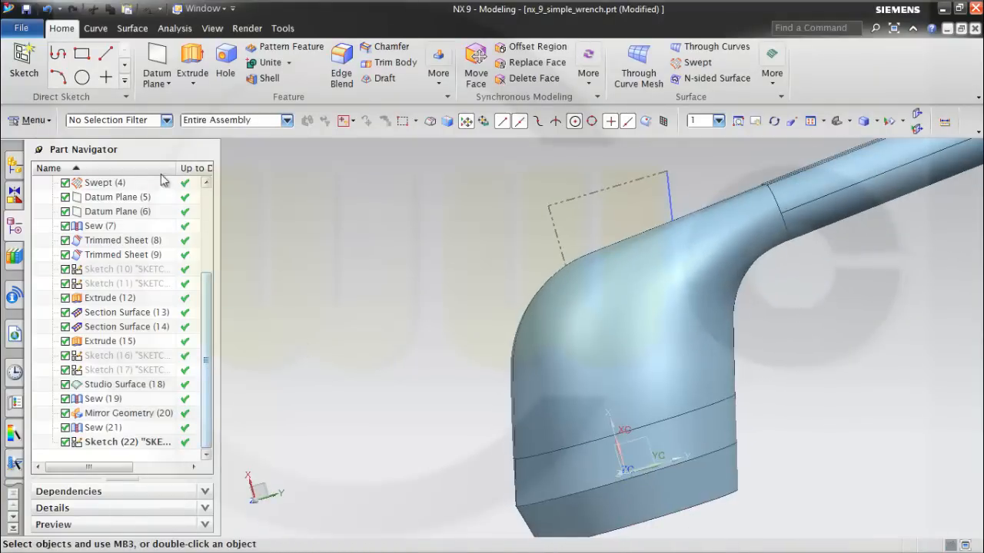
left_click(193, 84)
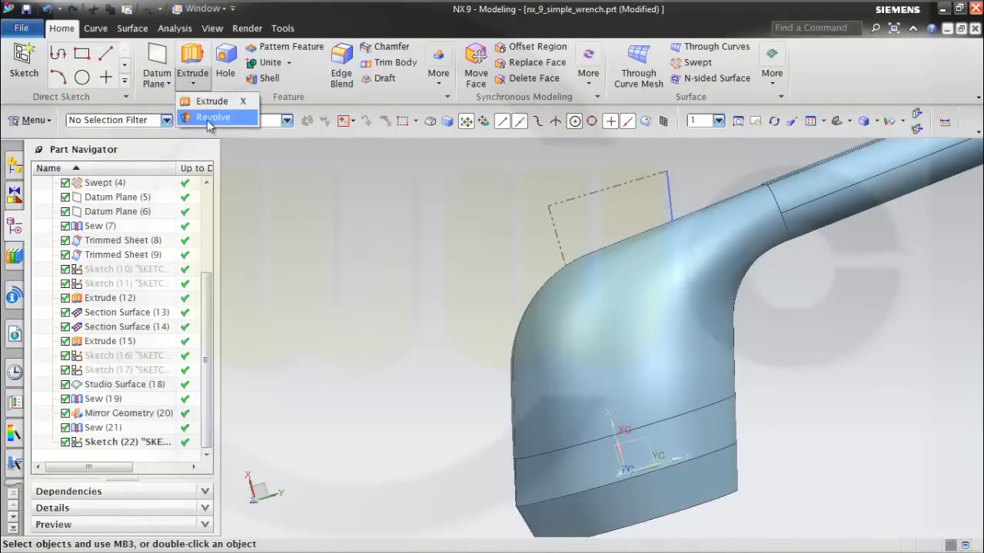
left_click(207, 120)
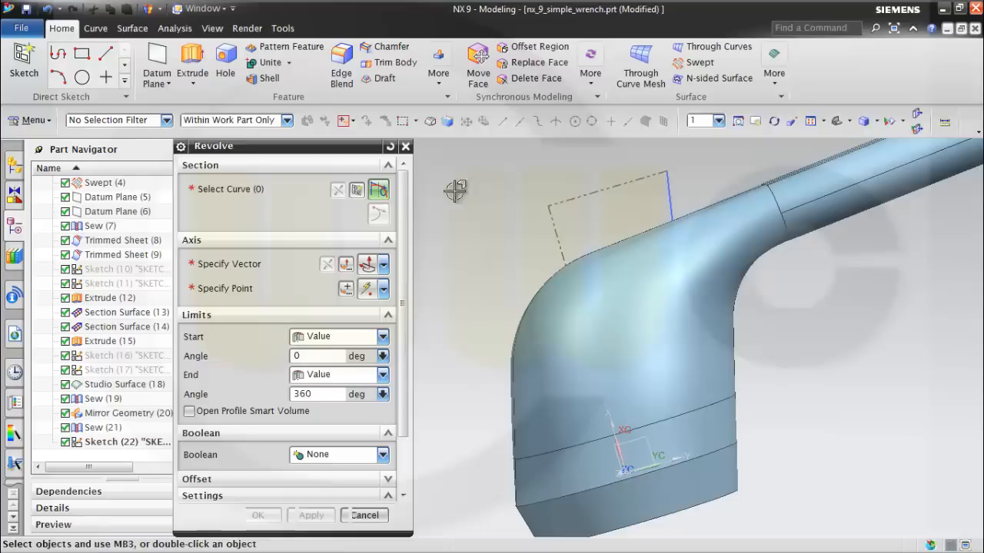
left_click(664, 194)
left_click(253, 267)
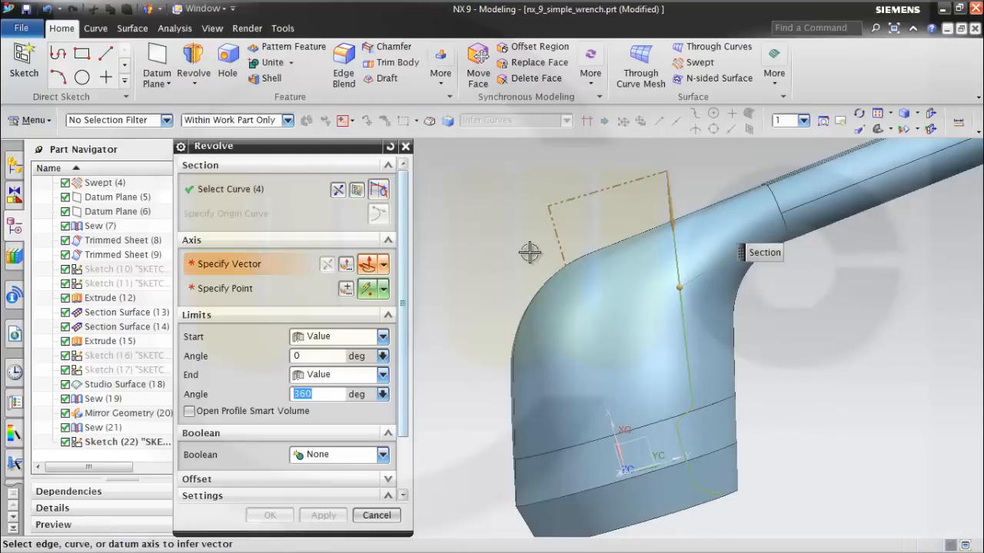
left_click(557, 235)
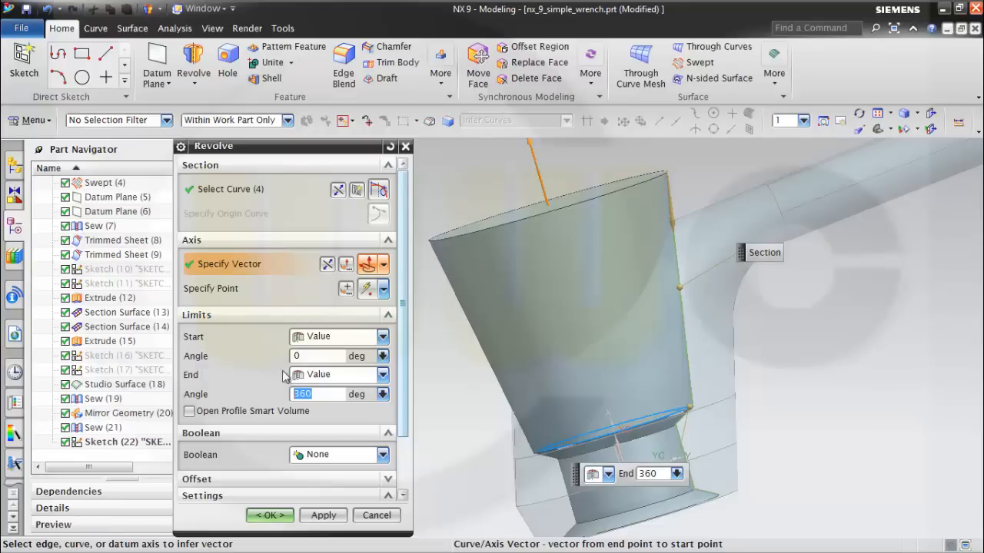
scroll(405, 435, "down", 3)
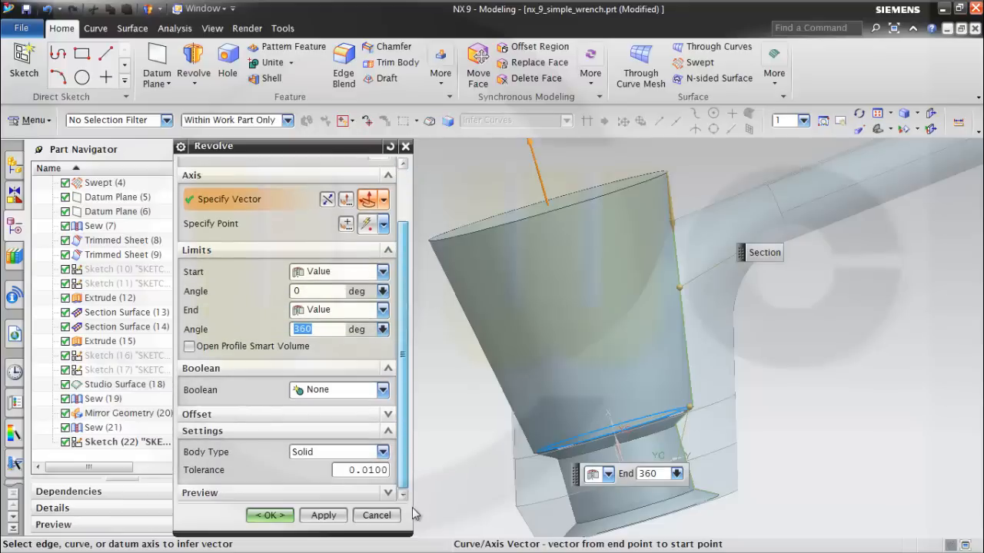
left_click(382, 452)
left_click(334, 480)
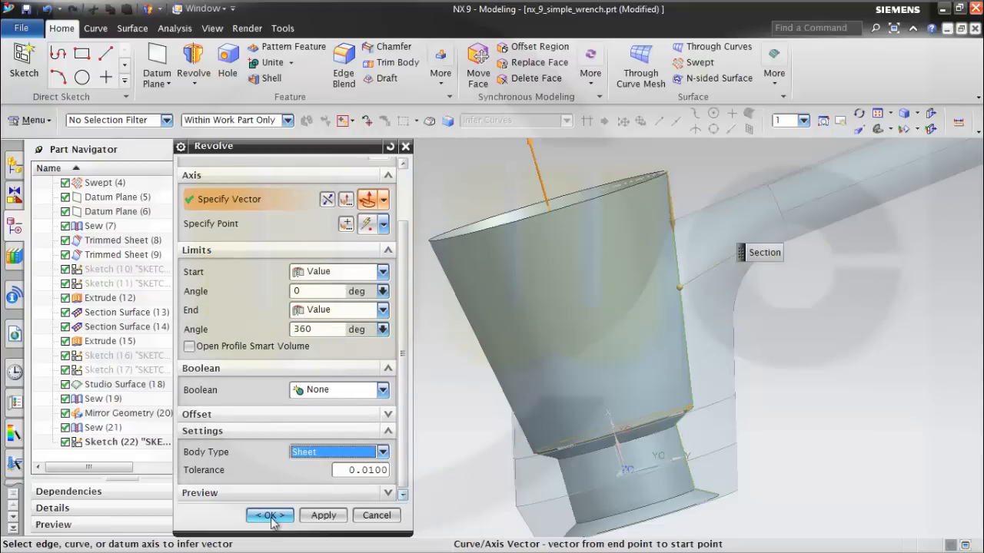
left_click(269, 515)
Create a new sketch on the XY plane of the datum coordinate system.
middle_click_drag(773, 369, 784, 330)
scroll(815, 350, "down", 2)
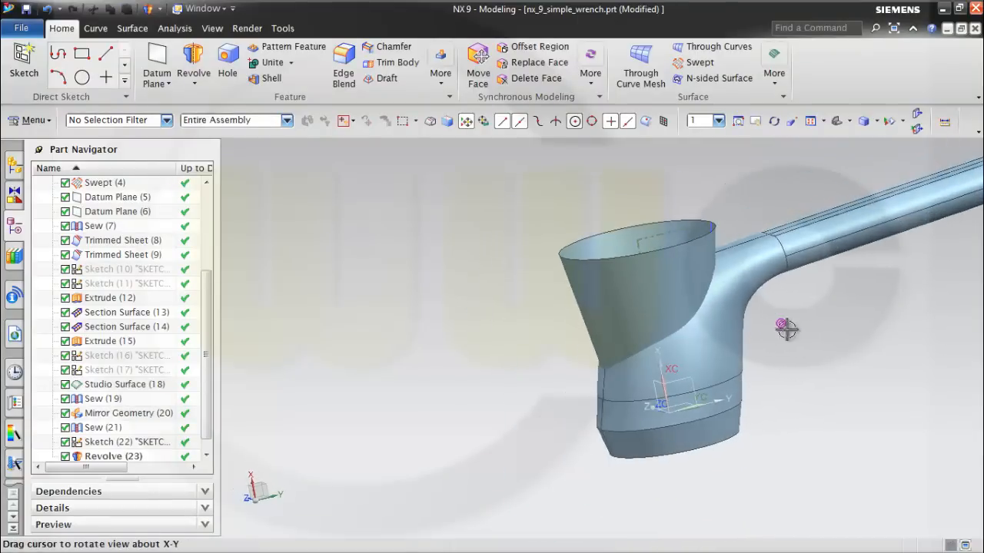
middle_click_drag(472, 378, 450, 364)
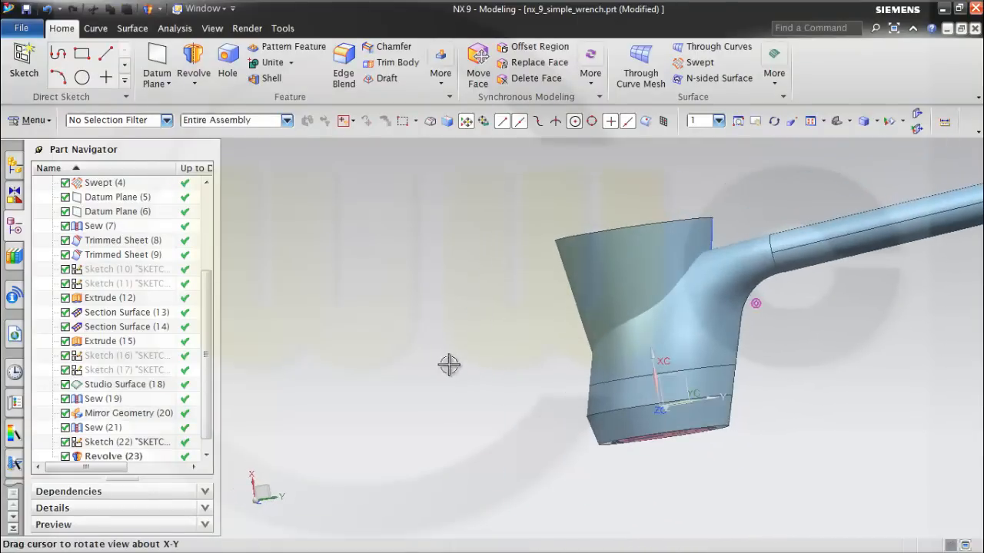
left_click(23, 62)
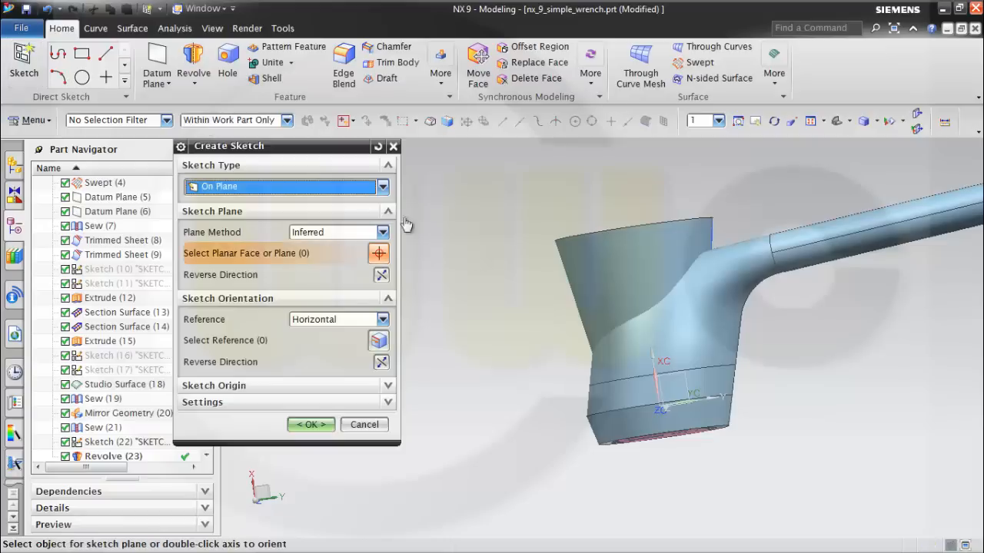
left_click(685, 375)
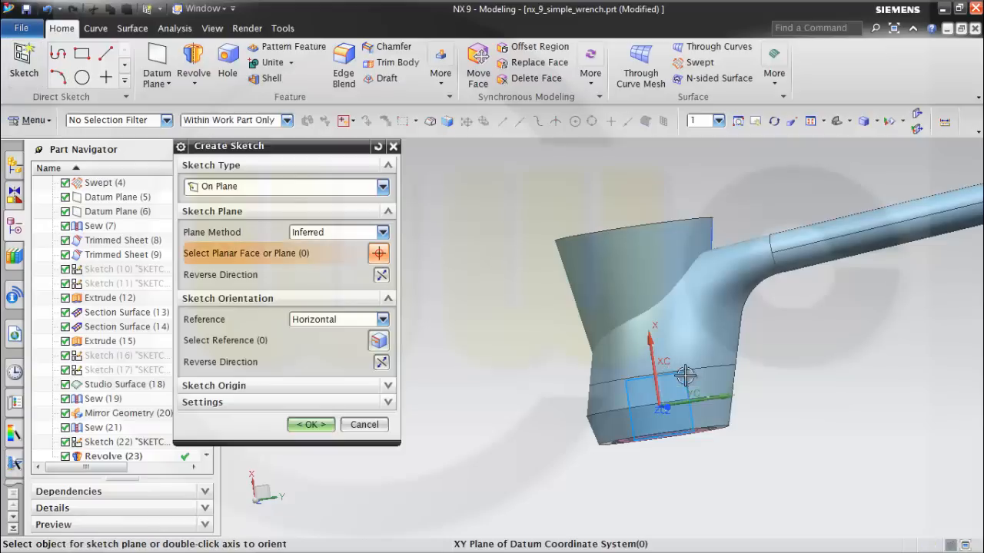
left_click(311, 425)
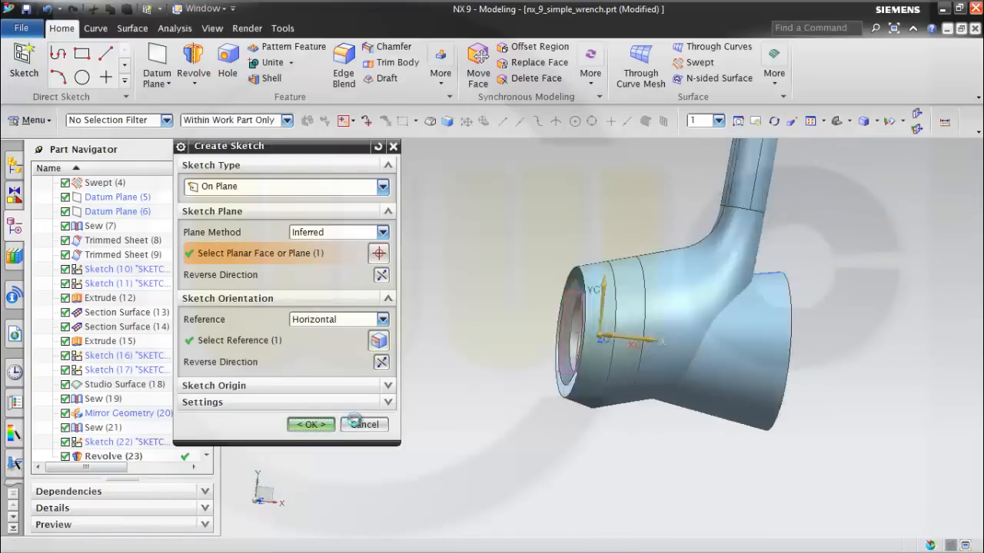
Sketch three connected lines: a vertical one across the head, a sloped one crossing the handle's base, and a short steep one beyond the handle.
middle_click_drag(620, 245, 527, 229, "shift")
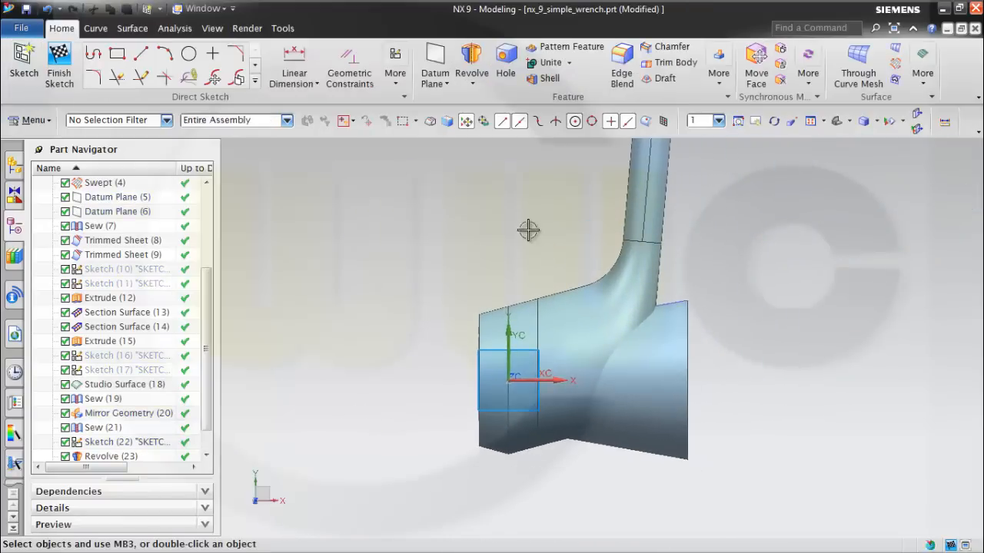
left_click(93, 54)
left_click(550, 464)
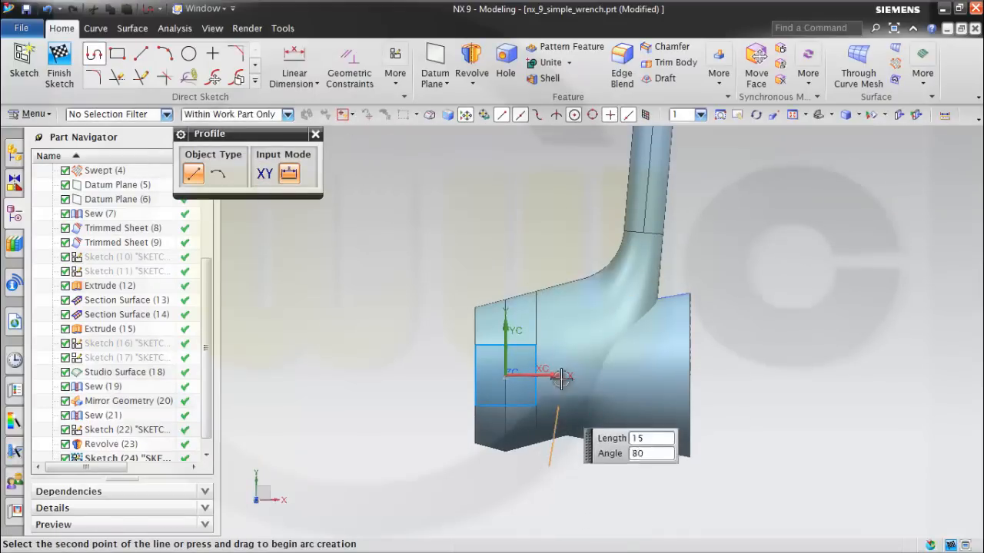
left_click(549, 267)
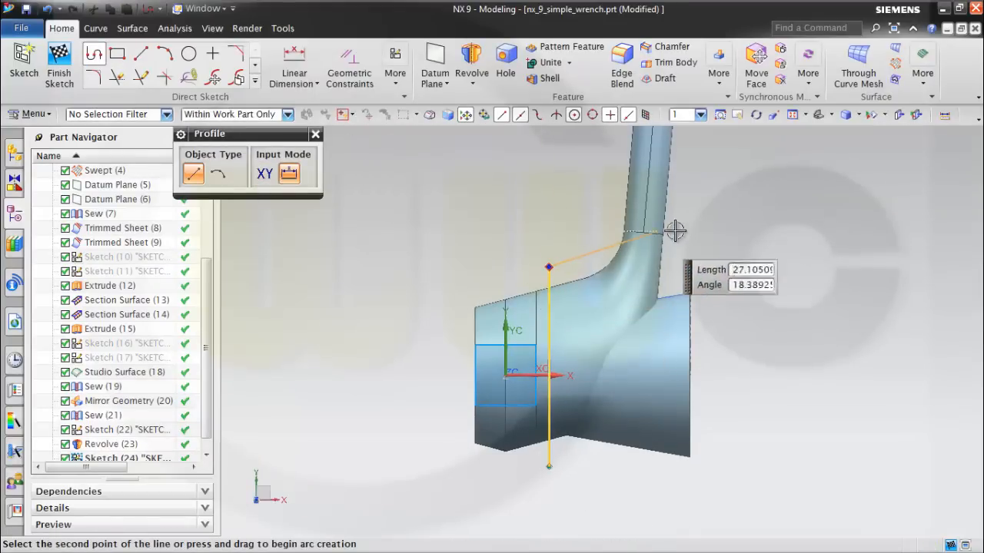
left_click(709, 215)
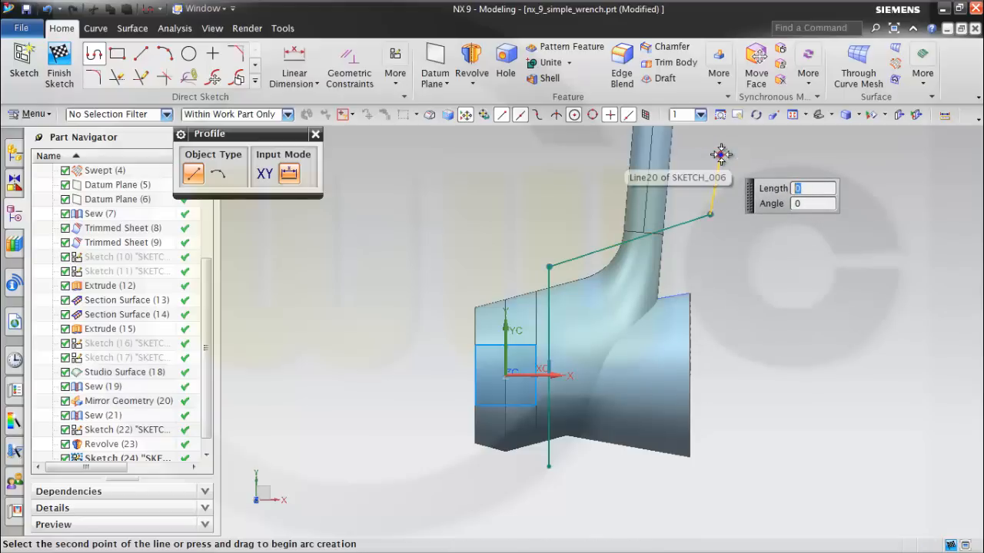
key("Escape")
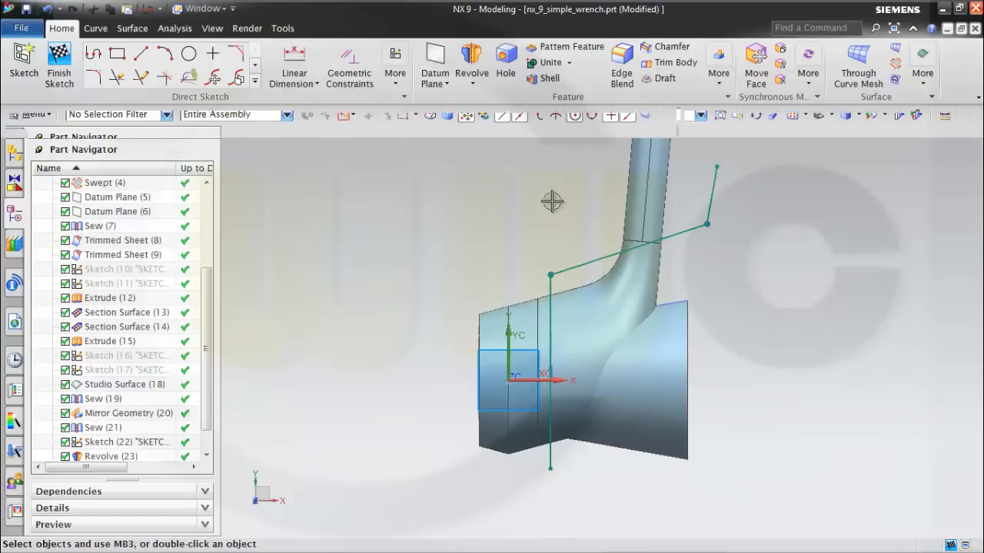
Fillet the corner between the vertical line and the sloped line with a 5 mm radius.
left_click(96, 78)
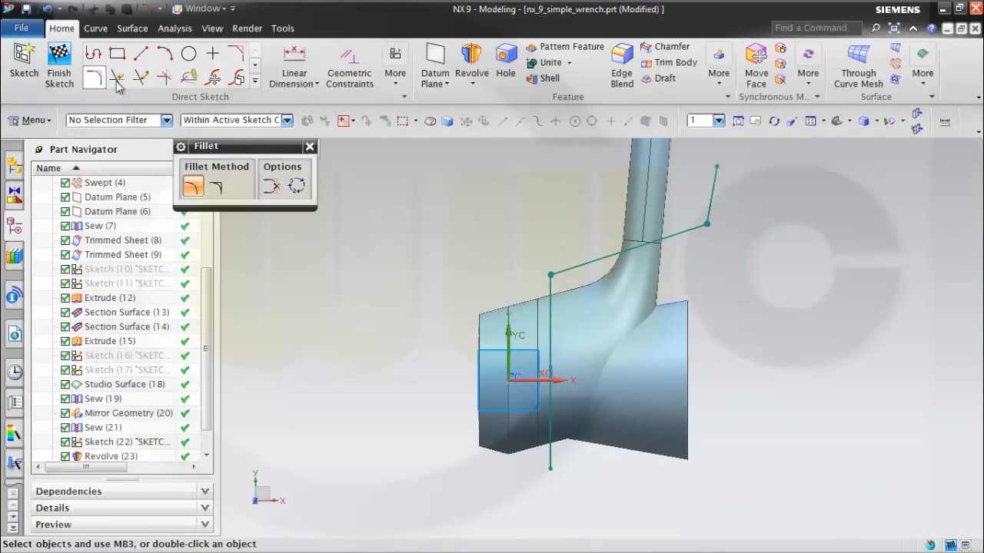
left_click(552, 296)
left_click(571, 270)
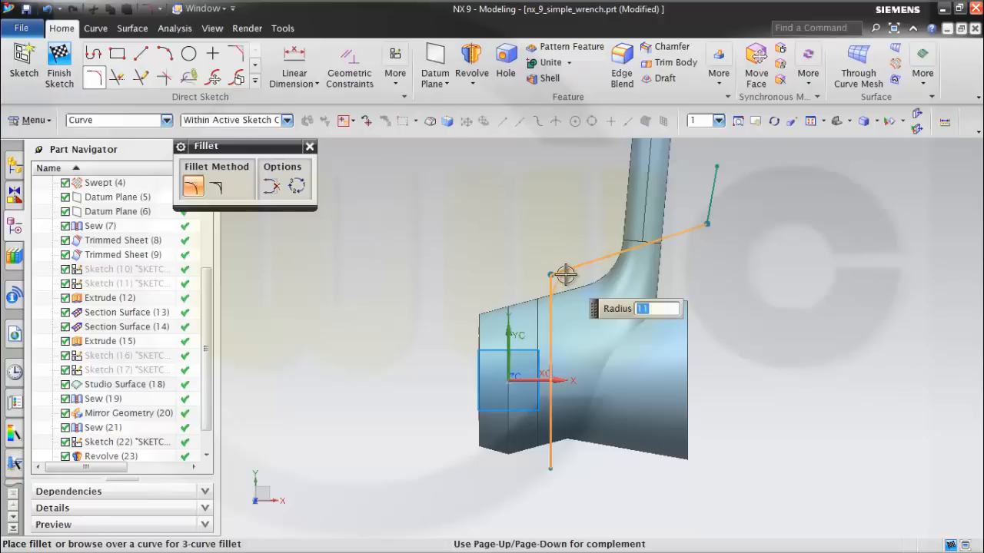
left_click(564, 275)
Fillet the corner between the sloped line and the short steep end line with an 18 mm radius.
left_click(683, 231)
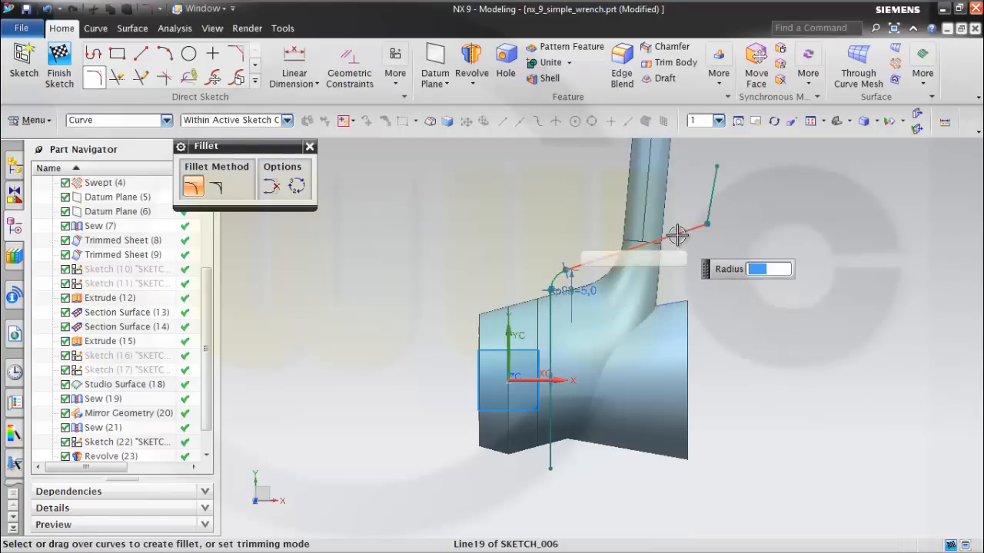
left_click(705, 210)
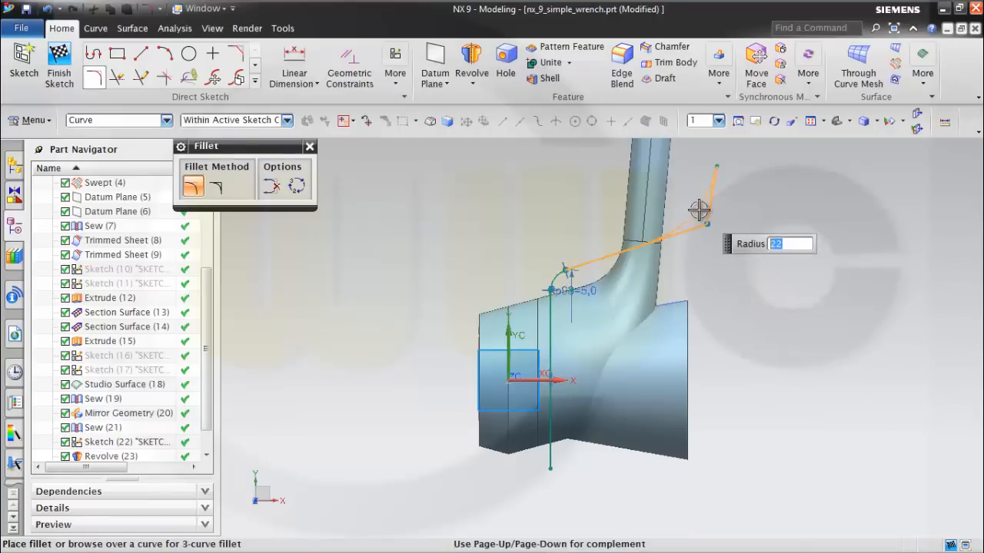
type("18")
key("Return")
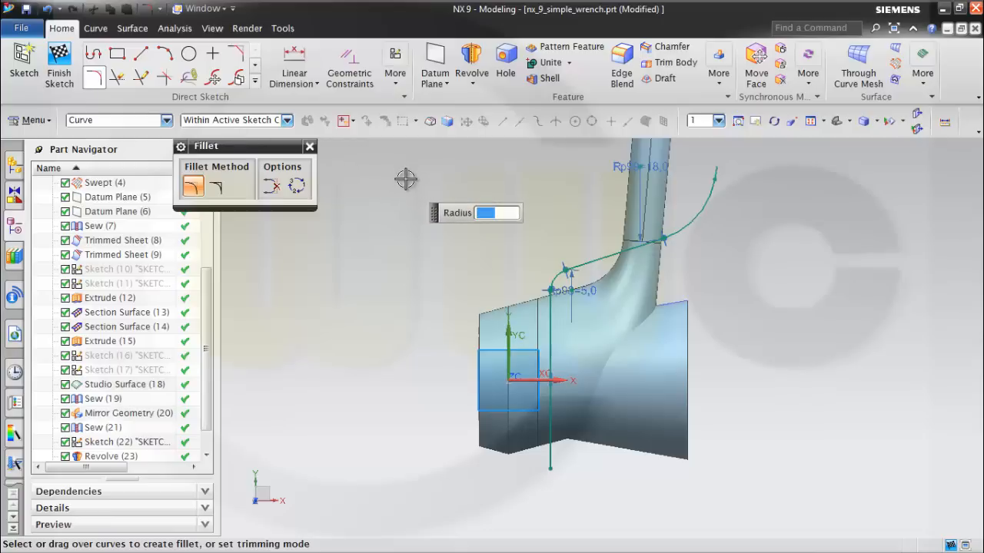
key("Escape")
Convert the short steep line at the profile's upper end to a reference line.
scroll(802, 186, "down", 1)
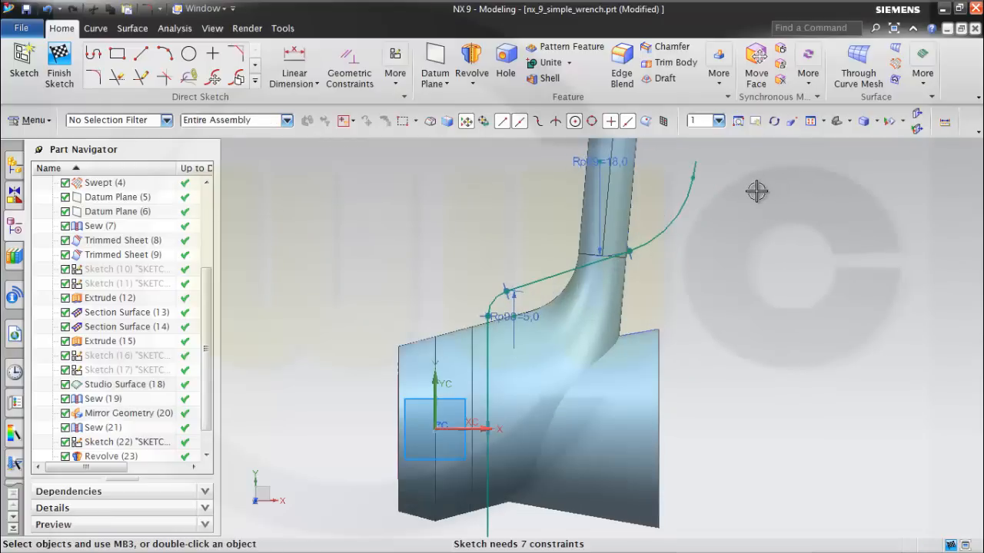
mouse_move(757, 191)
middle_mouse_down("shift")
mouse_move(742, 244)
mouse_move(704, 301)
mouse_move(664, 306)
middle_mouse_up("shift")
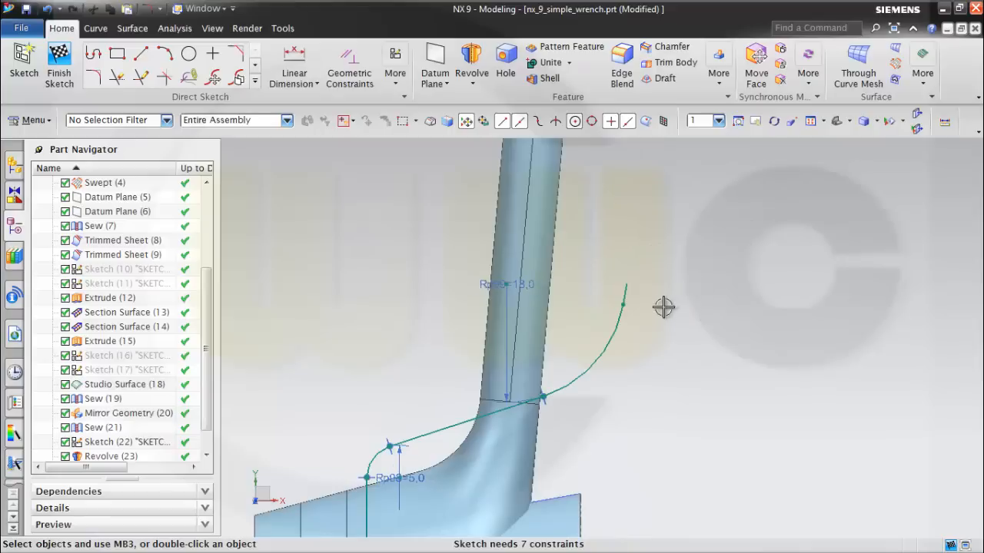
left_click(632, 291)
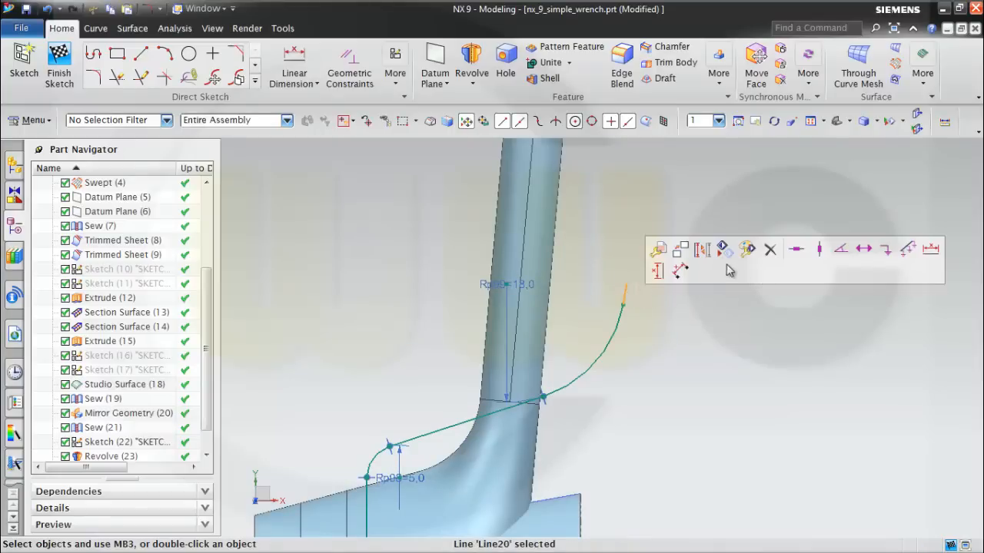
left_click(701, 251)
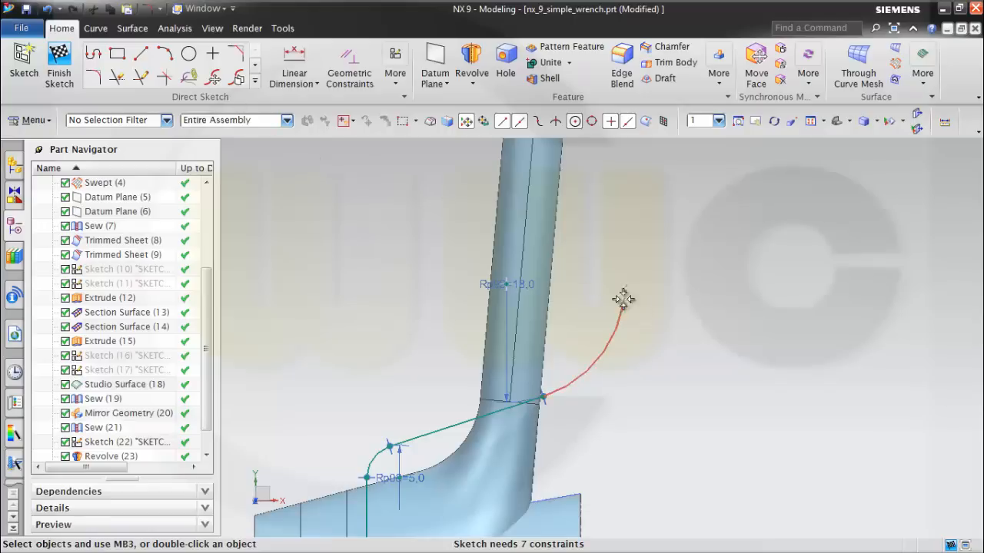
Draw a three-point arc with a radius of about 5.5 mm from the profile's upper end, curving away from the handle.
left_click(166, 54)
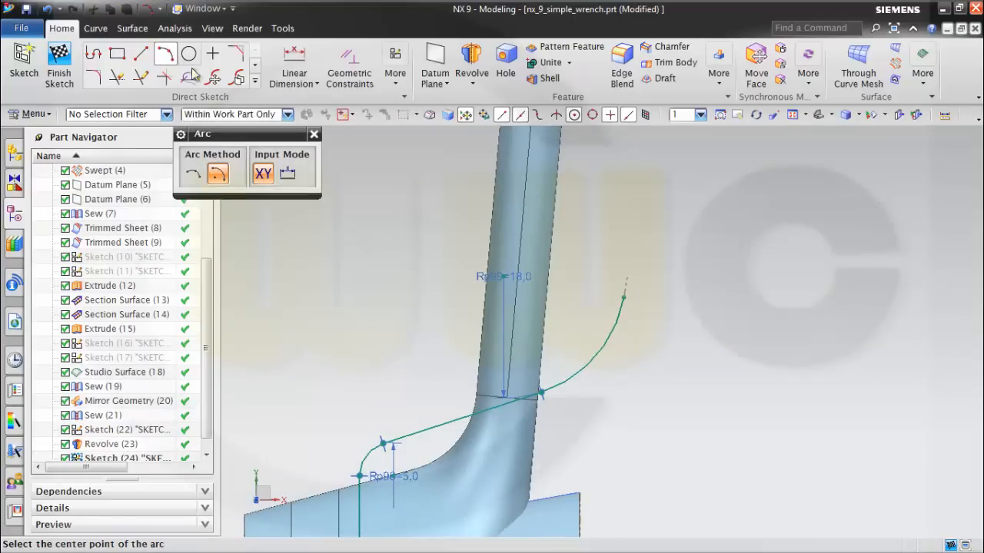
left_click(192, 175)
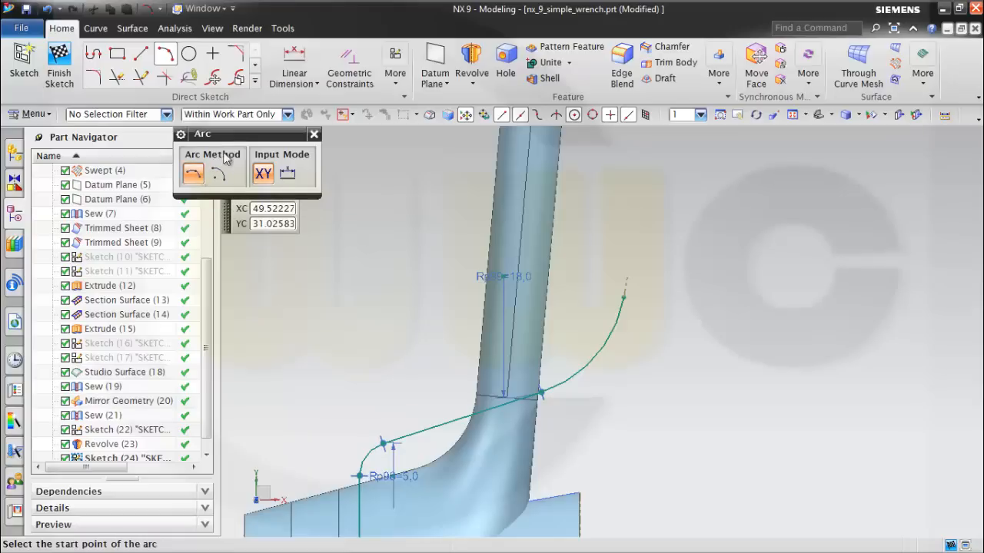
right_click(684, 149)
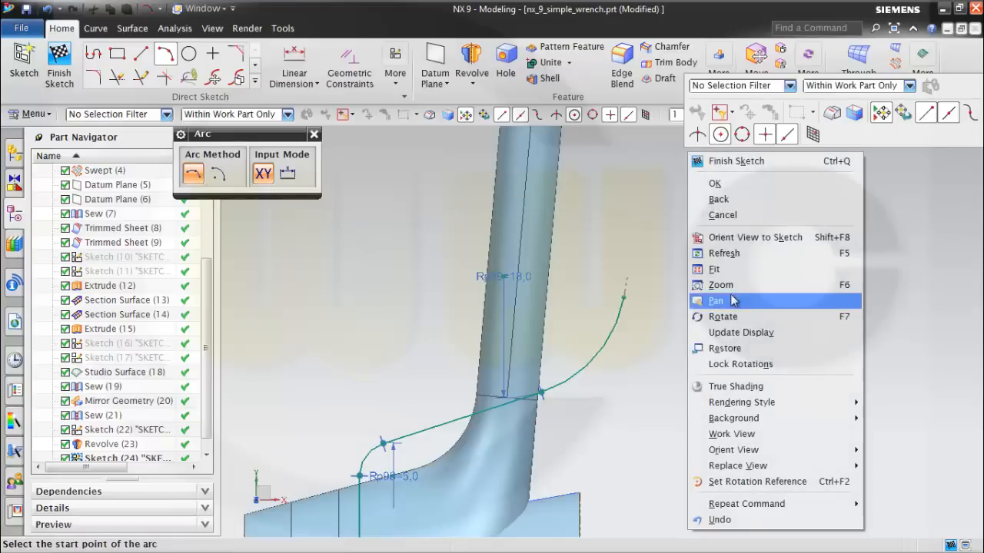
left_click(640, 222)
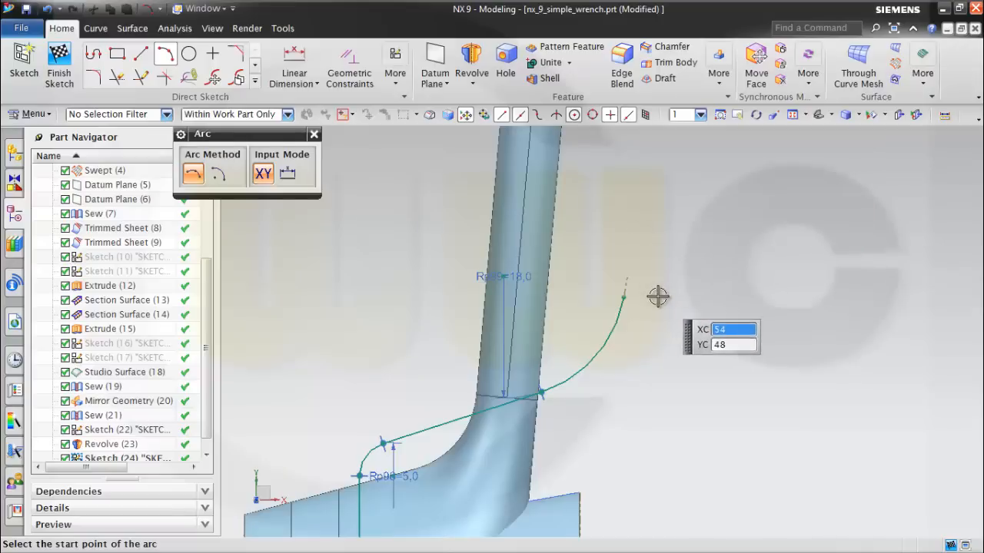
left_click(624, 299)
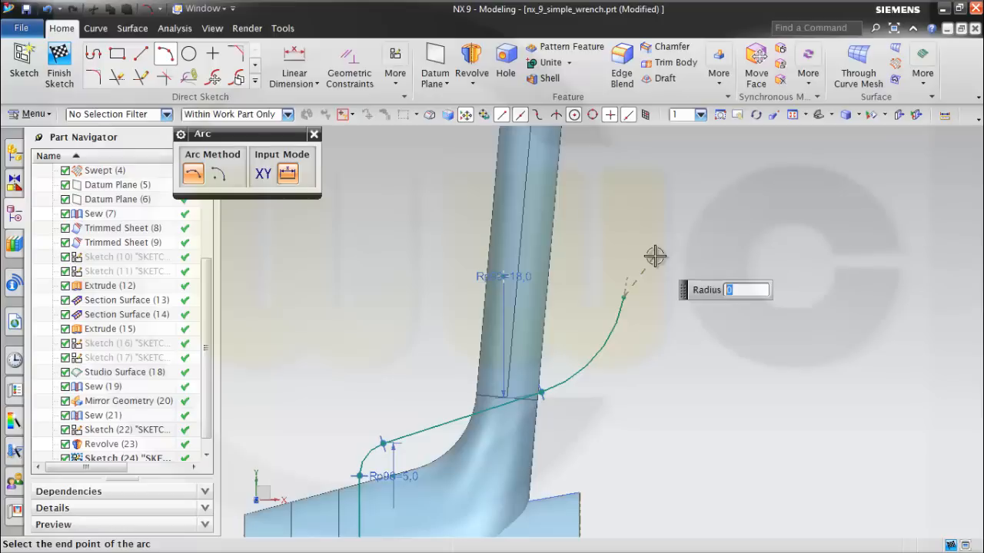
left_click(667, 266)
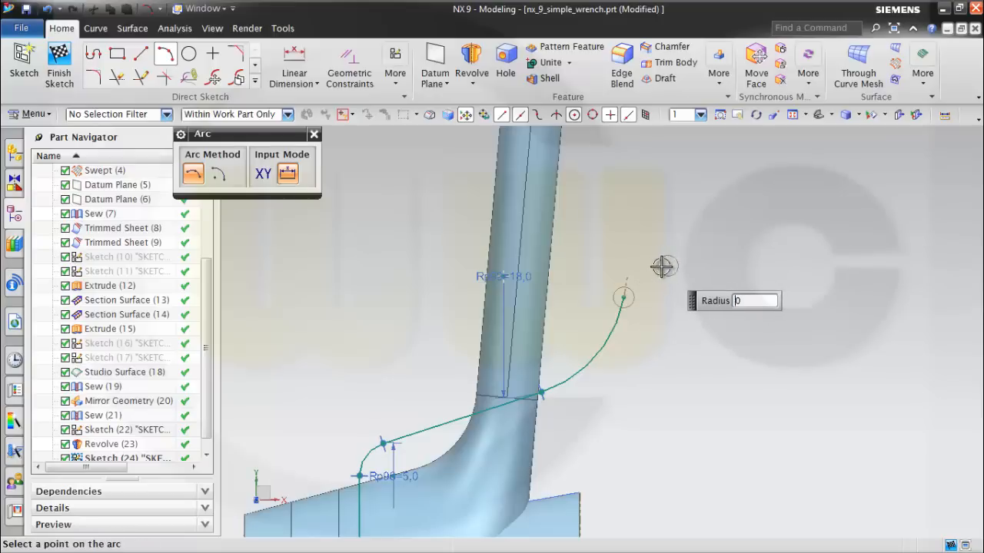
left_click(651, 266)
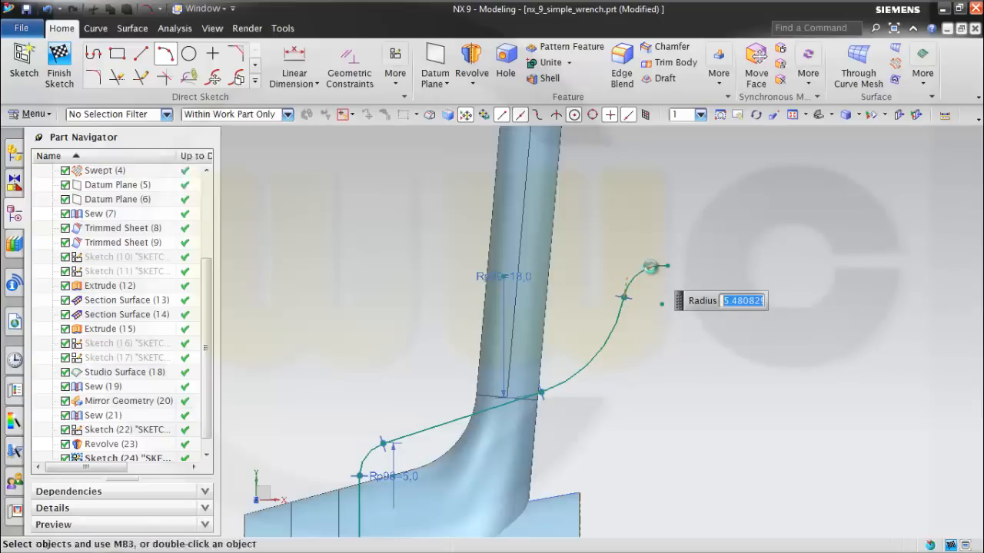
key("Escape")
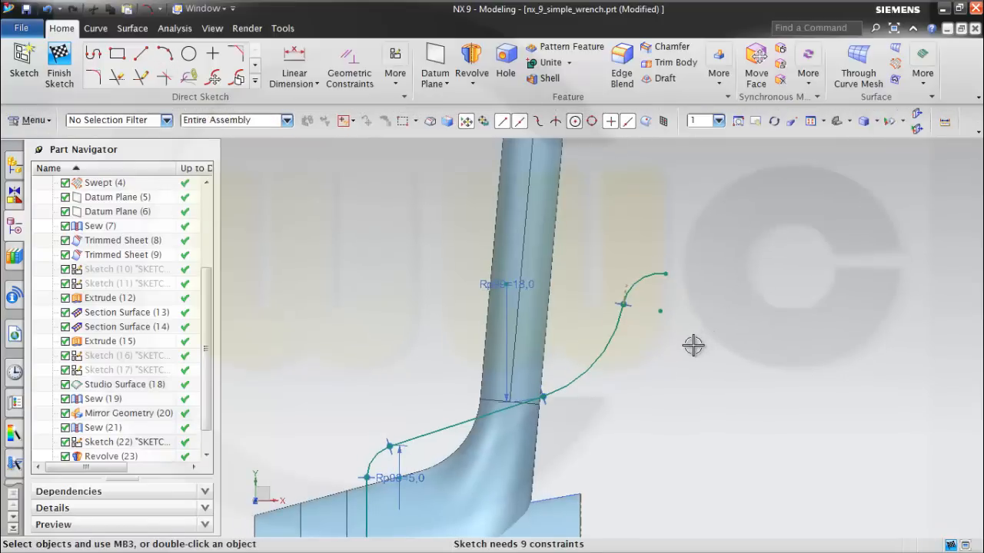
mouse_move(694, 346)
middle_mouse_down()
mouse_move(692, 327)
mouse_move(694, 355)
mouse_move(681, 354)
middle_mouse_up()
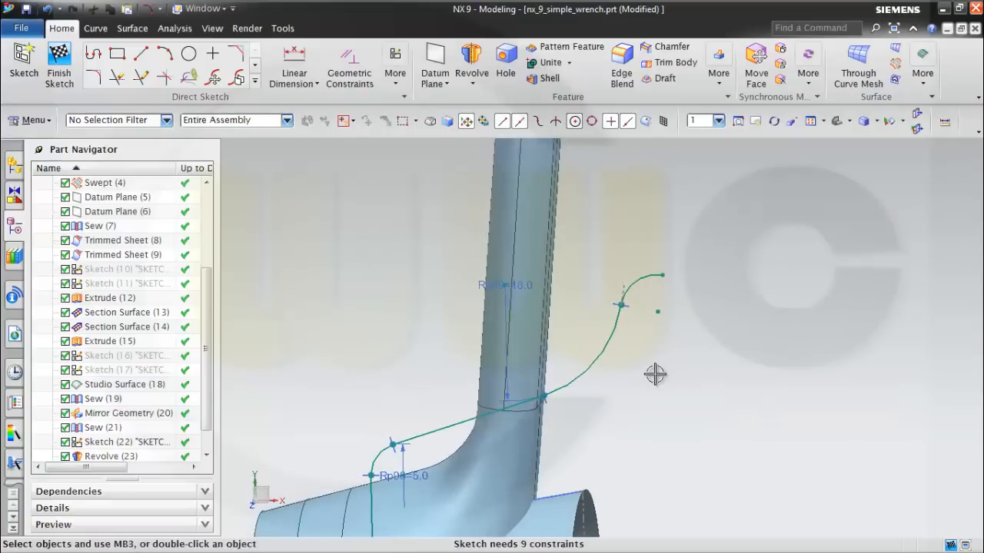
scroll(638, 376, "down", 3)
mouse_move(660, 405)
middle_mouse_down("shift")
mouse_move(695, 299)
mouse_move(684, 299)
middle_mouse_up("shift")
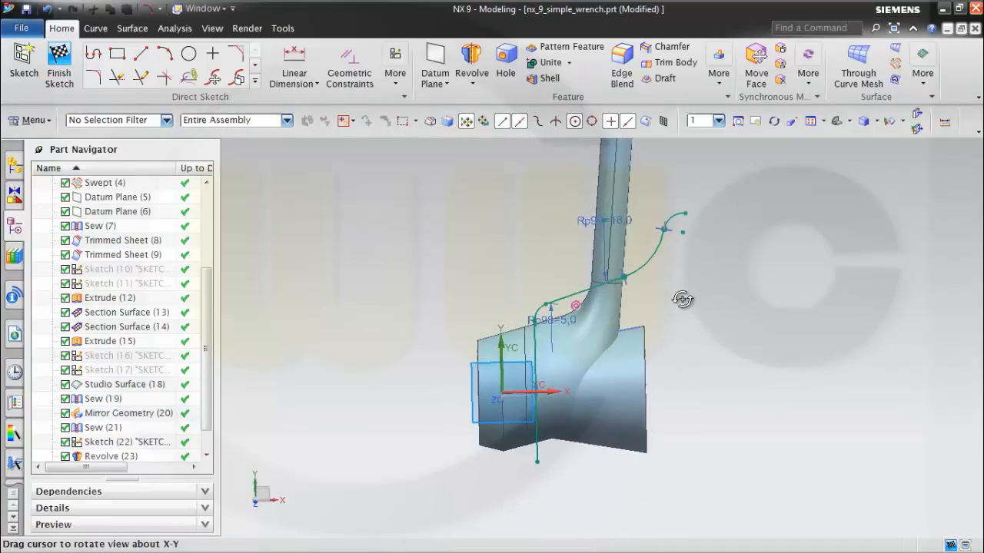
left_click(292, 67)
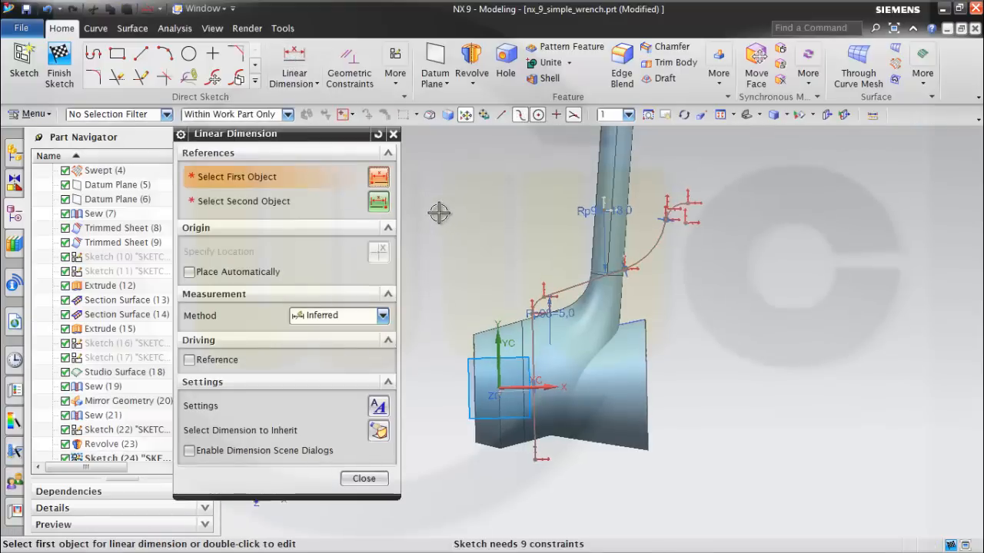
key("Escape")
Constrain the profile's vertical line across the head collinear with Datum Plane (5).
mouse_move(492, 237)
middle_mouse_down()
mouse_move(468, 224)
mouse_move(480, 208)
mouse_move(504, 251)
mouse_move(486, 234)
middle_mouse_up()
left_click_drag(212, 309, 205, 266)
left_click(127, 303)
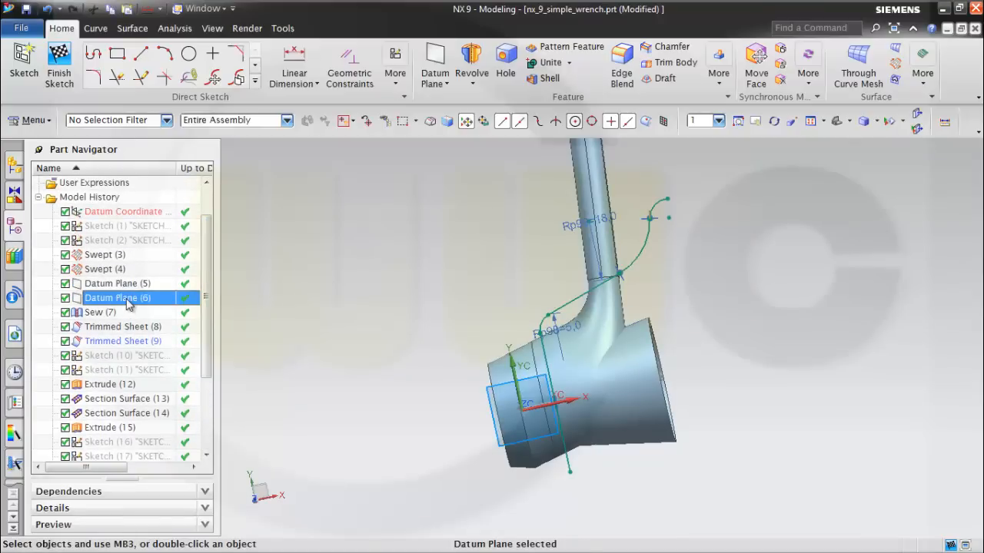
left_click(129, 285)
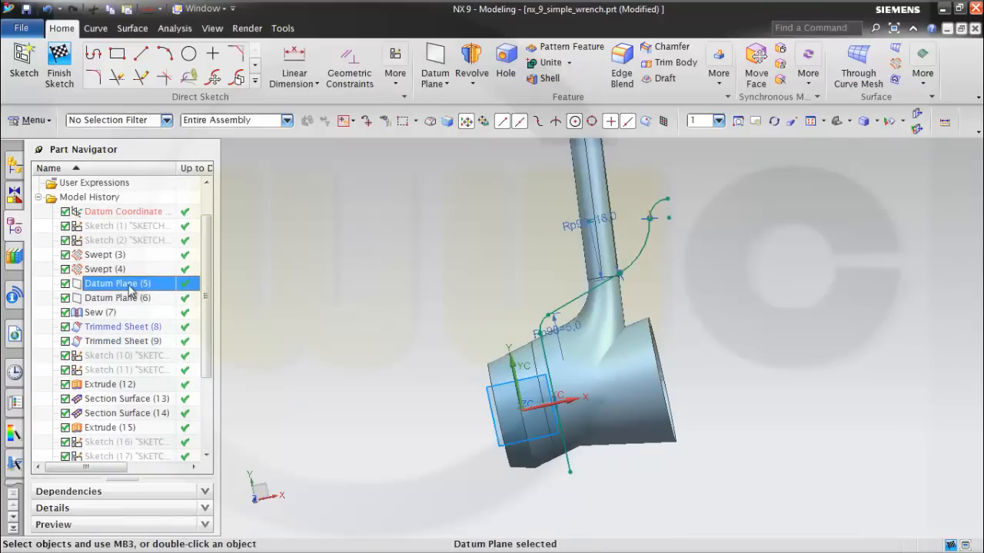
left_click(351, 63)
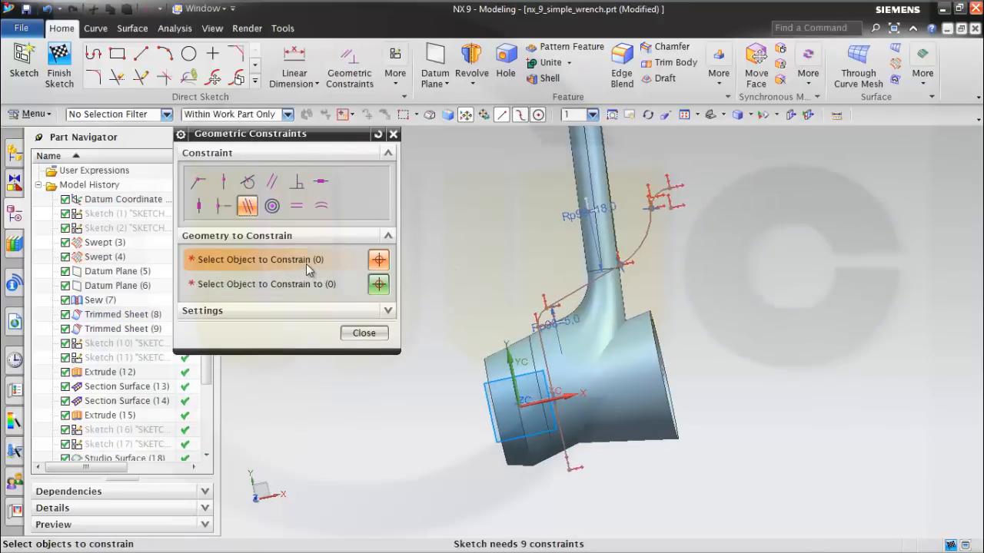
left_click(132, 271)
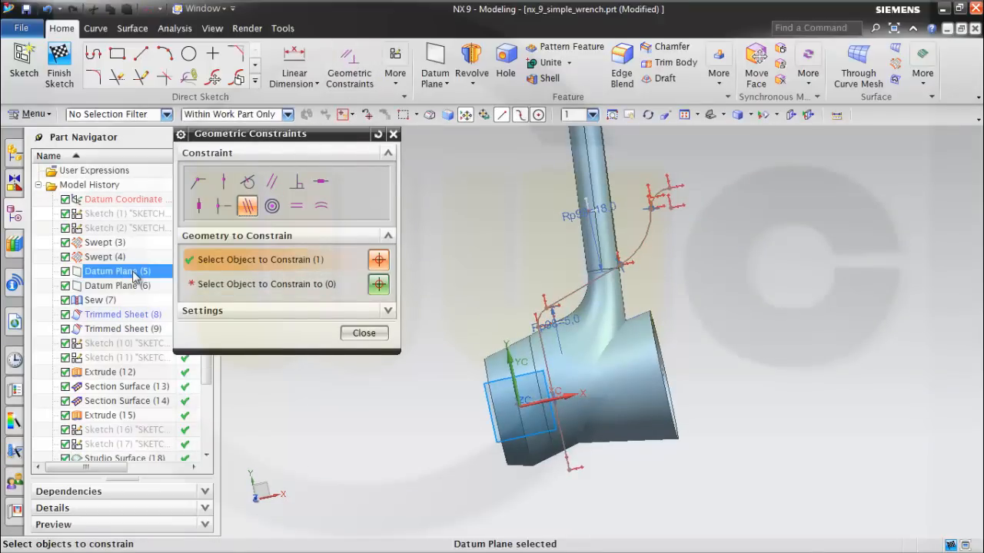
left_click(275, 285)
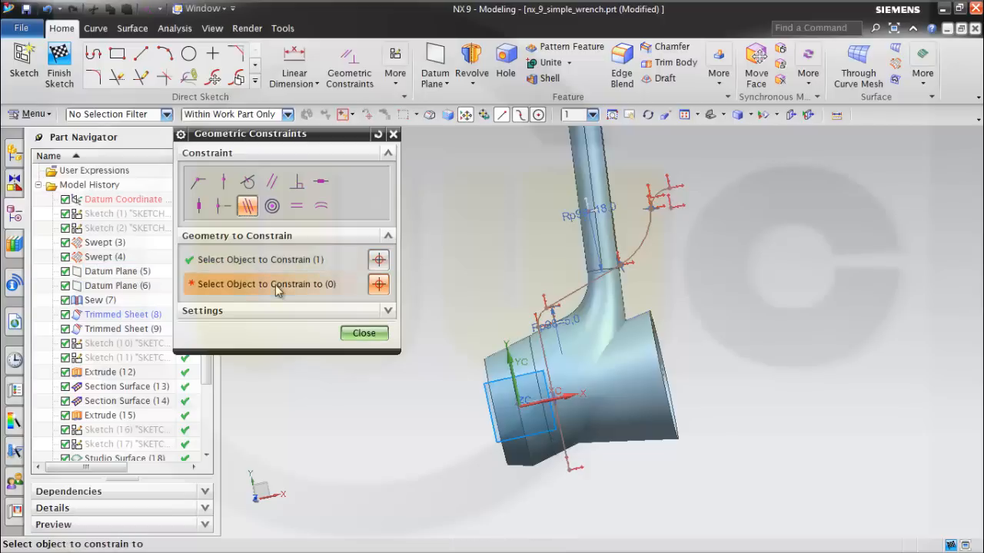
left_click(547, 343)
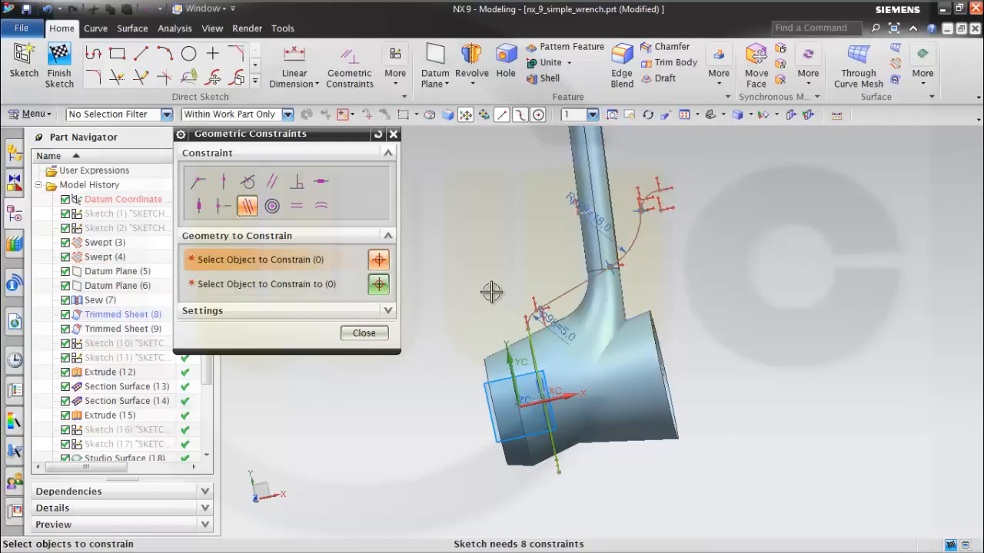
left_click(364, 333)
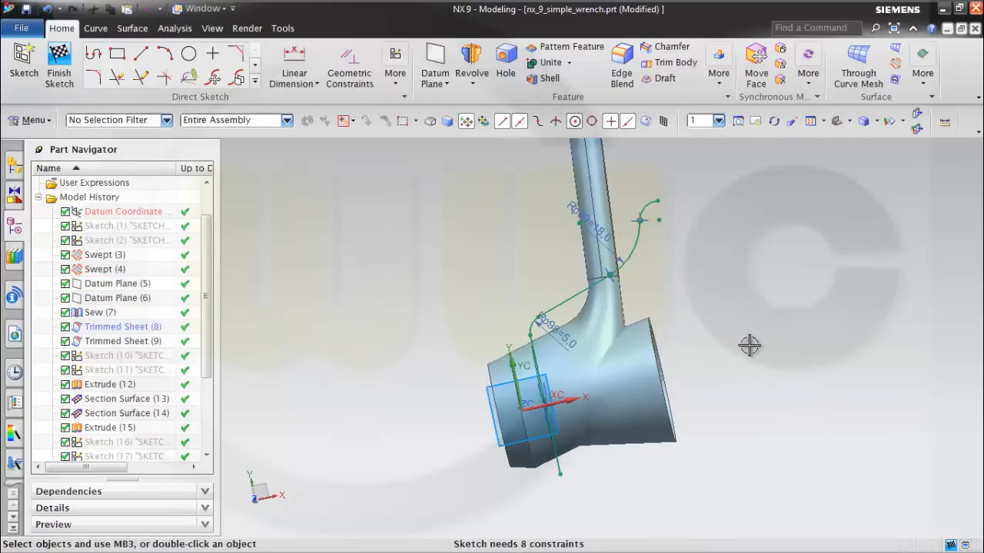
Apply a Point on Curve constraint placing the junction of the 18 mm fillet and small arc on the Mirror Geometry (20) edge at the handle's base.
middle_click_drag(749, 345, 624, 300)
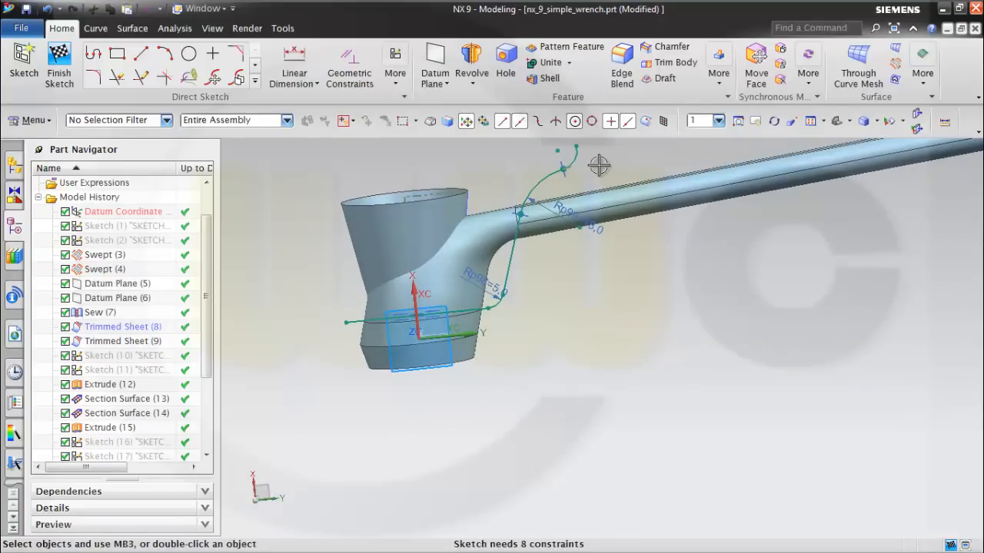
scroll(593, 171, "up", 3)
middle_click_drag(592, 175, 595, 176)
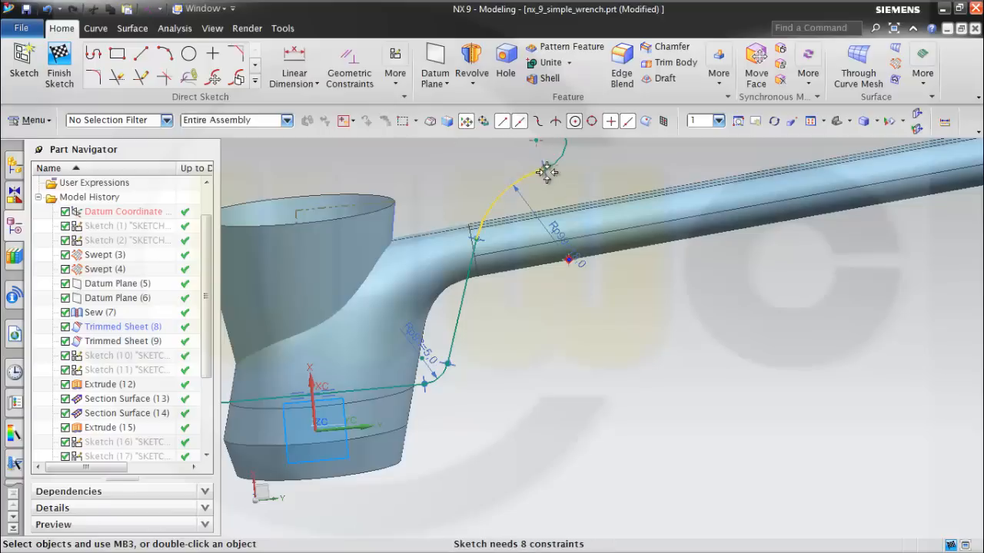
left_click(352, 75)
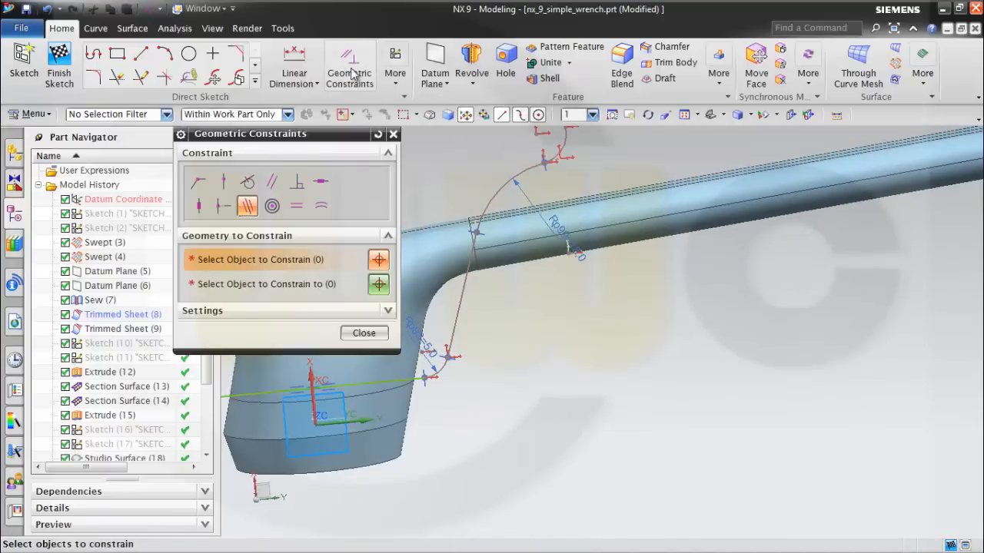
left_click(223, 183)
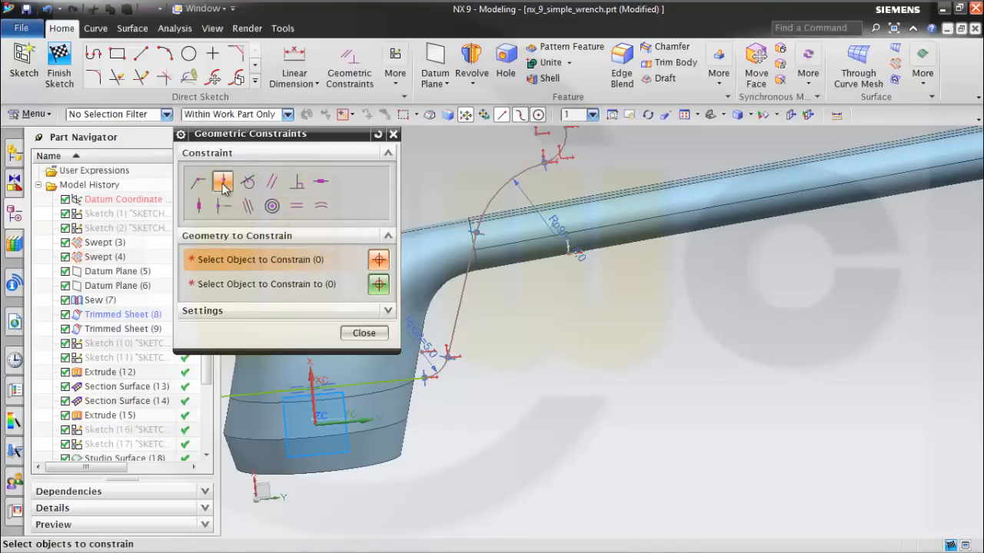
left_click(545, 163)
left_click(306, 285)
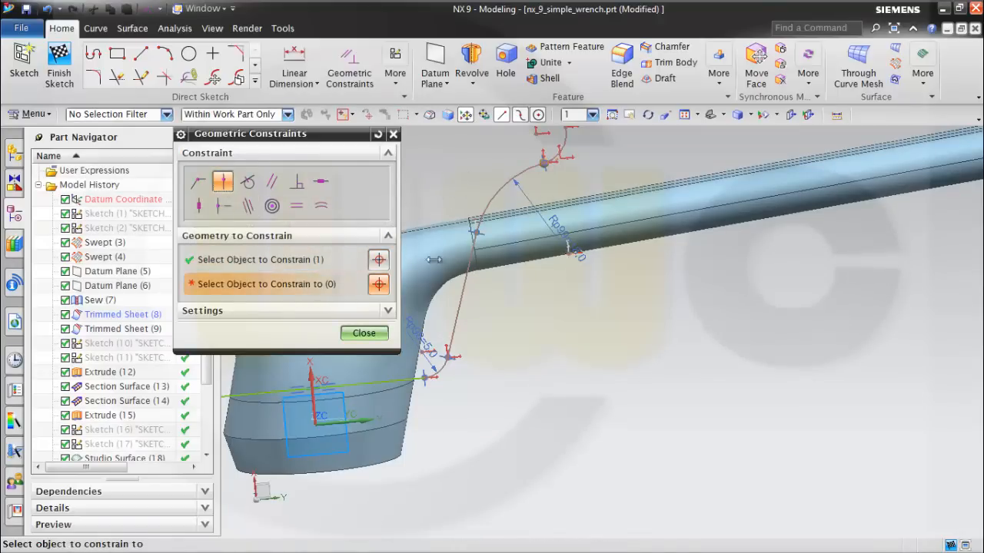
scroll(560, 202, "up", 2)
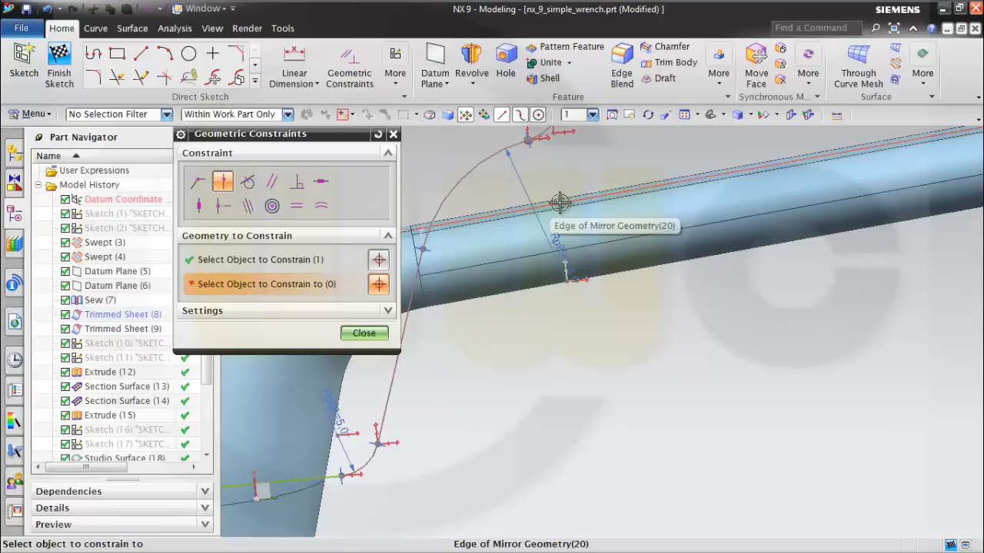
scroll(477, 220, "down", 3)
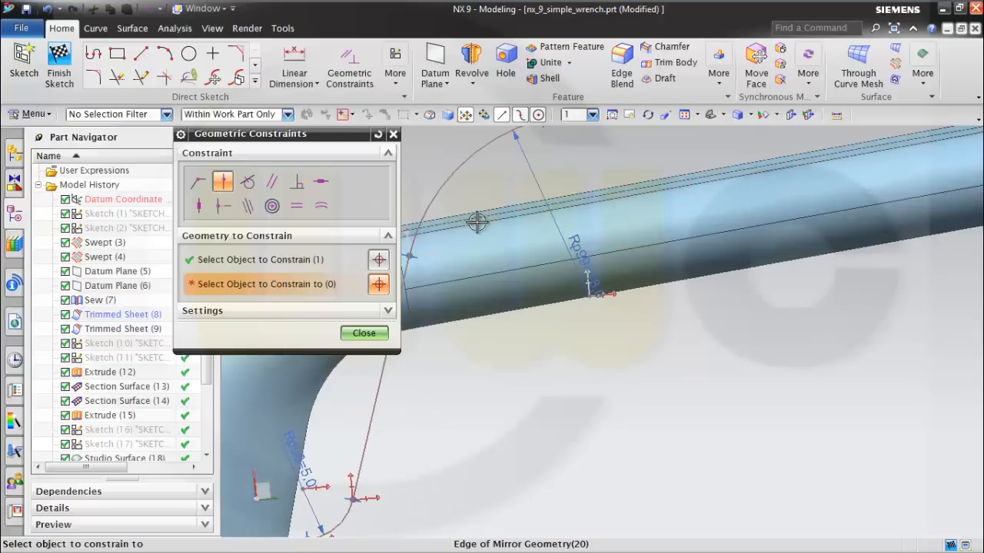
scroll(432, 223, "down", 2)
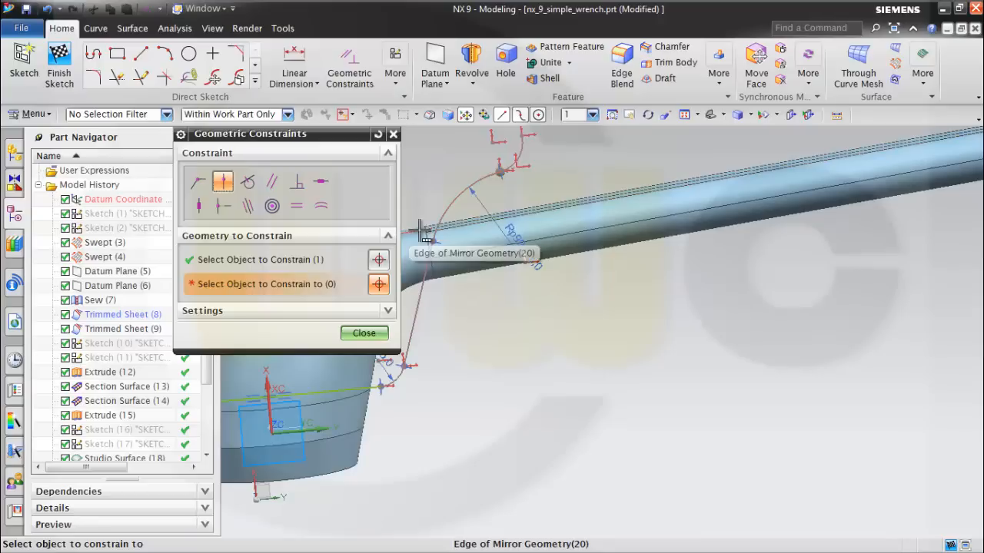
left_click(422, 230)
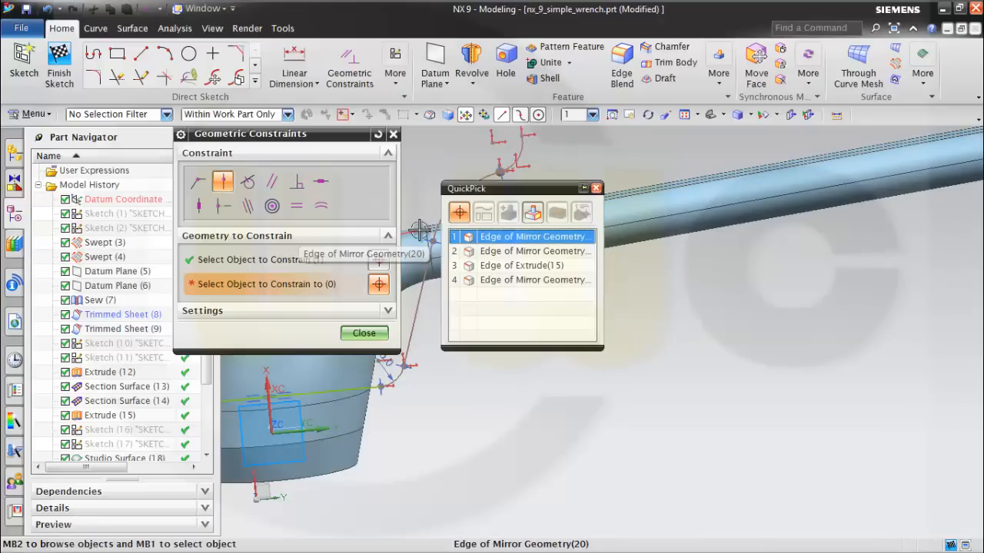
left_click(521, 241)
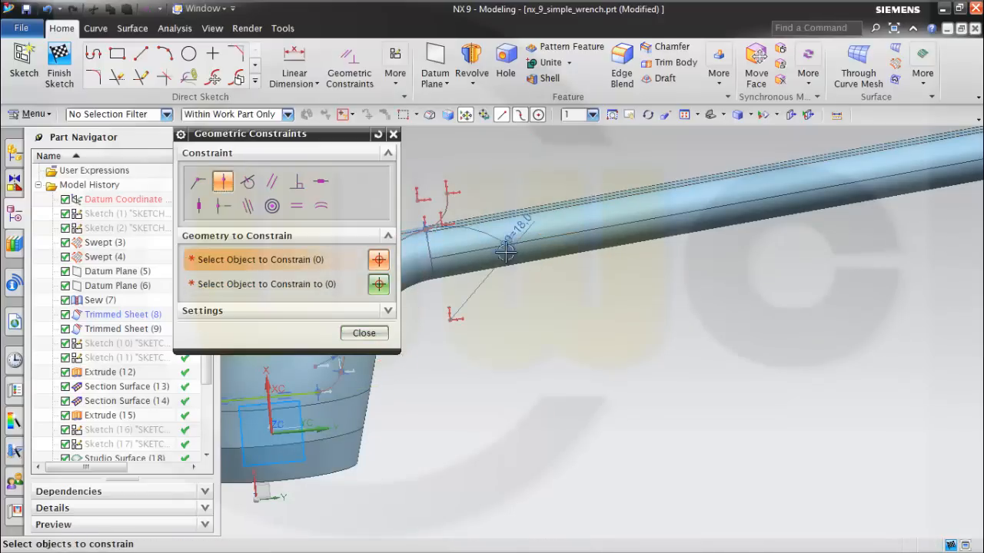
scroll(496, 300, "down", 3)
scroll(485, 331, "down", 2)
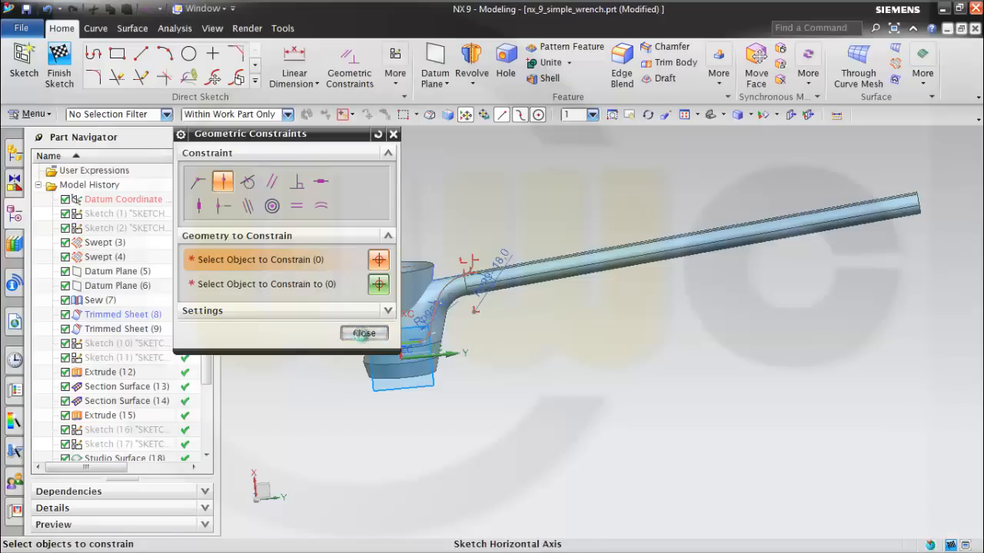
left_click(364, 333)
Examine the profile's sloped line and the fillet's junction with the handle's base edge from several angles.
scroll(466, 331, "up", 4)
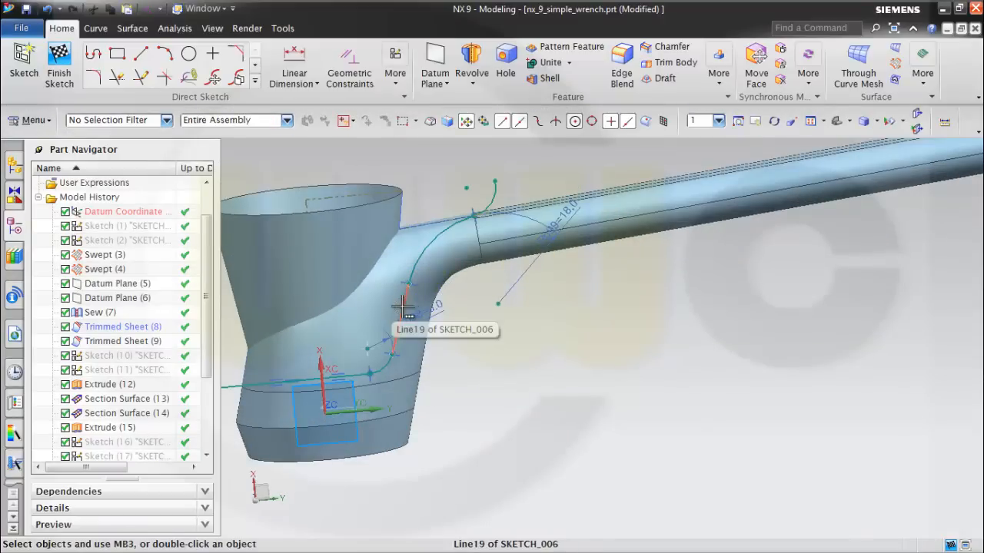
left_click_drag(401, 309, 384, 307)
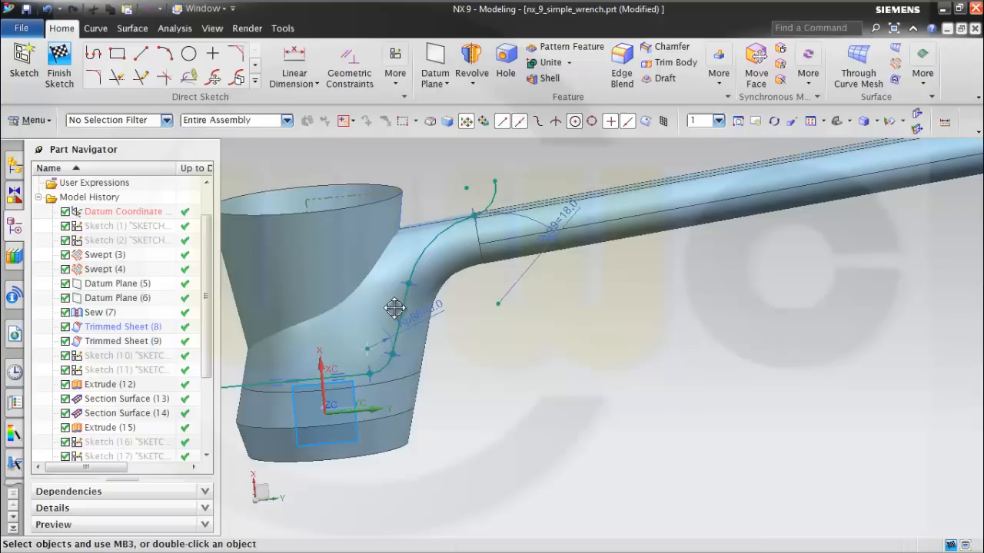
scroll(456, 343, "down", 3)
scroll(376, 339, "up", 5)
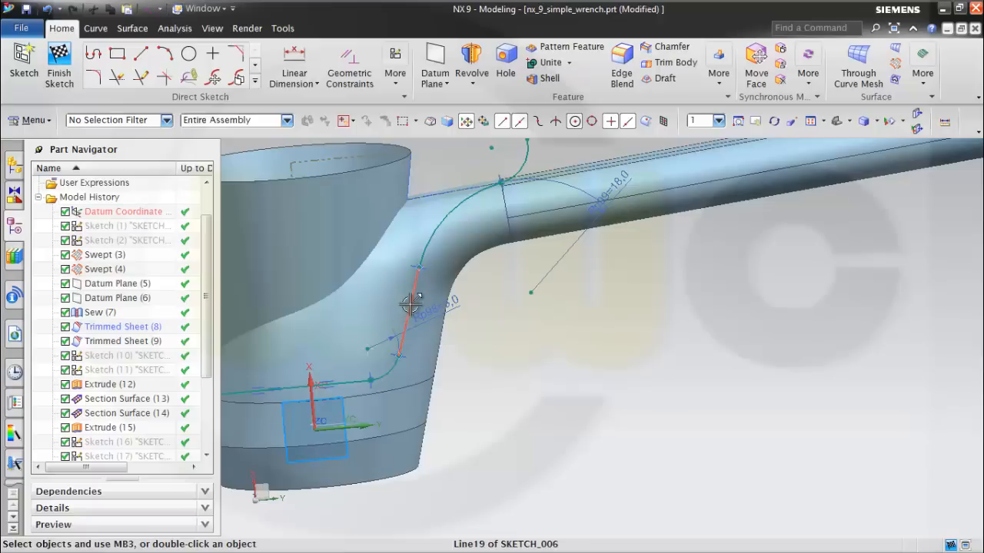
scroll(488, 307, "up", 3)
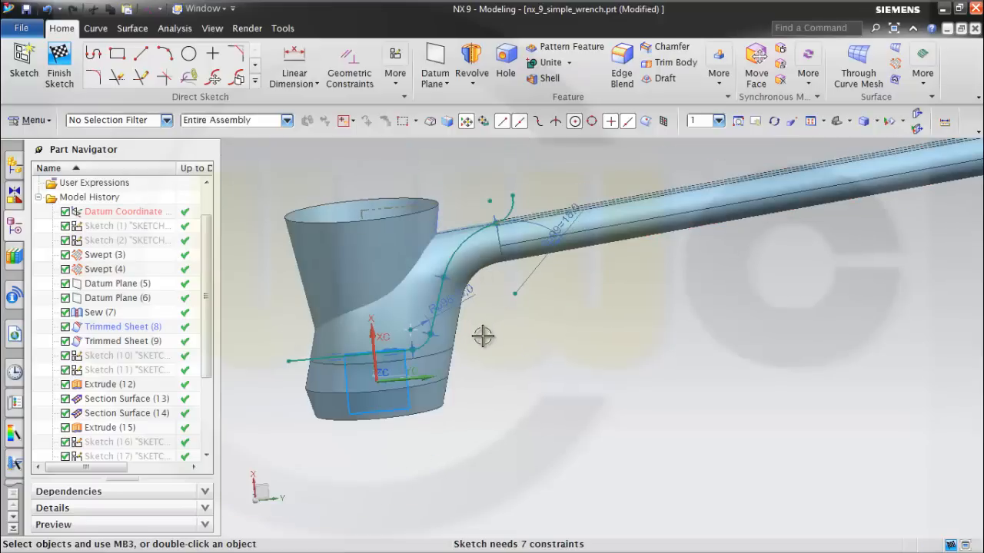
middle_click_drag(483, 336, 501, 239)
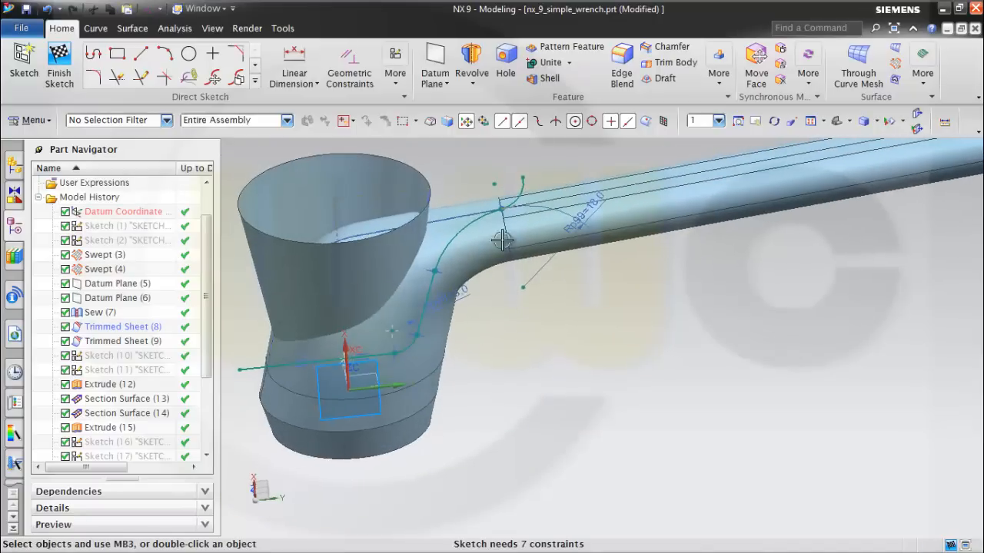
scroll(502, 230, "down", 4)
scroll(504, 208, "up", 3)
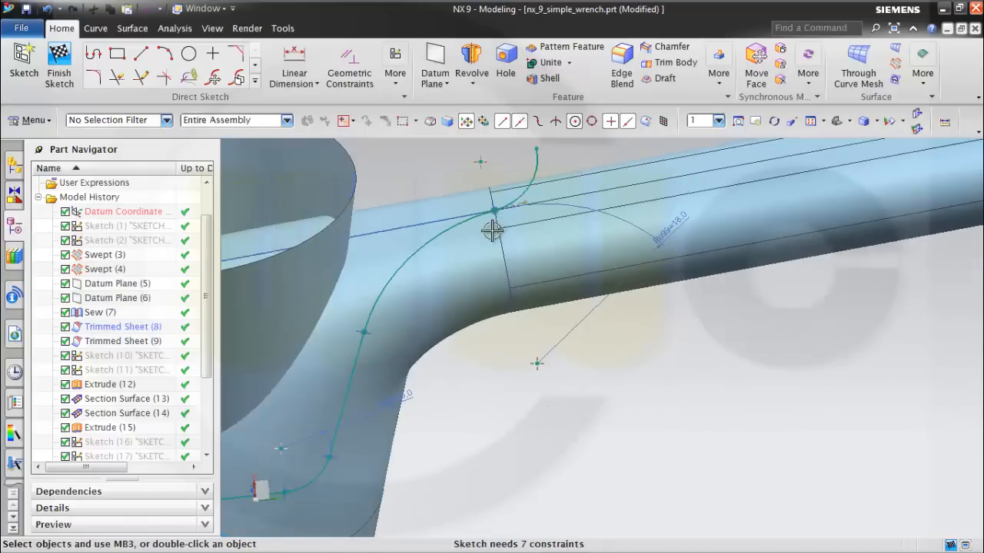
Reshape the profile by moving its sloped line inward across the head and its small arc's free end upward, and finish the sketch.
scroll(492, 231, "up", 3)
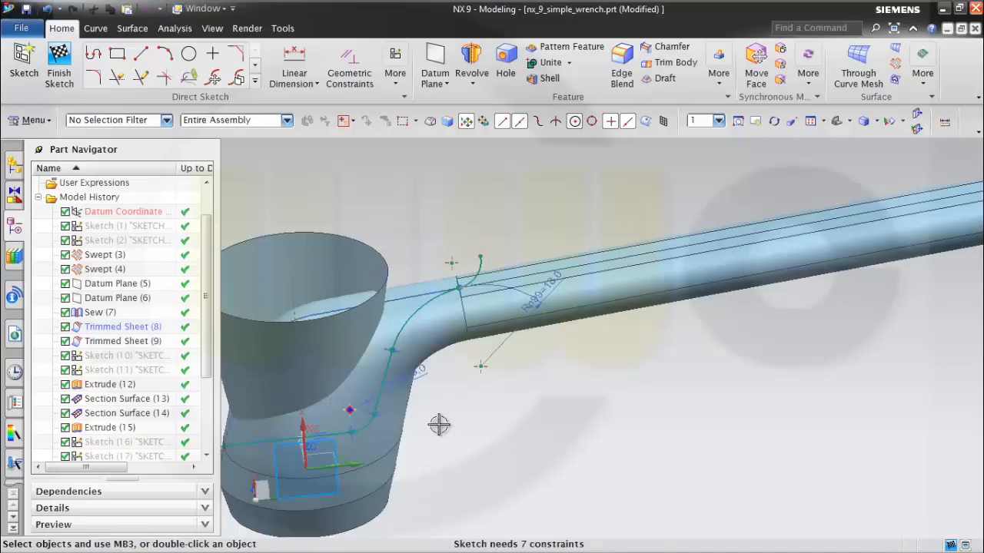
scroll(530, 365, "down", 3)
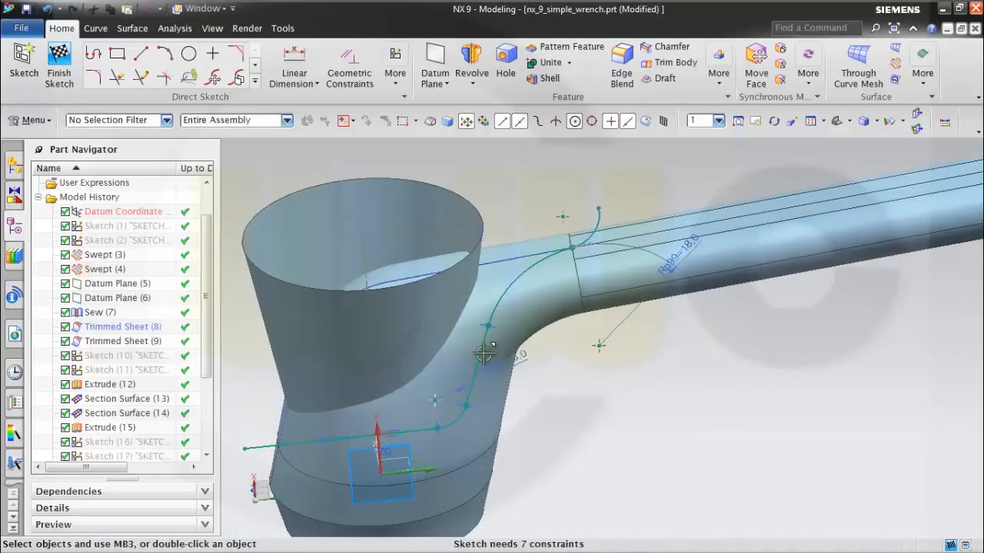
mouse_move(485, 351)
left_mouse_down()
mouse_move(458, 355)
mouse_move(597, 345)
mouse_move(605, 379)
left_mouse_up()
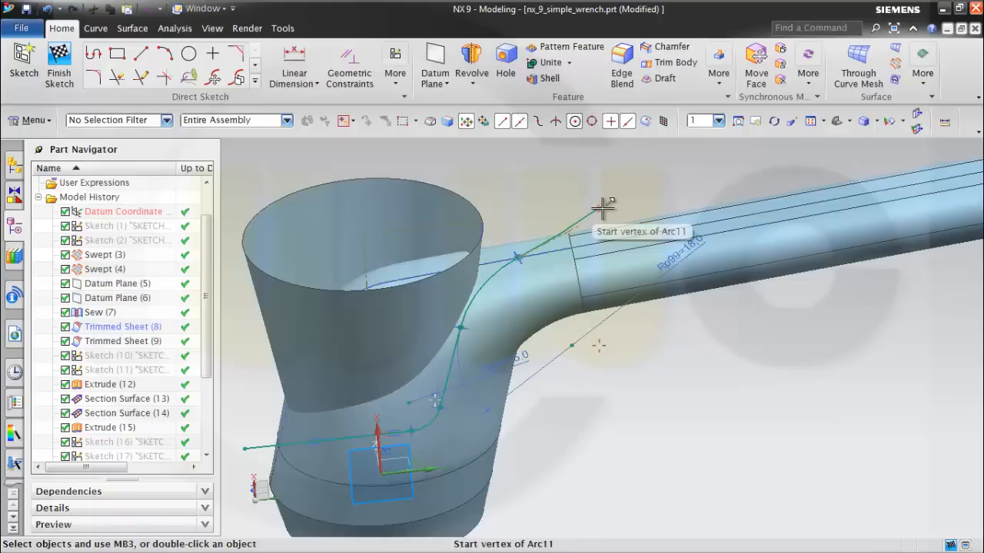
left_click_drag(588, 195, 559, 183)
middle_click_drag(627, 393, 642, 377)
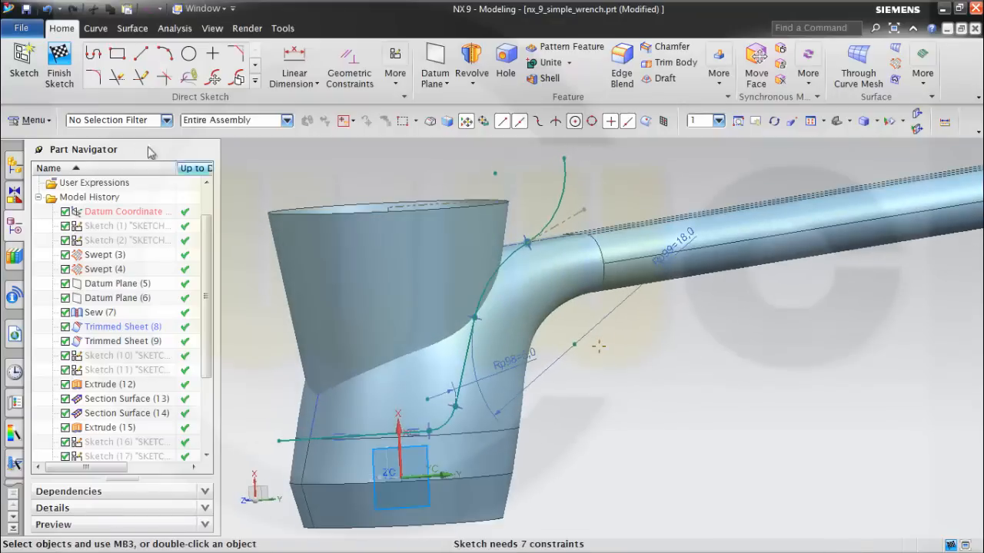
left_click(60, 60)
Set up an extrusion of Sketch (24) along ZC with a symmetric distance of 25 mm.
middle_click_drag(562, 334, 597, 397)
scroll(597, 400, "down", 3)
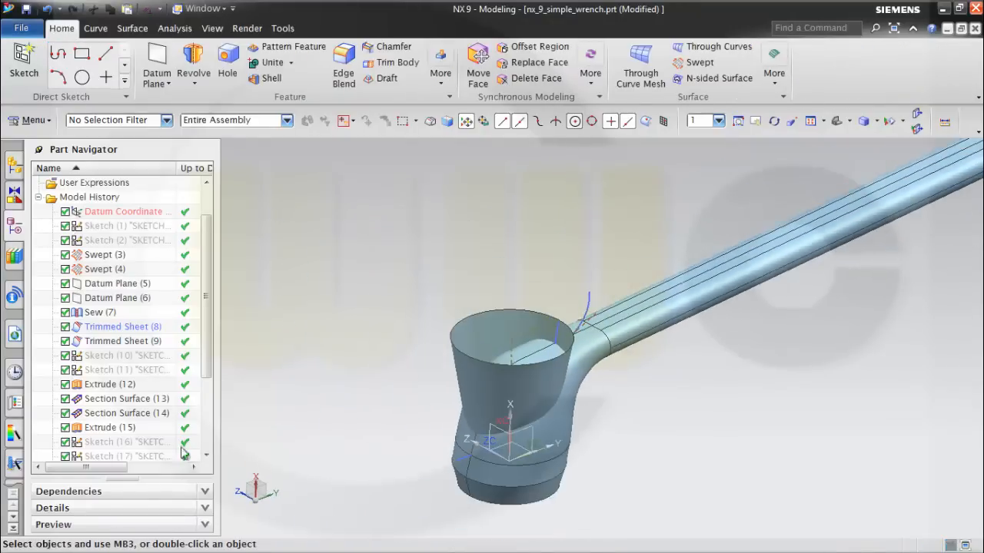
scroll(207, 379, "down", 3)
left_click(116, 442)
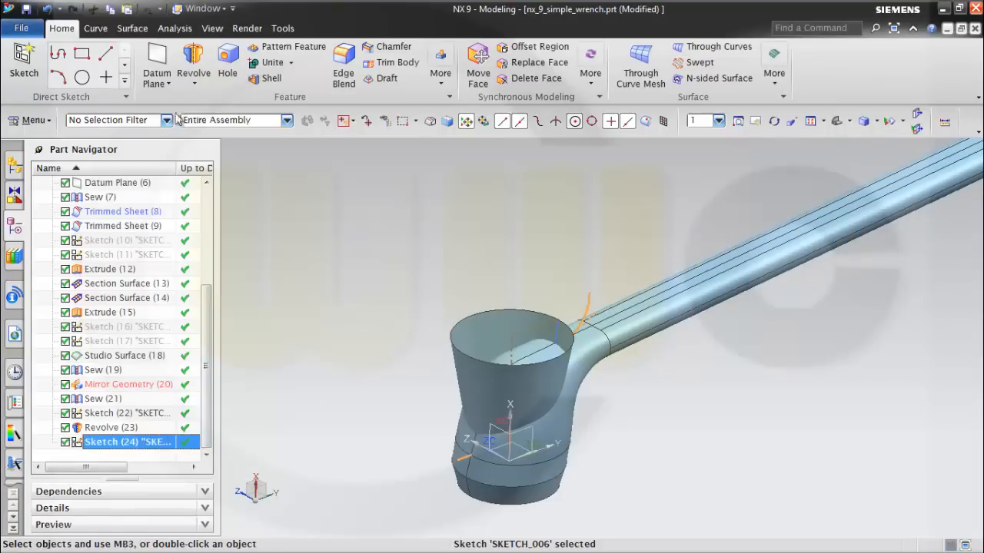
left_click(192, 80)
left_click(206, 99)
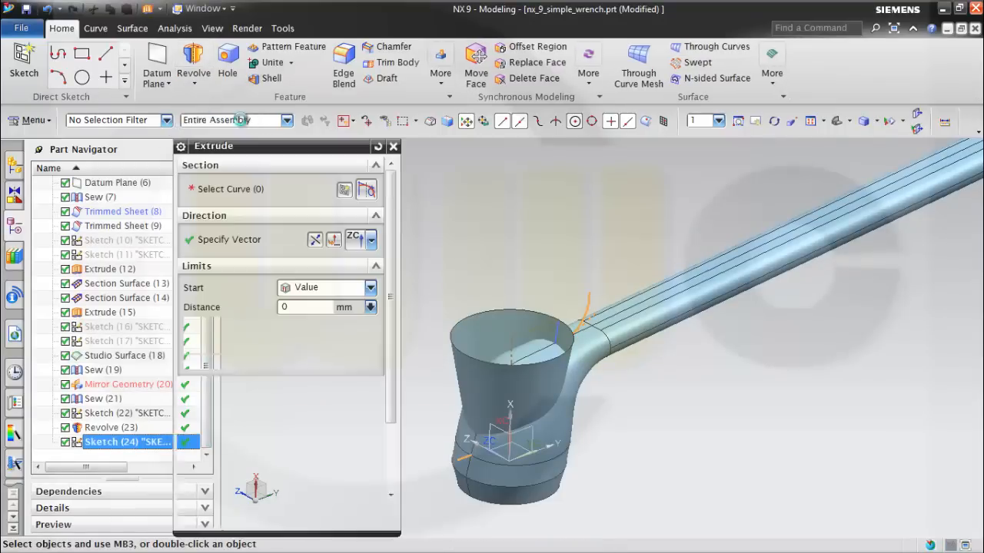
left_click(382, 288)
left_click(338, 318)
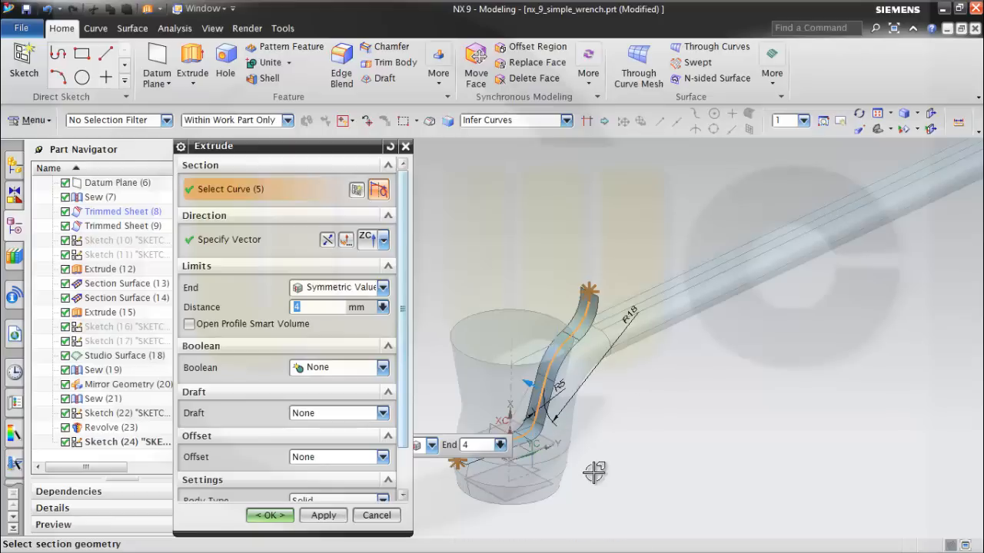
left_click_drag(523, 382, 478, 357)
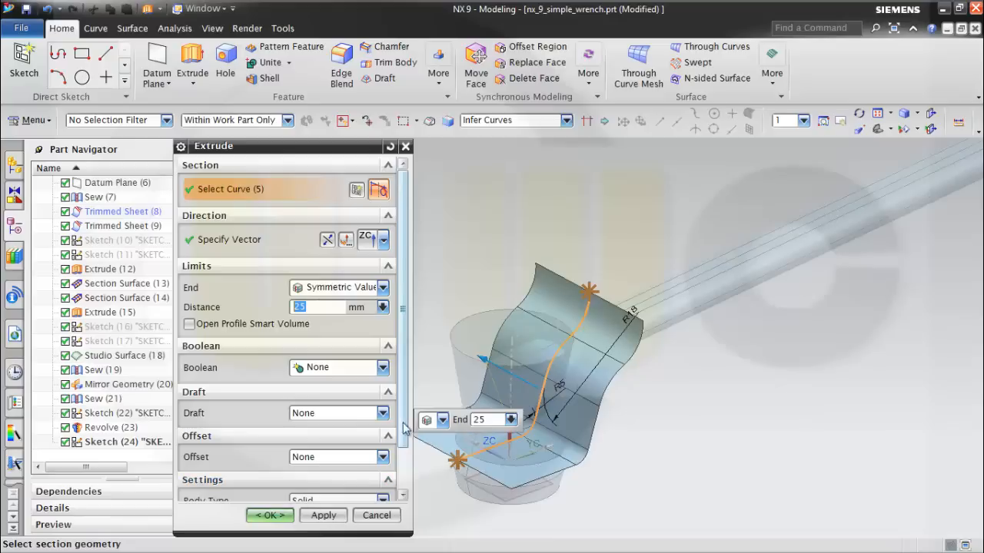
Set the extrusion's body type to Sheet and create it.
scroll(408, 427, "down", 3)
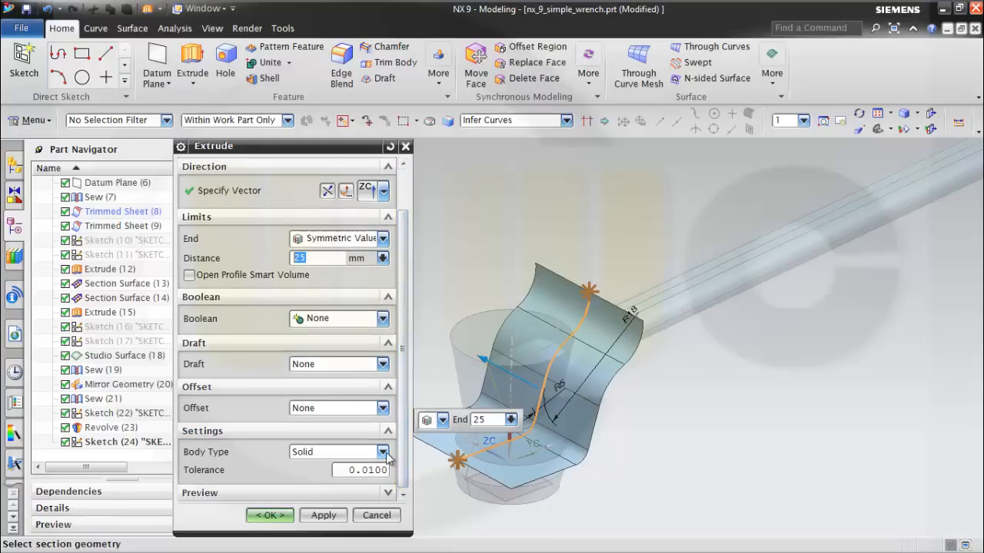
left_click(382, 452)
left_click(334, 480)
left_click(267, 515)
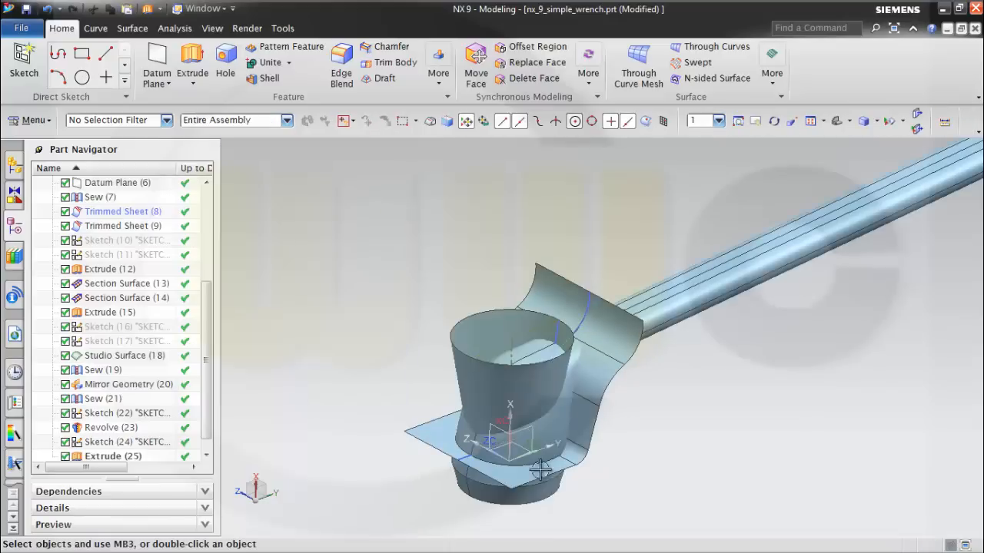
Save the wrench part file.
middle_click_drag(638, 446, 613, 429)
middle_click_drag(614, 306, 607, 308)
key("ctrl+s")
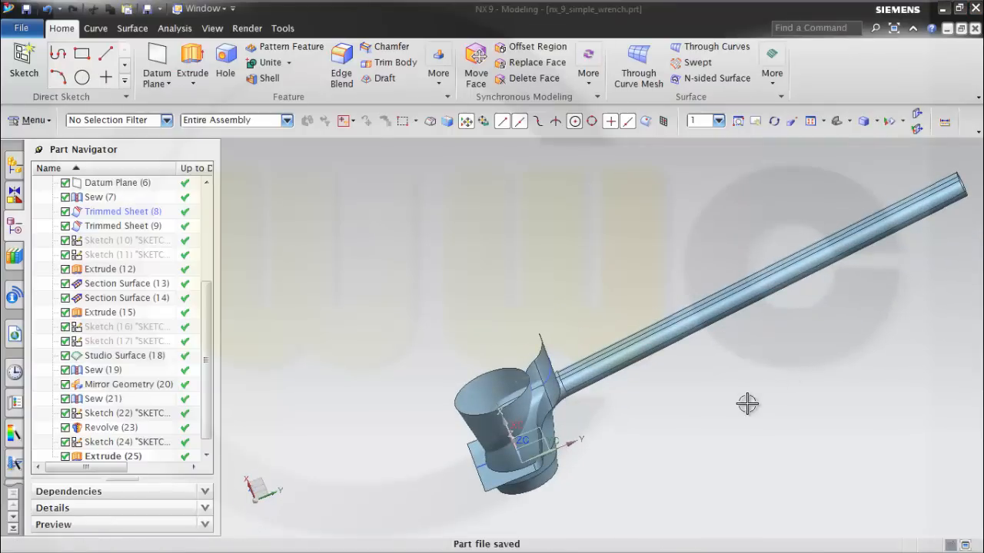
Reopen Sketch (24), the filleted profile across the head, for editing.
middle_click_drag(747, 403, 691, 357)
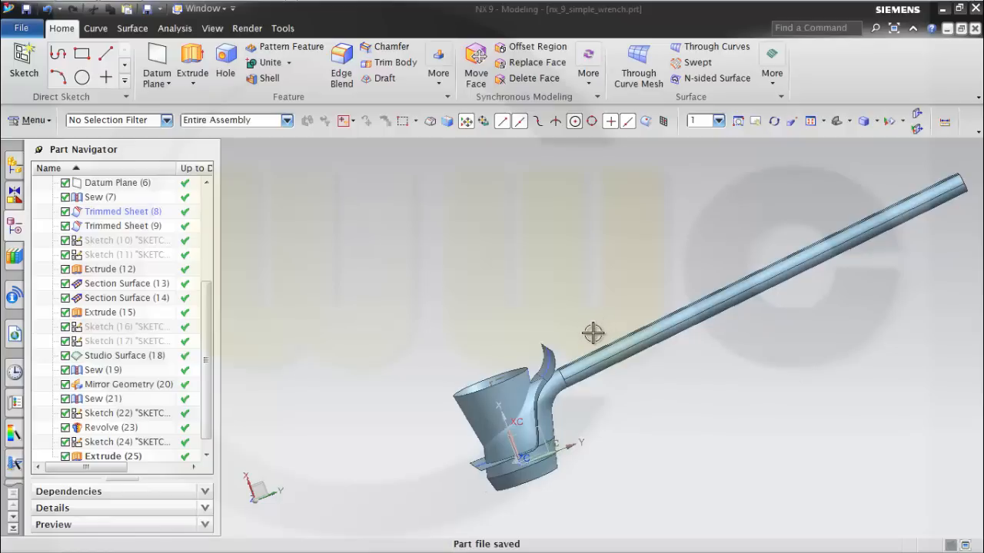
scroll(584, 418, "up", 3)
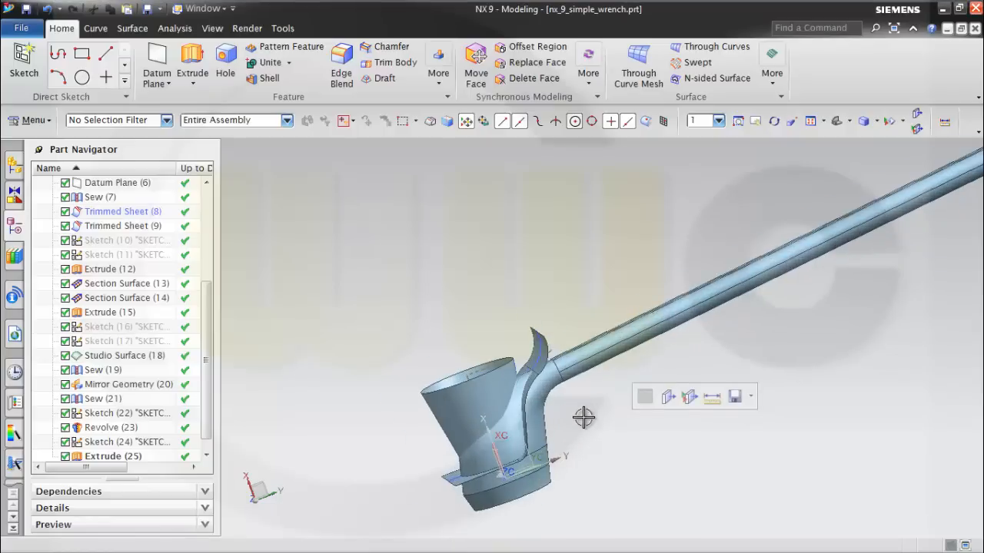
mouse_move(582, 422)
middle_mouse_down()
mouse_move(568, 410)
mouse_move(581, 415)
middle_mouse_up()
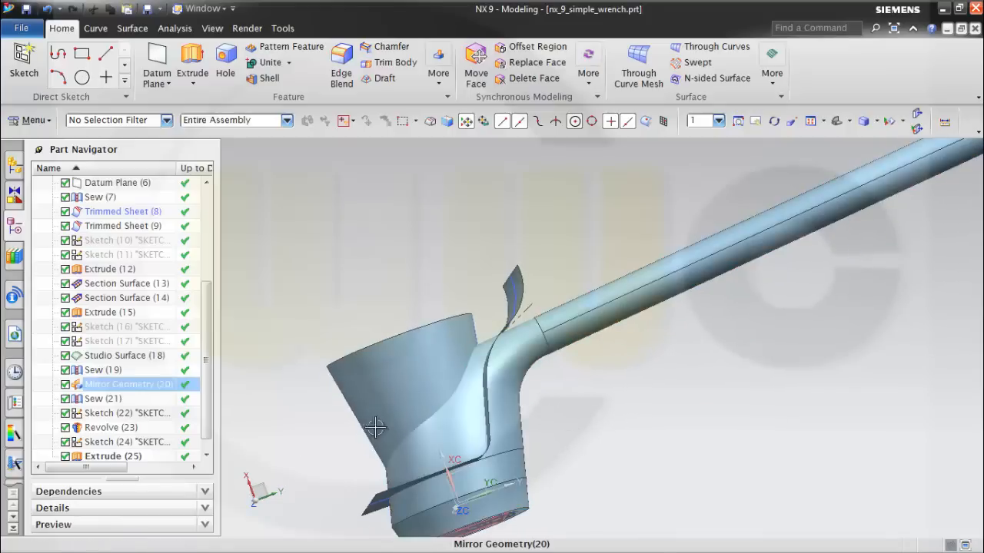
scroll(208, 407, "down", 1)
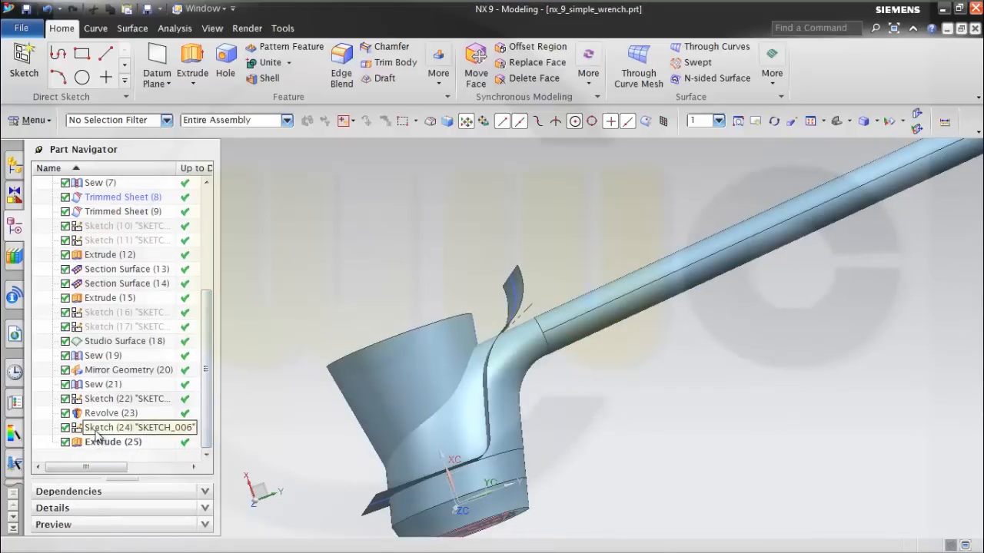
double_click(97, 429)
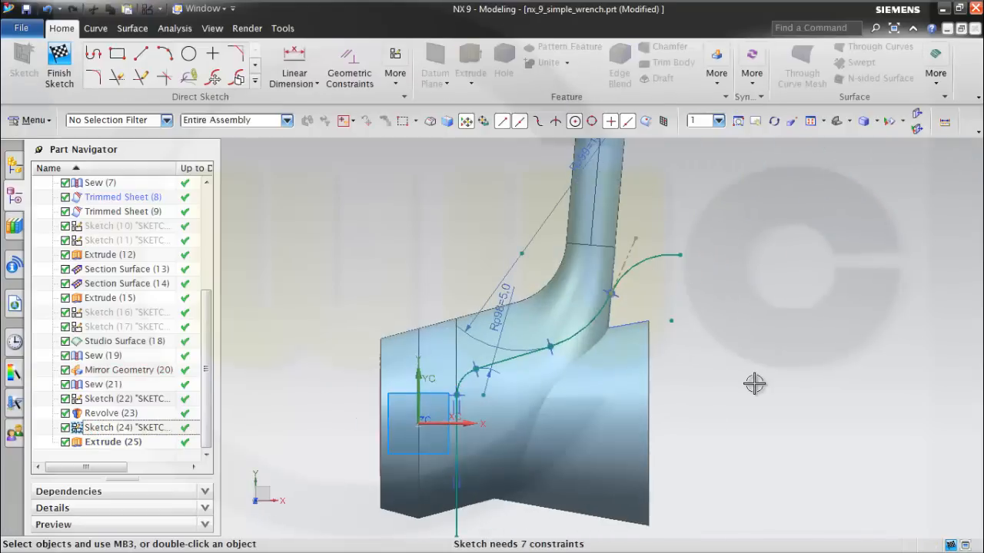
scroll(715, 387, "up", 1)
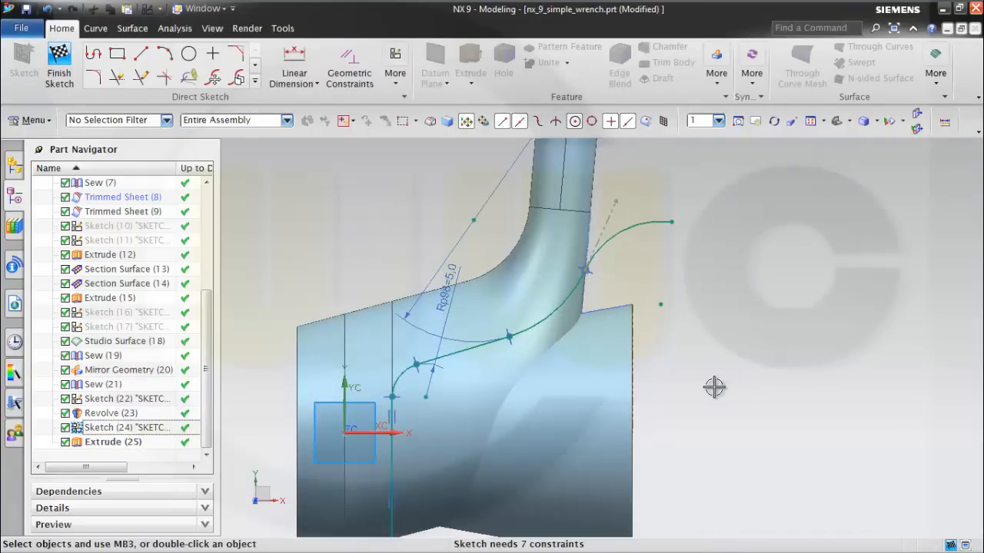
scroll(712, 387, "down", 3)
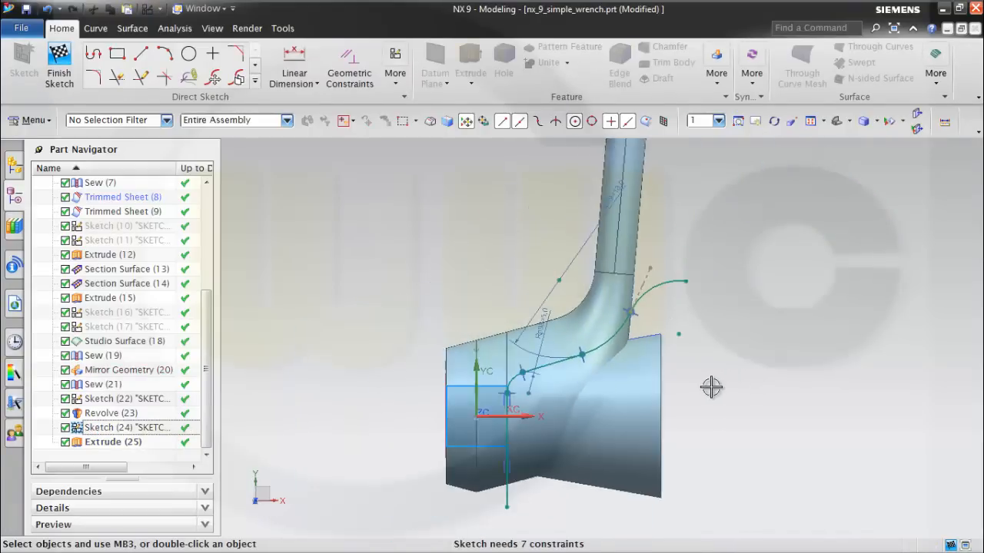
scroll(705, 387, "up", 2)
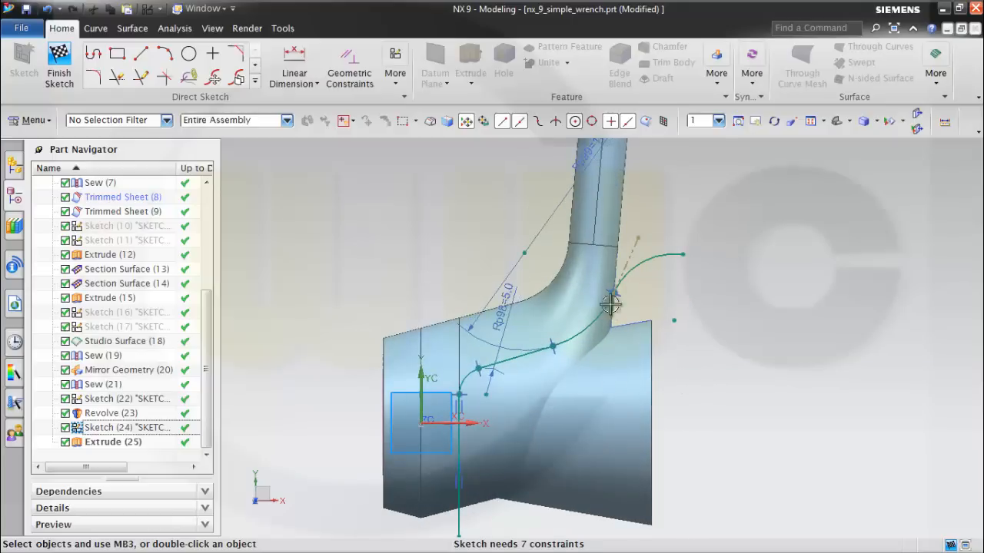
Add a 70° angular dimension between the profile's sloped line and its straight line along the datum plane, and finish the sketch.
left_click(313, 84)
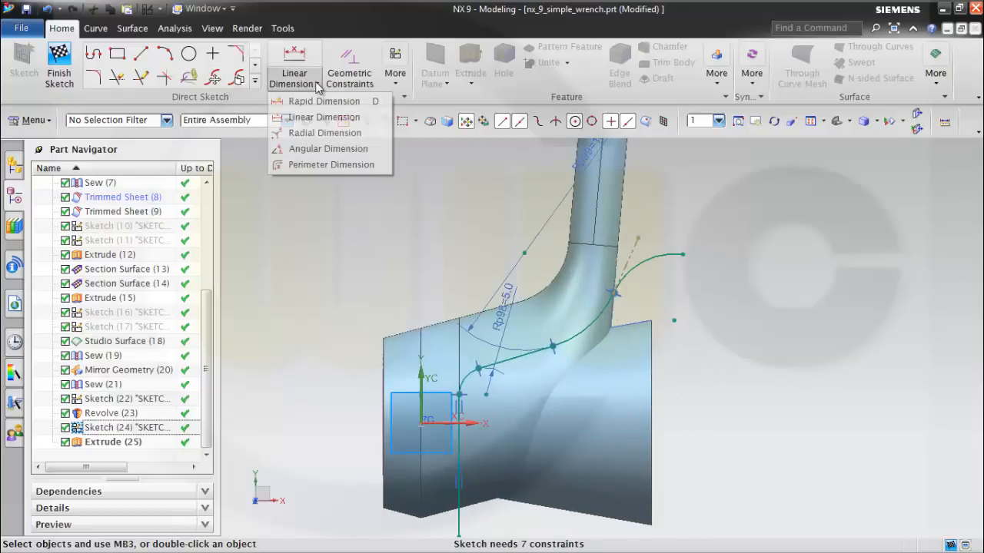
left_click(307, 151)
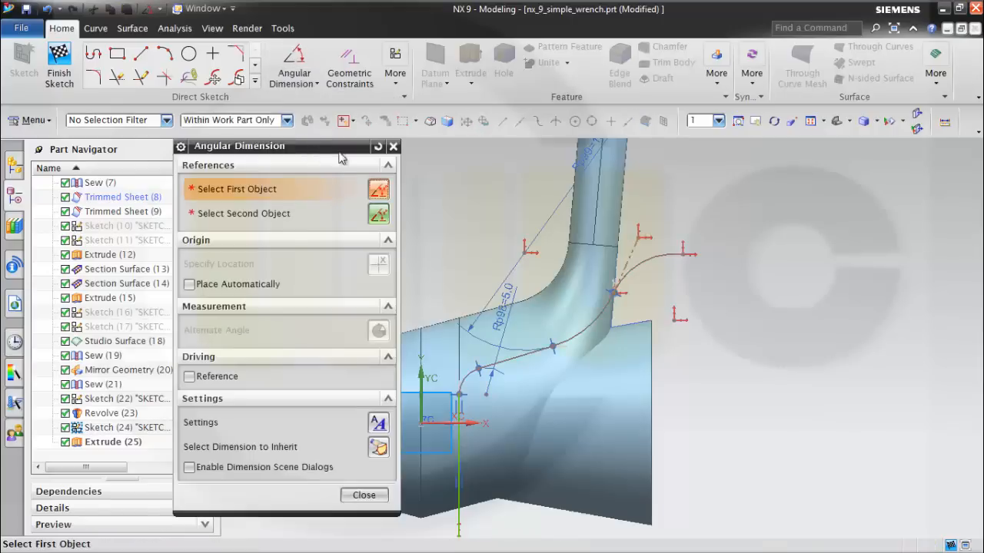
left_click(514, 361)
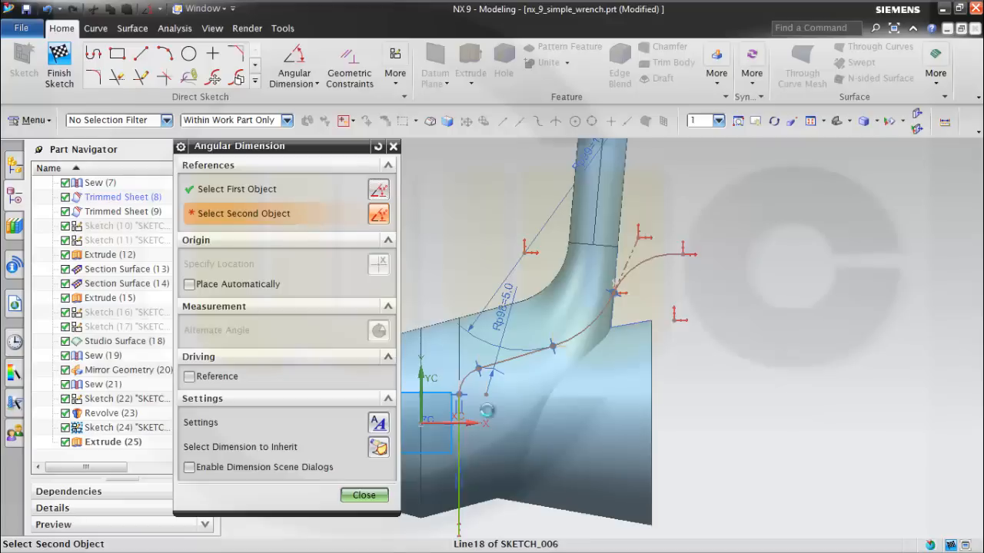
left_click(460, 467)
left_click(504, 264)
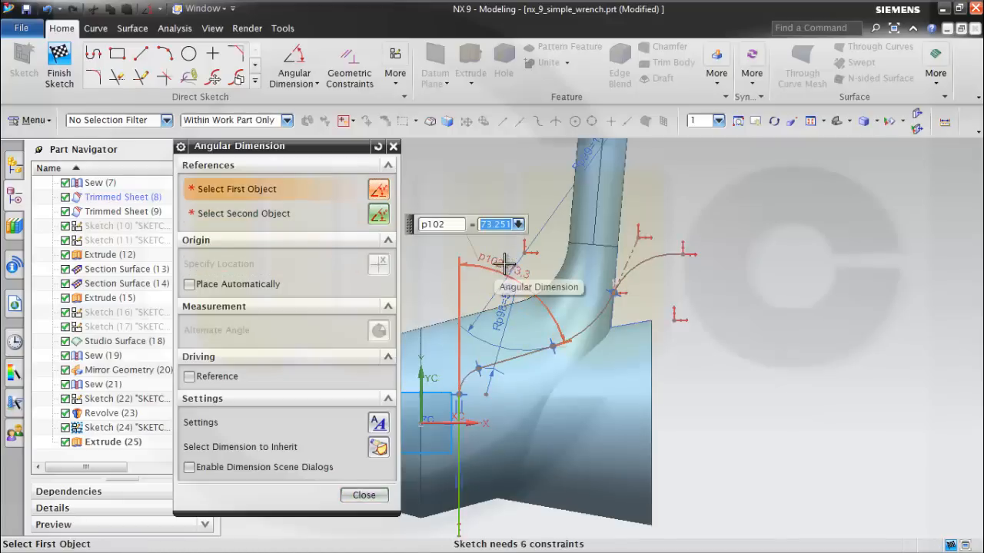
key("Return")
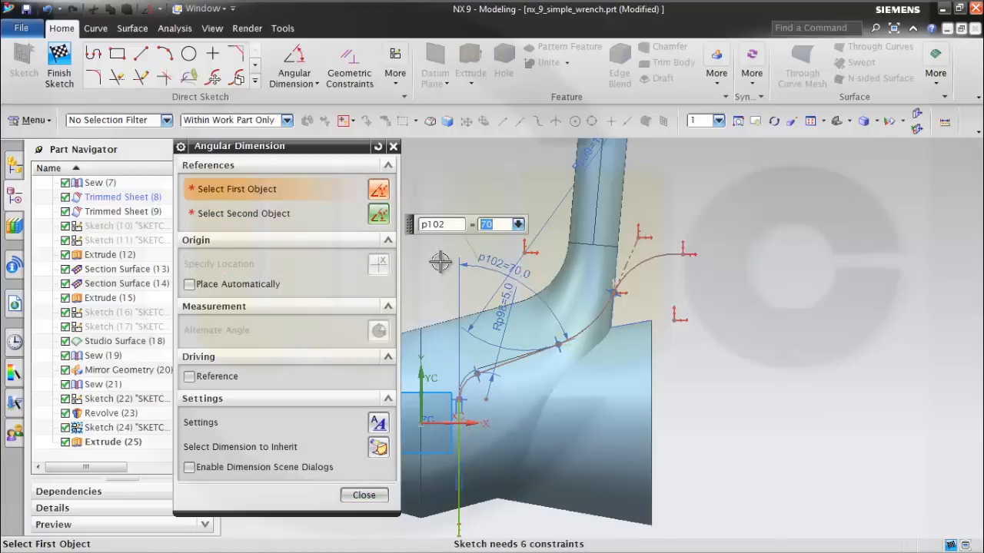
left_click(363, 495)
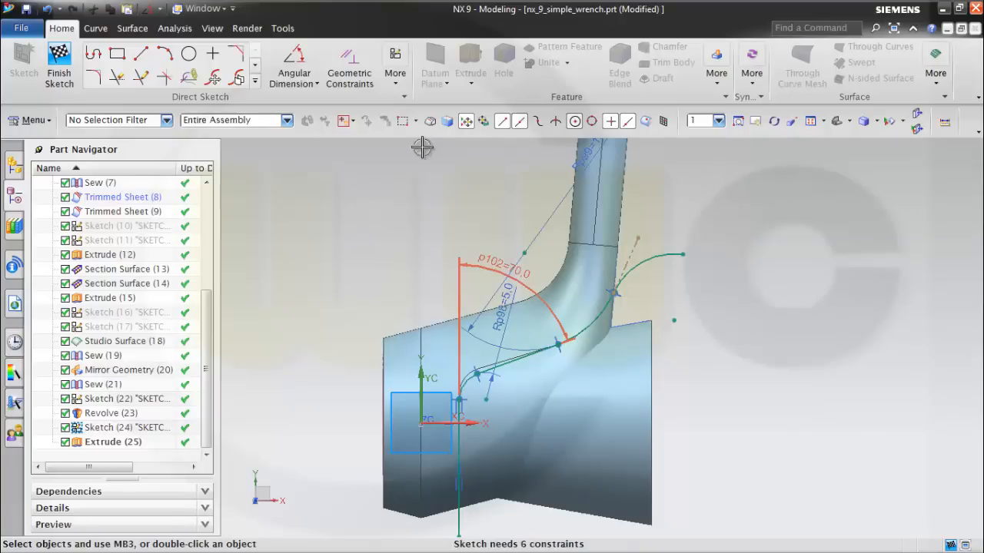
left_click(60, 69)
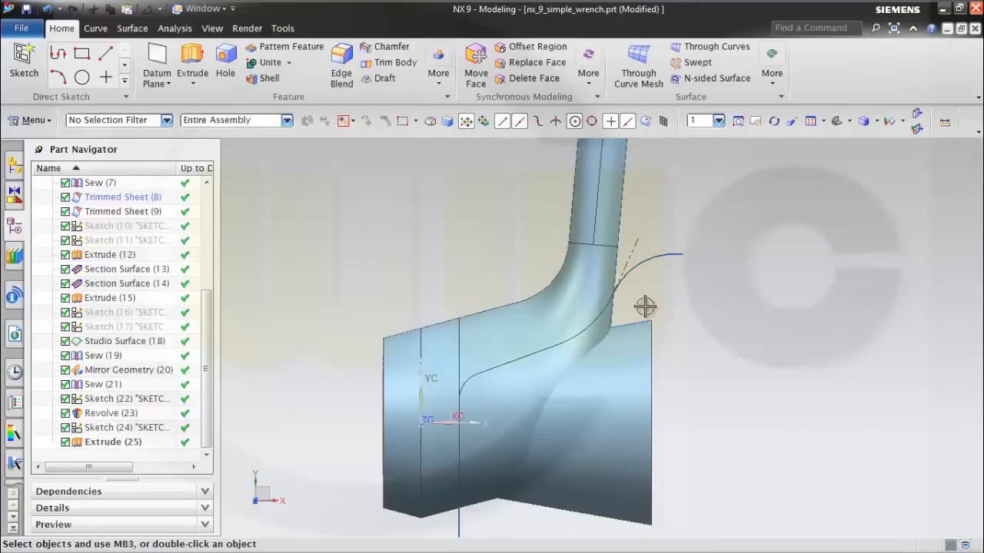
Trim the wrench's outer sheet body with Extrude (25) as the boundary, keeping the handle and the head's lower portion.
middle_click_drag(684, 315, 623, 311)
middle_click_drag(650, 365, 627, 339)
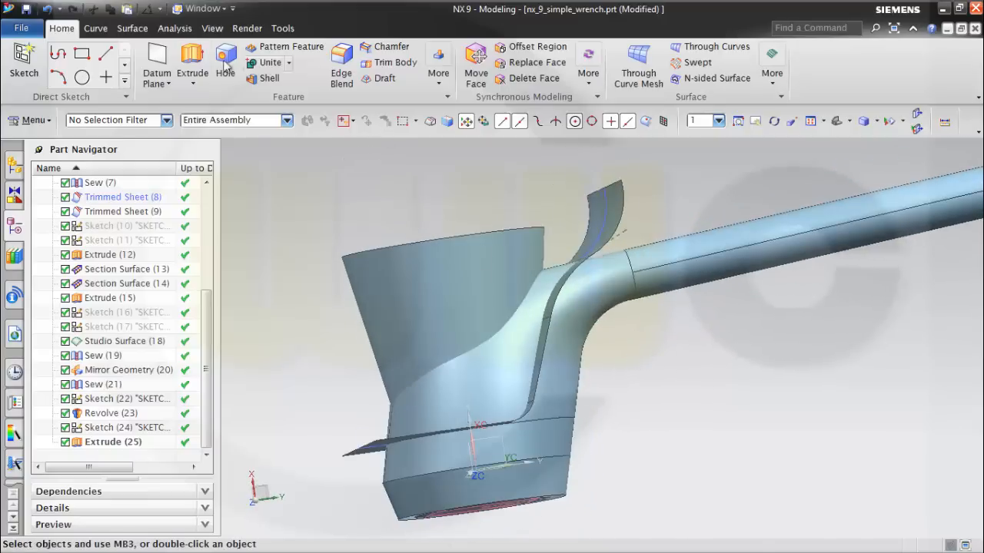
left_click(143, 32)
left_click(465, 77)
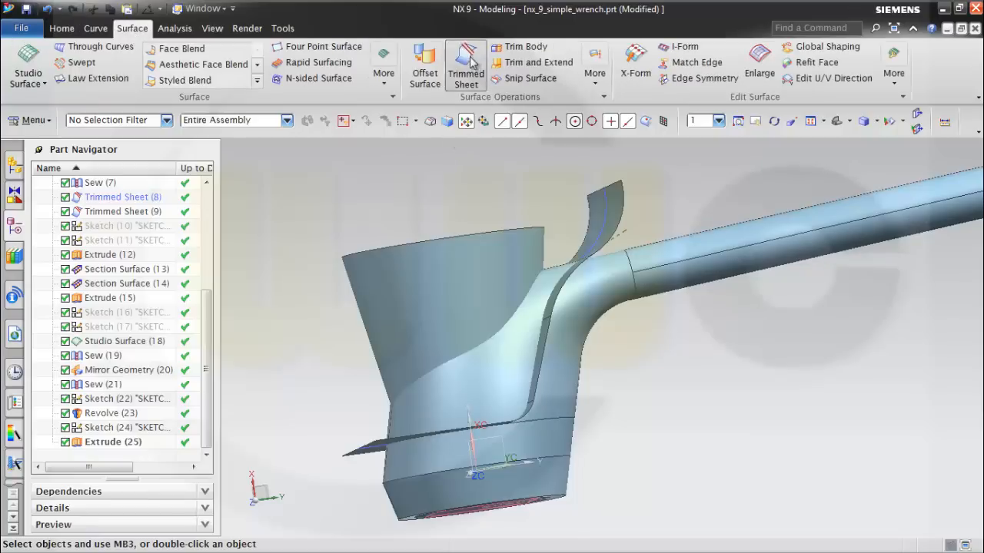
mouse_move(694, 362)
middle_mouse_down()
mouse_move(709, 382)
mouse_move(710, 372)
middle_mouse_up()
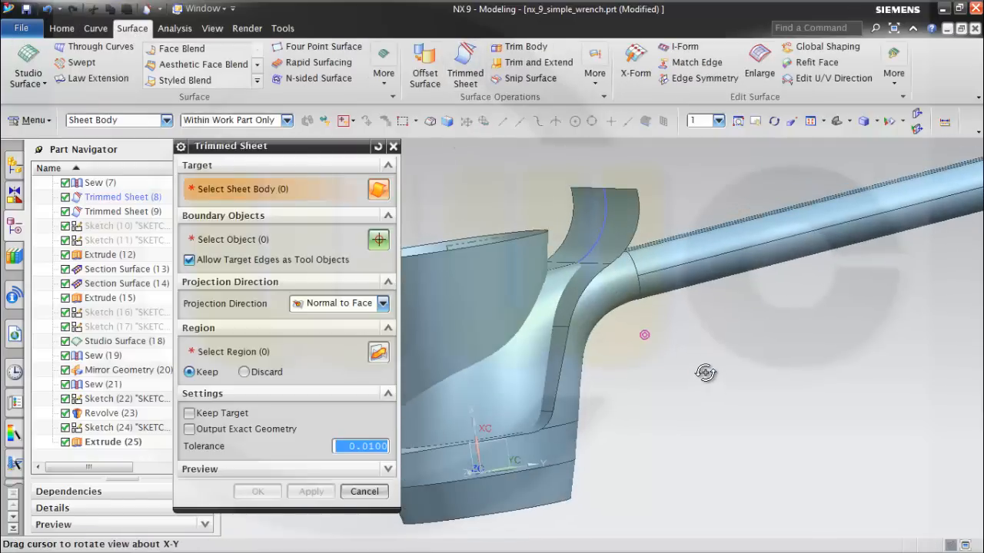
left_click(687, 265)
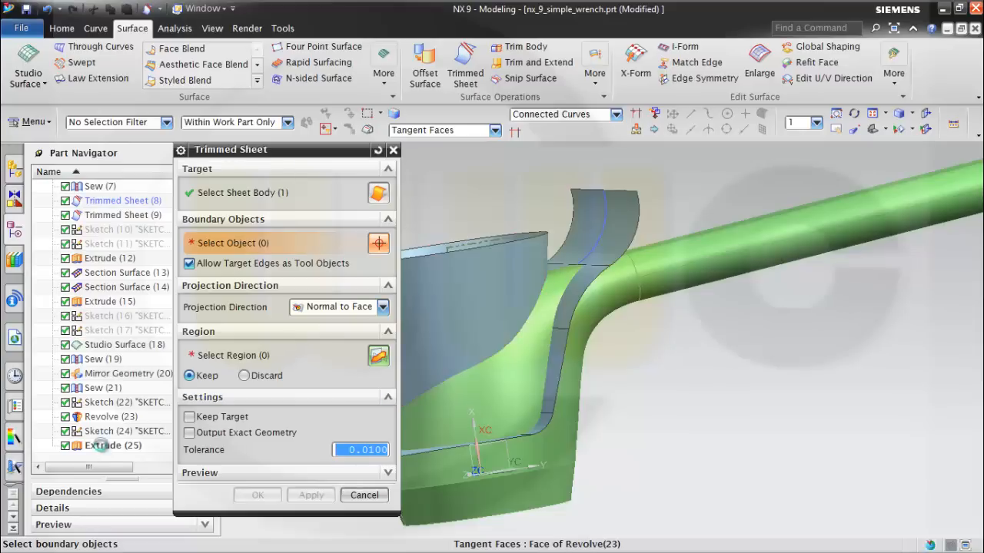
left_click(102, 445)
middle_click_drag(664, 402, 601, 407)
left_click(378, 357)
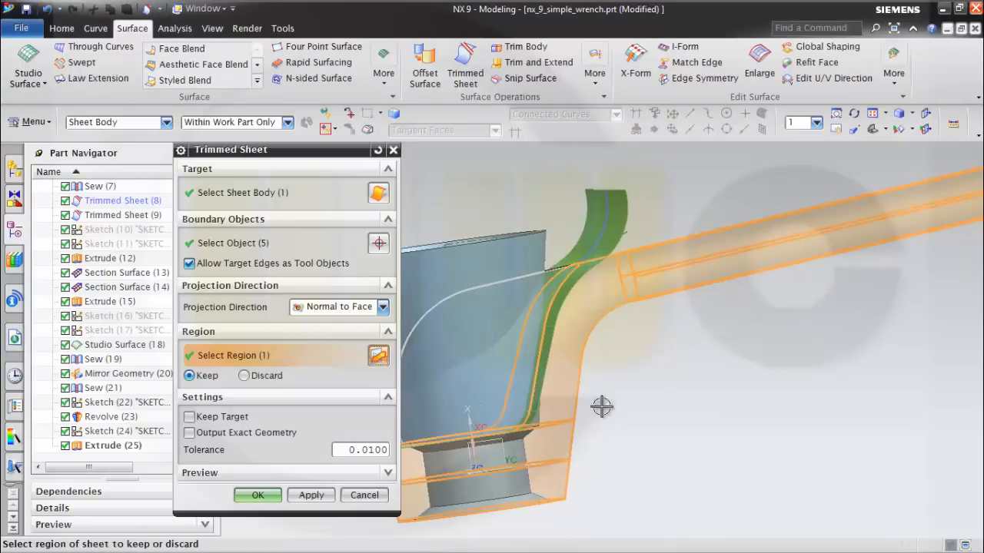
left_click(258, 495)
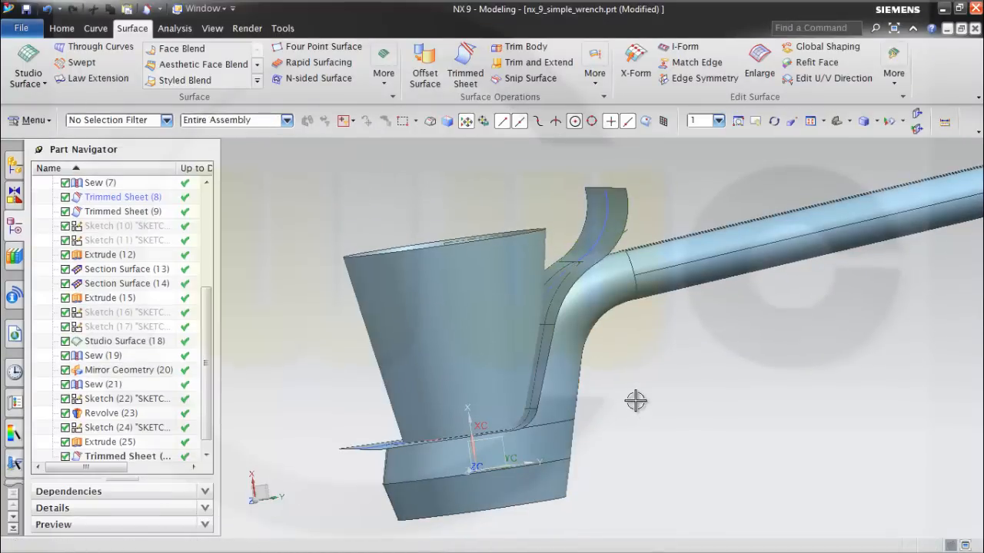
Trim the Extrude (25) sheet with the wrench body Sew (21) as the boundary, discarding the portion outside the body.
mouse_move(637, 399)
middle_mouse_down()
mouse_move(653, 417)
mouse_move(638, 407)
middle_mouse_up()
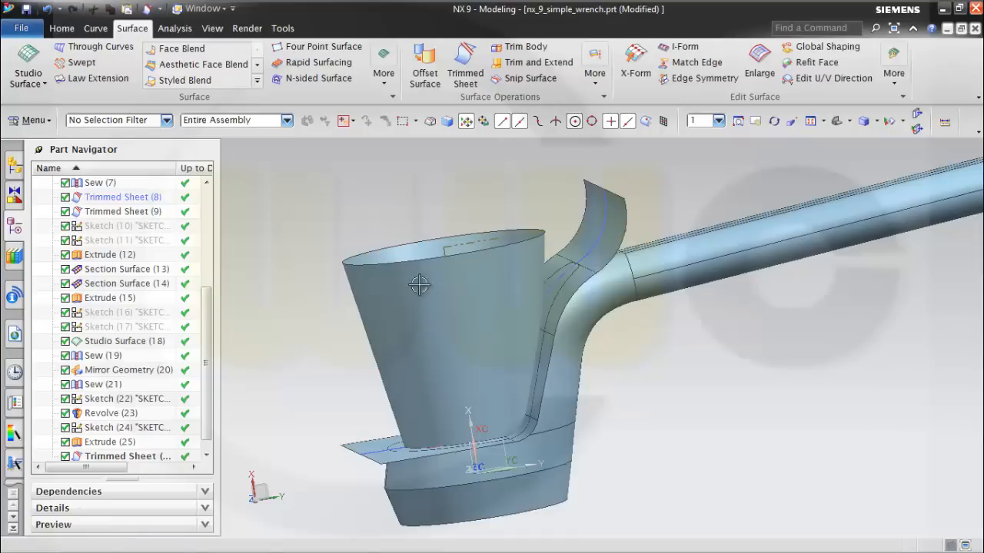
left_click(464, 68)
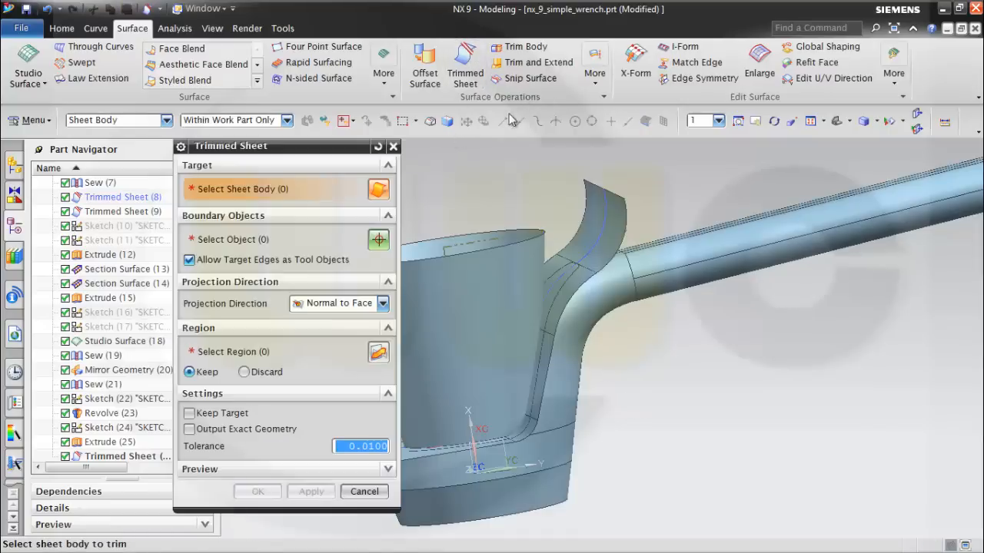
left_click(603, 235)
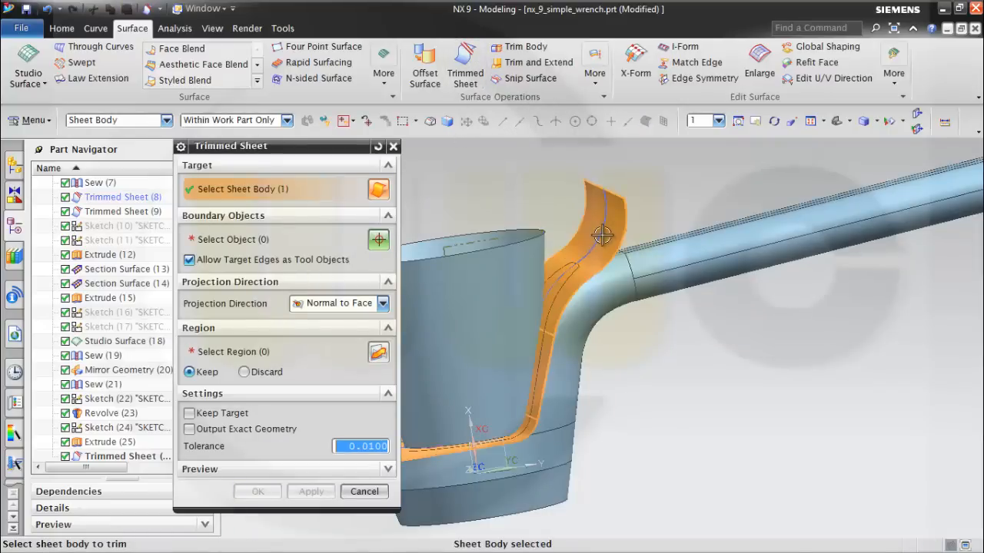
left_click(247, 242)
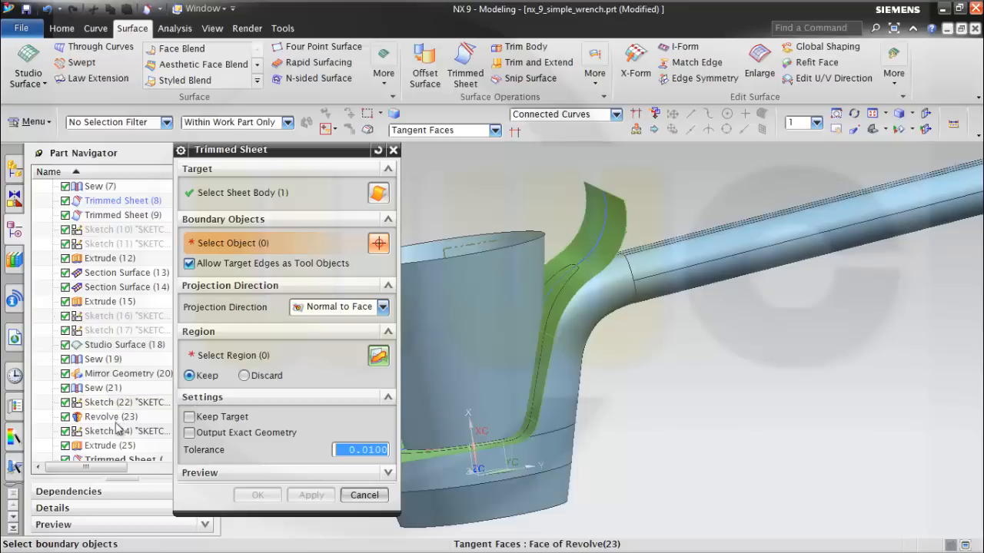
scroll(115, 419, "down", 1)
left_click(102, 375)
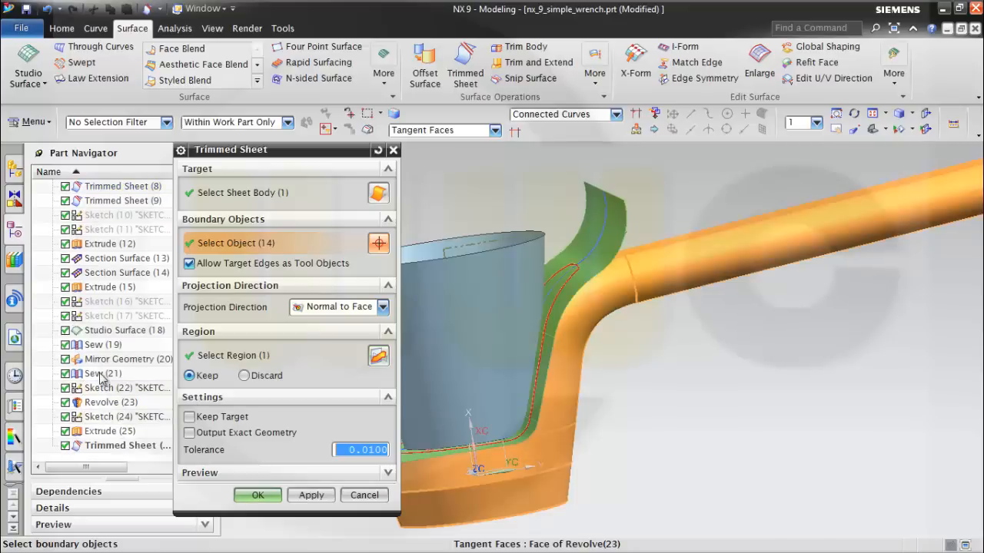
left_click(378, 358)
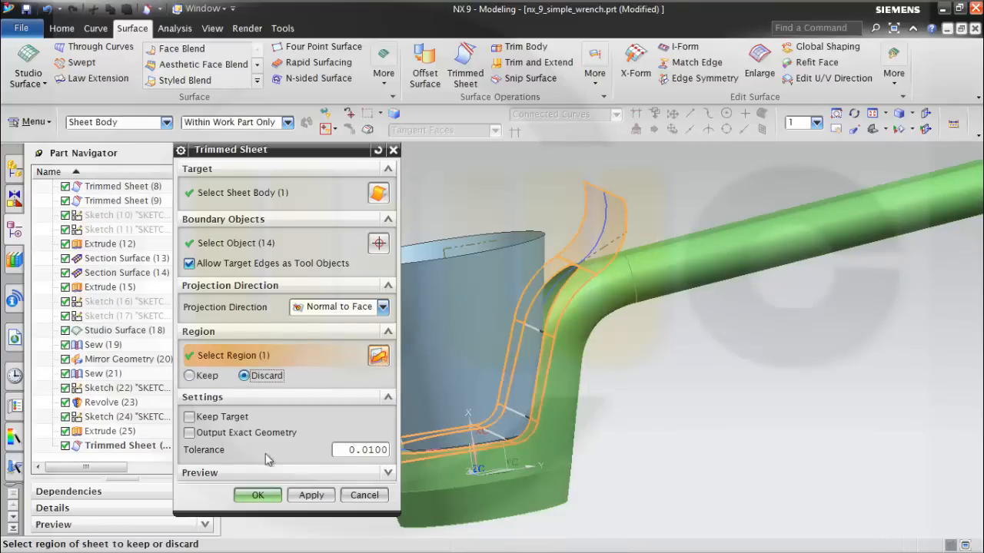
left_click(258, 496)
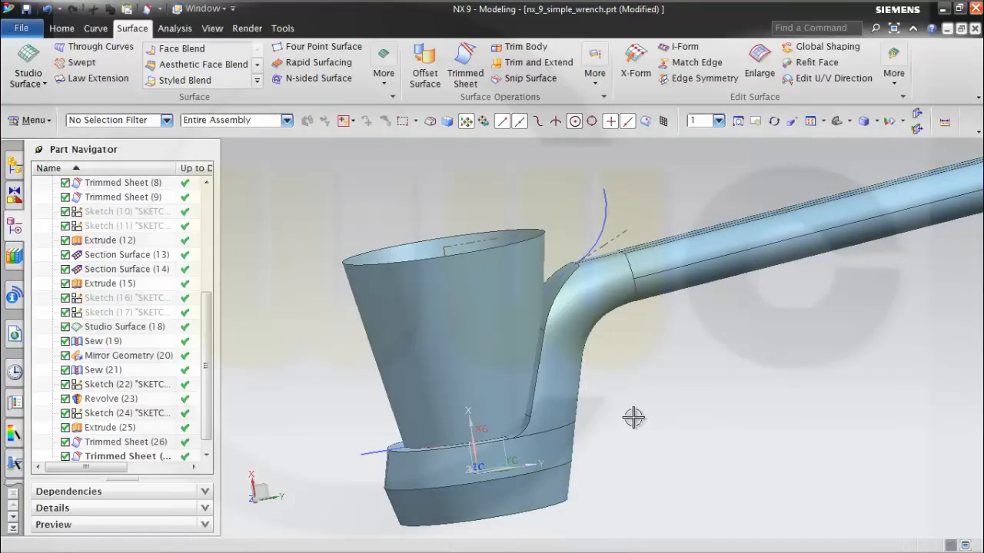
Hide the conical Revolve (23) sheet standing in the wrench head.
mouse_move(633, 417)
middle_mouse_down()
mouse_move(654, 435)
mouse_move(624, 399)
mouse_move(611, 424)
mouse_move(634, 436)
middle_mouse_up()
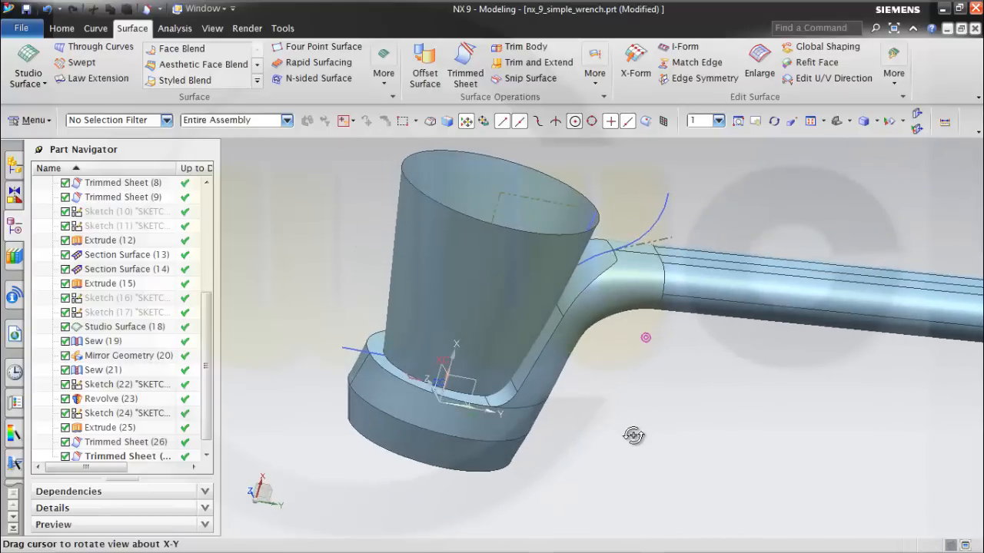
right_click(472, 309)
left_click(494, 66)
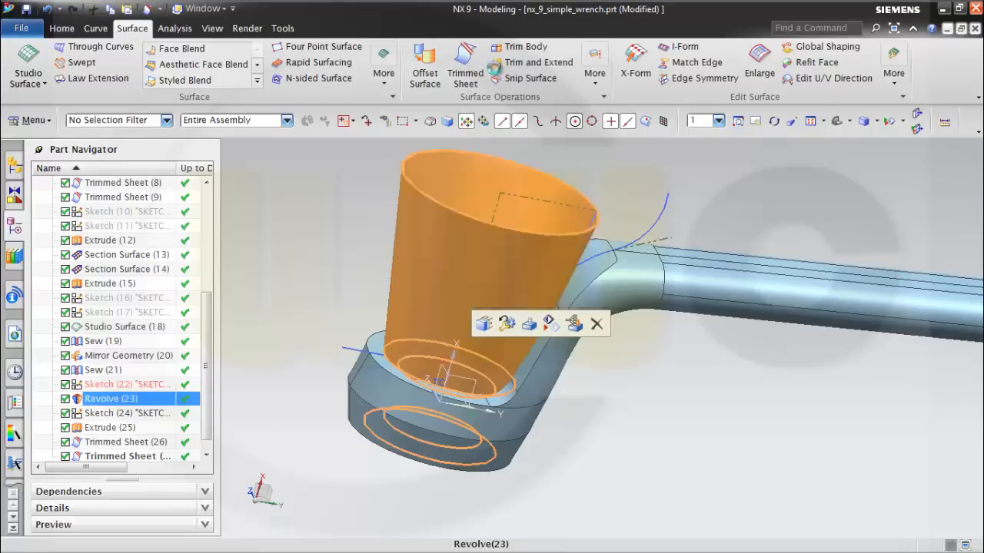
middle_click_drag(646, 428, 625, 371)
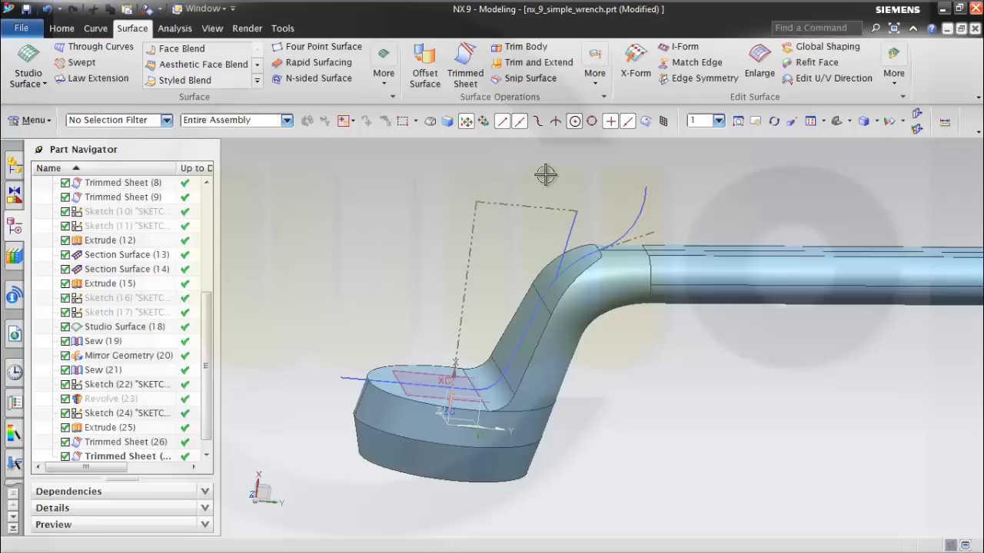
Sew the trimmed profile sheet as target with the wrench's outer sheet body as tool.
left_click(594, 85)
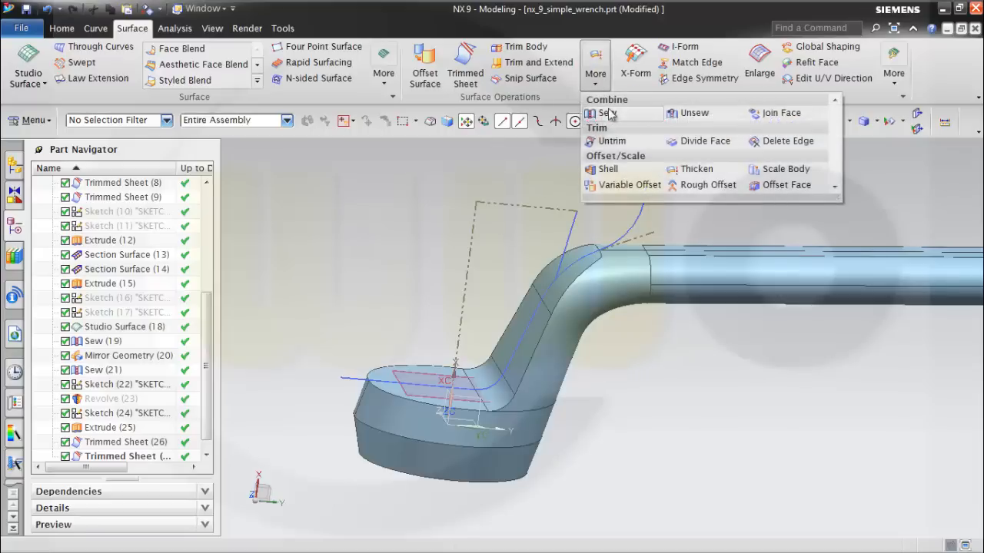
left_click(607, 113)
left_click(519, 319)
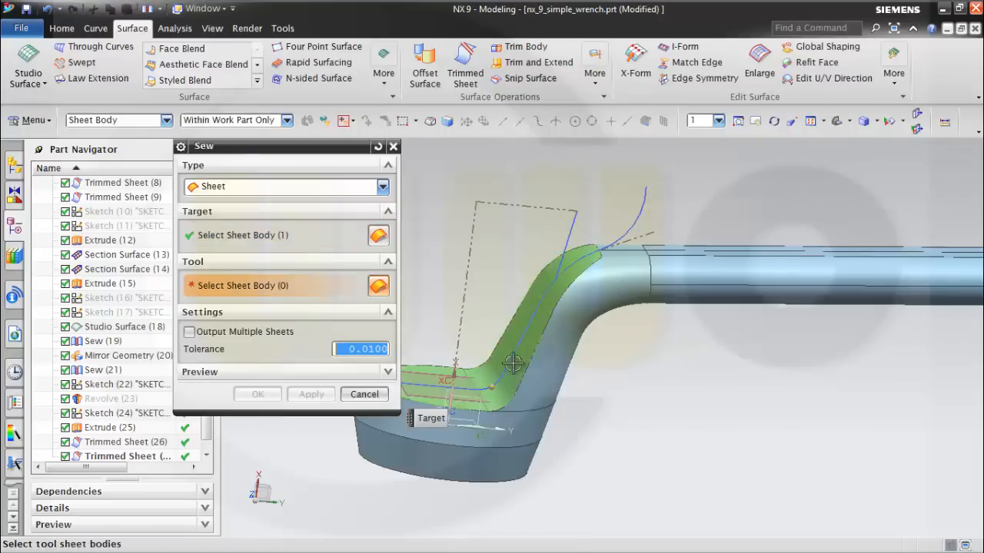
left_click(566, 332)
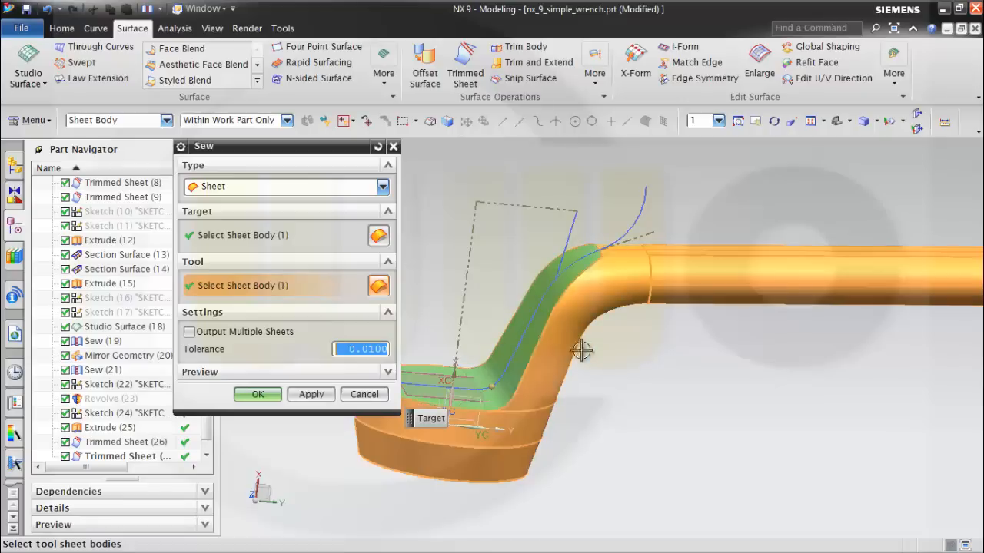
left_click(258, 394)
middle_click_drag(634, 431, 607, 422)
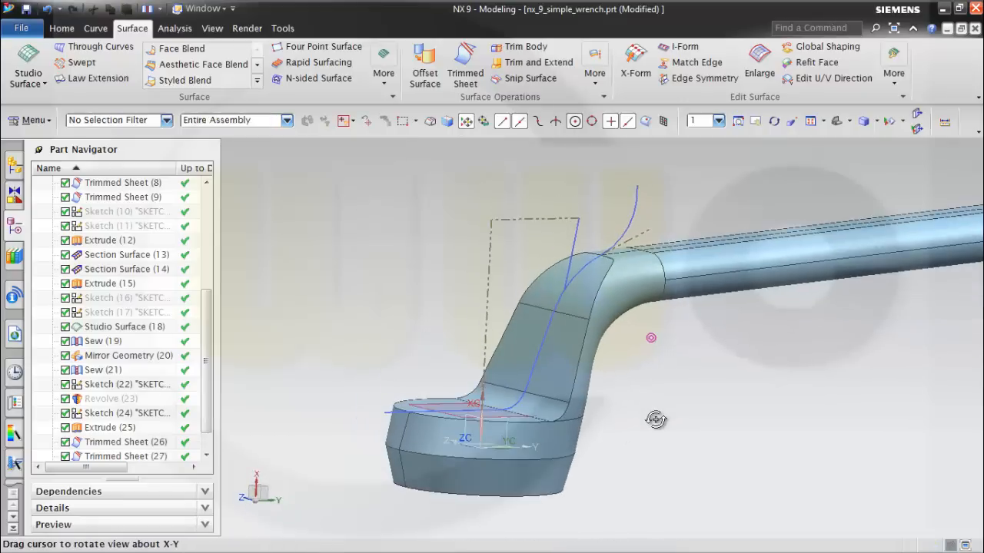
Show the conical Revolve (23) sheet again.
left_click_drag(208, 357, 212, 419)
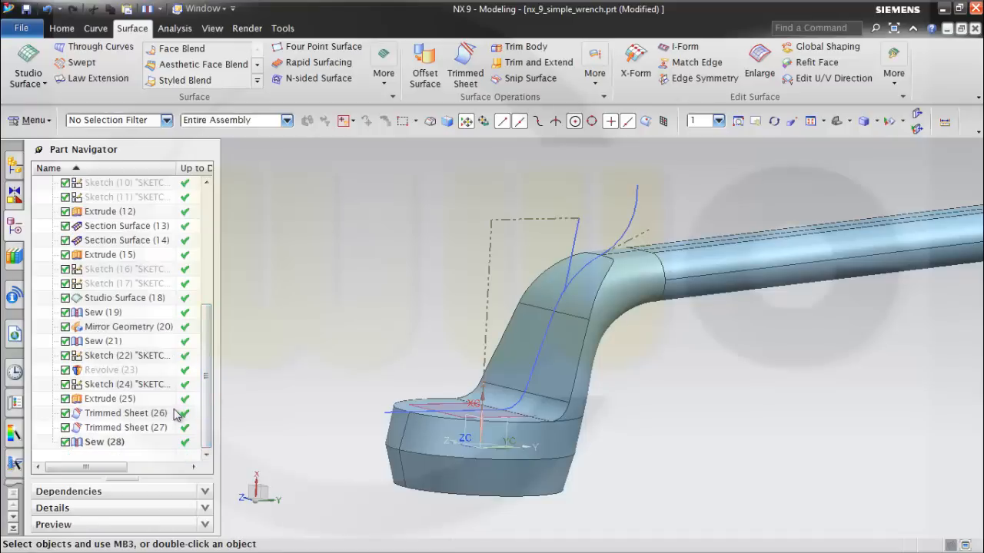
right_click(97, 372)
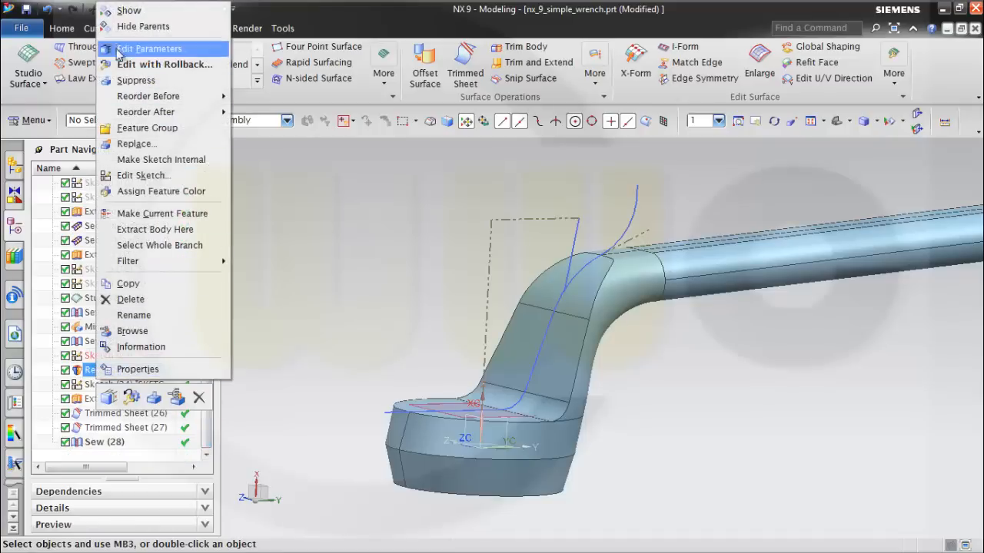
left_click(129, 12)
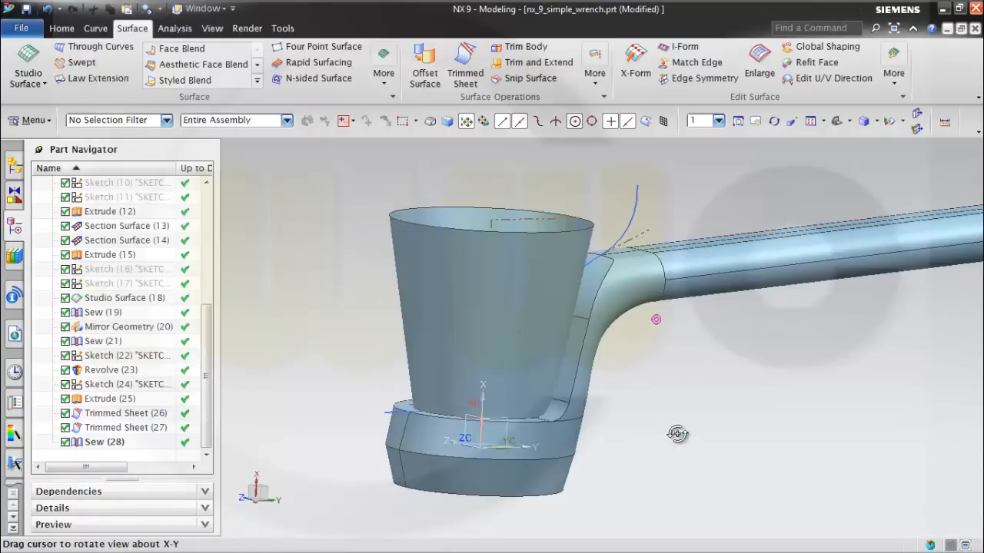
Trim the sewn wrench body with the Revolve (23) cone face as the boundary, keeping the region outside the cone.
middle_click_drag(681, 433, 670, 457)
left_click(465, 86)
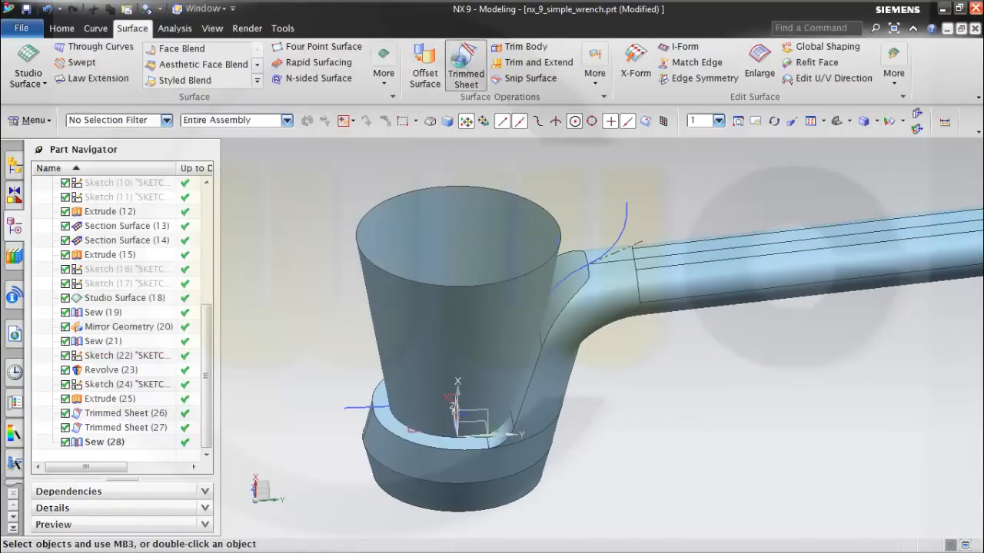
left_click(609, 338)
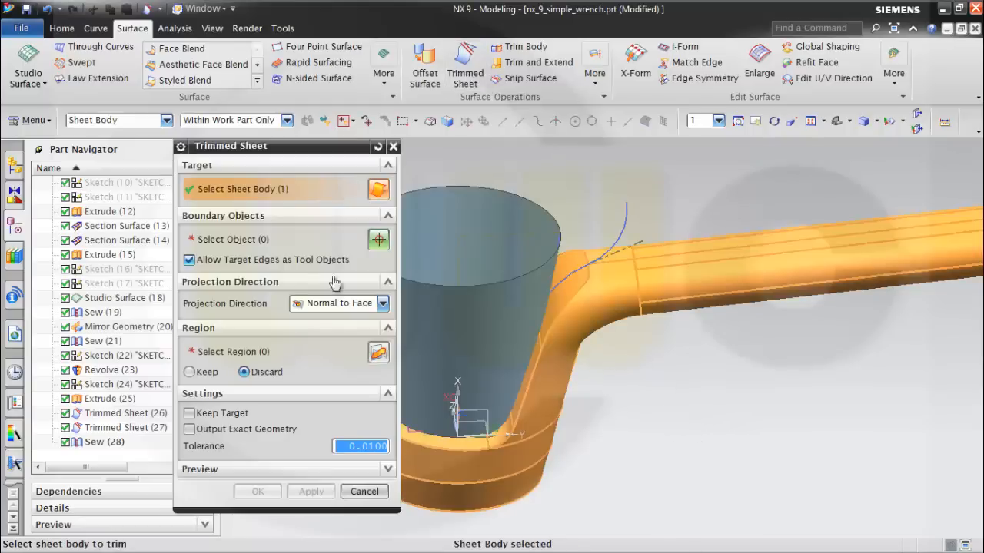
left_click(246, 241)
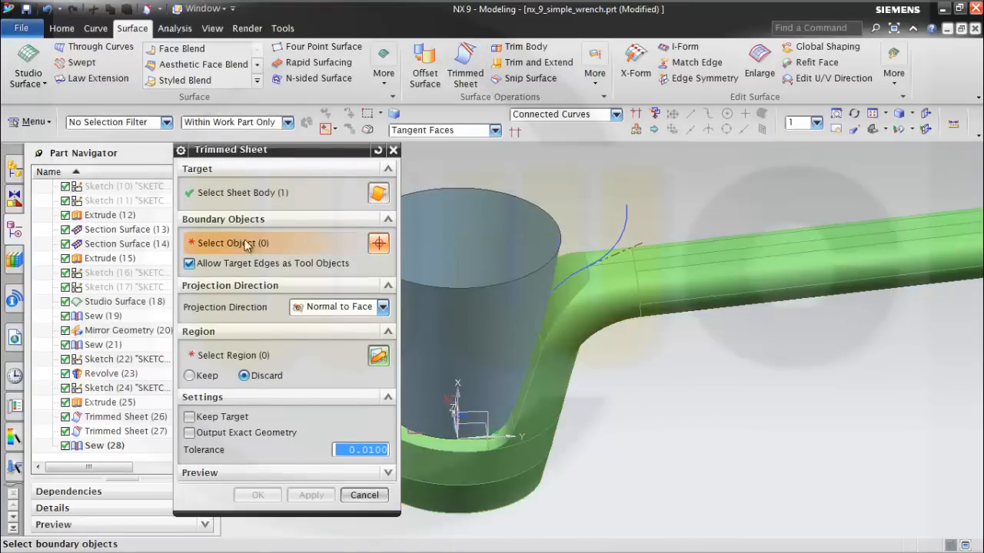
left_click(498, 347)
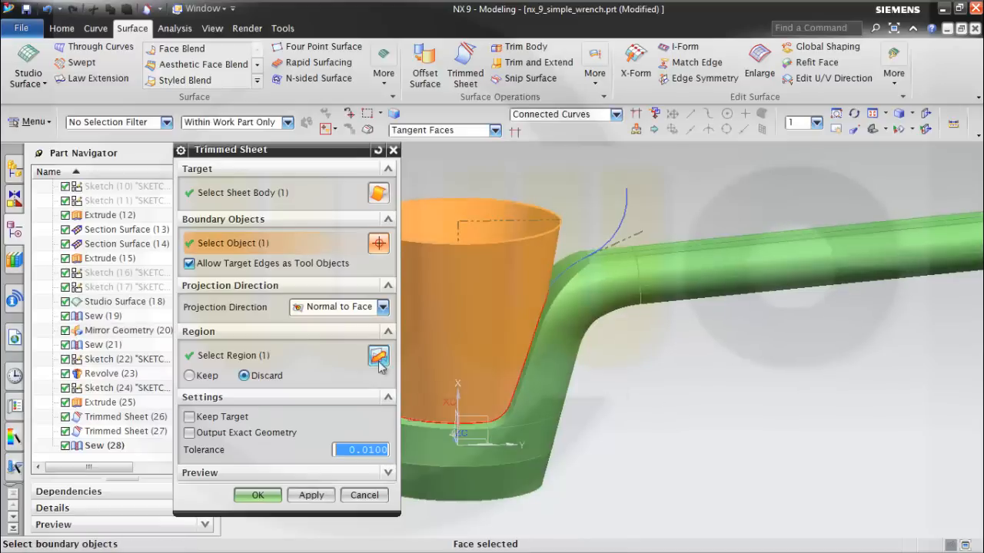
left_click(378, 358)
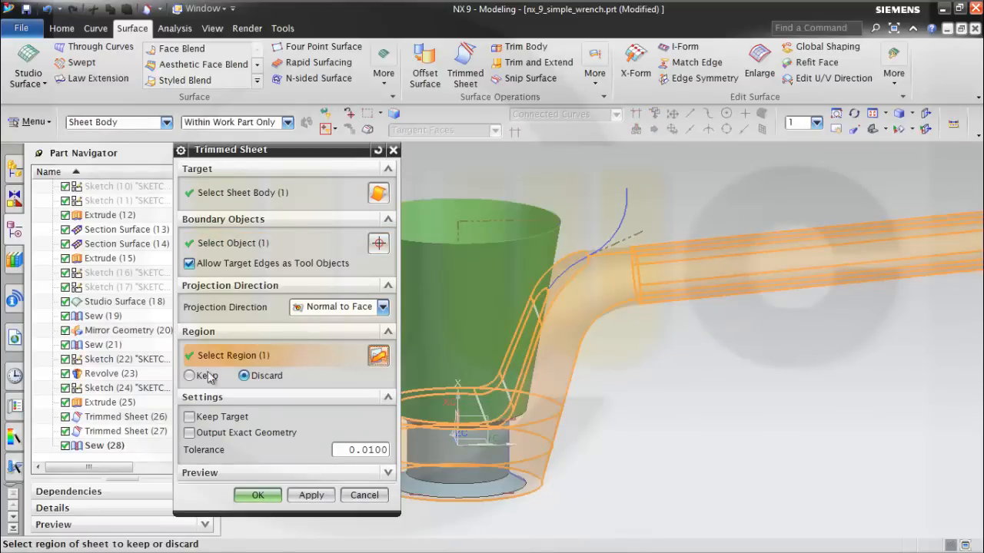
left_click(258, 495)
Trim the Revolve (23) sheet with the last trimmed wrench body as the boundary, discarding the cone portion above the head.
middle_click_drag(632, 439, 564, 413)
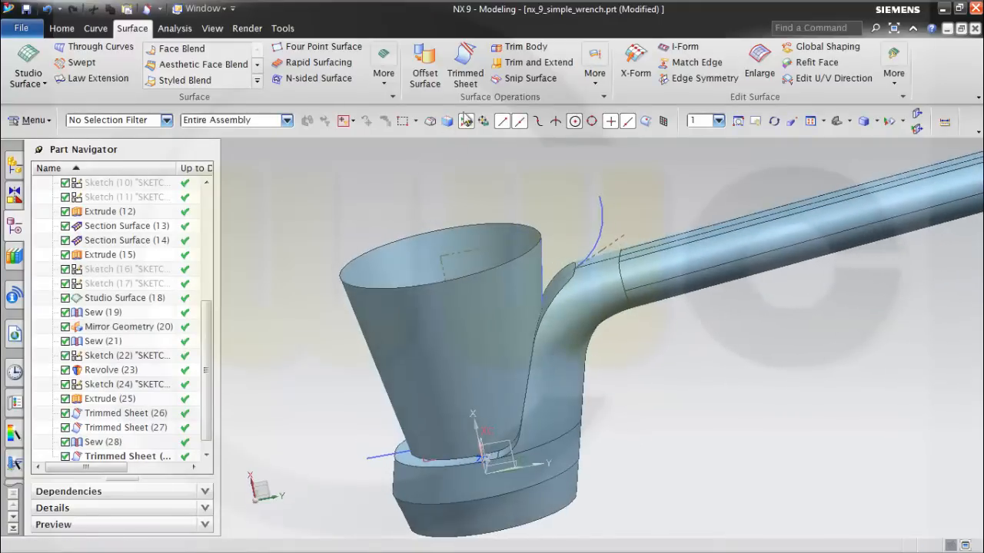
left_click(465, 73)
middle_click_drag(648, 341, 707, 385)
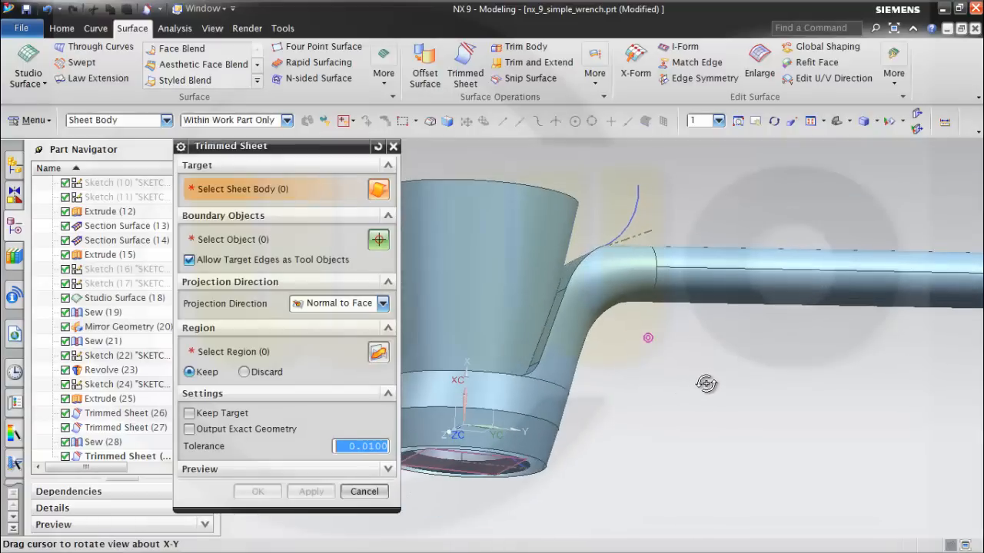
left_click(519, 268)
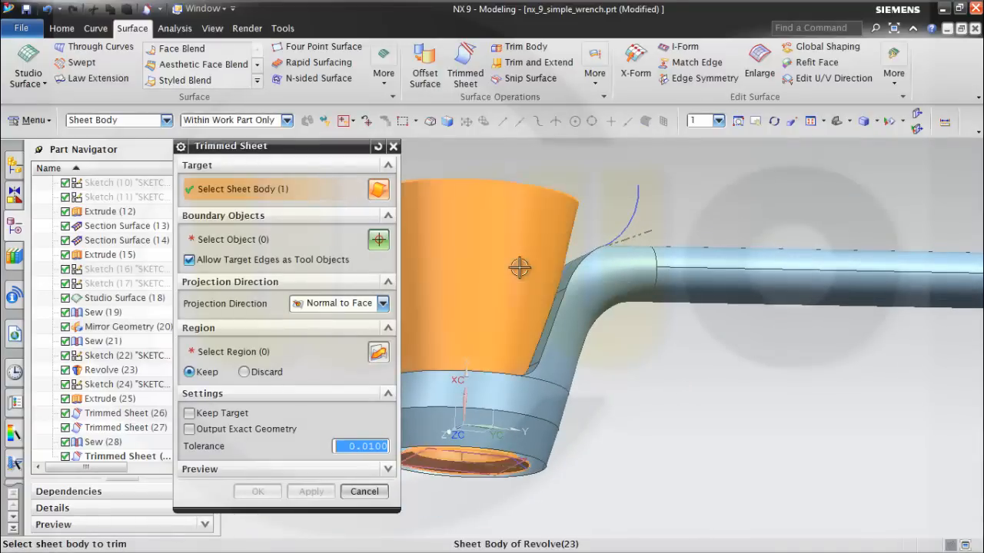
left_click(246, 241)
scroll(115, 401, "down", 1)
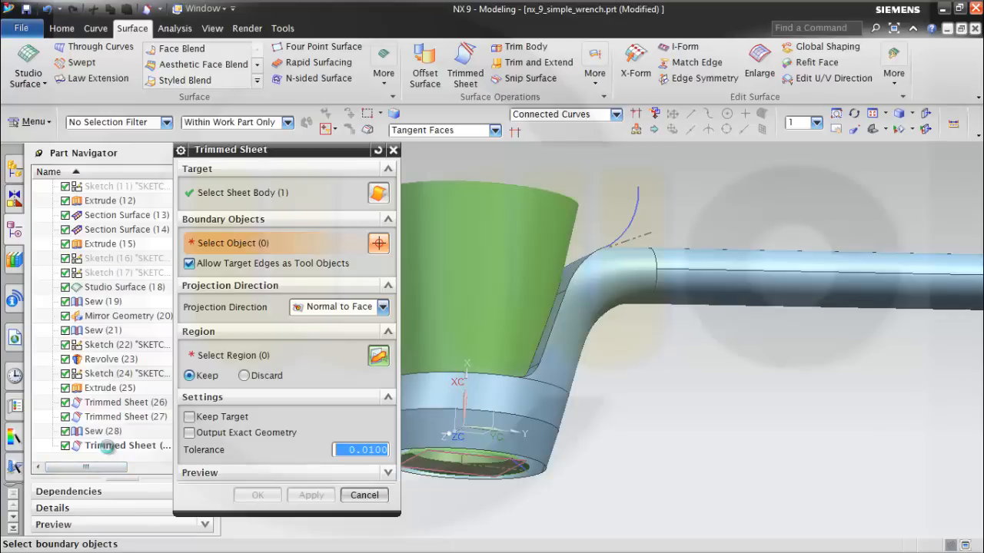
left_click(106, 446)
middle_click_drag(580, 455, 583, 483)
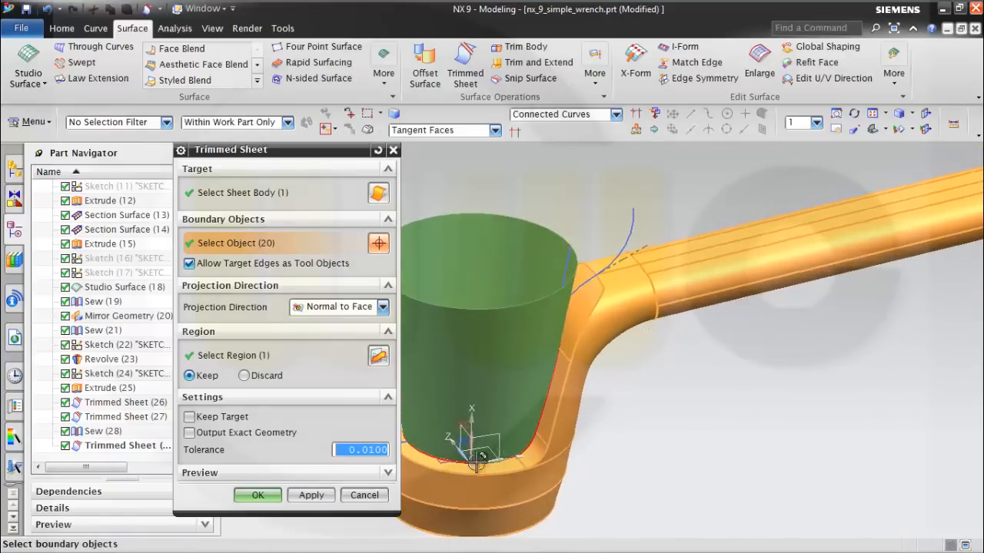
left_click(376, 358)
middle_click_drag(656, 452, 646, 431)
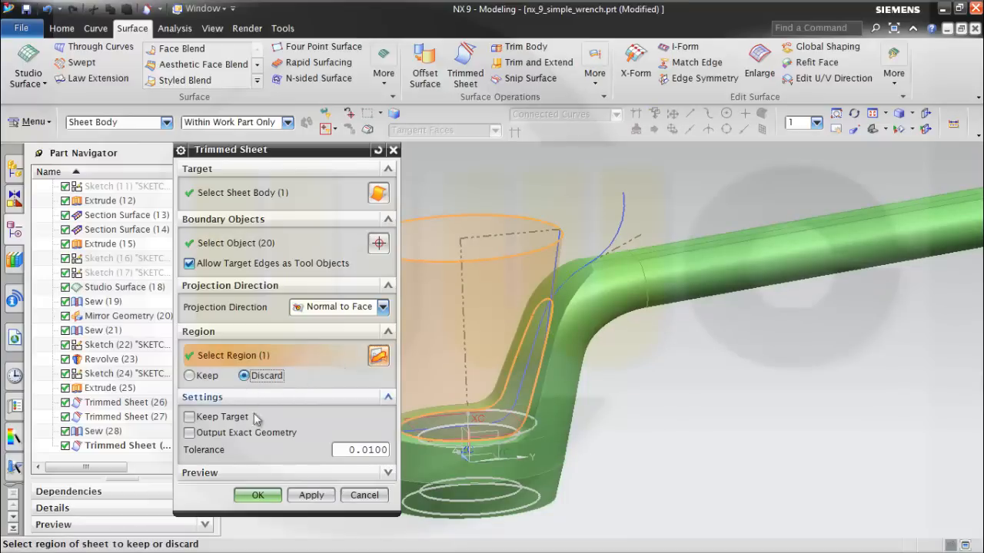
left_click(260, 496)
Hide Sketch (24) and Sketch (22), the profile and revolve sketches on the wrench head.
middle_click_drag(622, 422, 777, 367)
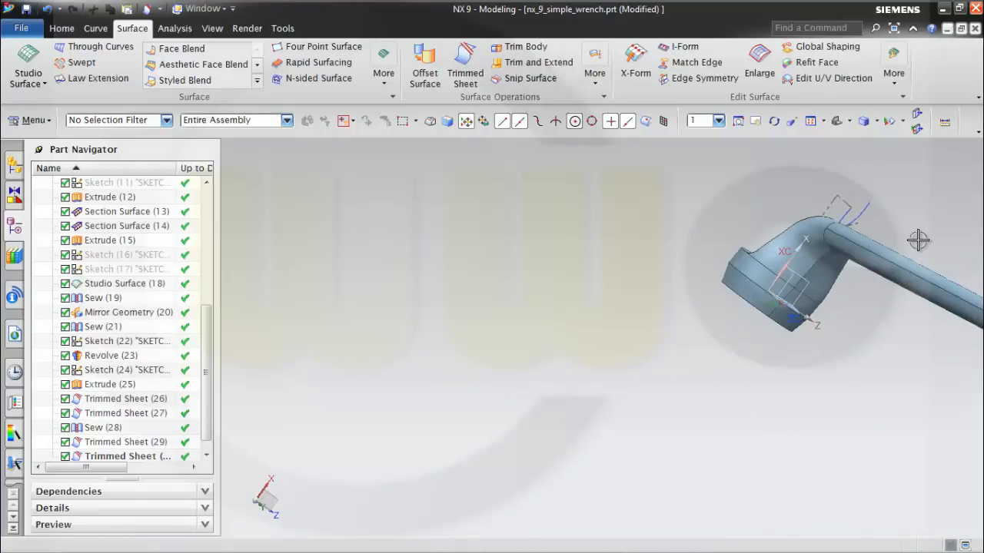
middle_click_drag(918, 240, 632, 322)
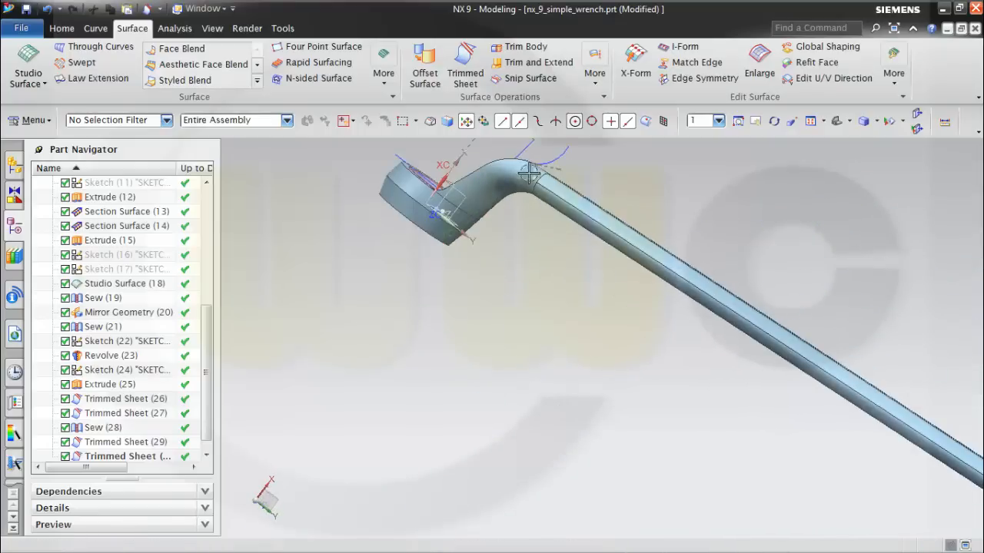
middle_click_drag(613, 180, 596, 334)
middle_click_drag(510, 411, 538, 465)
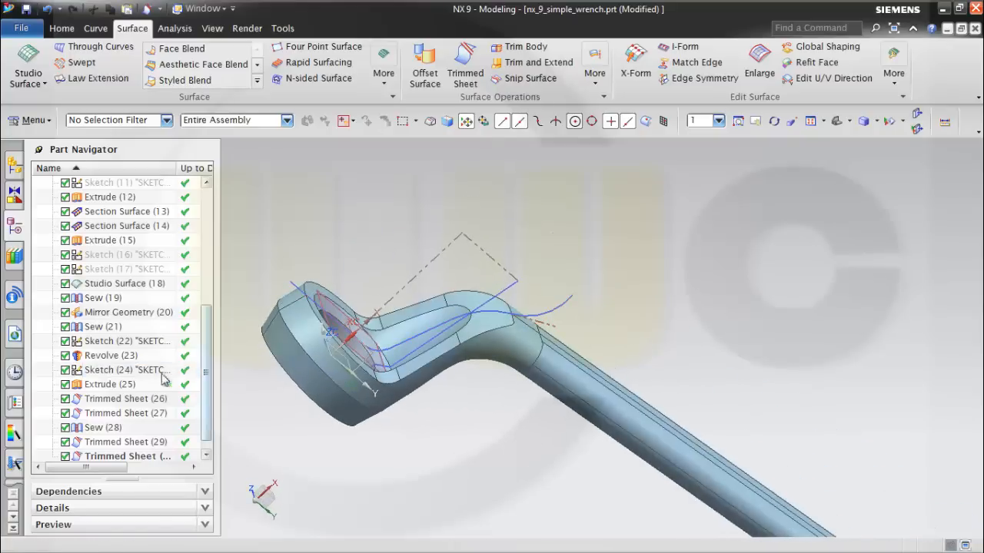
right_click(105, 375)
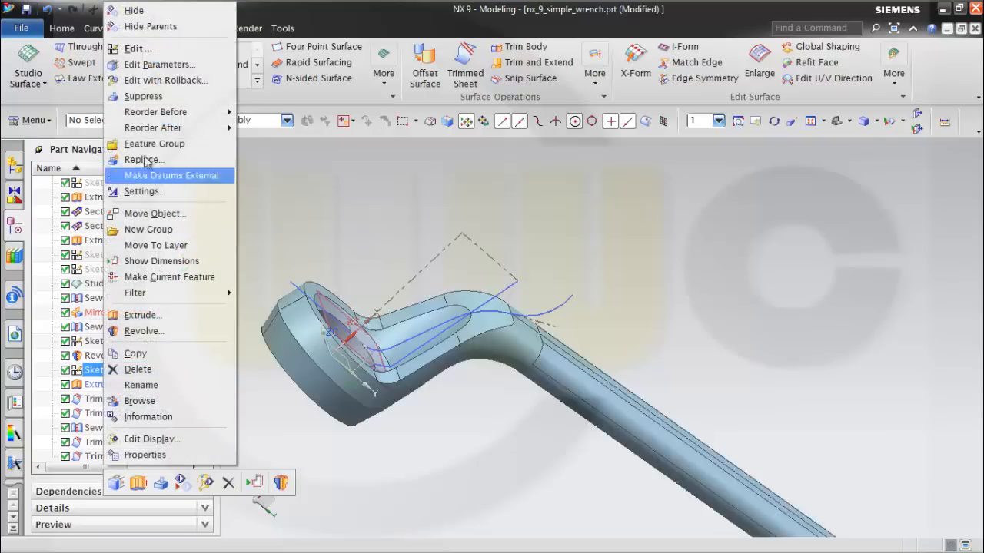
left_click(133, 11)
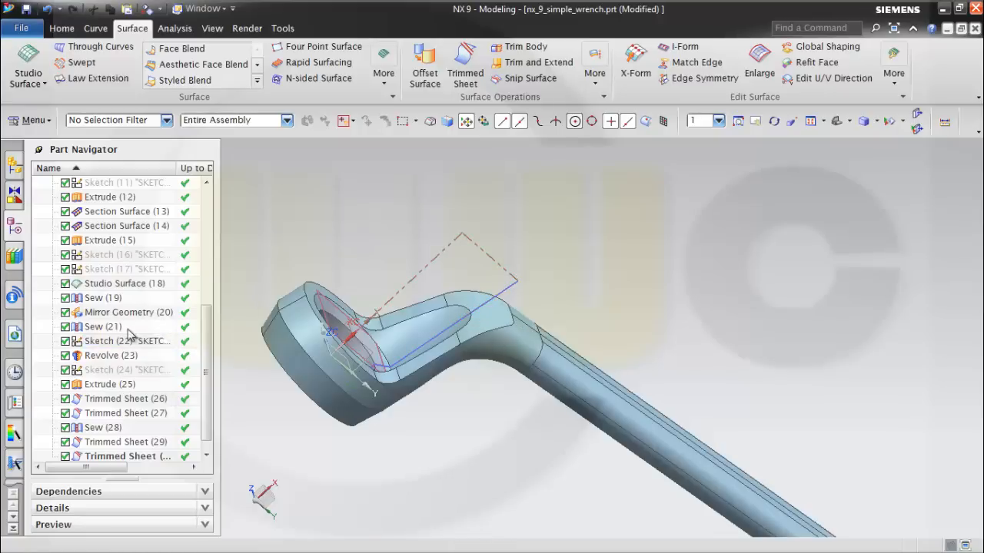
right_click(127, 347)
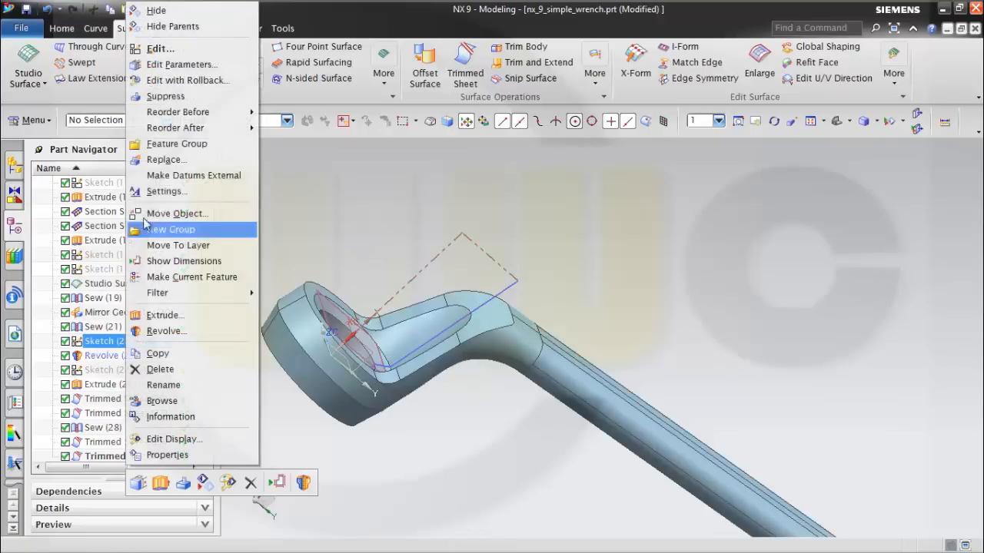
left_click(135, 10)
middle_click_drag(542, 481, 595, 405)
scroll(520, 471, "up", 2)
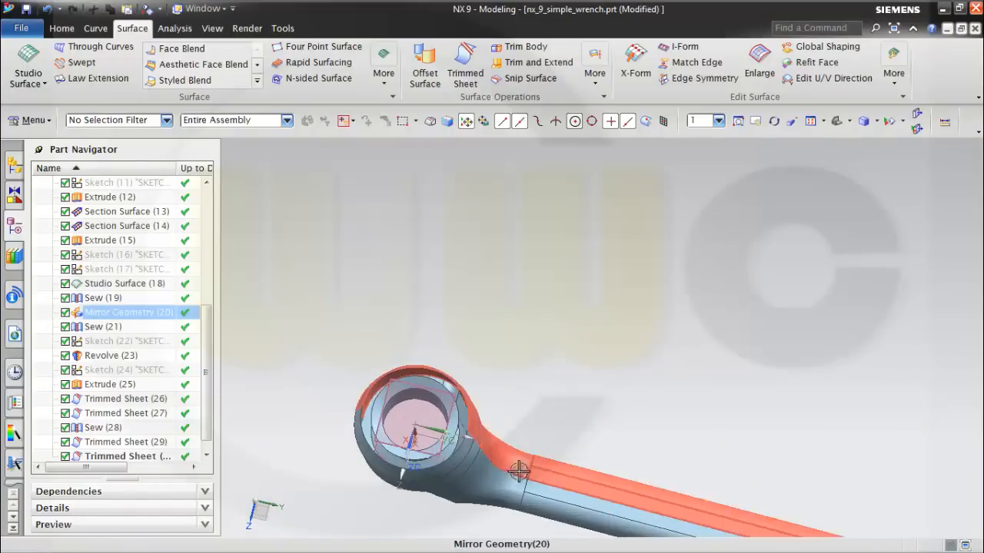
Join the two tangent outer edges around the flat open side of the wrench head into one closed curve.
scroll(595, 448, "up", 1)
middle_click_drag(596, 447, 489, 462)
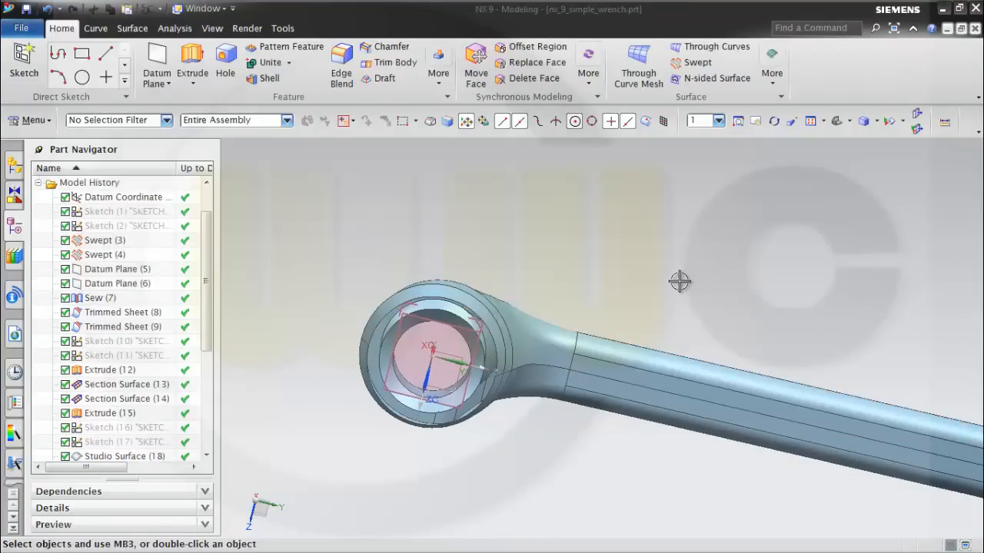
mouse_move(652, 300)
middle_mouse_down()
mouse_move(650, 285)
mouse_move(637, 292)
mouse_move(654, 285)
mouse_move(648, 300)
middle_mouse_up()
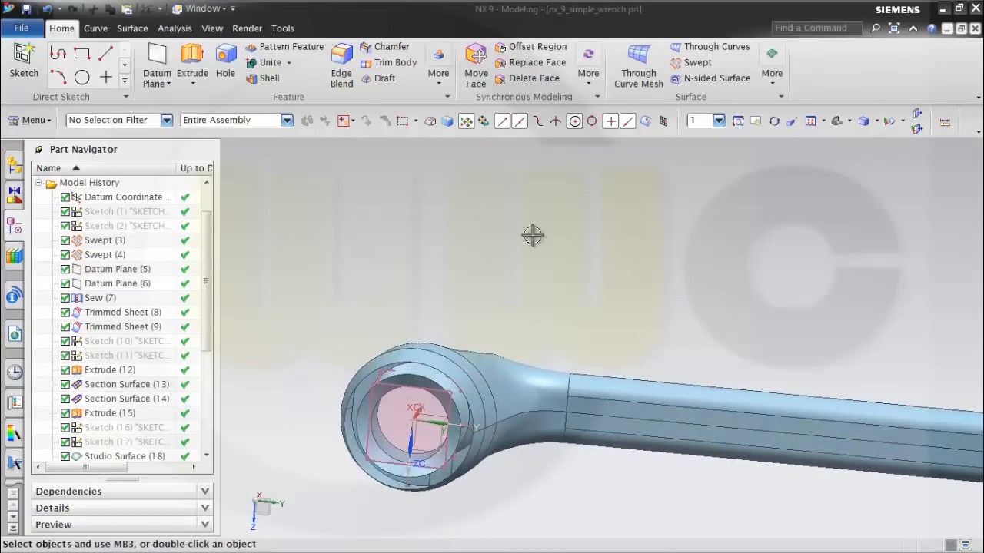
left_click(95, 28)
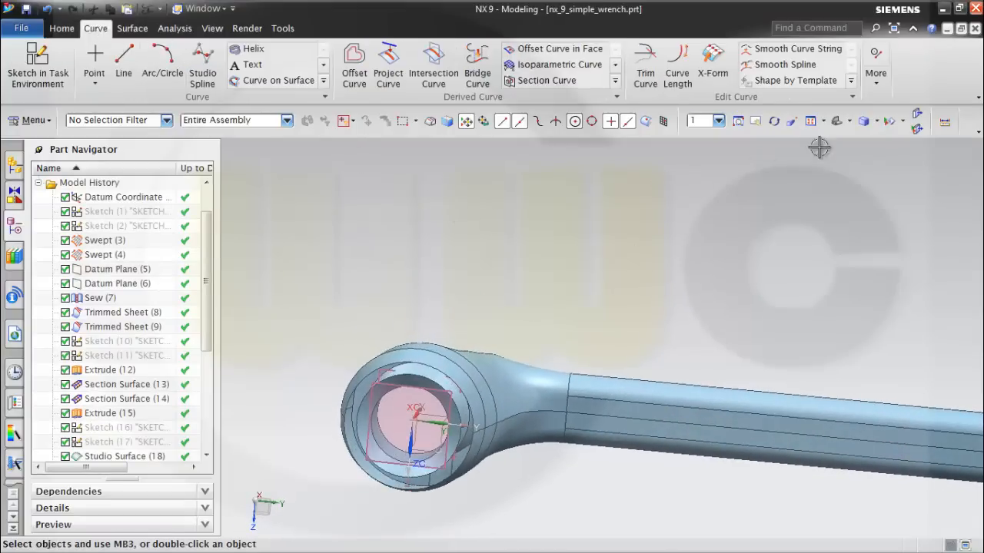
left_click(877, 91)
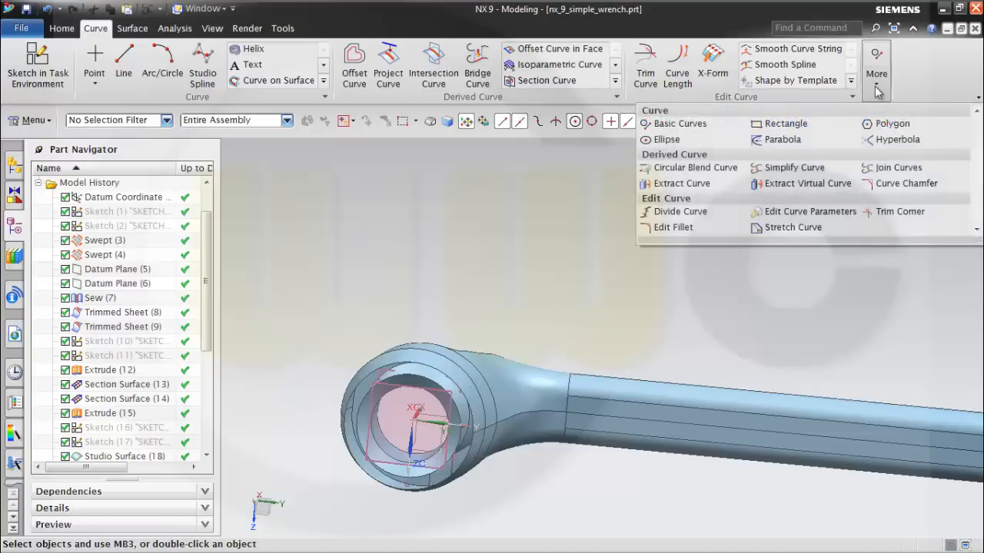
left_click(896, 169)
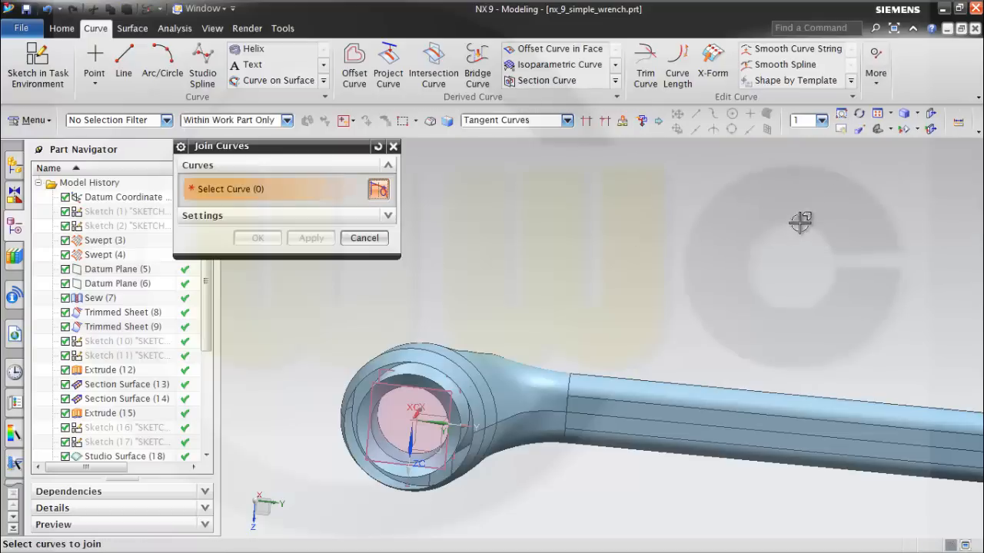
left_click(438, 367)
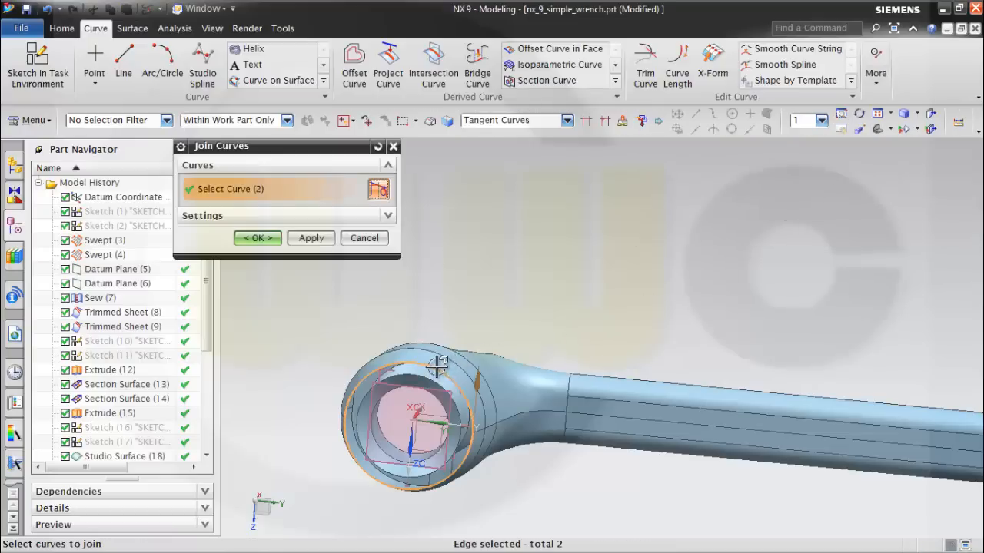
left_click(292, 243)
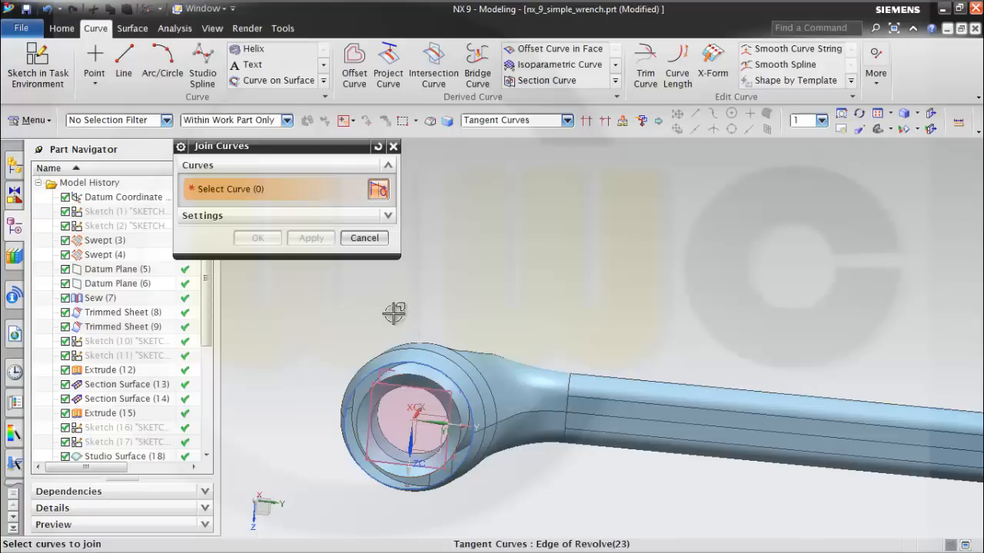
Join the tangent edges around the open end of the wrench handle into one closed curve.
middle_click_drag(849, 327, 453, 292, "shift")
middle_click_drag(857, 311, 644, 380, "shift")
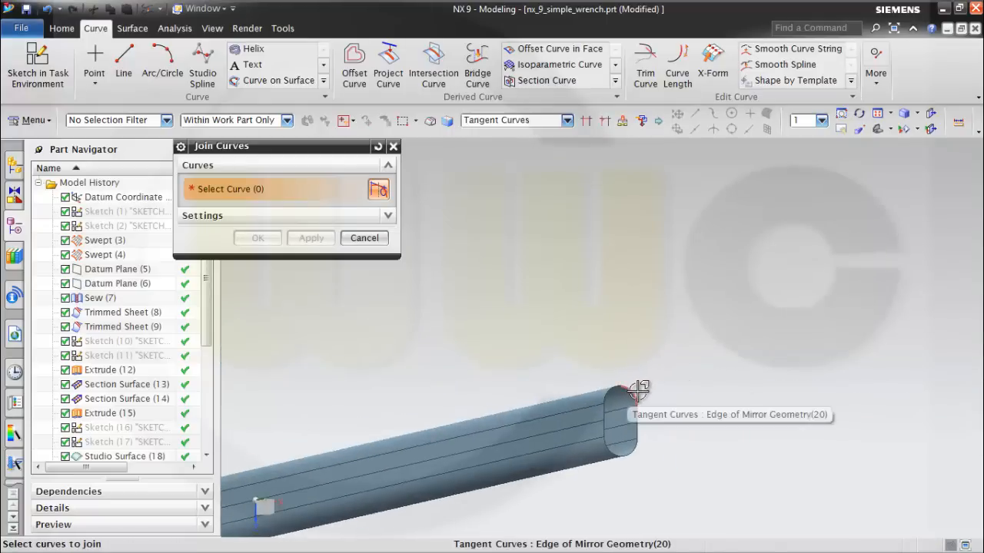
left_click(635, 403)
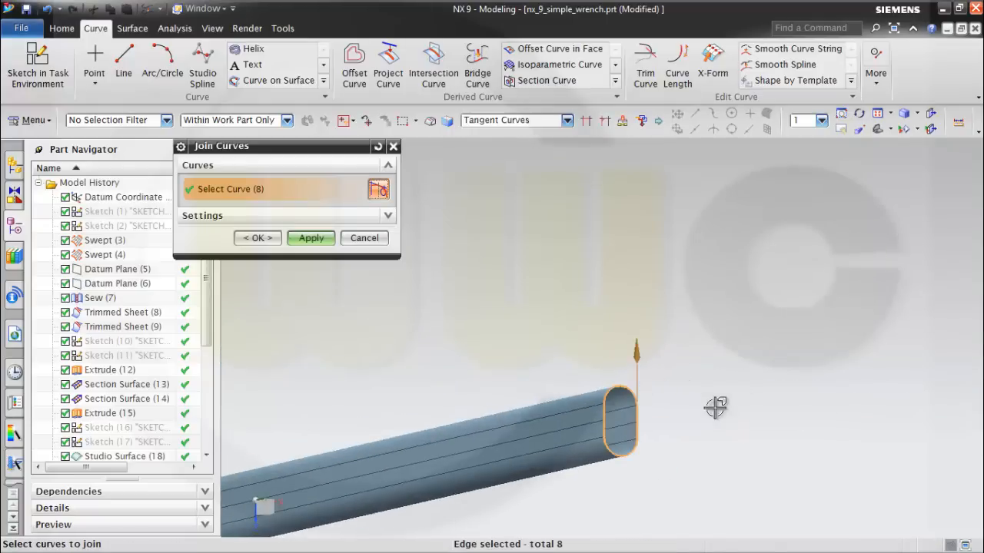
left_click(257, 238)
Close the open handle end with a Bounded Plane built on the joined end curve.
scroll(384, 296, "down", 4)
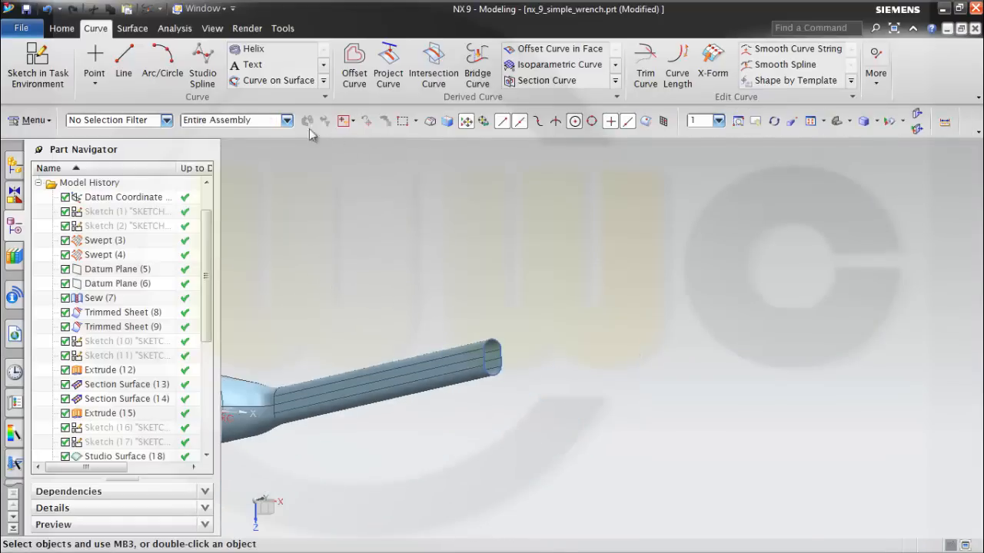
left_click(132, 31)
left_click(382, 73)
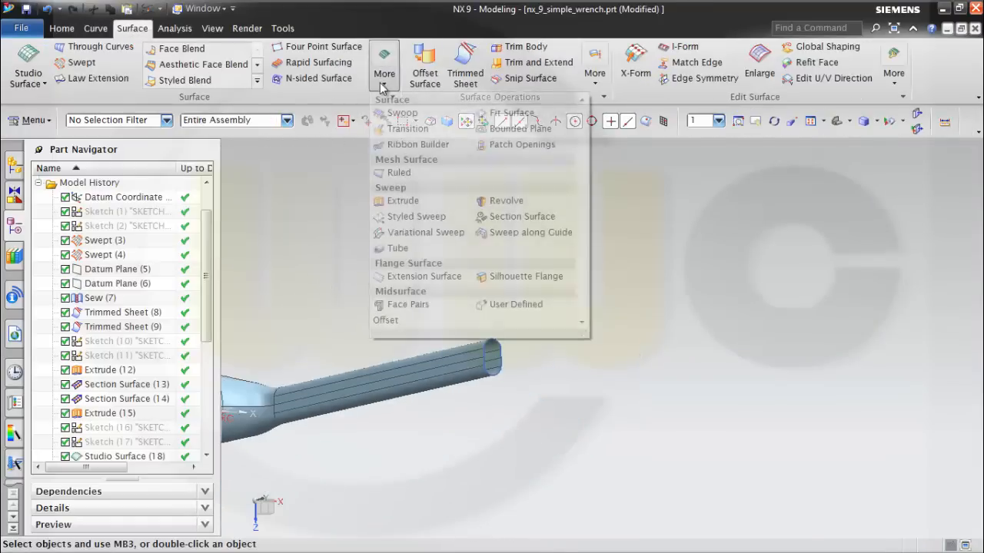
left_click(513, 126)
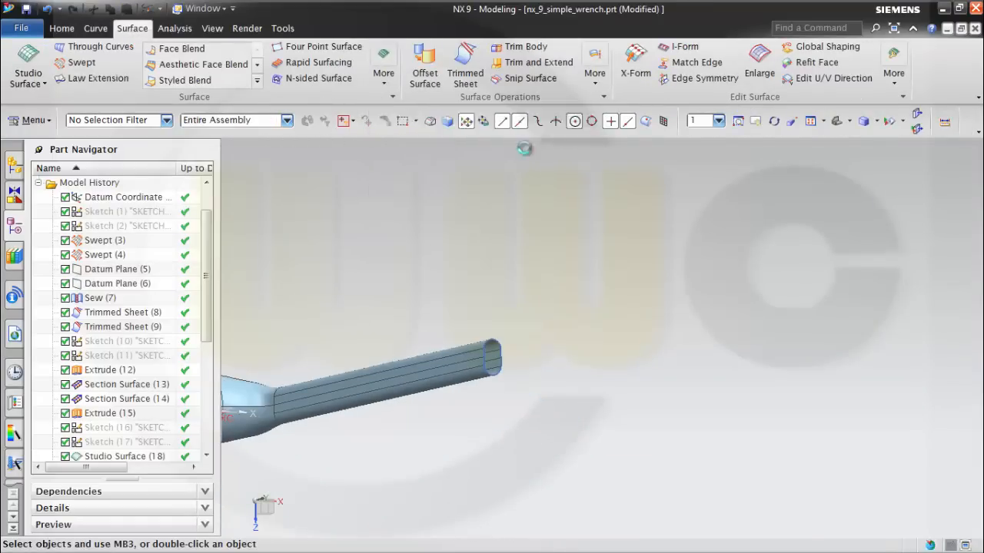
left_click(498, 362)
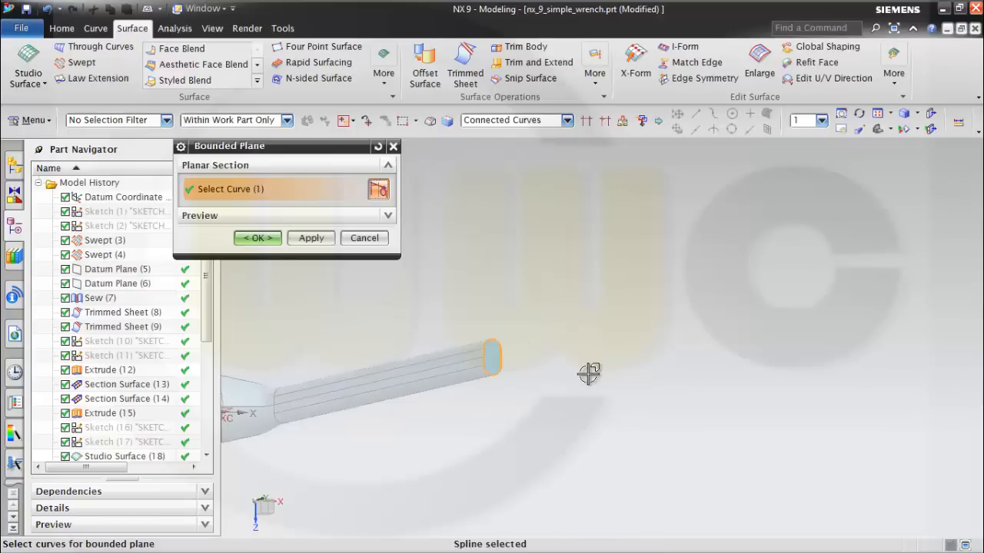
left_click(262, 239)
Create a ring-shaped Bounded Plane on the wrench head between the joined outer curve and the bore's circular edge.
middle_click_drag(369, 310, 387, 372)
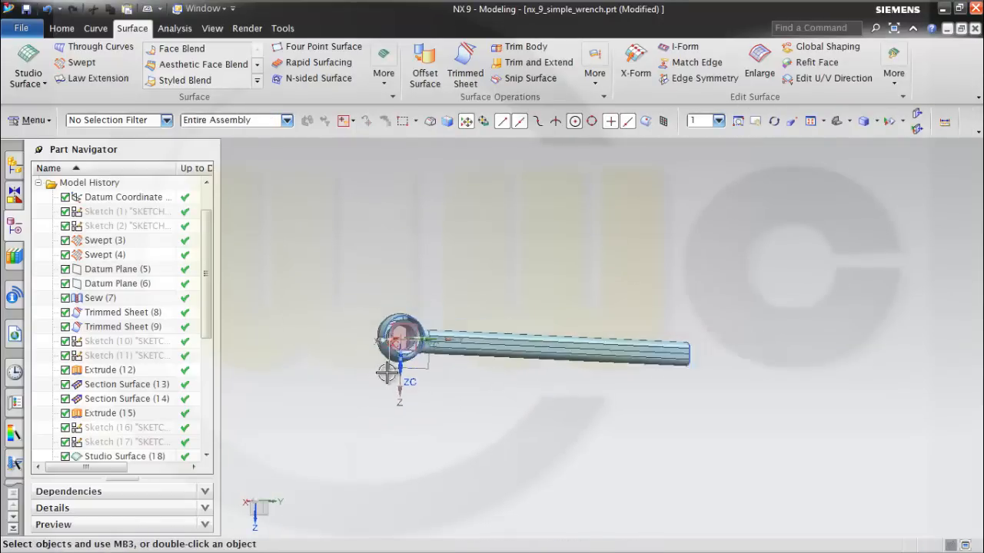
scroll(386, 370, "up", 5)
middle_click_drag(554, 215, 468, 164)
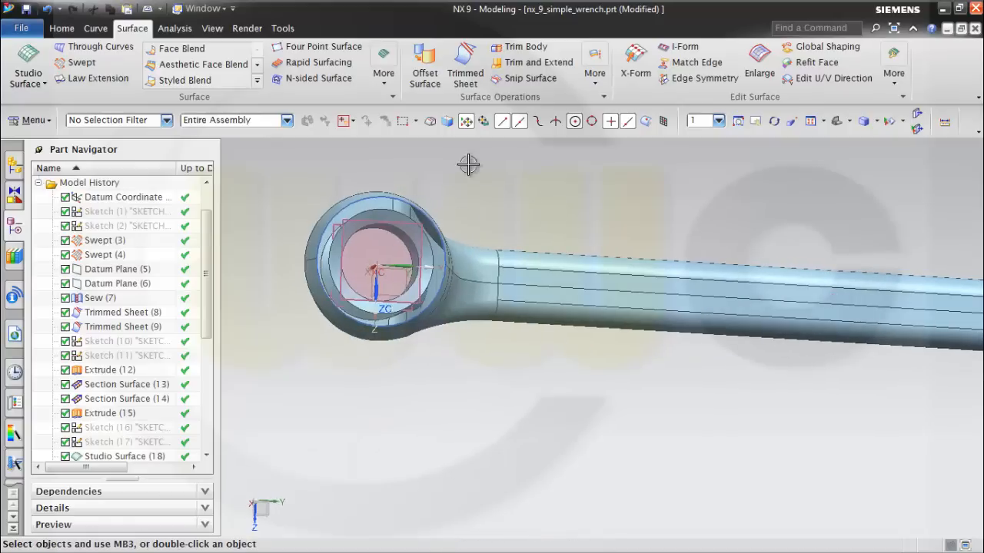
left_click(385, 85)
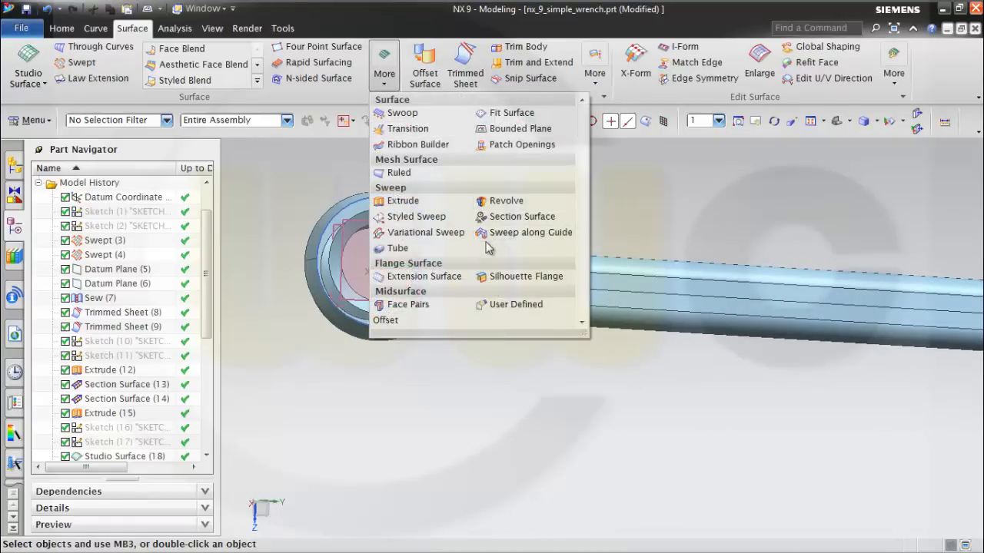
left_click(520, 132)
middle_click_drag(453, 198, 618, 203, "shift")
scroll(618, 203, "up", 2)
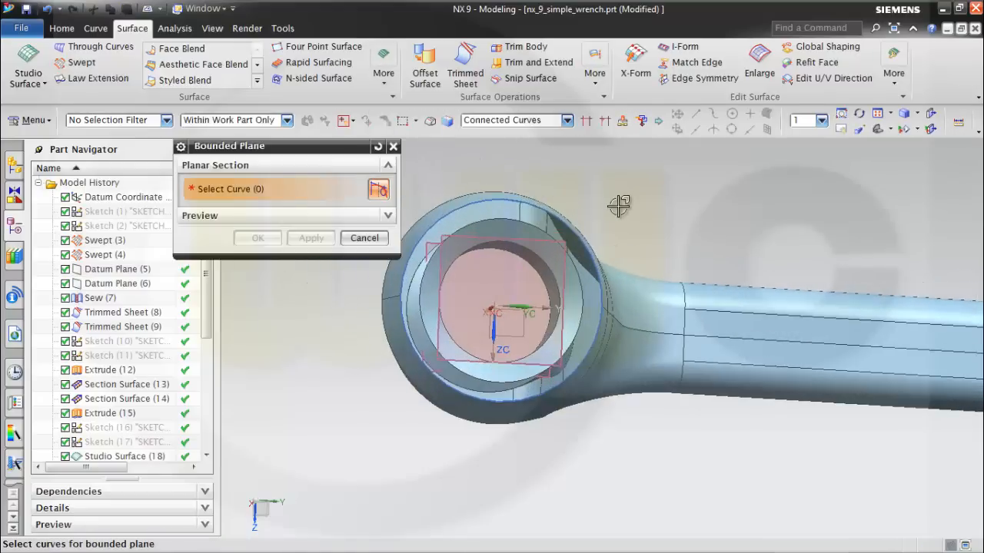
left_click(530, 209)
left_click(577, 242)
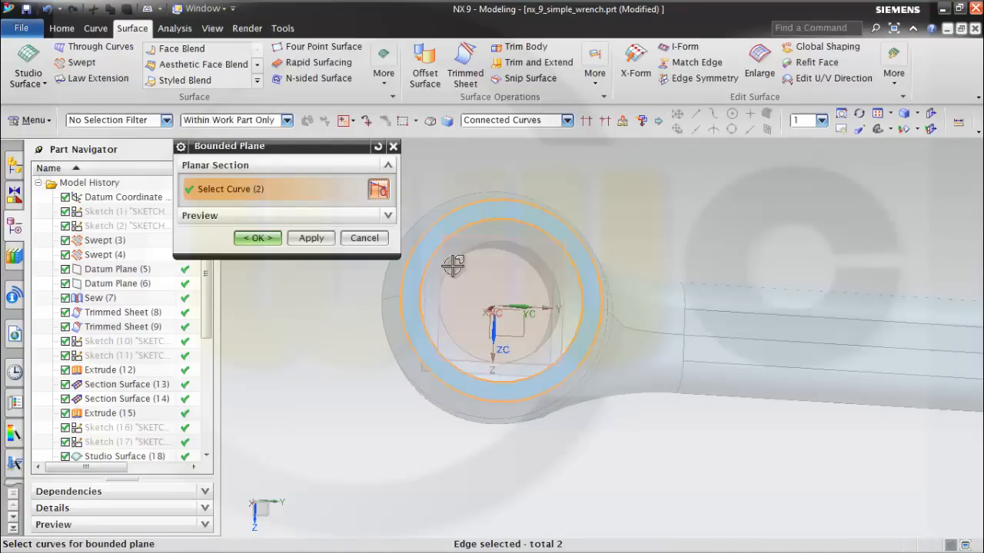
left_click(257, 239)
Sew the wrench body as target with the inner bore sheet, the ring-shaped bounded plane and the handle-end bounded plane.
scroll(685, 238, "down", 2)
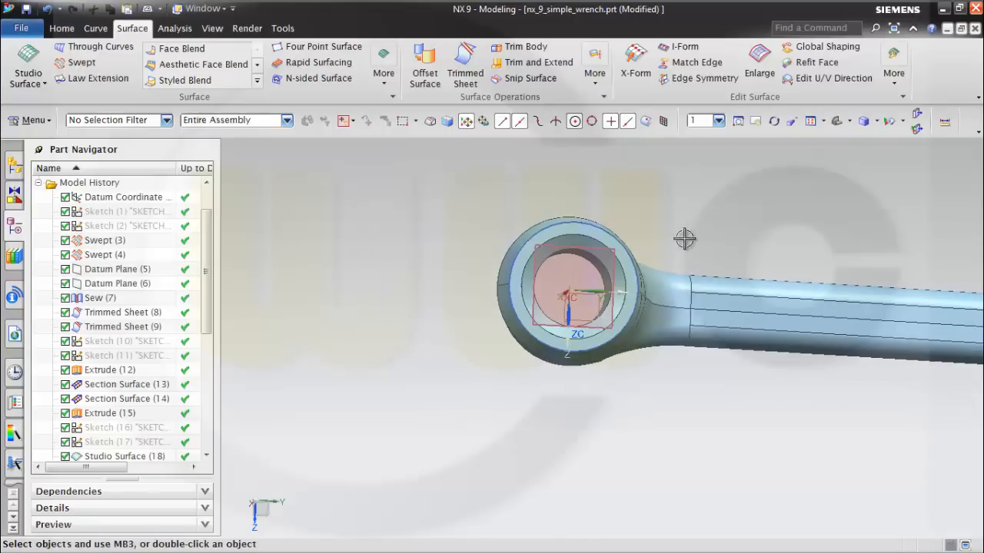
middle_click_drag(685, 237, 717, 284)
middle_click_drag(843, 254, 588, 206, "shift")
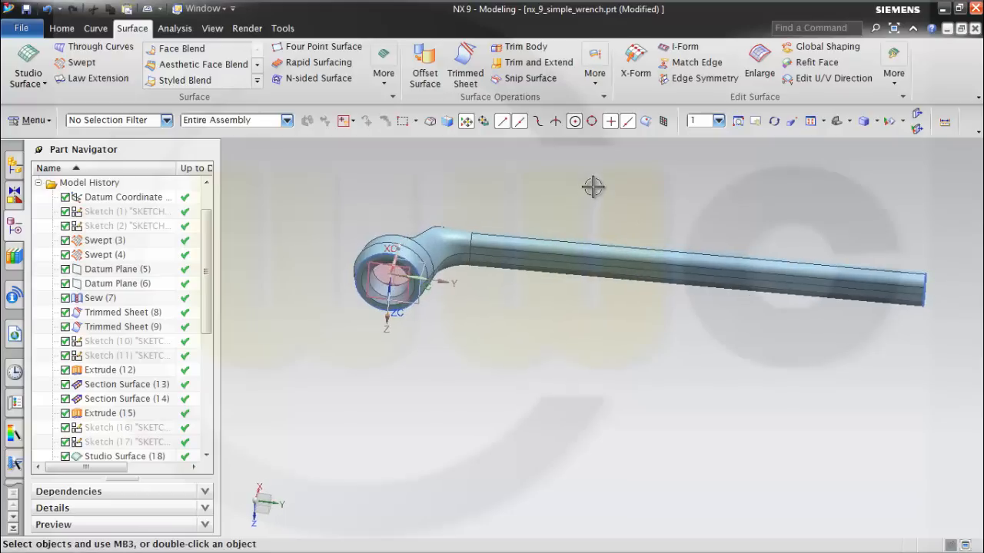
left_click(595, 77)
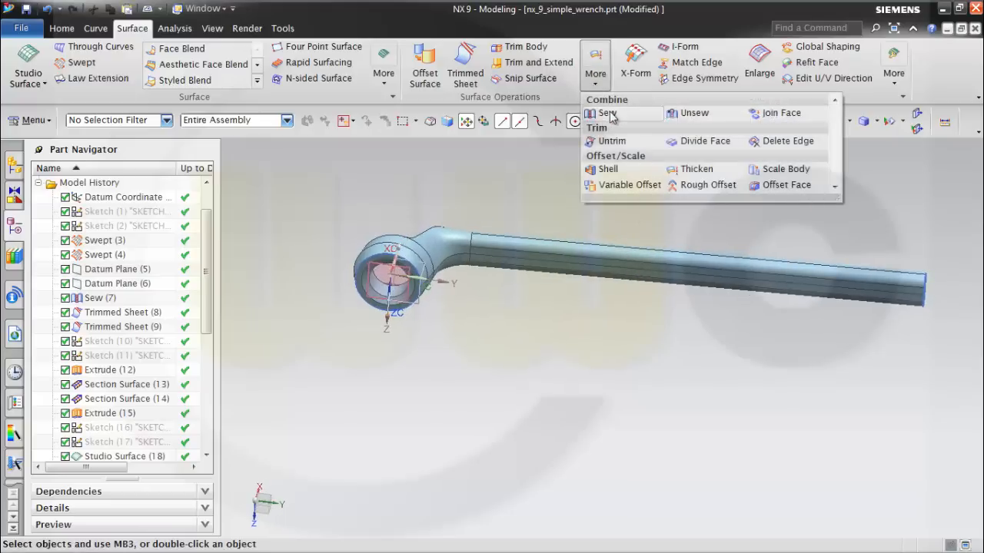
left_click(607, 113)
scroll(494, 281, "up", 3)
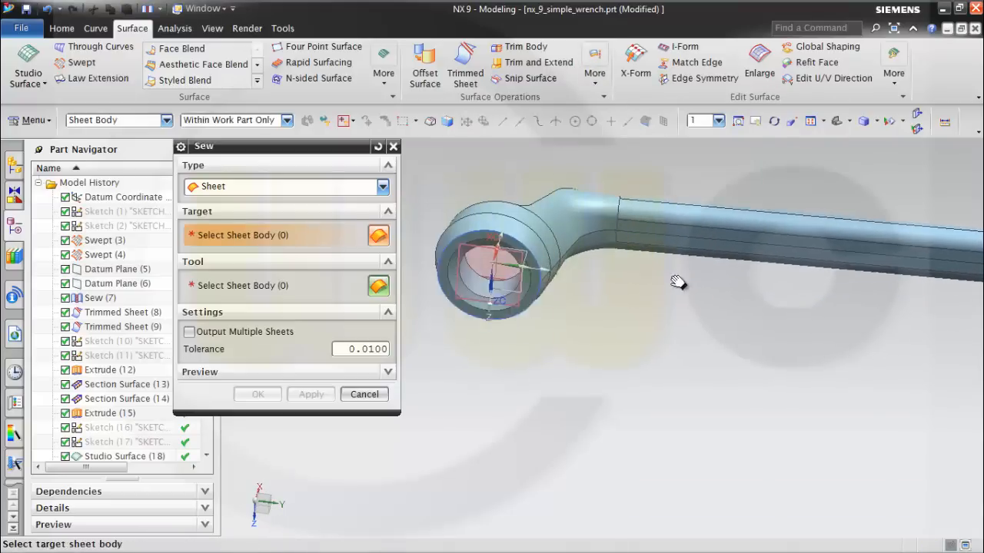
left_click(594, 204)
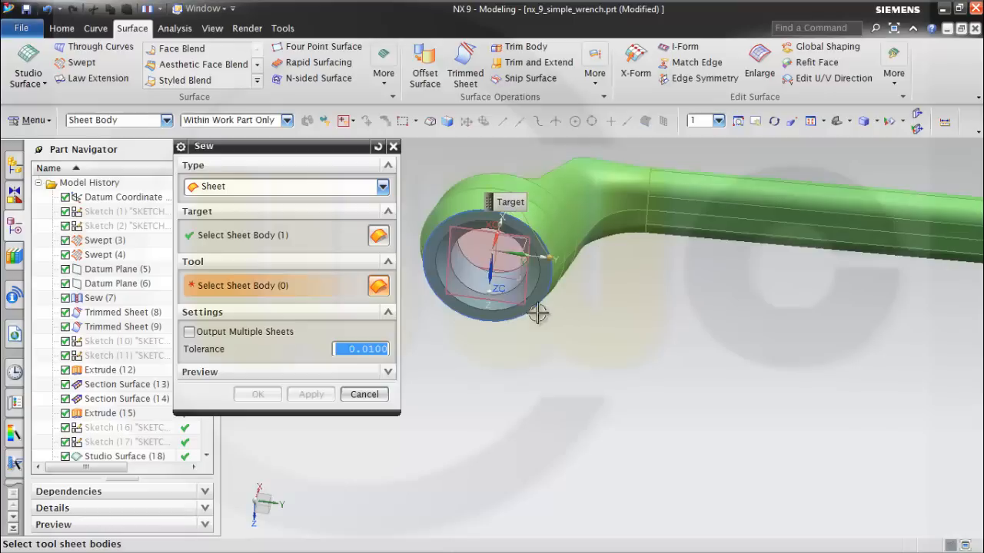
left_click(511, 298)
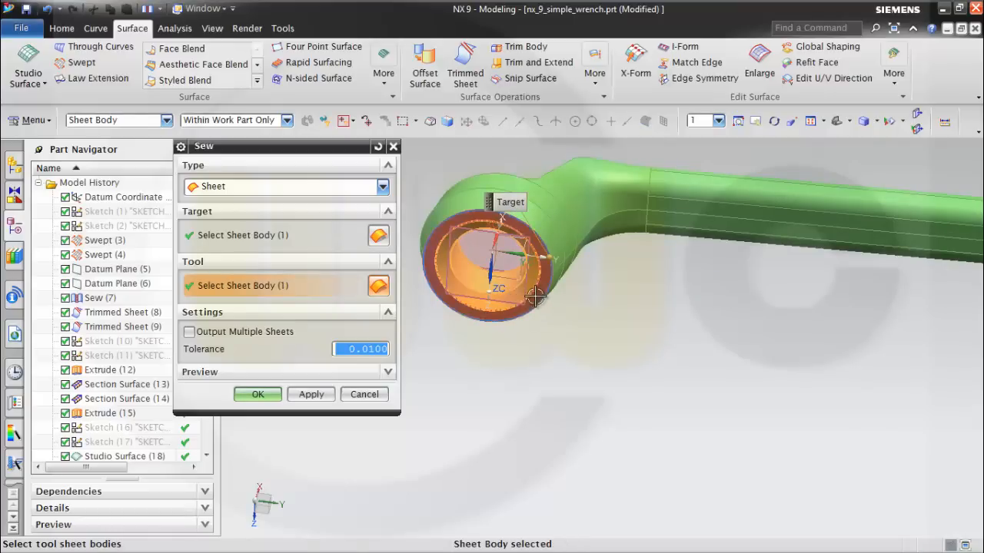
left_click(500, 327)
middle_click_drag(589, 264, 719, 315)
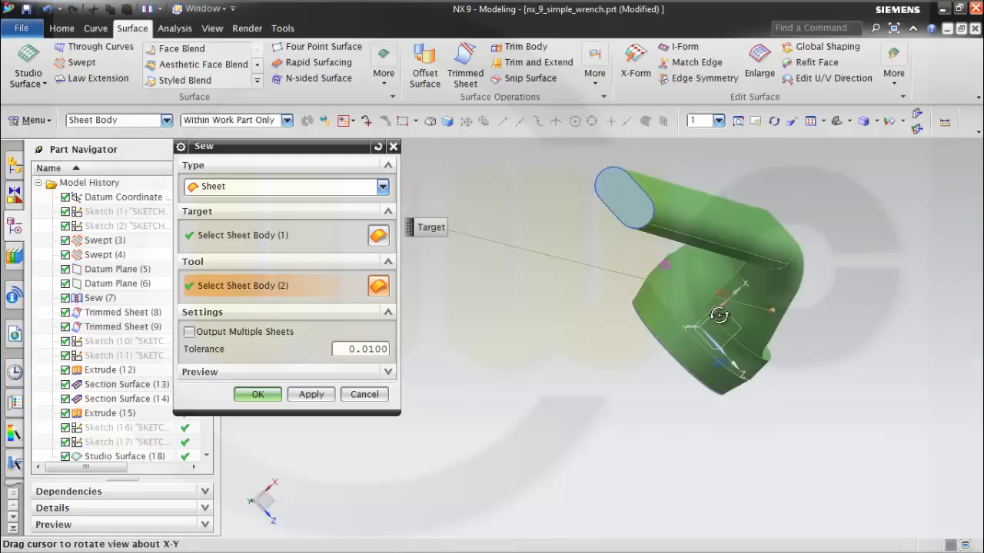
left_click(624, 198)
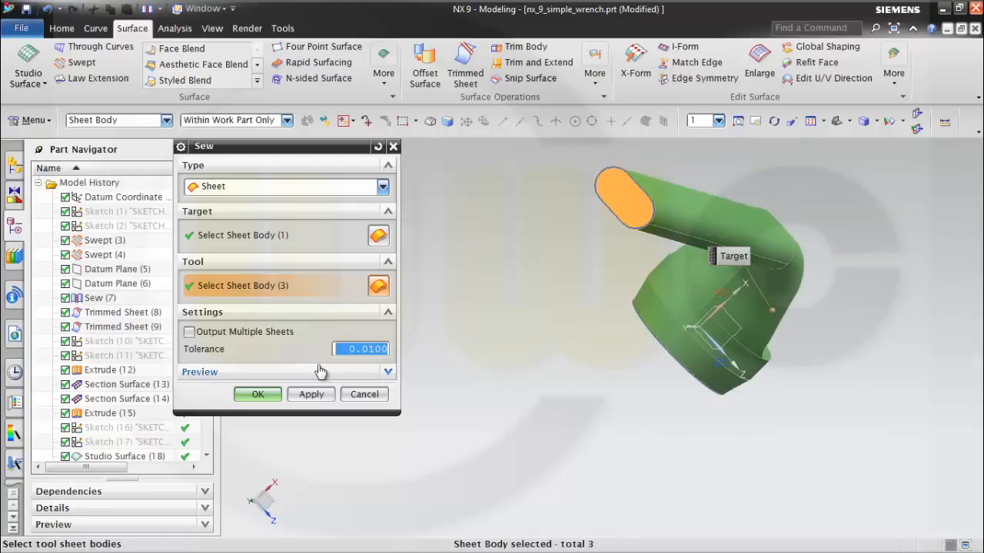
left_click(270, 399)
Extract a body from the final wrench sew feature, Sew (35).
middle_click_drag(443, 364, 518, 343)
scroll(586, 320, "down", 3)
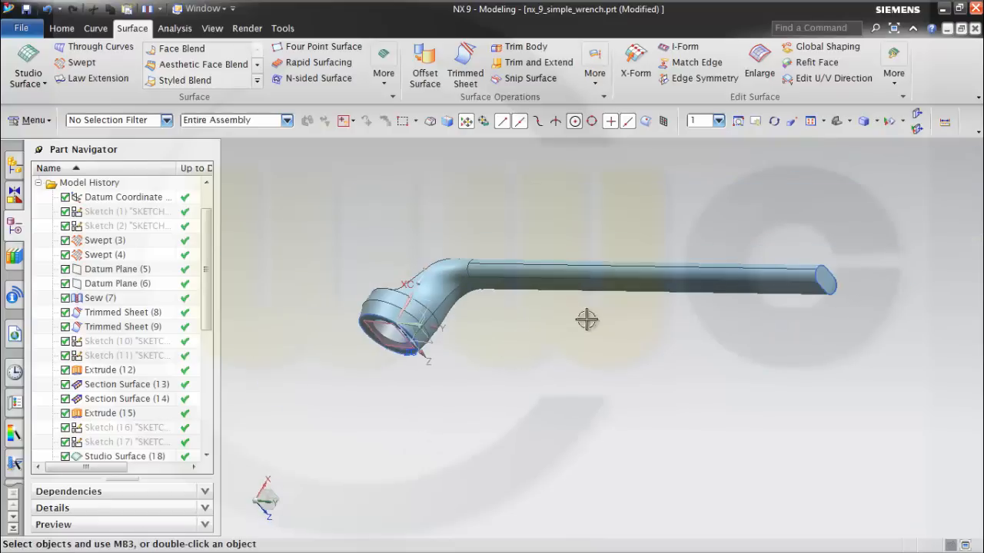
middle_click_drag(586, 320, 643, 279)
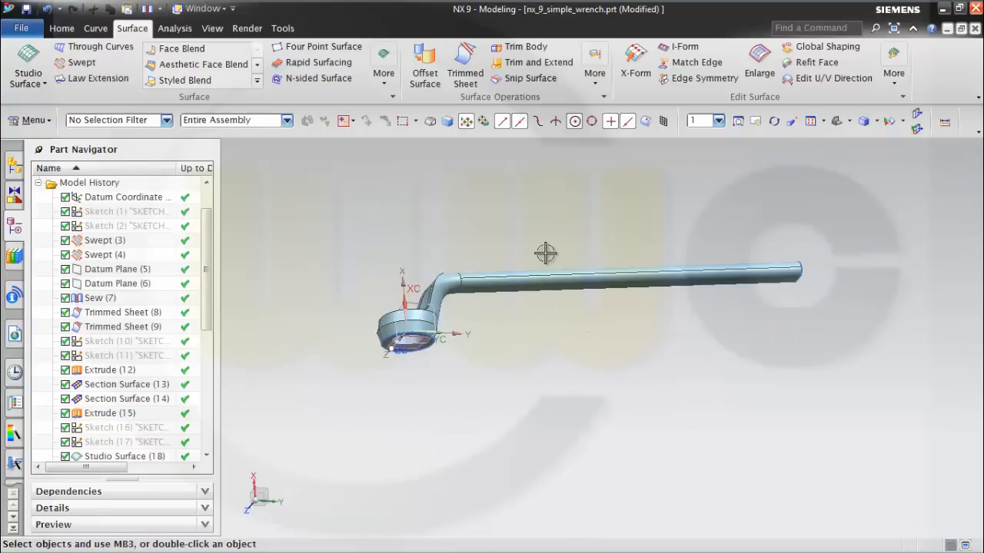
middle_click_drag(545, 253, 465, 293)
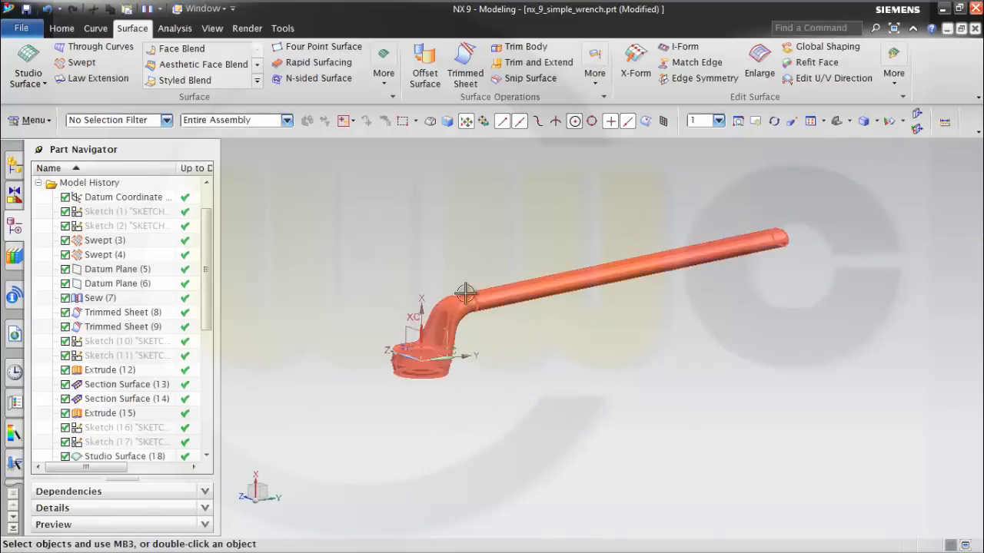
left_click_drag(206, 322, 218, 450)
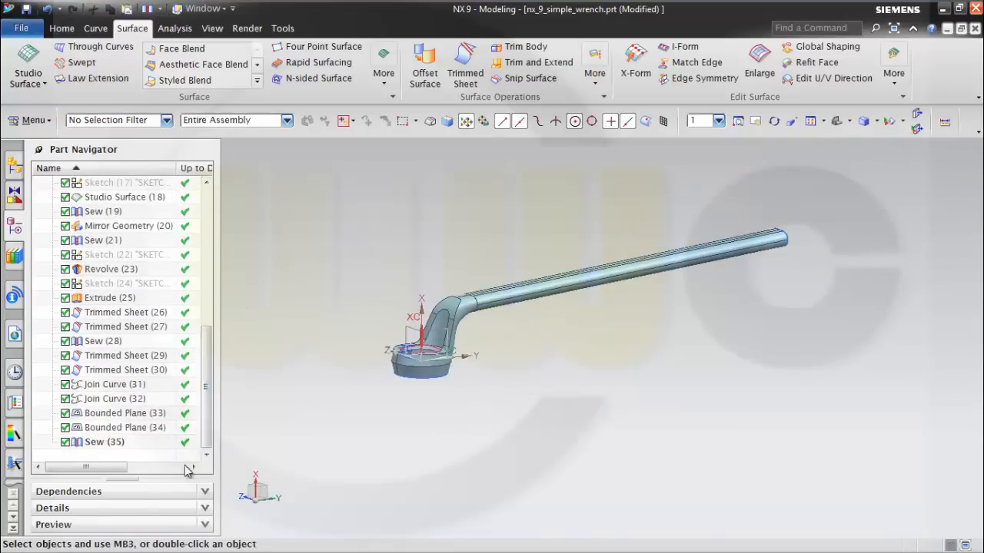
right_click(103, 444)
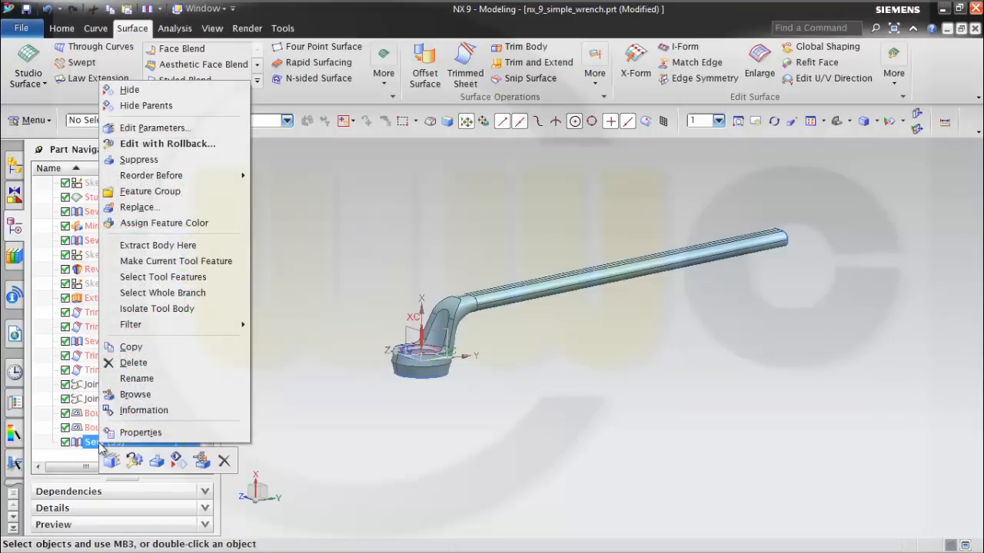
left_click(192, 246)
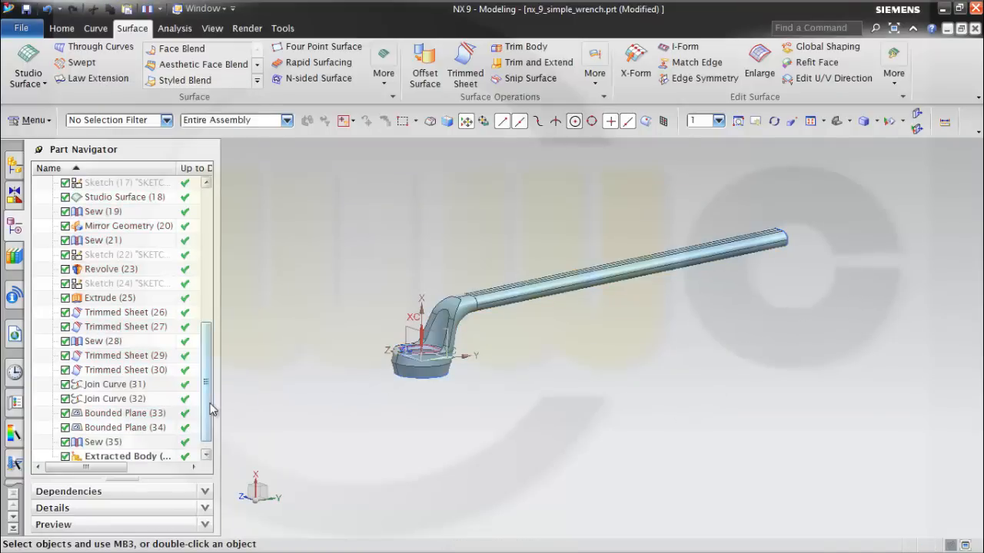
Hide the original sewn wrench body, Sew (35), leaving the extracted body displayed.
left_click_drag(212, 411, 207, 436)
right_click(95, 429)
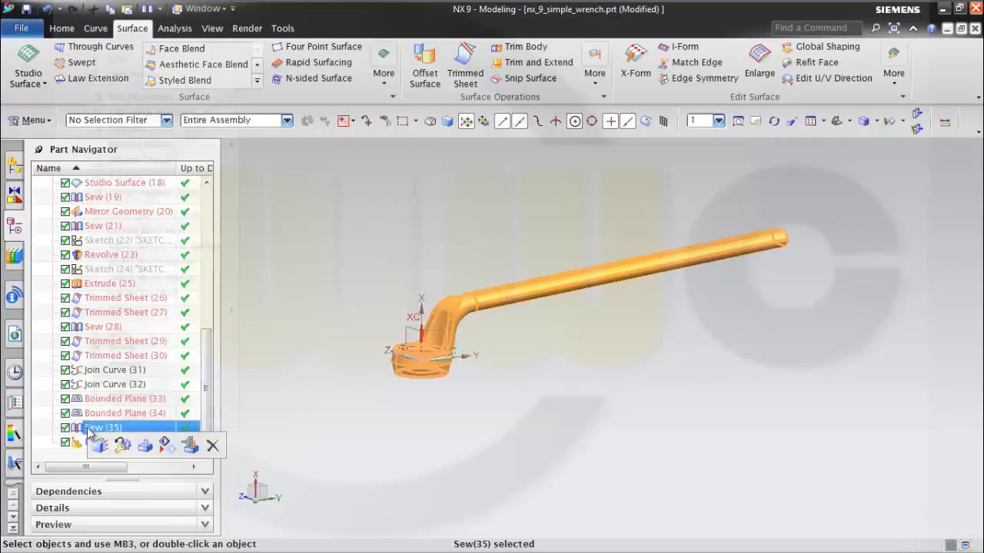
left_click(113, 62)
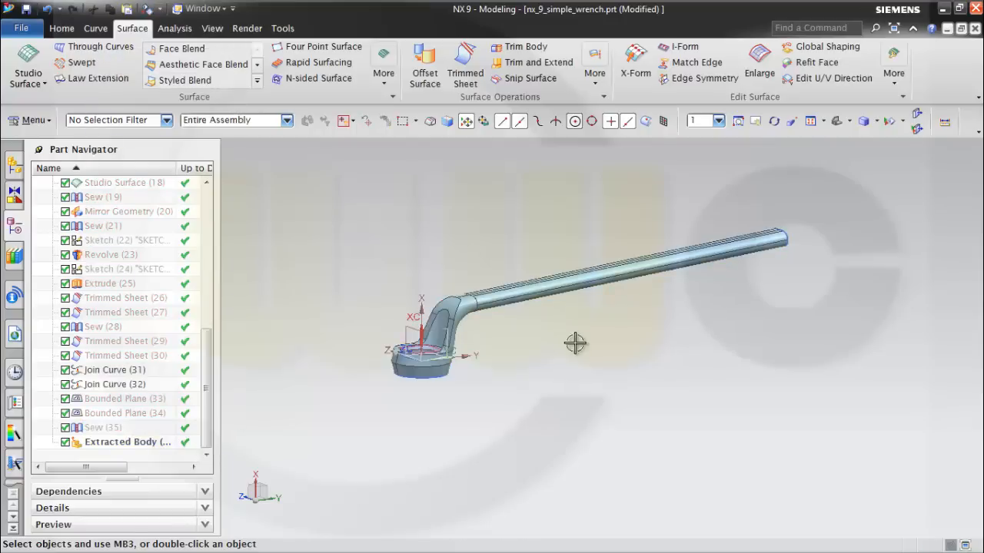
mouse_move(575, 341)
middle_mouse_down()
mouse_move(559, 345)
mouse_move(567, 327)
middle_mouse_up()
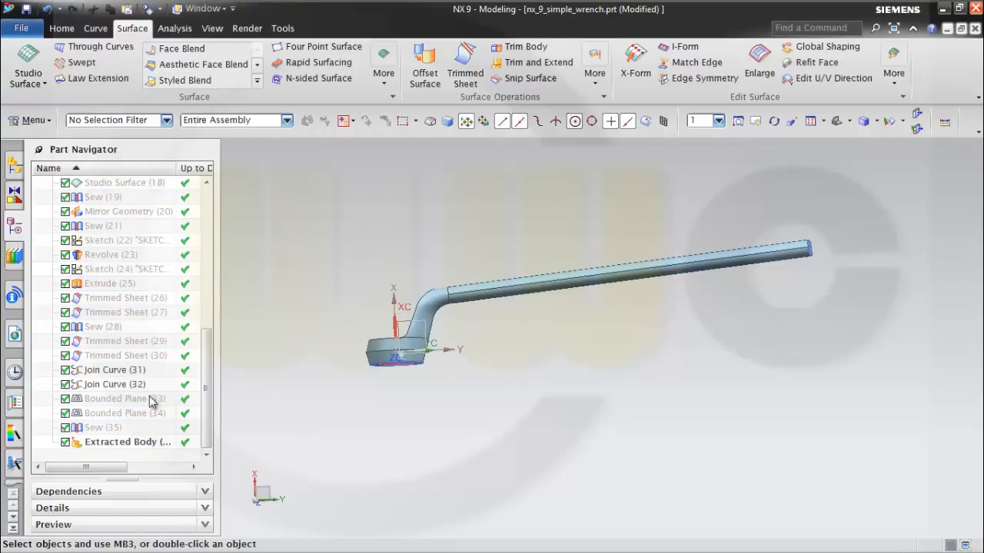
Hide the curve features Join Curve (31) and Join Curve (32), and save the part file.
right_click(117, 373)
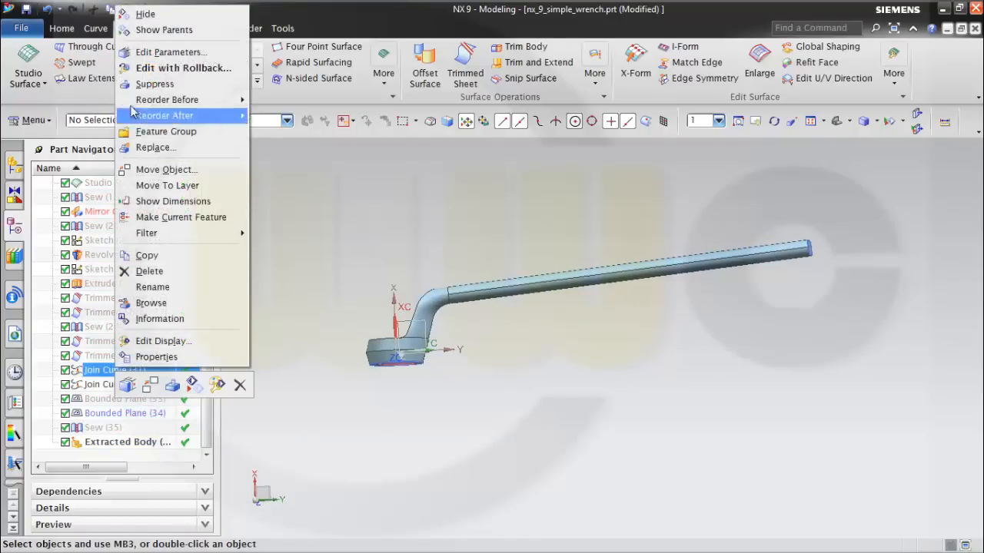
left_click(149, 13)
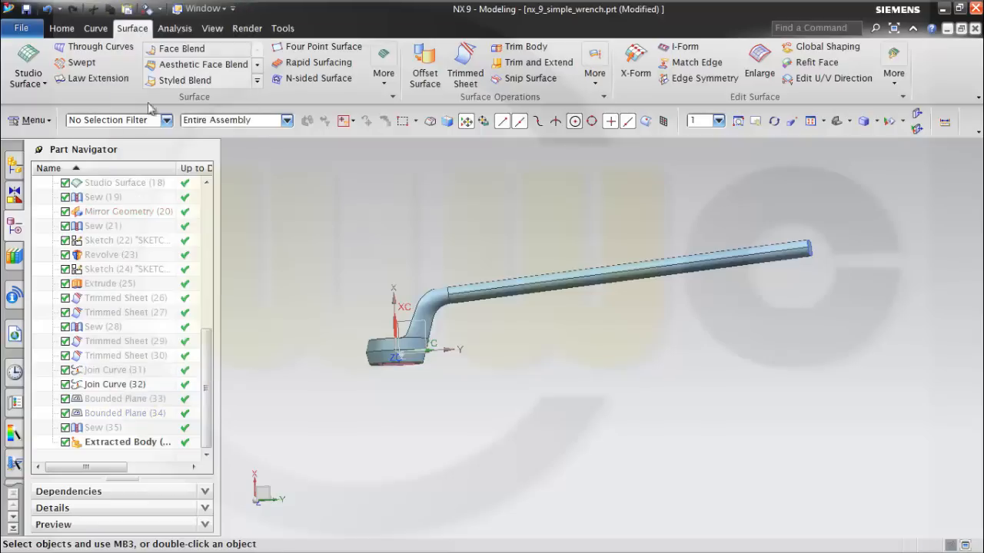
right_click(106, 391)
left_click(148, 34)
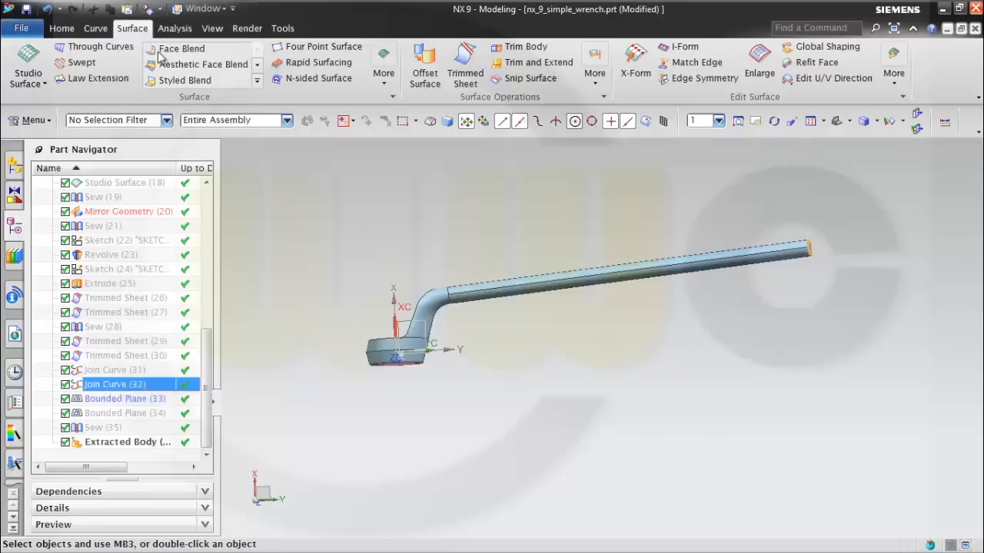
middle_click_drag(500, 378, 610, 215)
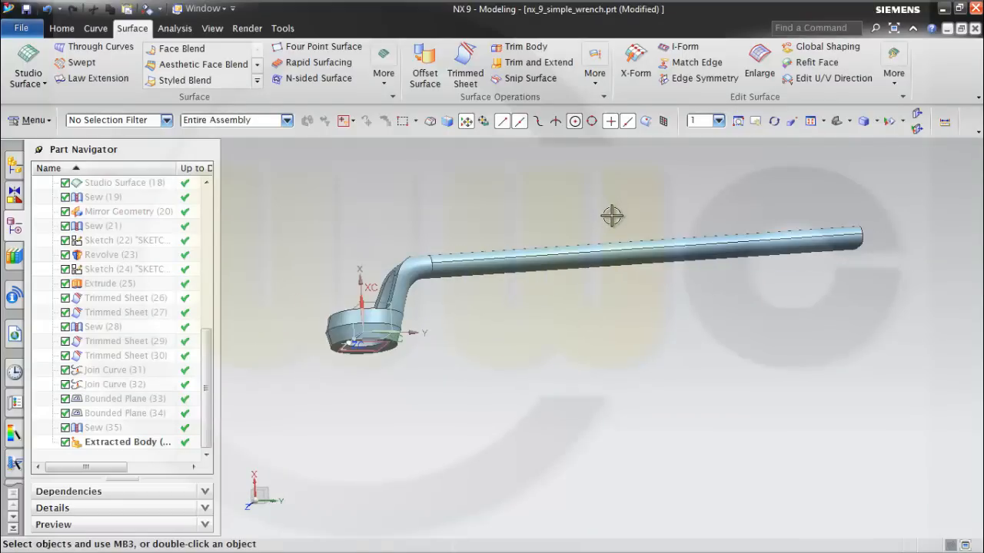
key("ctrl+s")
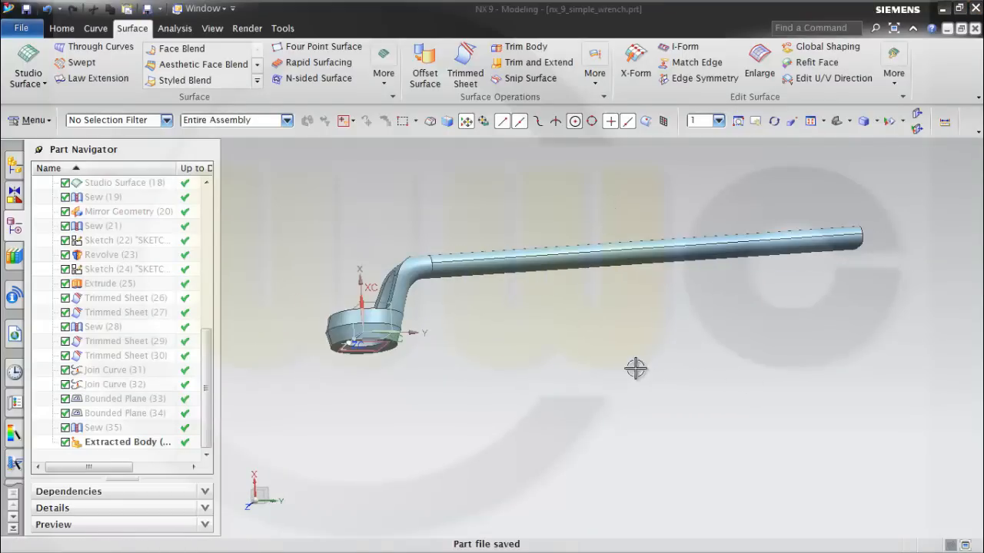
Show Sketch (11), the hidden guide sketch running along the wrench handle.
mouse_move(600, 348)
middle_mouse_down()
mouse_move(601, 374)
mouse_move(614, 357)
middle_mouse_up()
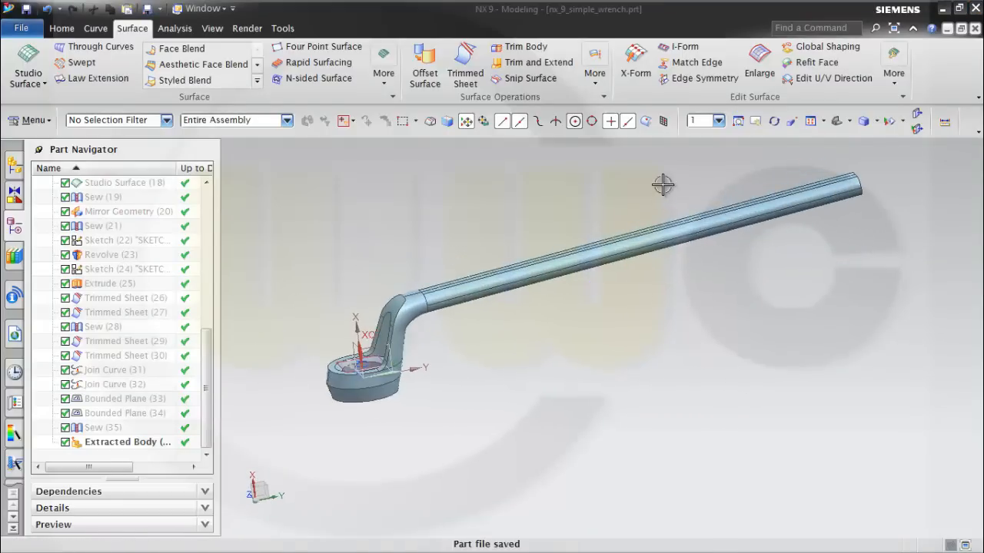
mouse_move(692, 292)
middle_mouse_down()
mouse_move(694, 330)
mouse_move(687, 297)
middle_mouse_up()
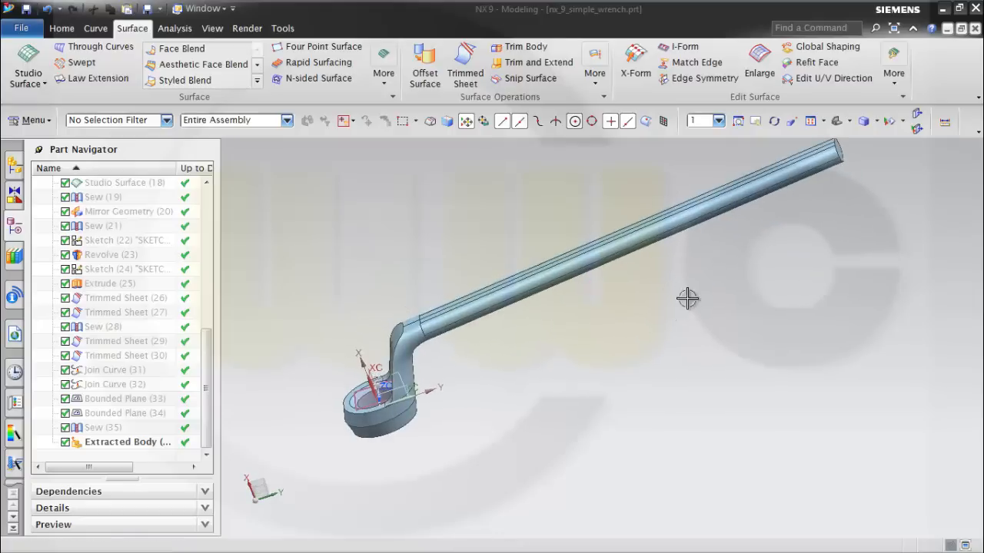
middle_click_drag(633, 212, 637, 279, "shift")
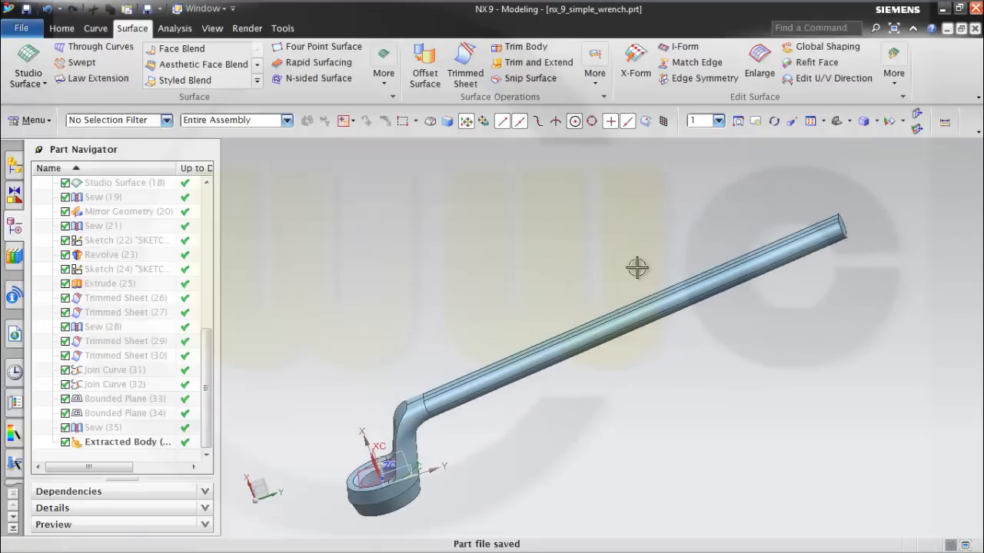
scroll(574, 279, "down", 1)
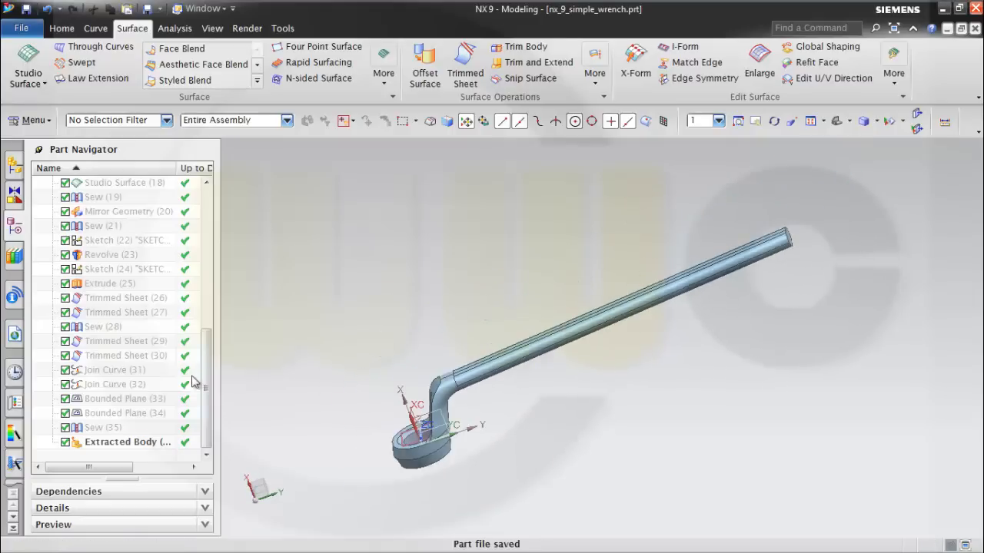
left_click_drag(206, 369, 213, 253)
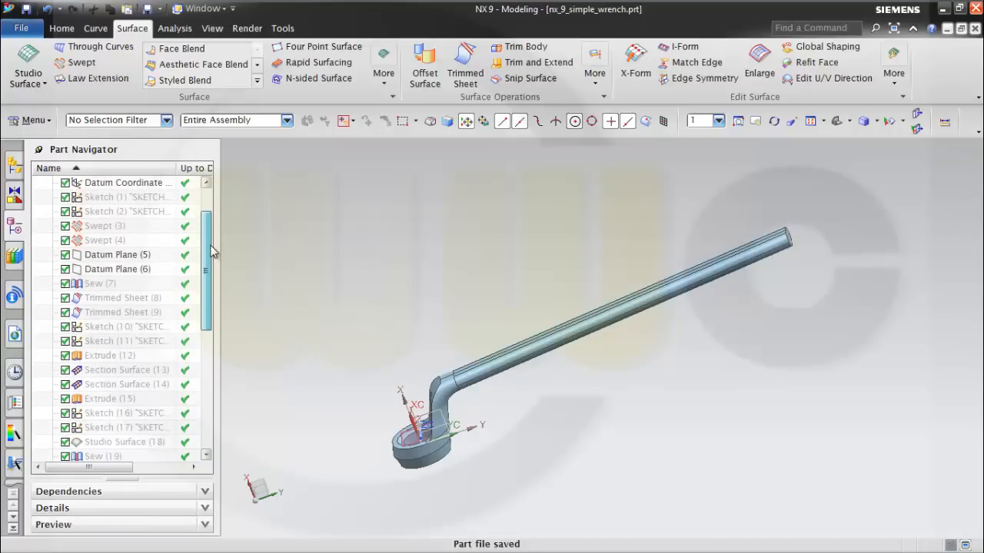
left_click(143, 343)
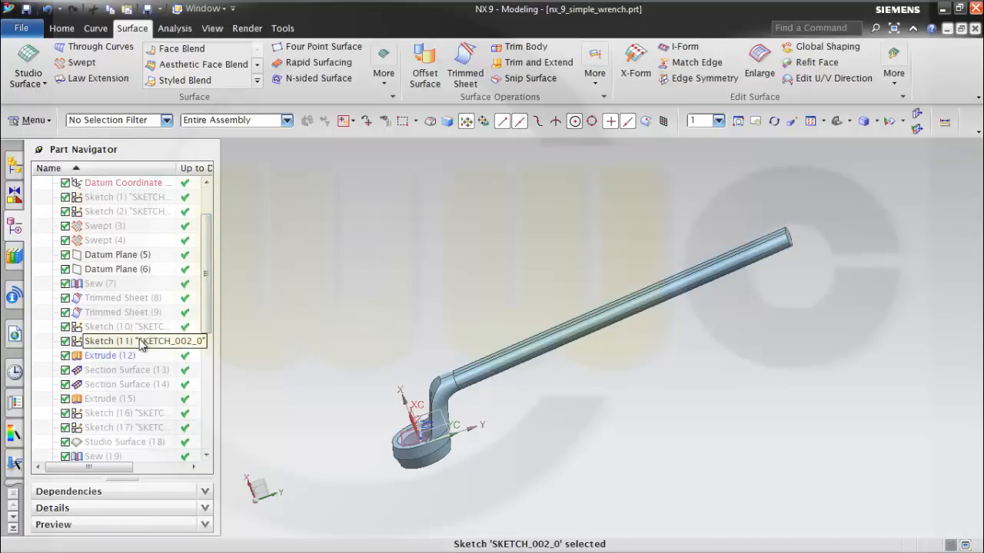
right_click(141, 345)
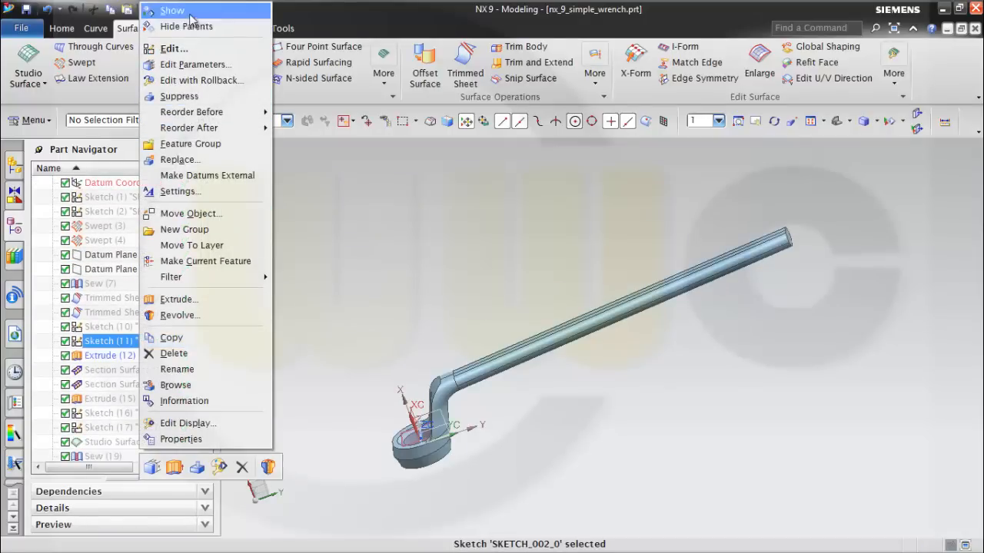
left_click(192, 11)
middle_click_drag(736, 343, 702, 331)
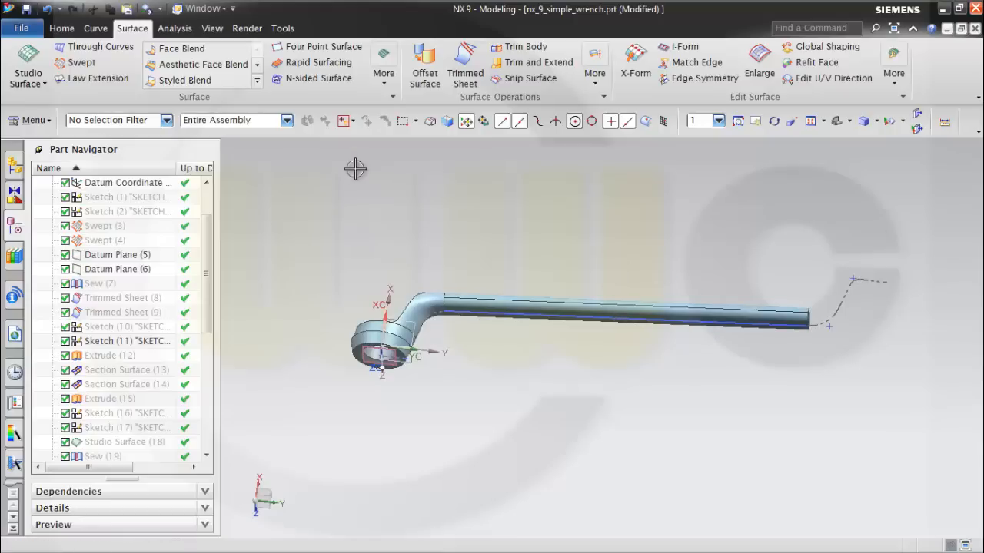
Create an Inferred datum plane on the handle's straight sketch line, located at 50% arc length.
left_click(63, 28)
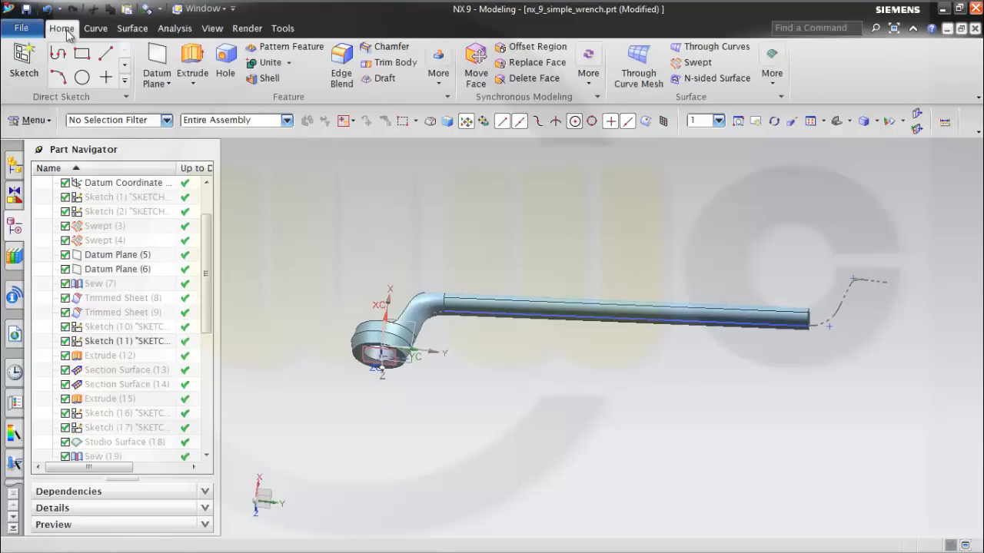
left_click(169, 83)
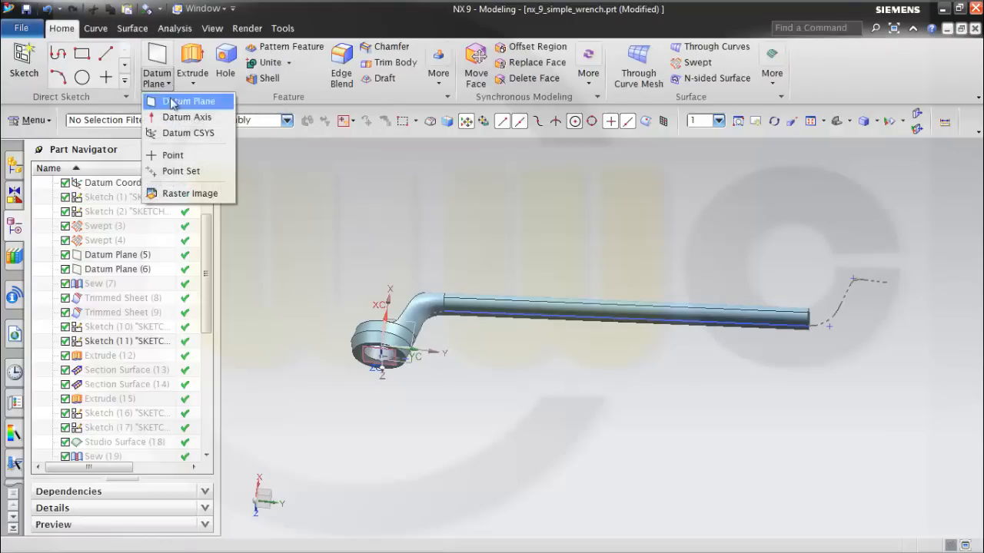
left_click(171, 103)
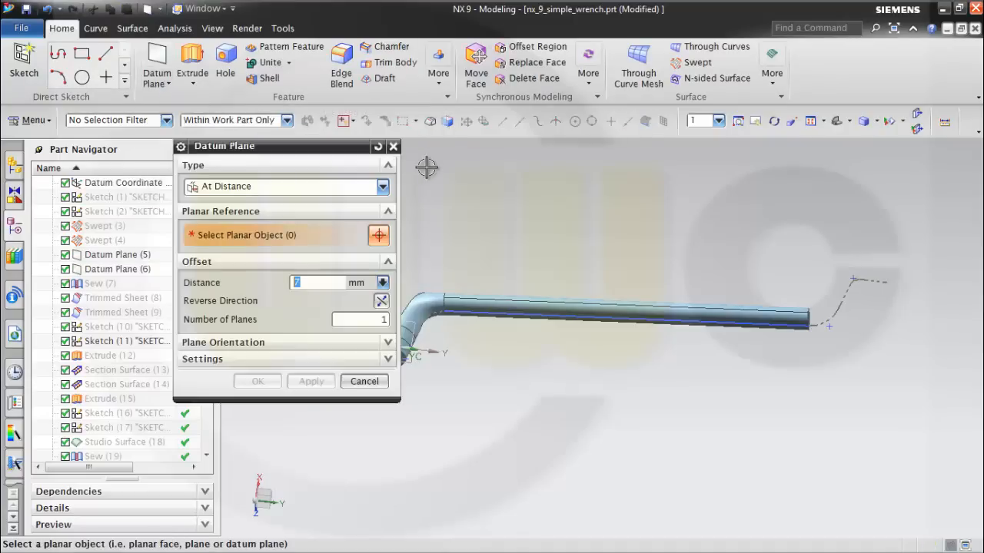
left_click(383, 187)
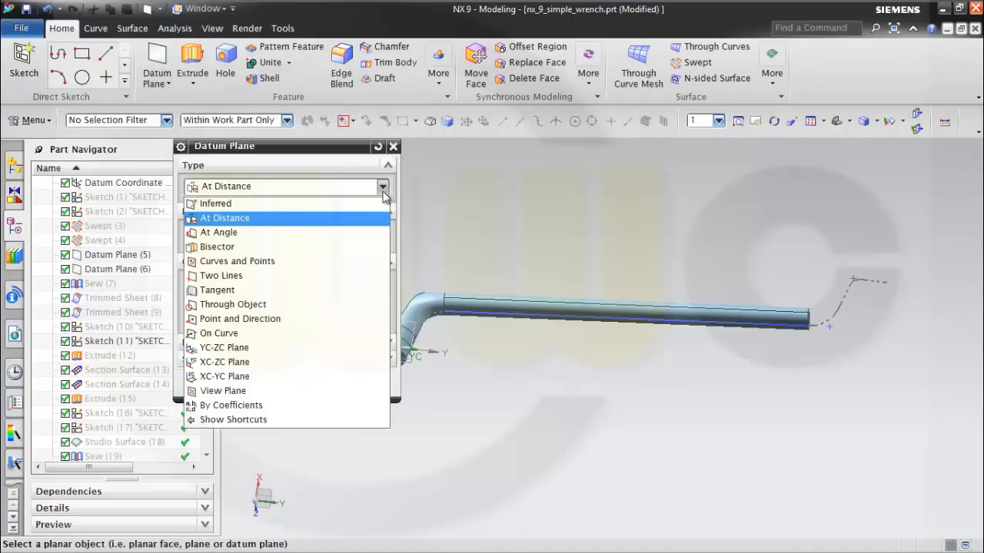
left_click(344, 203)
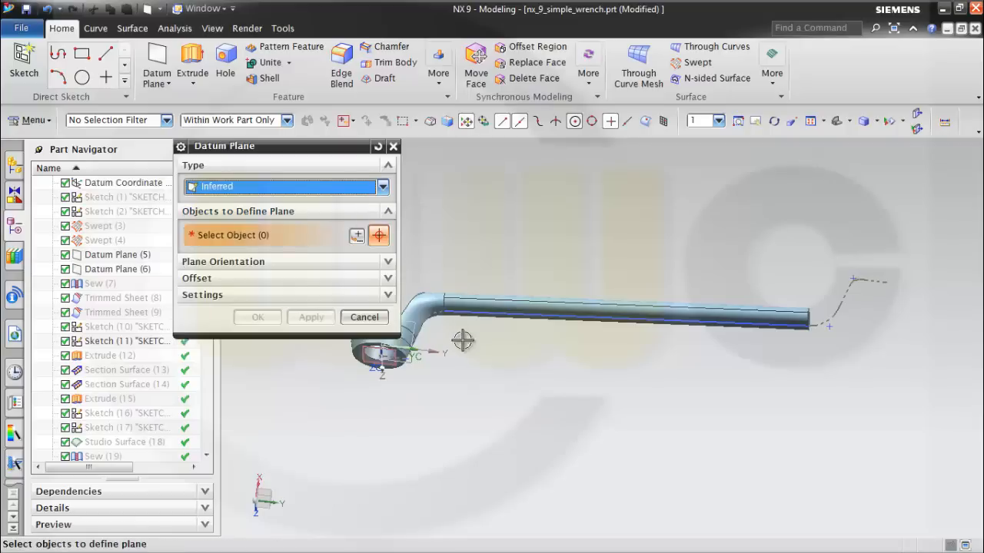
left_click(495, 315)
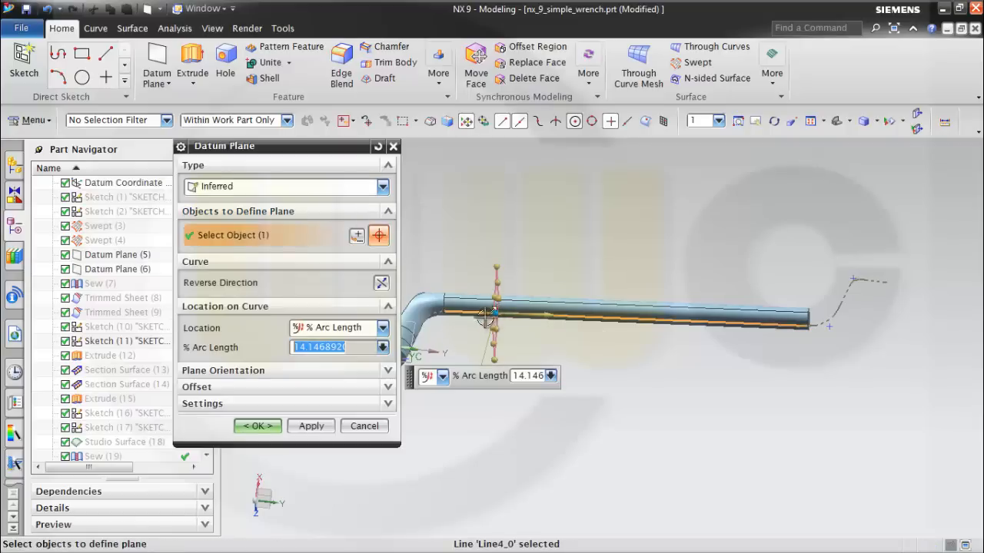
left_click(382, 329)
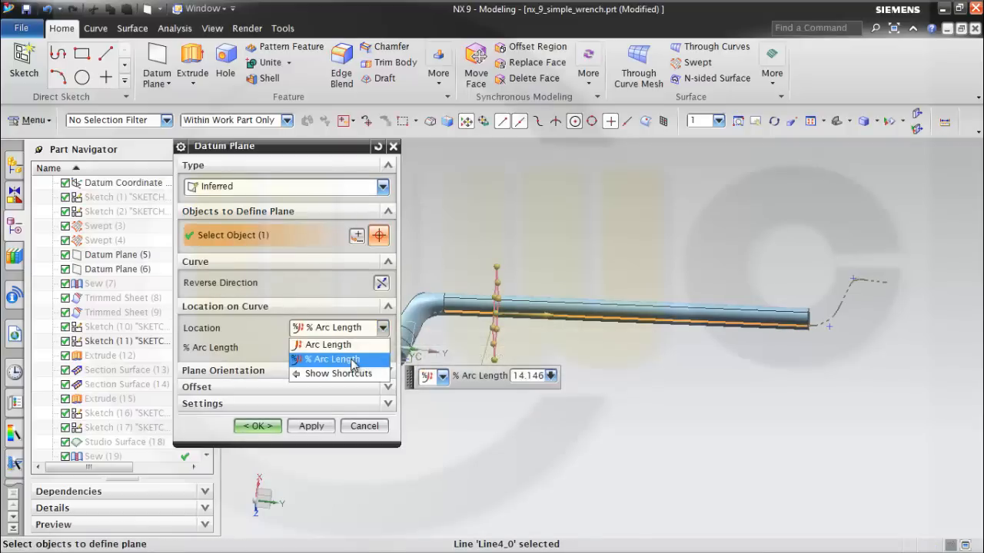
left_click(354, 360)
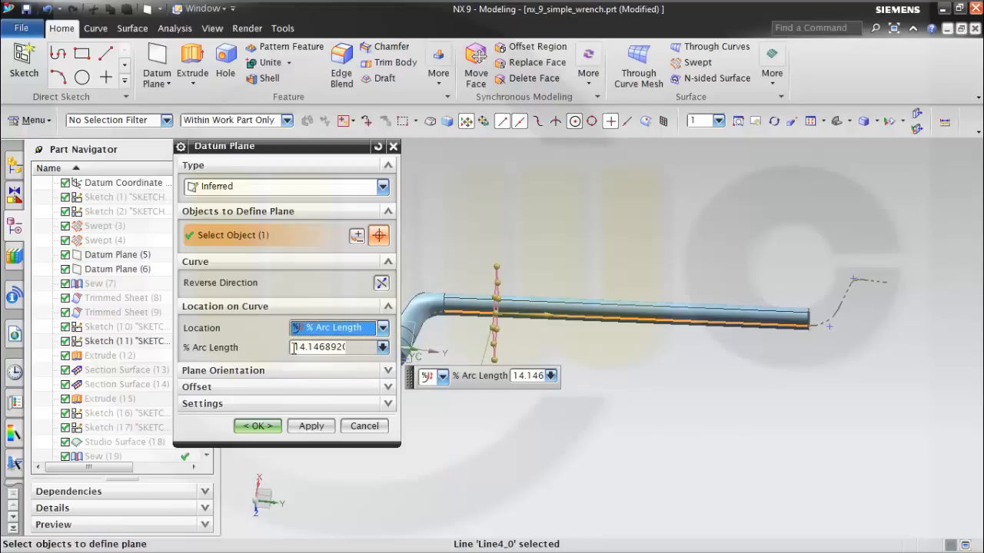
left_click_drag(293, 349, 381, 351)
type("50")
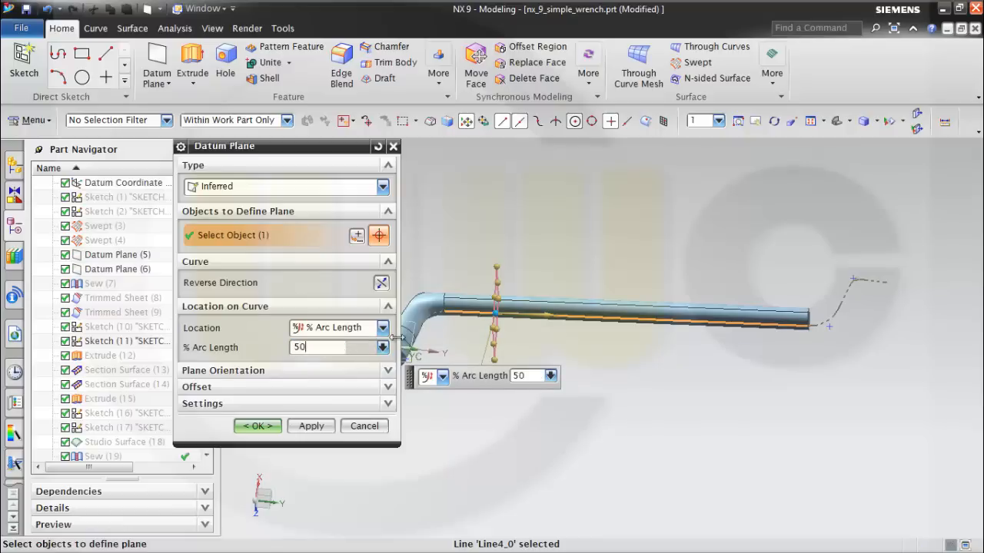
key("Return")
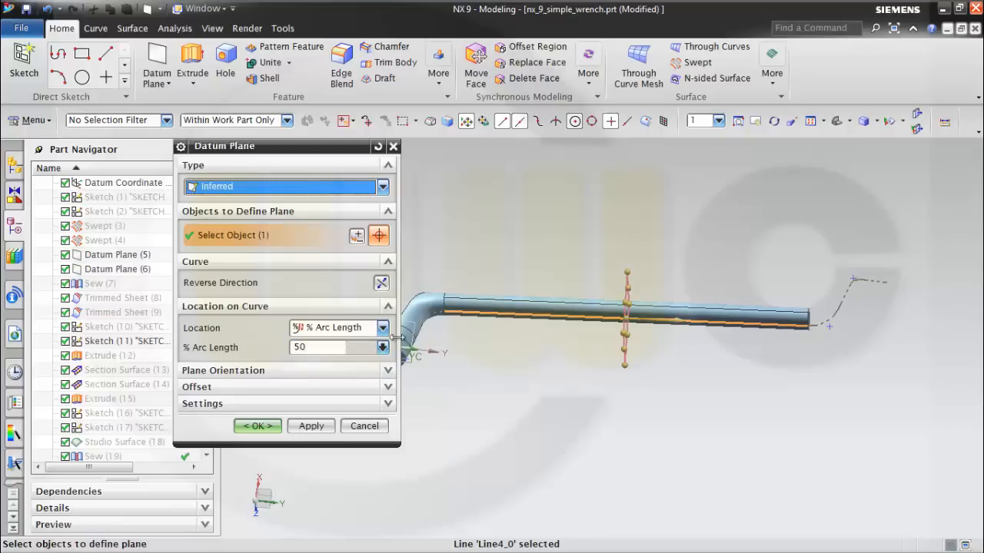
left_click(256, 427)
Hide Extracted Body (36), leaving the guide sketch and datum planes displayed.
middle_click_drag(592, 286, 641, 344)
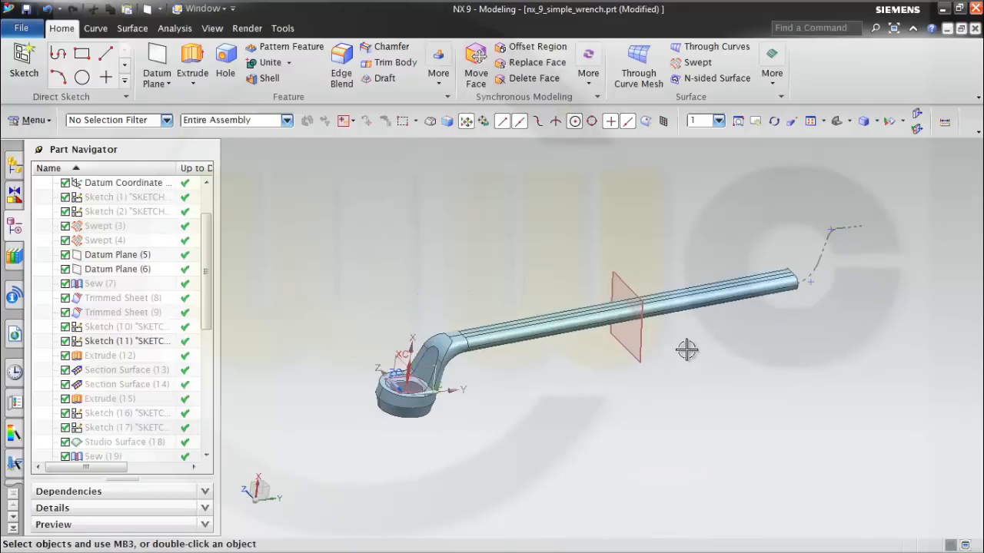
middle_click_drag(589, 268, 576, 238)
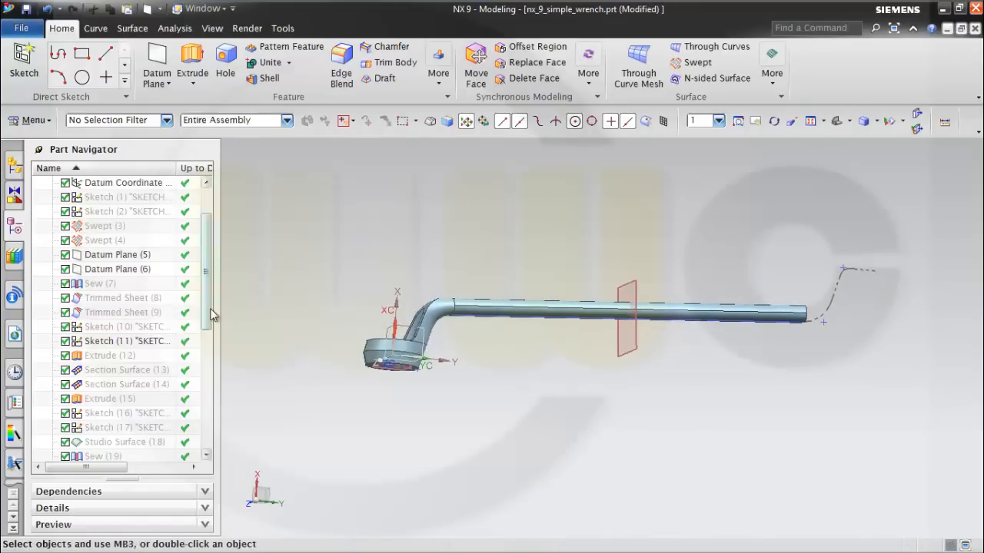
left_click_drag(212, 315, 221, 444)
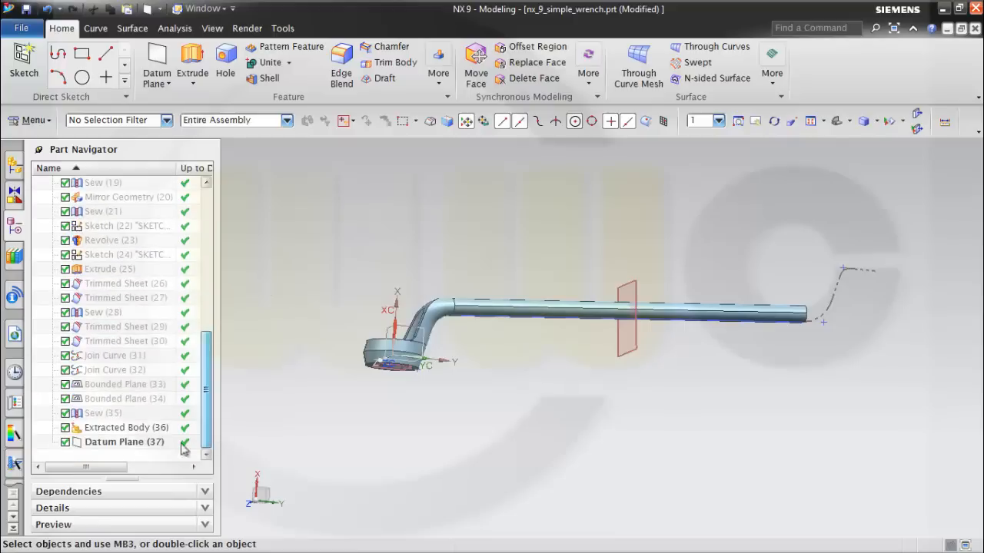
right_click(106, 433)
left_click(138, 88)
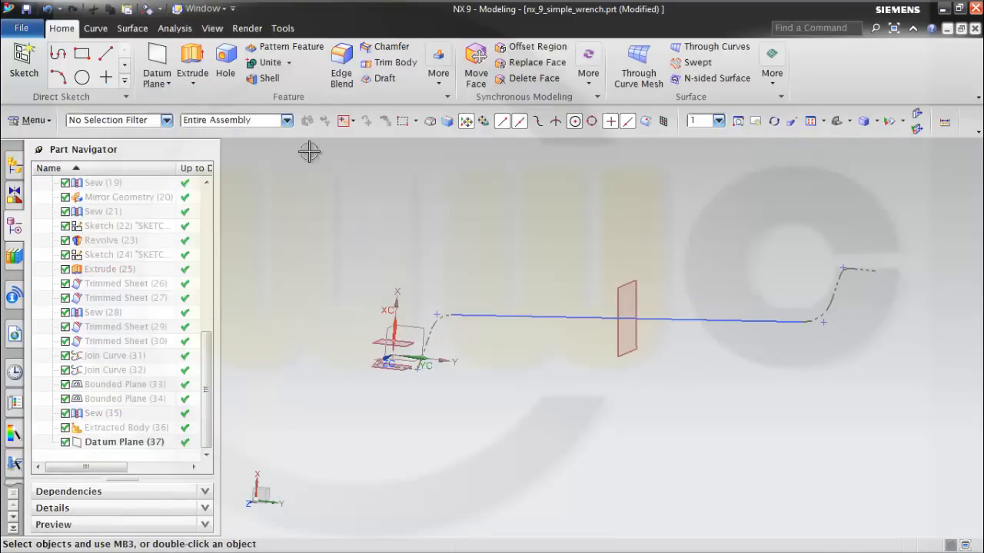
Start a new sketch on the datum plane at the middle of the handle line.
mouse_move(471, 228)
middle_mouse_down()
mouse_move(488, 243)
mouse_move(476, 215)
middle_mouse_up()
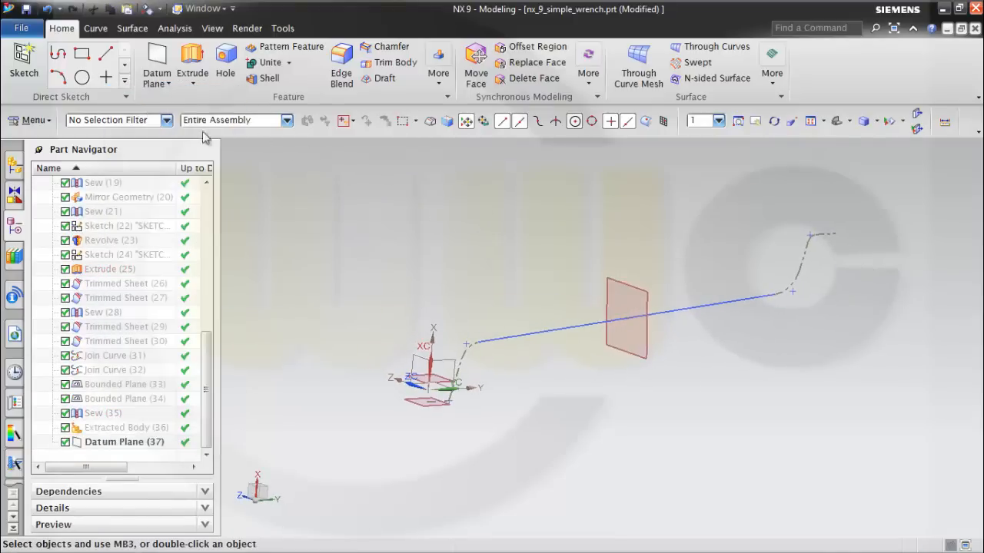
left_click(24, 62)
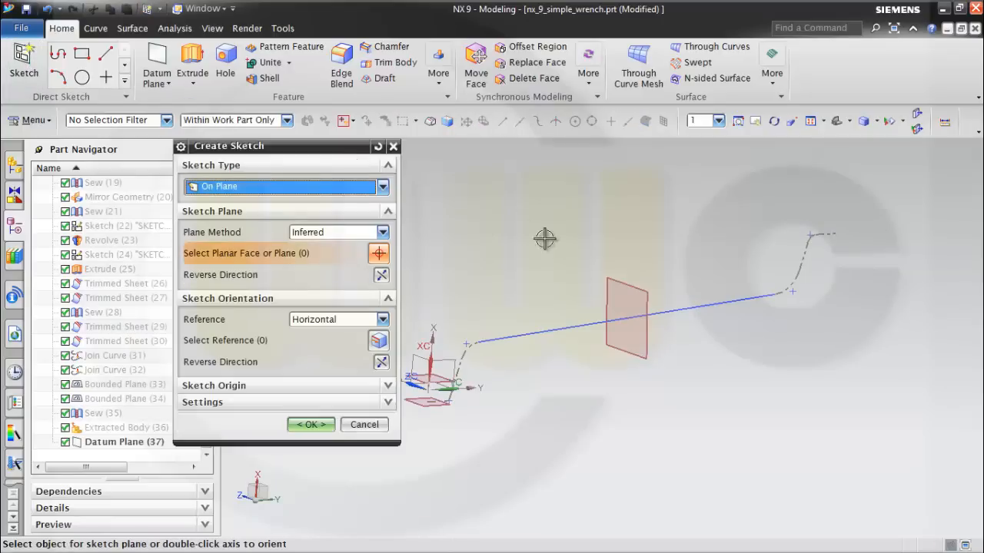
left_click(634, 288)
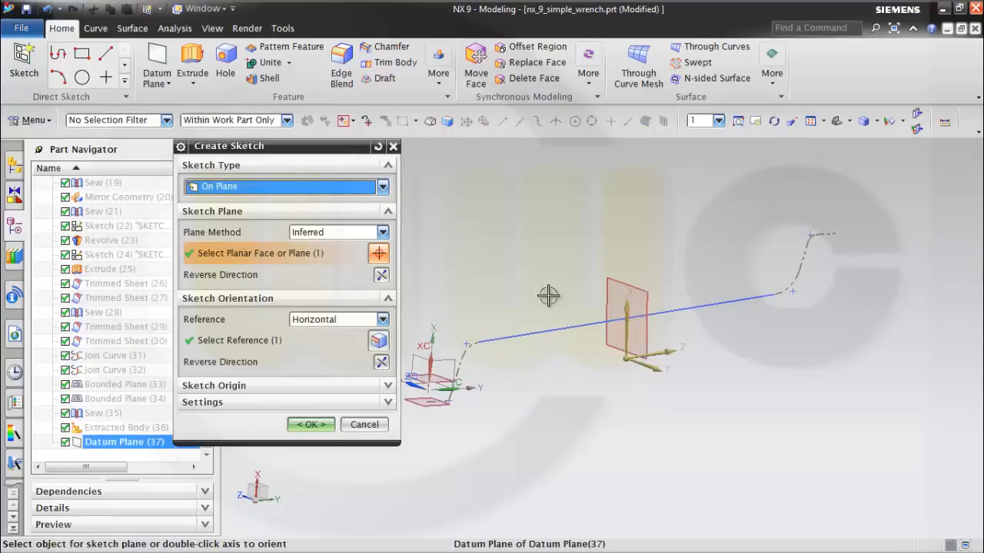
left_click(311, 424)
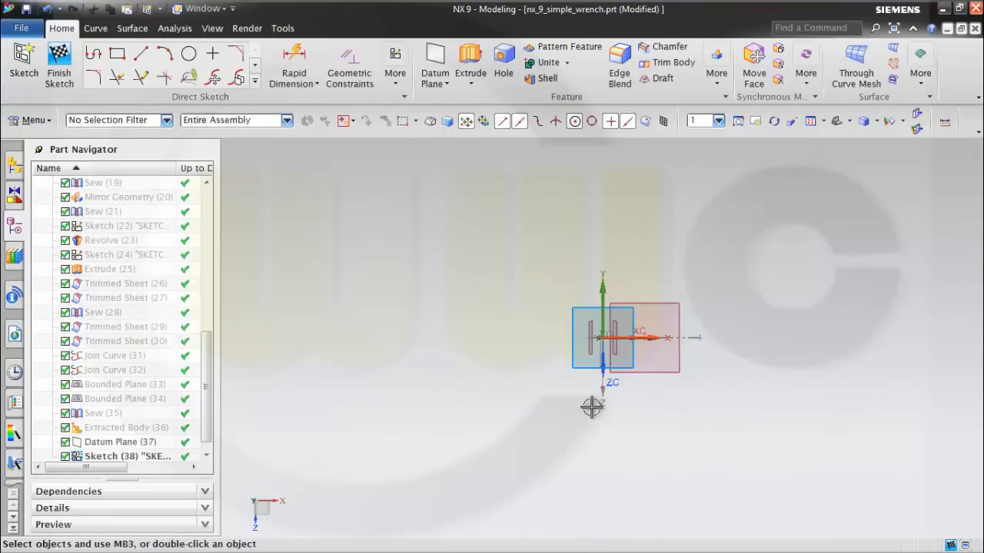
Create an intersection point in the sketch where the straight handle line crosses the sketch plane.
mouse_move(648, 269)
middle_mouse_down()
mouse_move(649, 278)
mouse_move(697, 271)
middle_mouse_up()
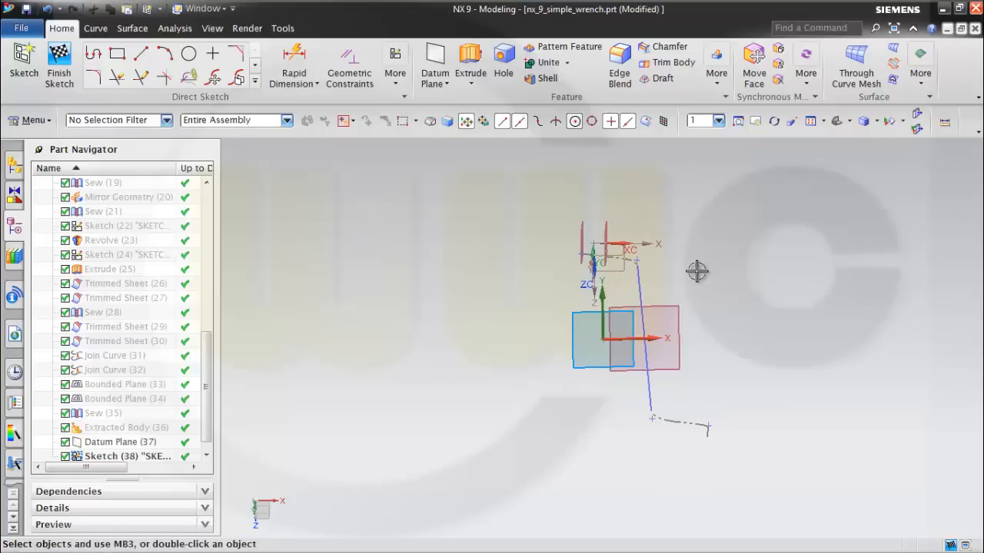
left_click(256, 83)
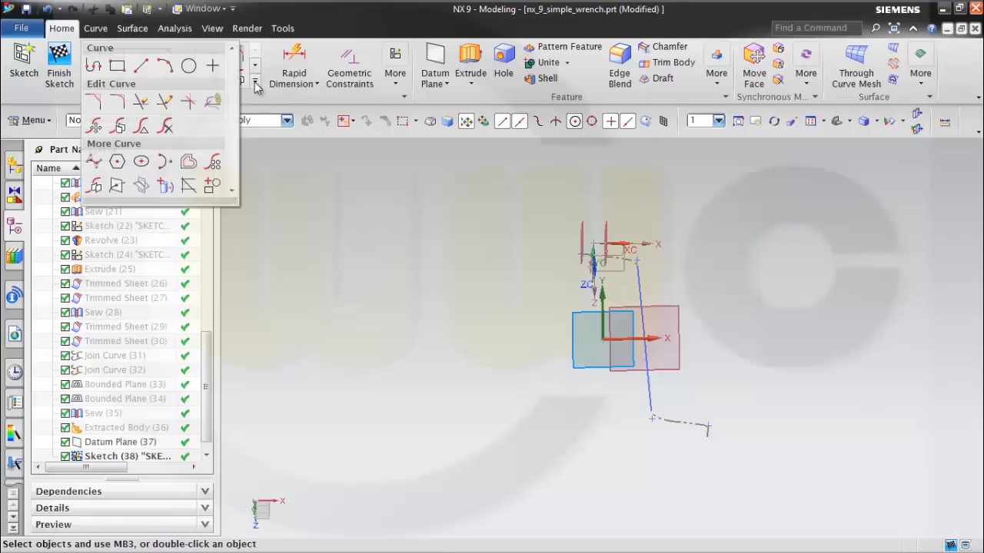
left_click(117, 187)
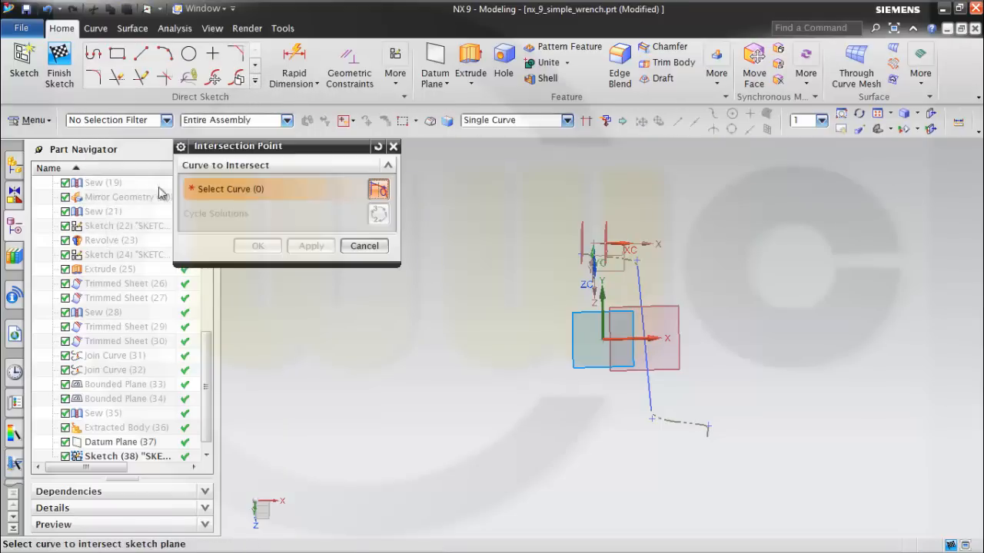
left_click(637, 270)
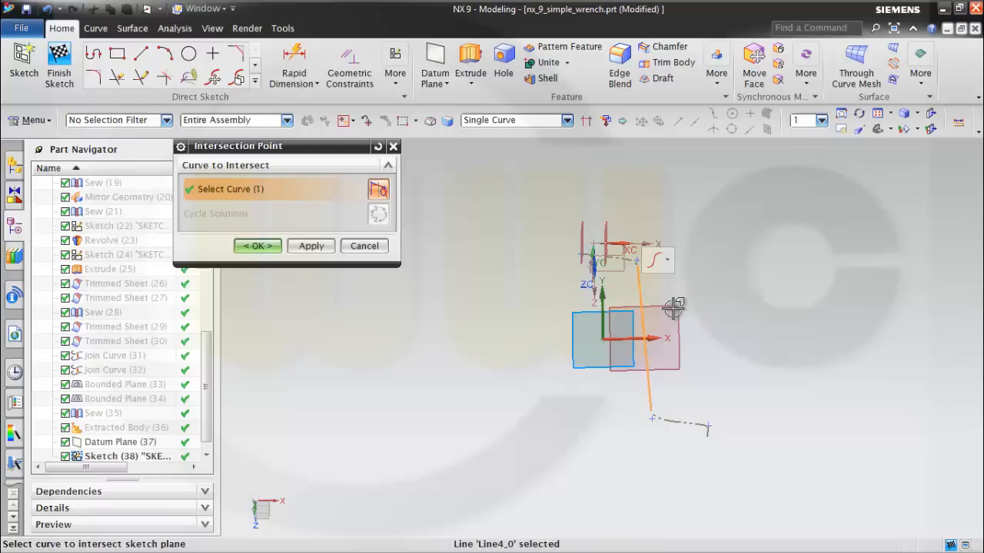
left_click(259, 246)
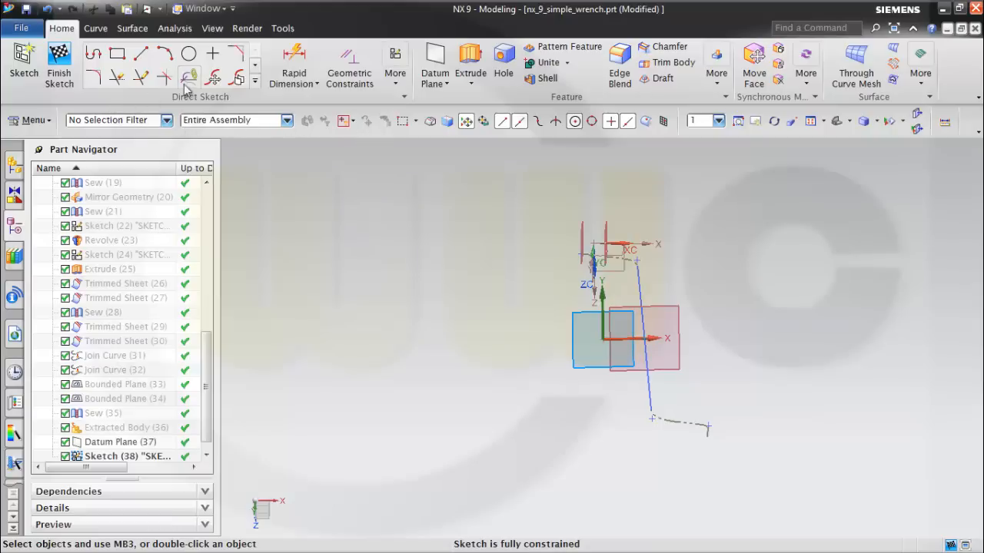
Place a sketch point freehand beside the handle line, on the positive X side of the intersection point.
left_click(212, 54)
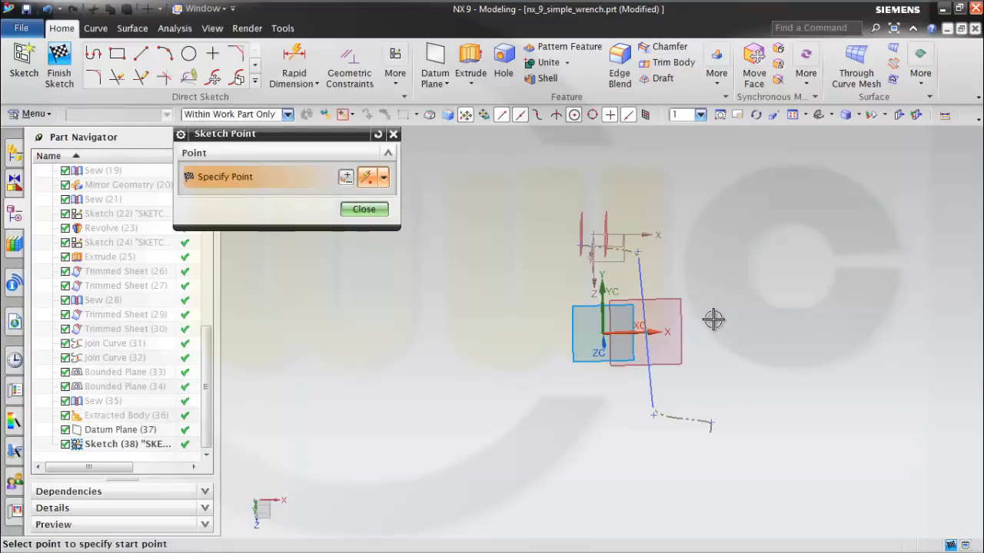
left_click(706, 320)
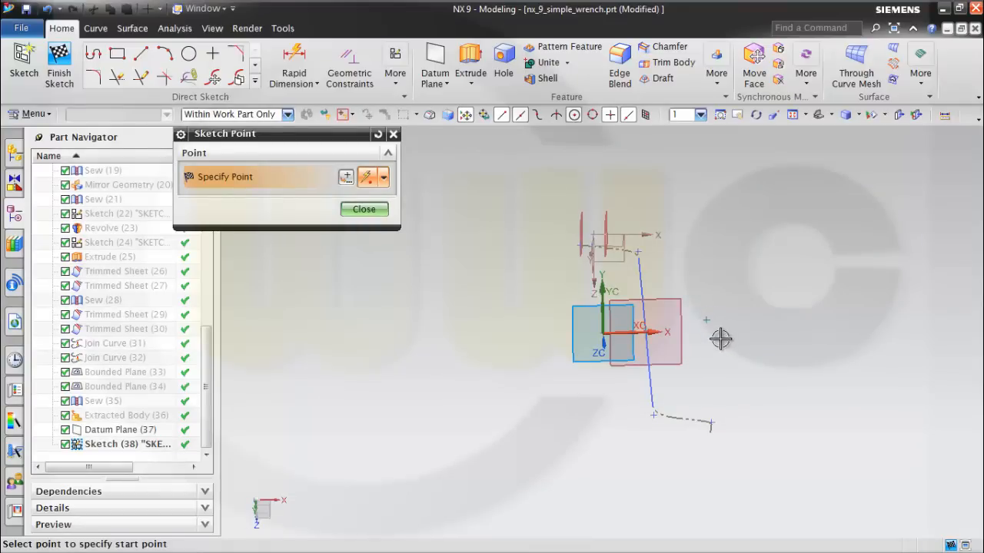
left_click(364, 209)
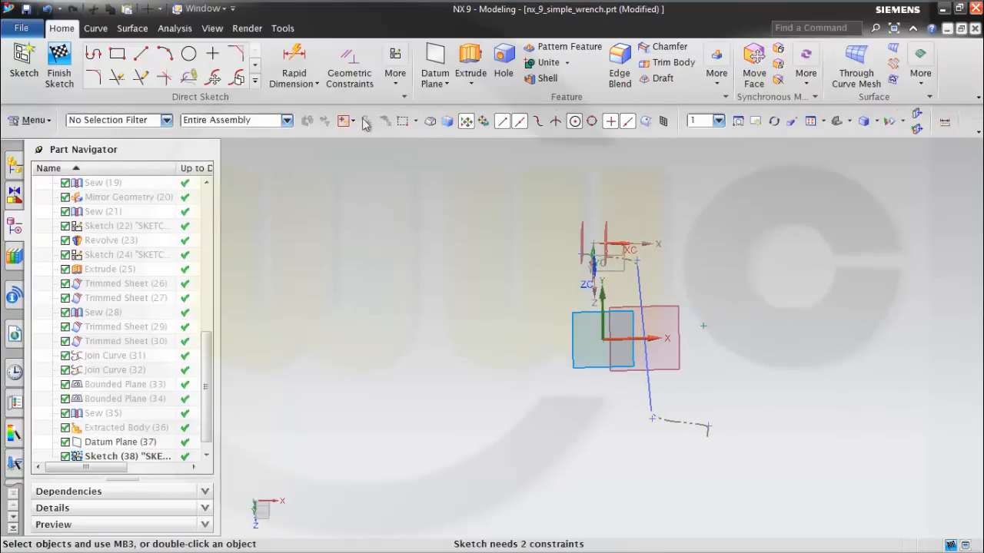
Dimension the horizontal distance between the intersection point and the new sketch point as 4.5 mm.
left_click(294, 65)
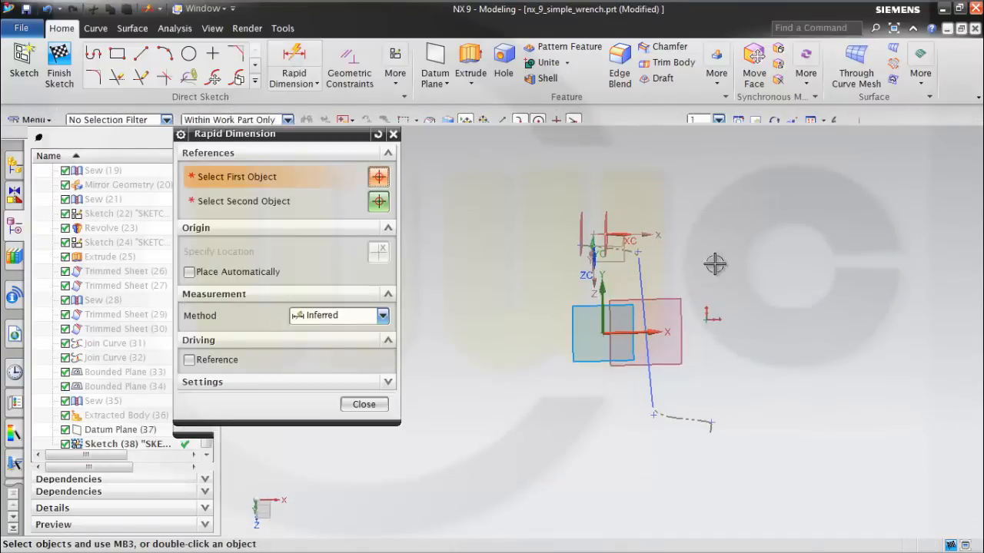
left_click(646, 333)
left_click(706, 320)
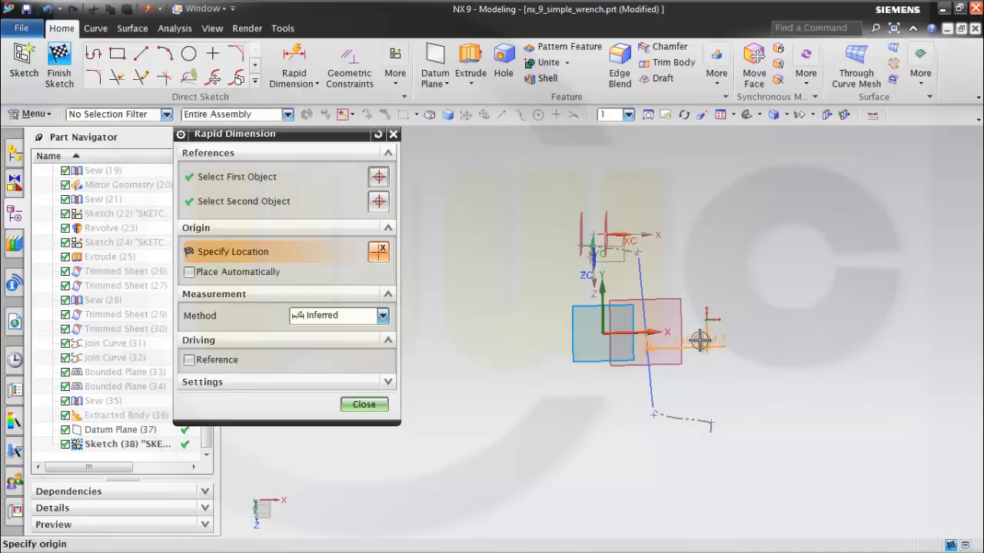
left_click(701, 341)
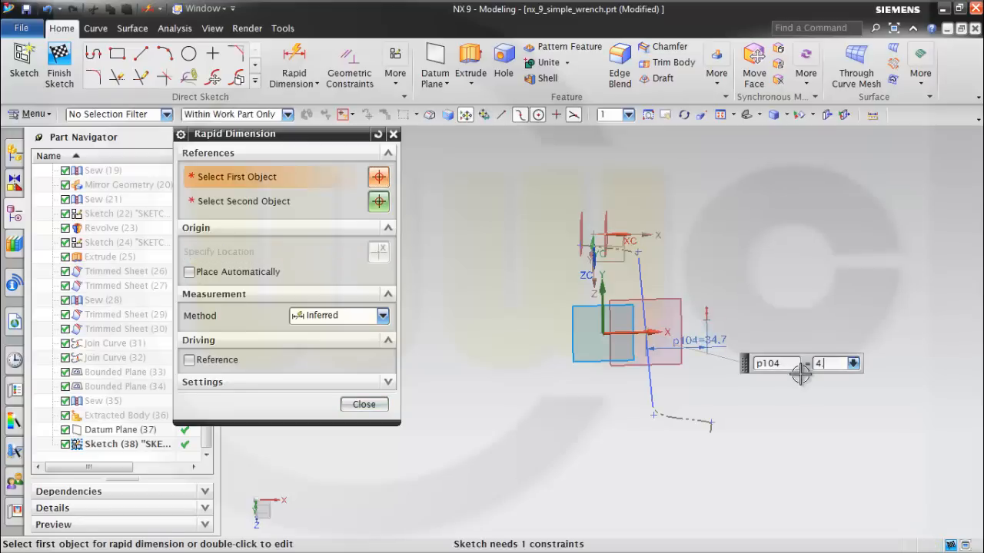
key("Return")
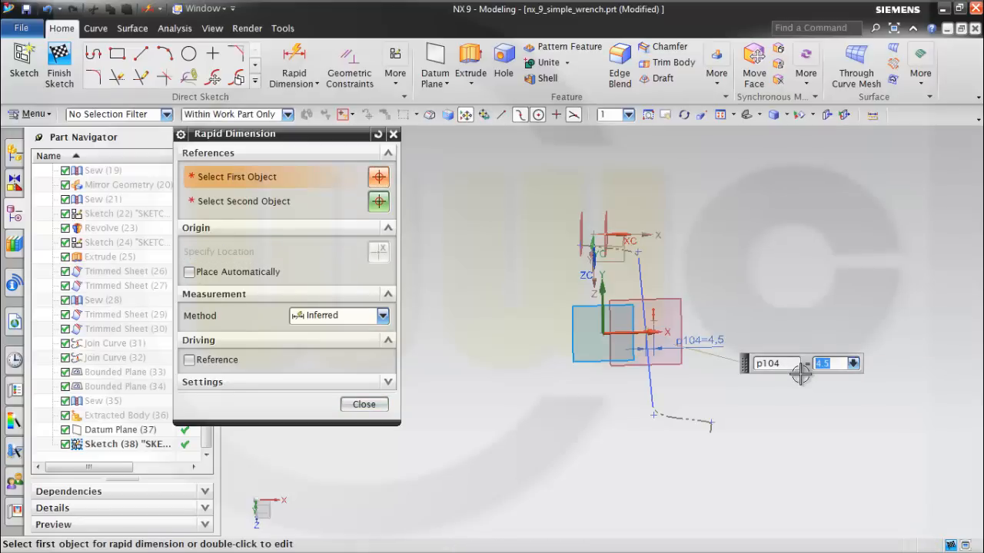
left_click(381, 401)
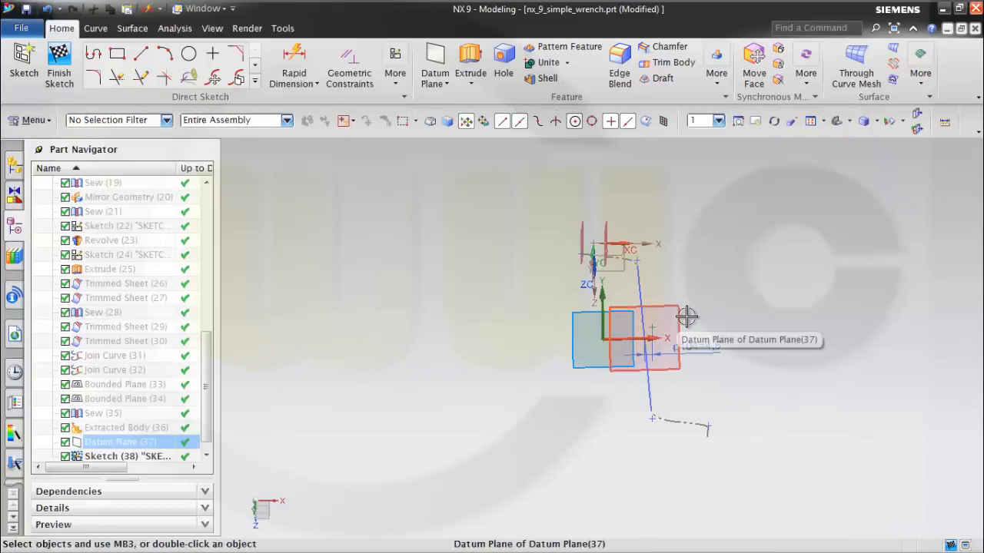
Orient the view to the sketch and constrain the new point with Point on Curve to the sketch horizontal axis.
right_click(716, 238)
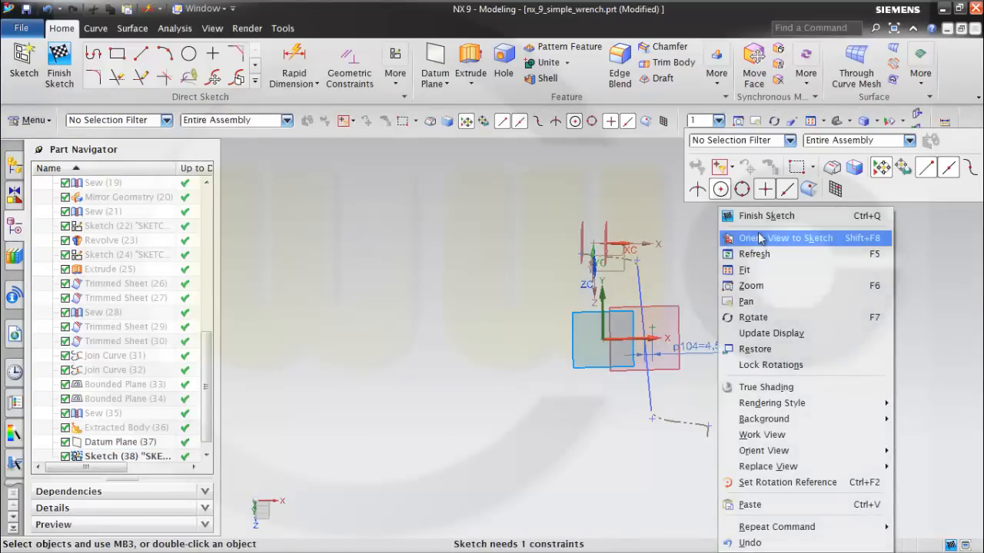
left_click(757, 238)
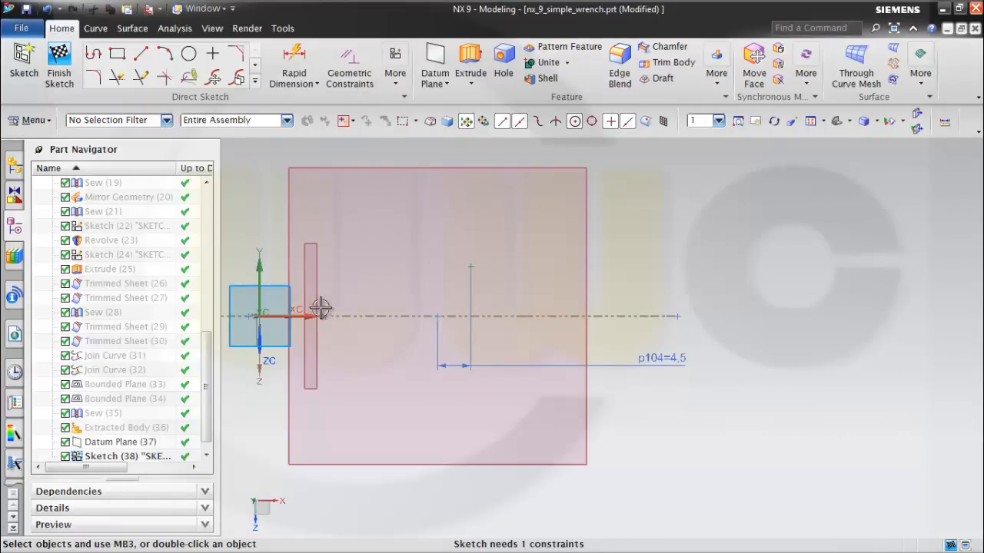
left_click(350, 73)
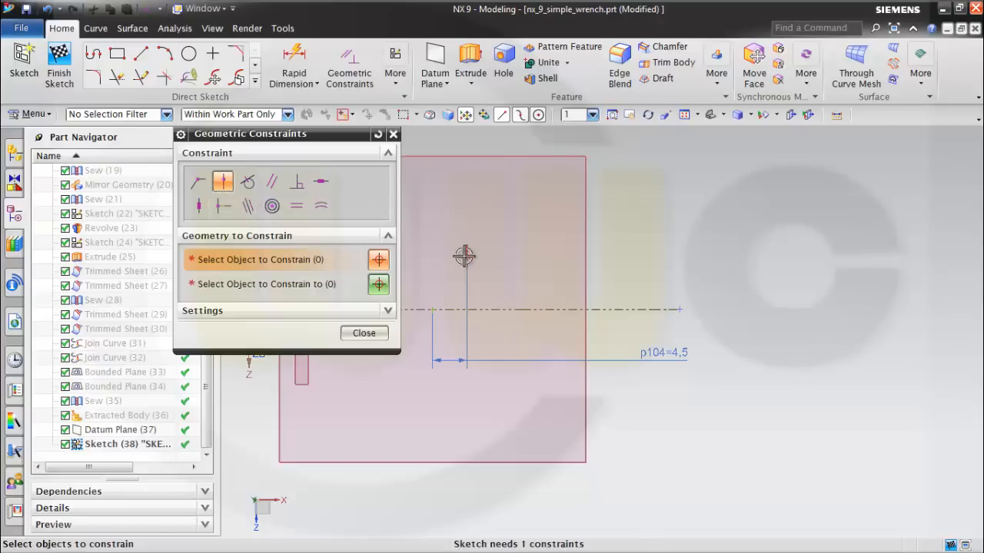
middle_click_drag(503, 233, 698, 235, "shift")
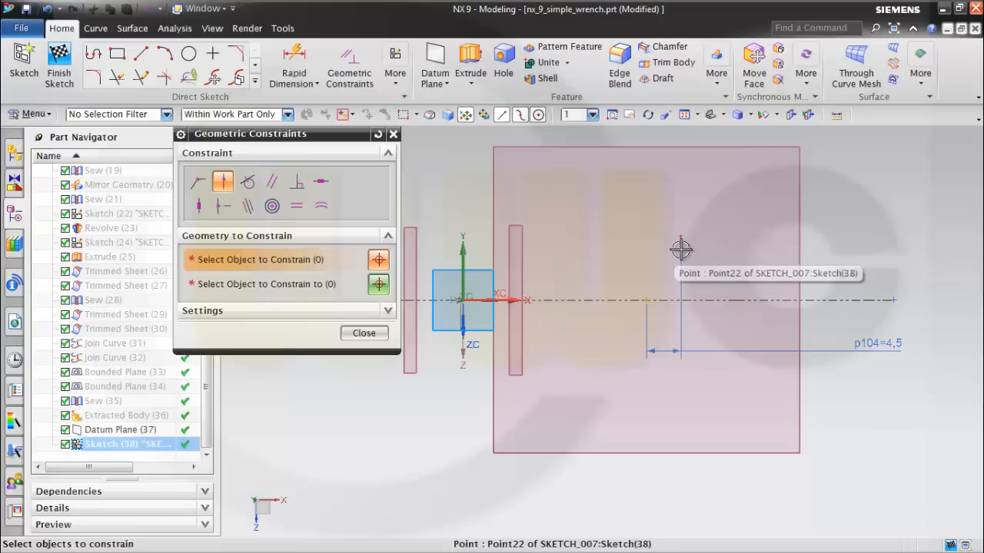
left_click(681, 248)
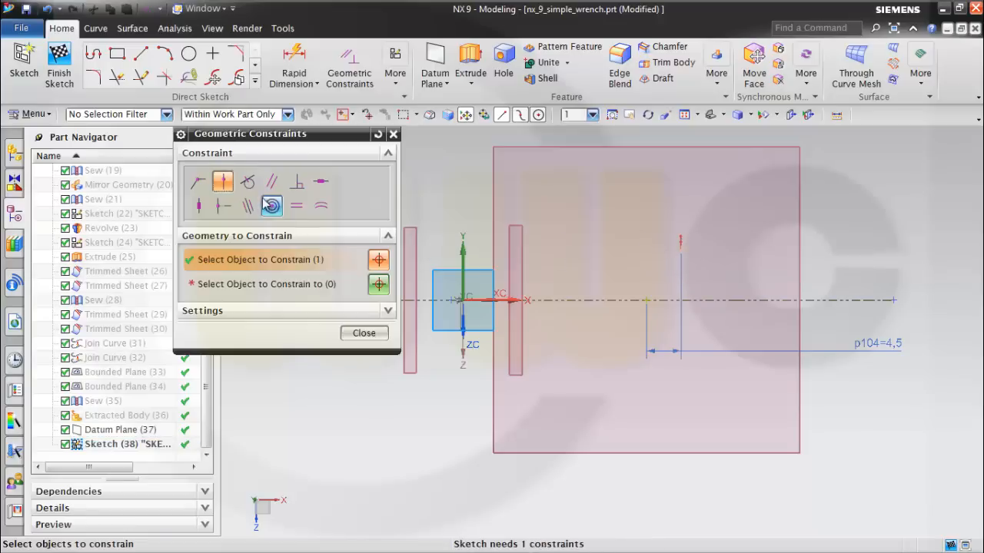
left_click(247, 284)
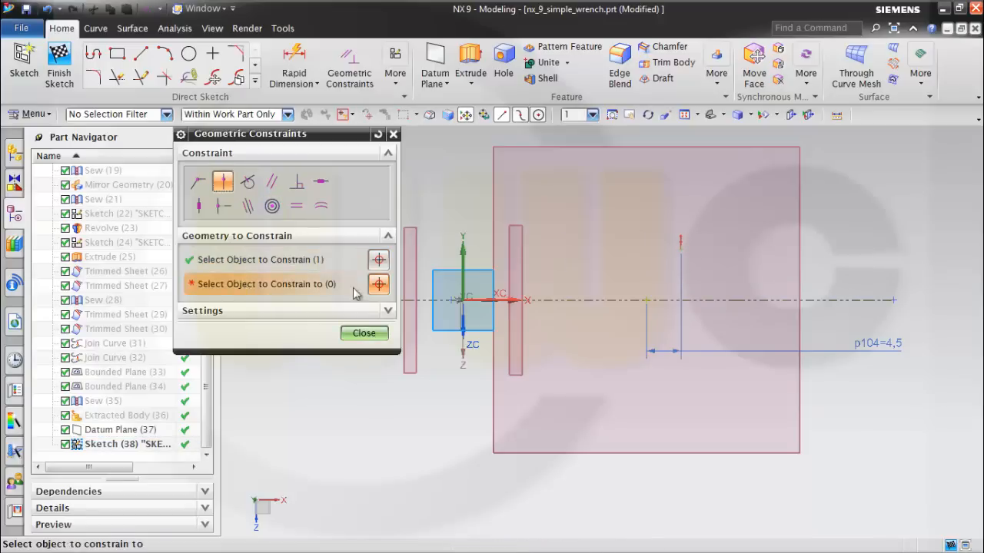
left_click(510, 300)
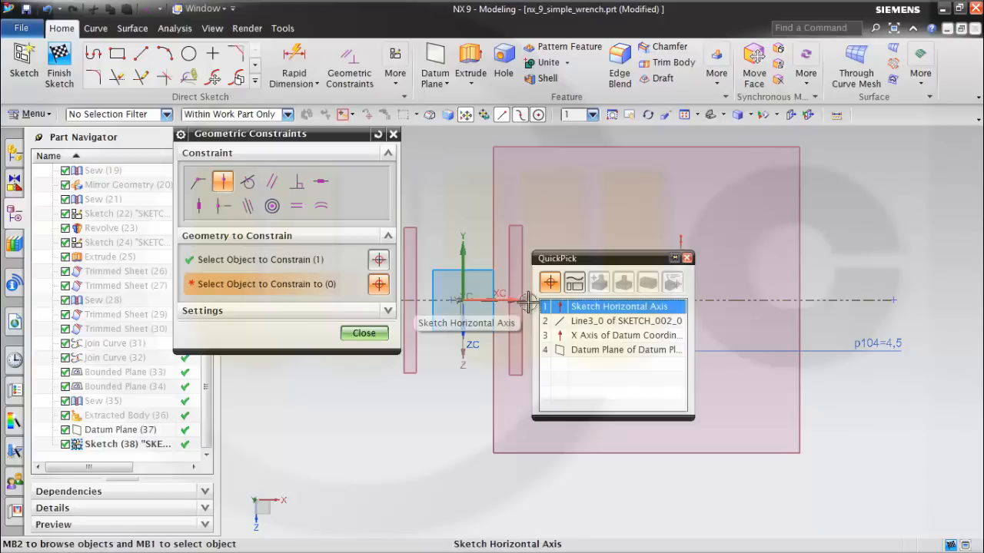
left_click(582, 309)
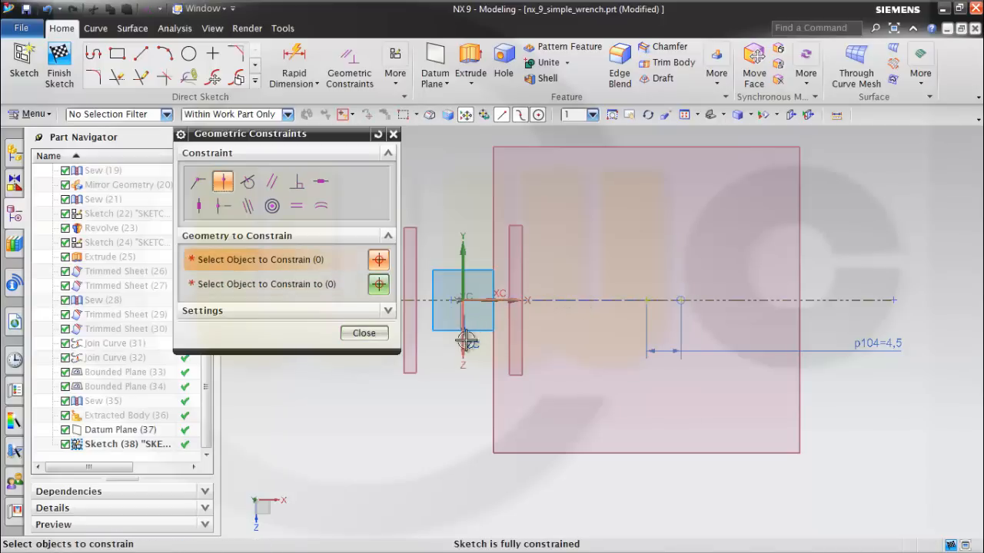
left_click(364, 333)
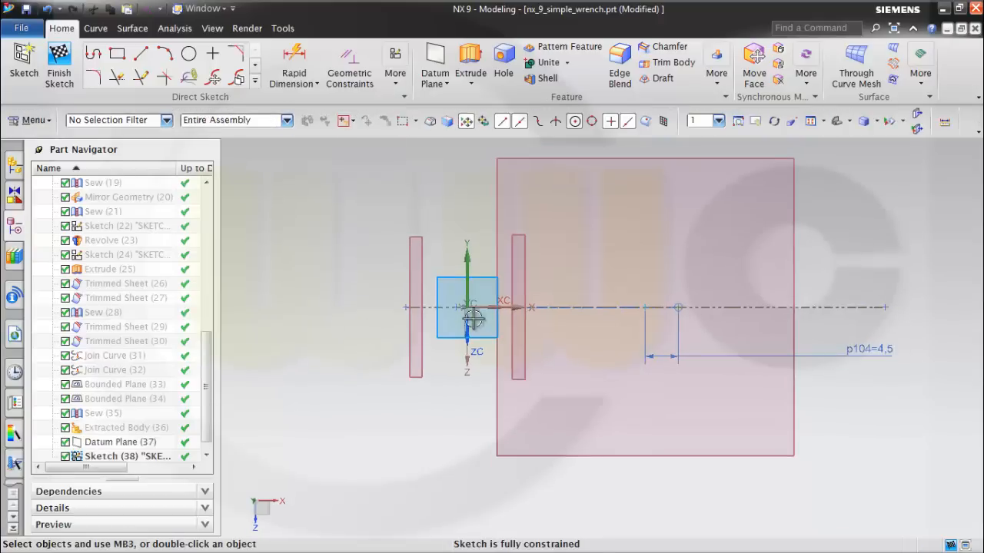
Finish the sketch containing the intersection point and the offset point.
scroll(588, 305, "down", 3)
mouse_move(694, 343)
middle_mouse_down()
mouse_move(664, 321)
mouse_move(747, 314)
middle_mouse_up()
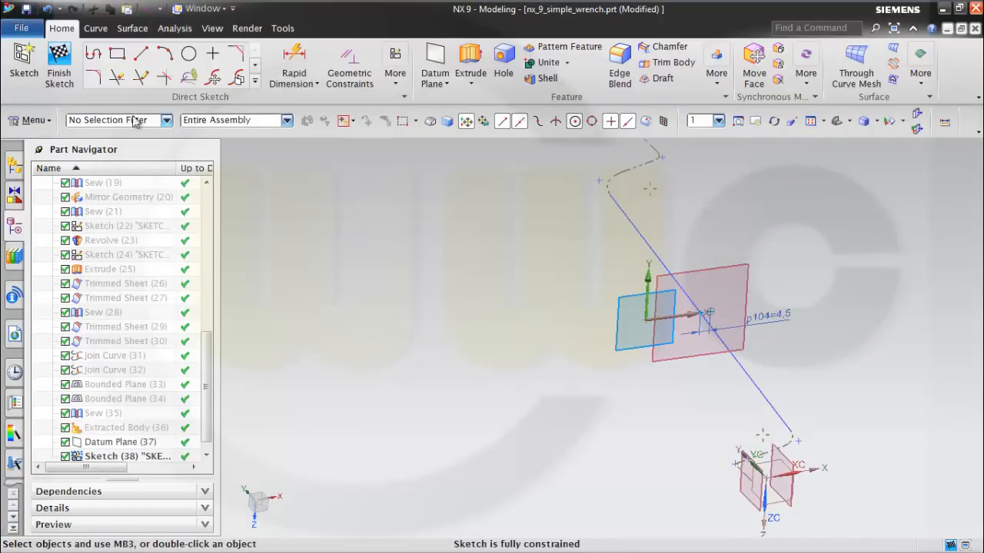
left_click(68, 66)
Start a Line curve with the Point start option at the offset sketch point on the middle datum plane.
mouse_move(549, 262)
middle_mouse_down()
mouse_move(533, 226)
mouse_move(568, 195)
mouse_move(531, 210)
mouse_move(544, 218)
middle_mouse_up()
scroll(584, 233, "down", 4)
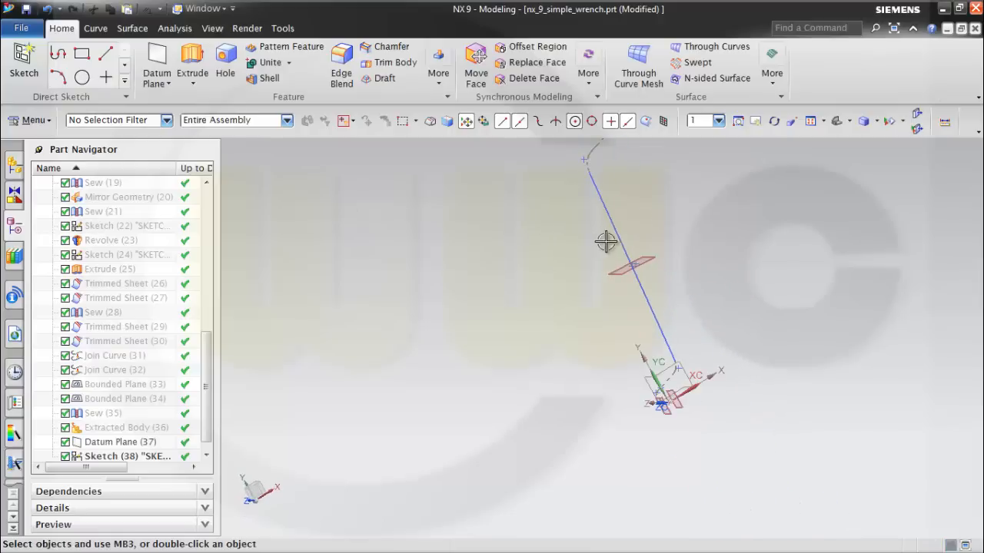
mouse_move(684, 256)
middle_mouse_down()
mouse_move(620, 229)
mouse_move(674, 291)
mouse_move(643, 285)
mouse_move(648, 277)
middle_mouse_up()
scroll(674, 269, "up", 5)
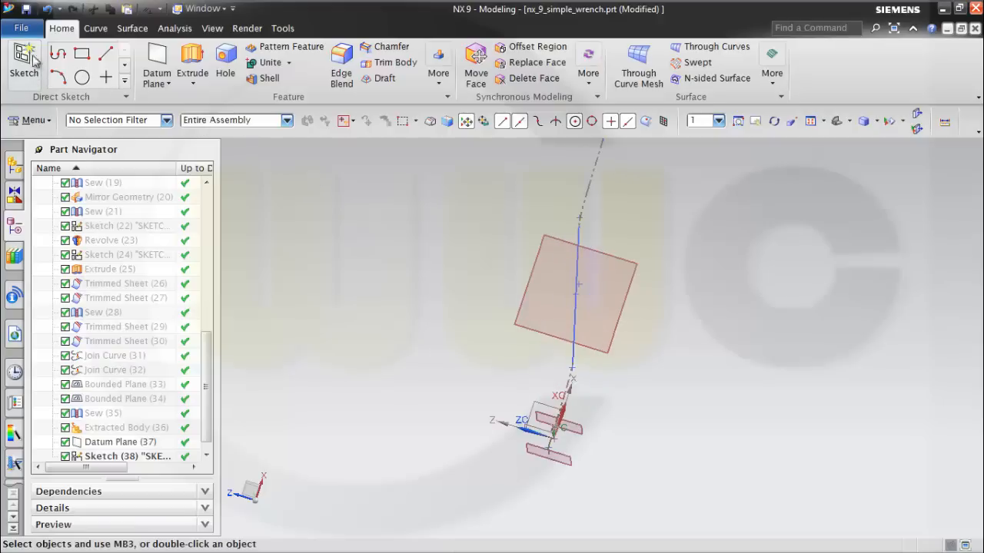
left_click(96, 29)
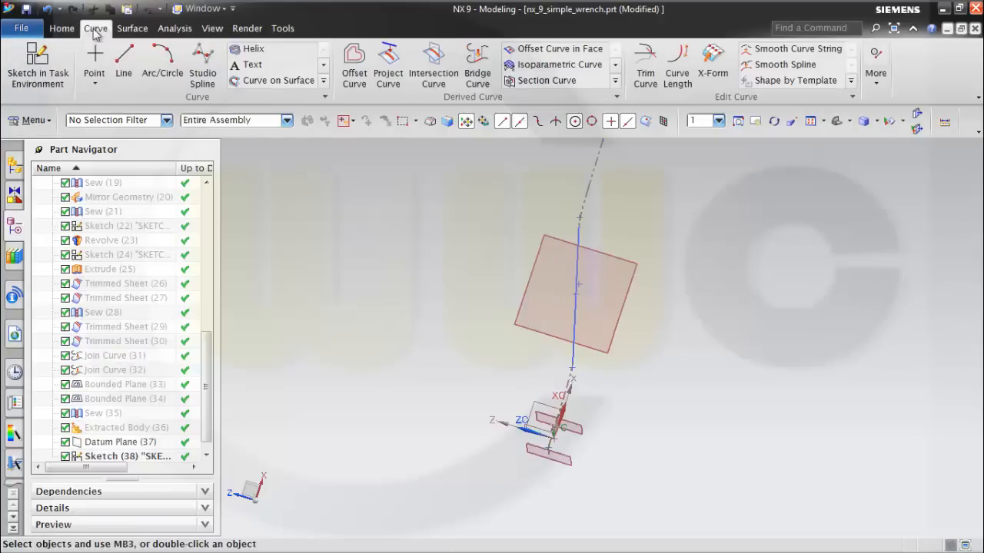
left_click(125, 58)
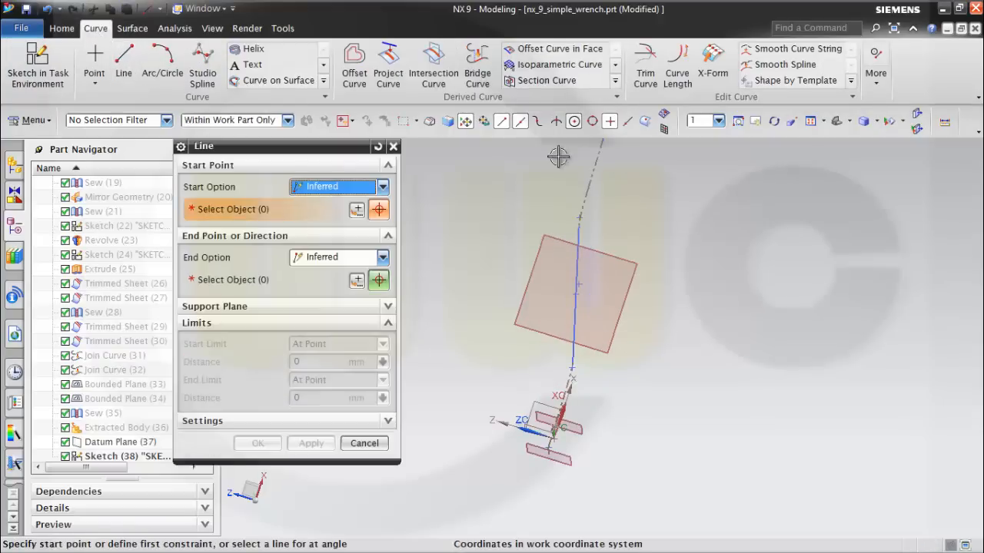
middle_click_drag(661, 238, 651, 239)
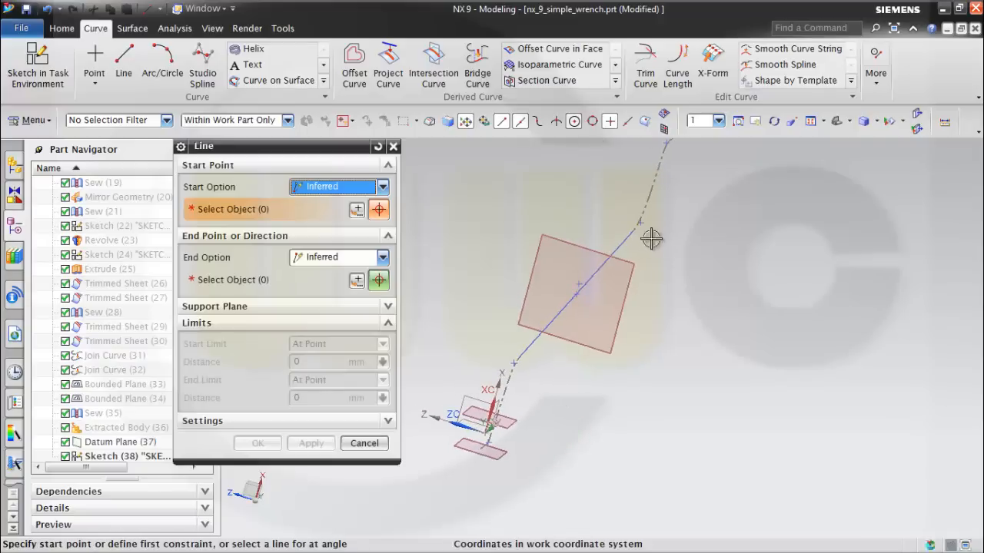
left_click(382, 187)
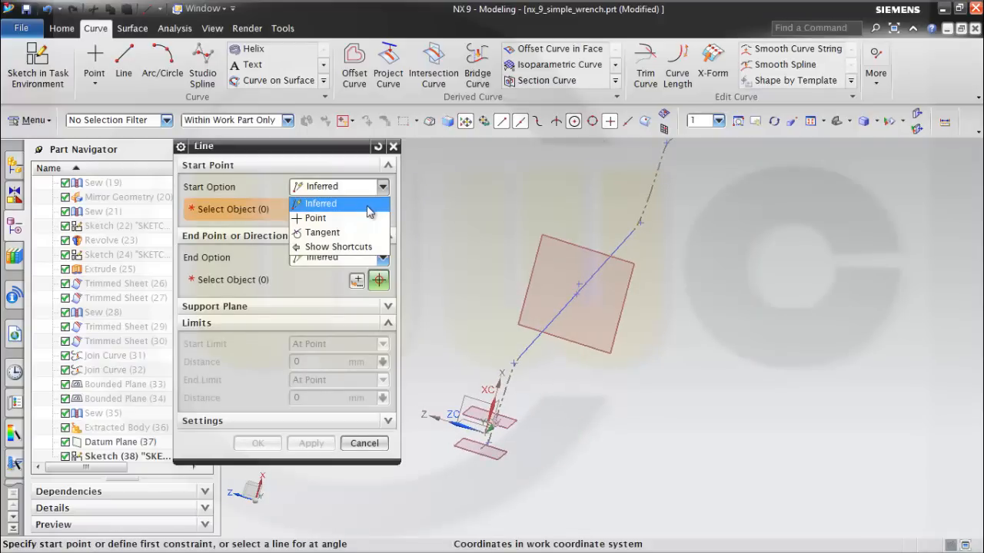
left_click(315, 219)
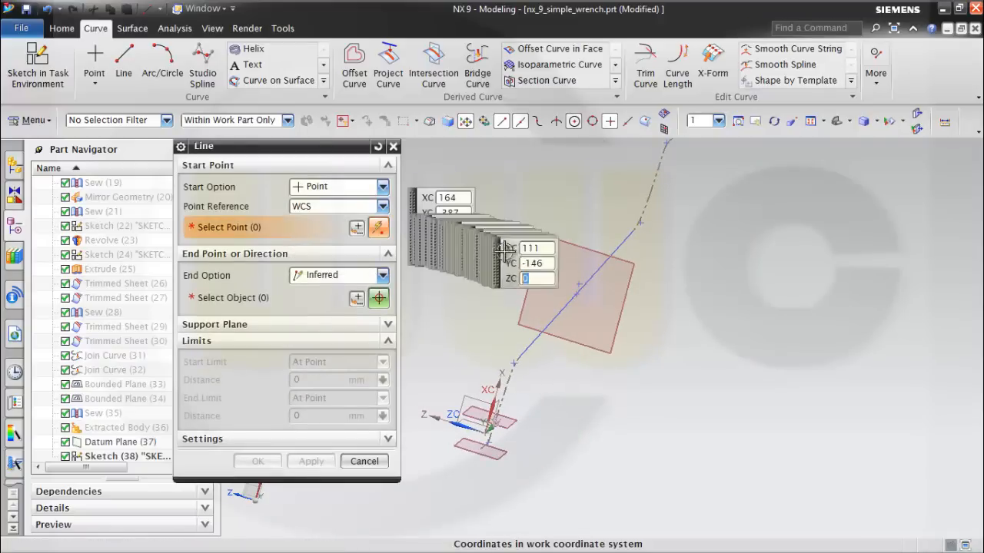
left_click(581, 285)
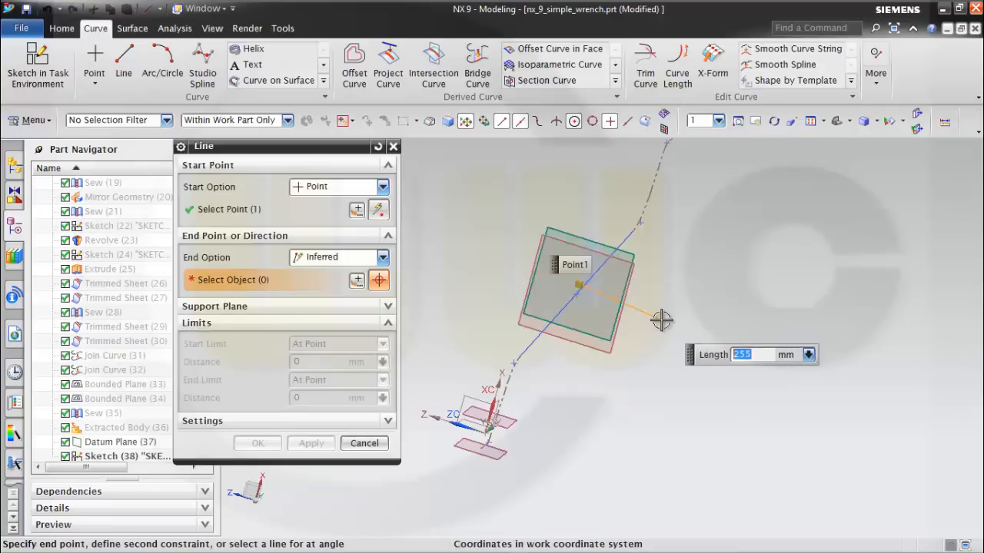
Create the line from the offset sketch point with the Along ZC end option and an end distance of 50 mm.
left_click(382, 258)
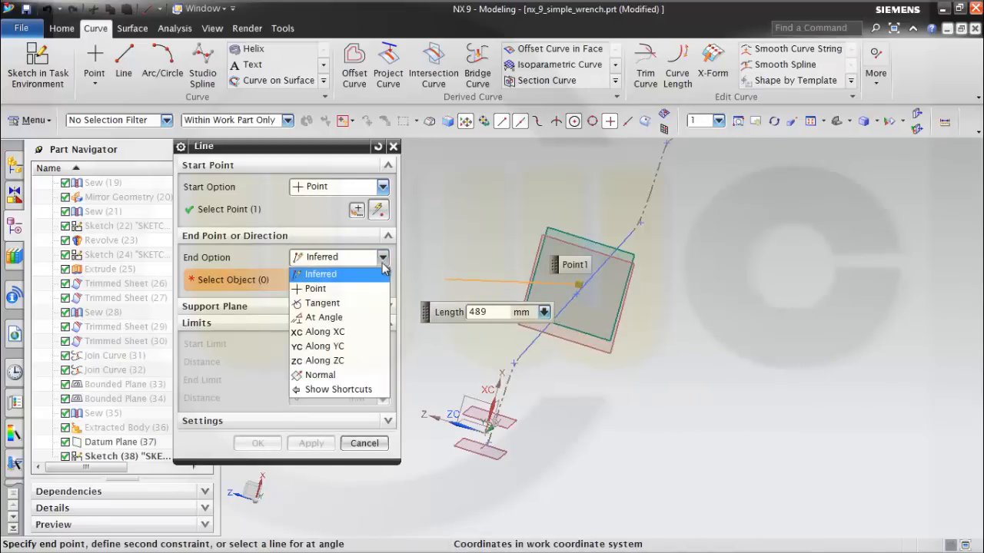
left_click(318, 361)
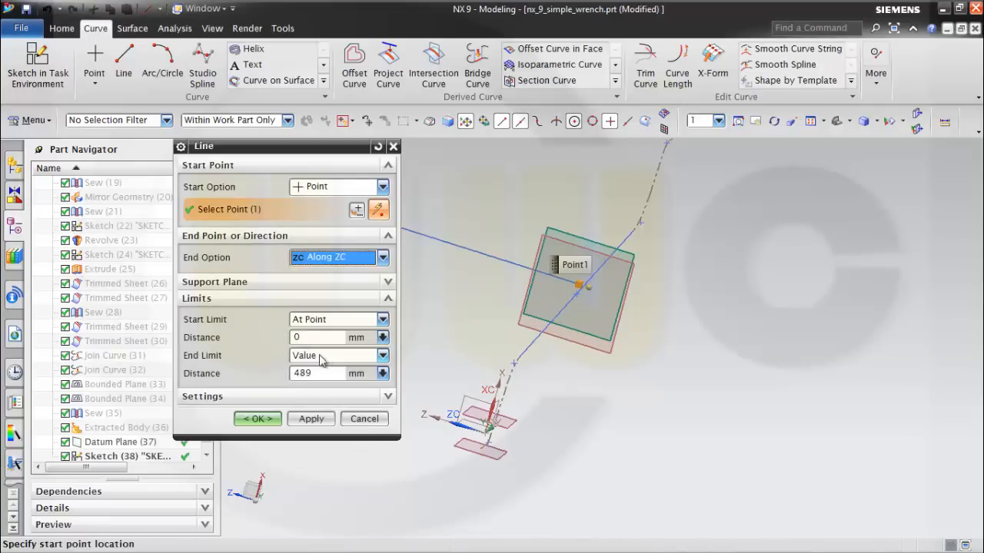
left_click_drag(324, 375, 278, 375)
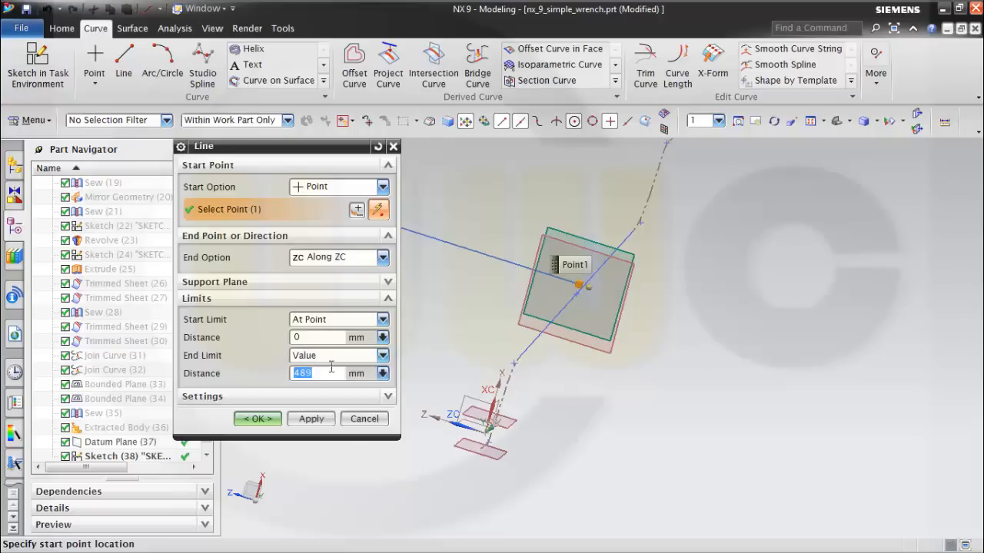
type("50")
left_click(259, 419)
Show the hidden Extracted Body (36) of the wrench half again.
middle_click_drag(569, 408, 561, 377)
scroll(560, 376, "down", 2)
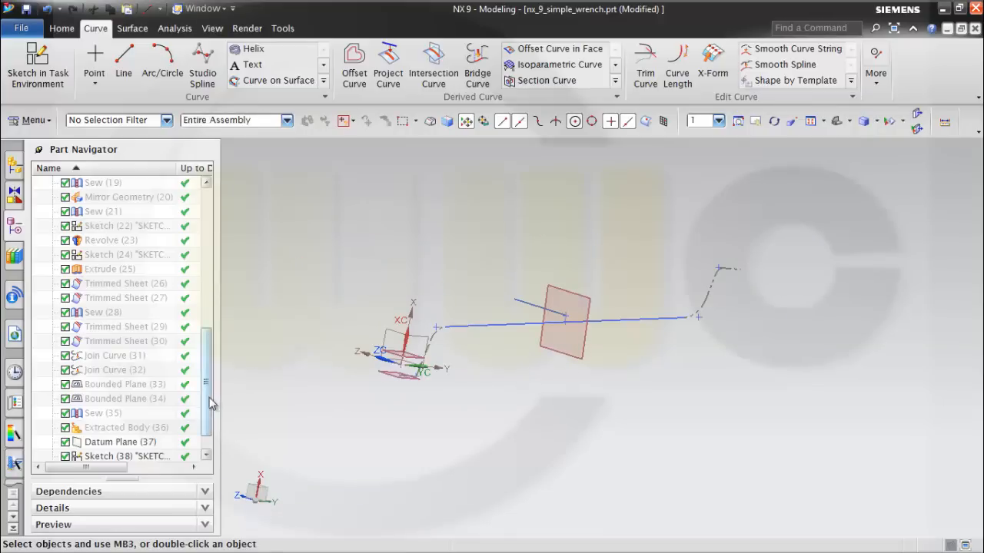
scroll(212, 405, "down", 1)
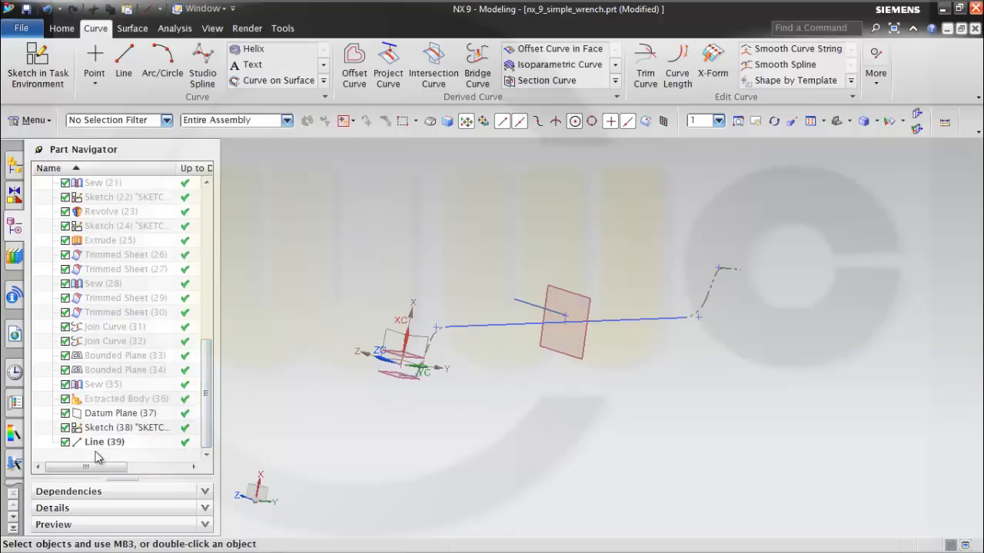
left_click(100, 400)
right_click(103, 401)
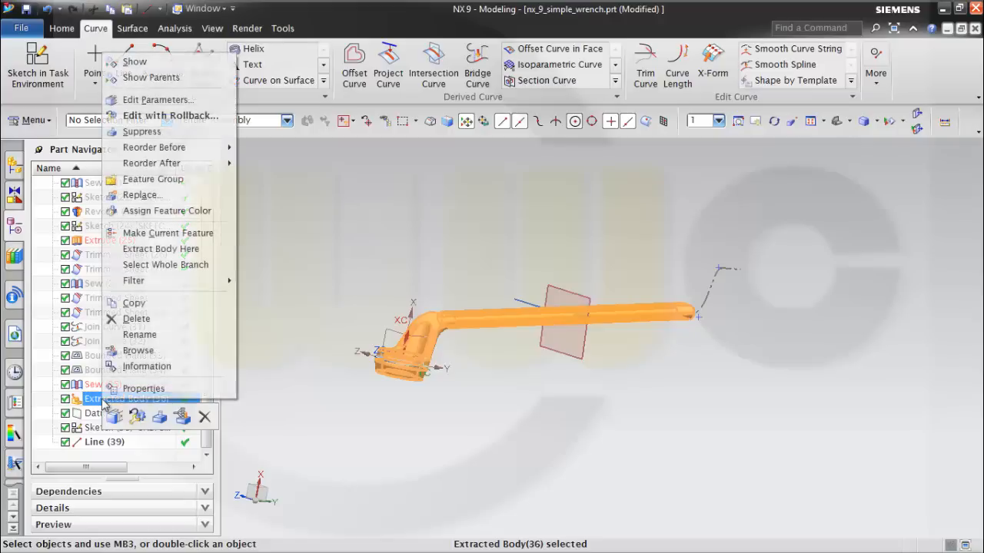
left_click(136, 62)
middle_click_drag(644, 416, 626, 442)
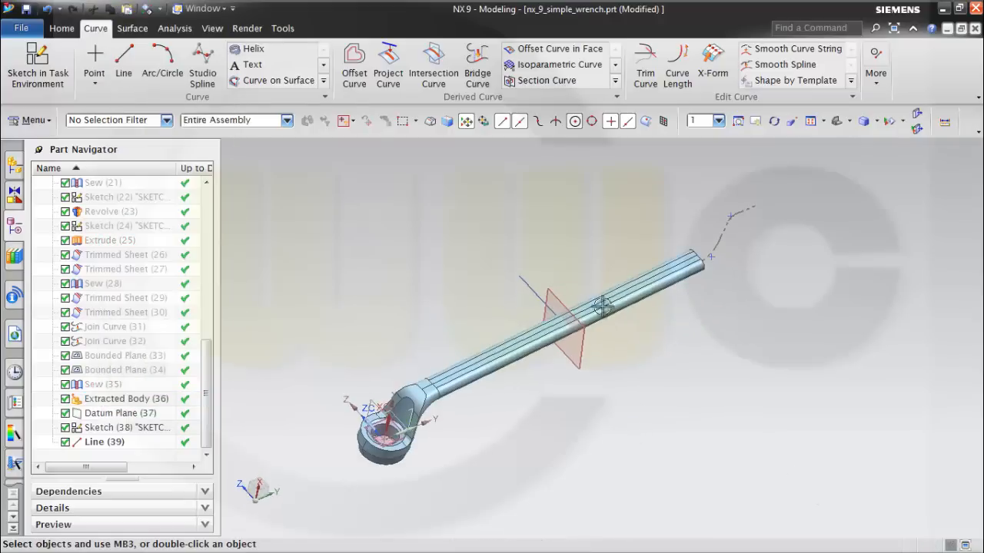
Create a circular Pattern Geometry of the extracted wrench body about the ZC-direction line, with a count of 2 and a 360° span angle.
left_click(61, 29)
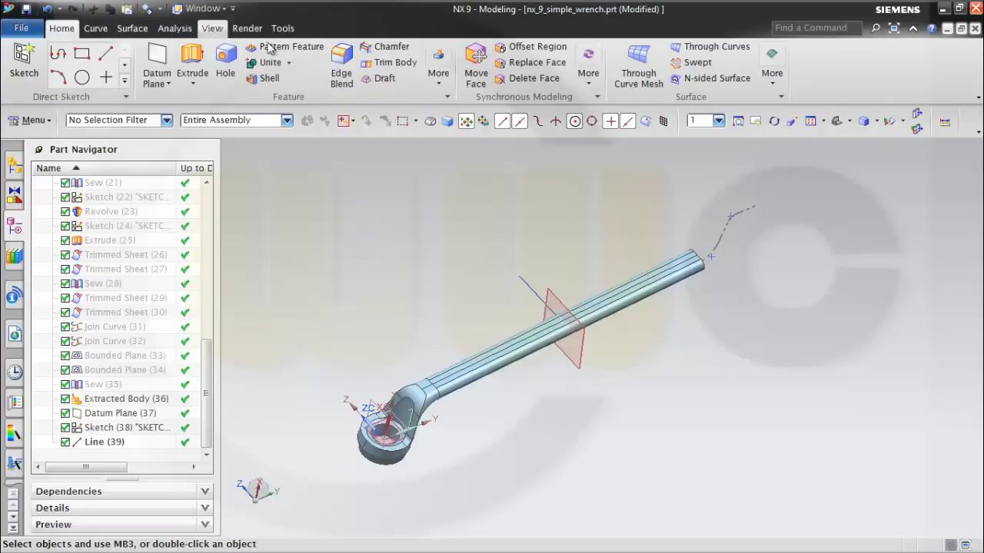
left_click(440, 83)
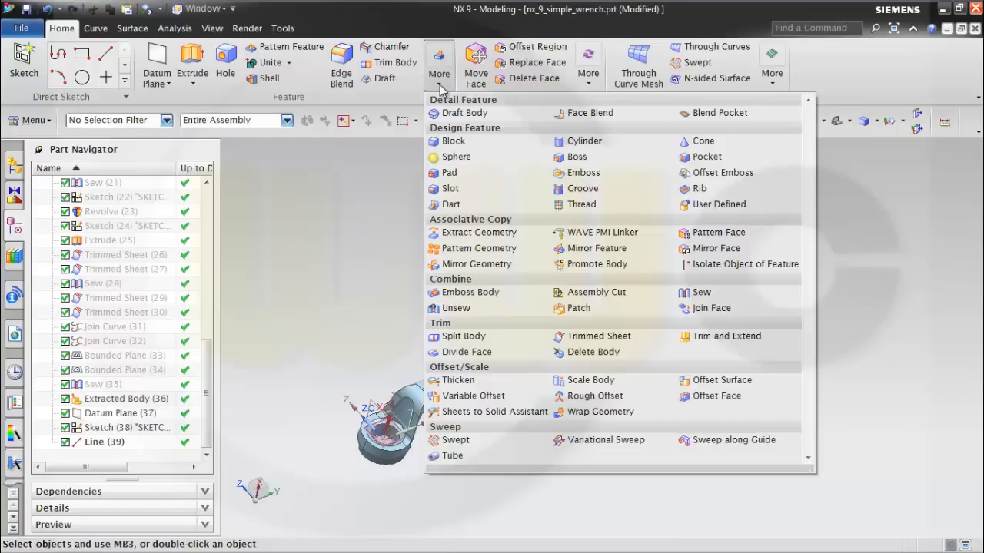
left_click(480, 249)
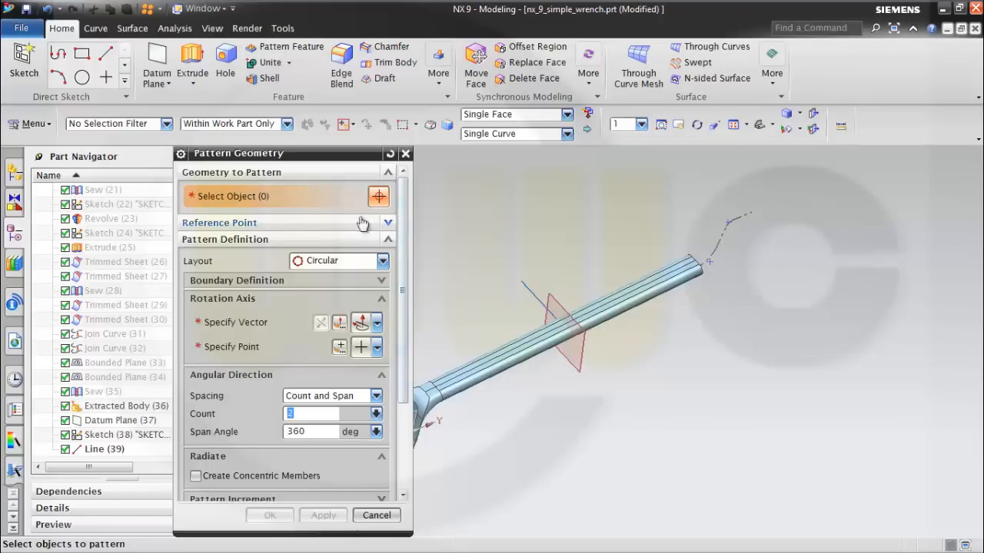
left_click(505, 357)
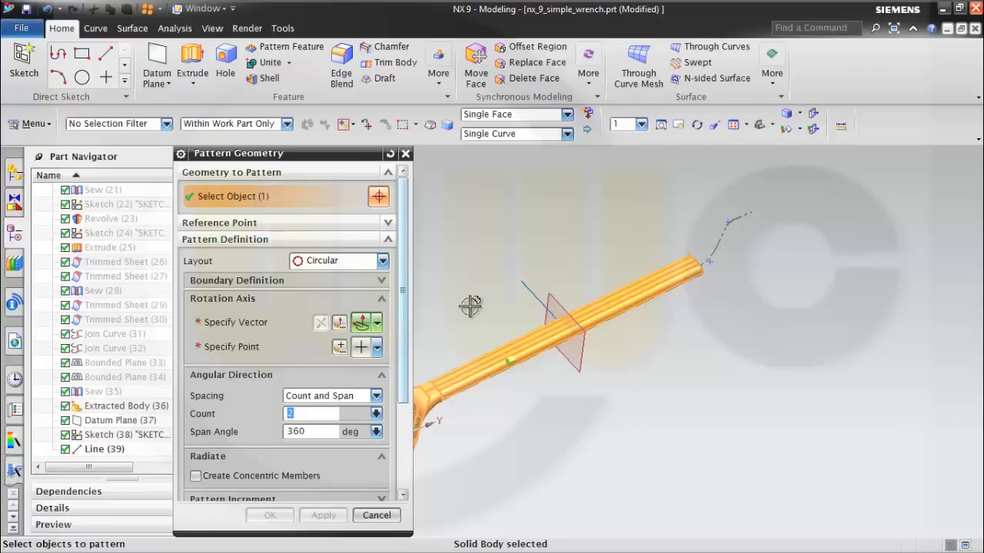
left_click(311, 331)
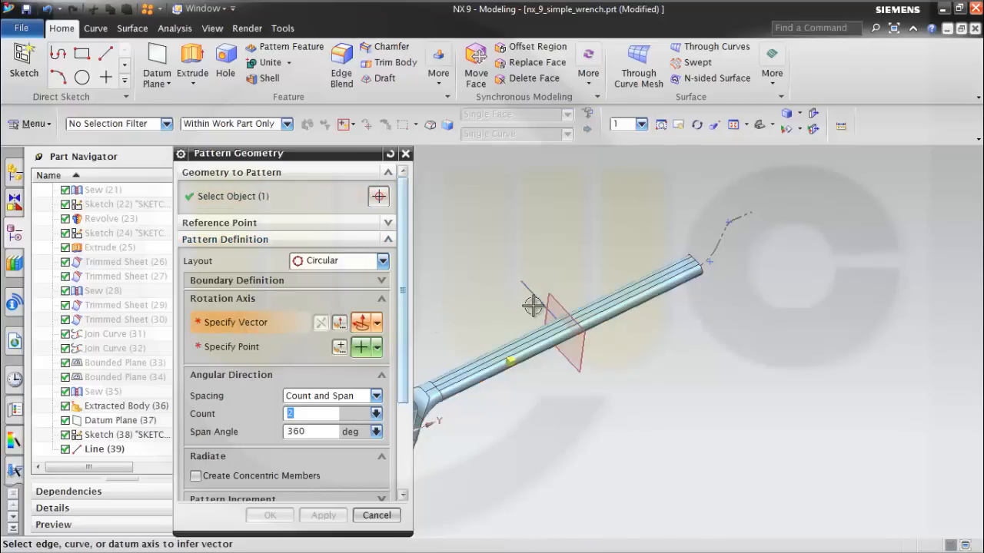
left_click(511, 283)
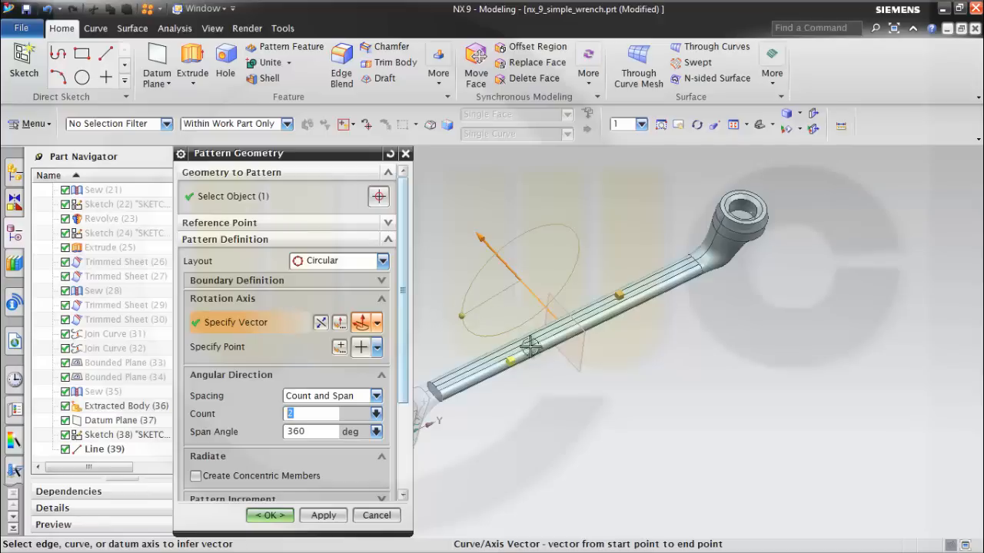
middle_click_drag(612, 385, 584, 372)
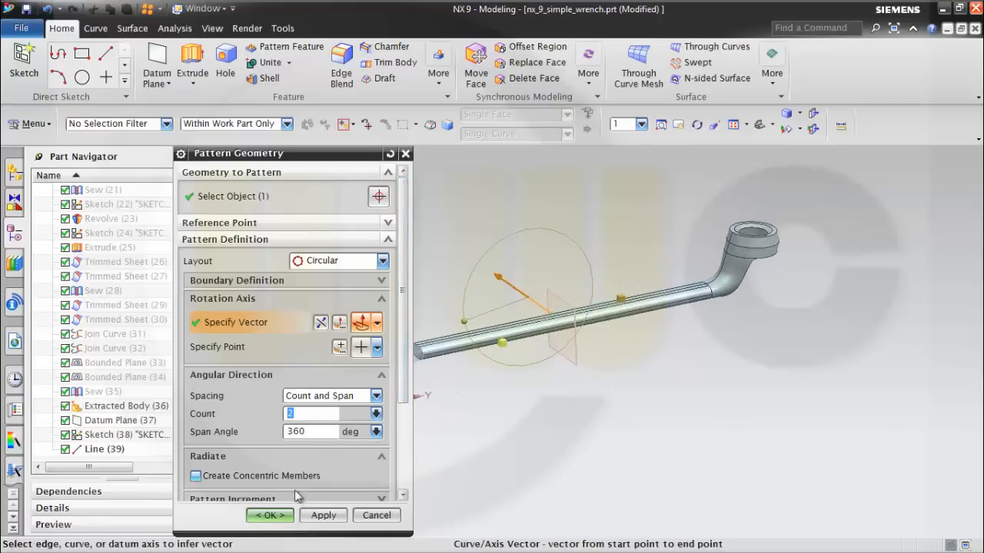
left_click(280, 521)
Inspect the complete double-ended wrench from several angles, including both ring heads and the handle's middle.
middle_click_drag(479, 451, 592, 423)
scroll(465, 391, "down", 2)
scroll(484, 406, "up", 4)
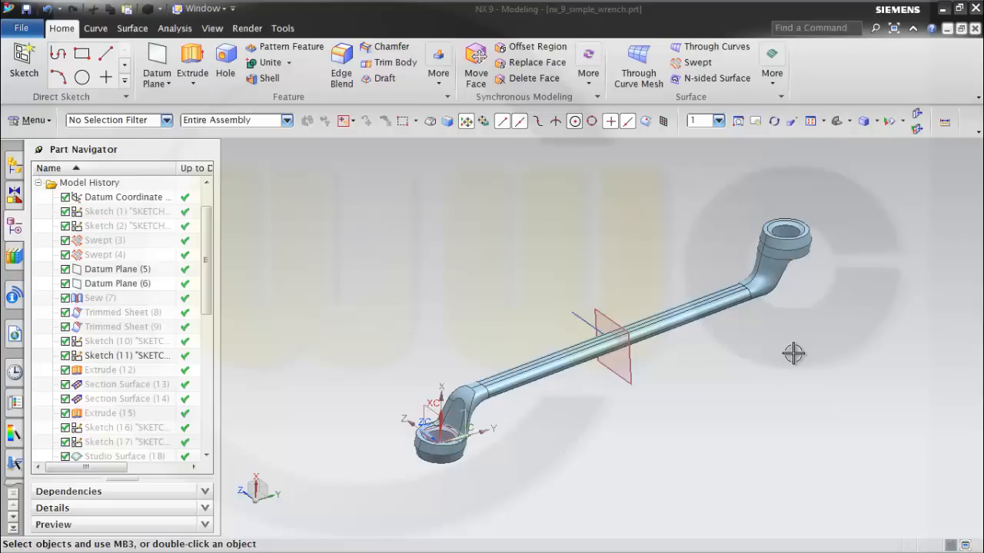
middle_click_drag(741, 358, 636, 292)
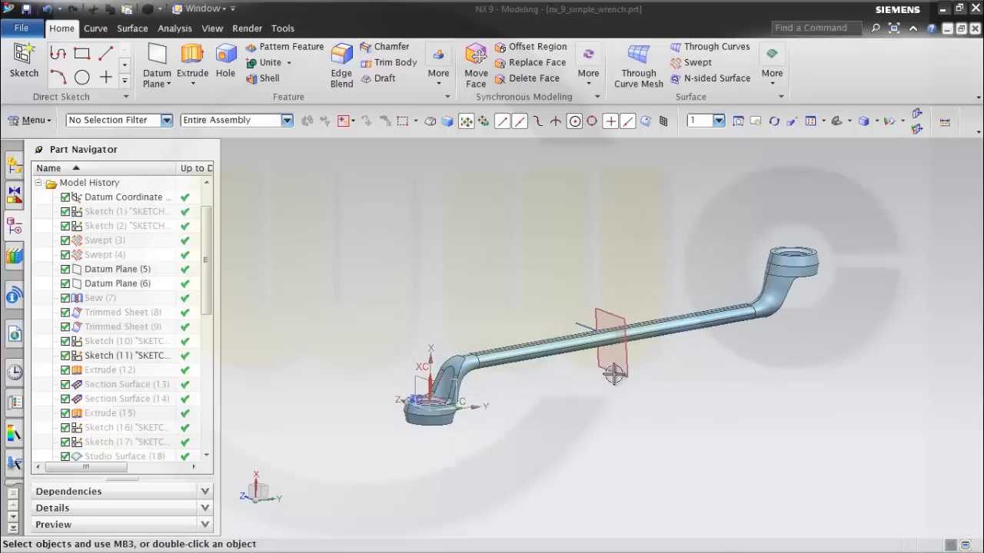
scroll(655, 384, "down", 2)
scroll(655, 384, "up", 2)
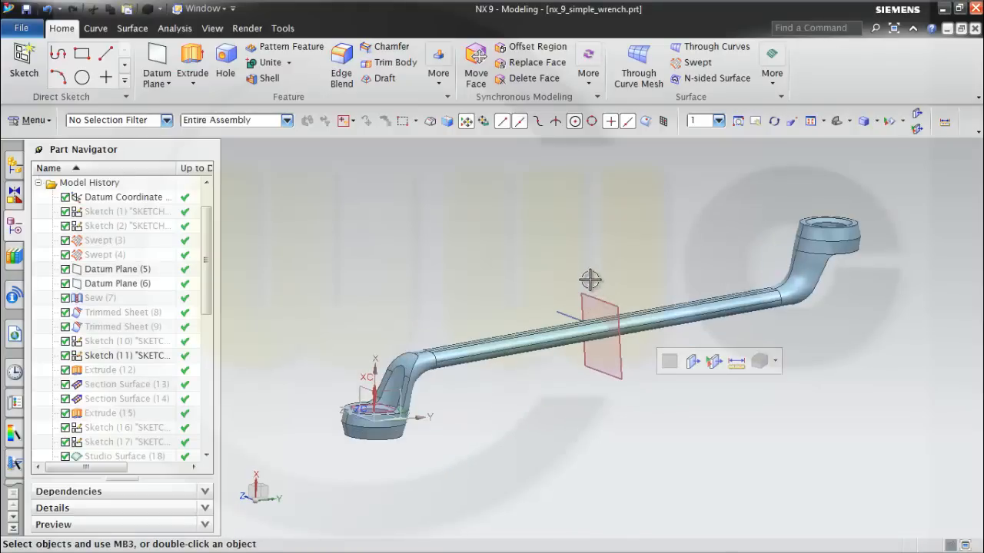
mouse_move(589, 280)
middle_mouse_down()
mouse_move(596, 319)
mouse_move(575, 277)
middle_mouse_up()
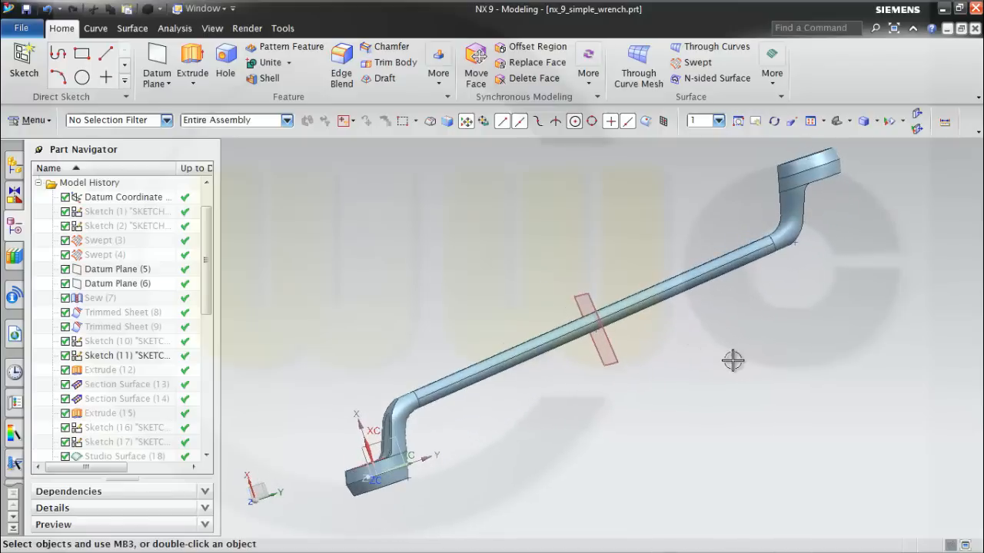